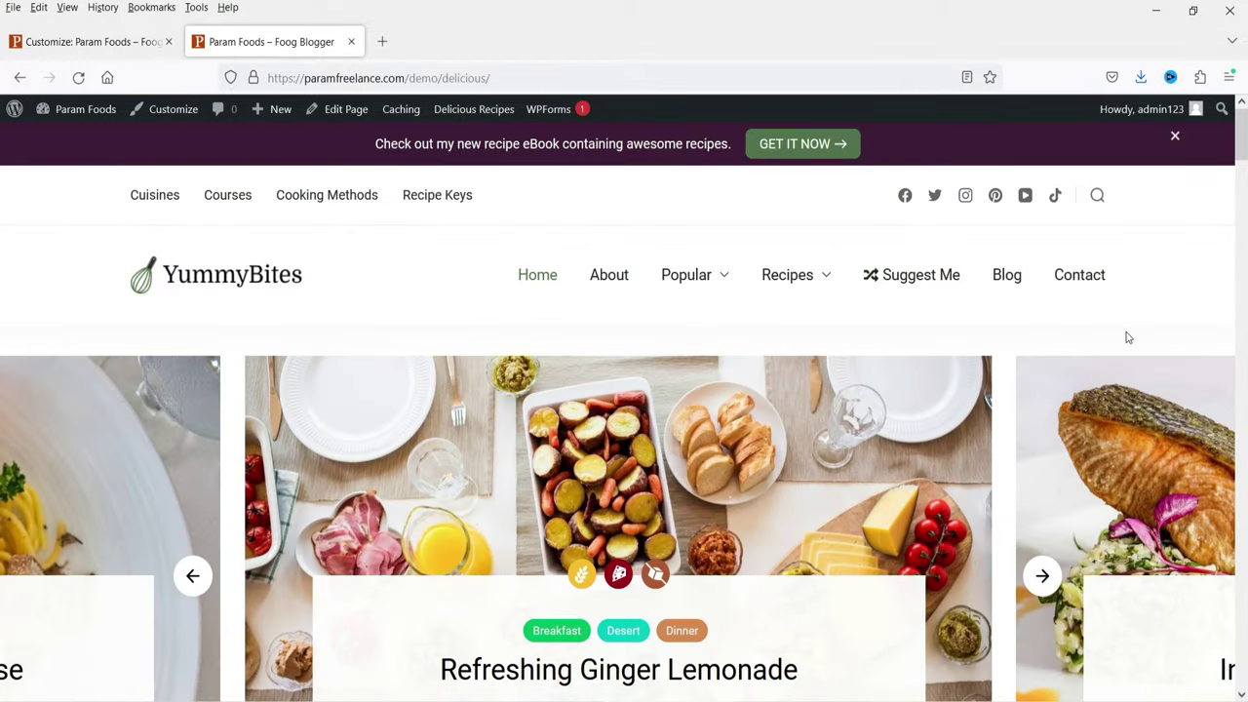
Step: Advance the featured recipe slider on the YummyBites homepage to look through its recipes
{"action": "scroll", "coordinate": [1054, 305], "scroll_direction": "down", "scroll_amount": 2}
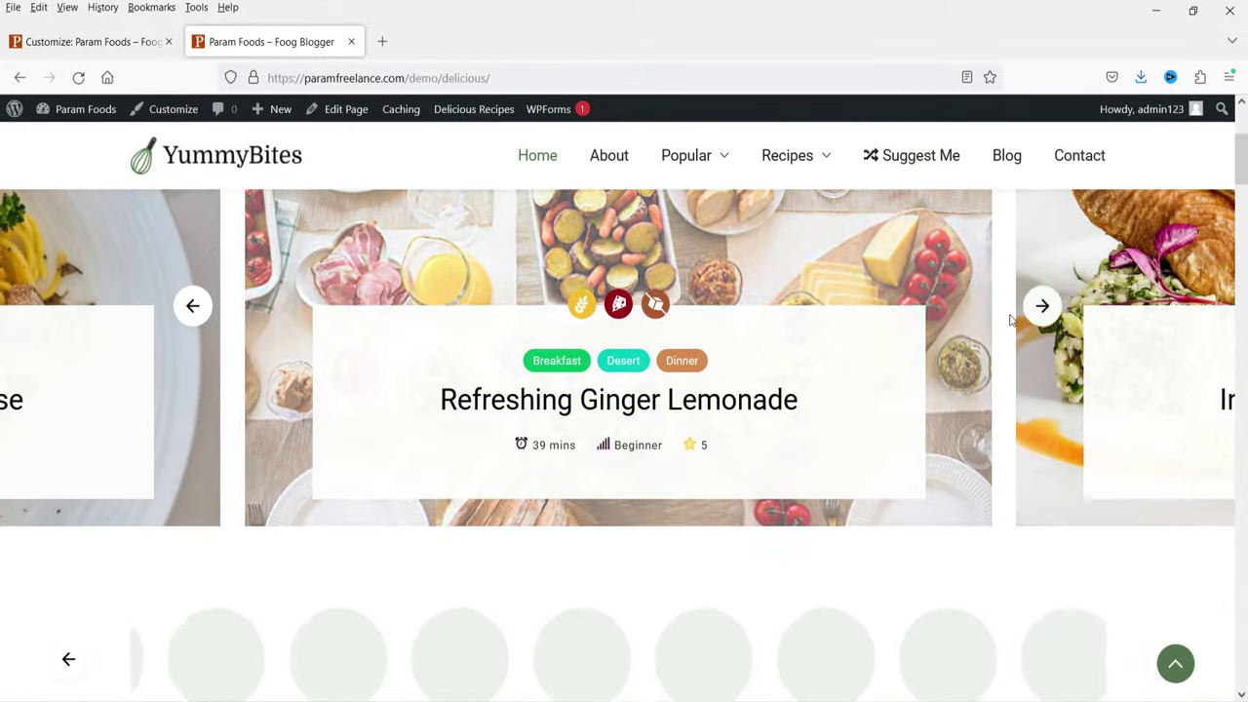
{"action": "left_click", "coordinate": [1043, 308]}
{"action": "scroll", "coordinate": [1042, 308], "scroll_direction": "up", "scroll_amount": 3}
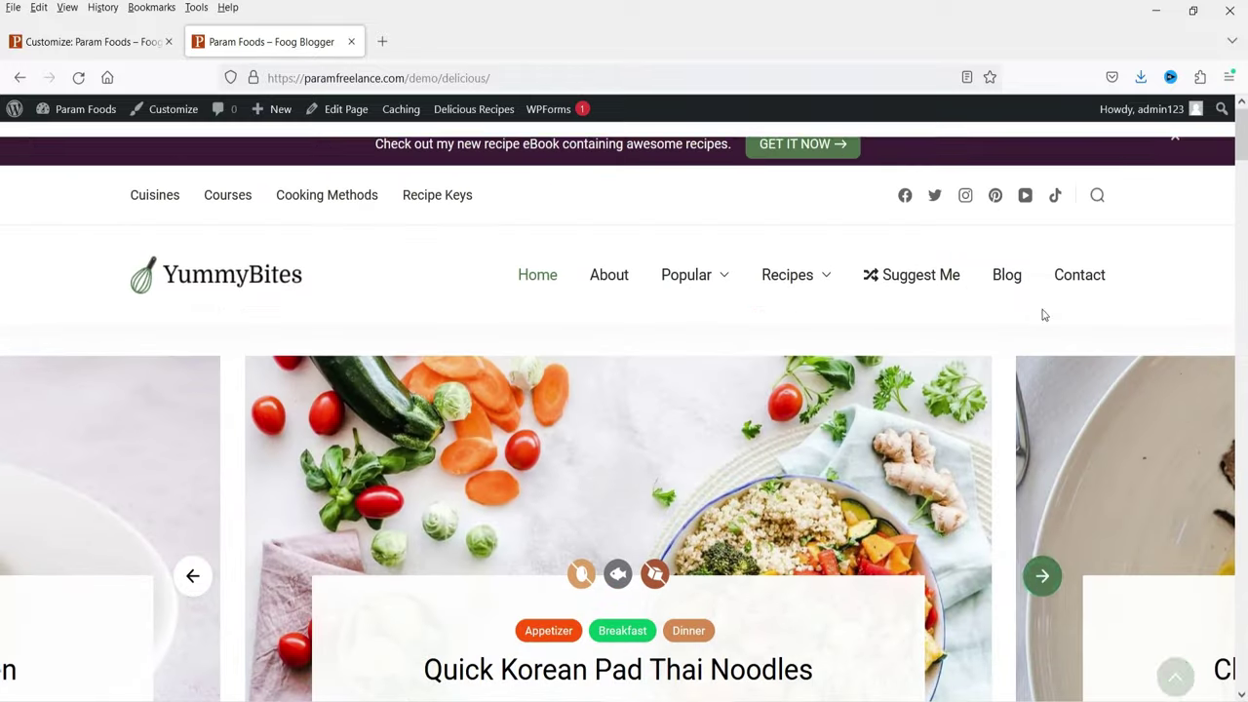
{"action": "left_click", "coordinate": [1045, 577]}
{"action": "scroll", "coordinate": [1046, 577], "scroll_direction": "down", "scroll_amount": 3}
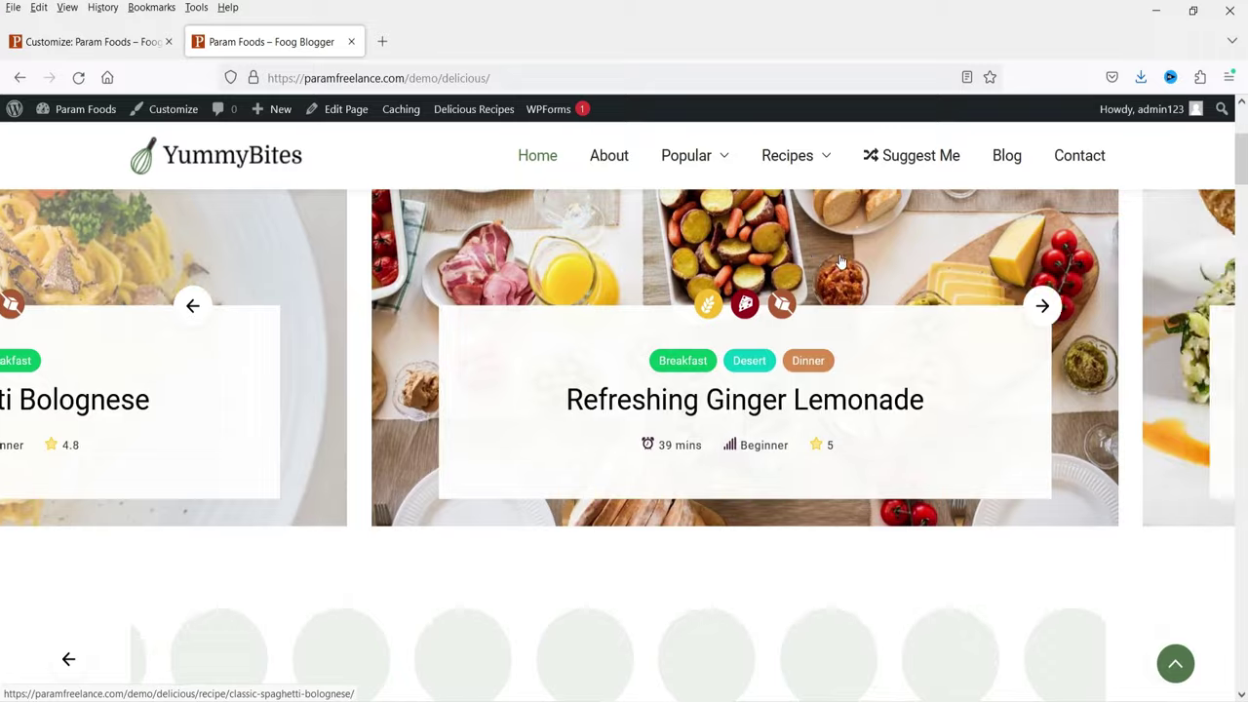
Step: Review the newsletter section and view the Popular and Latest recipes under Recipe People Love
{"action": "scroll", "coordinate": [1126, 314], "scroll_direction": "down", "scroll_amount": 5}
{"action": "scroll", "coordinate": [1126, 315], "scroll_direction": "up", "scroll_amount": 2}
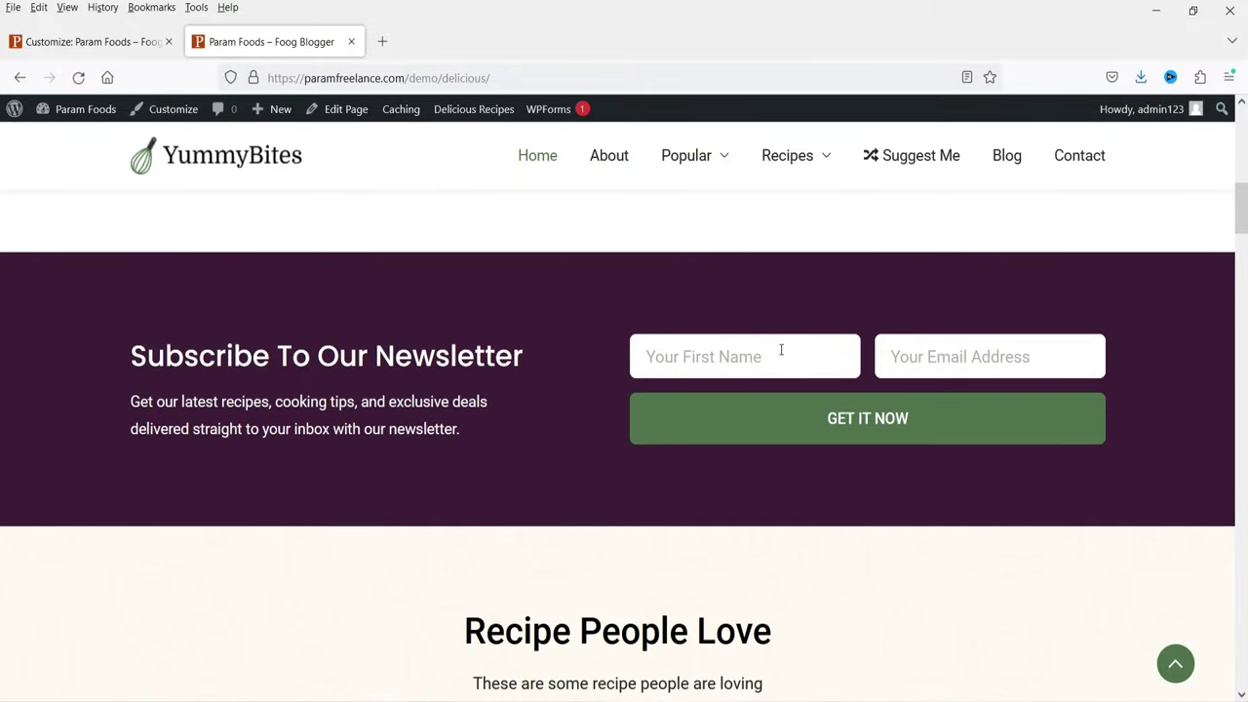
{"action": "scroll", "coordinate": [1040, 335], "scroll_direction": "down", "scroll_amount": 4}
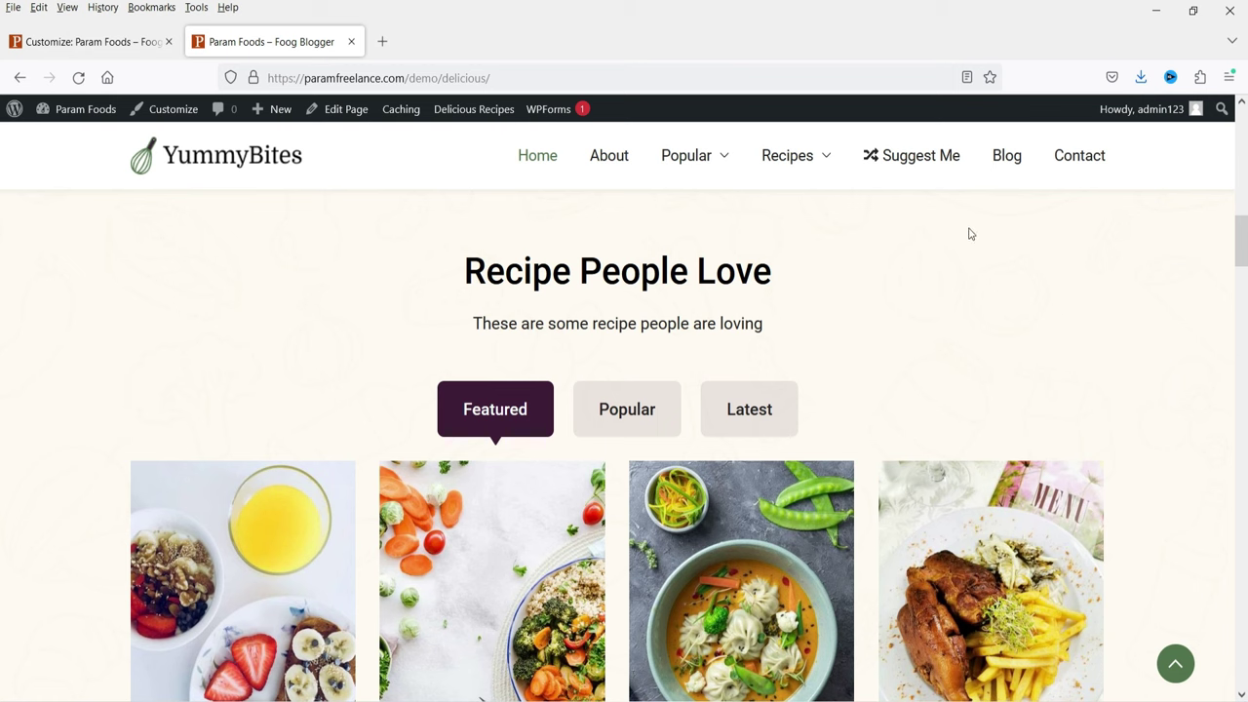
{"action": "scroll", "coordinate": [1040, 290], "scroll_direction": "down", "scroll_amount": 2}
{"action": "scroll", "coordinate": [1040, 292], "scroll_direction": "down", "scroll_amount": 1}
{"action": "scroll", "coordinate": [614, 279], "scroll_direction": "up", "scroll_amount": 2}
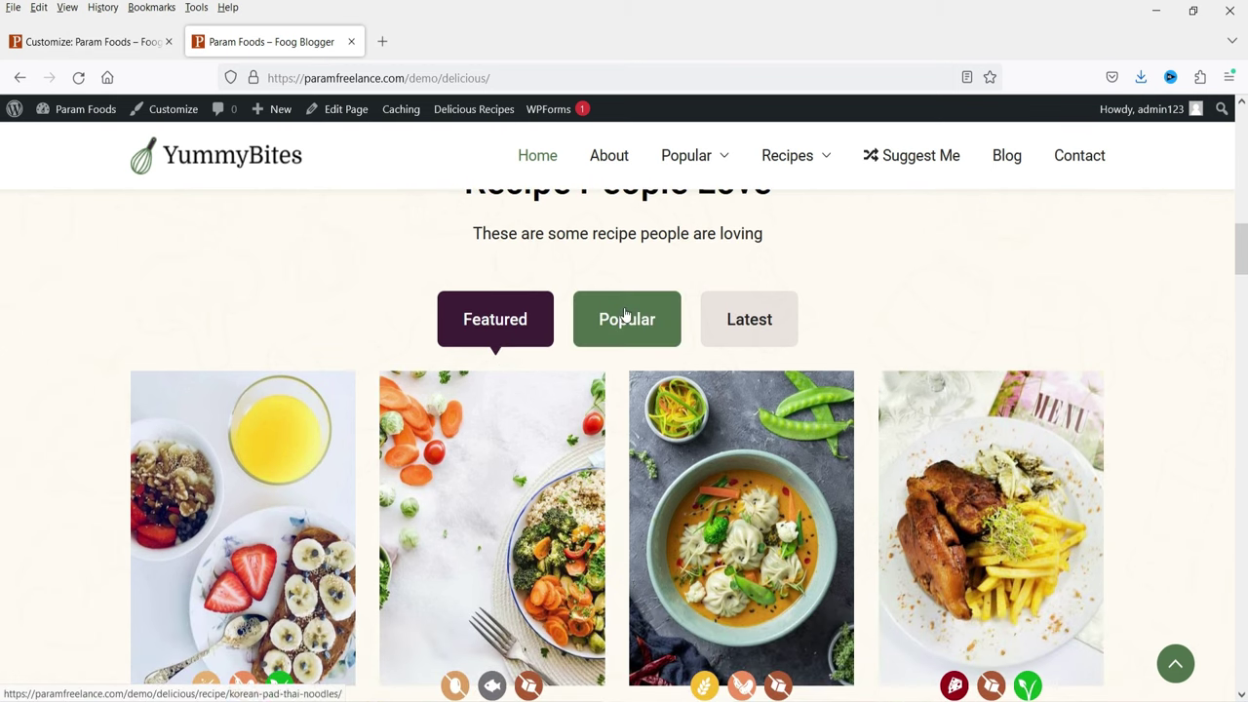
{"action": "left_click", "coordinate": [628, 320]}
{"action": "left_click", "coordinate": [750, 322]}
{"action": "scroll", "coordinate": [159, 331], "scroll_direction": "down", "scroll_amount": 5}
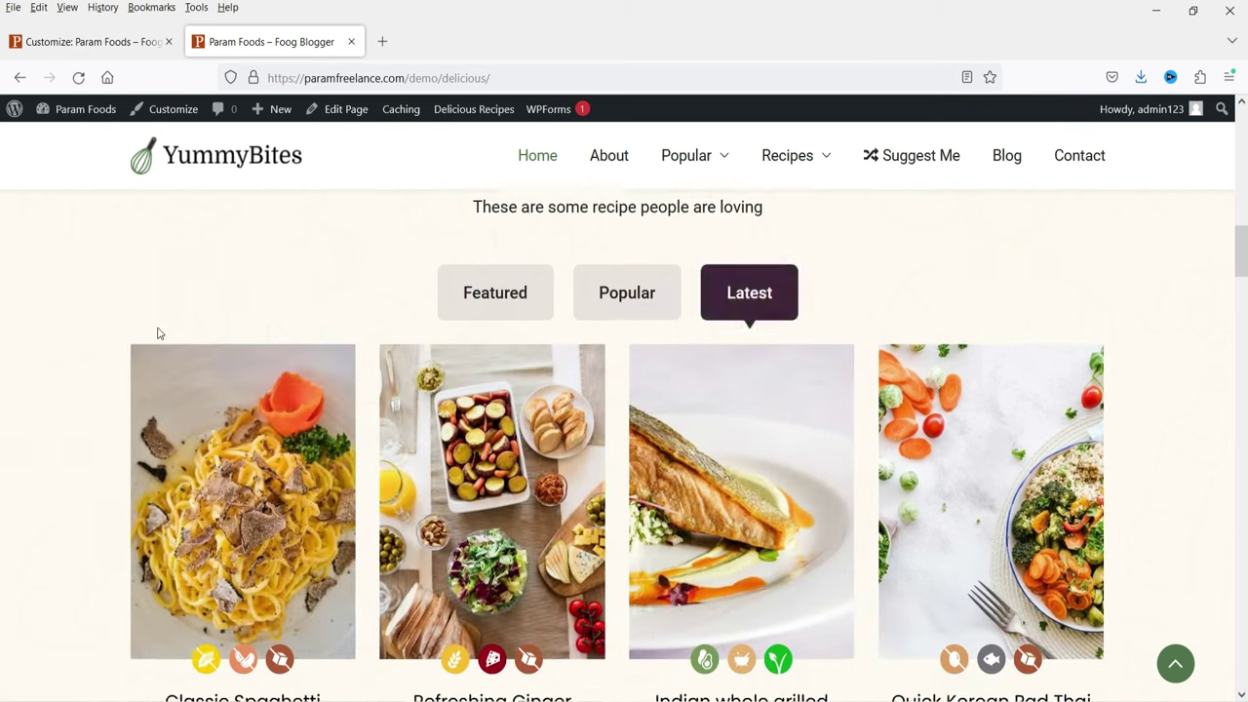
Step: Examine the homepage's about section, Recent Recipes list, and the Recipe Categories and Recipe Keys widgets
{"action": "scroll", "coordinate": [935, 331], "scroll_direction": "down", "scroll_amount": 8}
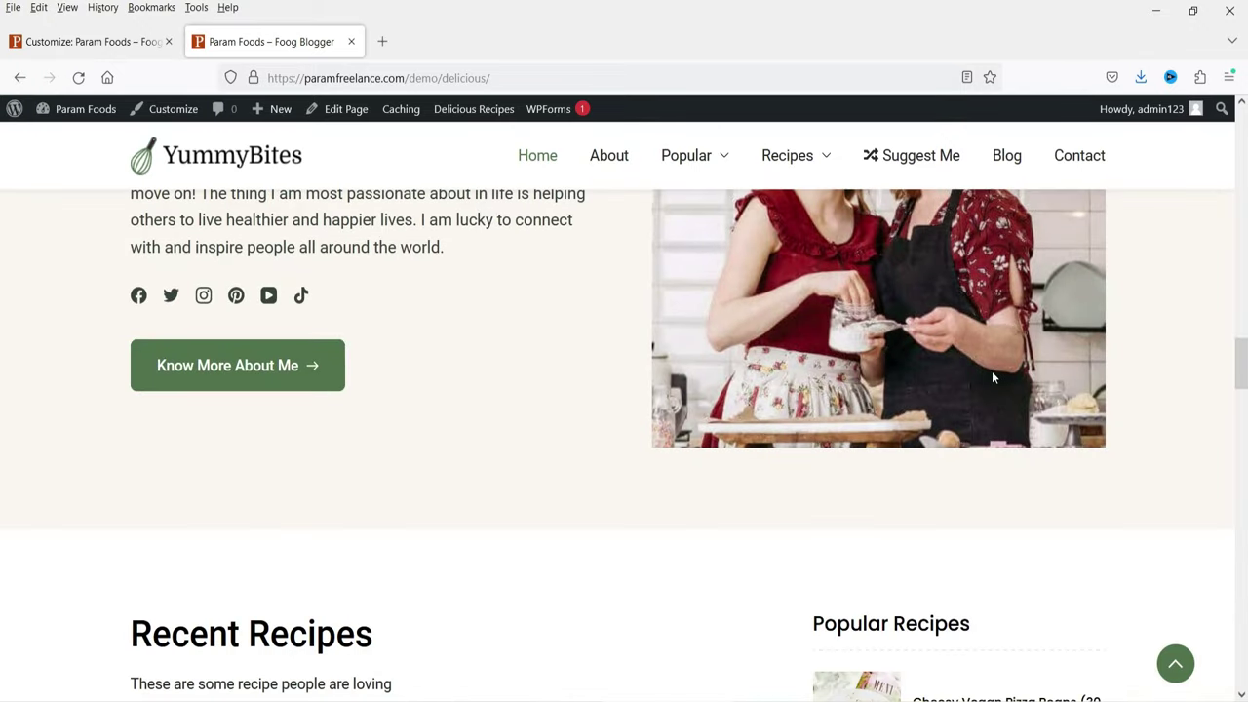
{"action": "scroll", "coordinate": [871, 359], "scroll_direction": "down", "scroll_amount": 3}
{"action": "scroll", "coordinate": [569, 329], "scroll_direction": "down", "scroll_amount": 1}
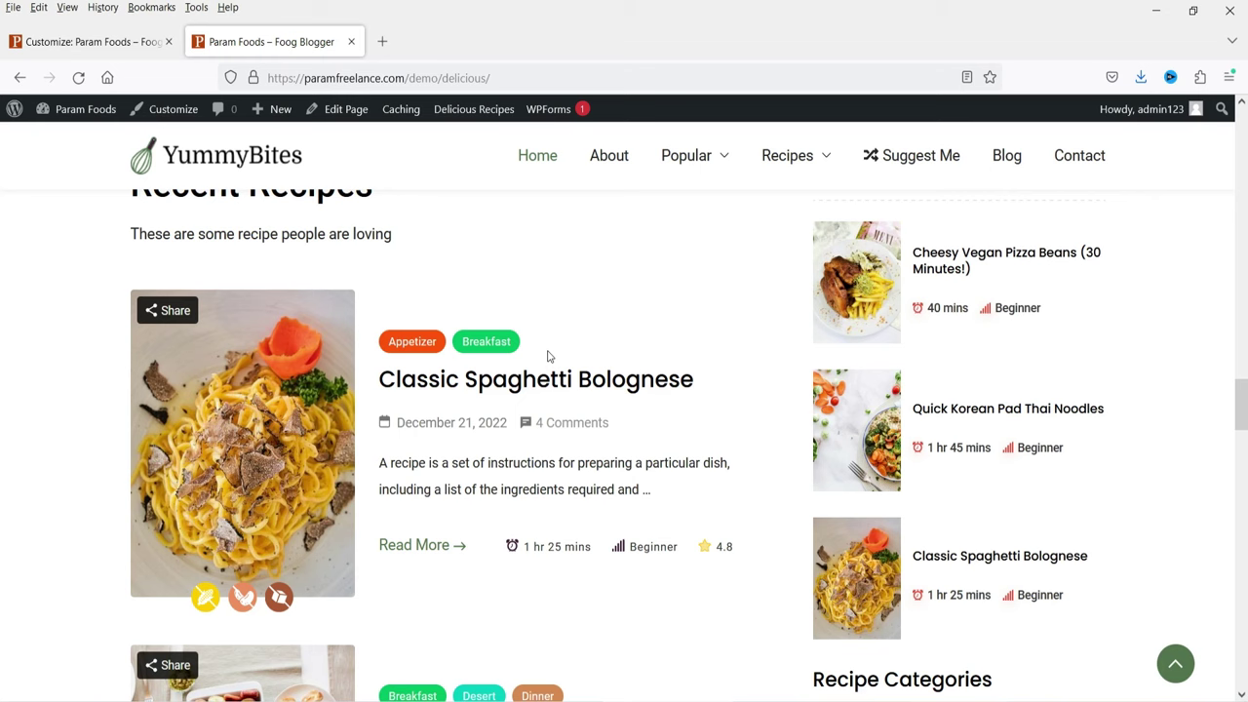
{"action": "scroll", "coordinate": [544, 357], "scroll_direction": "down", "scroll_amount": 7}
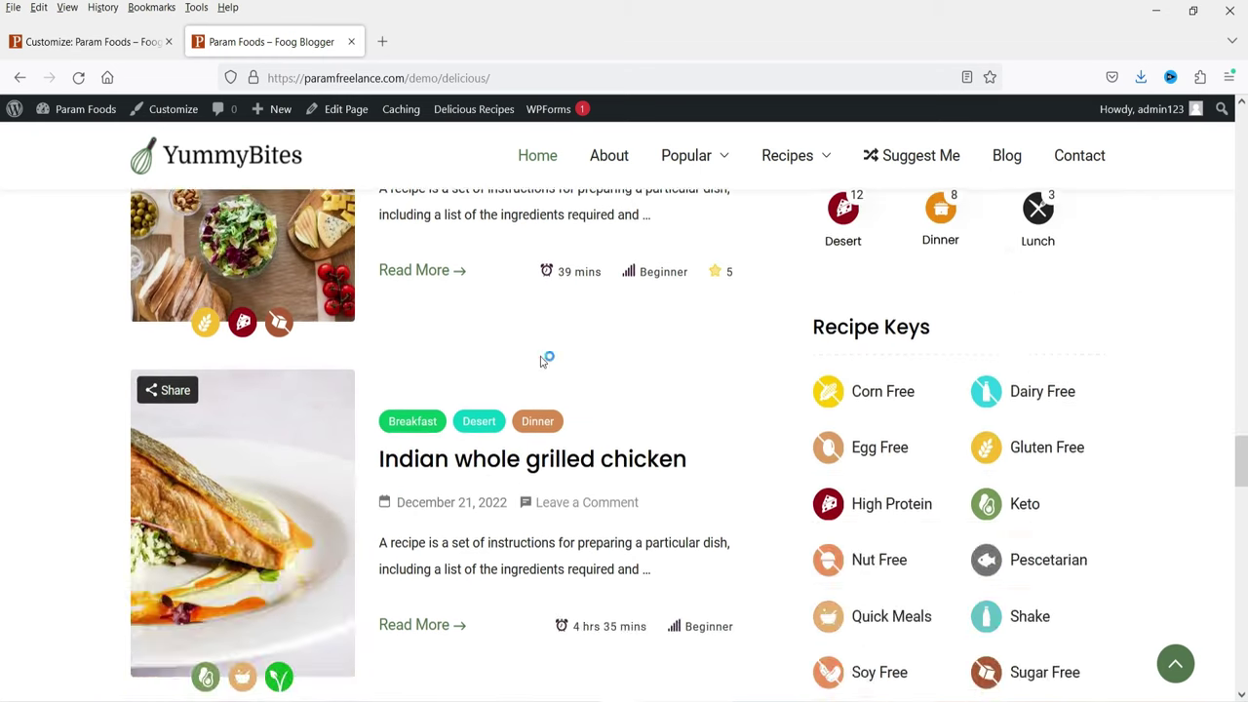
{"action": "scroll", "coordinate": [851, 254], "scroll_direction": "up", "scroll_amount": 2}
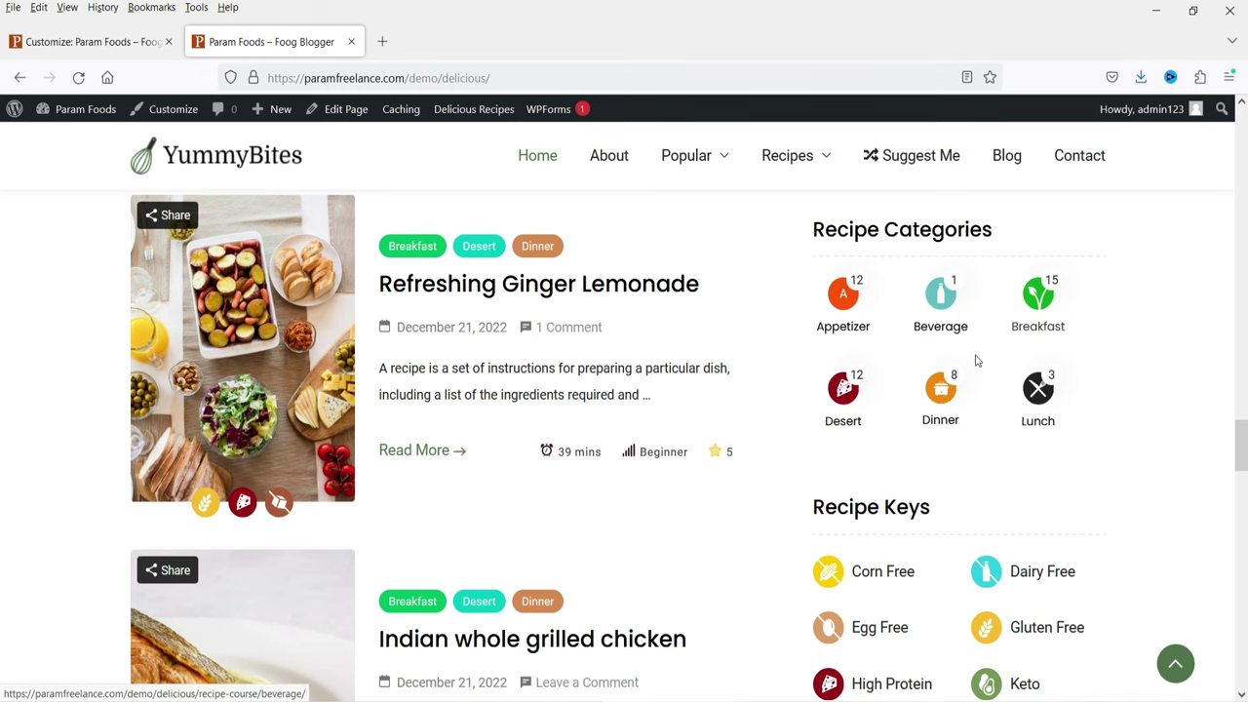
{"action": "scroll", "coordinate": [976, 361], "scroll_direction": "down", "scroll_amount": 3}
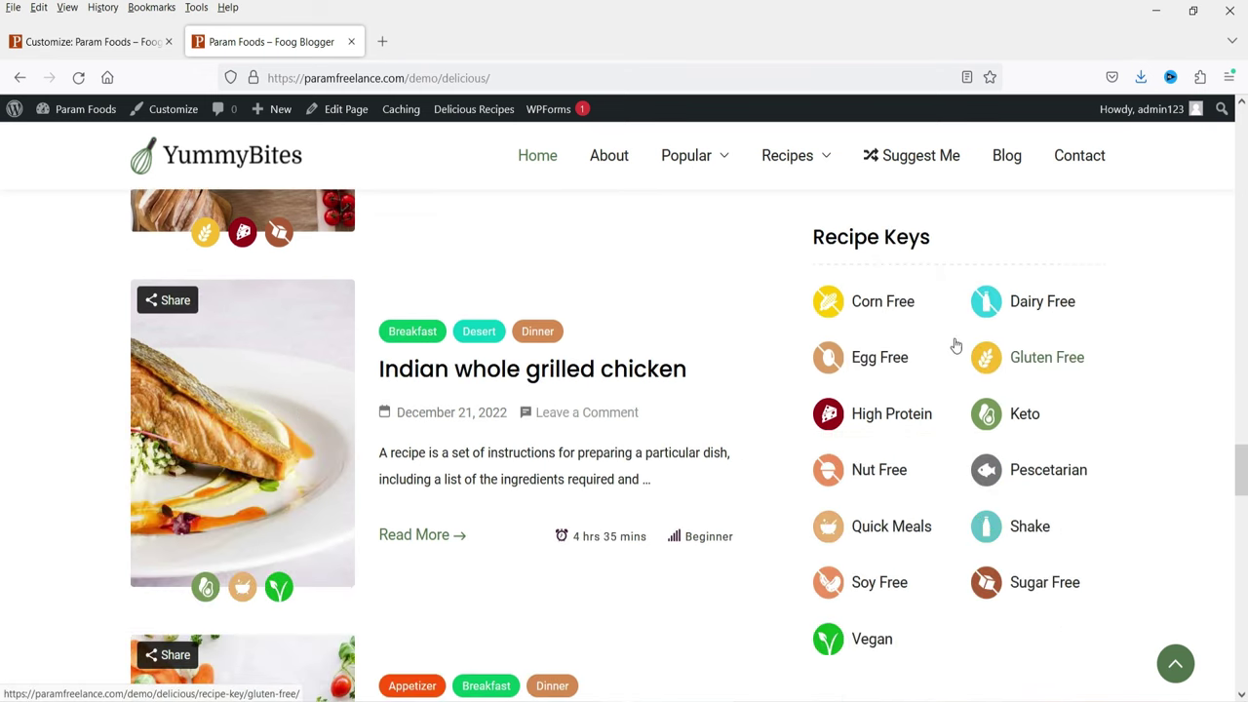
{"action": "triple_click", "coordinate": [892, 239]}
{"action": "scroll", "coordinate": [900, 436], "scroll_direction": "down", "scroll_amount": 1}
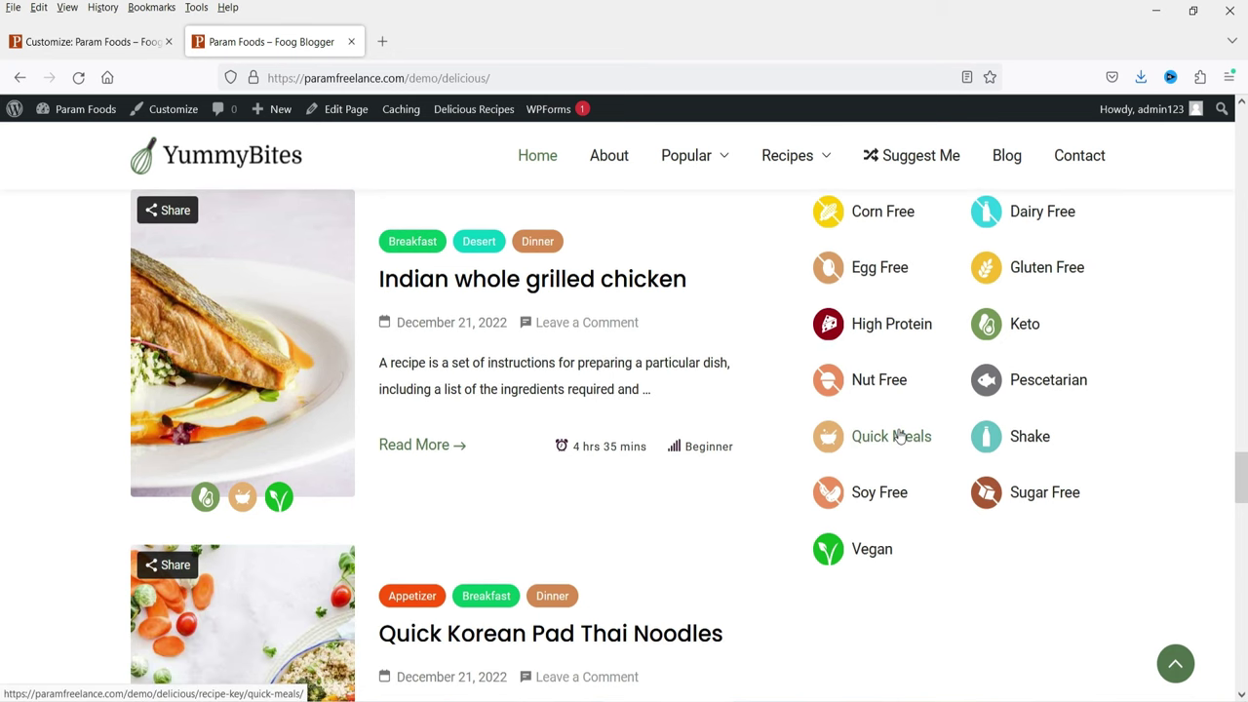
Step: View the homepage's recipe search and Meal Plans sections and the rest of the page below them
{"action": "scroll", "coordinate": [899, 436], "scroll_direction": "down", "scroll_amount": 10}
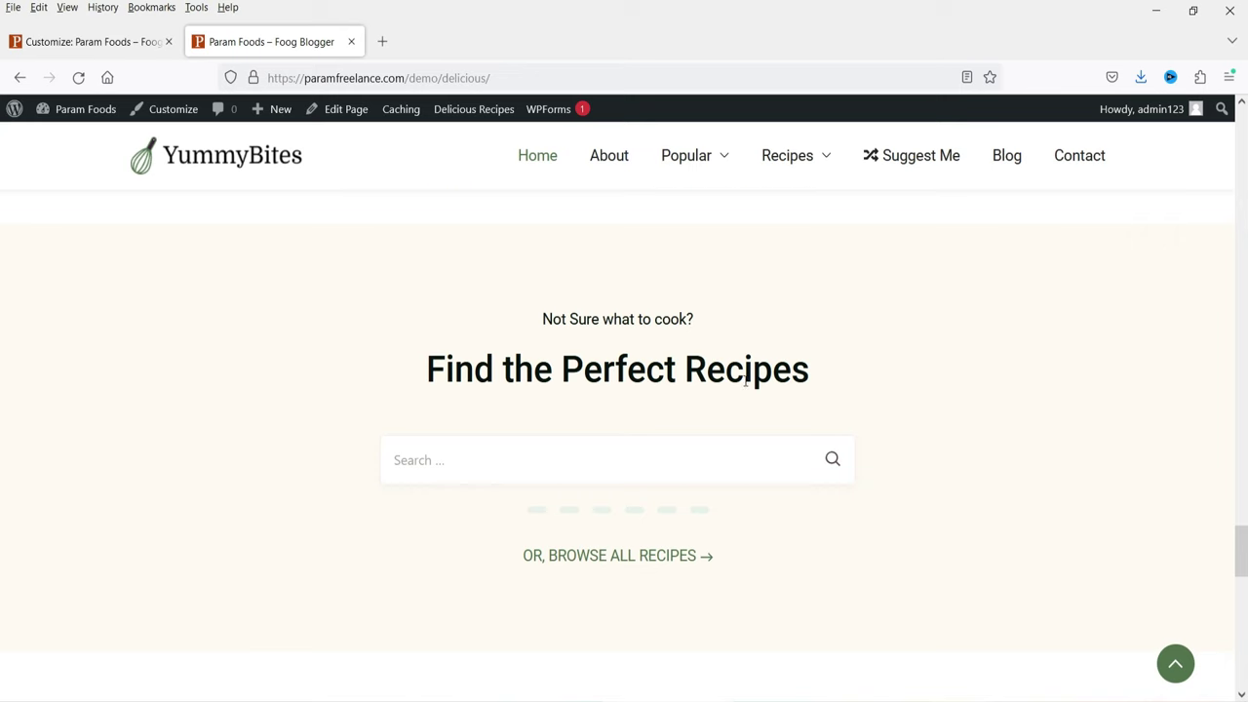
{"action": "scroll", "coordinate": [490, 410], "scroll_direction": "down", "scroll_amount": 5}
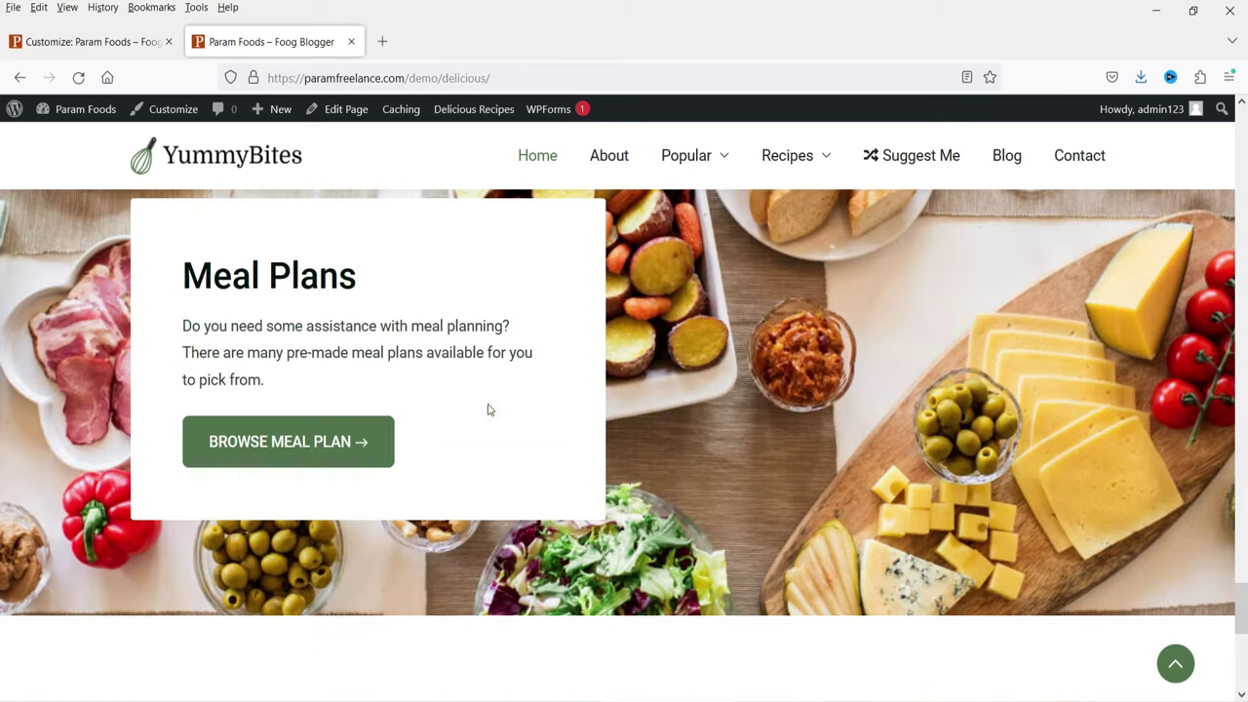
{"action": "scroll", "coordinate": [845, 307], "scroll_direction": "down", "scroll_amount": 10}
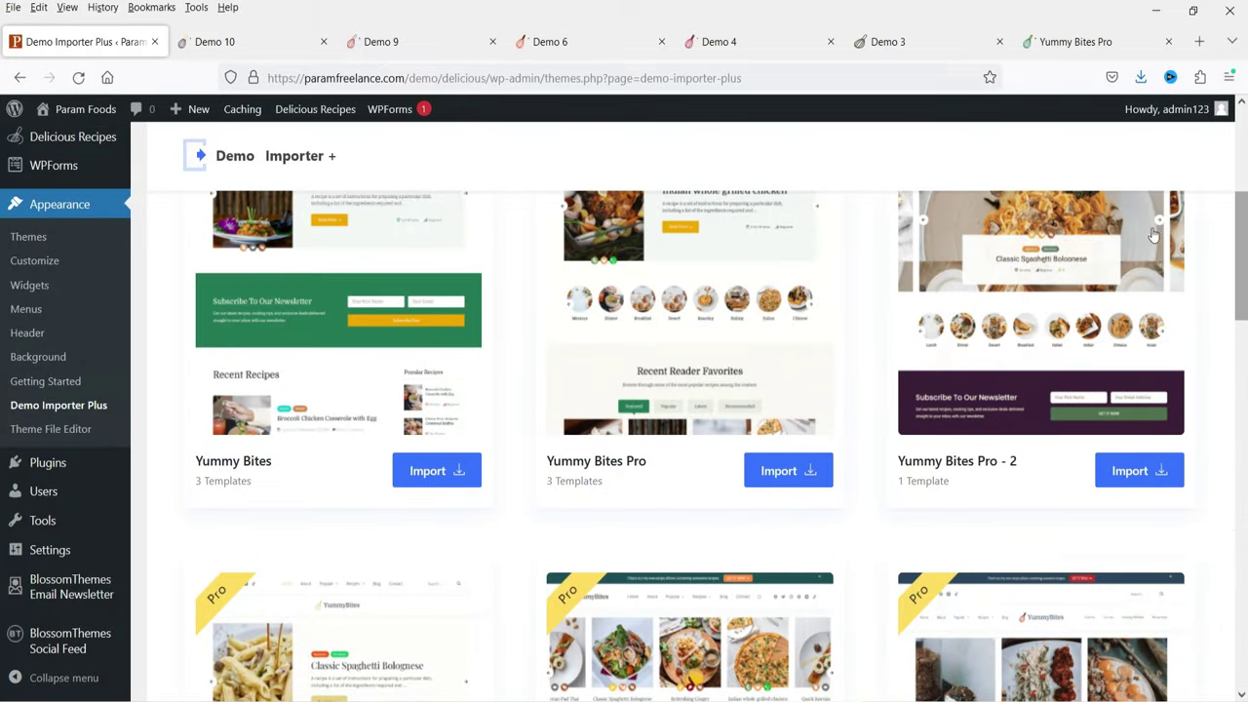
Step: Browse the Yummy Bites starter templates offered in Demo Importer Plus
{"action": "mouse_move", "coordinate": [751, 365]}
{"action": "scroll", "coordinate": [744, 356], "scroll_direction": "down", "scroll_amount": 8}
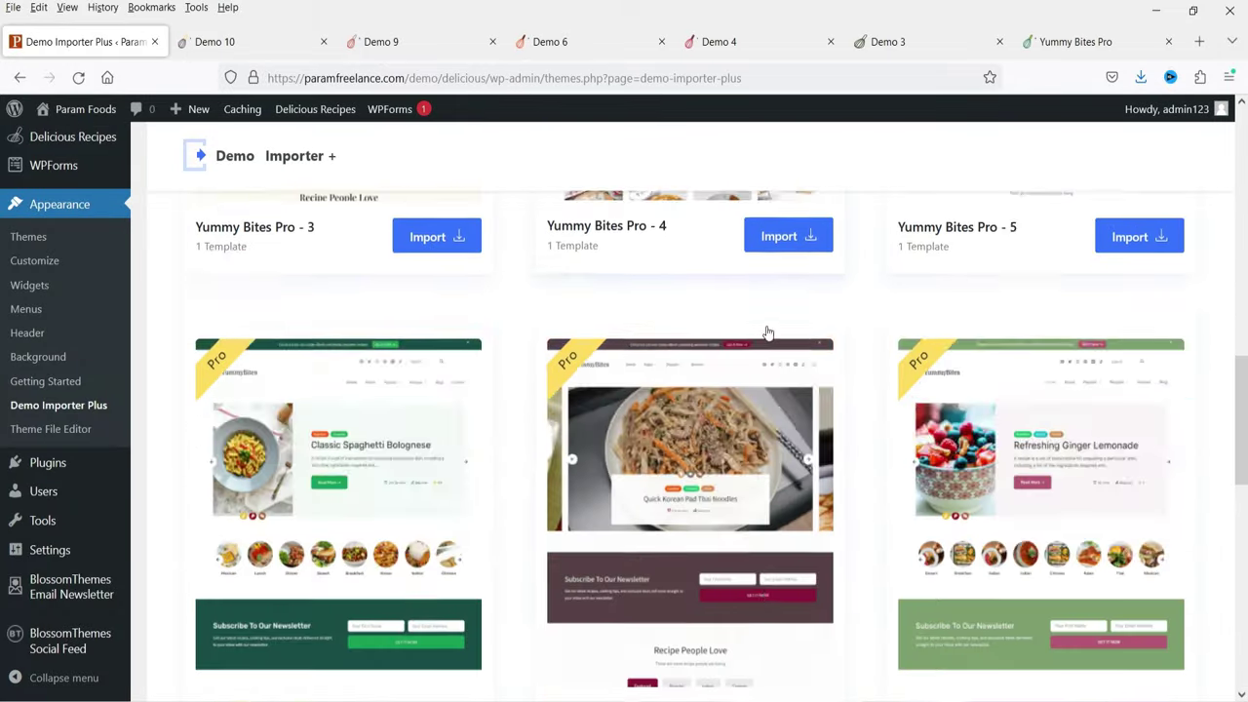
{"action": "scroll", "coordinate": [757, 331], "scroll_direction": "down", "scroll_amount": 5}
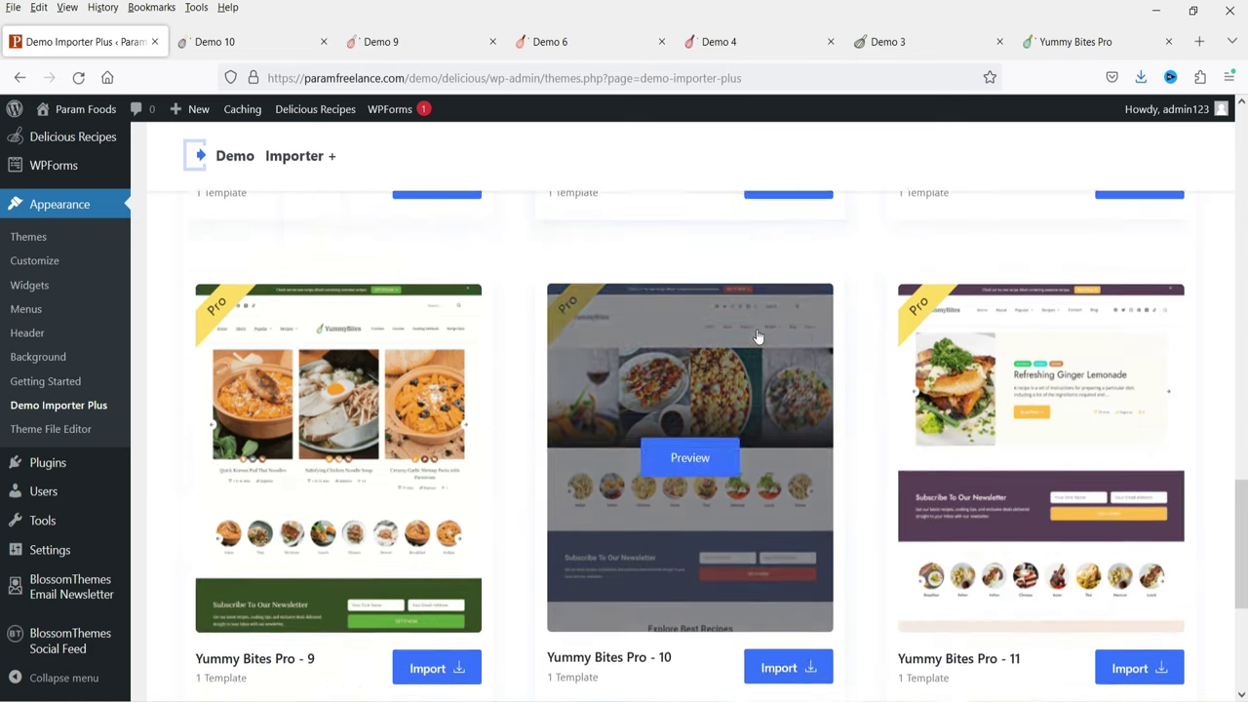
Step: Open the Demo 10 site and advance its featured recipe slider and category carousel
{"action": "left_click", "coordinate": [237, 44]}
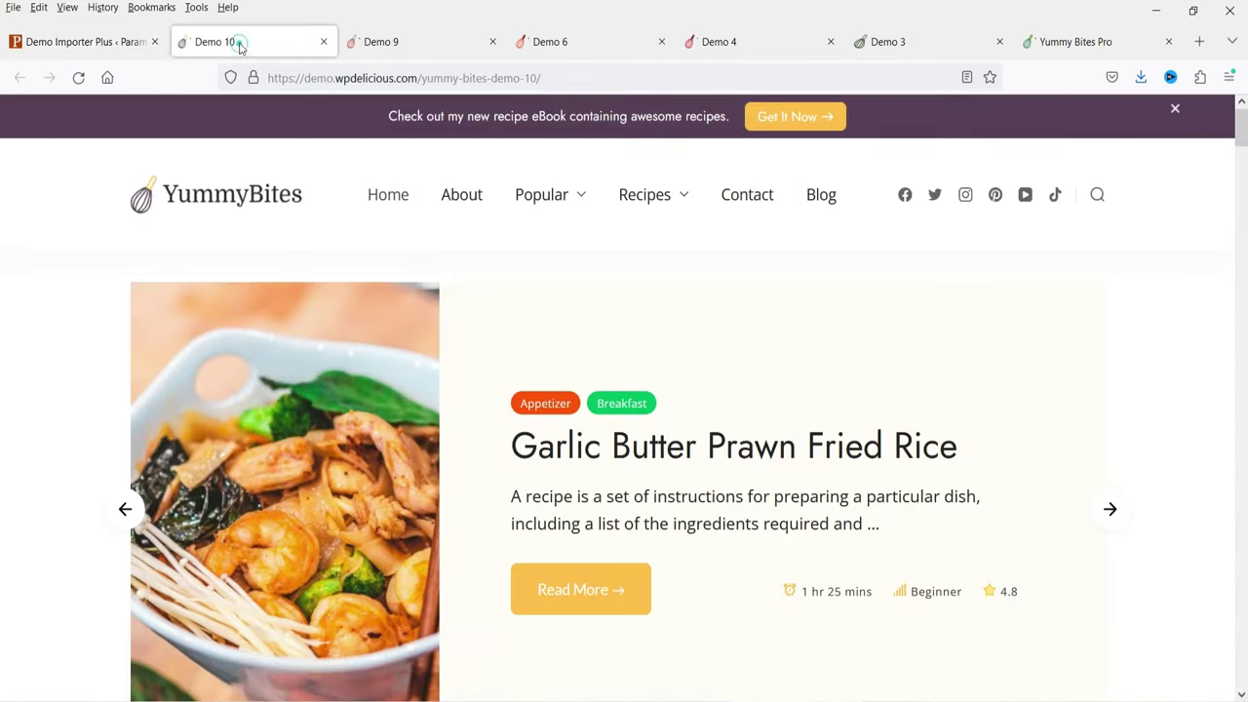
{"action": "scroll", "coordinate": [888, 325], "scroll_direction": "down", "scroll_amount": 2}
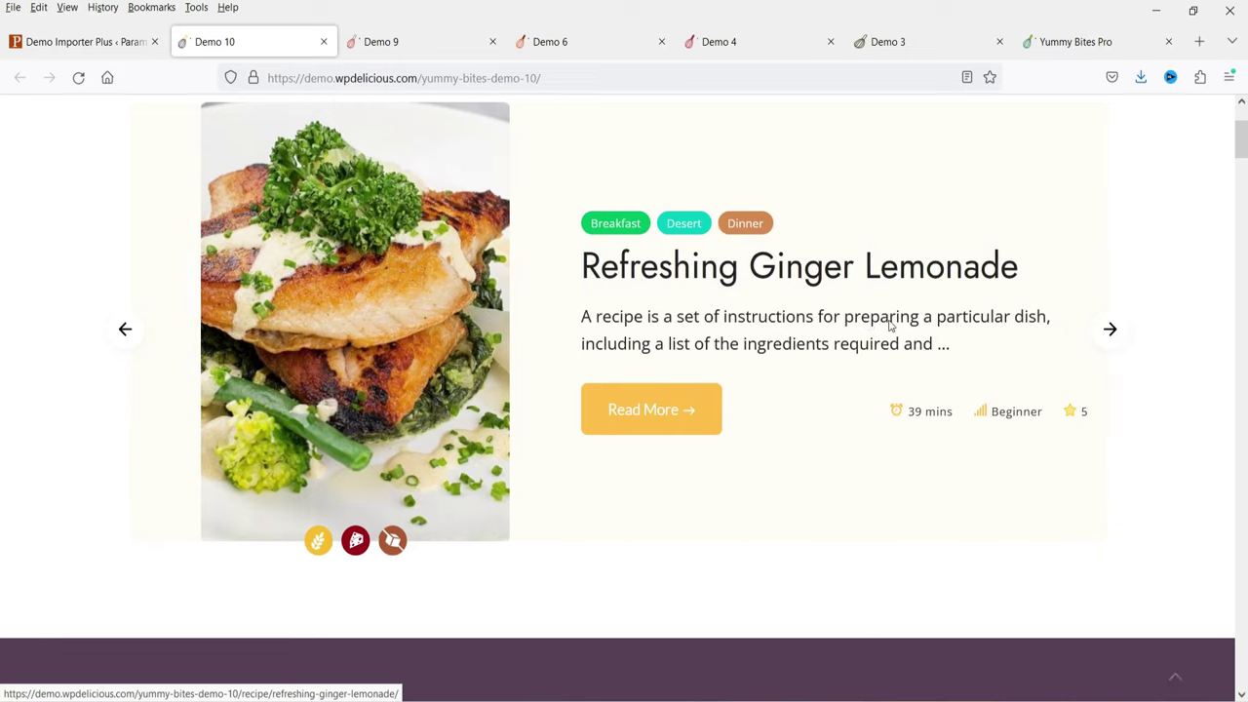
{"action": "left_click", "coordinate": [1109, 332]}
{"action": "scroll", "coordinate": [942, 297], "scroll_direction": "down", "scroll_amount": 6}
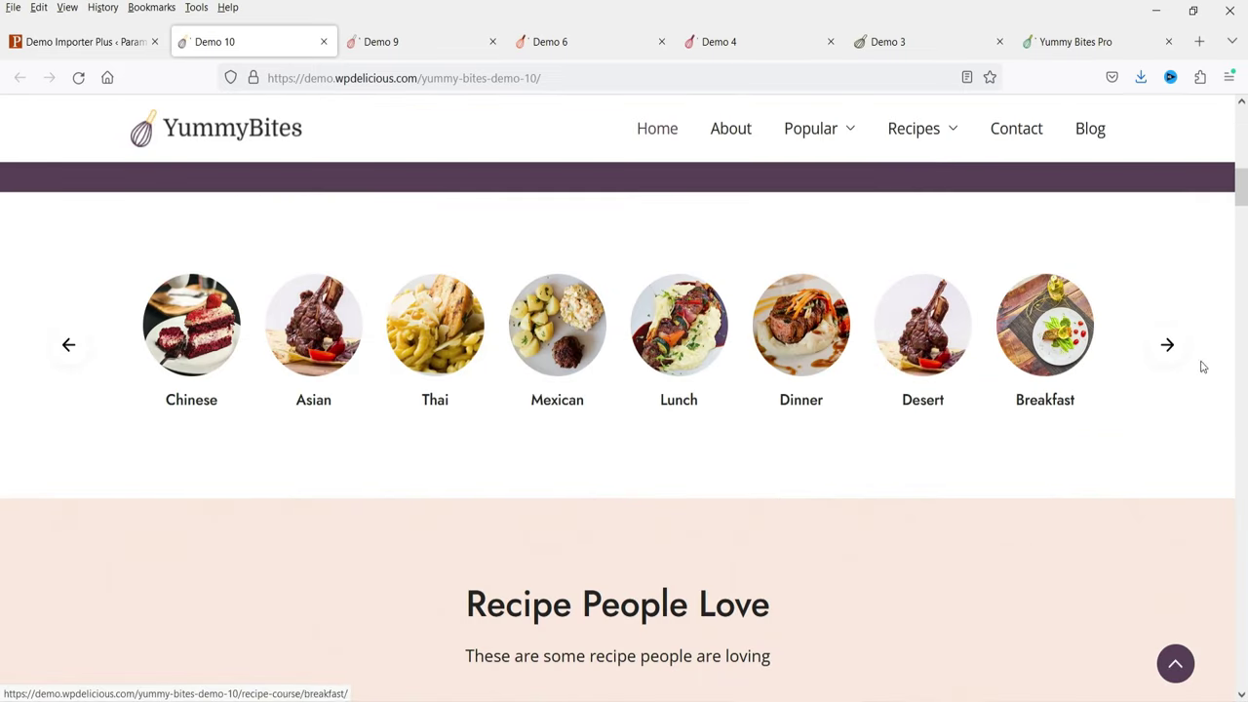
{"action": "left_click", "coordinate": [1167, 334]}
{"action": "scroll", "coordinate": [1020, 330], "scroll_direction": "down", "scroll_amount": 10}
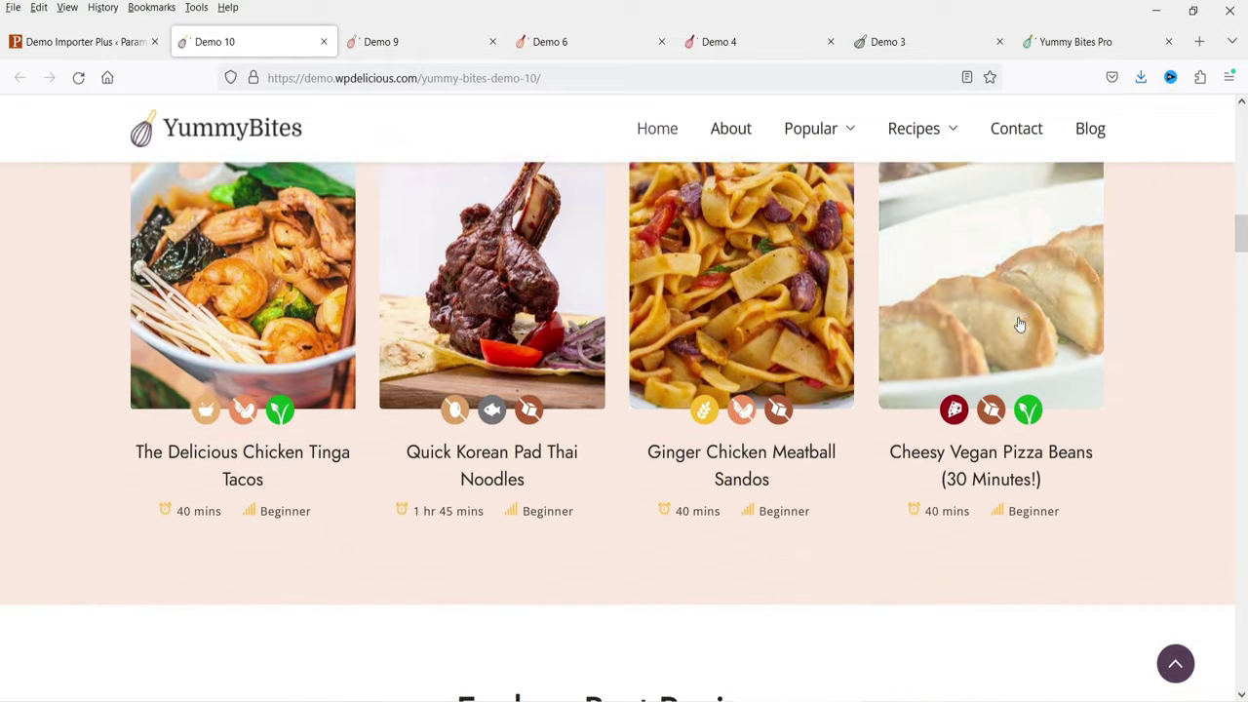
Step: Review Demo 10's remaining homepage sections, from the Dinner recipes through About Me to As Seen On
{"action": "scroll", "coordinate": [1020, 322], "scroll_direction": "down", "scroll_amount": 3}
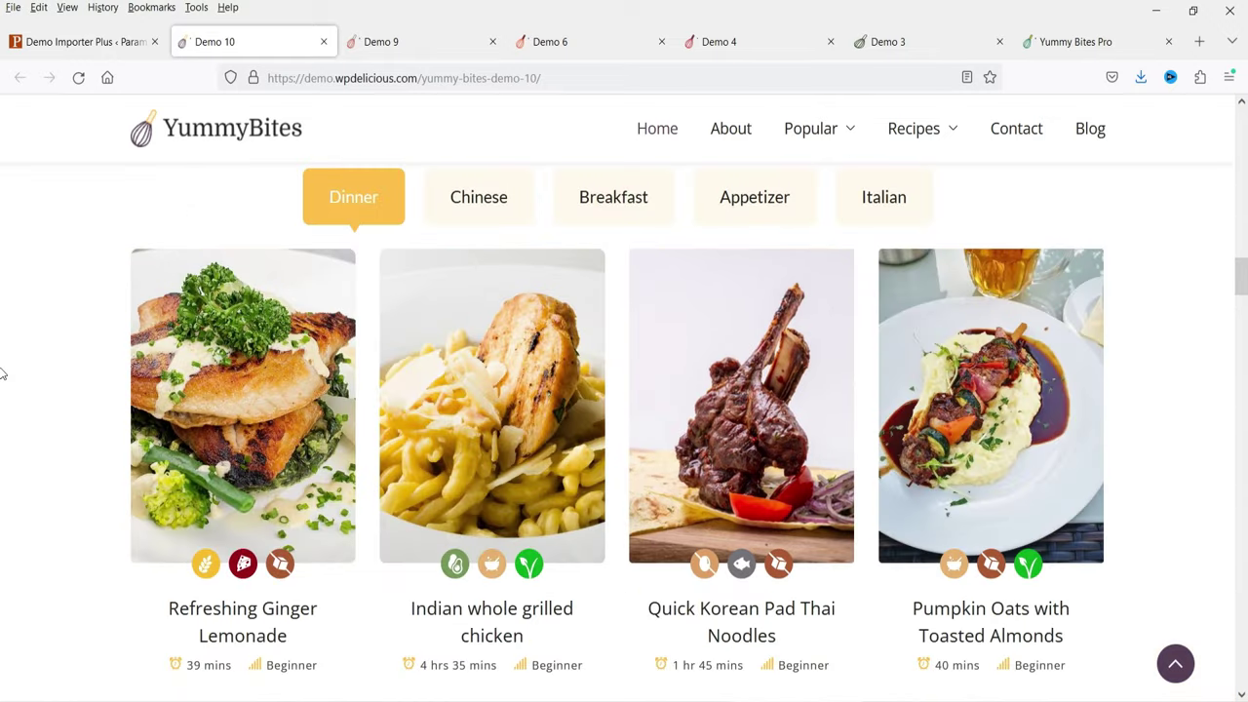
{"action": "scroll", "coordinate": [1119, 313], "scroll_direction": "down", "scroll_amount": 20}
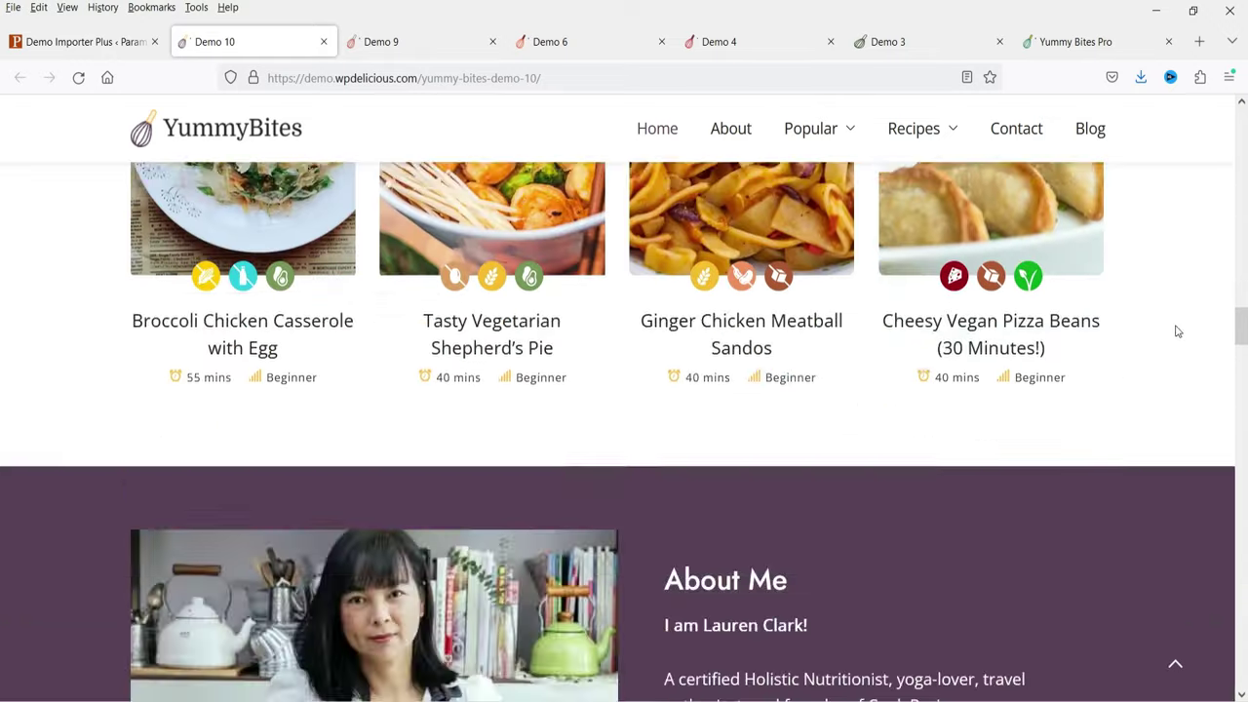
{"action": "scroll", "coordinate": [1117, 322], "scroll_direction": "down", "scroll_amount": 12}
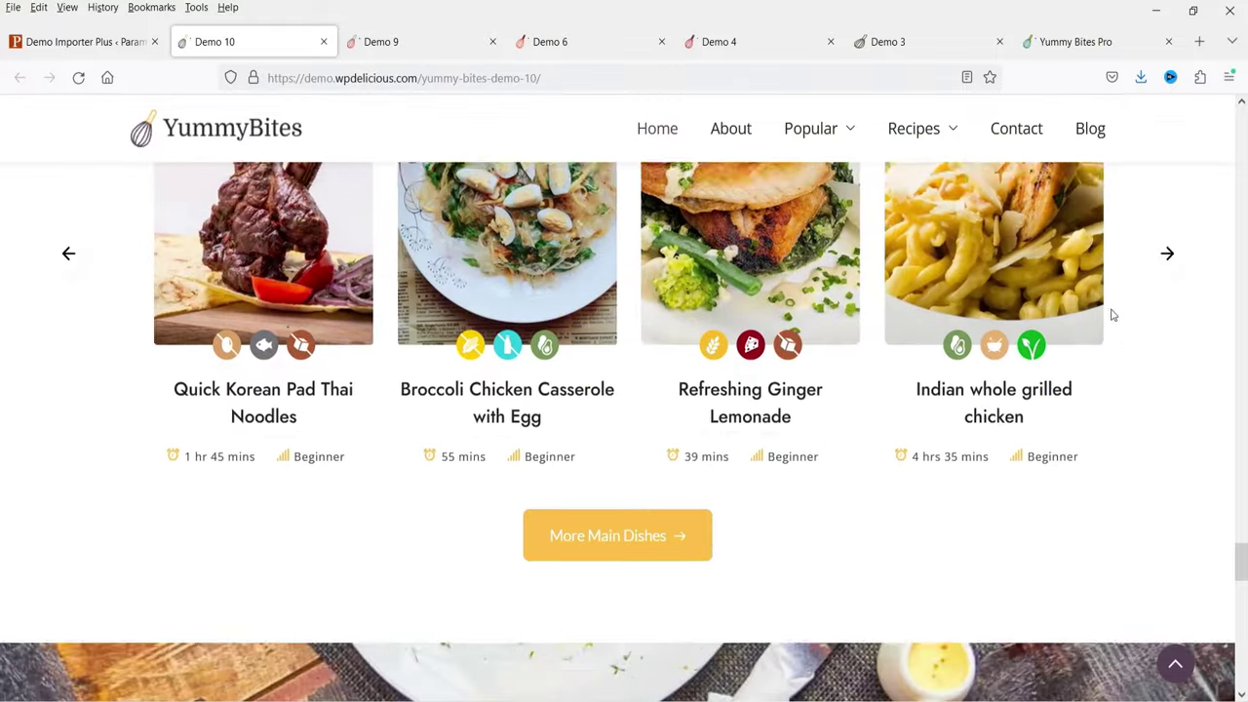
{"action": "scroll", "coordinate": [1106, 336], "scroll_direction": "down", "scroll_amount": 10}
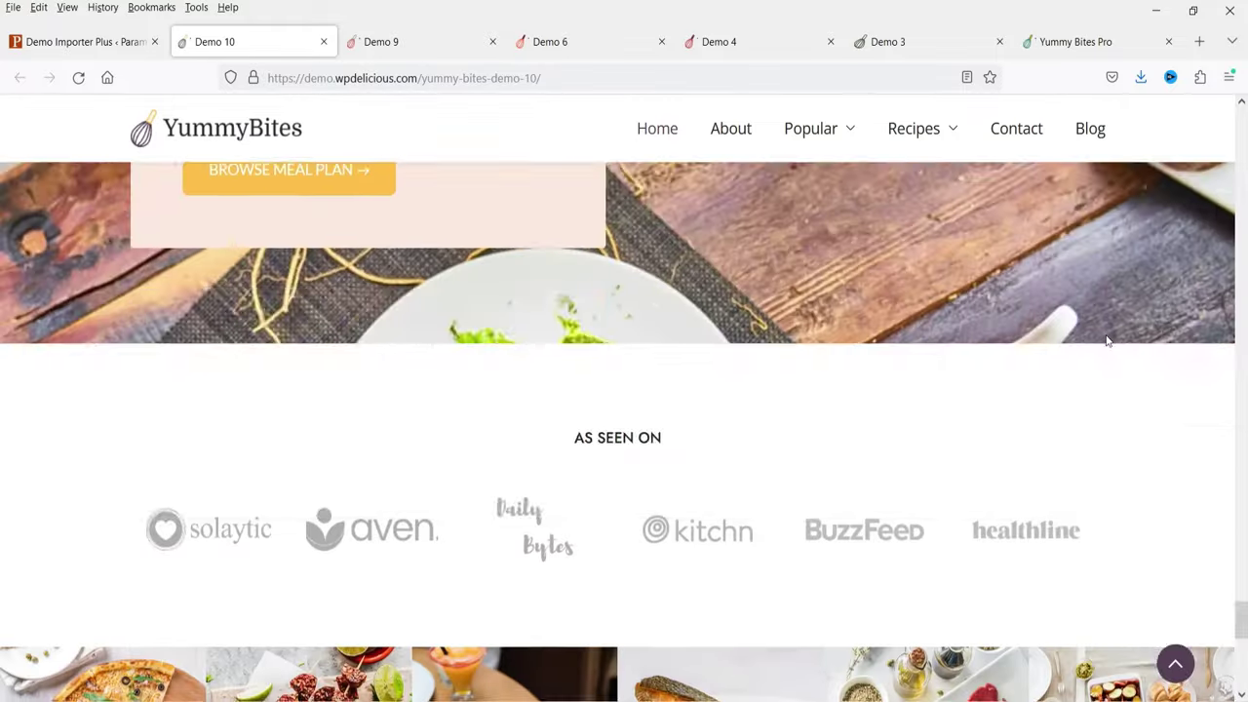
Step: Compare the homepage layouts of the Demo 9, Demo 6, Demo 4 and Demo 3 sites
{"action": "key", "text": "ctrl+Tab"}
{"action": "scroll", "coordinate": [1141, 259], "scroll_direction": "down", "scroll_amount": 15}
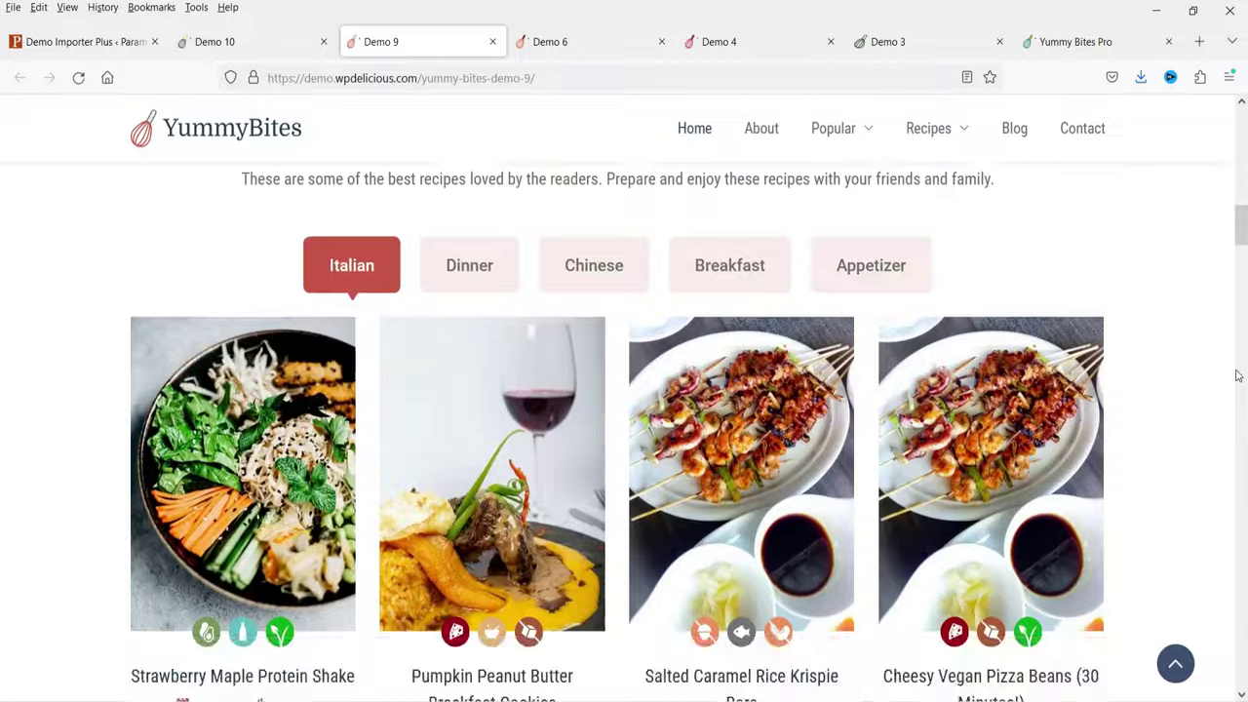
{"action": "key", "text": "ctrl+Tab"}
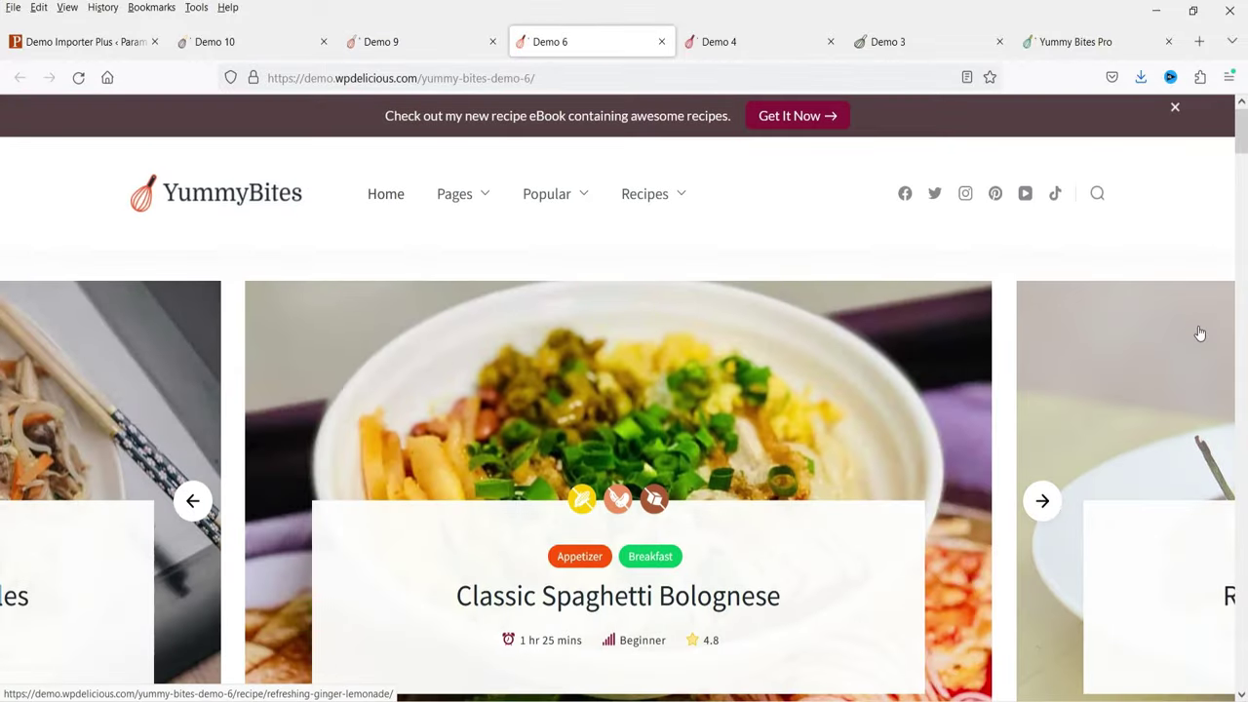
{"action": "scroll", "coordinate": [1201, 332], "scroll_direction": "down", "scroll_amount": 10}
{"action": "scroll", "coordinate": [1200, 341], "scroll_direction": "down", "scroll_amount": 3}
{"action": "key", "text": "ctrl+Tab"}
{"action": "key", "text": "ctrl+Tab"}
{"action": "scroll", "coordinate": [1209, 361], "scroll_direction": "down", "scroll_amount": 5}
Step: Switch to the Yummy Bites Pro demo and examine its homepage down to the Featured recipes
{"action": "left_click", "coordinate": [1073, 42]}
{"action": "scroll", "coordinate": [1157, 270], "scroll_direction": "down", "scroll_amount": 10}
{"action": "scroll", "coordinate": [1135, 404], "scroll_direction": "up", "scroll_amount": 10}
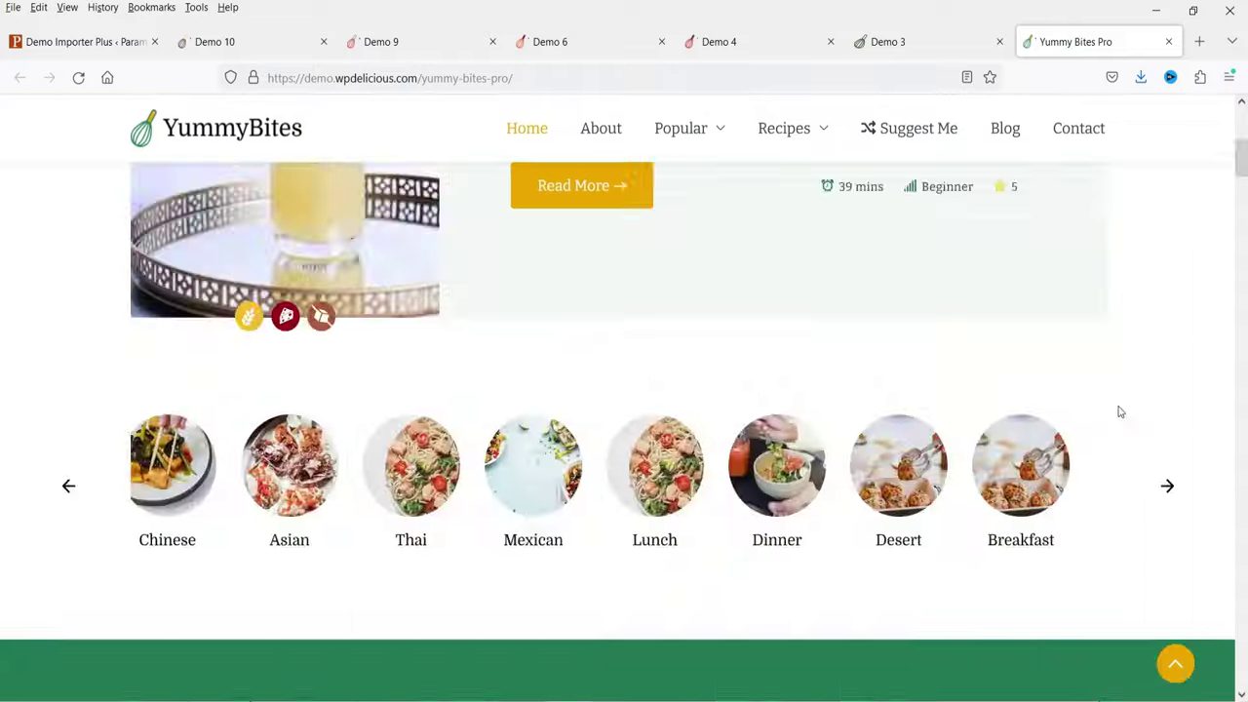
{"action": "scroll", "coordinate": [1122, 371], "scroll_direction": "down", "scroll_amount": 5}
{"action": "scroll", "coordinate": [1121, 370], "scroll_direction": "down", "scroll_amount": 8}
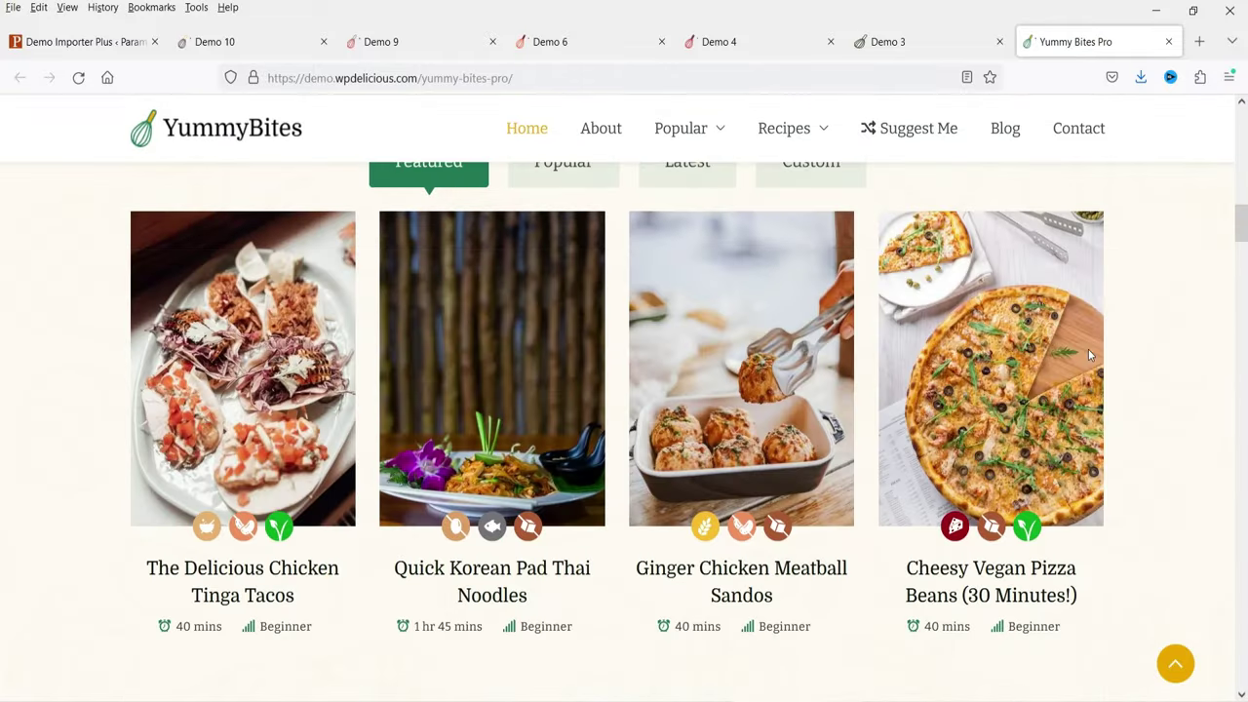
Step: Open The Delicious Chicken Tinga Tacos recipe and examine its header, photo gallery and sidebar widgets
{"action": "left_click", "coordinate": [263, 566]}
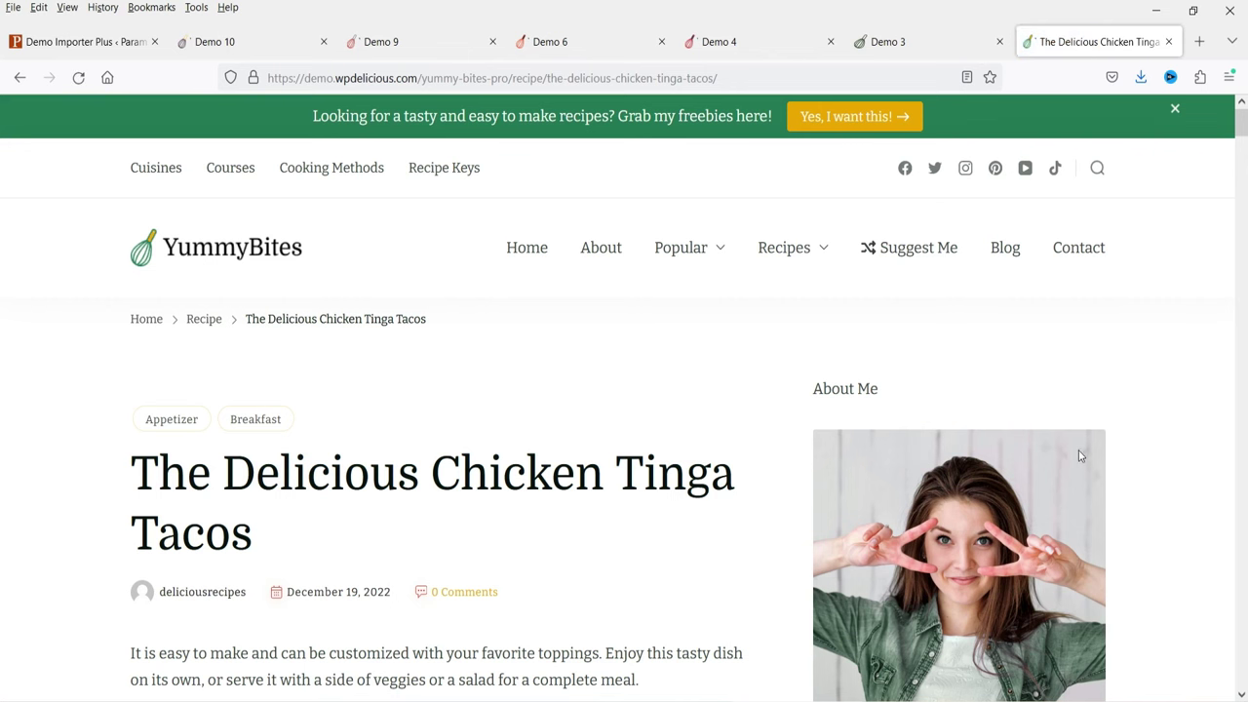
{"action": "scroll", "coordinate": [919, 295], "scroll_direction": "down", "scroll_amount": 7}
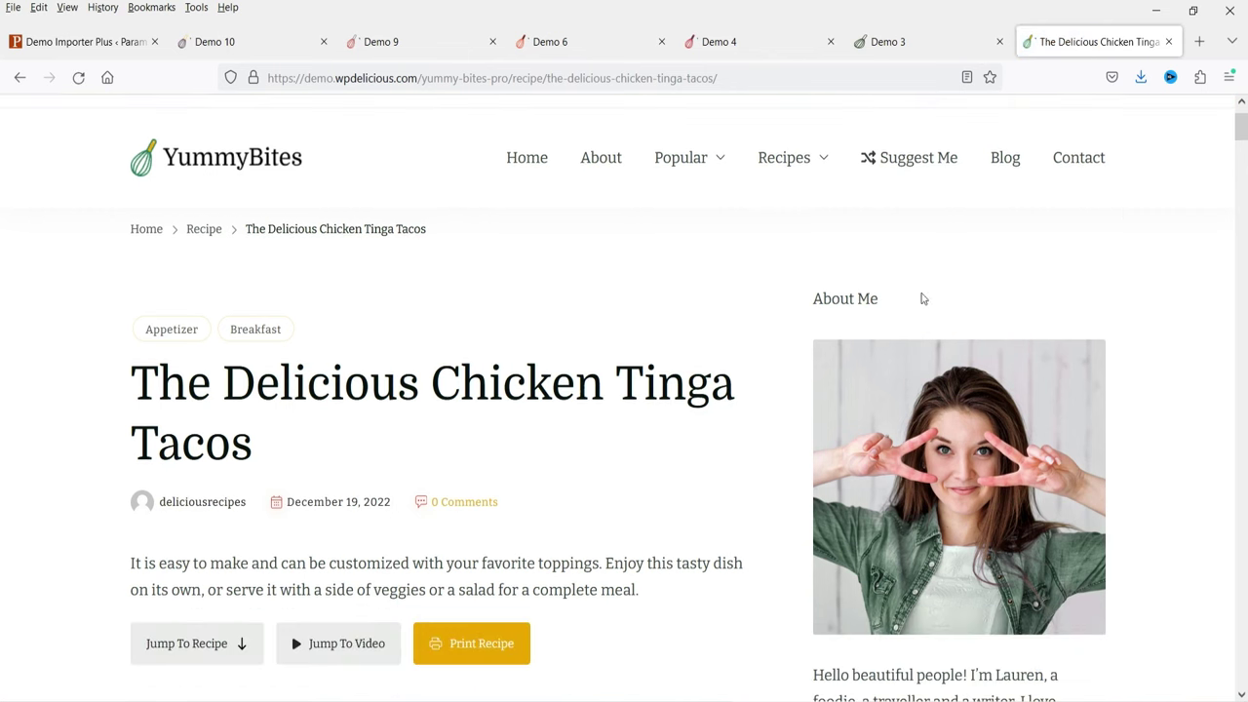
{"action": "scroll", "coordinate": [968, 293], "scroll_direction": "down", "scroll_amount": 2}
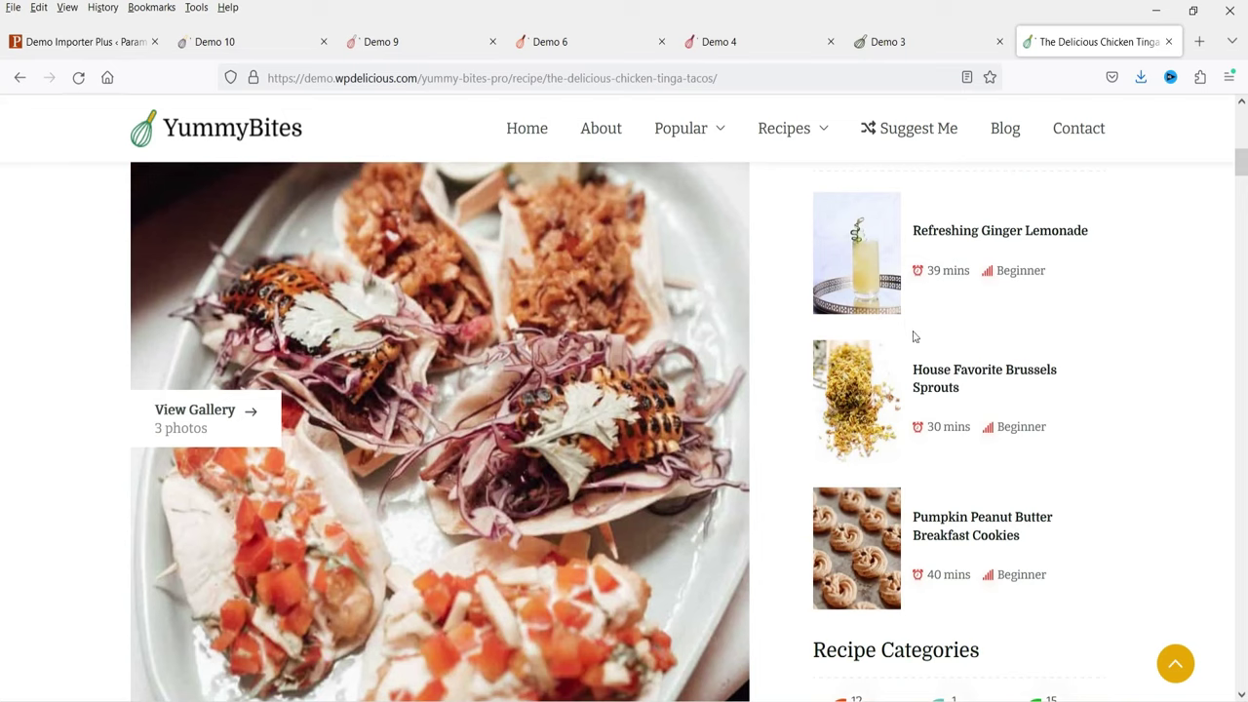
{"action": "scroll", "coordinate": [911, 334], "scroll_direction": "up", "scroll_amount": 4}
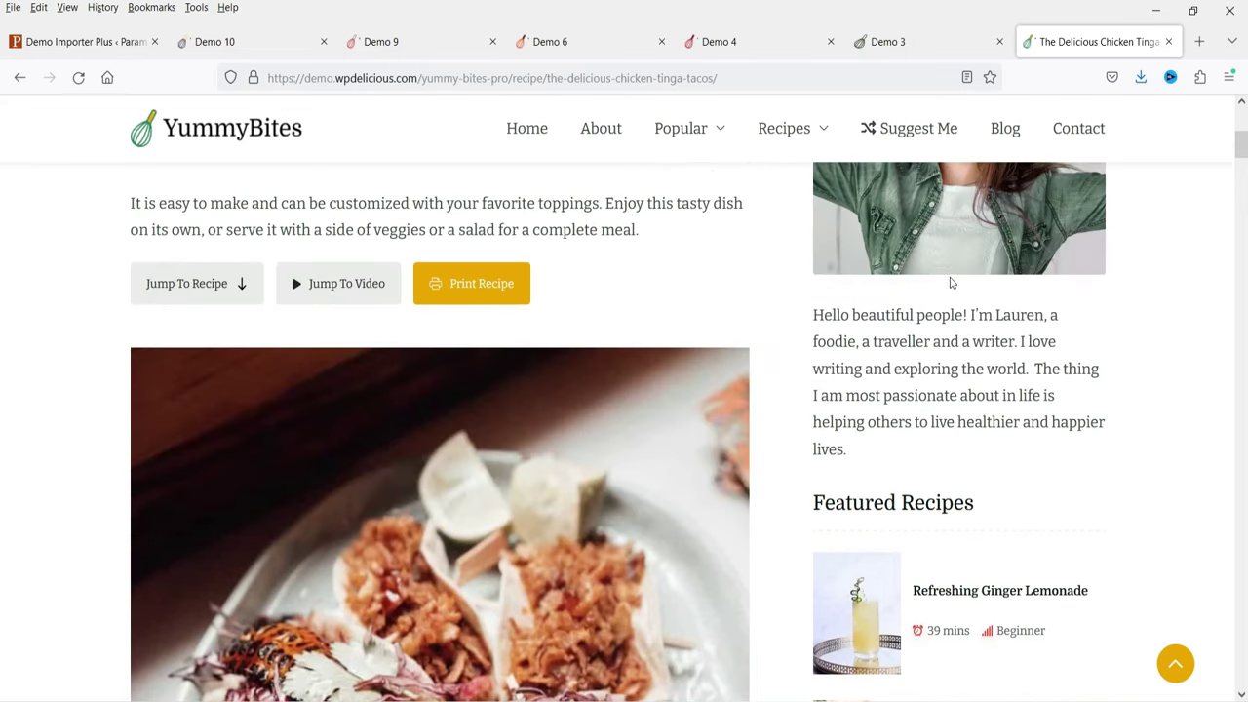
{"action": "scroll", "coordinate": [946, 288], "scroll_direction": "down", "scroll_amount": 2}
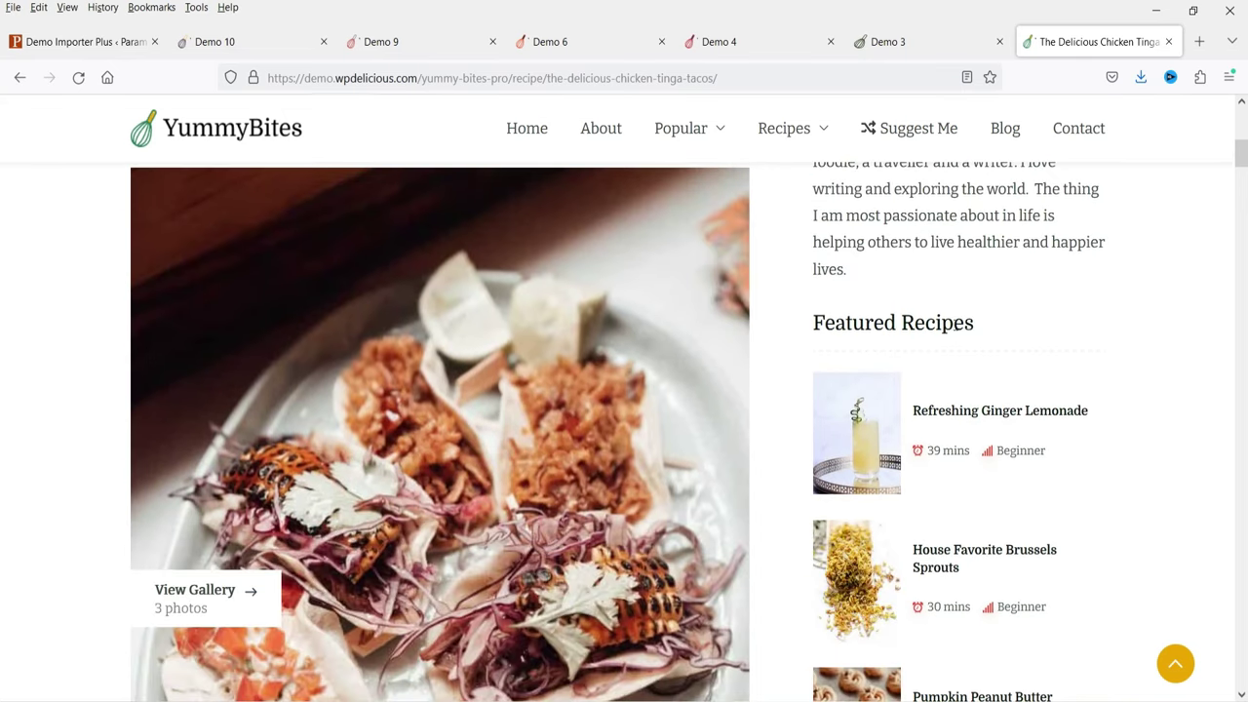
Step: Review the recipe's introductory article and the sidebar's Recipe Categories, Recipe Keys and Popular Recipes, ending back at the recipe header
{"action": "scroll", "coordinate": [920, 260], "scroll_direction": "down", "scroll_amount": 2}
{"action": "scroll", "coordinate": [990, 356], "scroll_direction": "down", "scroll_amount": 6}
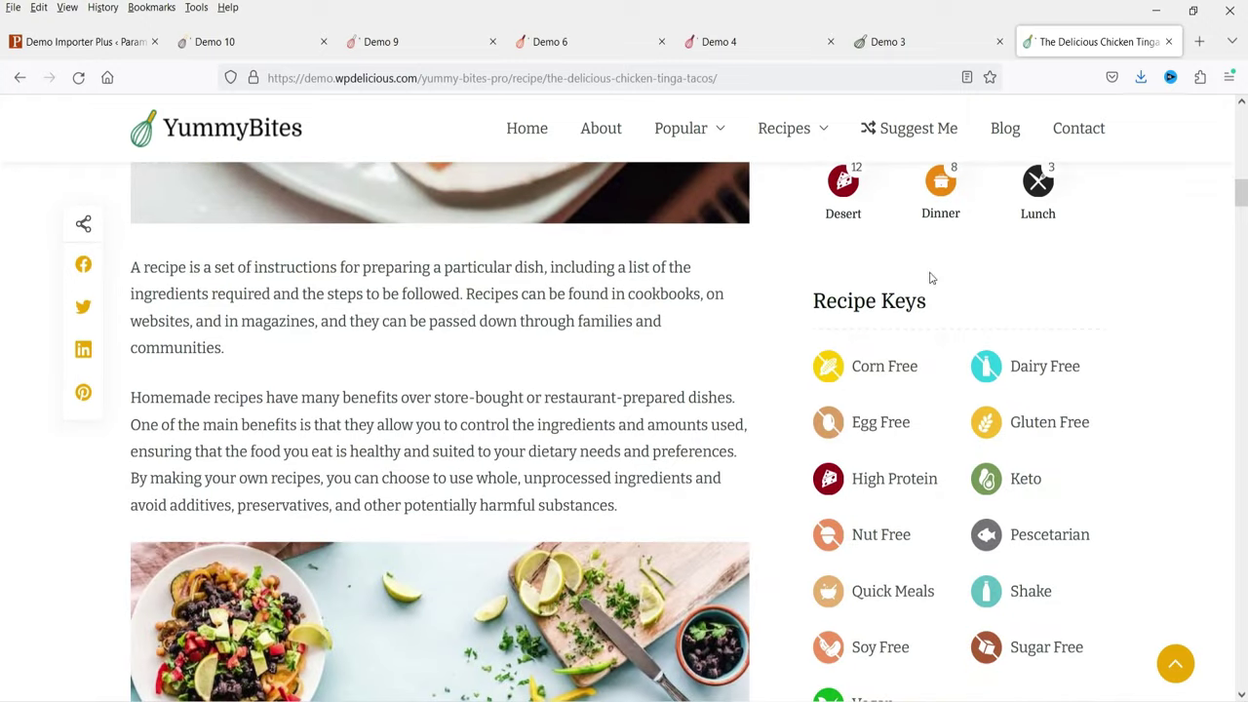
{"action": "scroll", "coordinate": [927, 341], "scroll_direction": "down", "scroll_amount": 6}
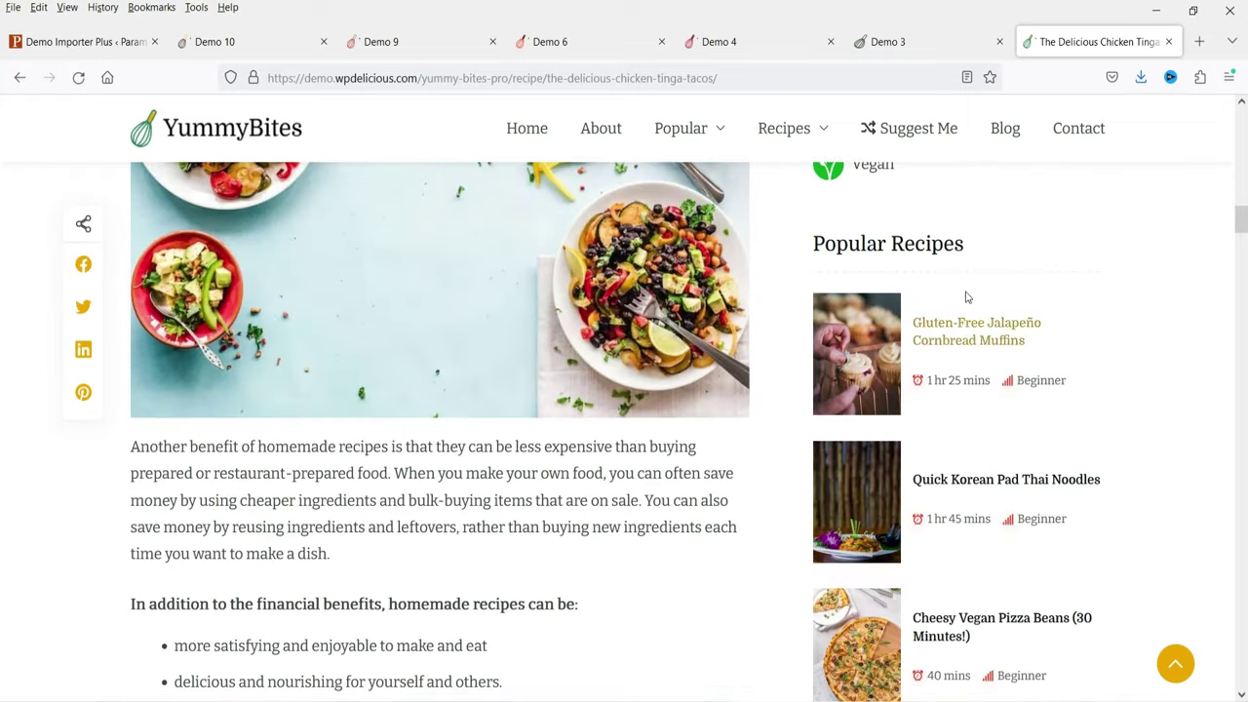
{"action": "scroll", "coordinate": [970, 293], "scroll_direction": "down", "scroll_amount": 4}
{"action": "scroll", "coordinate": [951, 290], "scroll_direction": "up", "scroll_amount": 20}
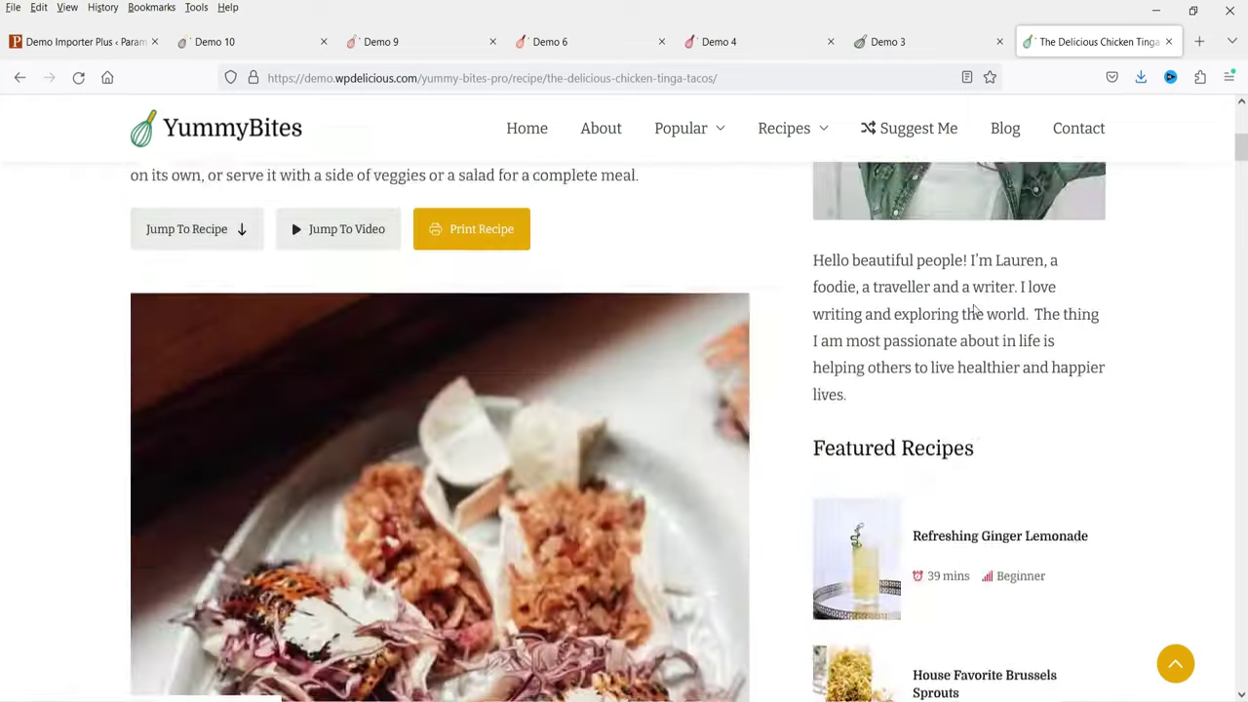
{"action": "scroll", "coordinate": [381, 370], "scroll_direction": "down", "scroll_amount": 3}
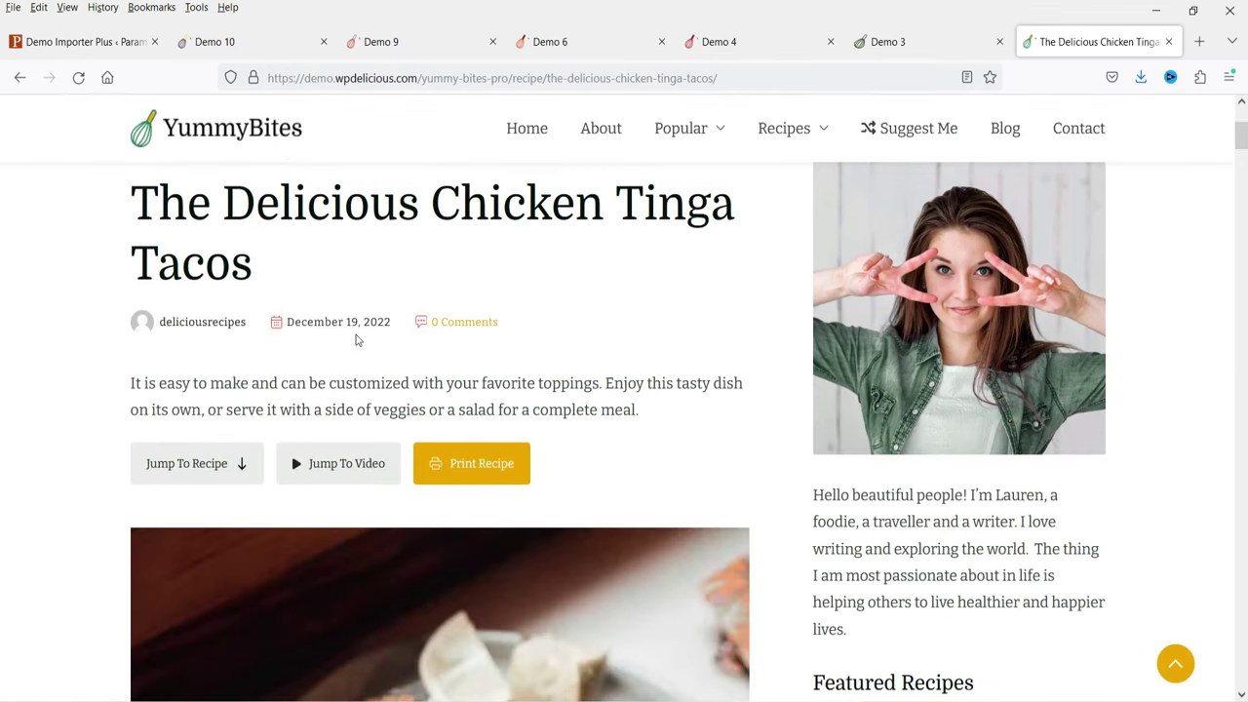
Step: View the recipe's photo gallery full-screen and close it again
{"action": "scroll", "coordinate": [362, 338], "scroll_direction": "down", "scroll_amount": 10}
{"action": "scroll", "coordinate": [327, 322], "scroll_direction": "up", "scroll_amount": 3}
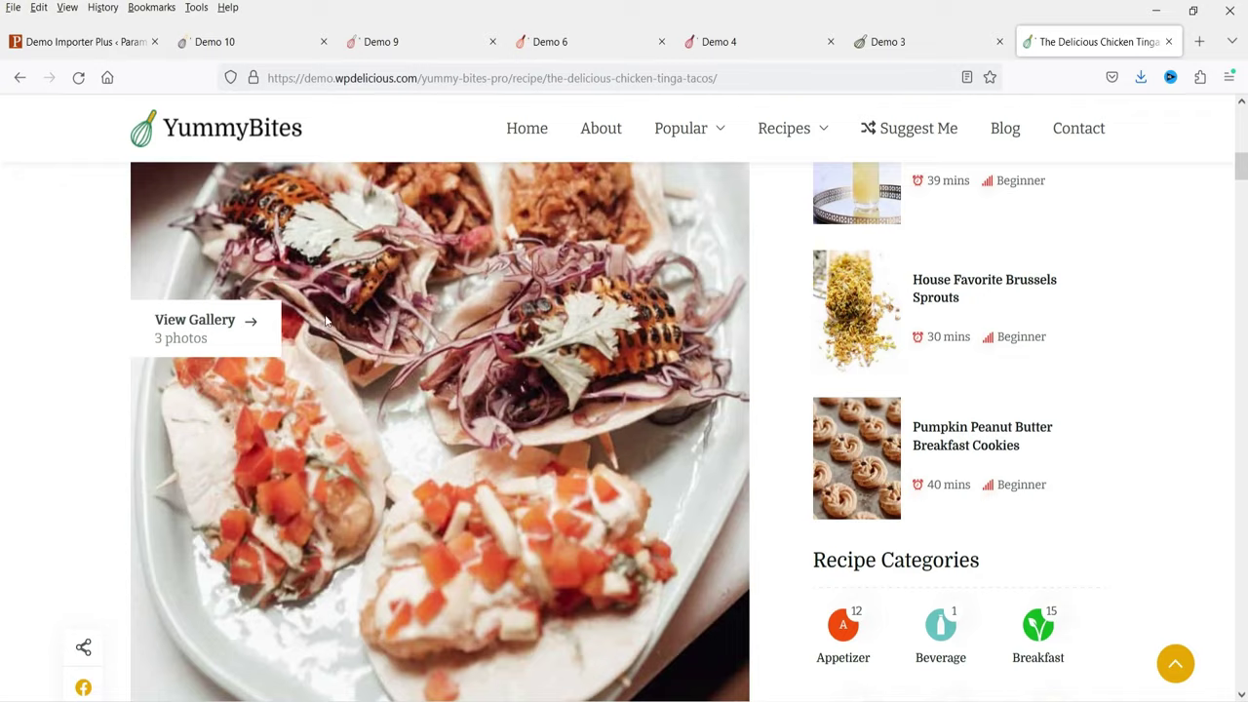
{"action": "left_click", "coordinate": [274, 326]}
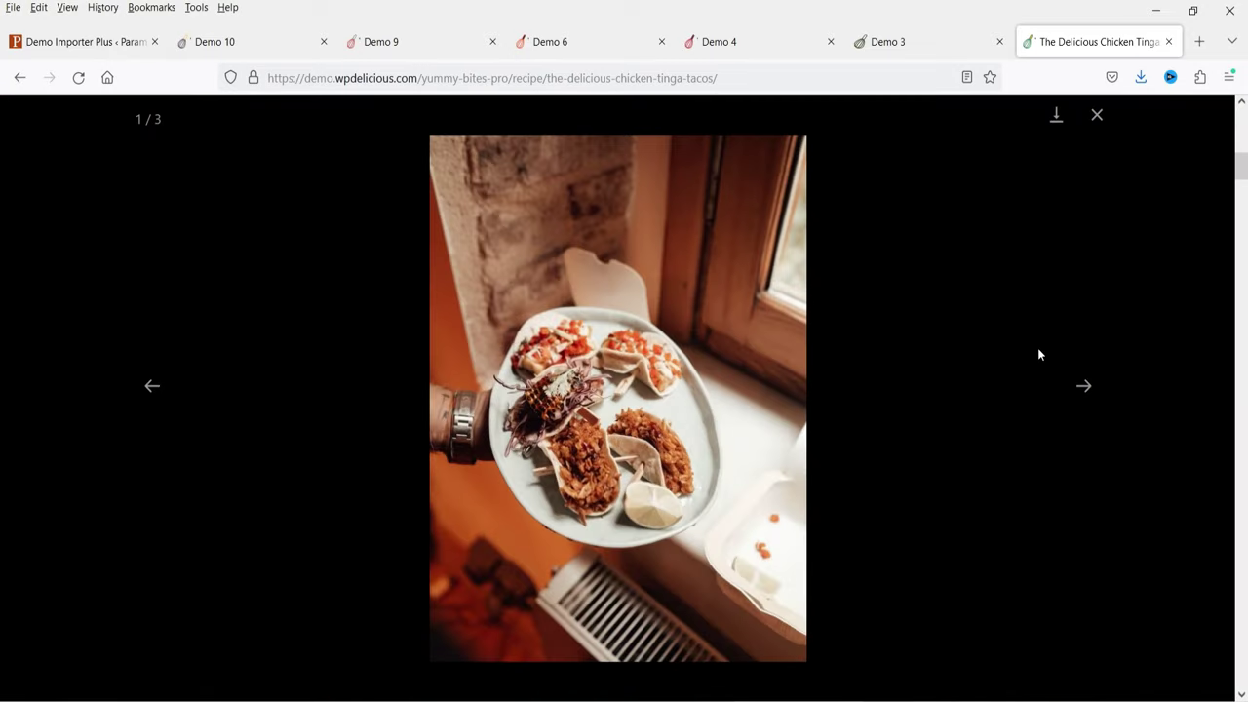
{"action": "left_click", "coordinate": [1097, 116]}
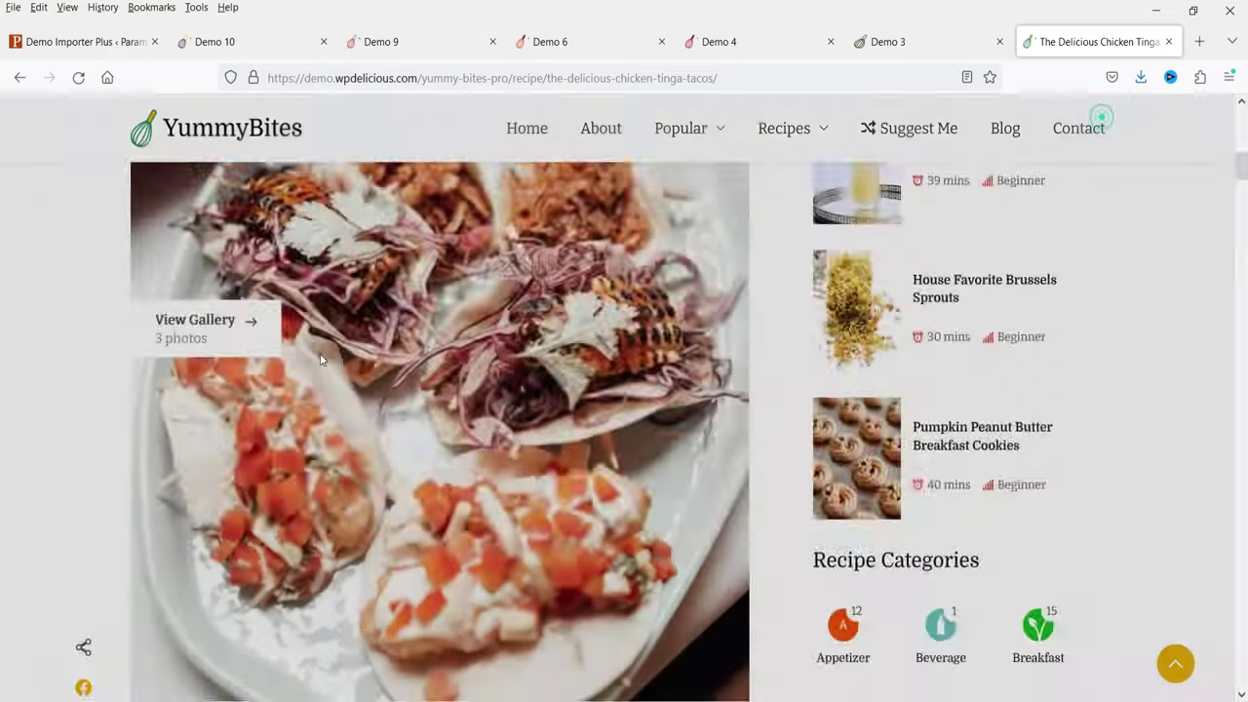
Step: Examine the recipe card's summary, covering cooking method, cuisine, courses, recipe keys, difficulty, times, servings, calories and description
{"action": "scroll", "coordinate": [338, 348], "scroll_direction": "down", "scroll_amount": 10}
{"action": "scroll", "coordinate": [422, 308], "scroll_direction": "down", "scroll_amount": 9}
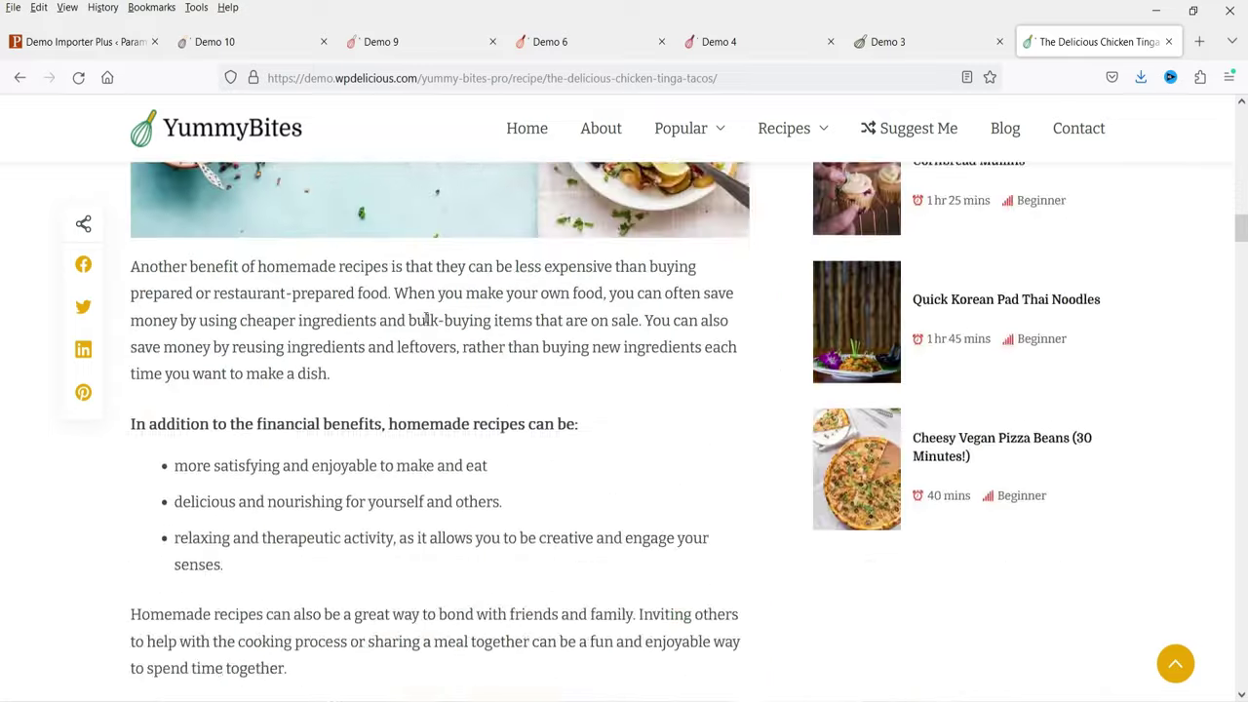
{"action": "left_click_drag", "start_coordinate": [390, 291], "coordinate": [573, 355]}
{"action": "left_click", "coordinate": [580, 359]}
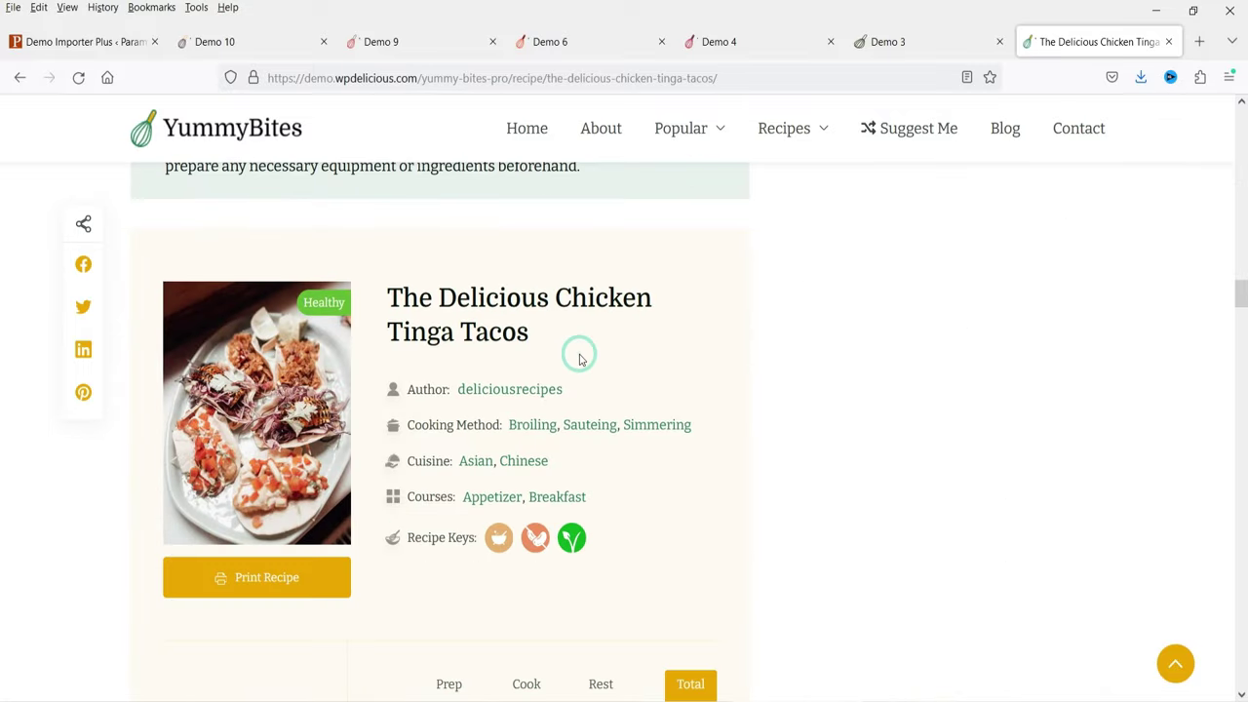
{"action": "scroll", "coordinate": [635, 410], "scroll_direction": "down", "scroll_amount": 2}
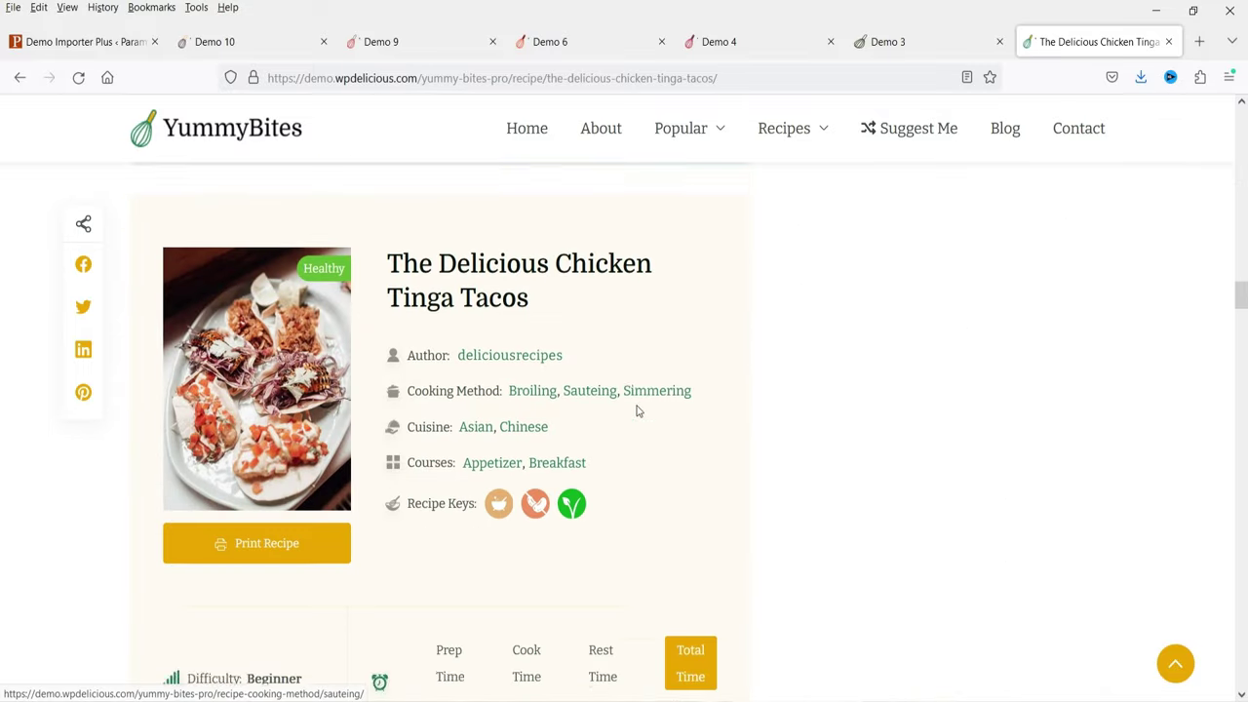
{"action": "scroll", "coordinate": [529, 381], "scroll_direction": "down", "scroll_amount": 2}
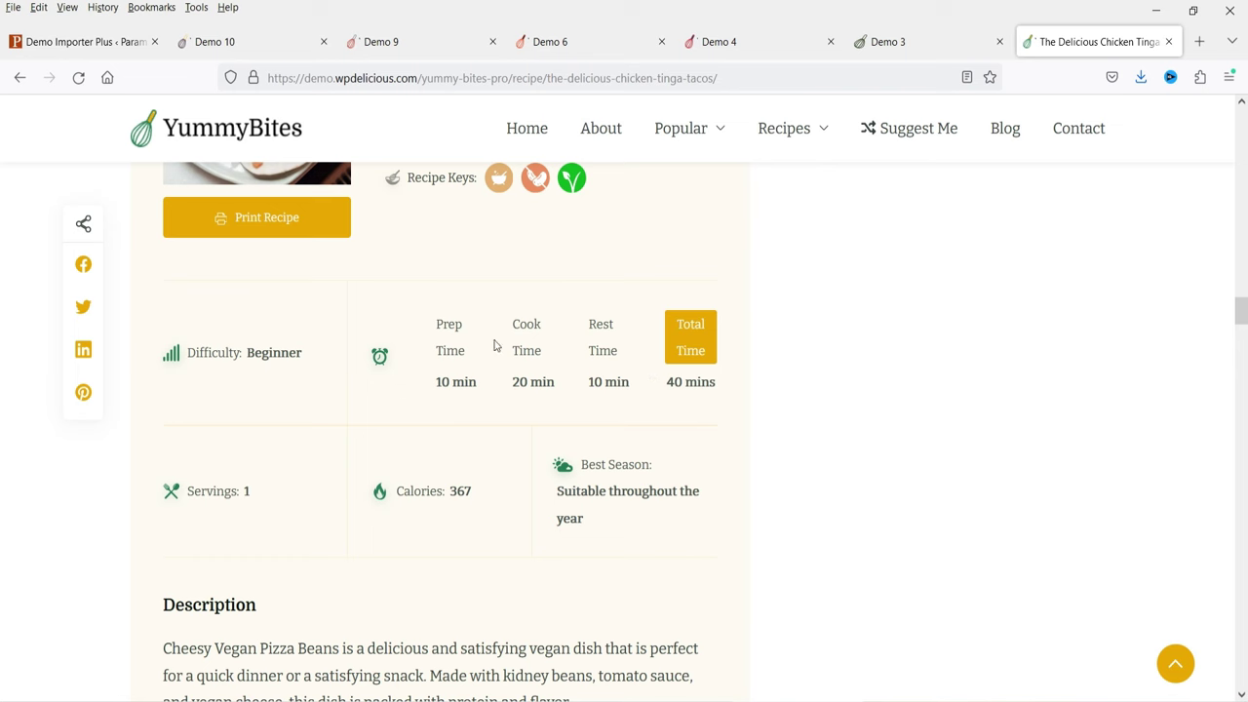
{"action": "double_click", "coordinate": [246, 492]}
{"action": "scroll", "coordinate": [459, 373], "scroll_direction": "down", "scroll_amount": 4}
{"action": "left_click", "coordinate": [502, 362]}
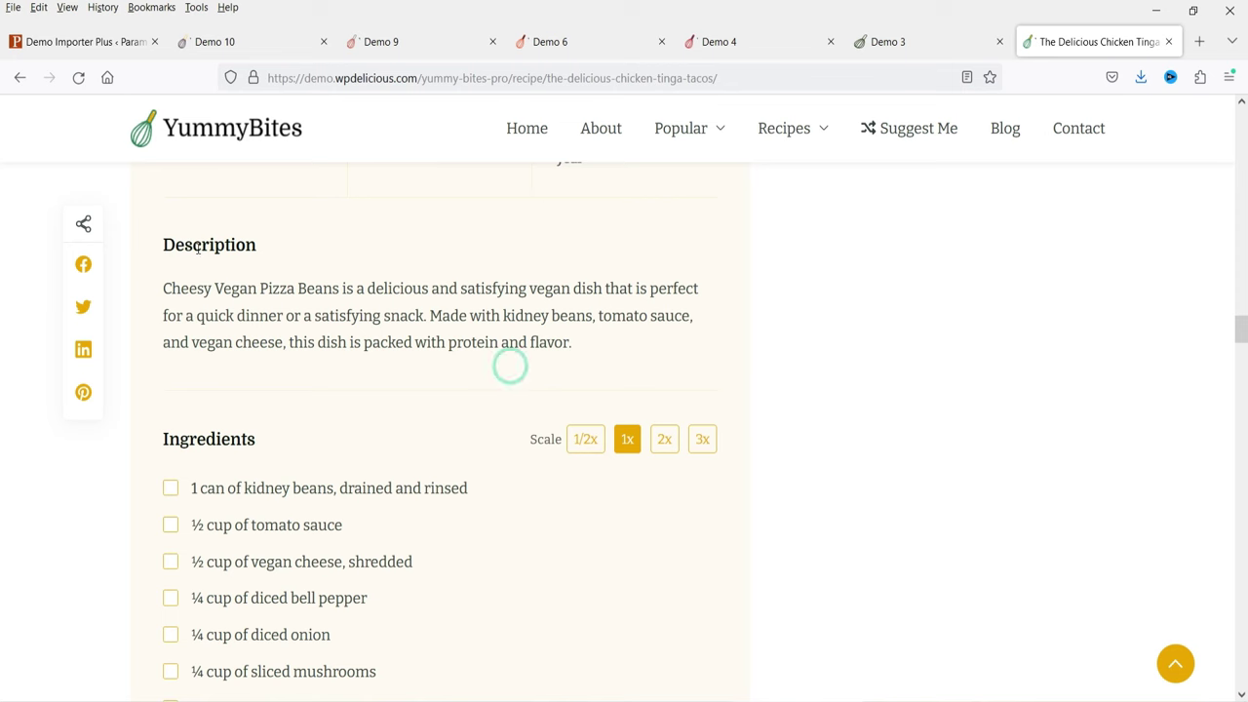
Step: Check off the kidney beans, tomato sauce, vegan cheese and diced bell pepper in the ingredients list
{"action": "scroll", "coordinate": [496, 306], "scroll_direction": "down", "scroll_amount": 3}
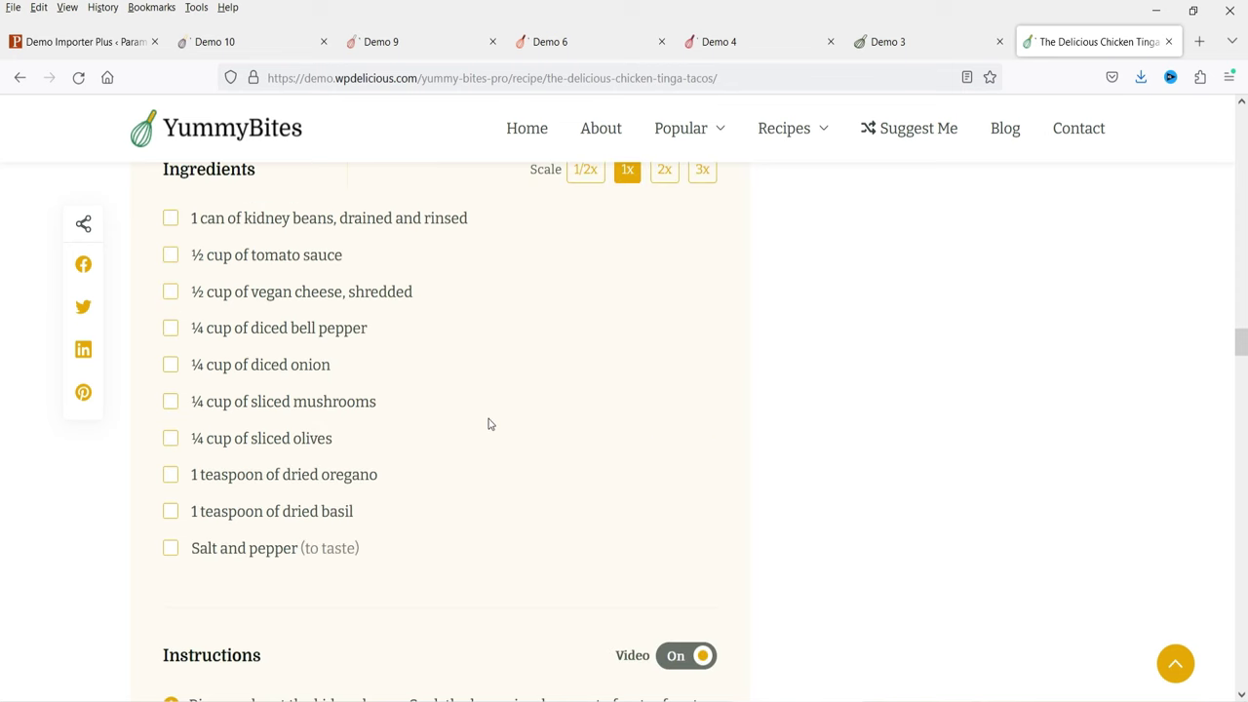
{"action": "scroll", "coordinate": [489, 424], "scroll_direction": "up", "scroll_amount": 2}
{"action": "left_click", "coordinate": [217, 403]}
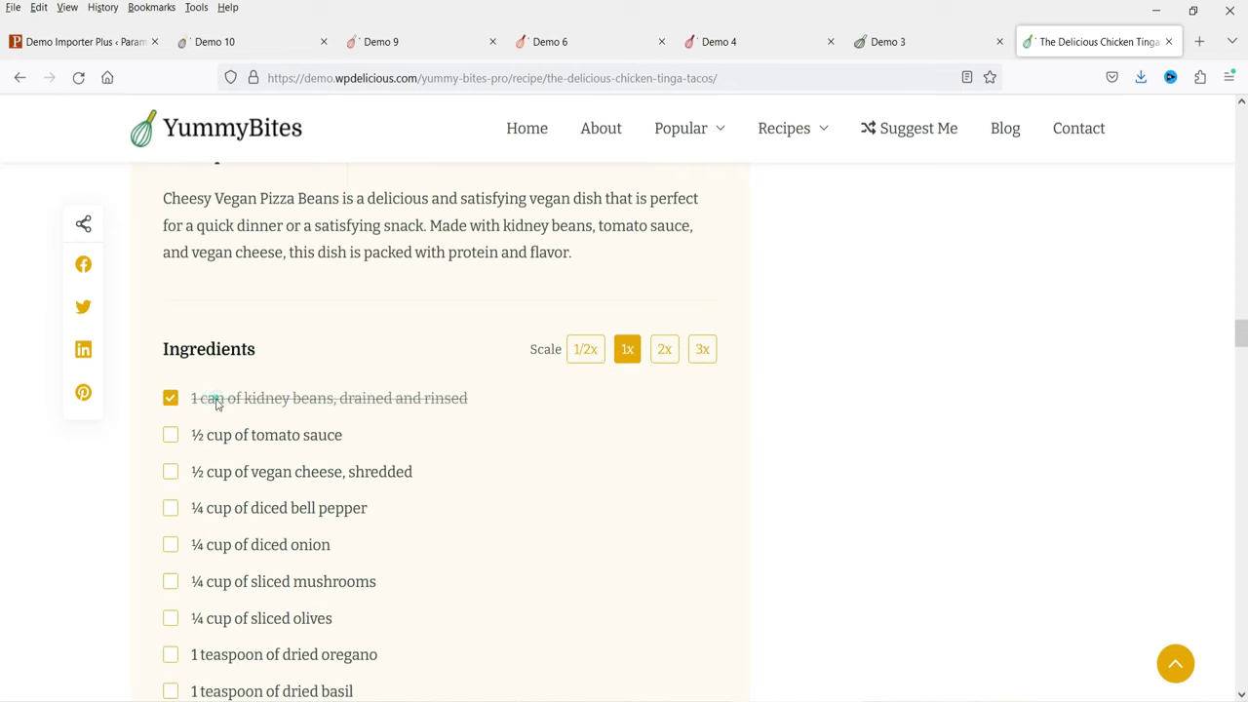
{"action": "left_click", "coordinate": [224, 435]}
{"action": "left_click", "coordinate": [230, 472]}
{"action": "left_click", "coordinate": [227, 508]}
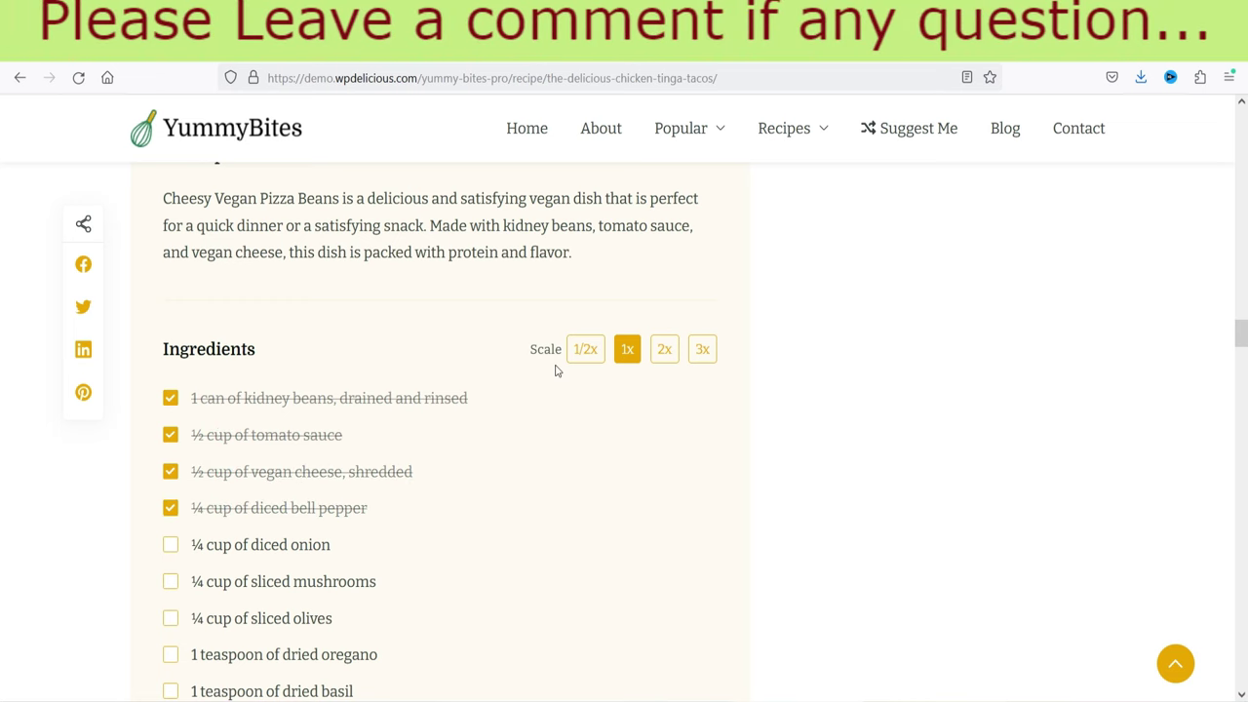
Step: Scale the ingredient quantities to 2x and 3x and compare the adjusted amounts
{"action": "left_click", "coordinate": [666, 353]}
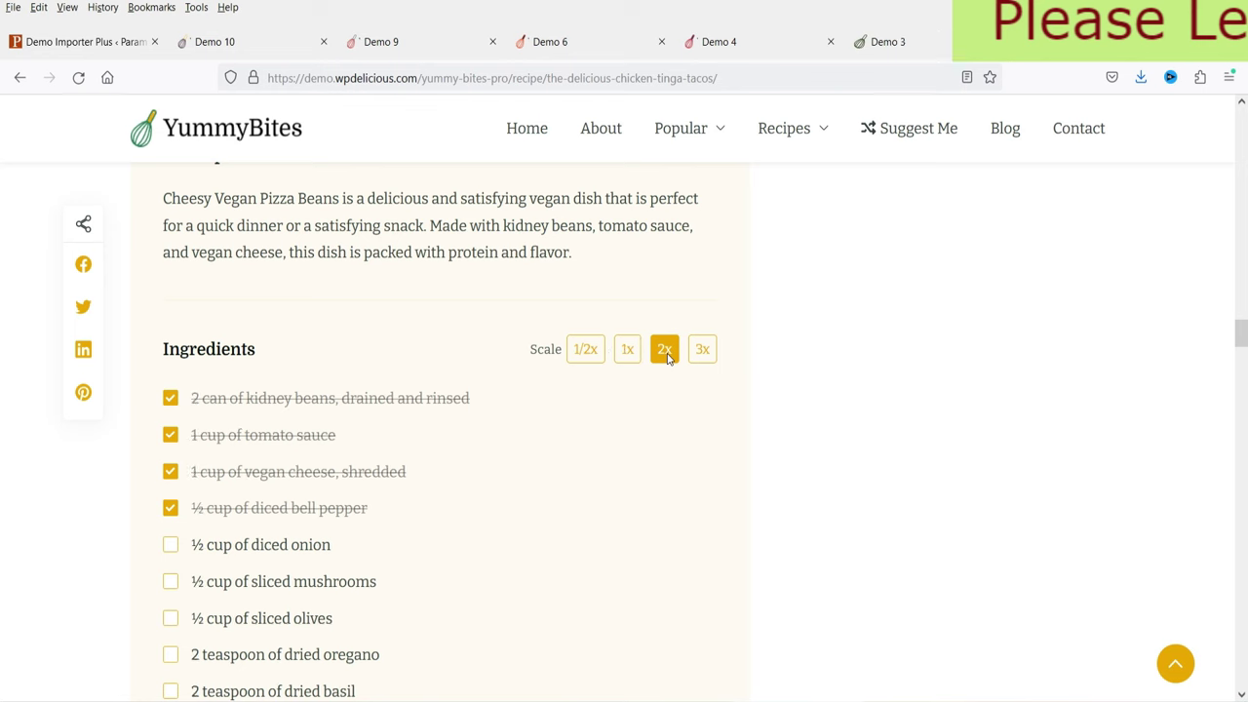
{"action": "left_click", "coordinate": [702, 351]}
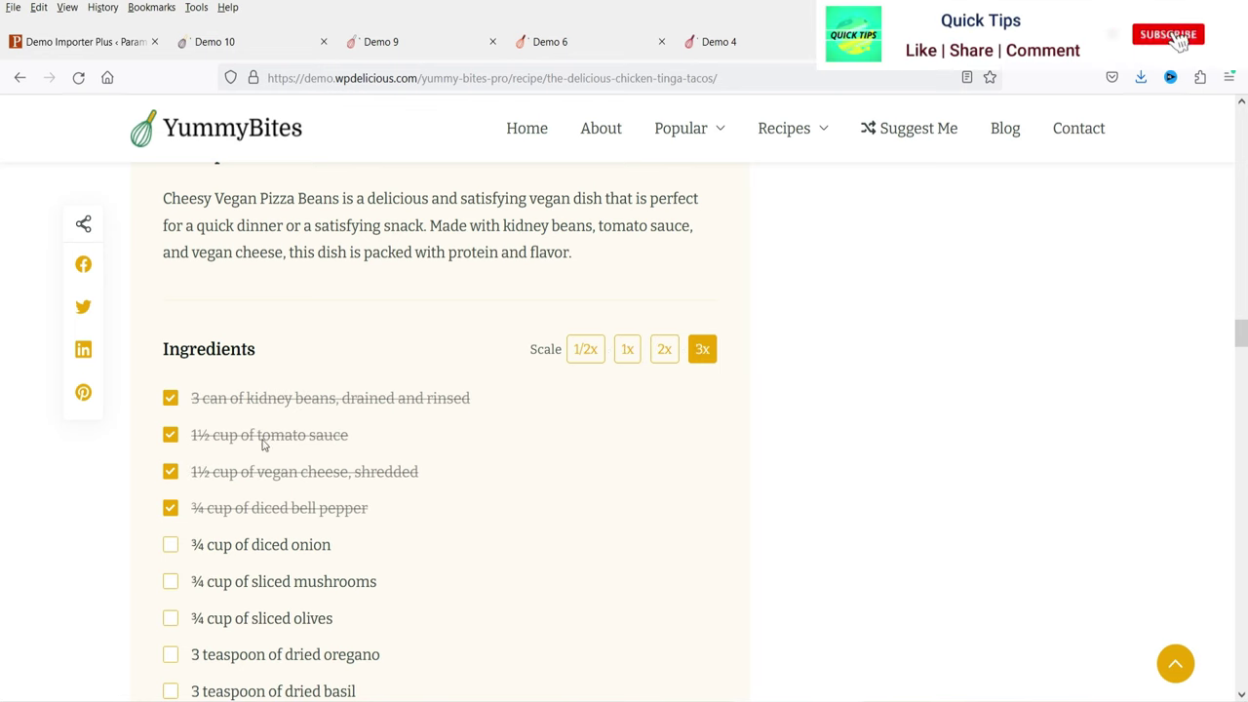
{"action": "scroll", "coordinate": [365, 407], "scroll_direction": "down", "scroll_amount": 2}
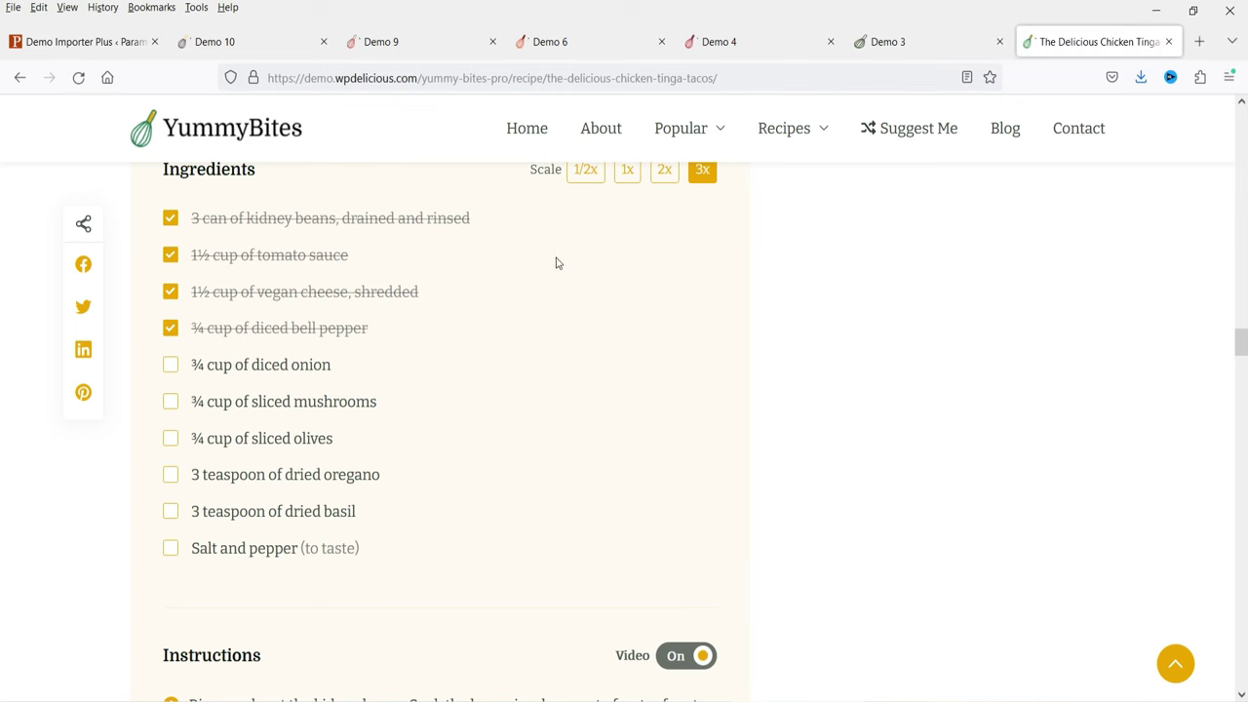
Step: Review the recipe's Instructions, Nutrition Facts, Note and frequently asked questions
{"action": "scroll", "coordinate": [504, 270], "scroll_direction": "down", "scroll_amount": 3}
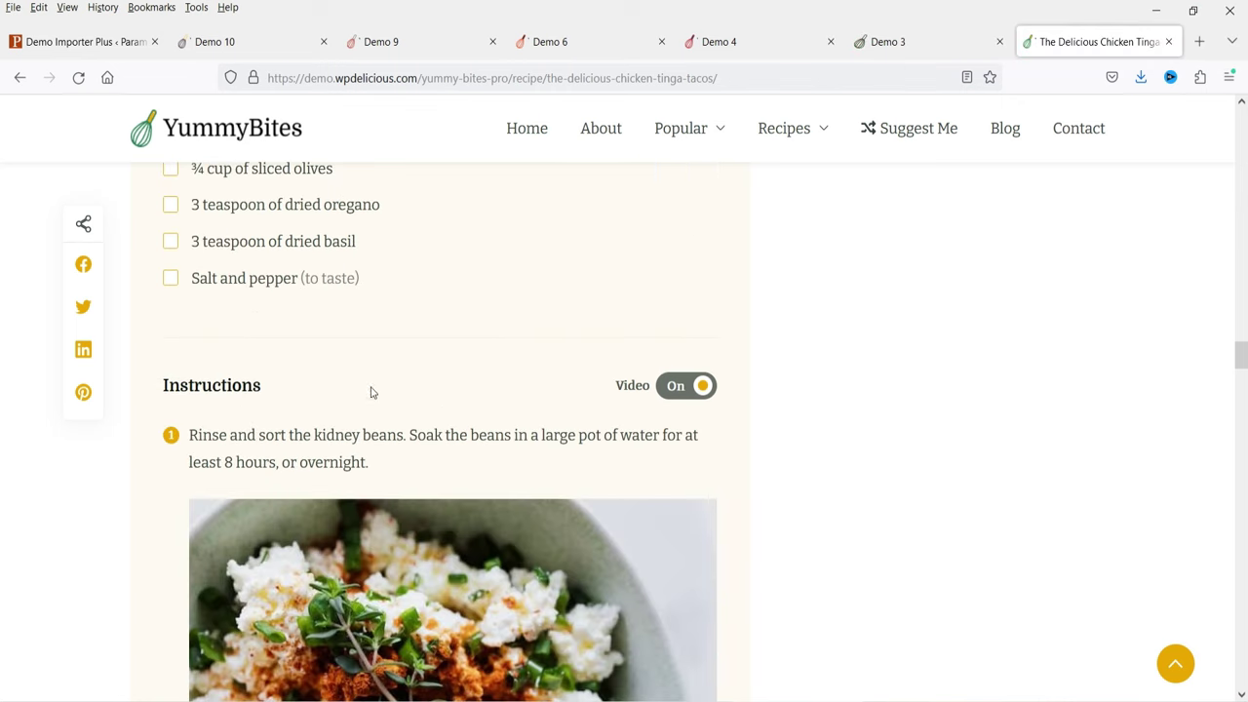
{"action": "scroll", "coordinate": [371, 392], "scroll_direction": "down", "scroll_amount": 10}
{"action": "scroll", "coordinate": [398, 332], "scroll_direction": "down", "scroll_amount": 12}
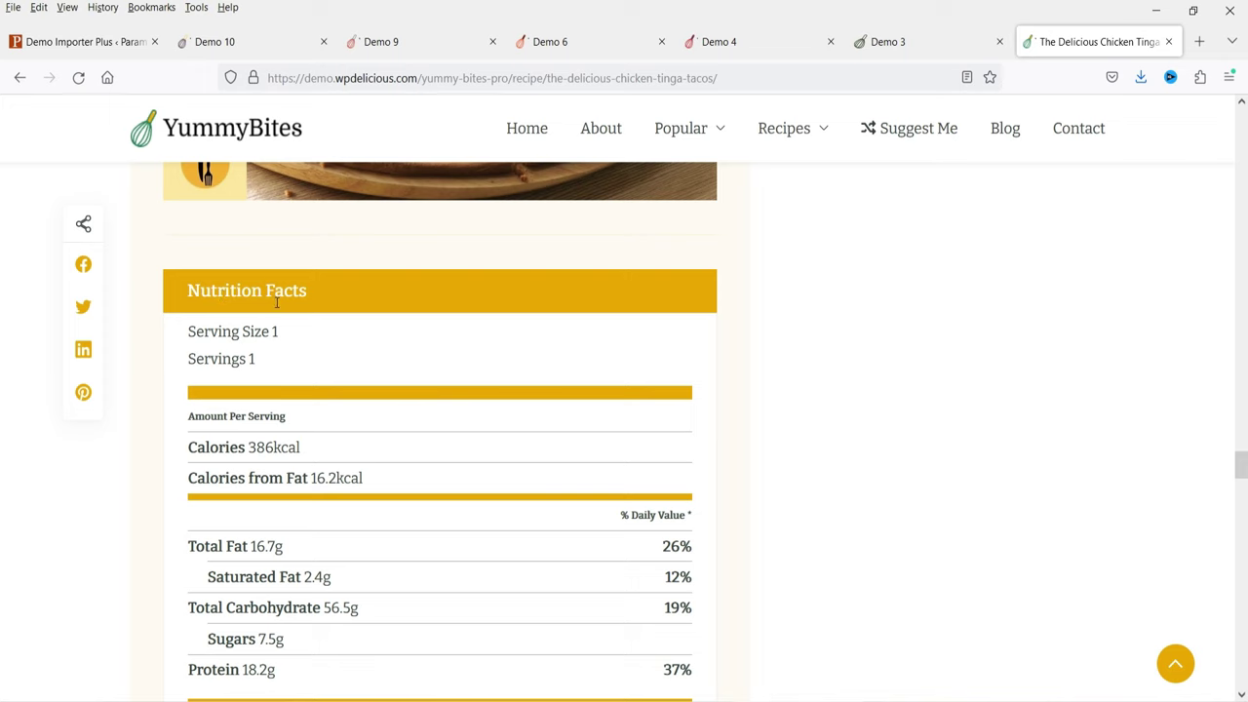
{"action": "scroll", "coordinate": [391, 338], "scroll_direction": "down", "scroll_amount": 1}
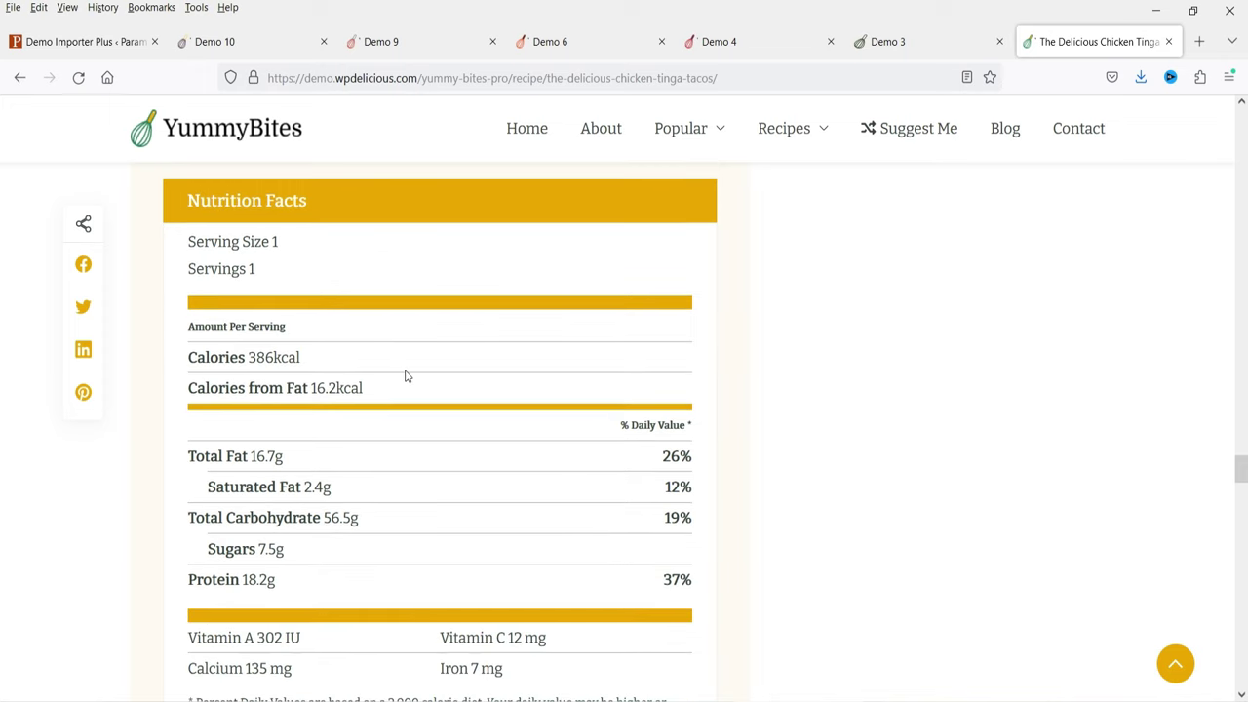
{"action": "scroll", "coordinate": [373, 375], "scroll_direction": "down", "scroll_amount": 6}
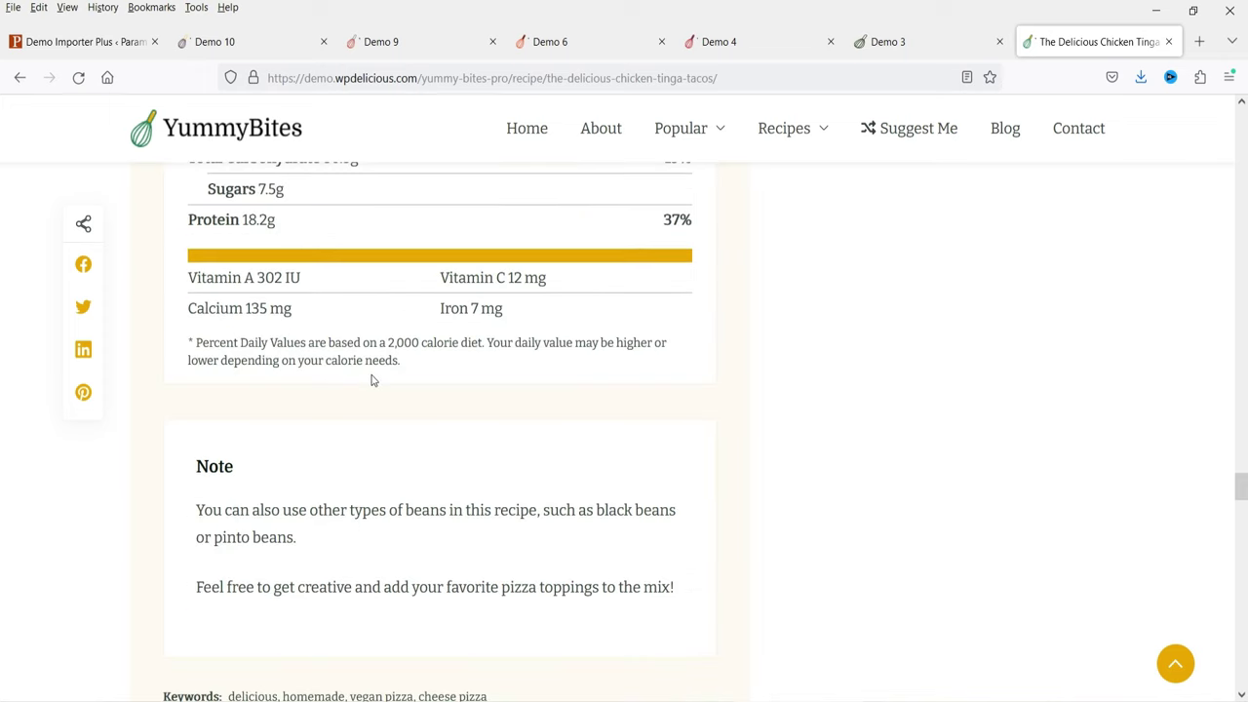
{"action": "scroll", "coordinate": [341, 317], "scroll_direction": "down", "scroll_amount": 7}
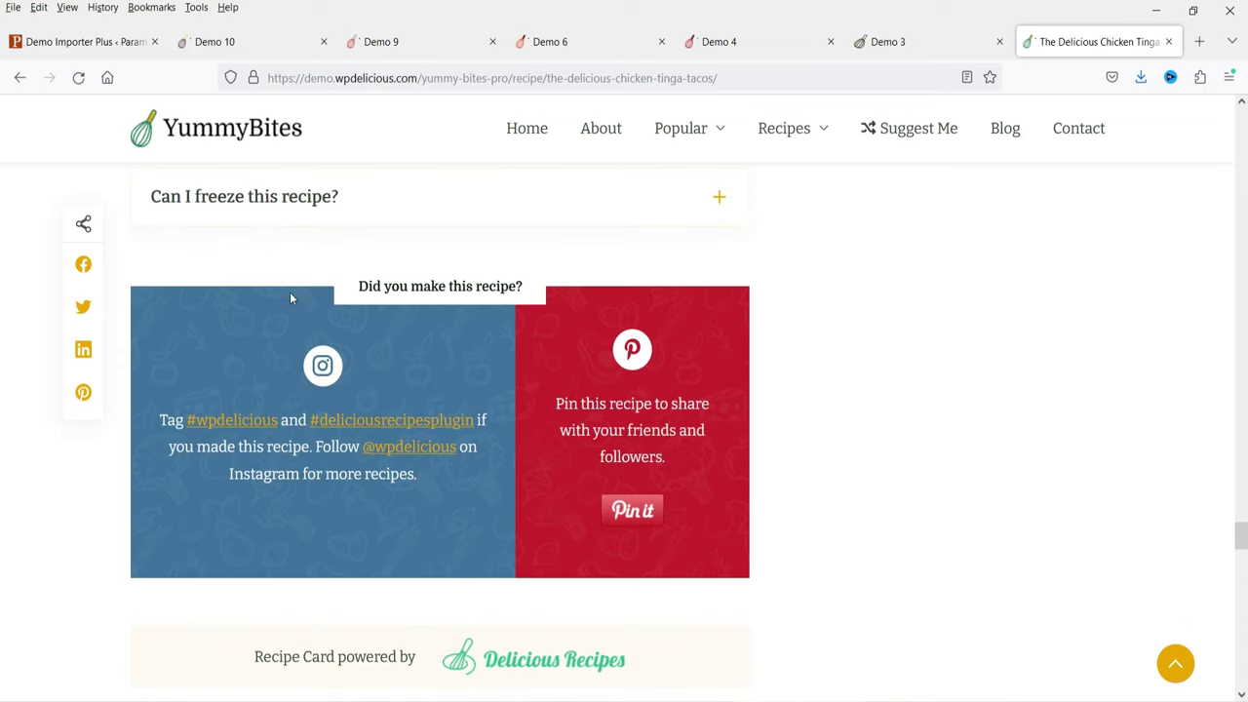
Step: Examine the rest of the recipe page, from the social sharing block, author profile and comment form to related recipes and footer
{"action": "scroll", "coordinate": [284, 299], "scroll_direction": "down", "scroll_amount": 2}
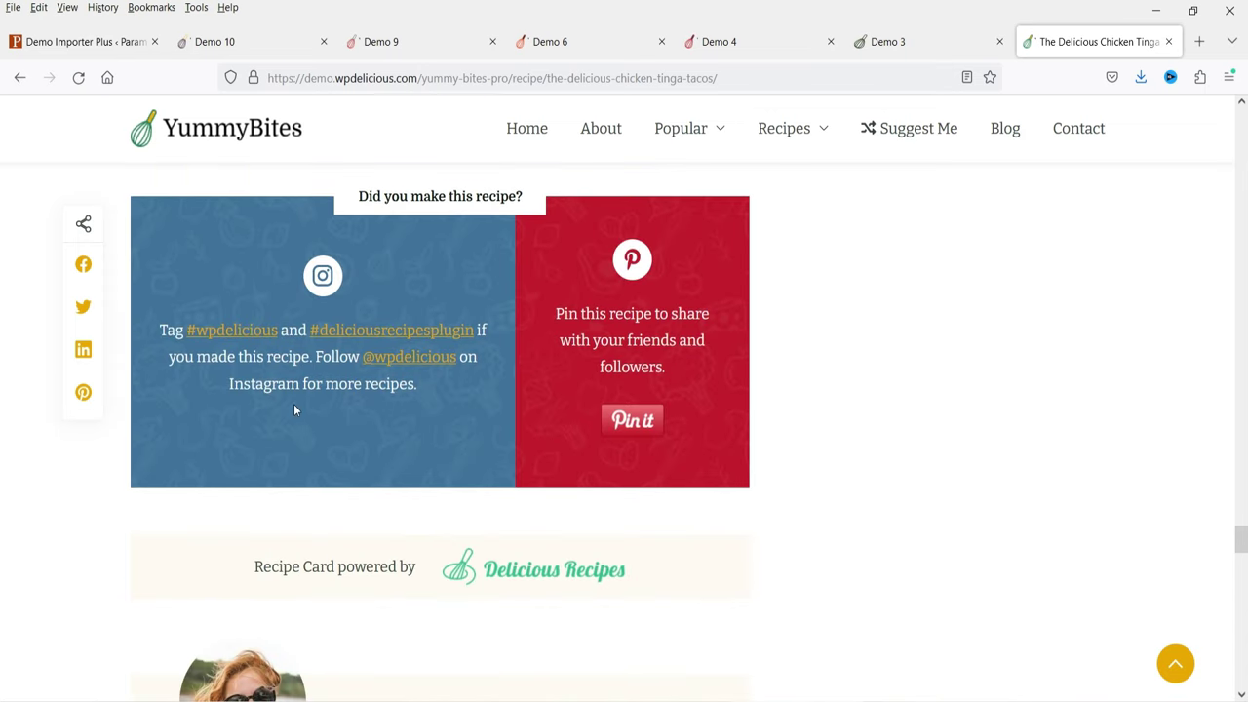
{"action": "scroll", "coordinate": [295, 409], "scroll_direction": "down", "scroll_amount": 10}
{"action": "scroll", "coordinate": [281, 323], "scroll_direction": "up", "scroll_amount": 5}
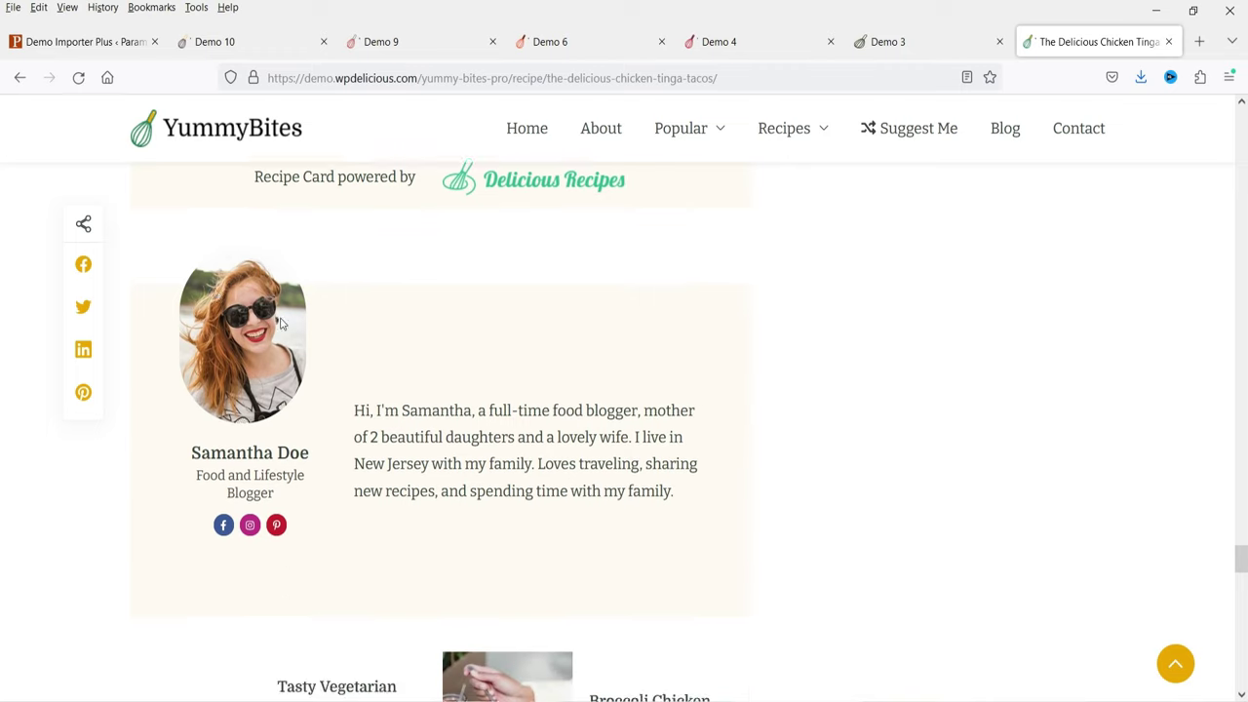
{"action": "scroll", "coordinate": [281, 323], "scroll_direction": "up", "scroll_amount": 1}
{"action": "scroll", "coordinate": [348, 419], "scroll_direction": "down", "scroll_amount": 3}
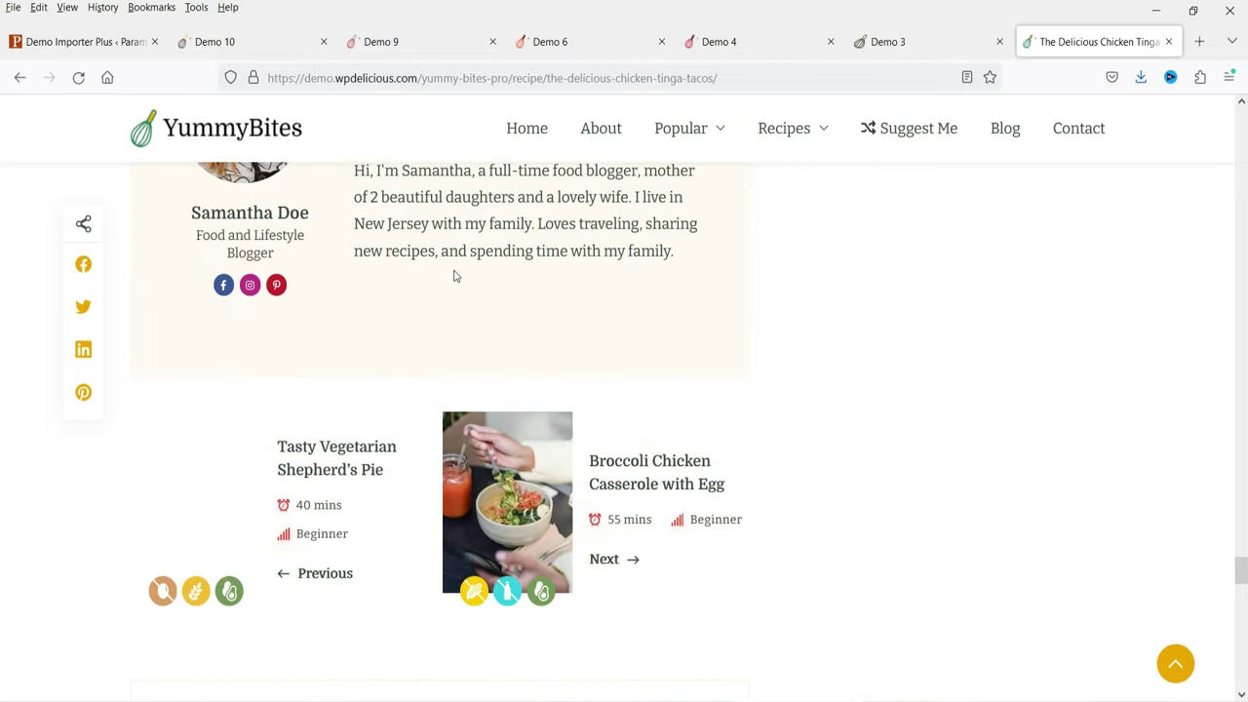
{"action": "scroll", "coordinate": [412, 265], "scroll_direction": "down", "scroll_amount": 3}
{"action": "scroll", "coordinate": [381, 304], "scroll_direction": "down", "scroll_amount": 5}
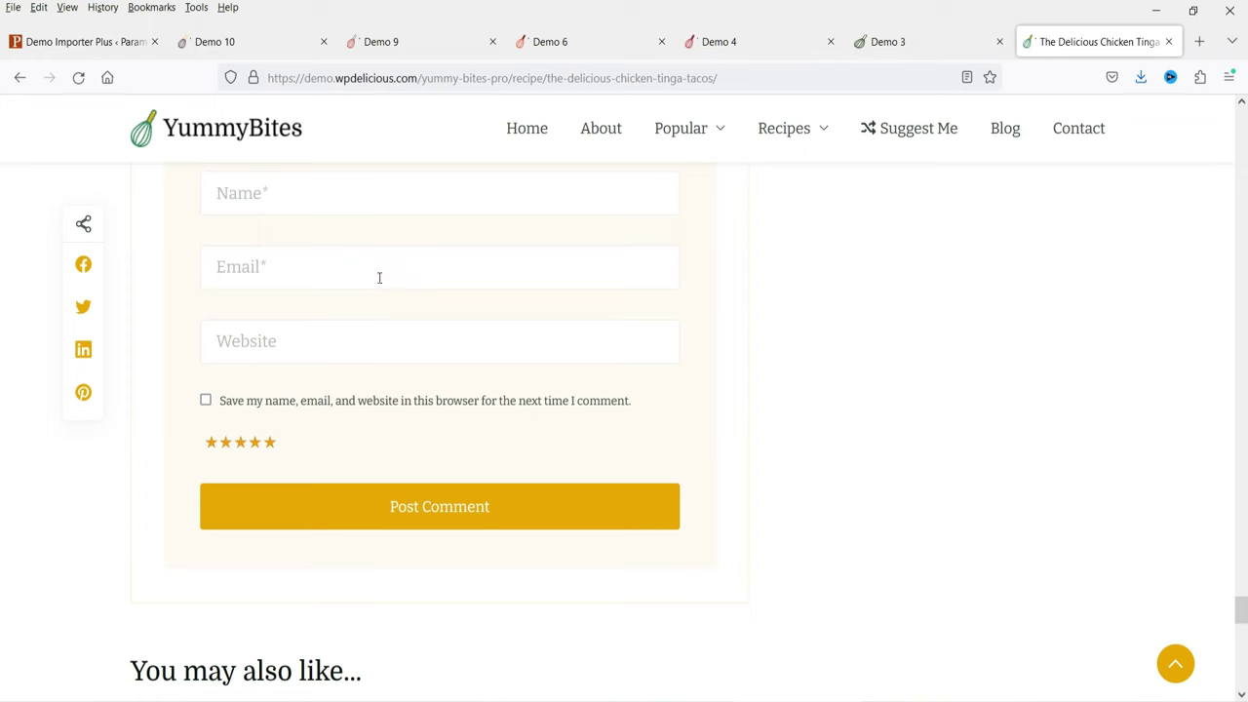
{"action": "scroll", "coordinate": [386, 280], "scroll_direction": "down", "scroll_amount": 5}
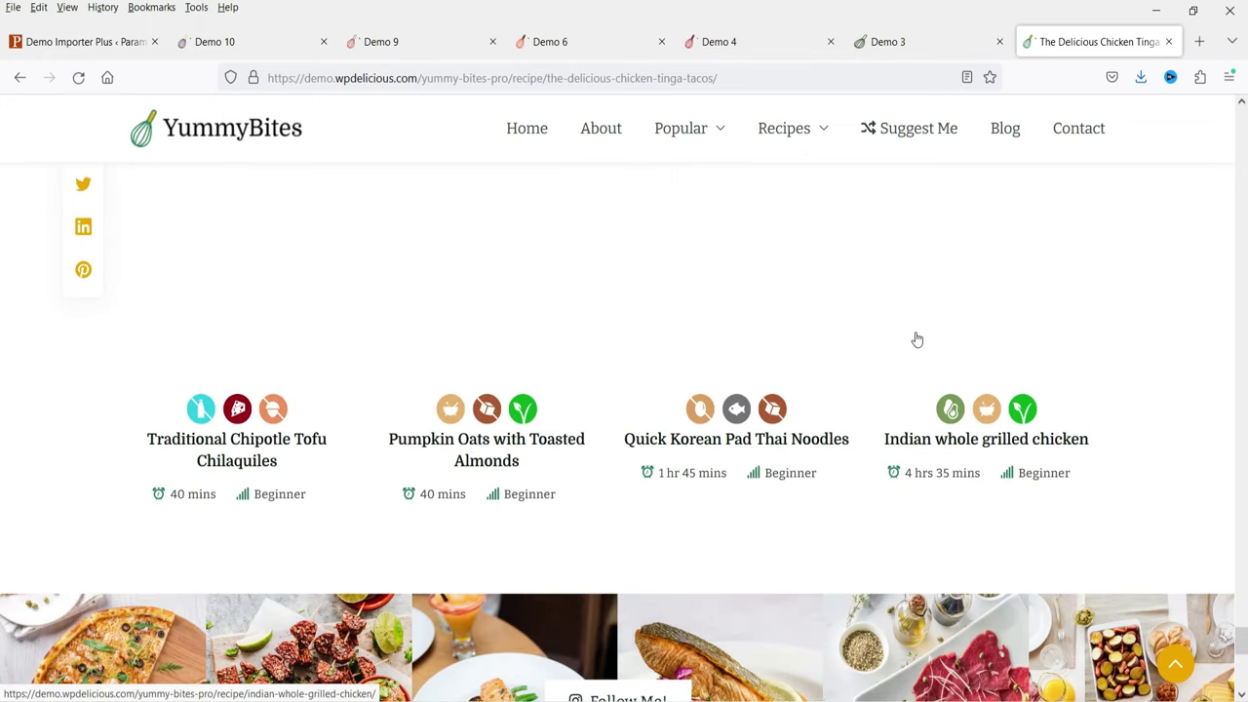
{"action": "scroll", "coordinate": [835, 334], "scroll_direction": "down", "scroll_amount": 3}
{"action": "scroll", "coordinate": [834, 334], "scroll_direction": "down", "scroll_amount": 5}
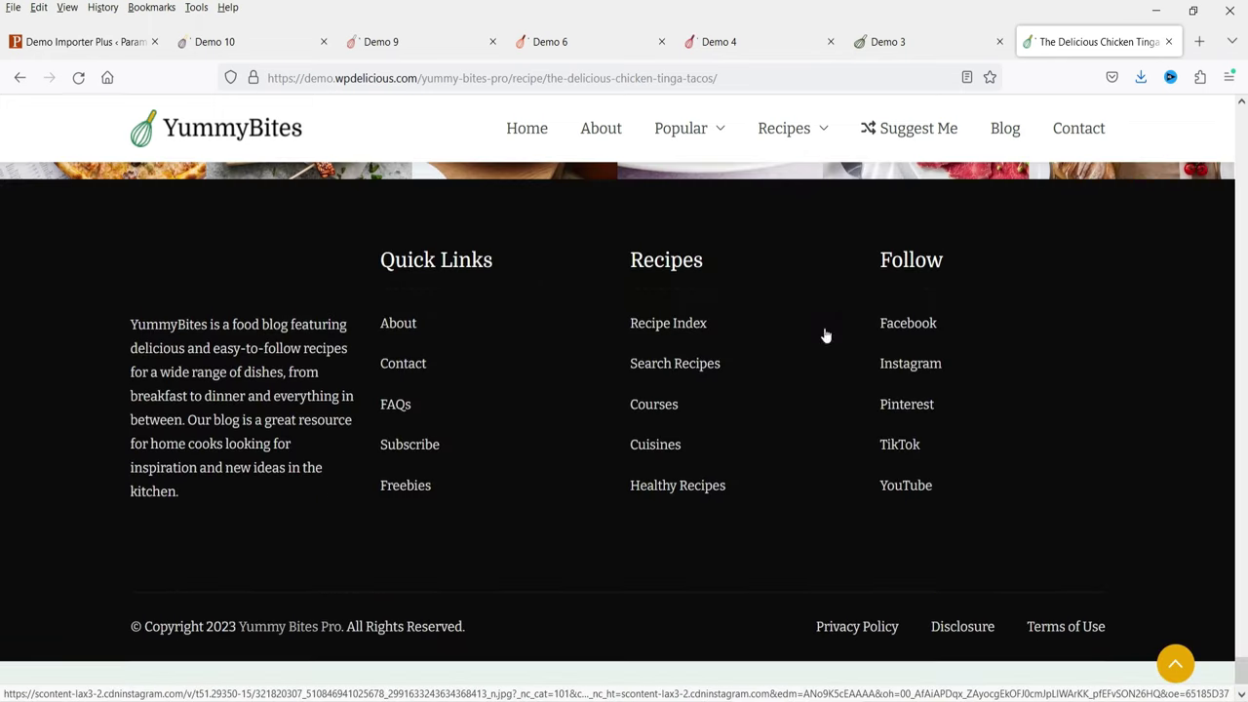
{"action": "left_click", "coordinate": [1176, 667]}
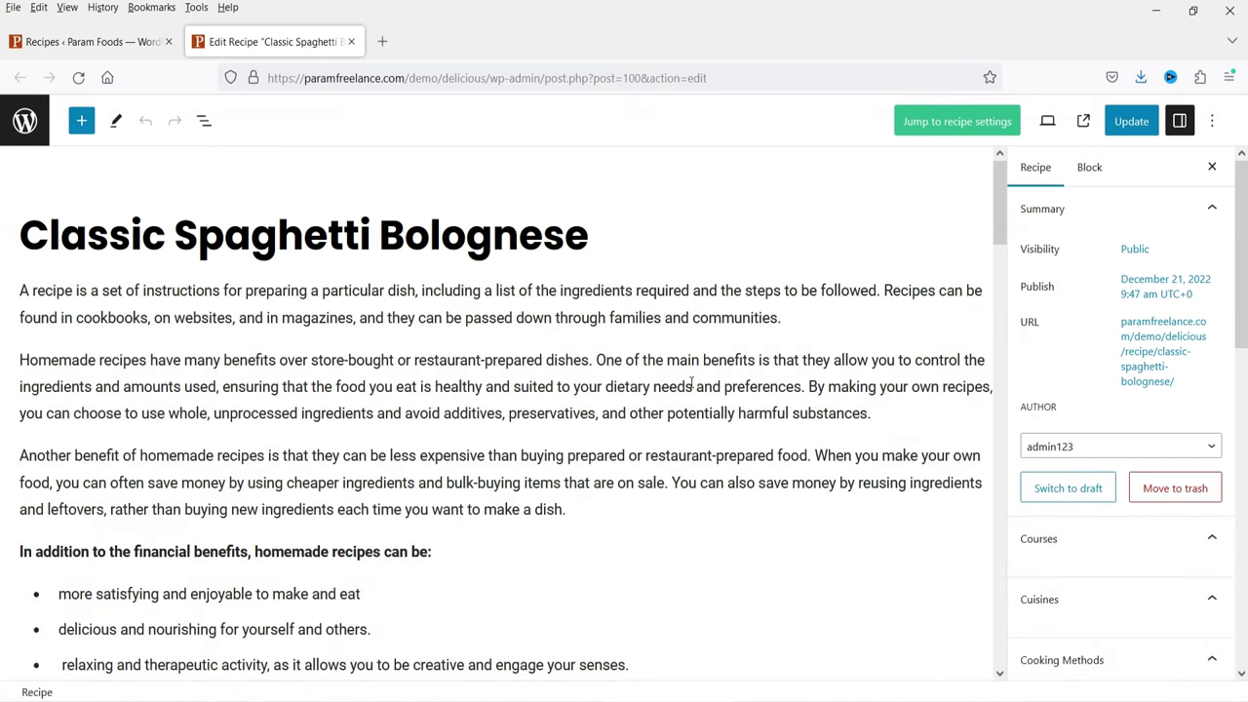
Step: In the Classic Spaghetti Bolognese recipe editor, review the title, body text and the recipe's Courses, Cuisines, Cooking Methods and Recipe Keys settings
{"action": "left_click", "coordinate": [145, 222]}
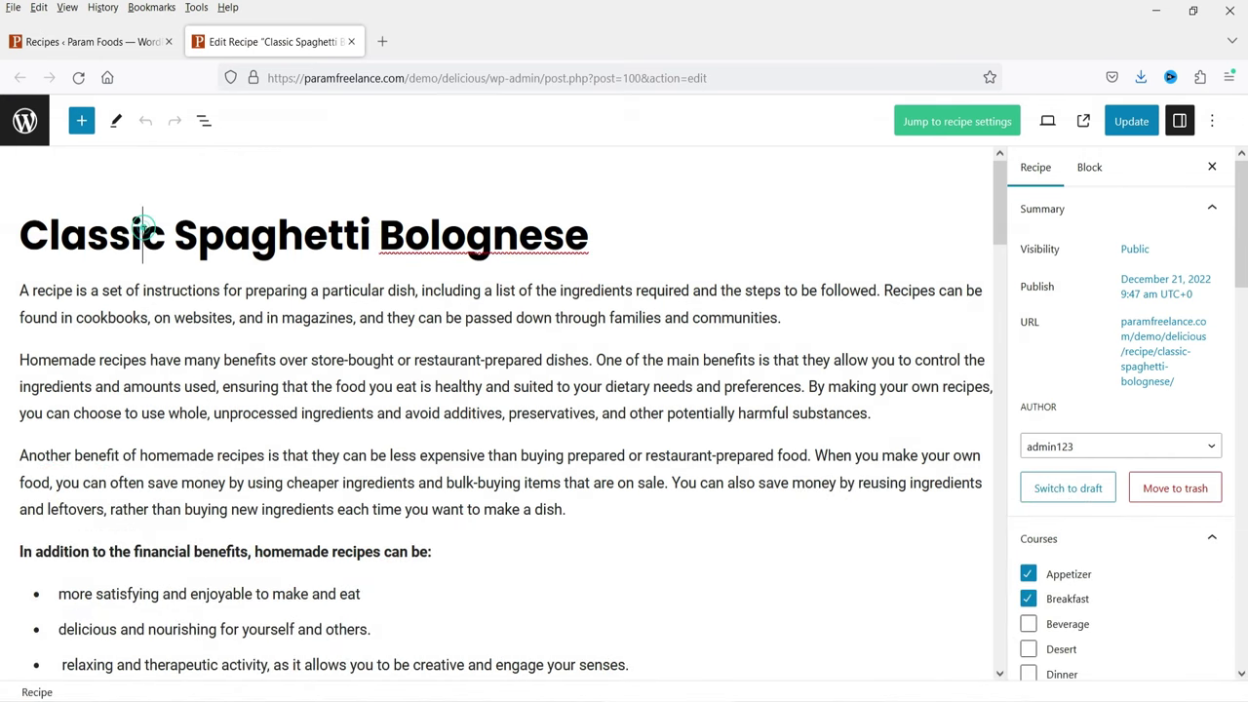
{"action": "left_click", "coordinate": [264, 357]}
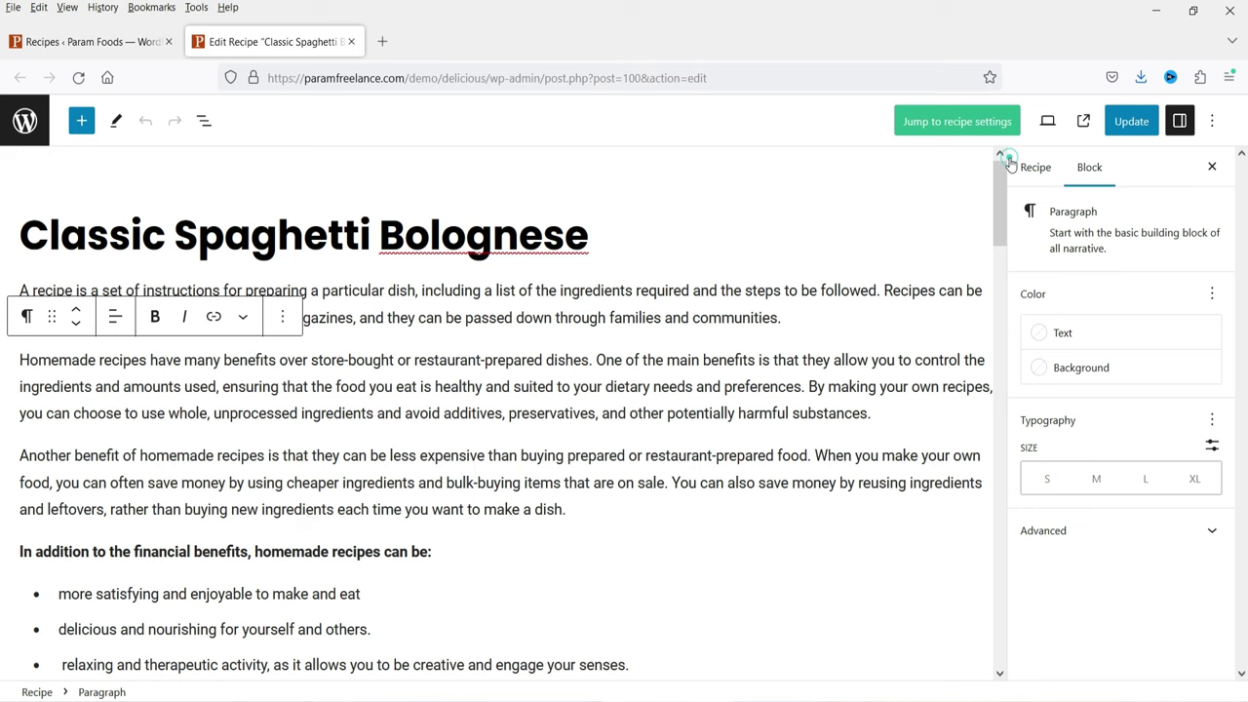
{"action": "left_click", "coordinate": [1022, 164]}
{"action": "scroll", "coordinate": [1180, 275], "scroll_direction": "down", "scroll_amount": 3}
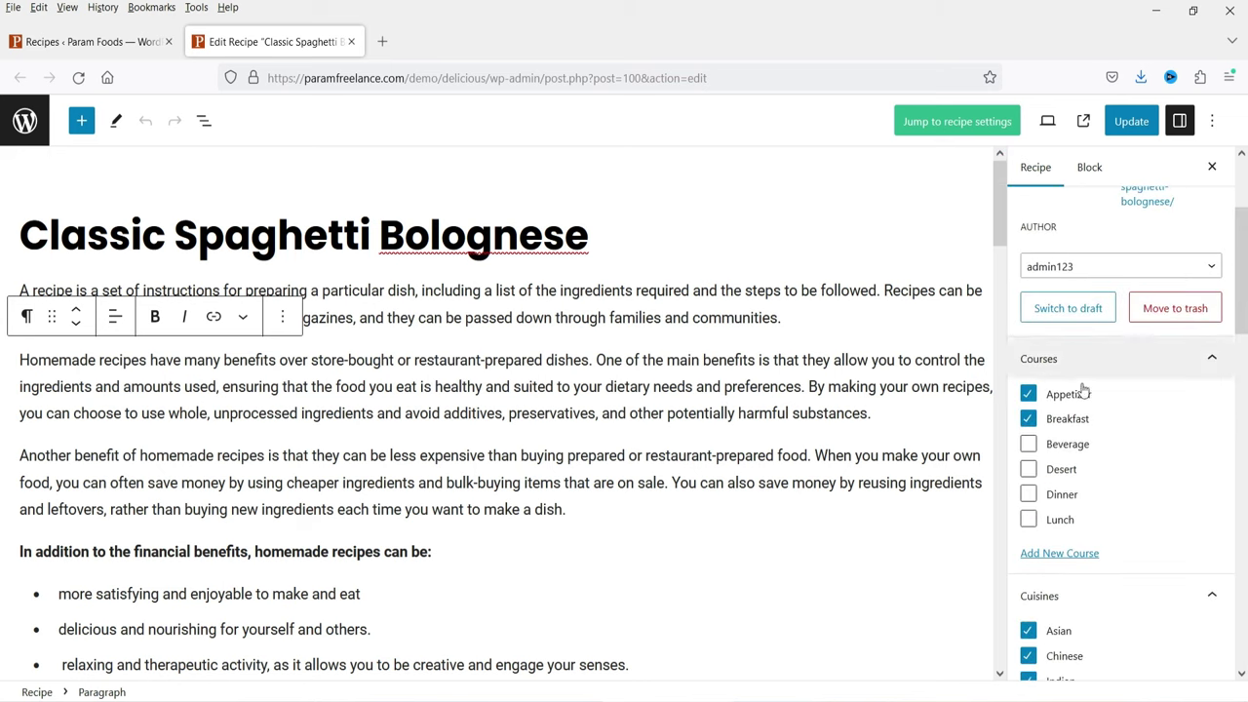
{"action": "scroll", "coordinate": [1139, 397], "scroll_direction": "down", "scroll_amount": 2}
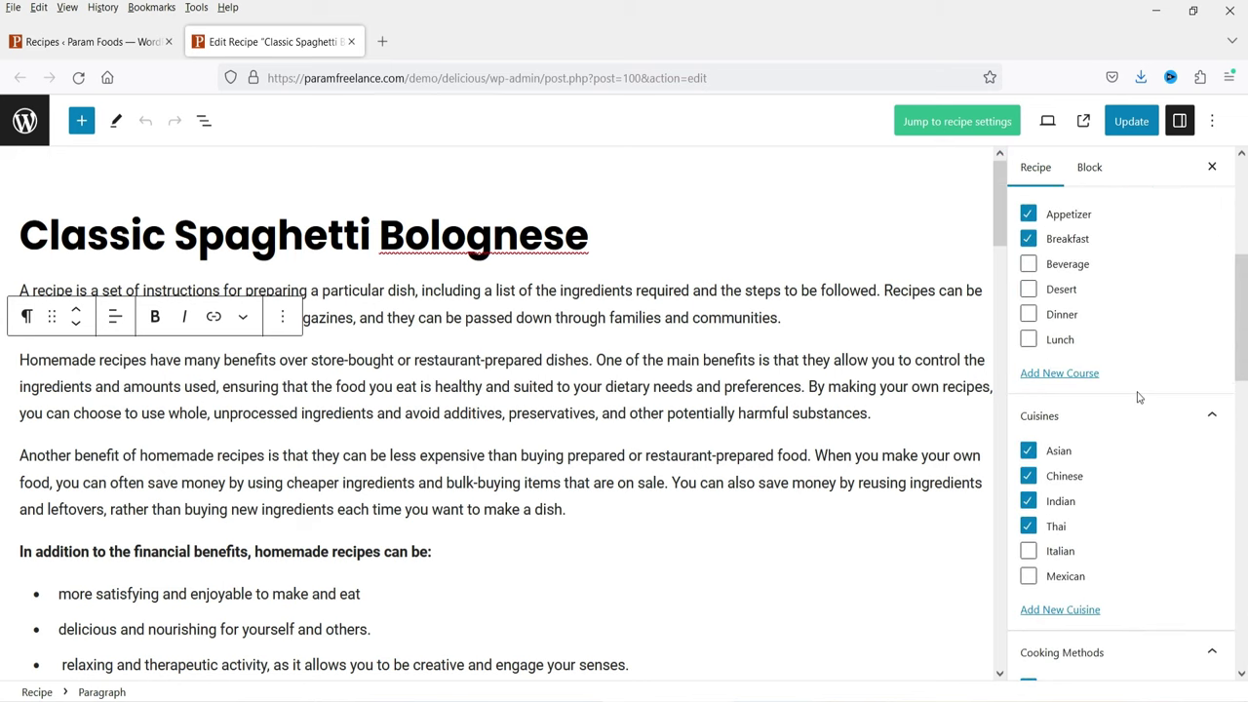
{"action": "scroll", "coordinate": [1095, 483], "scroll_direction": "down", "scroll_amount": 2}
{"action": "scroll", "coordinate": [1116, 476], "scroll_direction": "down", "scroll_amount": 2}
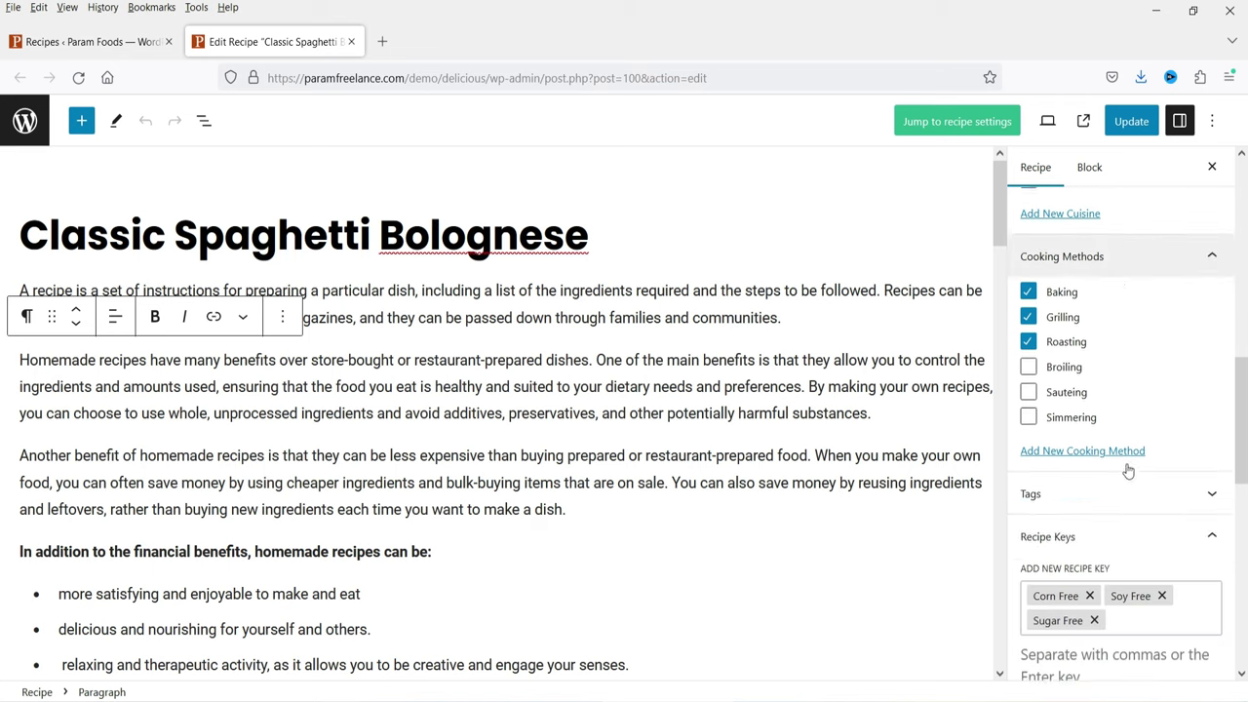
Step: Review the recipe's Recipe Keys, Recipe Badges, Featured image and Discussion settings
{"action": "scroll", "coordinate": [1118, 471], "scroll_direction": "down", "scroll_amount": 3}
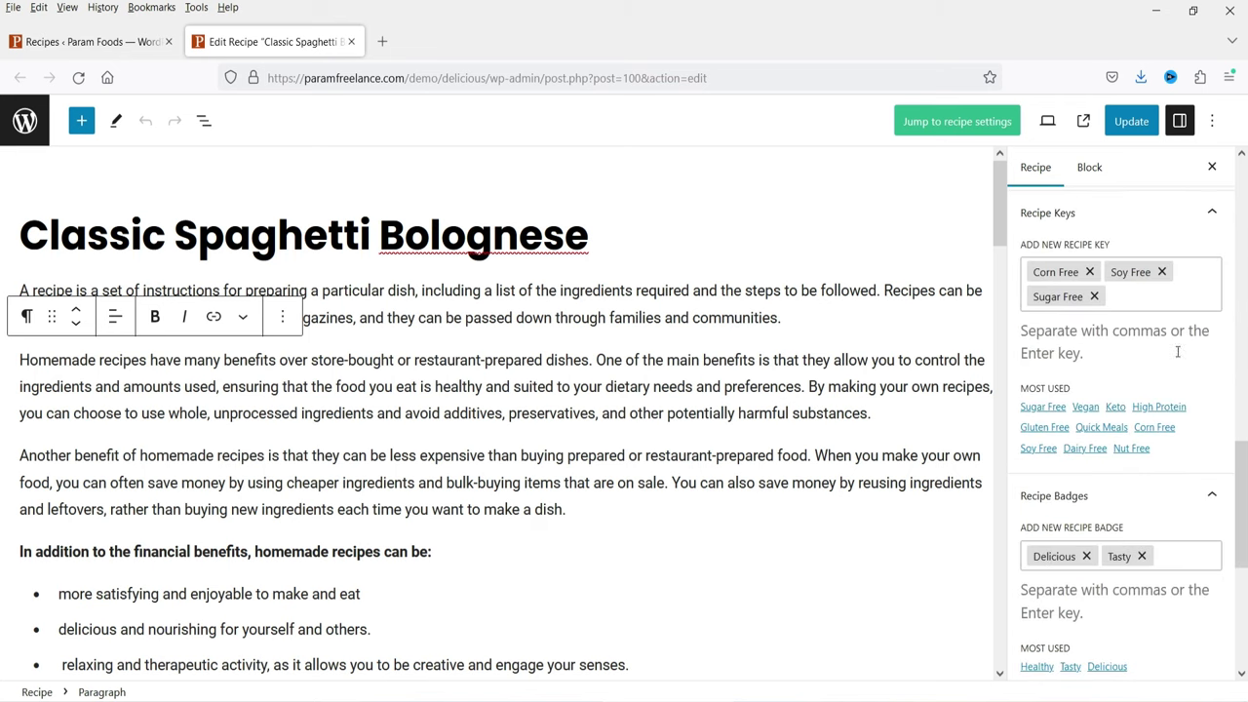
{"action": "scroll", "coordinate": [1164, 332], "scroll_direction": "down", "scroll_amount": 1}
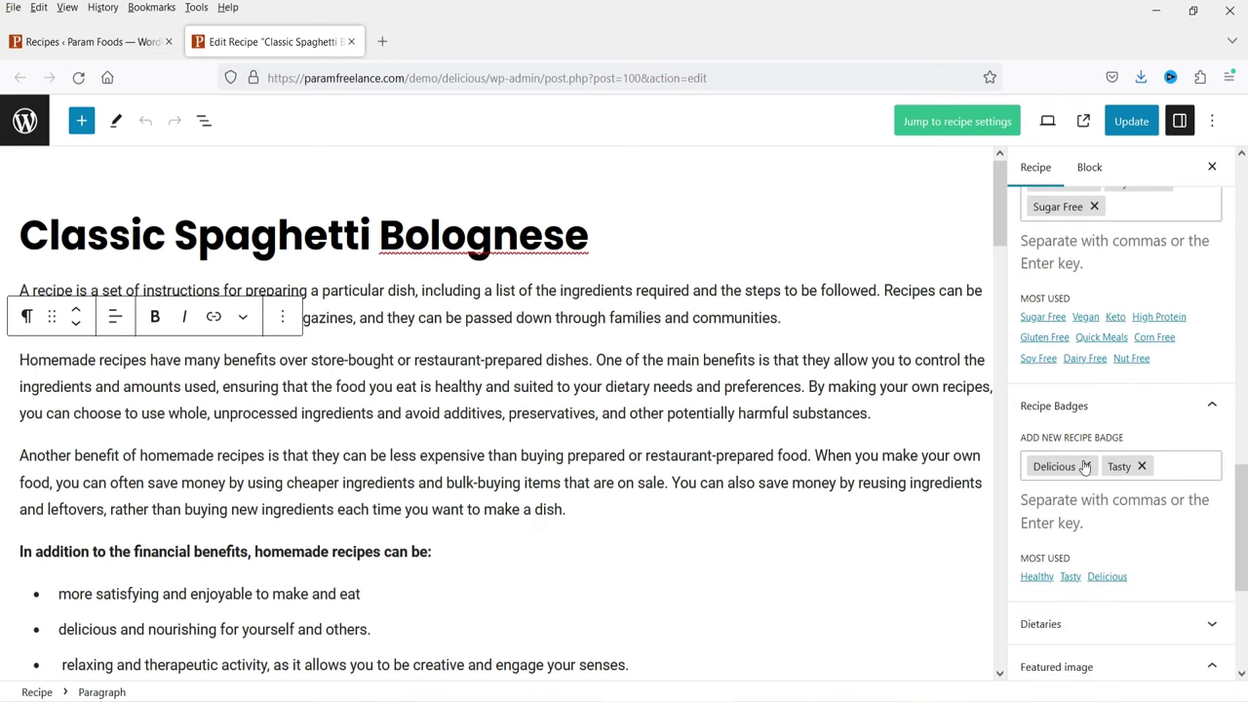
{"action": "scroll", "coordinate": [1130, 425], "scroll_direction": "down", "scroll_amount": 2}
{"action": "scroll", "coordinate": [1171, 468], "scroll_direction": "down", "scroll_amount": 1}
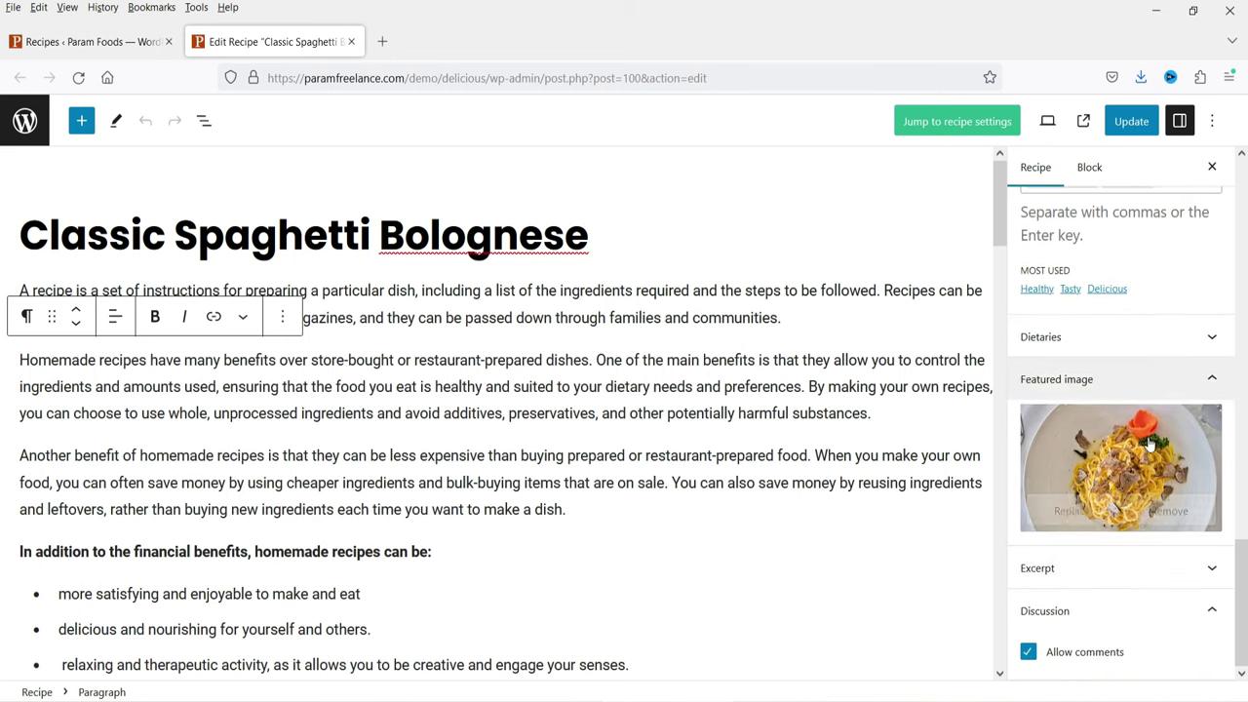
Step: Examine the Recipe Info settings, from subtitle, description and keywords to the difficulty level options and the preparation and cooking times
{"action": "scroll", "coordinate": [587, 335], "scroll_direction": "down", "scroll_amount": 8}
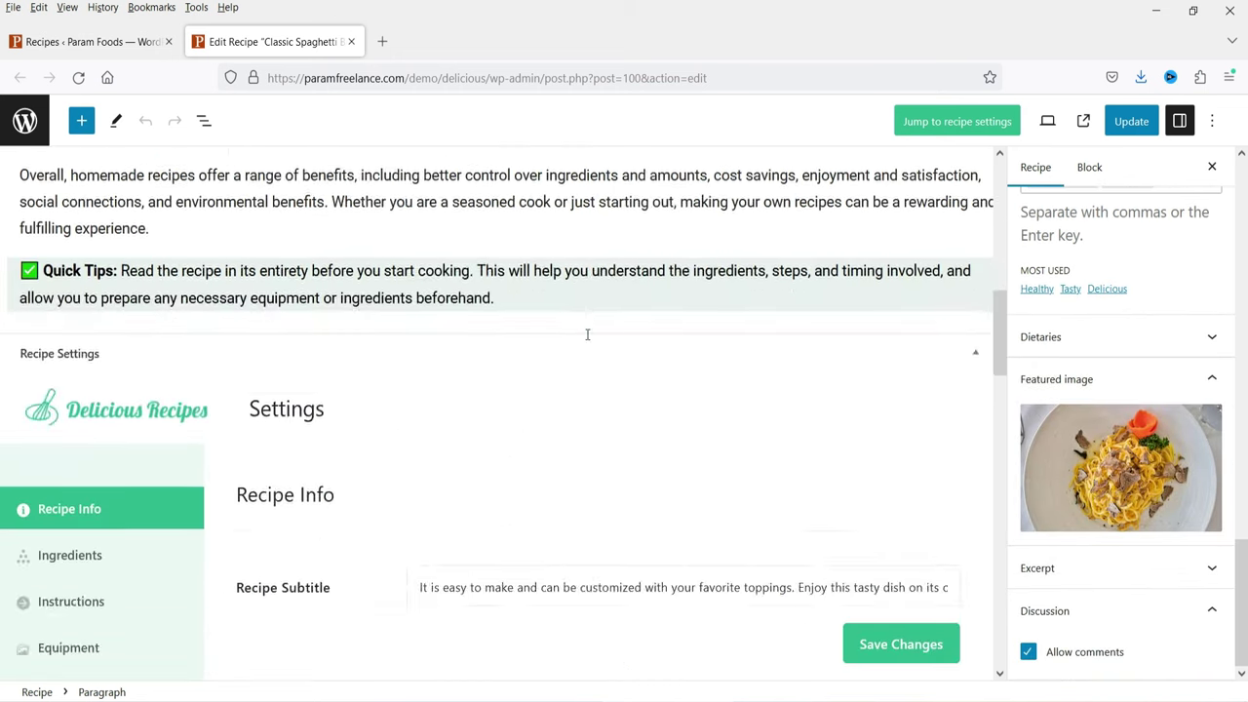
{"action": "scroll", "coordinate": [587, 335], "scroll_direction": "down", "scroll_amount": 2}
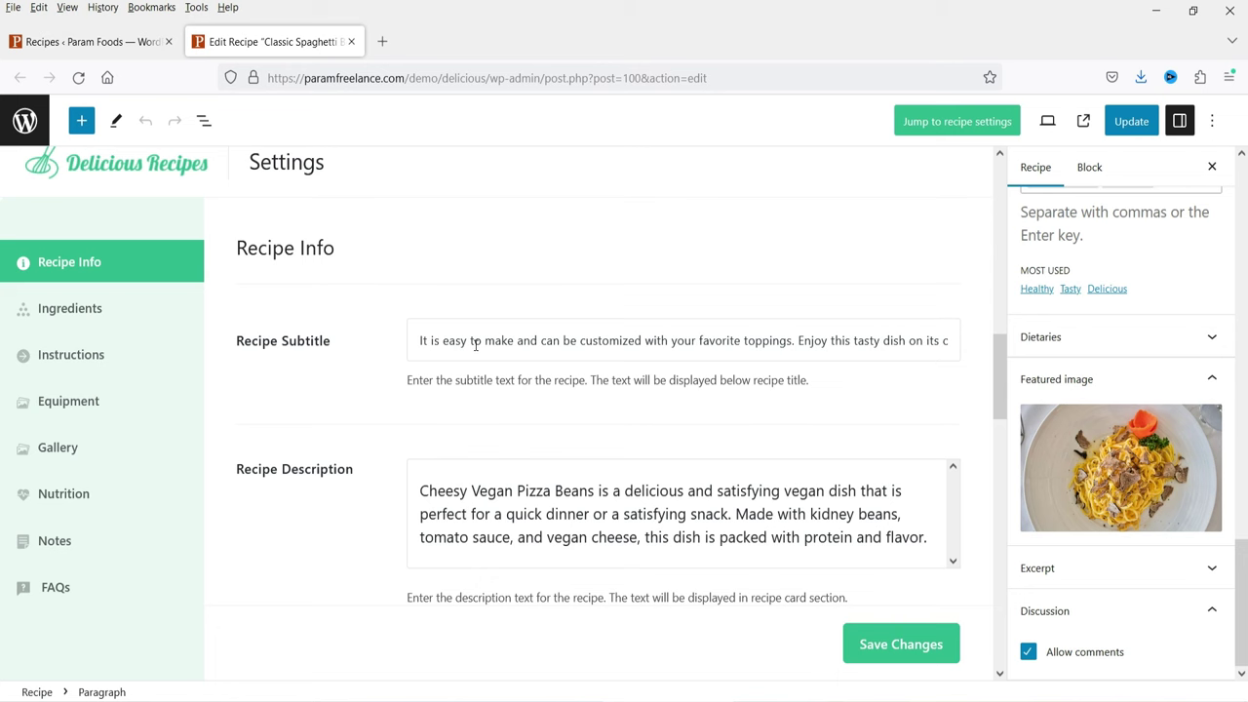
{"action": "scroll", "coordinate": [566, 437], "scroll_direction": "down", "scroll_amount": 4}
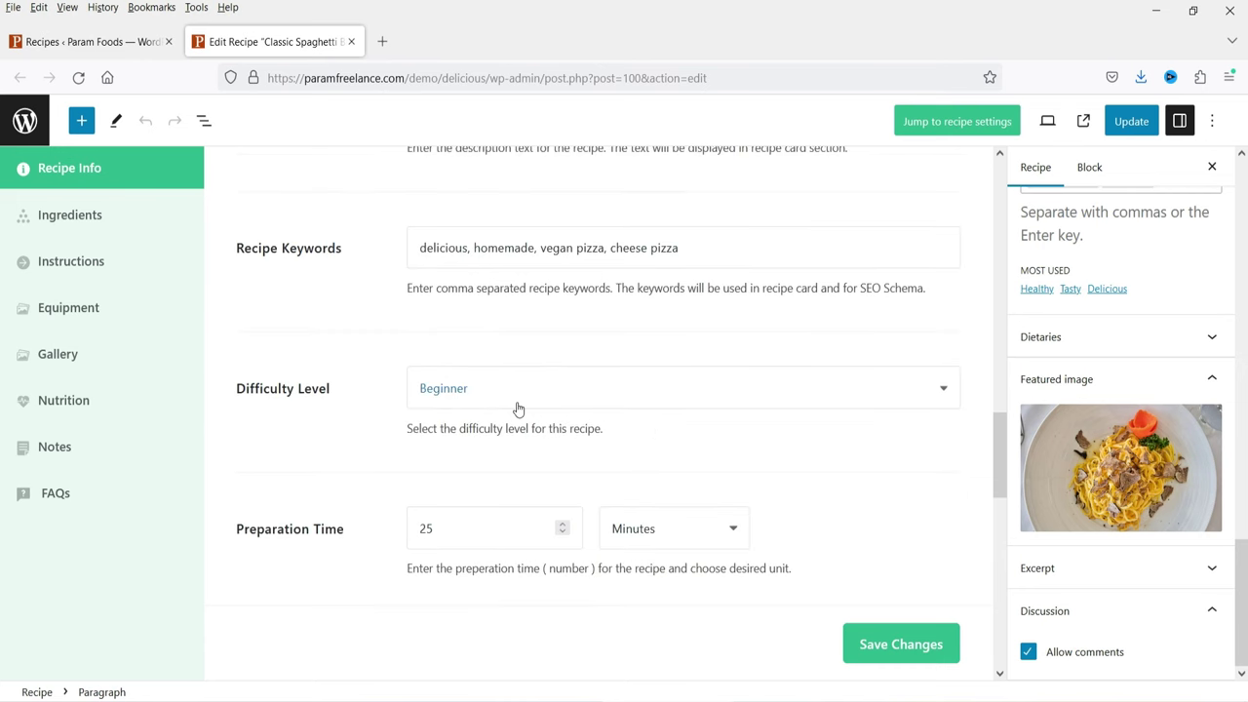
{"action": "left_click", "coordinate": [593, 390]}
{"action": "left_click", "coordinate": [335, 451]}
{"action": "scroll", "coordinate": [593, 415], "scroll_direction": "down", "scroll_amount": 3}
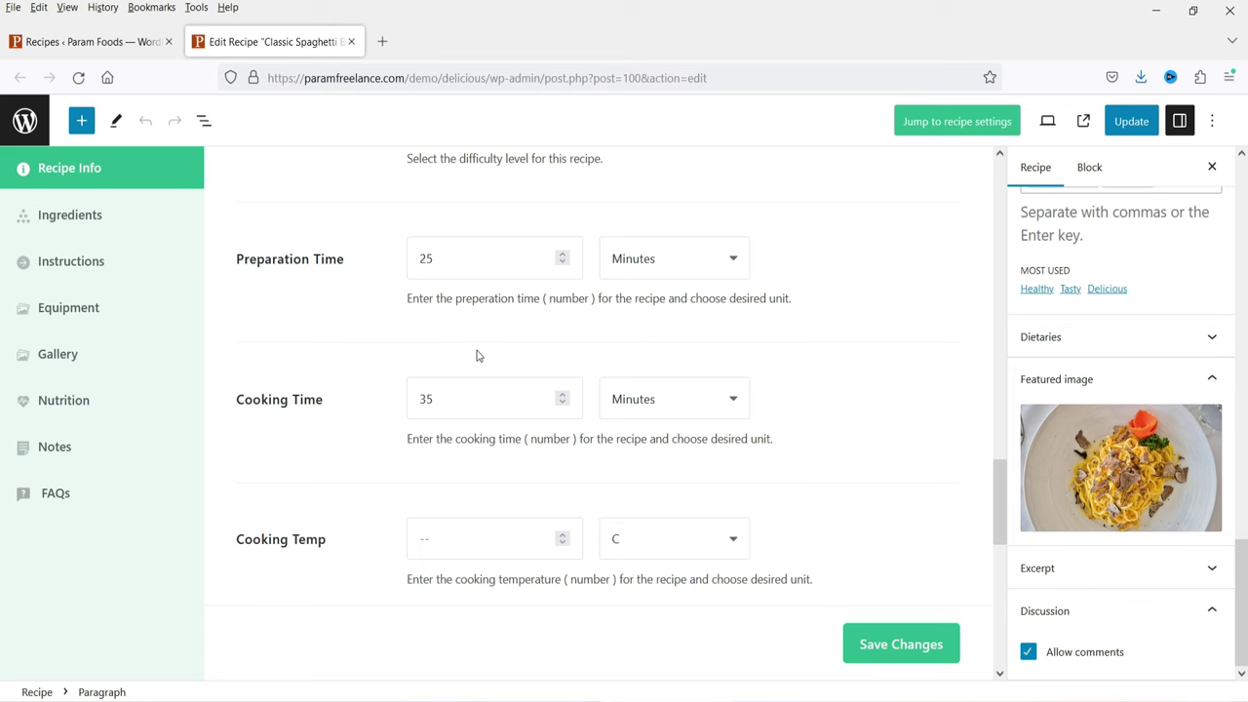
Step: Review the recipe's Ingredients settings, including servings, section title and each ingredient's quantity, unit, name and notes
{"action": "left_click", "coordinate": [103, 219]}
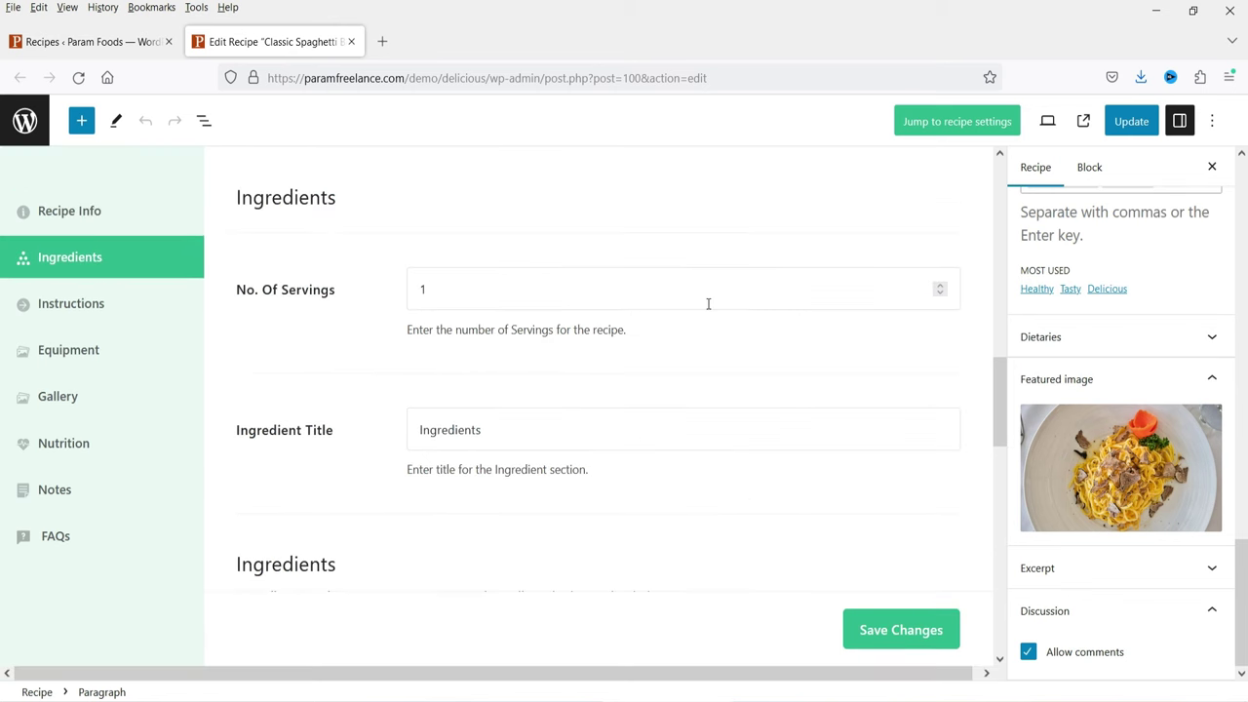
{"action": "scroll", "coordinate": [704, 305], "scroll_direction": "down", "scroll_amount": 5}
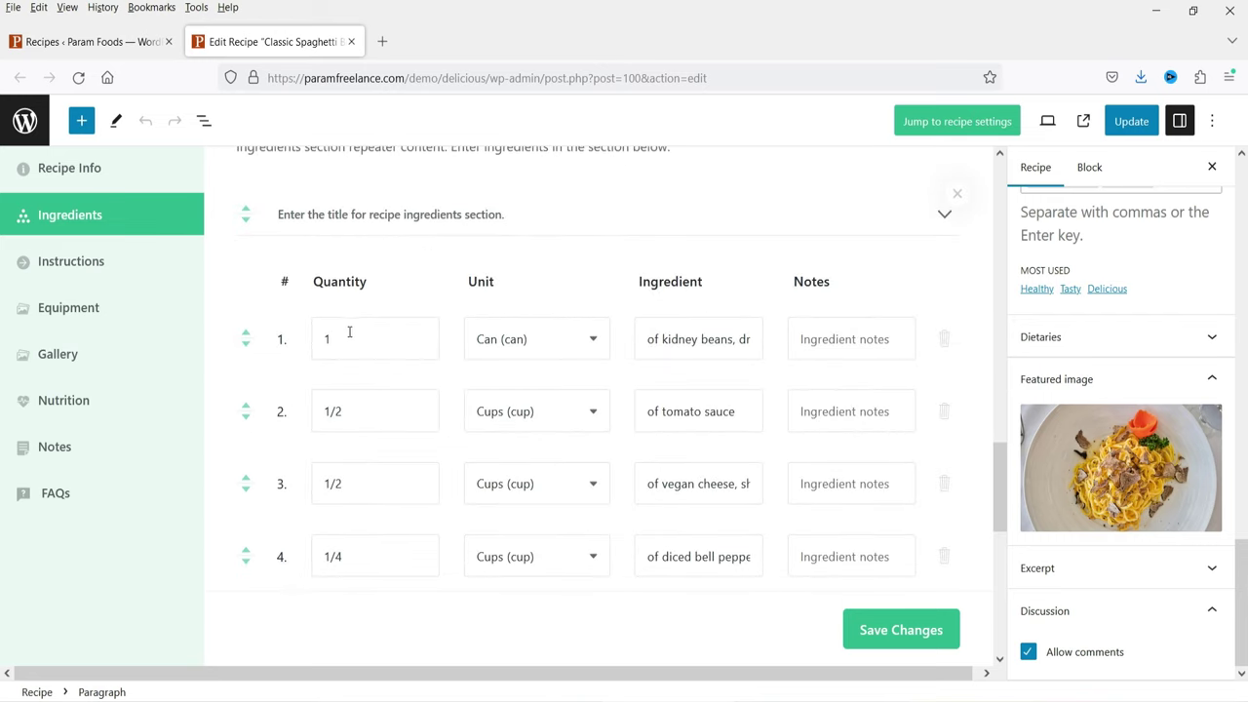
{"action": "scroll", "coordinate": [374, 278], "scroll_direction": "down", "scroll_amount": 5}
{"action": "scroll", "coordinate": [738, 228], "scroll_direction": "down", "scroll_amount": 1}
{"action": "scroll", "coordinate": [746, 273], "scroll_direction": "up", "scroll_amount": 3}
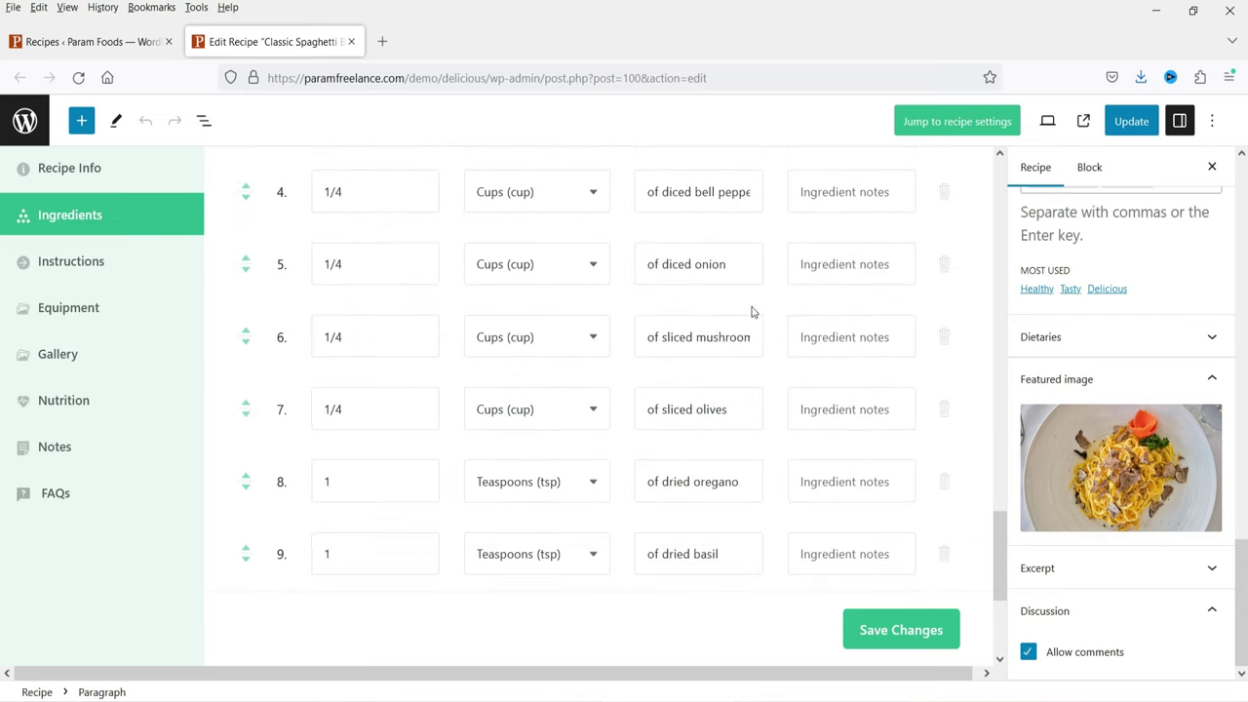
{"action": "scroll", "coordinate": [589, 335], "scroll_direction": "down", "scroll_amount": 2}
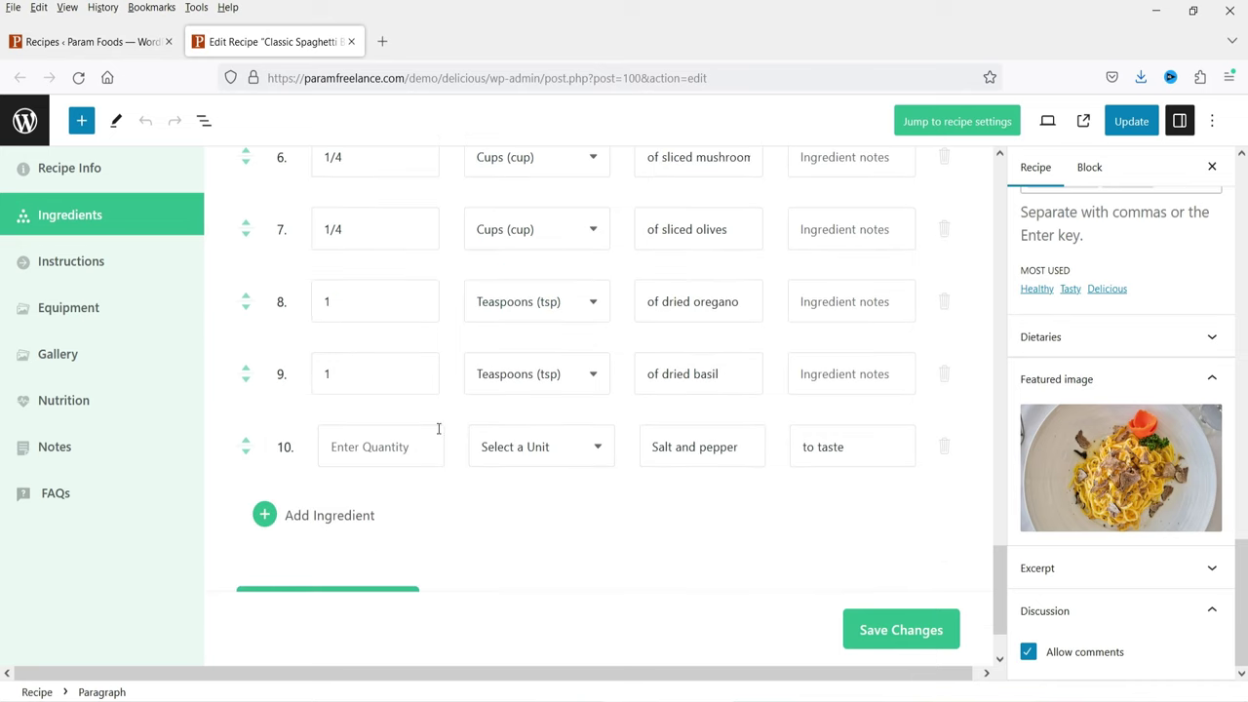
Step: Examine the recipe's Instructions settings, including the title, text, image, video and notes options for each instruction
{"action": "left_click", "coordinate": [84, 262]}
{"action": "scroll", "coordinate": [443, 276], "scroll_direction": "down", "scroll_amount": 10}
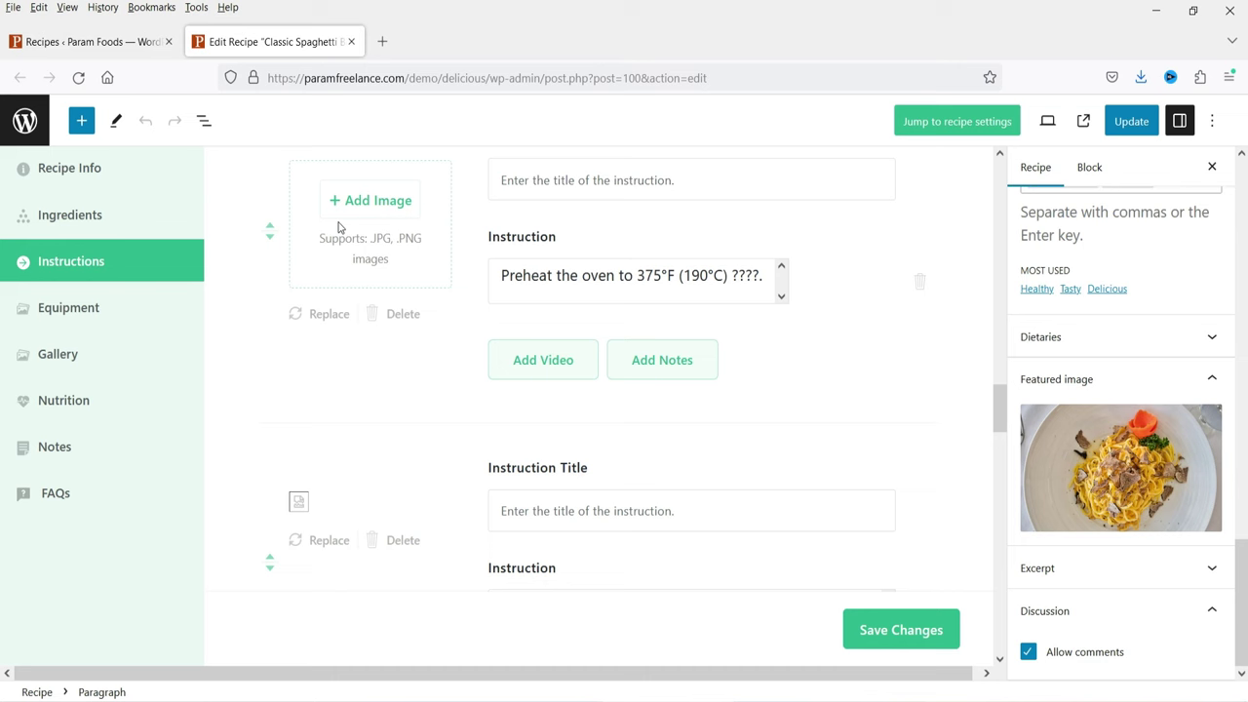
{"action": "scroll", "coordinate": [560, 327], "scroll_direction": "up", "scroll_amount": 6}
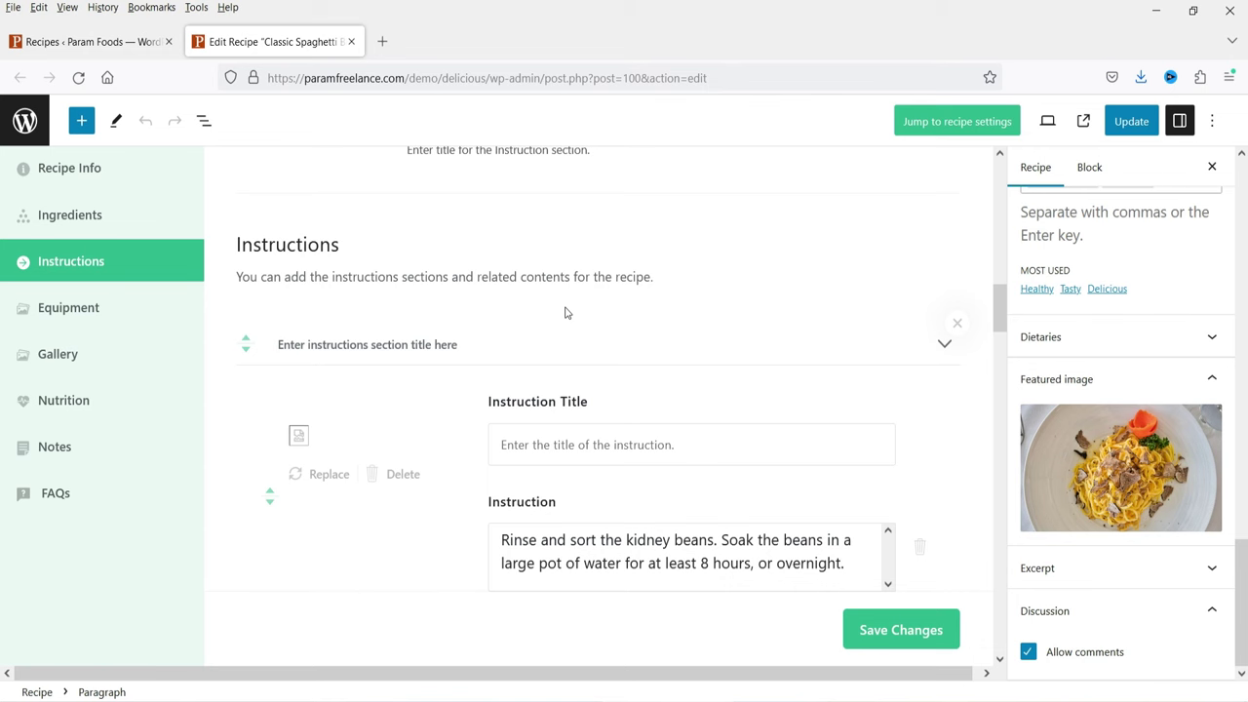
Step: Look through the All Recipes list and return to the Classic Spaghetti Bolognese recipe editor
{"action": "left_click", "coordinate": [46, 43]}
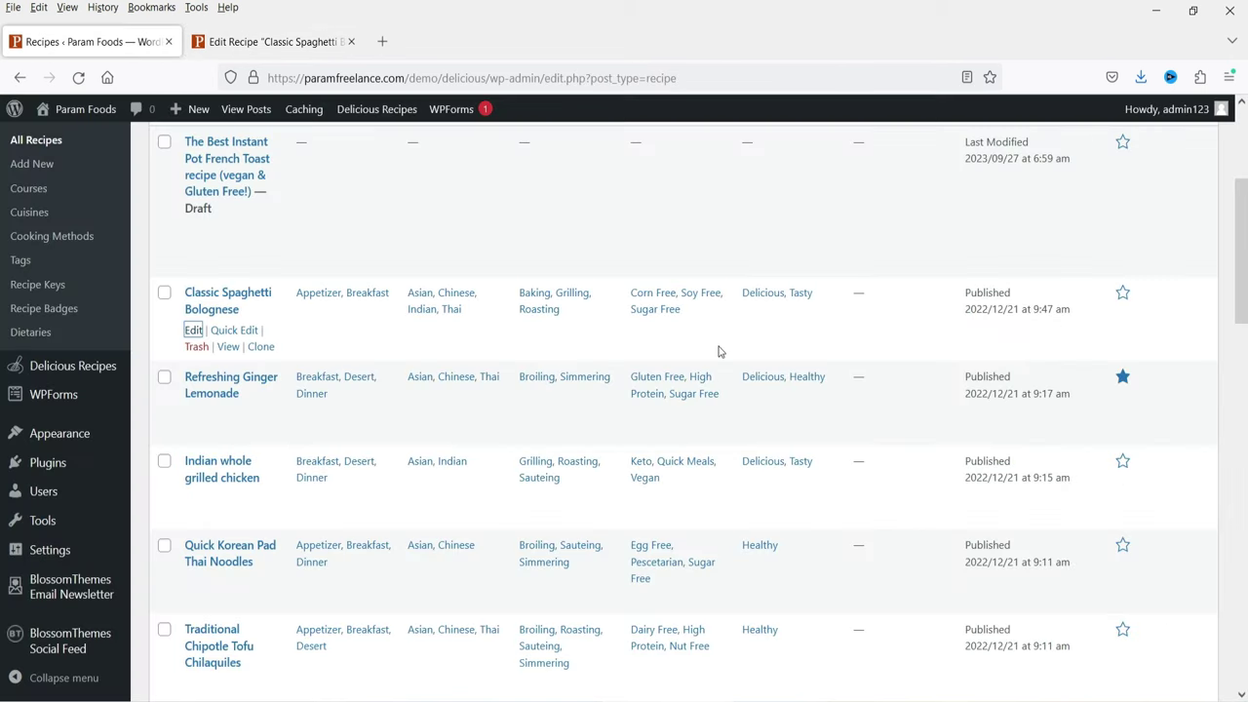
{"action": "scroll", "coordinate": [719, 362], "scroll_direction": "down", "scroll_amount": 2}
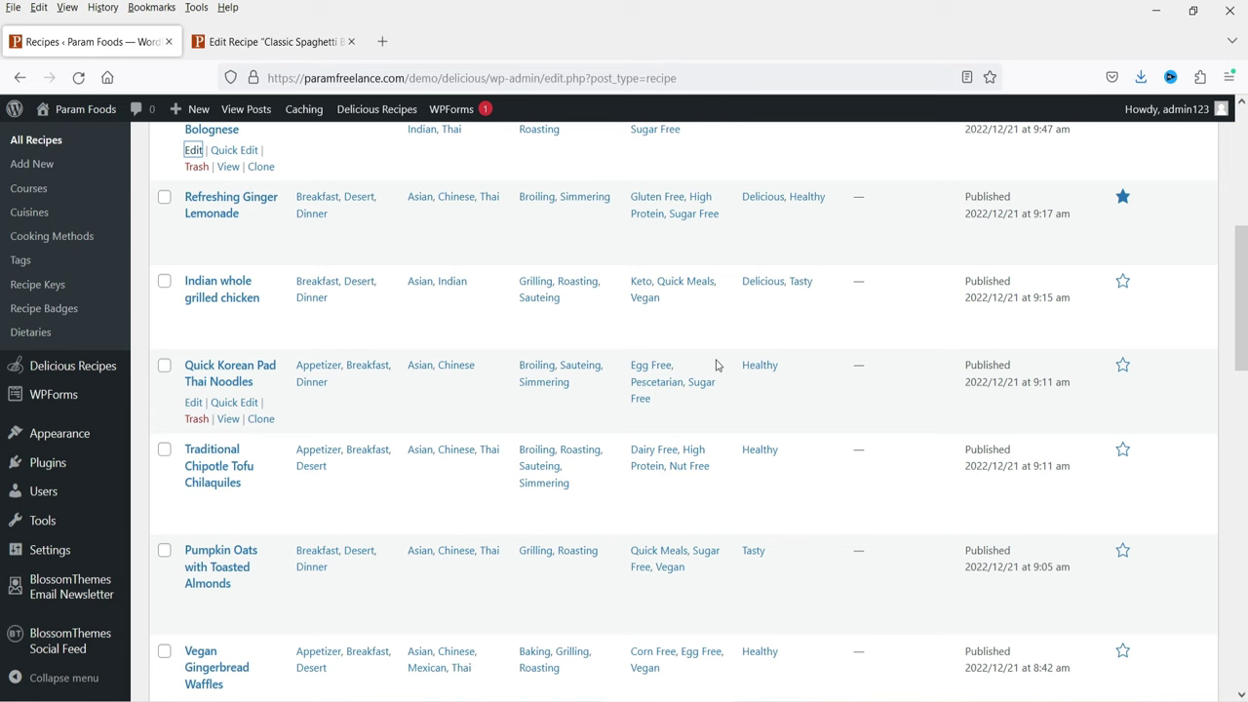
{"action": "left_click", "coordinate": [248, 41]}
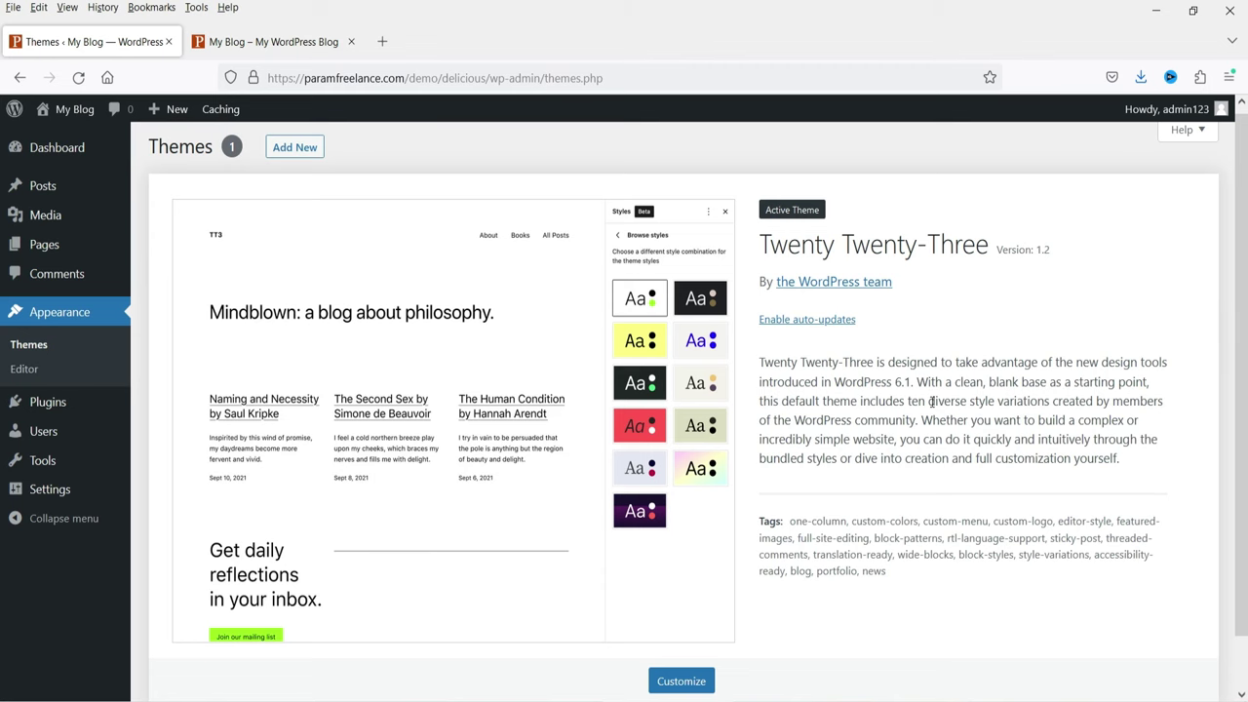
Step: View the fresh site's front page with the Twenty Twenty-Three theme and return to the Themes admin page
{"action": "left_click", "coordinate": [262, 41]}
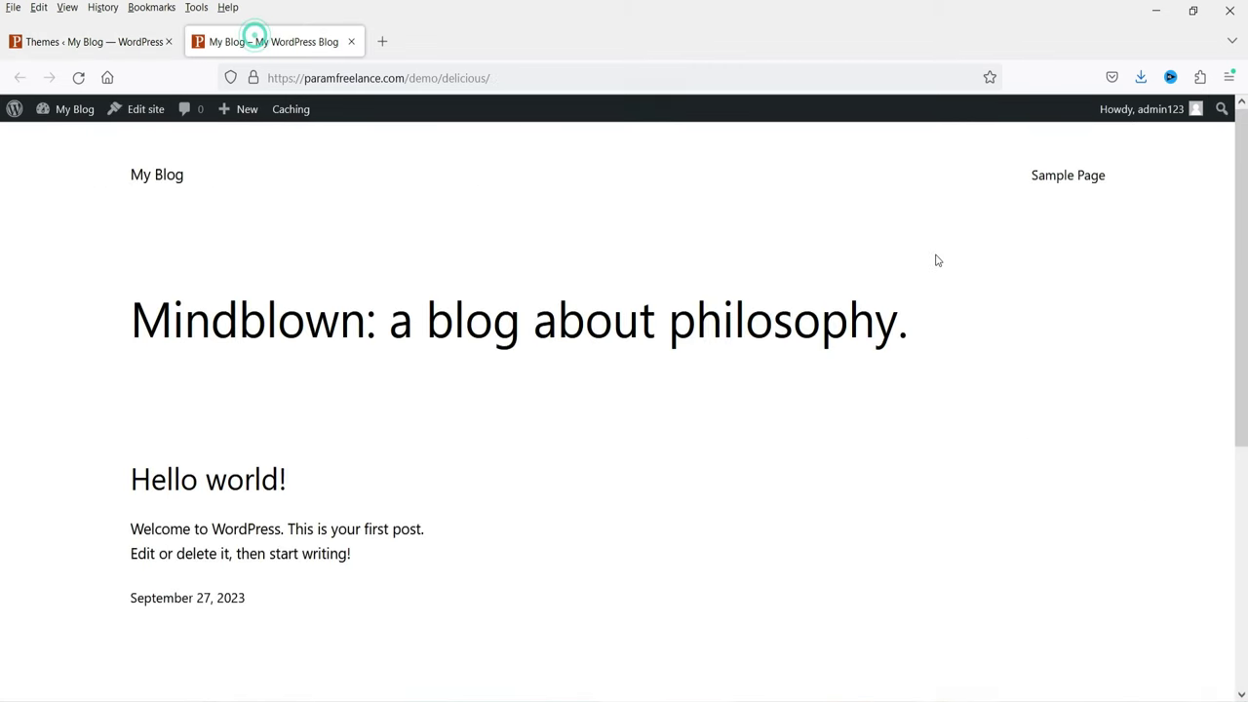
{"action": "scroll", "coordinate": [731, 565], "scroll_direction": "down", "scroll_amount": 3}
{"action": "scroll", "coordinate": [727, 556], "scroll_direction": "down", "scroll_amount": 2}
{"action": "scroll", "coordinate": [712, 526], "scroll_direction": "up", "scroll_amount": 5}
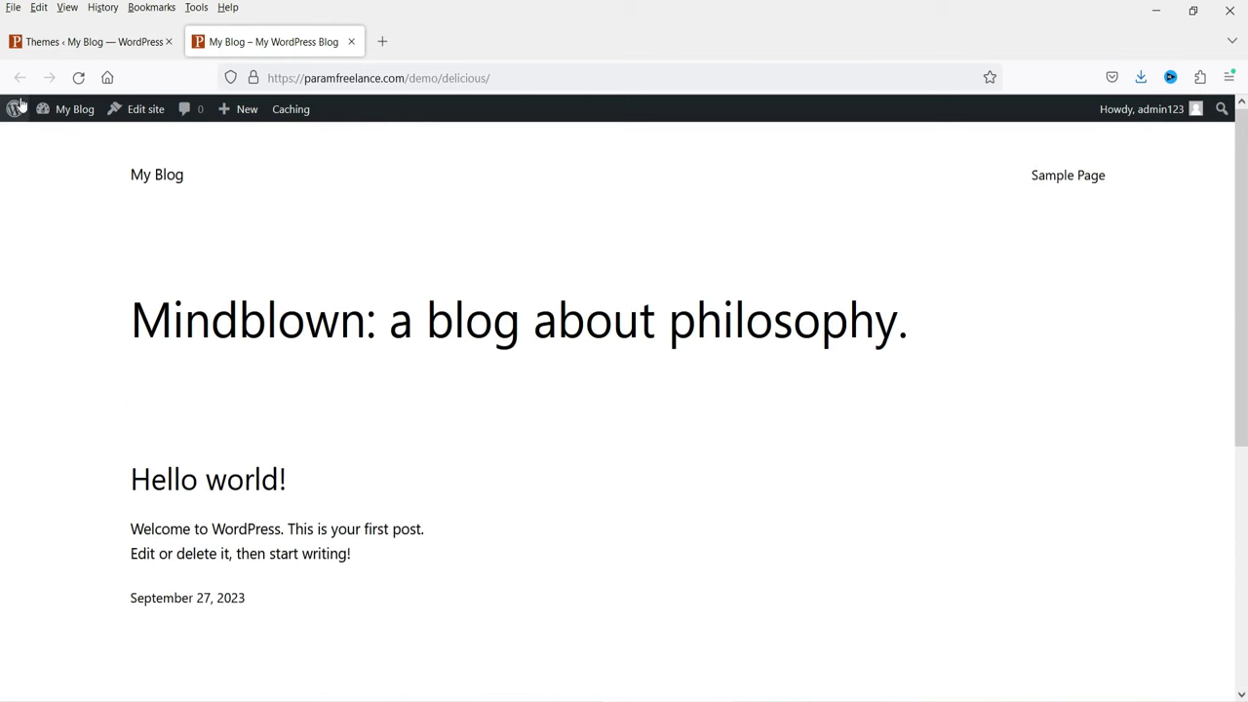
{"action": "left_click", "coordinate": [31, 48]}
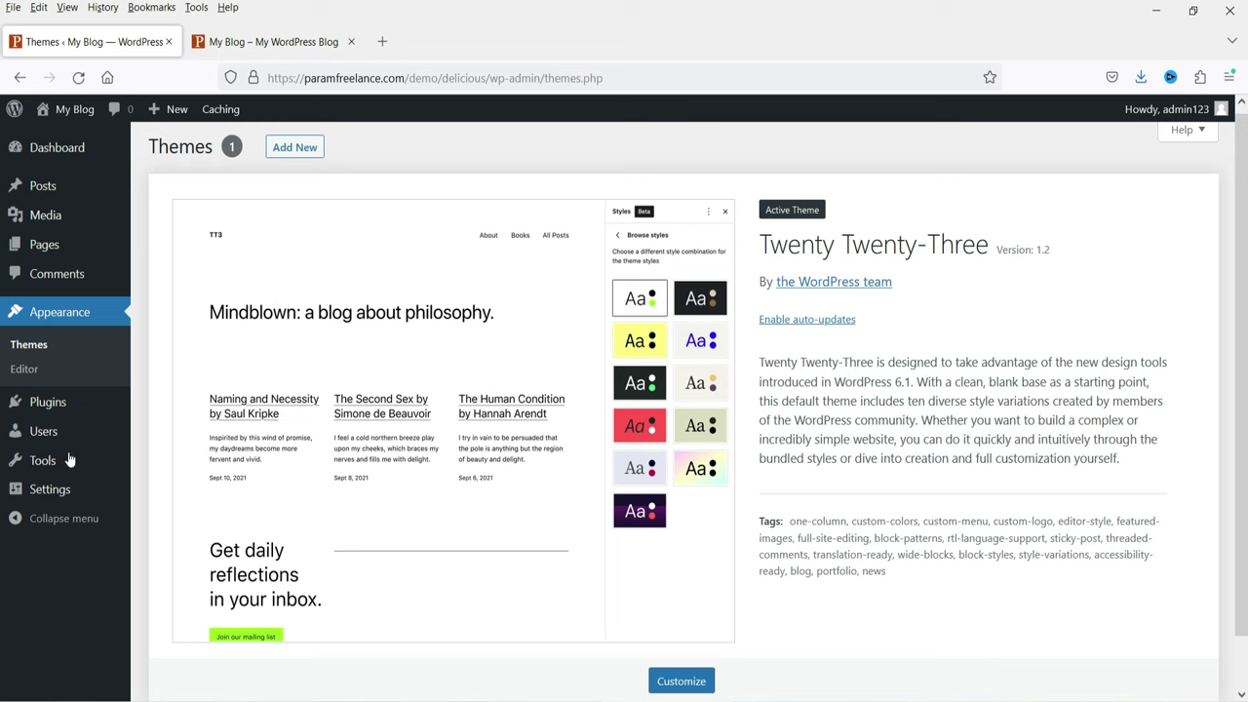
Step: Search the plugin directory for "delicious recipe", then install and activate Delicious Recipes – Best WordPress Recipe Plugin
{"action": "left_click", "coordinate": [58, 403]}
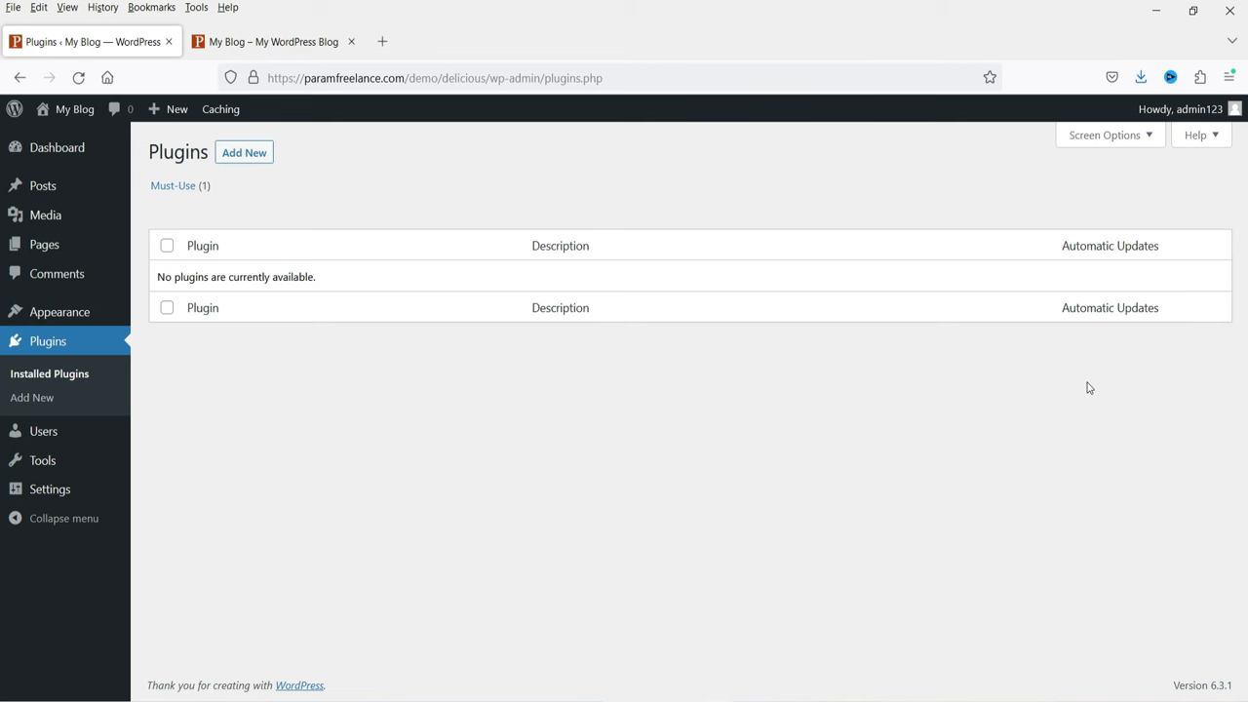
{"action": "left_click", "coordinate": [249, 154]}
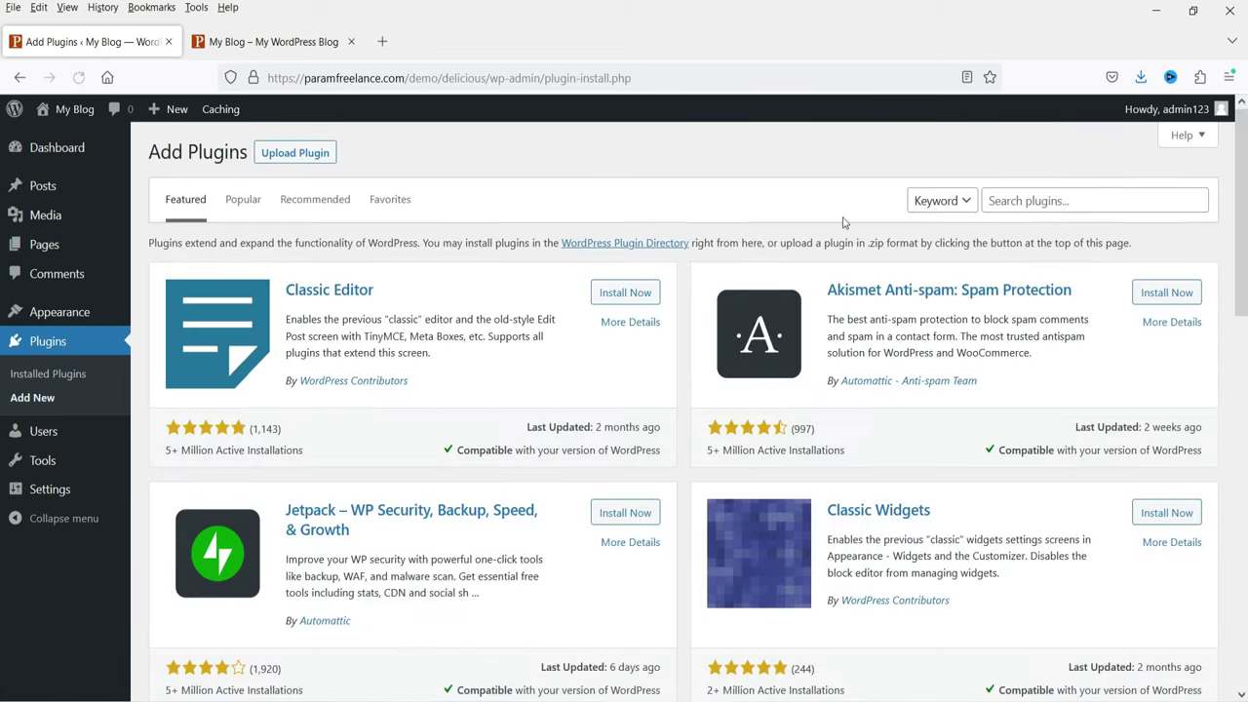
{"action": "left_click", "coordinate": [1033, 201]}
{"action": "type", "text": "delicious recipe"}
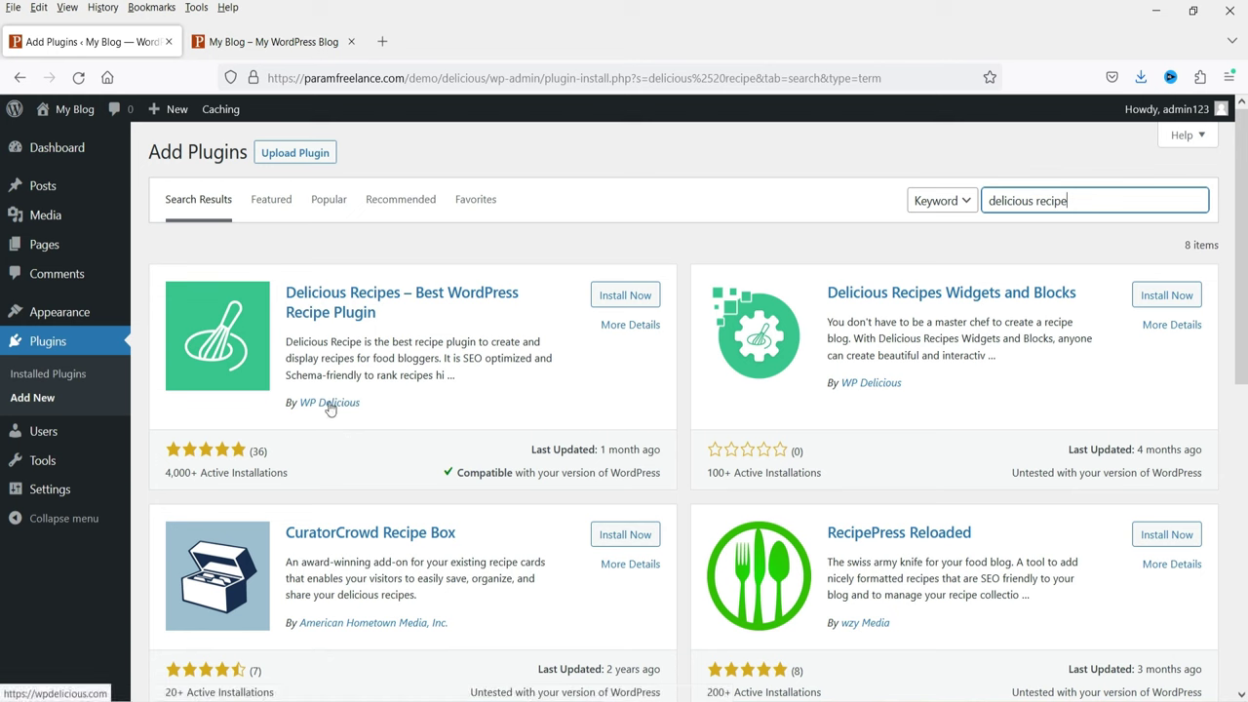
{"action": "left_click", "coordinate": [625, 295]}
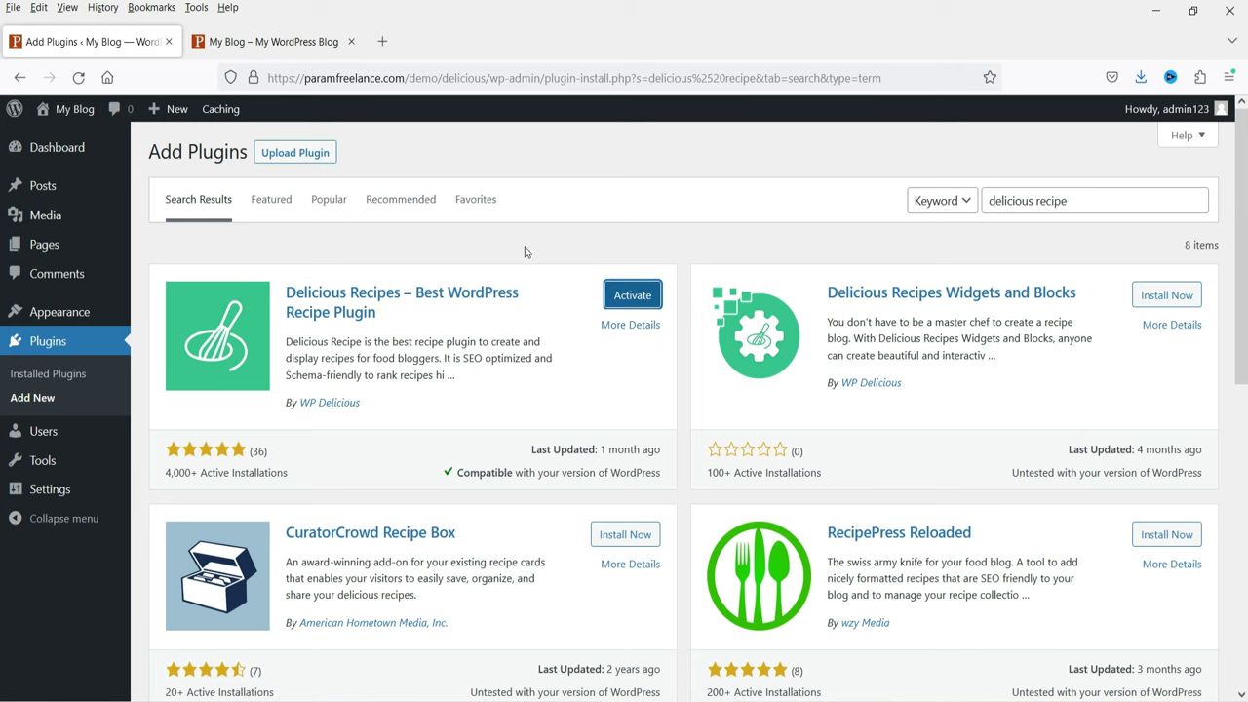
{"action": "left_click", "coordinate": [630, 300]}
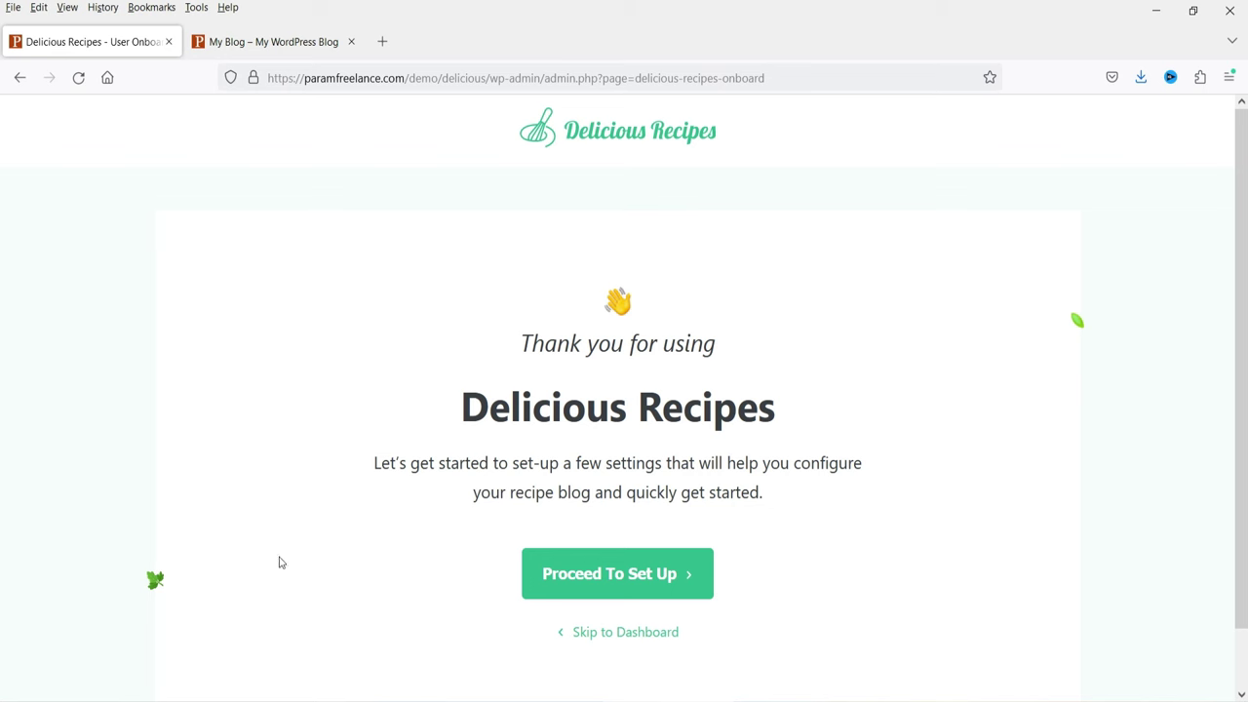
Step: Start the Delicious Recipes setup and complete Appearance Settings with the default primary and secondary recipe colors
{"action": "left_click", "coordinate": [646, 577]}
{"action": "scroll", "coordinate": [446, 216], "scroll_direction": "down", "scroll_amount": 2}
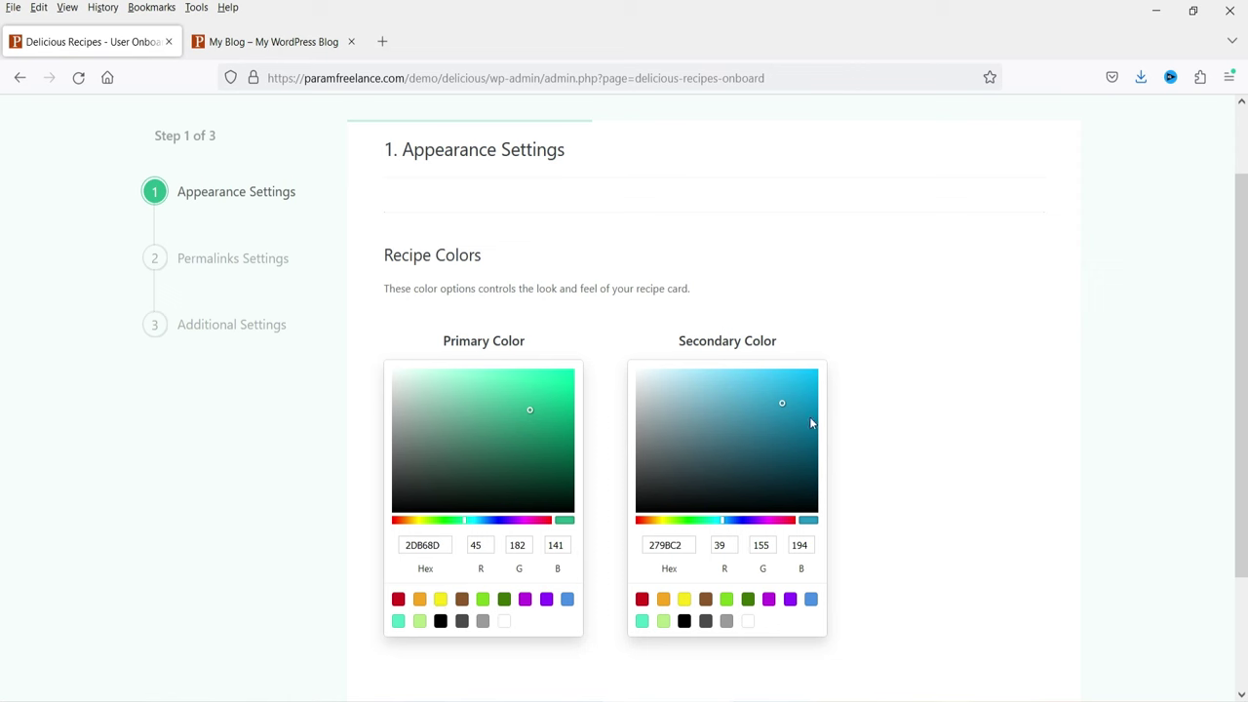
{"action": "scroll", "coordinate": [1020, 341], "scroll_direction": "down", "scroll_amount": 3}
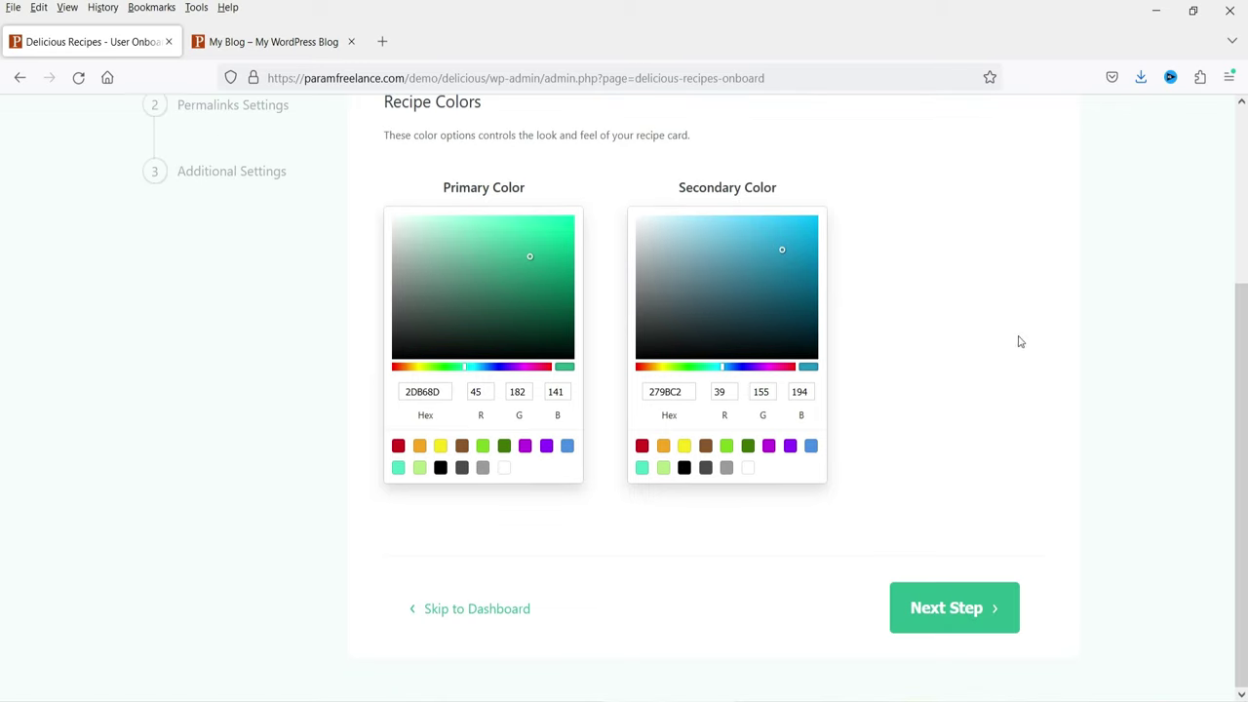
{"action": "left_click", "coordinate": [939, 629]}
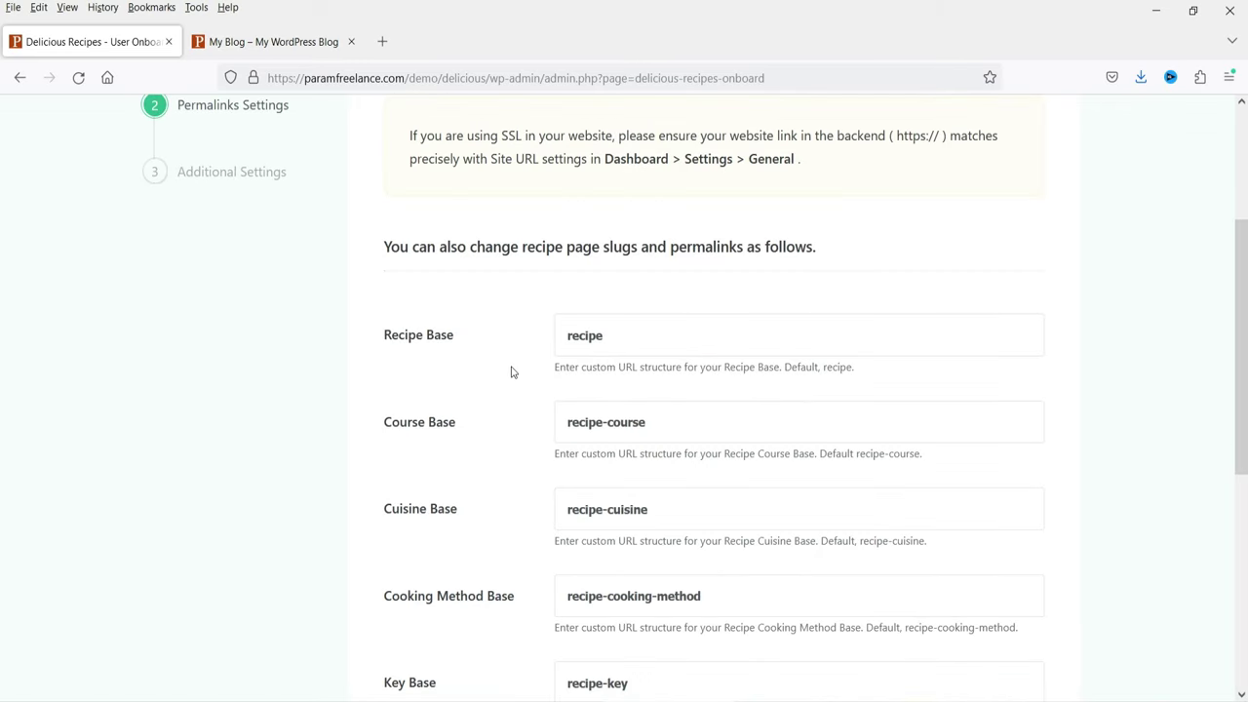
Step: Review the recipe URL bases in Permalinks Settings, keep the defaults and continue to Additional Settings
{"action": "scroll", "coordinate": [426, 325], "scroll_direction": "up", "scroll_amount": 3}
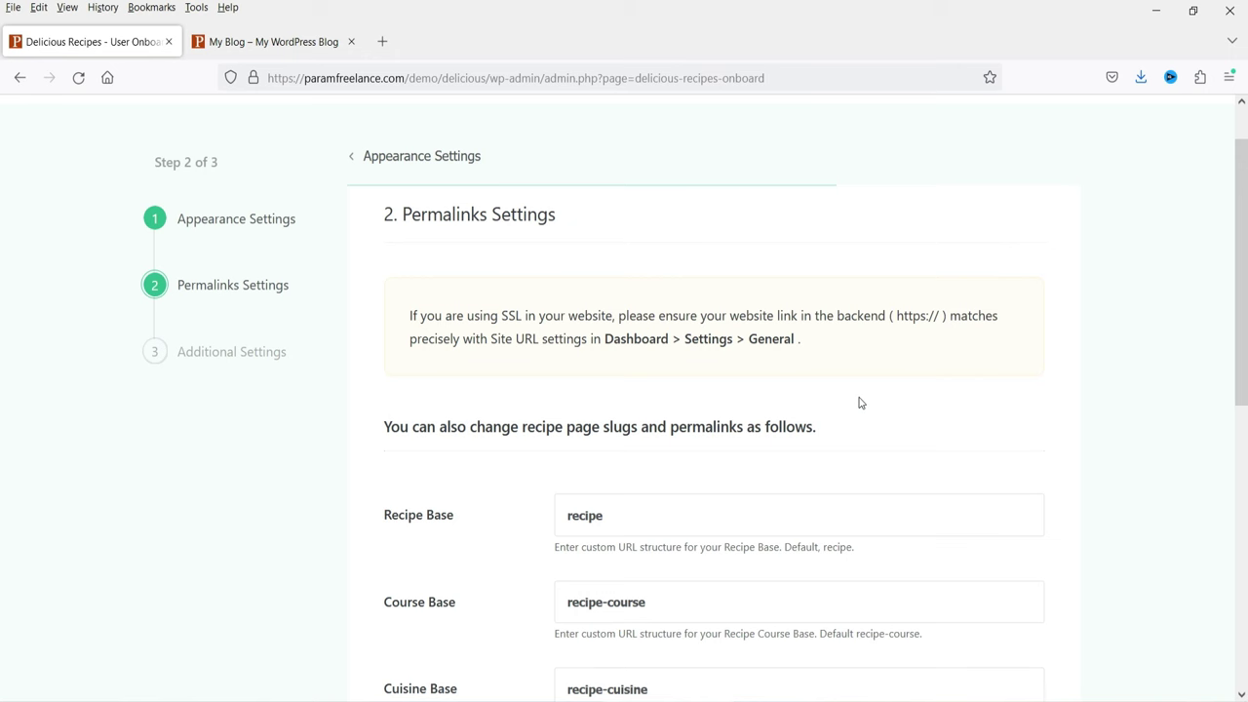
{"action": "scroll", "coordinate": [860, 404], "scroll_direction": "down", "scroll_amount": 3}
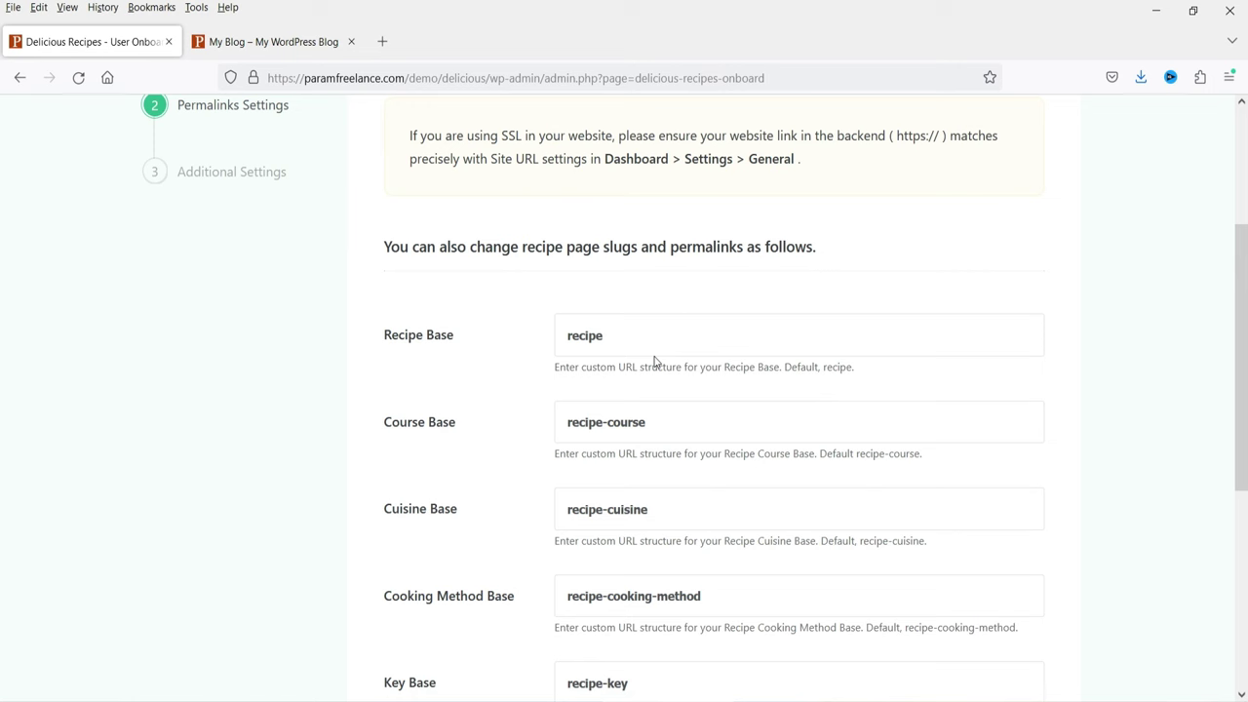
{"action": "scroll", "coordinate": [806, 413], "scroll_direction": "down", "scroll_amount": 3}
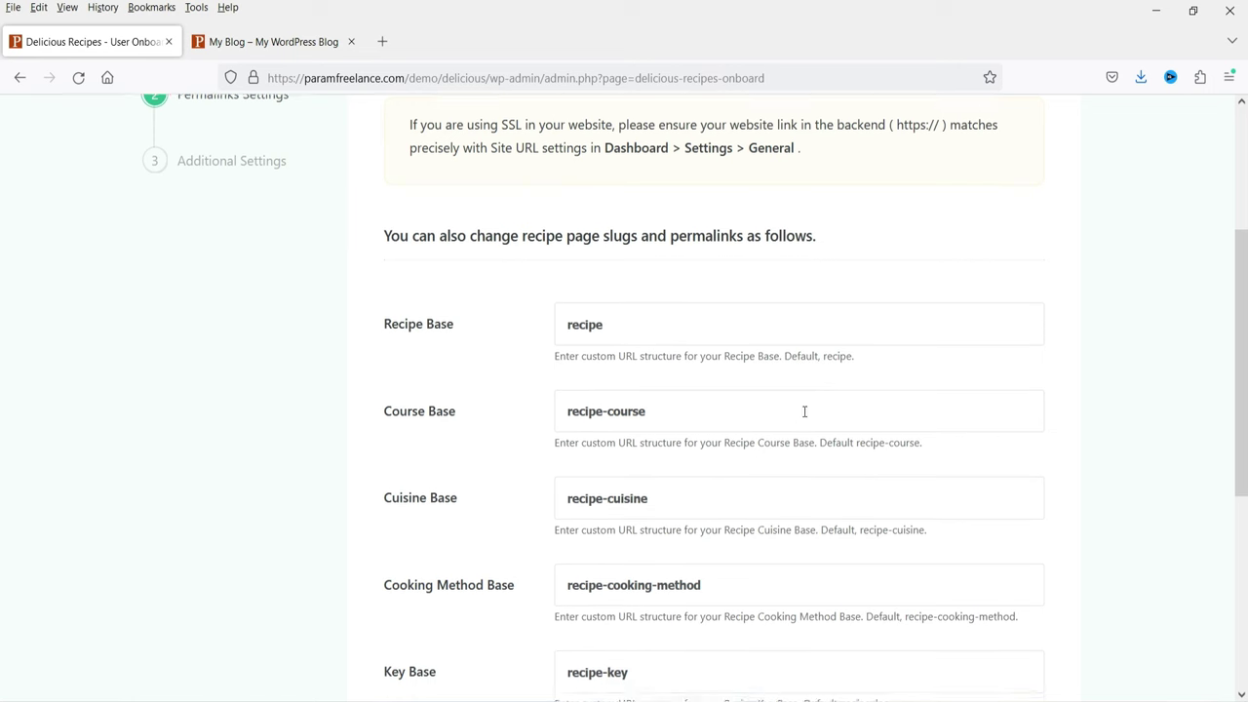
{"action": "scroll", "coordinate": [658, 394], "scroll_direction": "down", "scroll_amount": 3}
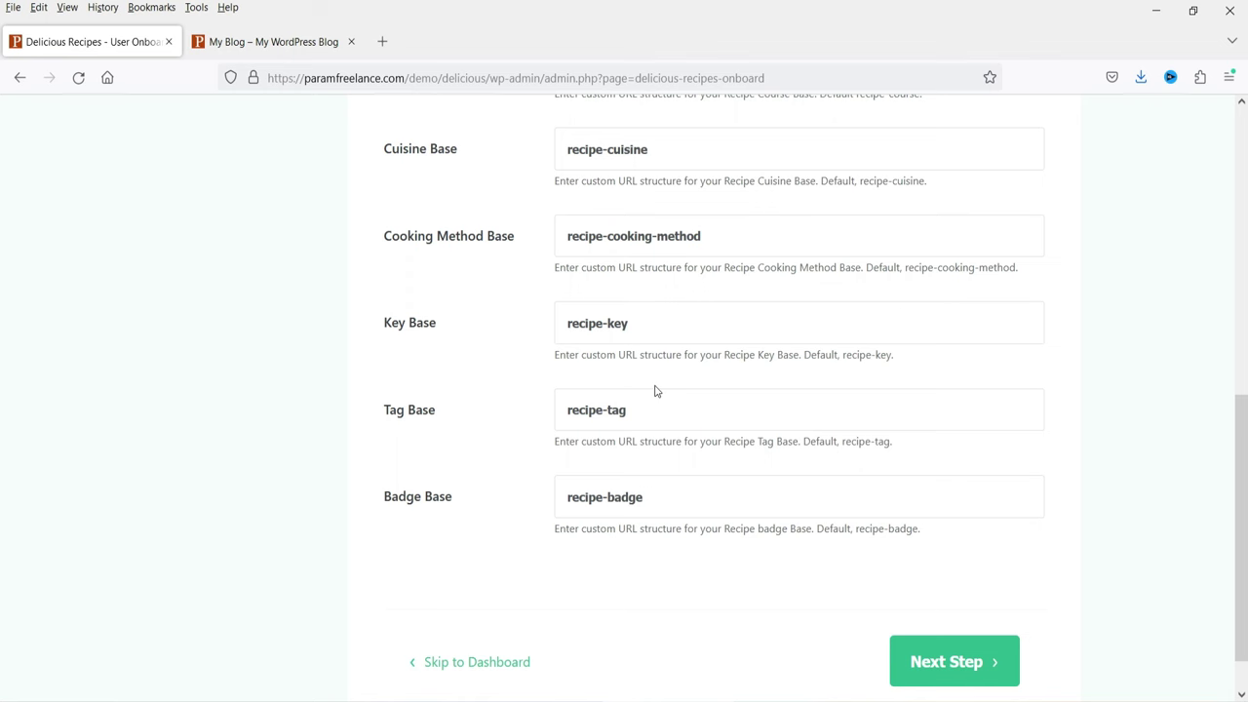
{"action": "left_click", "coordinate": [964, 670]}
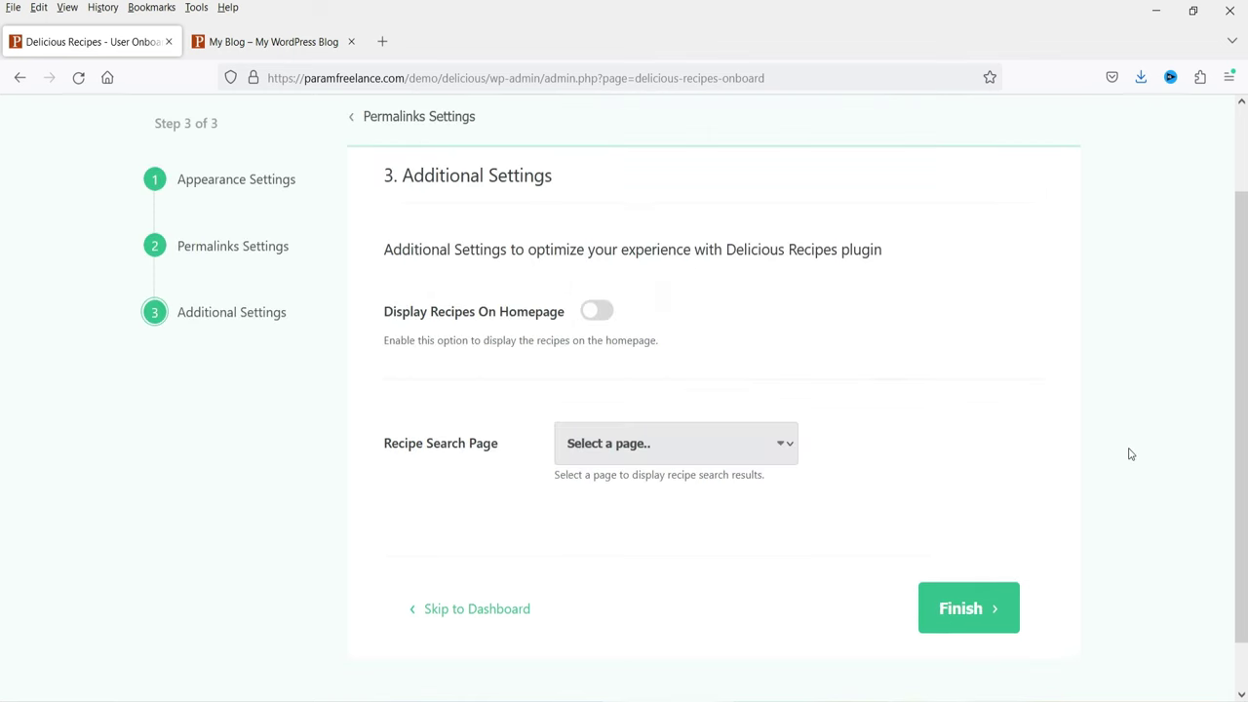
Step: Set the Recipe Search Page to Recipe Search, leave Display Recipes On Homepage off and finish the plugin setup
{"action": "scroll", "coordinate": [577, 390], "scroll_direction": "up", "scroll_amount": 2}
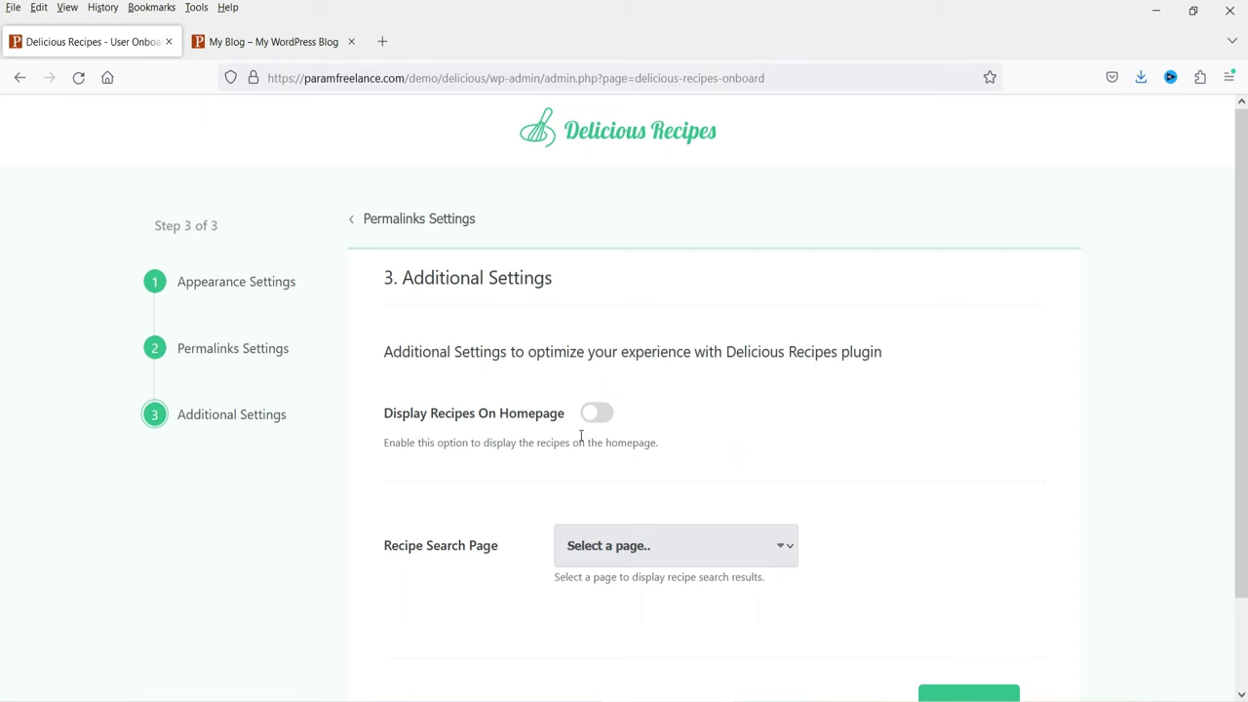
{"action": "scroll", "coordinate": [926, 412], "scroll_direction": "down", "scroll_amount": 2}
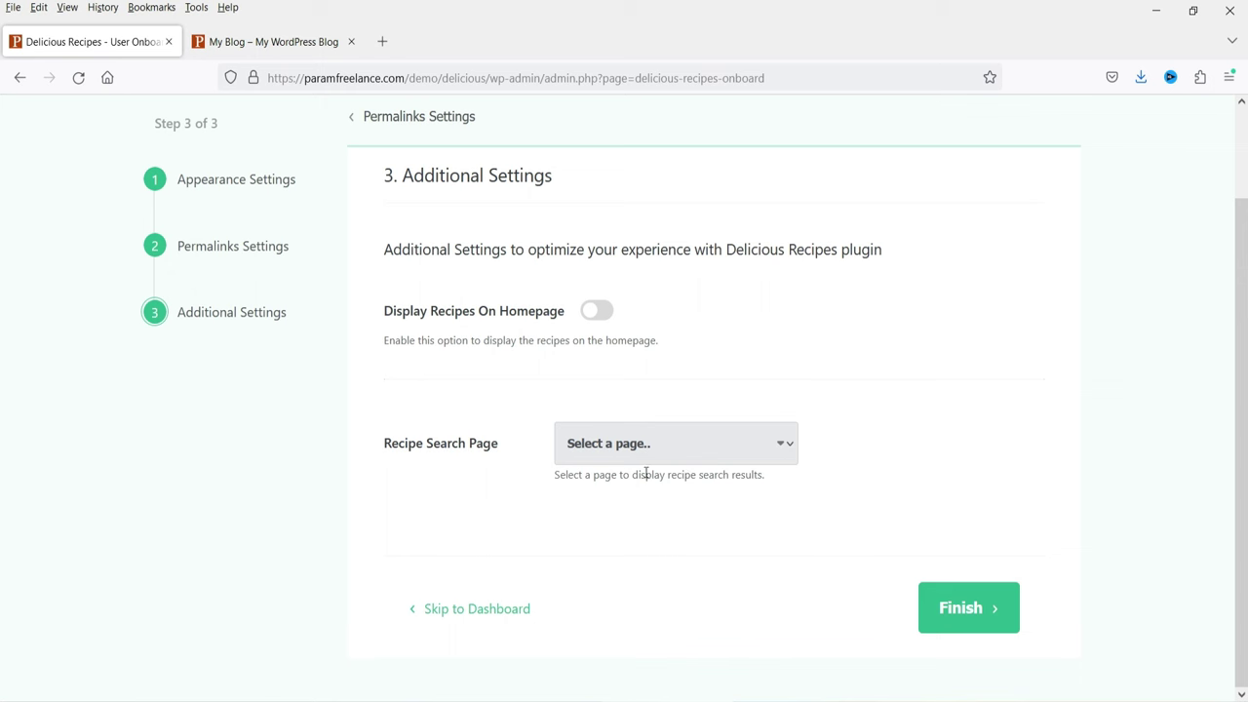
{"action": "left_click", "coordinate": [673, 451]}
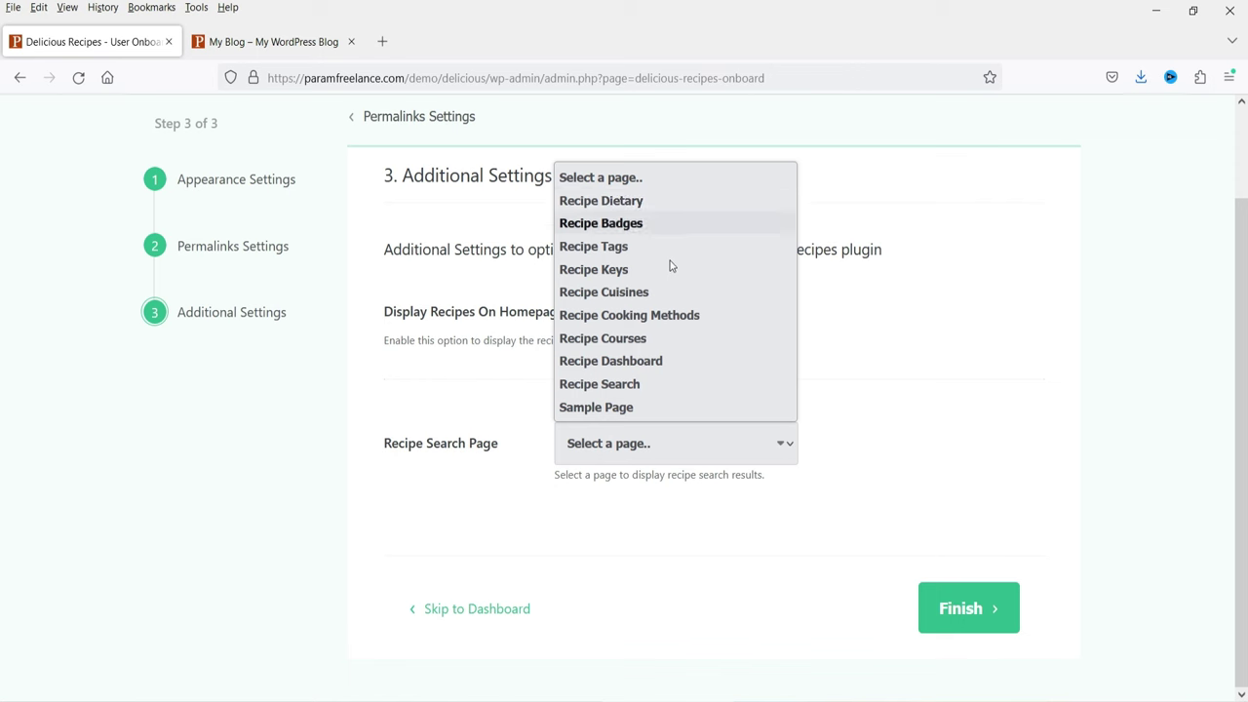
{"action": "left_click", "coordinate": [667, 385]}
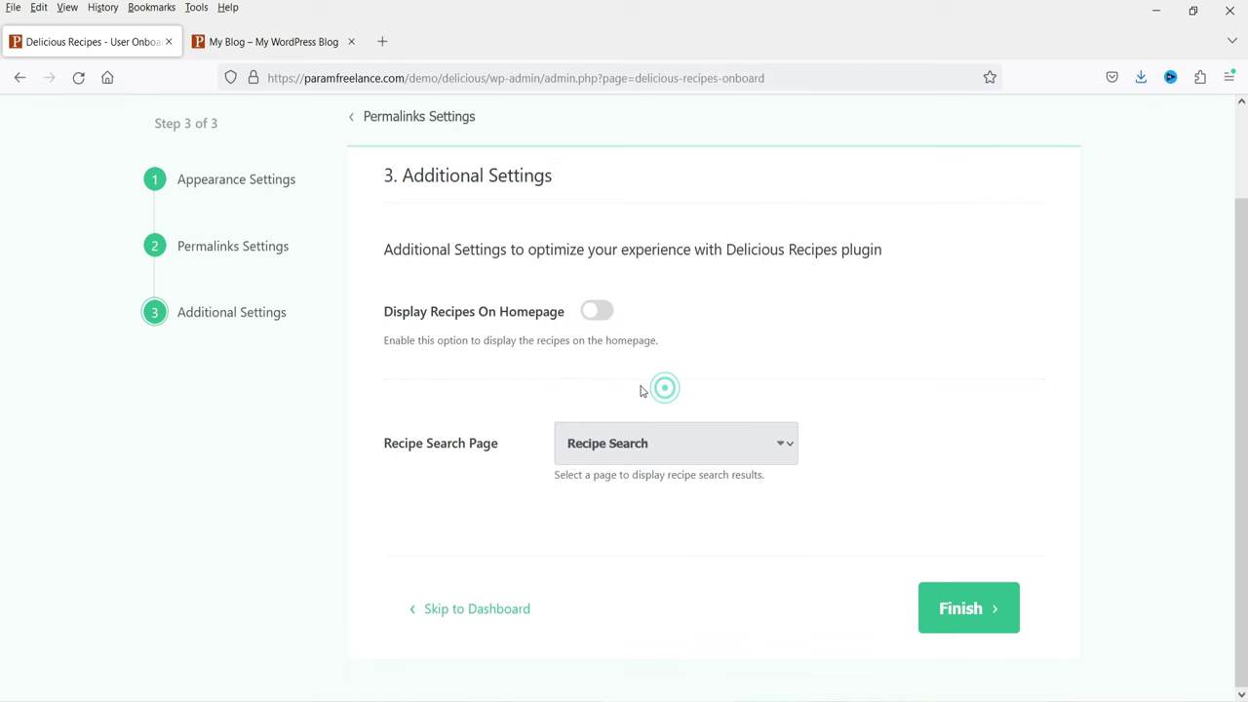
{"action": "left_click", "coordinate": [979, 605]}
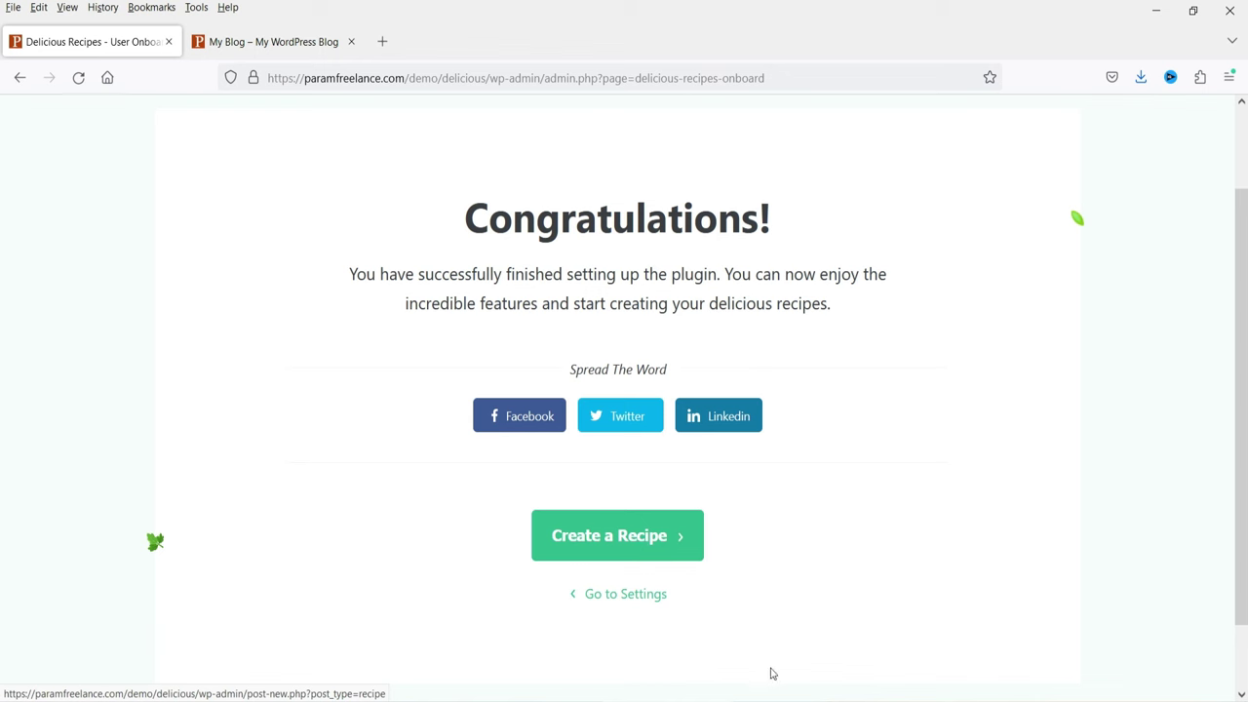
Step: Leave the setup wizard and review the quick links and release notes on the Delicious Recipes What's New page
{"action": "left_click", "coordinate": [644, 597]}
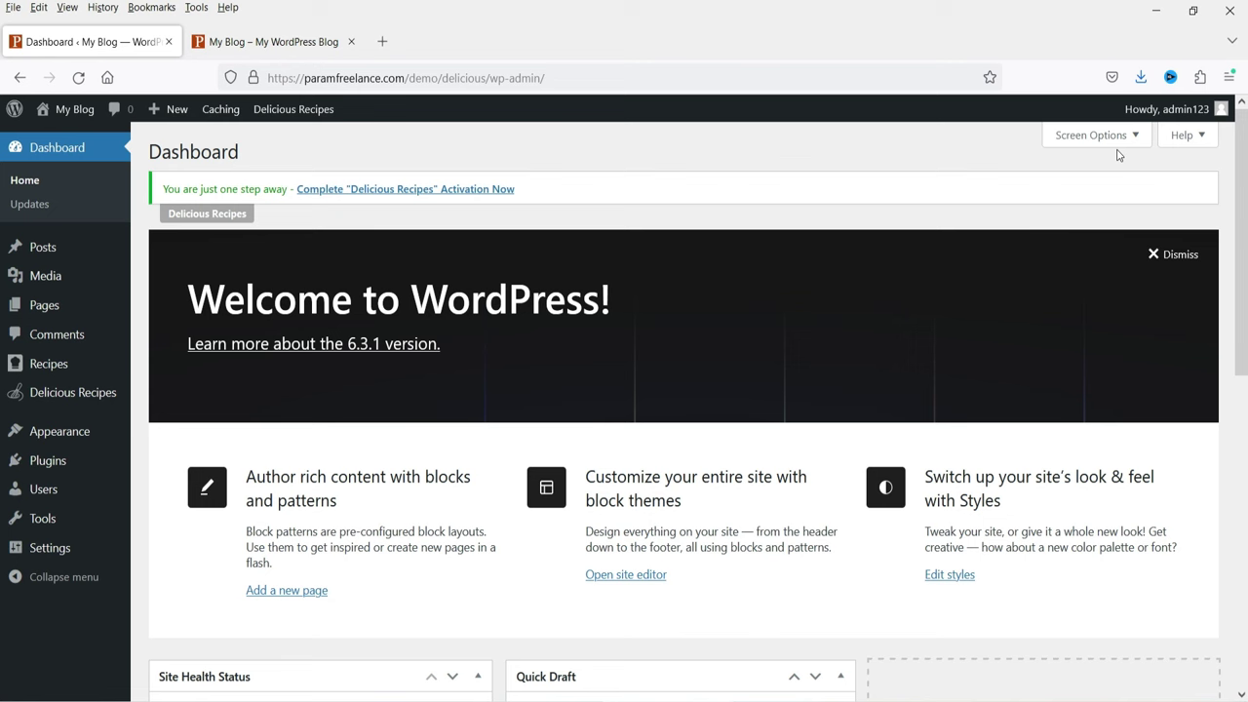
{"action": "mouse_move", "coordinate": [50, 378]}
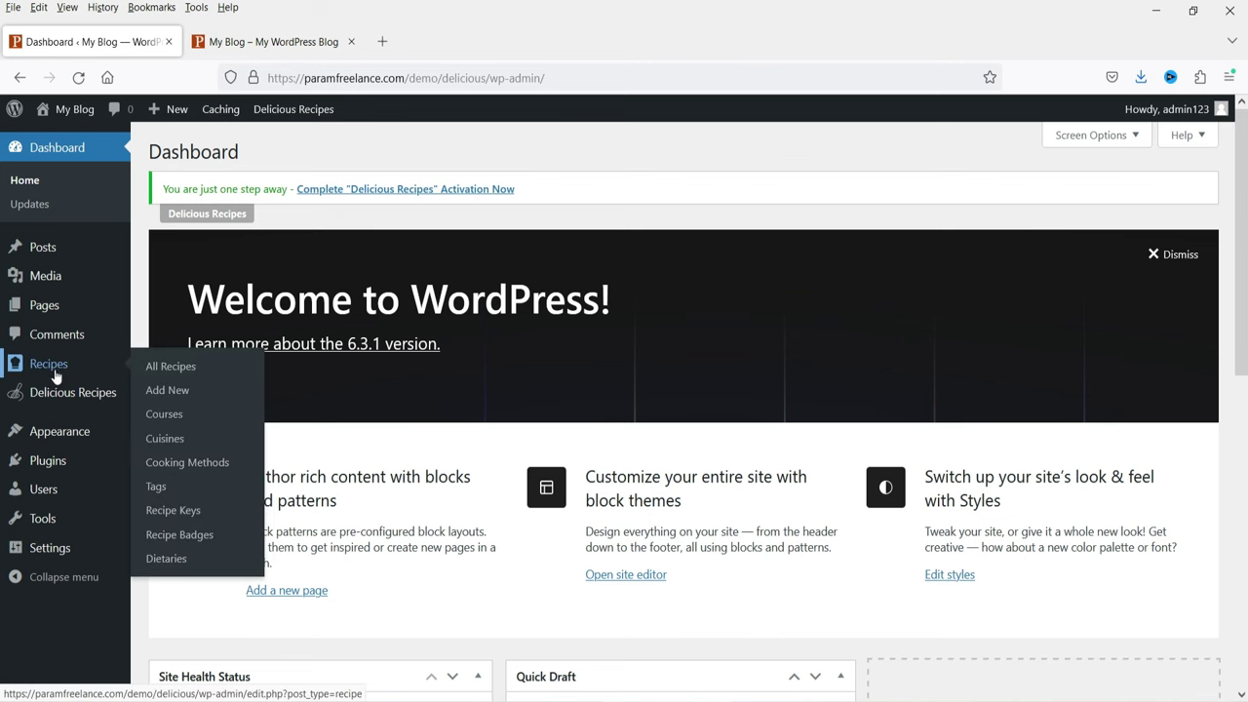
{"action": "mouse_move", "coordinate": [69, 410]}
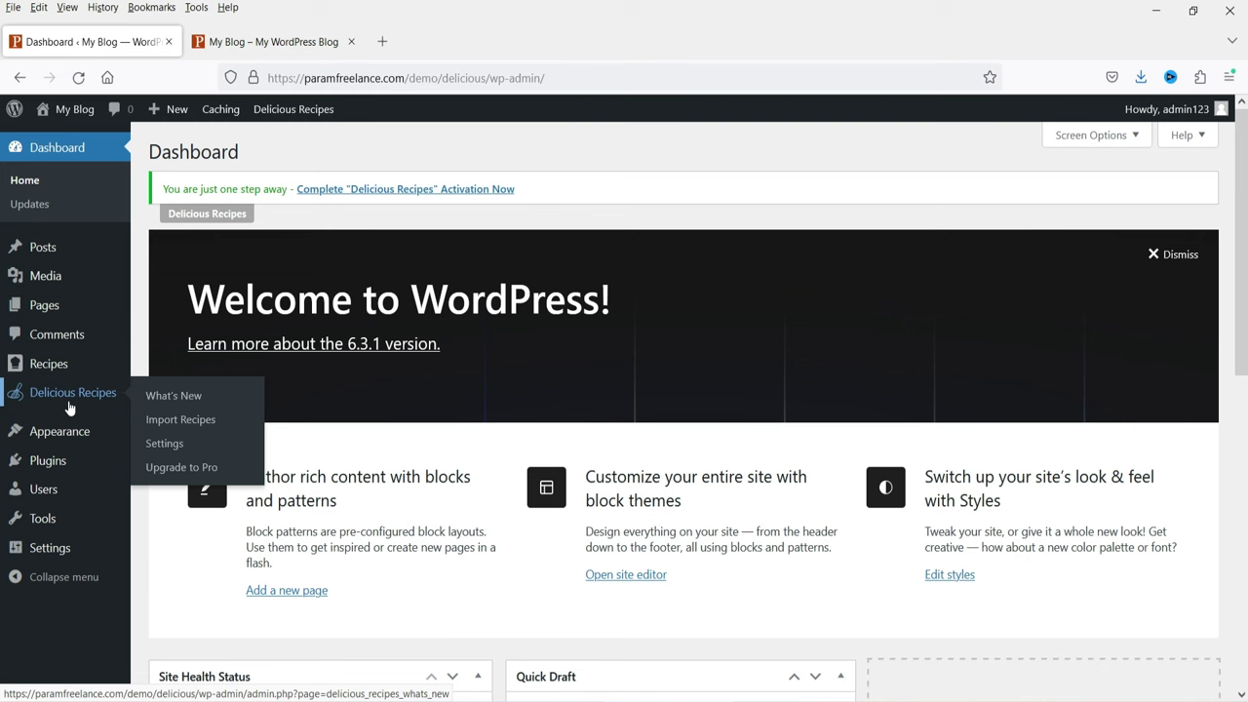
{"action": "left_click", "coordinate": [61, 400]}
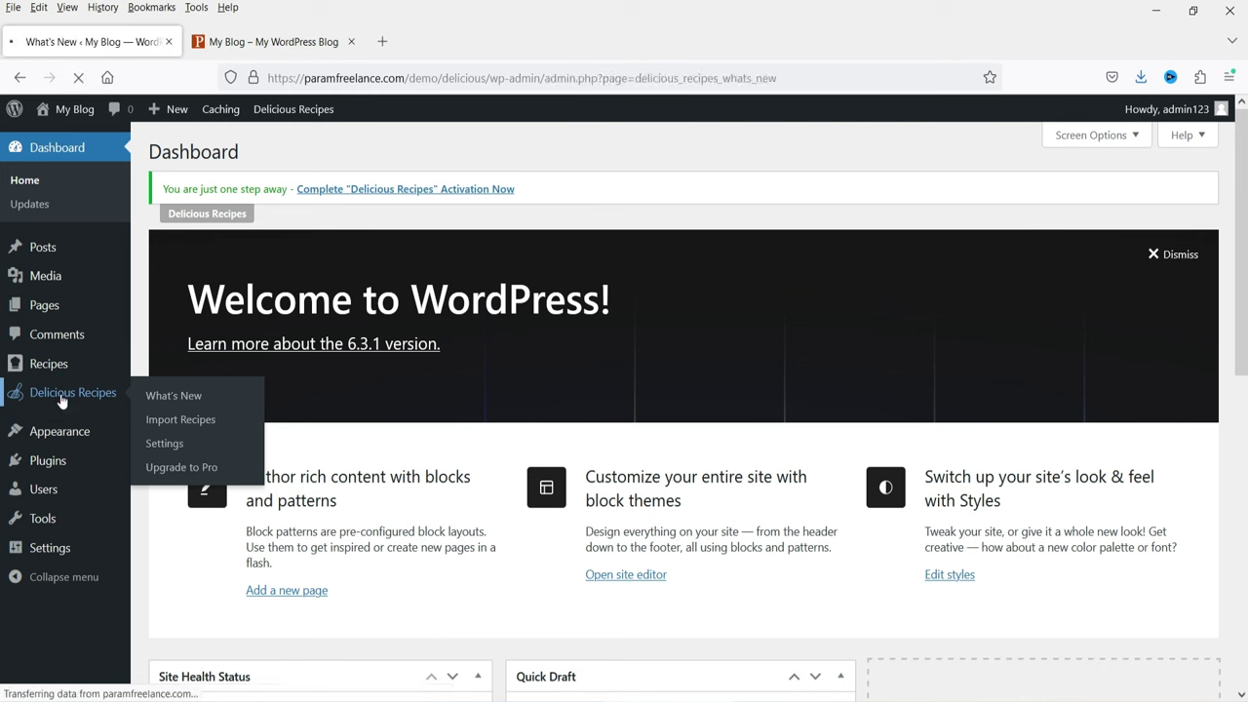
{"action": "scroll", "coordinate": [378, 365], "scroll_direction": "down", "scroll_amount": 6}
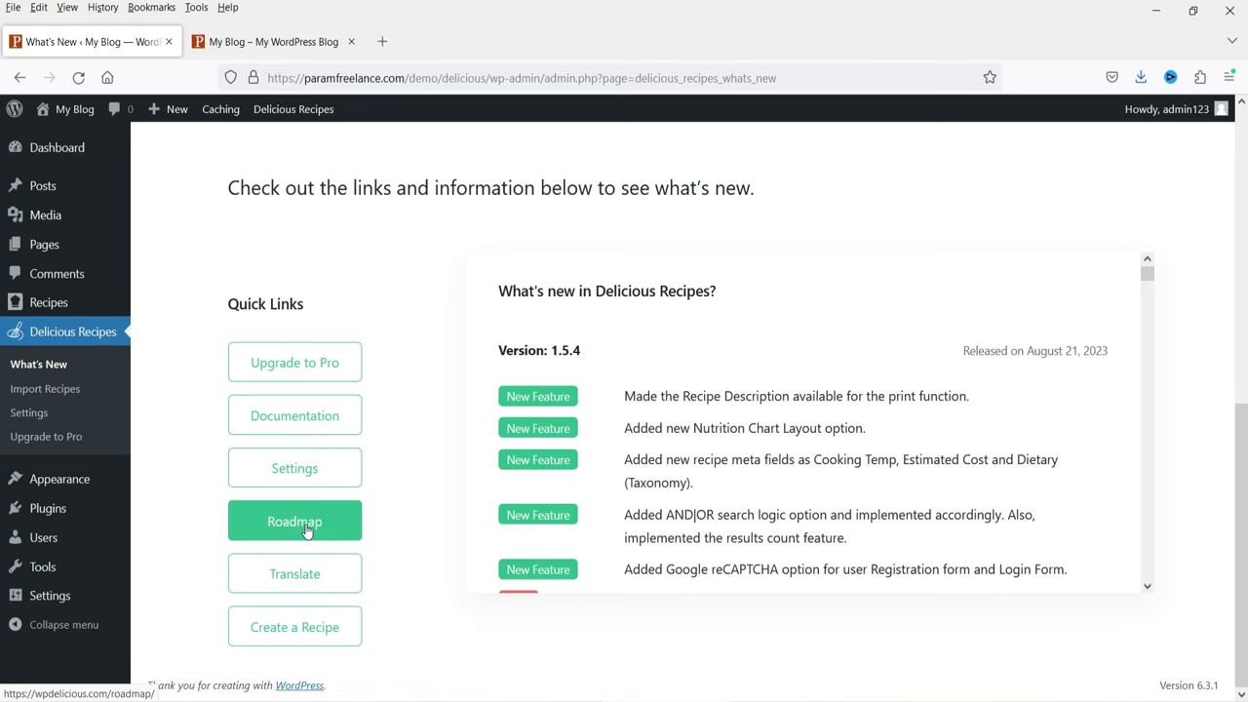
Step: Open the Delicious Recipes global settings, skip the update notification opt-in and review the General Settings
{"action": "left_click", "coordinate": [29, 414]}
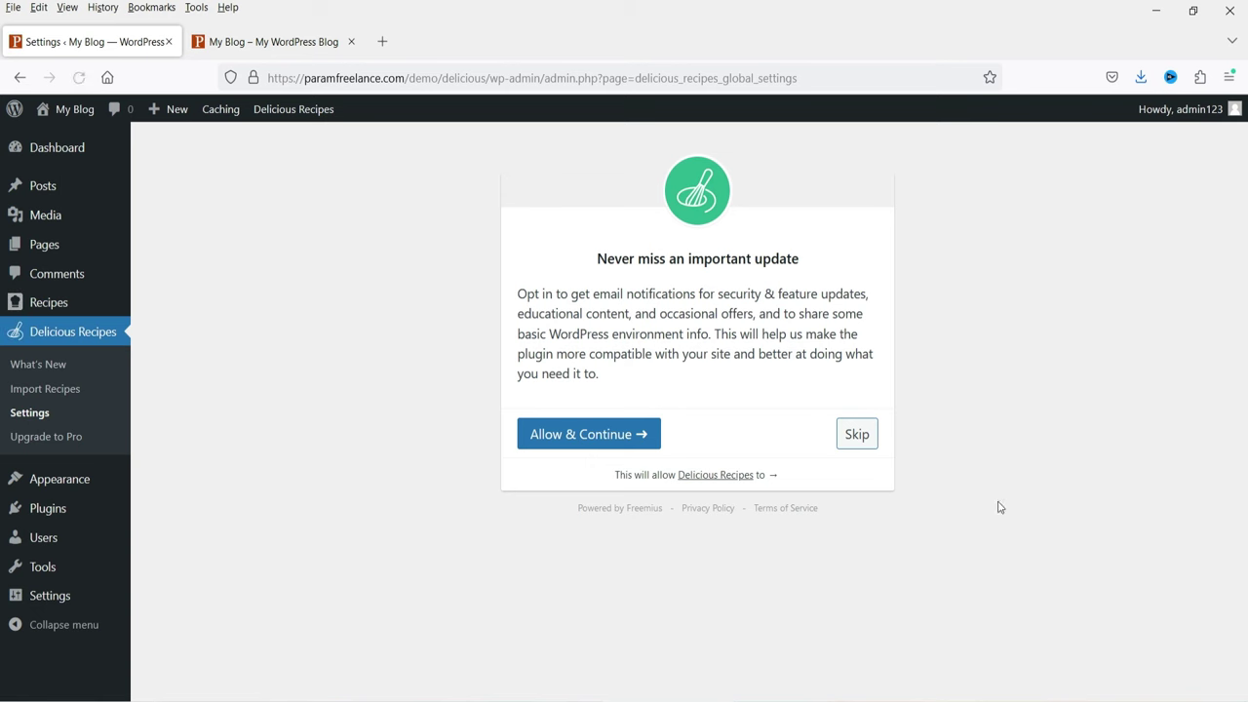
{"action": "left_click", "coordinate": [854, 434]}
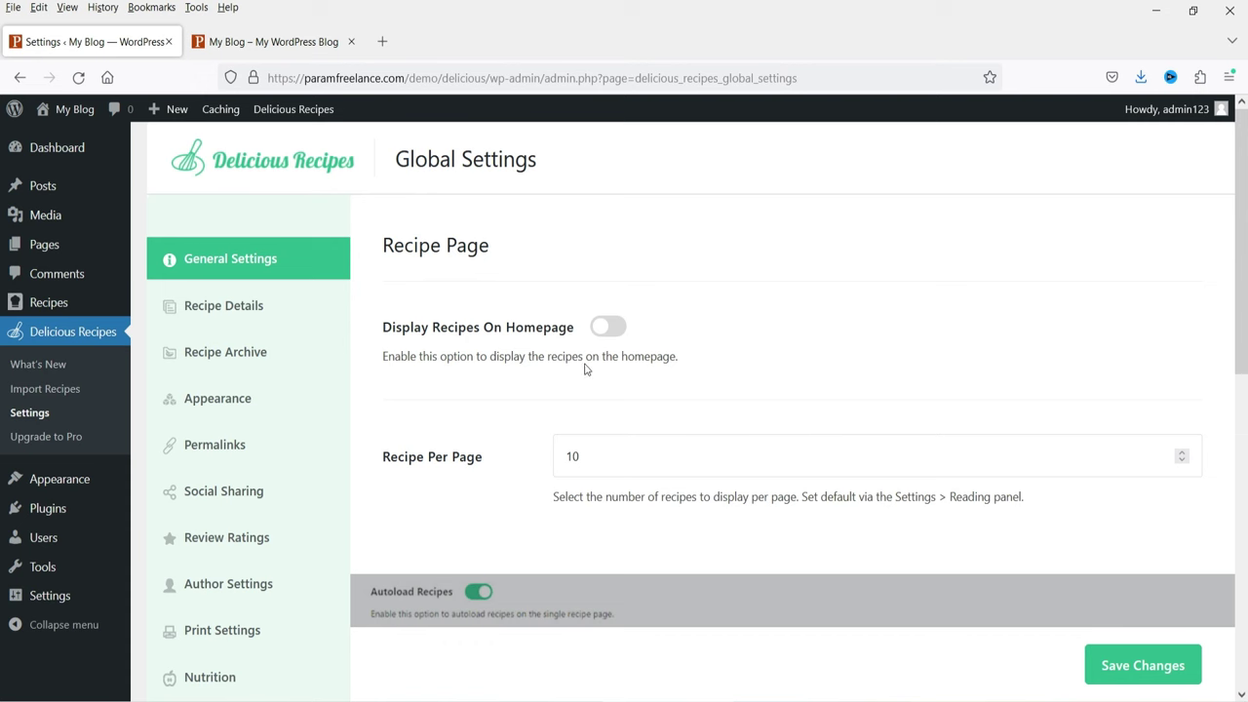
{"action": "scroll", "coordinate": [664, 343], "scroll_direction": "down", "scroll_amount": 2}
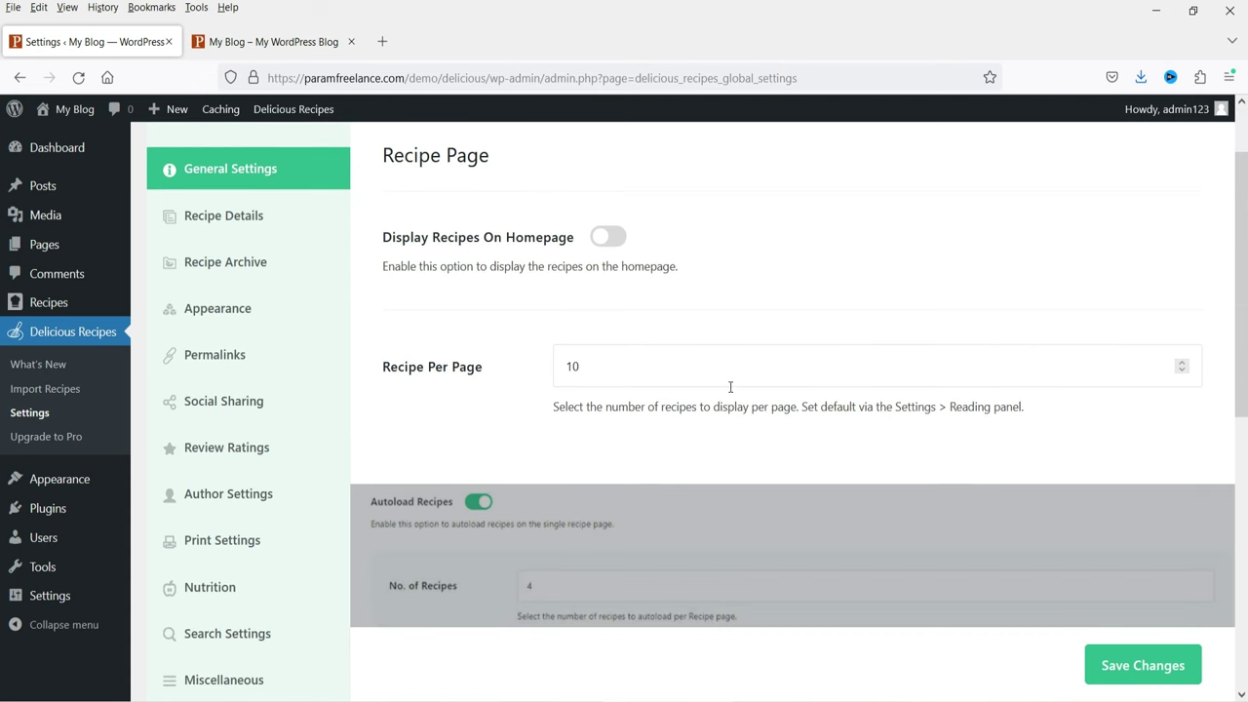
{"action": "scroll", "coordinate": [626, 400], "scroll_direction": "down", "scroll_amount": 6}
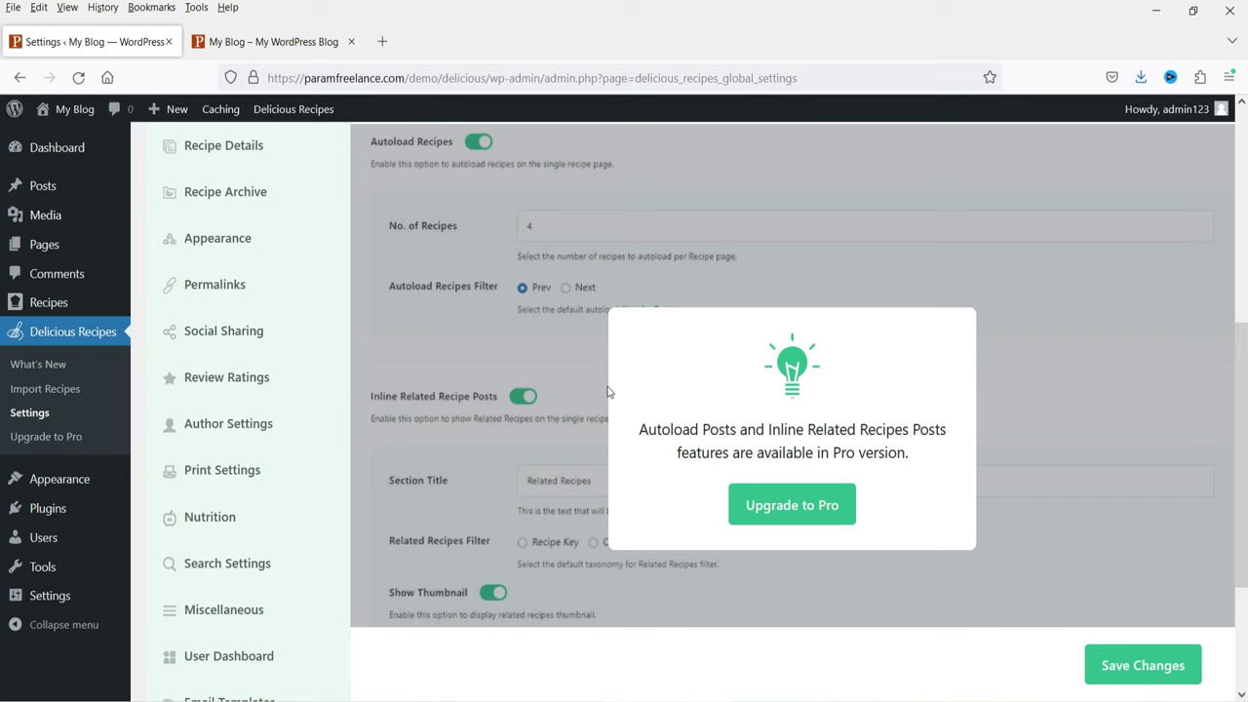
{"action": "scroll", "coordinate": [610, 393], "scroll_direction": "up", "scroll_amount": 3}
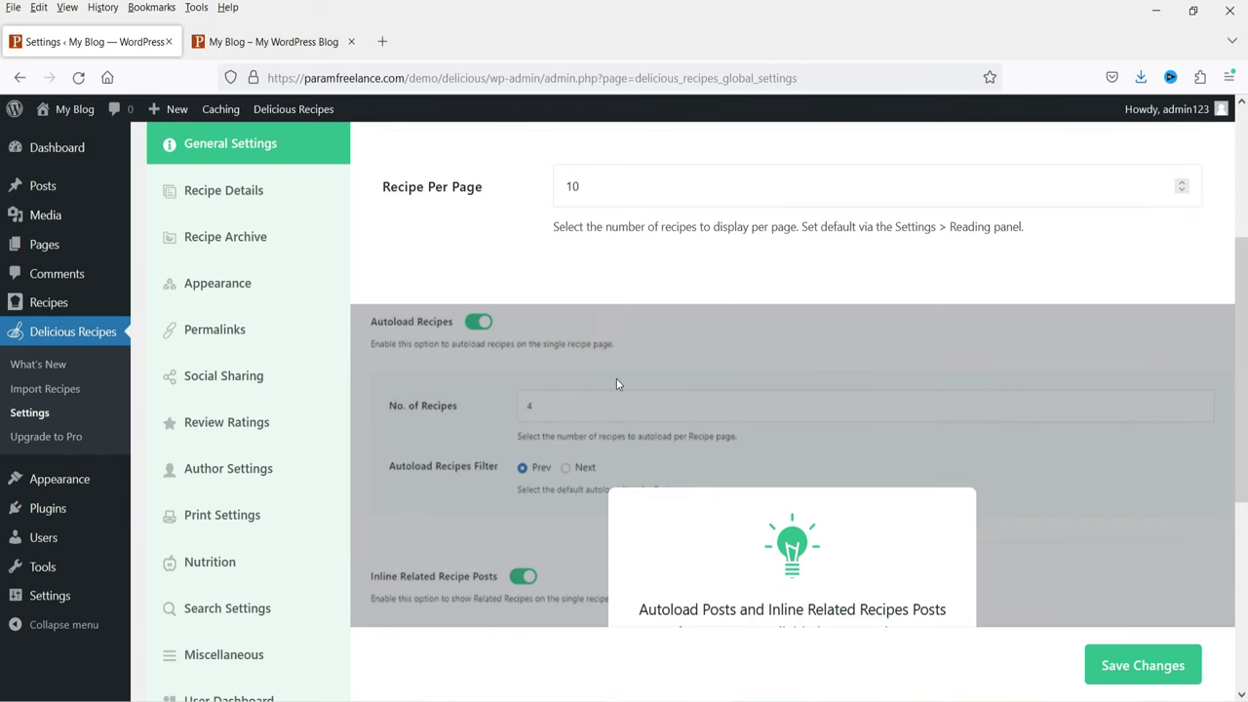
{"action": "scroll", "coordinate": [624, 384], "scroll_direction": "down", "scroll_amount": 2}
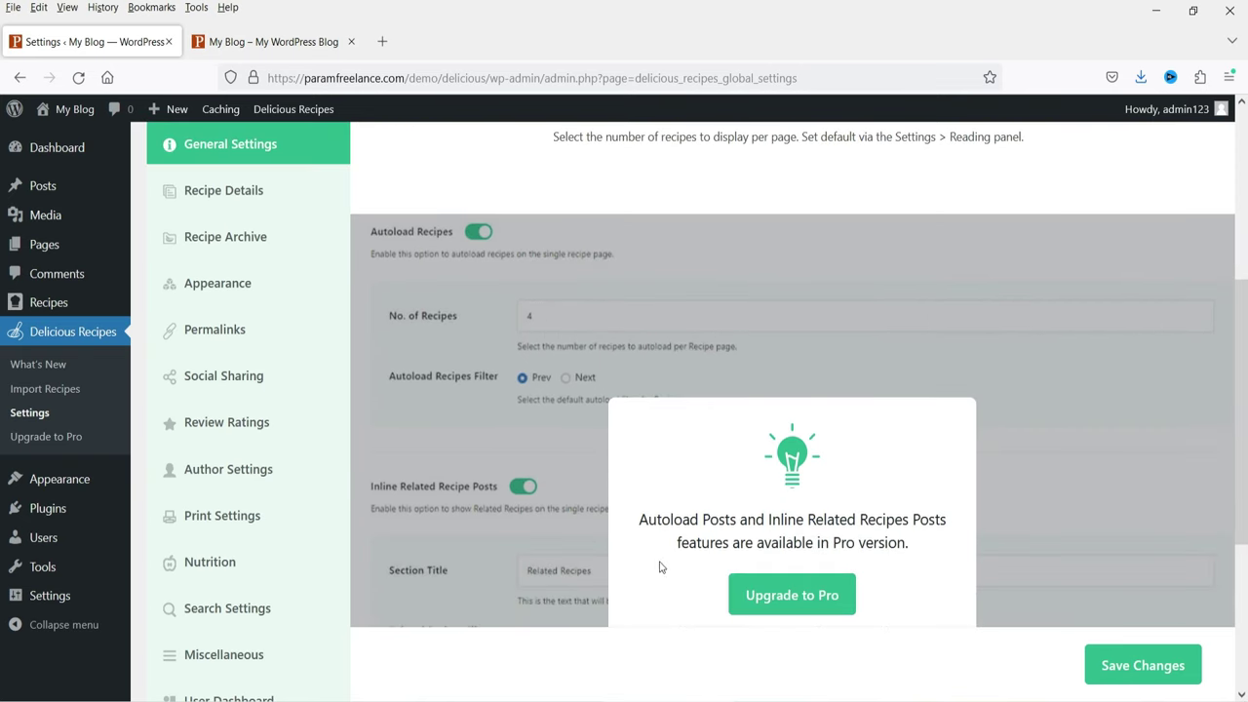
Step: Review the Recipe Details settings down to Global Recipe Toggles, and check the Import Recipes page
{"action": "left_click", "coordinate": [219, 190]}
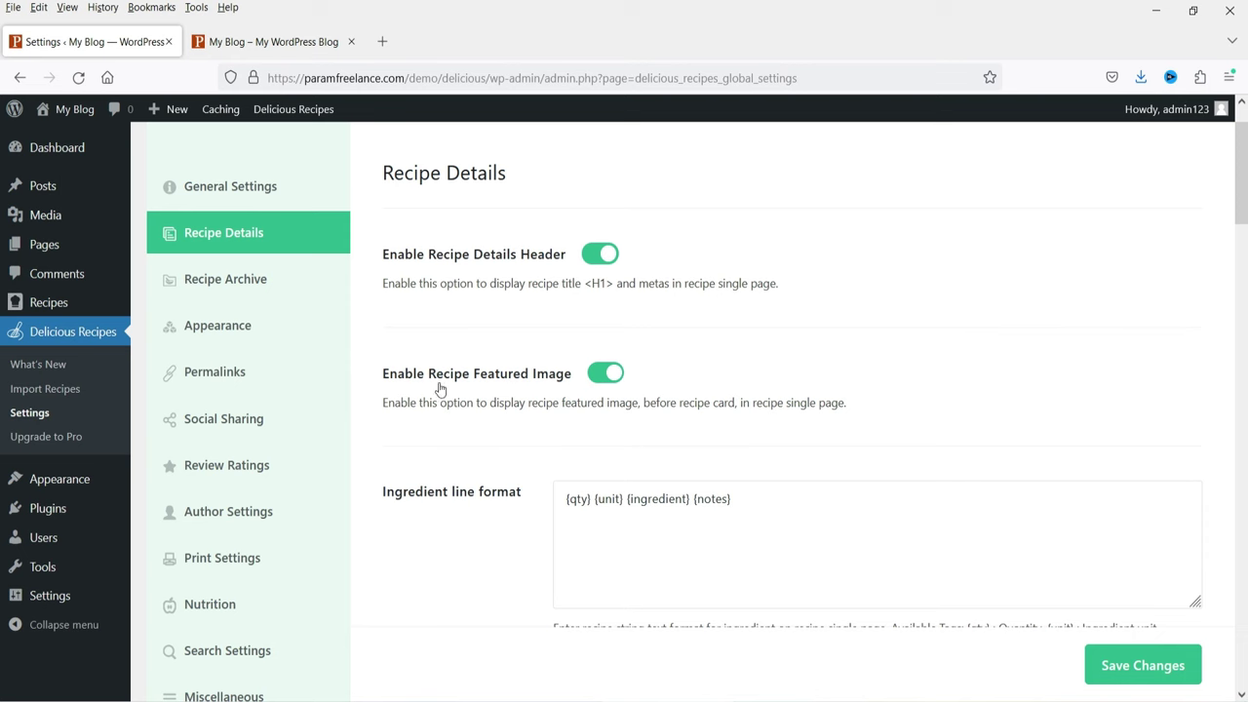
{"action": "scroll", "coordinate": [791, 363], "scroll_direction": "down", "scroll_amount": 5}
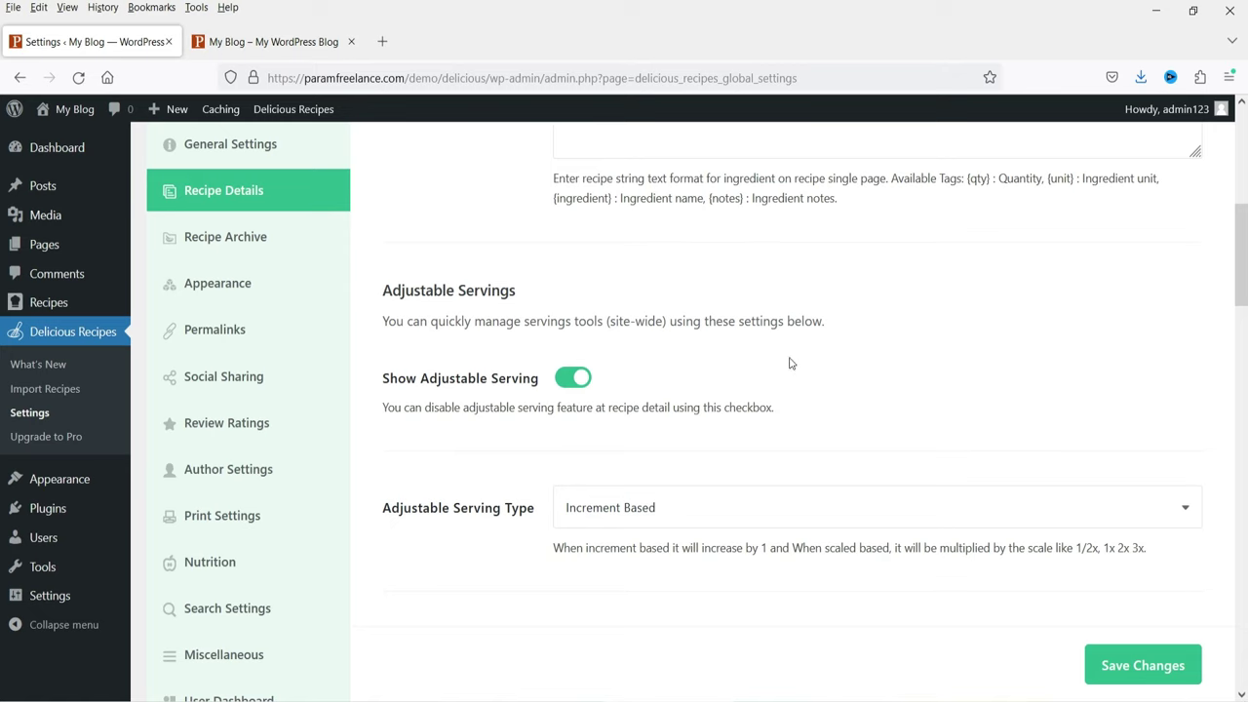
{"action": "scroll", "coordinate": [791, 363], "scroll_direction": "down", "scroll_amount": 5}
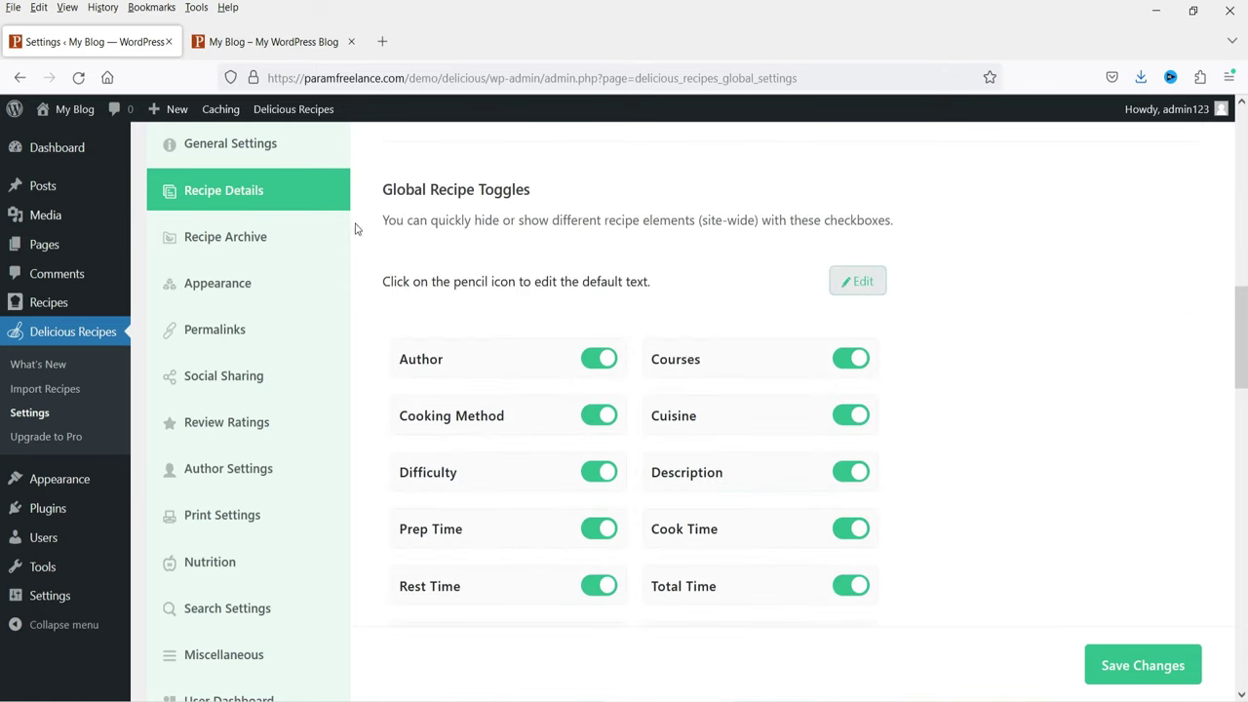
{"action": "left_click", "coordinate": [45, 388]}
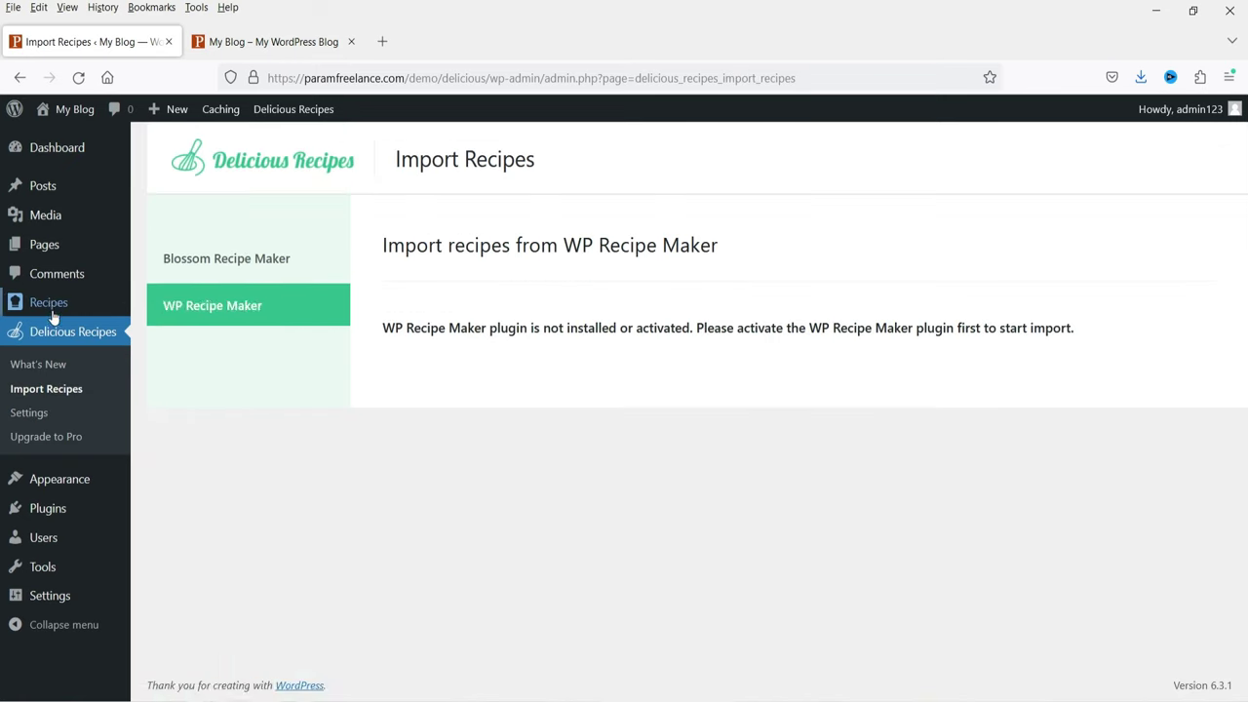
Step: From the recipes list, preview the draft Instant Pot French Toast recipe and read through its recipe card and nutrition facts
{"action": "left_click", "coordinate": [48, 303]}
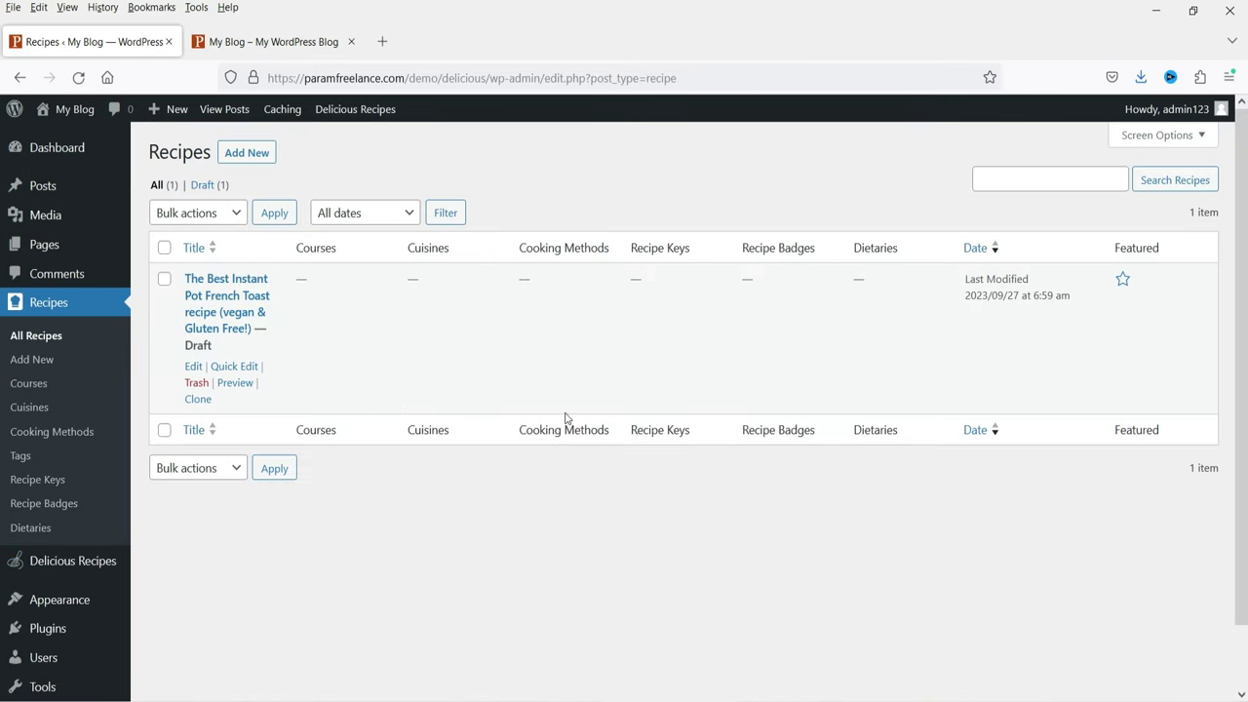
{"action": "left_click", "coordinate": [234, 382]}
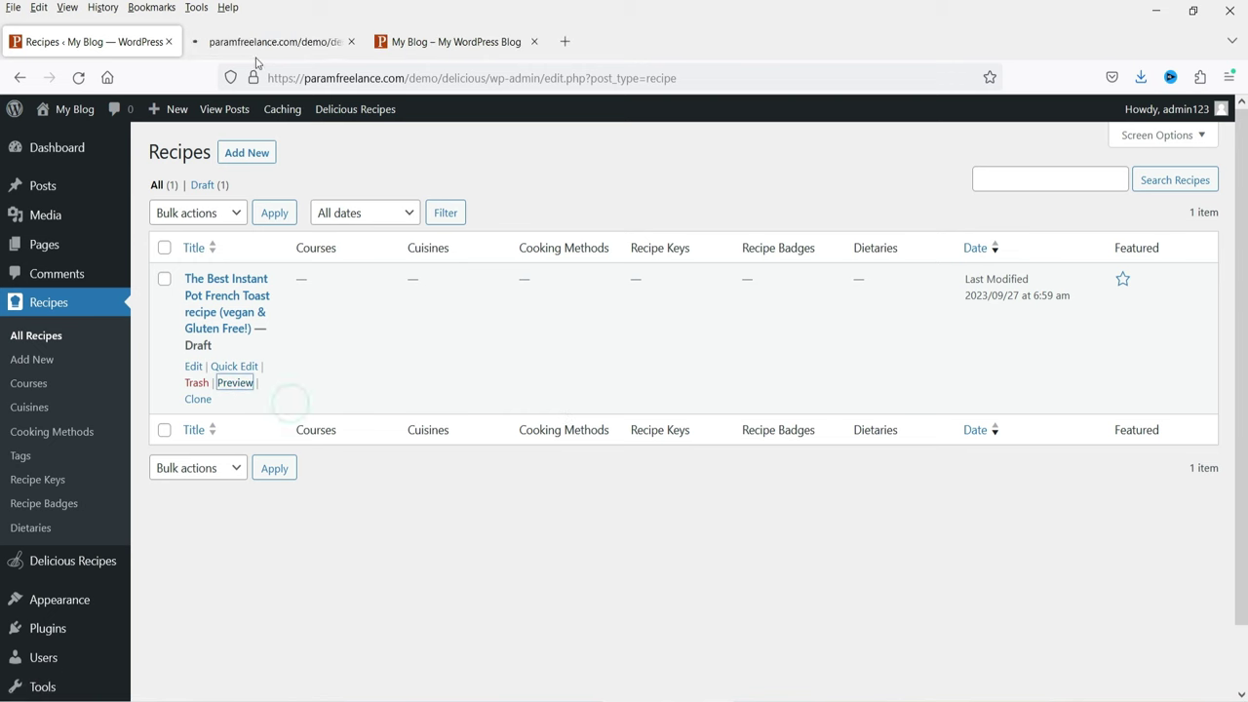
{"action": "scroll", "coordinate": [887, 332], "scroll_direction": "down", "scroll_amount": 10}
{"action": "scroll", "coordinate": [885, 342], "scroll_direction": "down", "scroll_amount": 20}
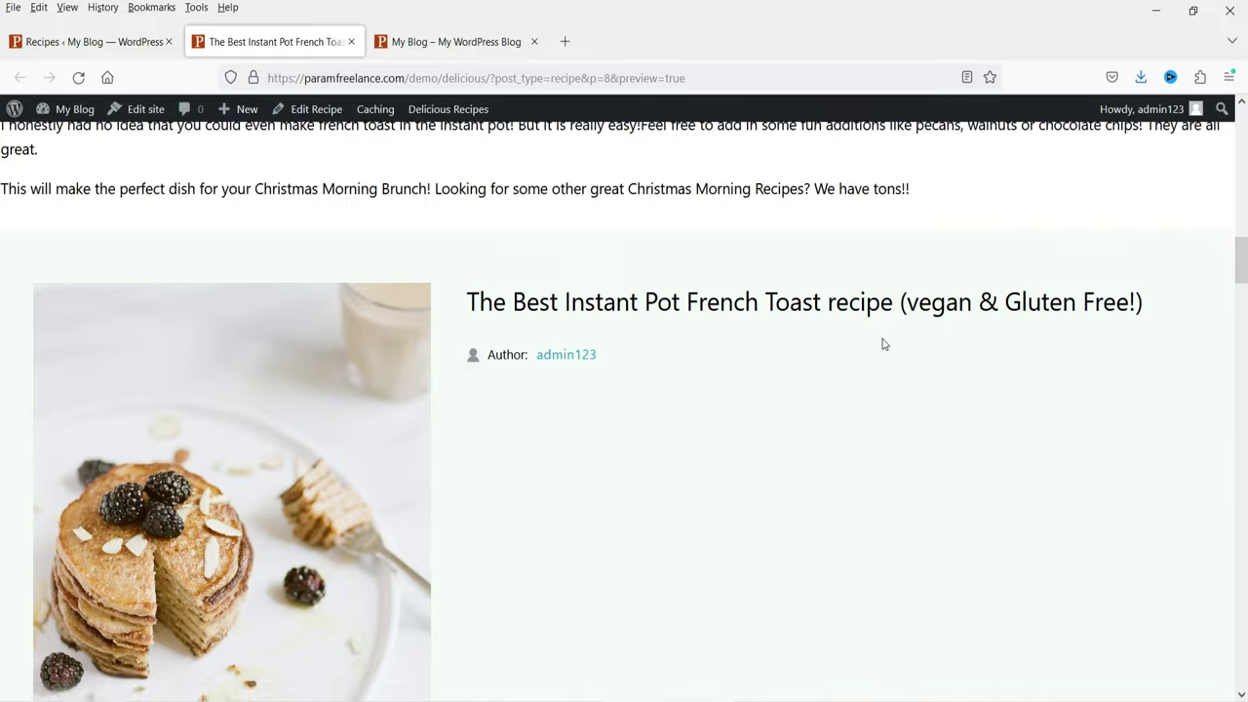
{"action": "scroll", "coordinate": [886, 346], "scroll_direction": "down", "scroll_amount": 15}
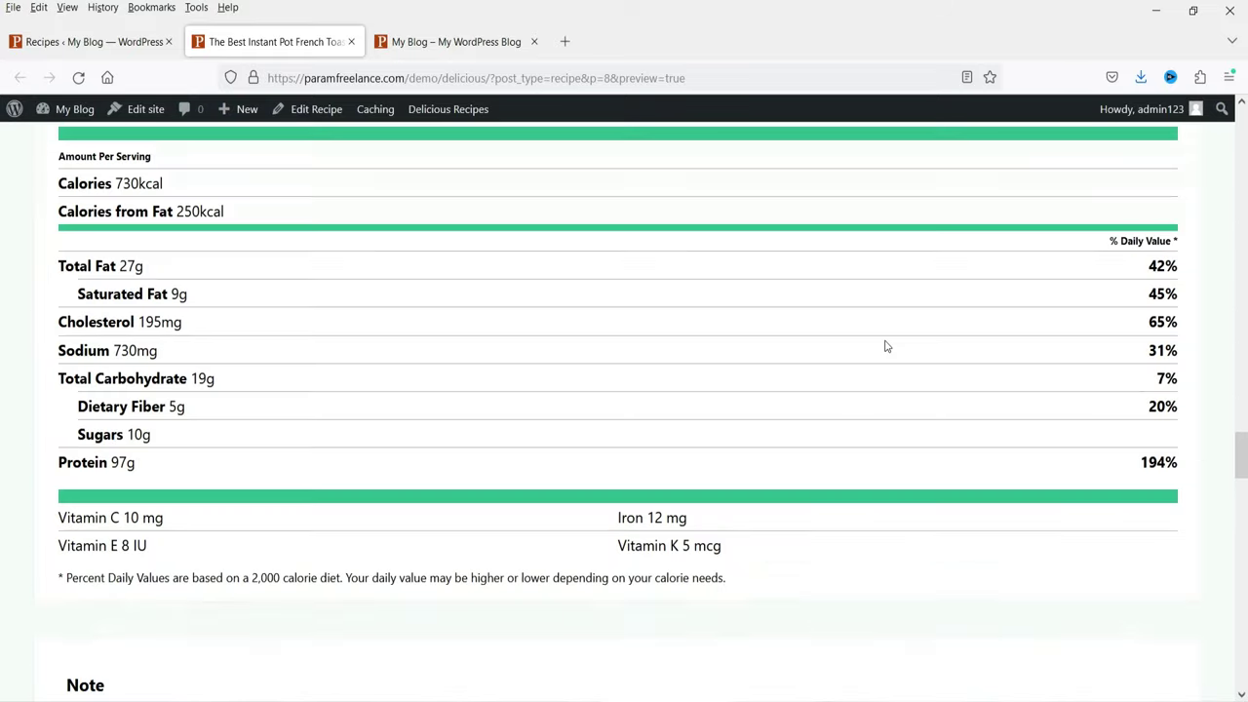
{"action": "scroll", "coordinate": [878, 345], "scroll_direction": "down", "scroll_amount": 8}
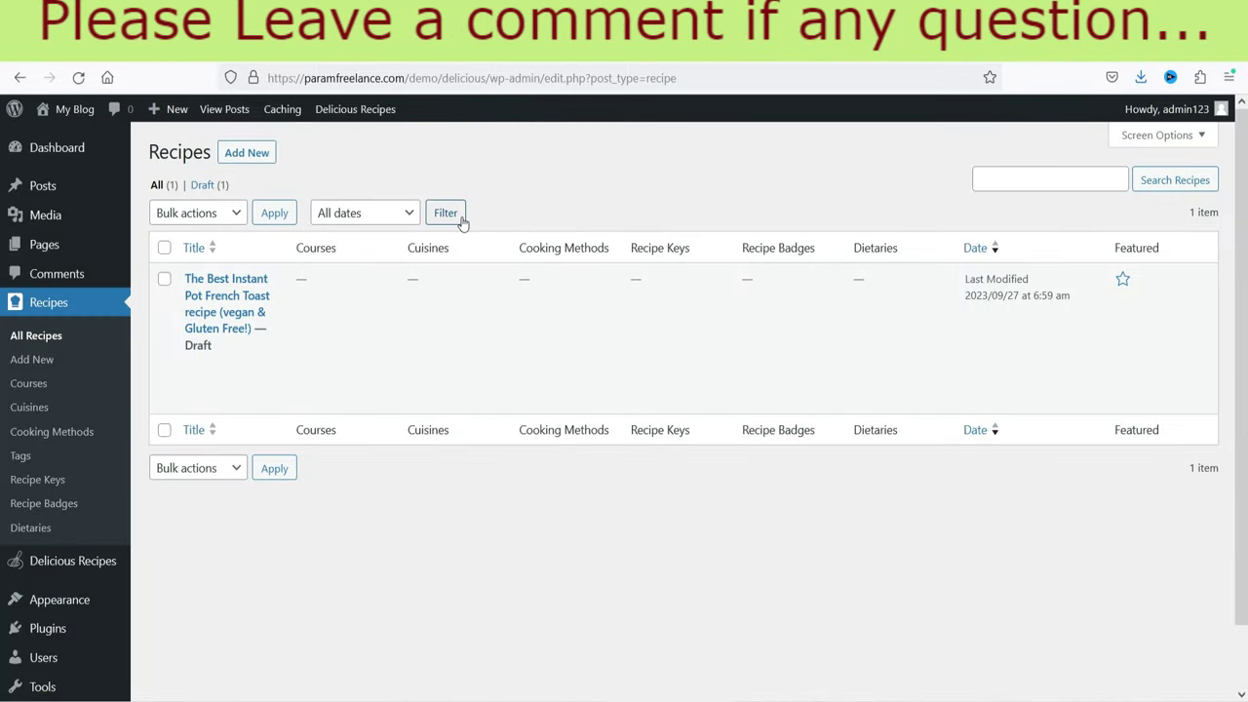
Step: View the details of the installed Delicious Recipes plugin and read the description with its list of compatible themes
{"action": "left_click", "coordinate": [61, 634]}
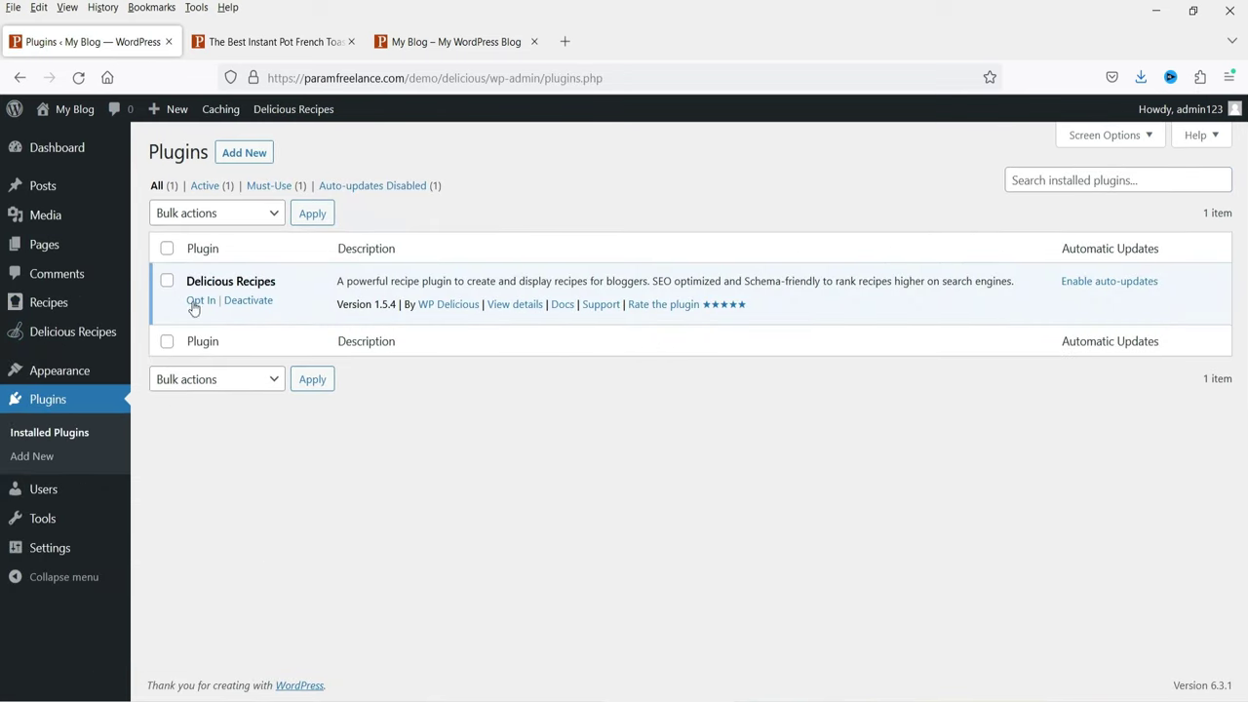
{"action": "left_click", "coordinate": [515, 304]}
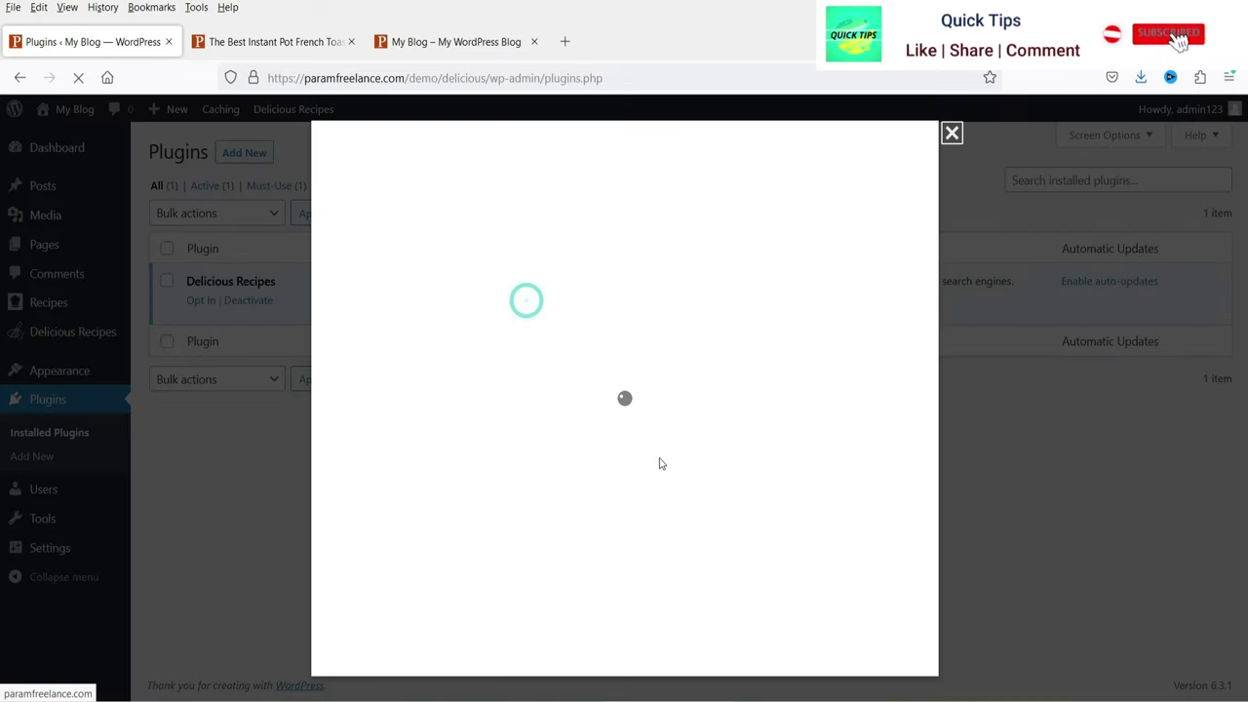
{"action": "scroll", "coordinate": [591, 327], "scroll_direction": "down", "scroll_amount": 2}
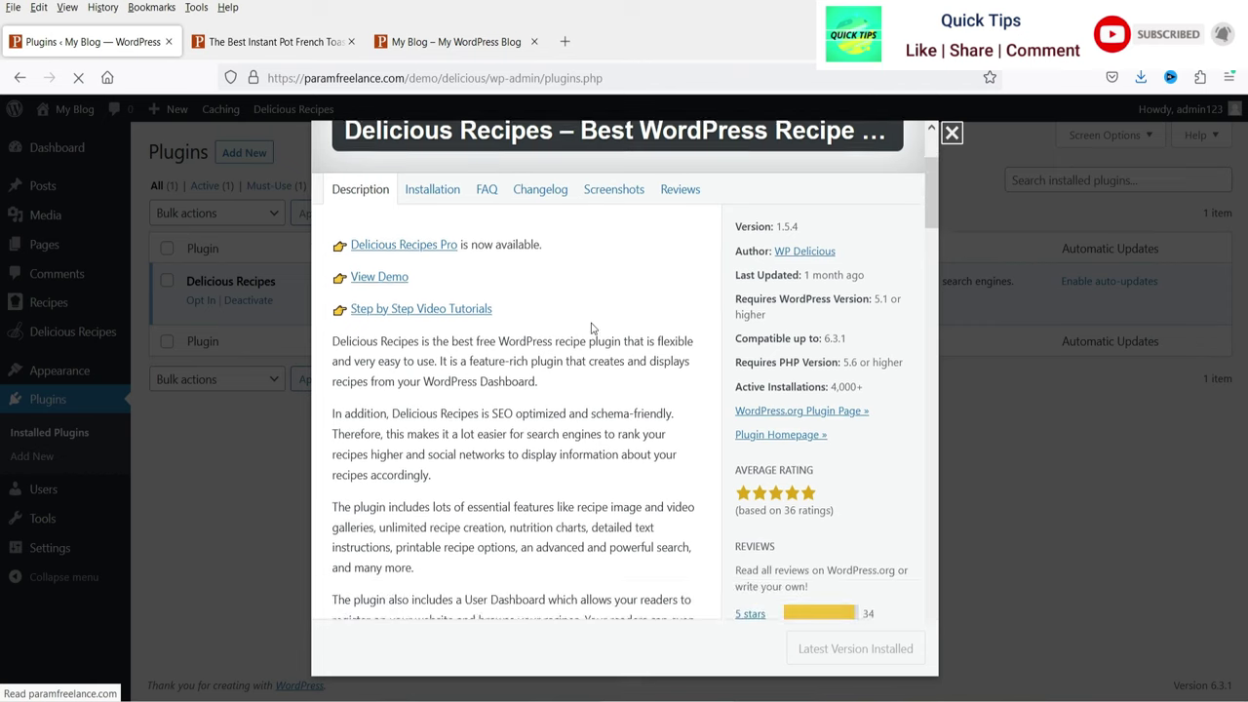
{"action": "scroll", "coordinate": [381, 268], "scroll_direction": "down", "scroll_amount": 6}
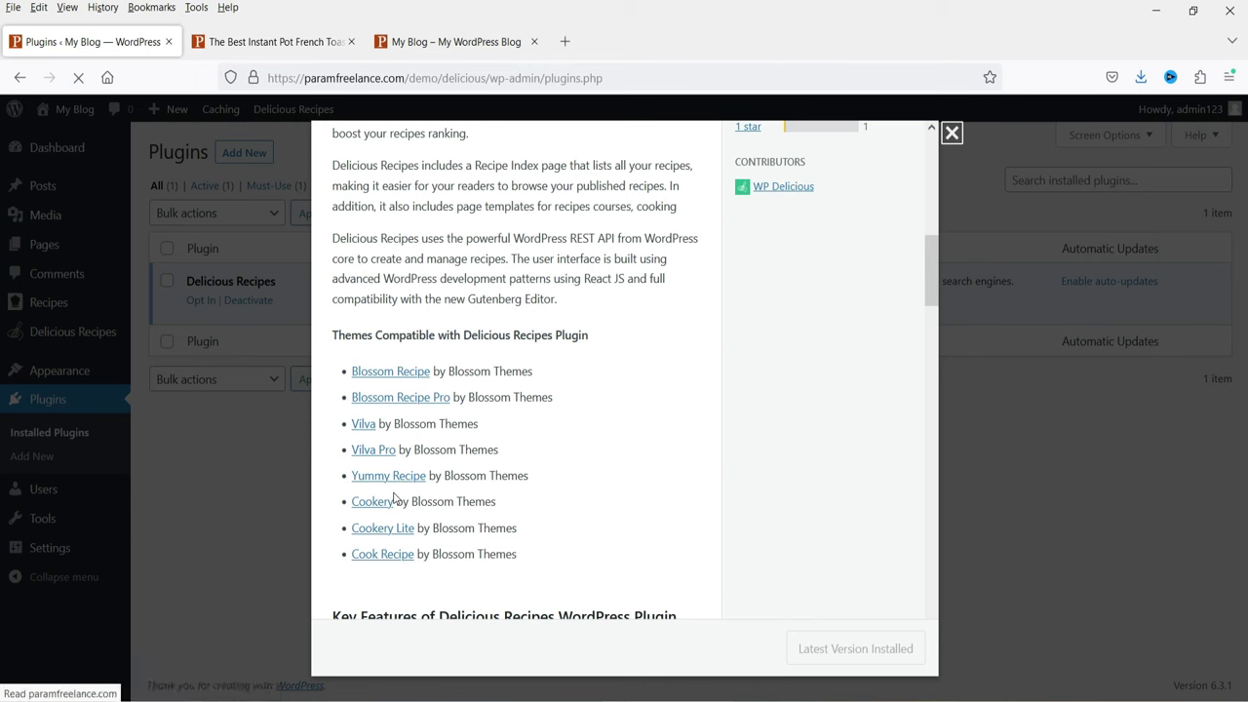
{"action": "scroll", "coordinate": [541, 387], "scroll_direction": "down", "scroll_amount": 4}
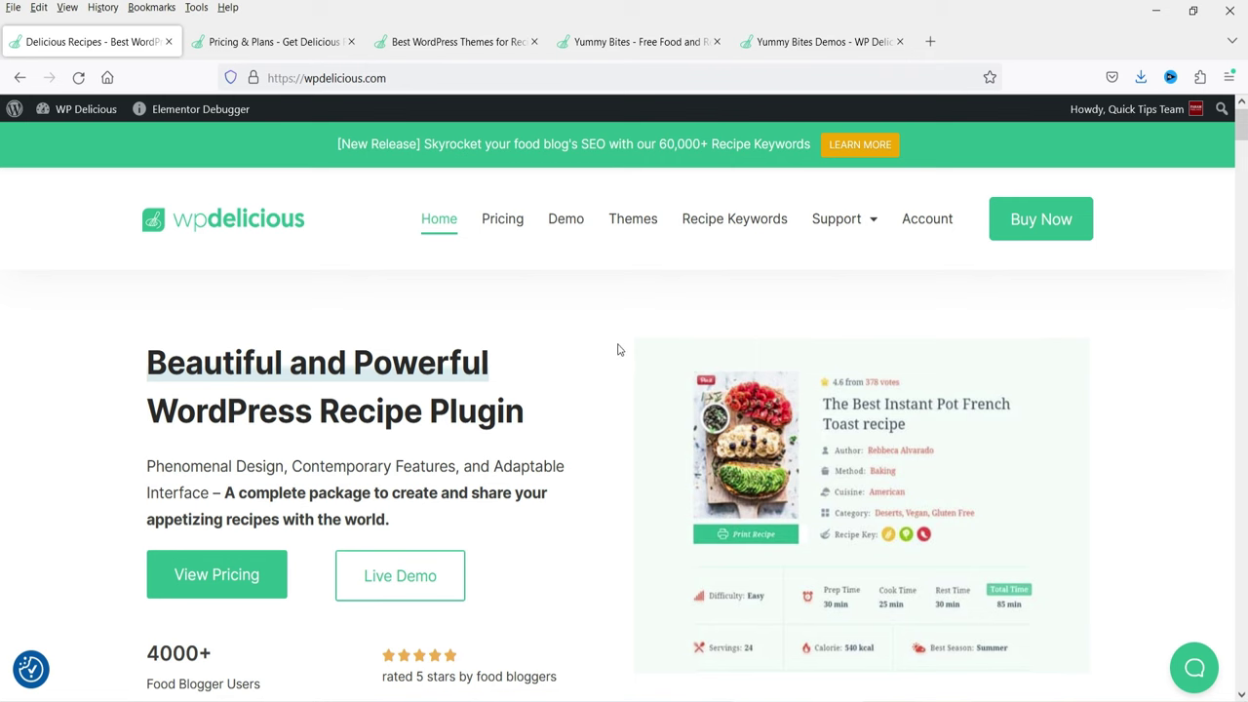
Step: Read the WP Delicious home page from the introduction through the schema, SEO and Beautiful Recipe Card sections
{"action": "scroll", "coordinate": [557, 390], "scroll_direction": "down", "scroll_amount": 3}
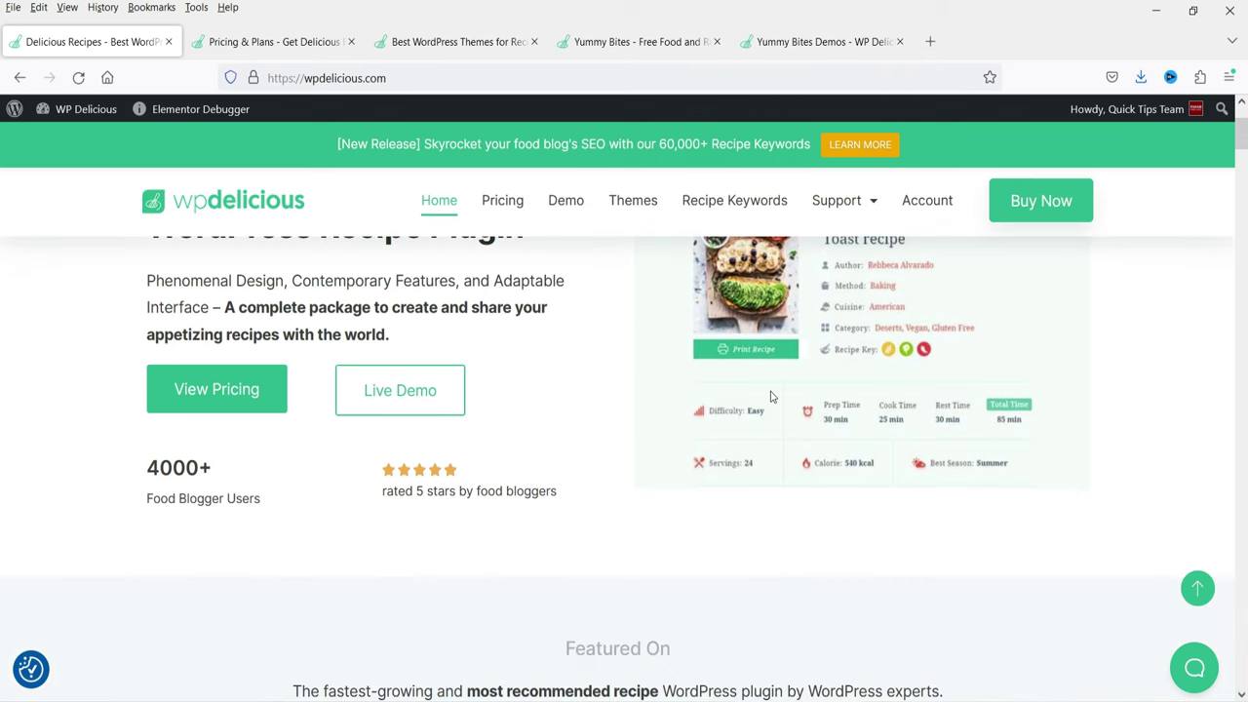
{"action": "scroll", "coordinate": [639, 418], "scroll_direction": "down", "scroll_amount": 5}
{"action": "scroll", "coordinate": [643, 408], "scroll_direction": "down", "scroll_amount": 4}
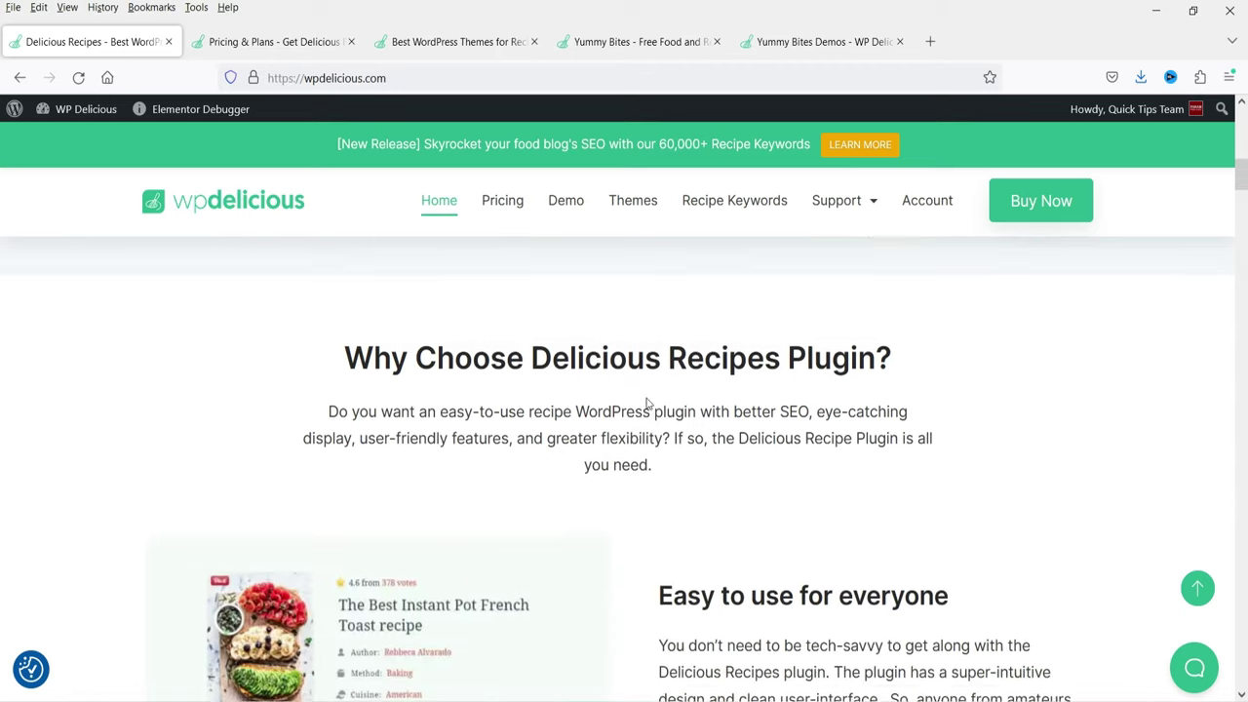
{"action": "scroll", "coordinate": [966, 381], "scroll_direction": "down", "scroll_amount": 2}
{"action": "scroll", "coordinate": [951, 381], "scroll_direction": "down", "scroll_amount": 3}
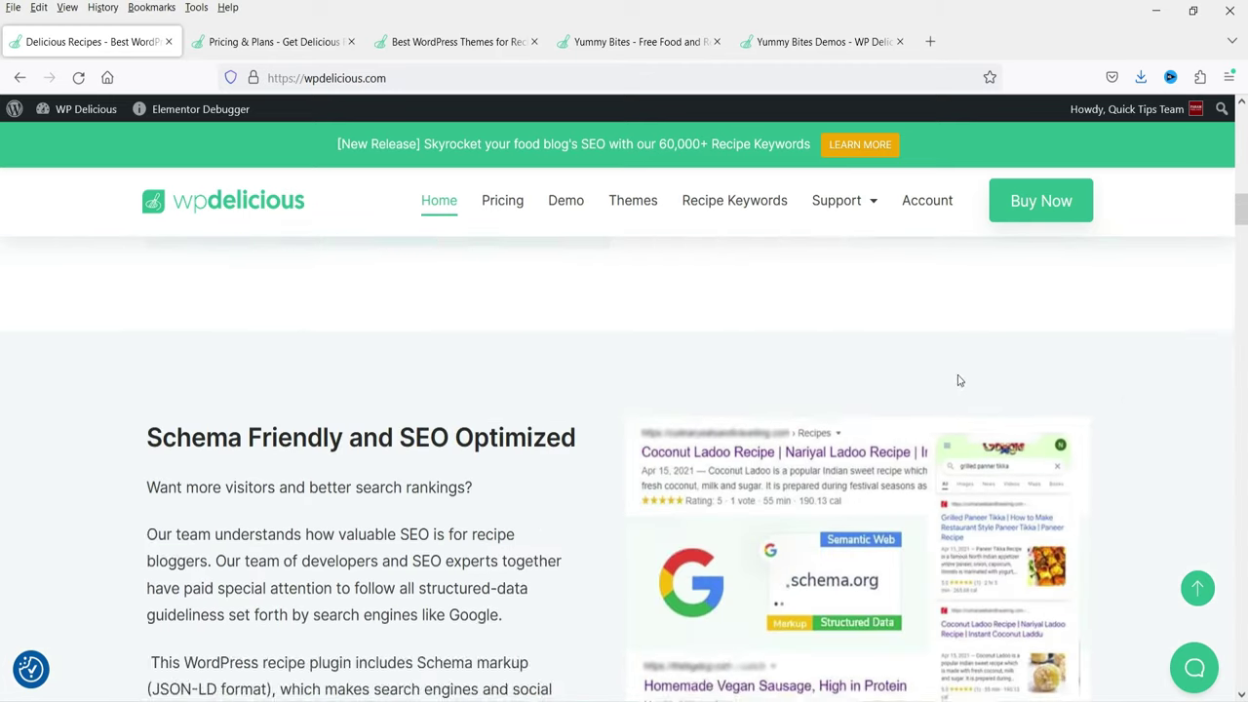
{"action": "scroll", "coordinate": [481, 301], "scroll_direction": "down", "scroll_amount": 2}
{"action": "scroll", "coordinate": [395, 361], "scroll_direction": "down", "scroll_amount": 1}
{"action": "scroll", "coordinate": [423, 360], "scroll_direction": "down", "scroll_amount": 3}
{"action": "scroll", "coordinate": [785, 361], "scroll_direction": "down", "scroll_amount": 5}
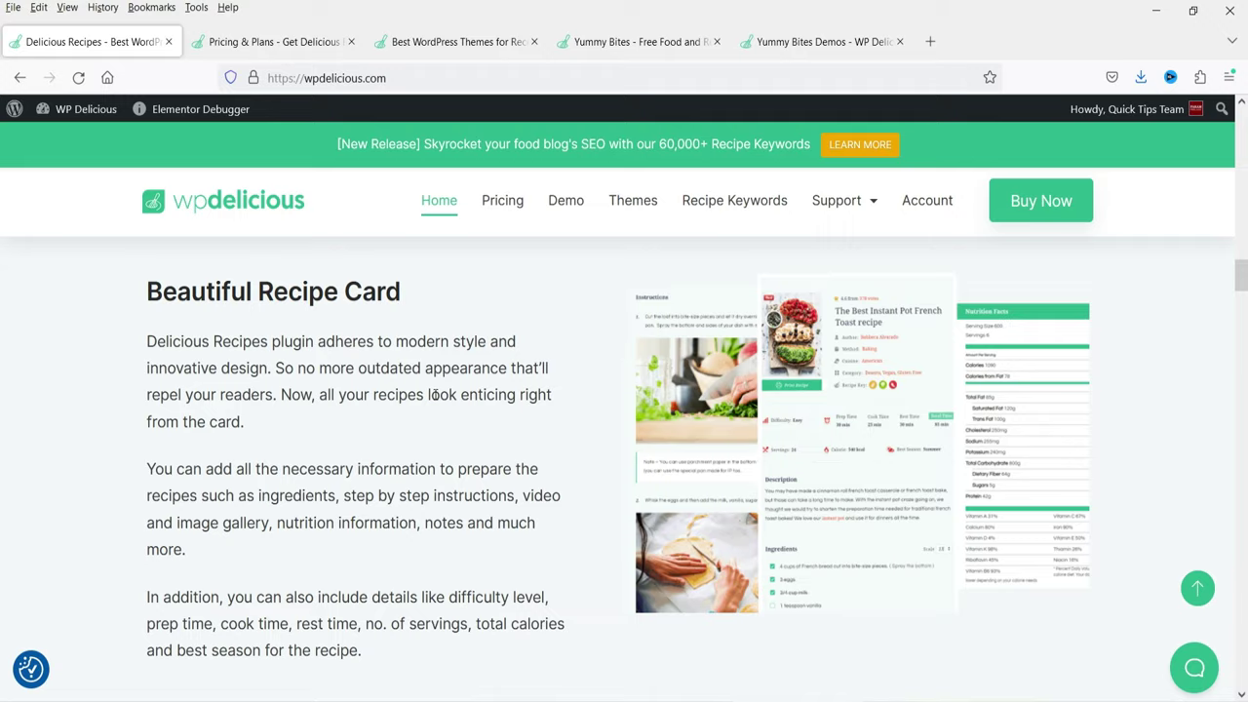
Step: Review the Front End Recipe Submission, Analytics Dashboard and Pinterest sections of the home page, and return to its beginning
{"action": "scroll", "coordinate": [435, 392], "scroll_direction": "down", "scroll_amount": 5}
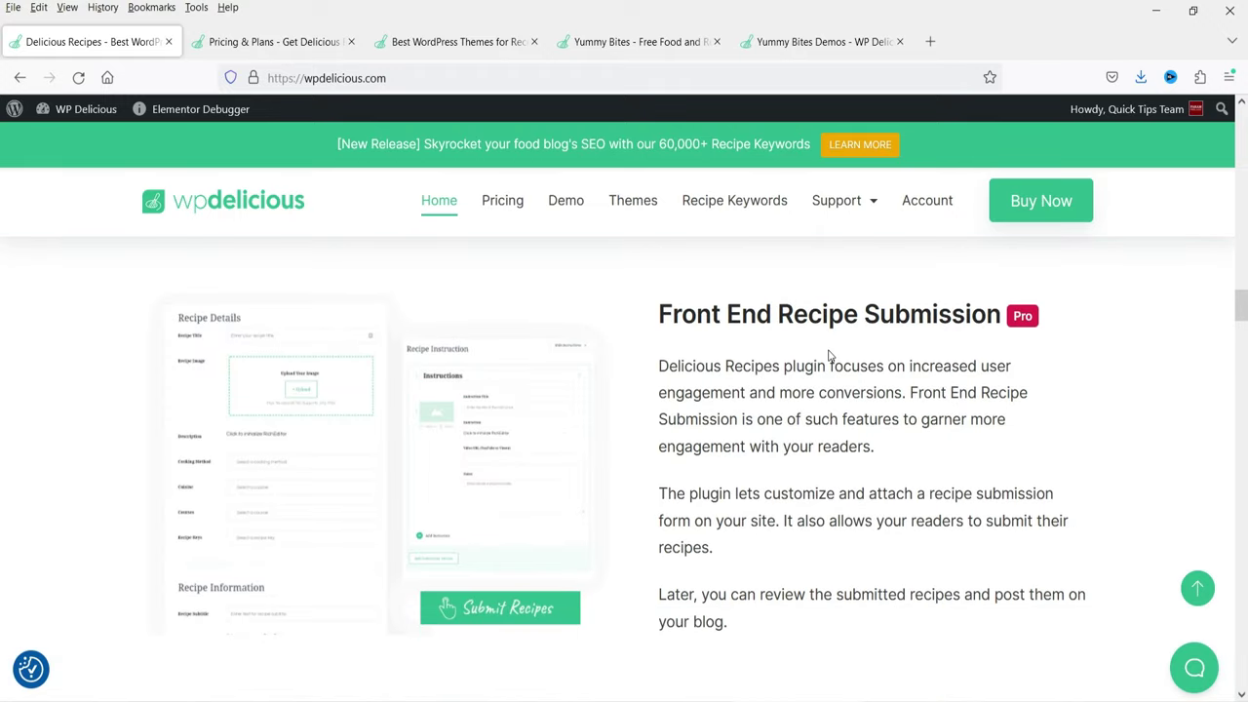
{"action": "scroll", "coordinate": [830, 359], "scroll_direction": "down", "scroll_amount": 5}
{"action": "scroll", "coordinate": [354, 351], "scroll_direction": "down", "scroll_amount": 15}
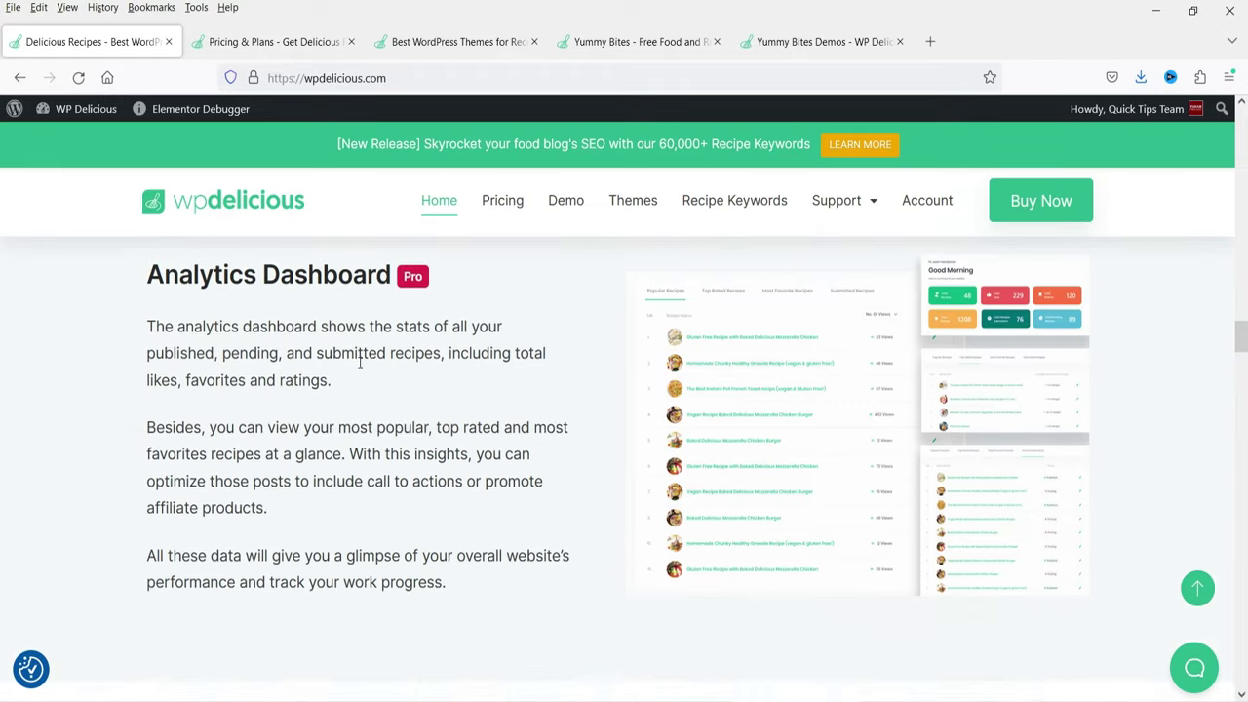
{"action": "scroll", "coordinate": [1015, 403], "scroll_direction": "down", "scroll_amount": 5}
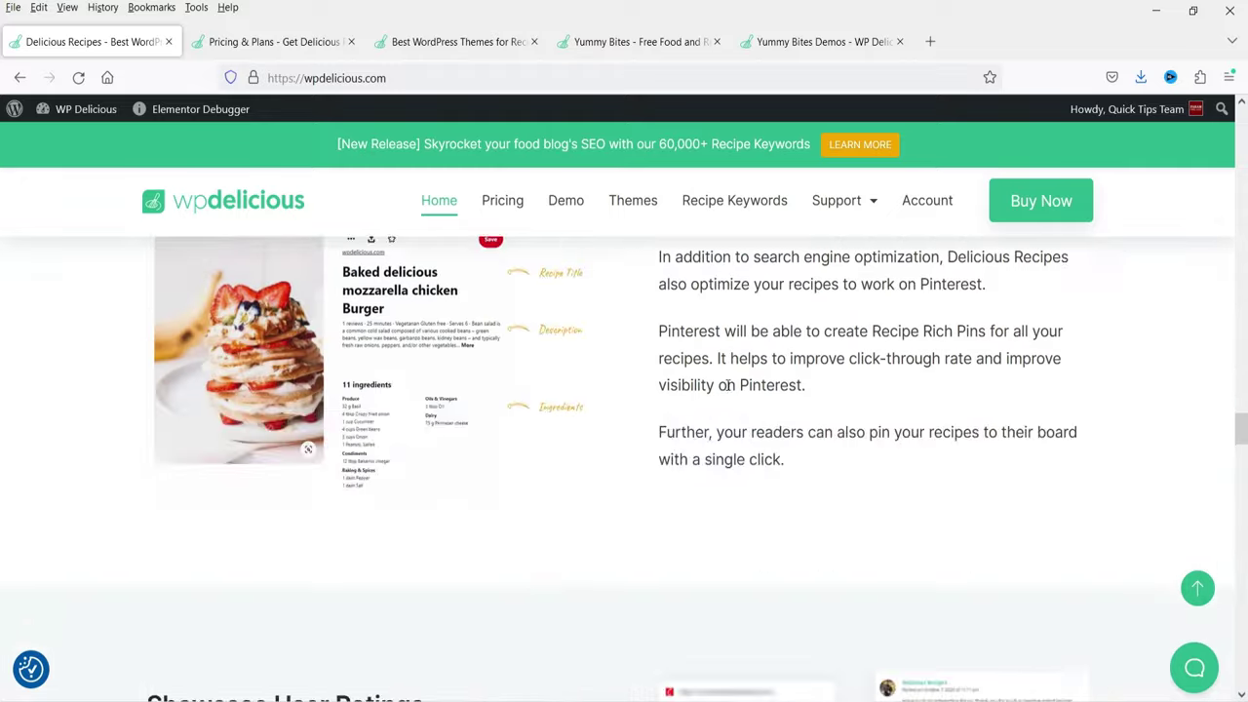
{"action": "scroll", "coordinate": [710, 392], "scroll_direction": "up", "scroll_amount": 3}
{"action": "scroll", "coordinate": [1021, 462], "scroll_direction": "down", "scroll_amount": 4}
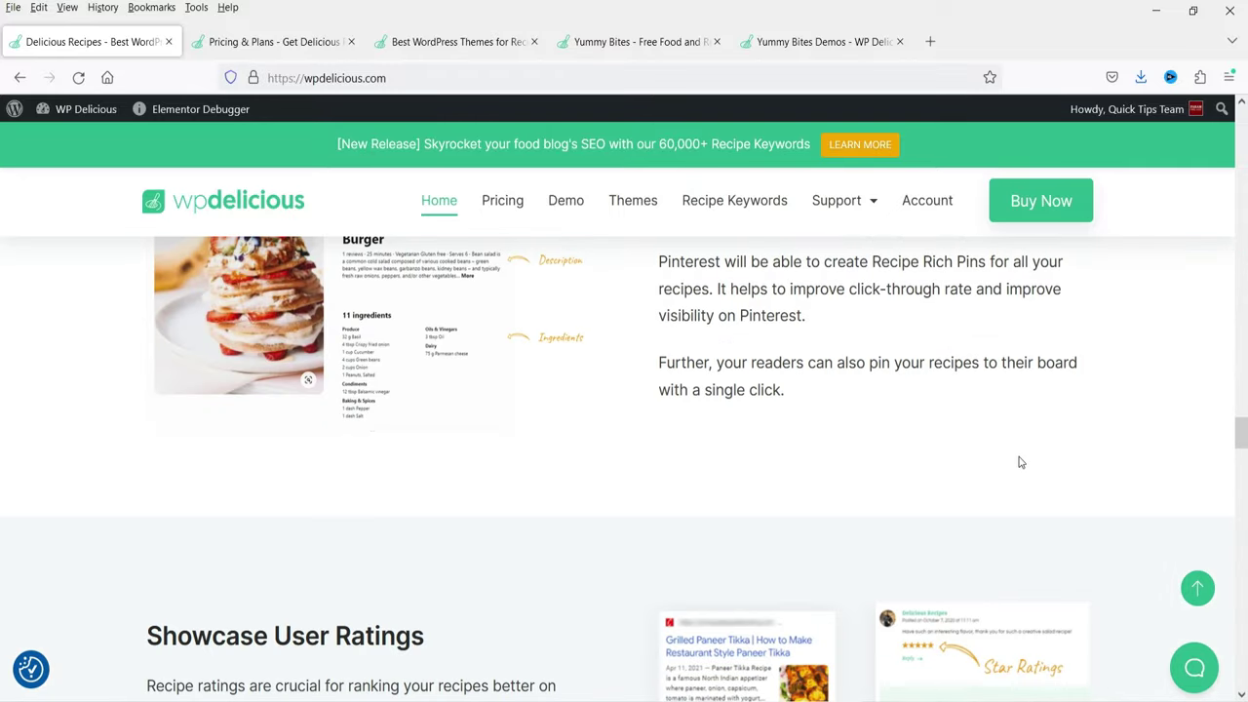
{"action": "key", "text": "Home"}
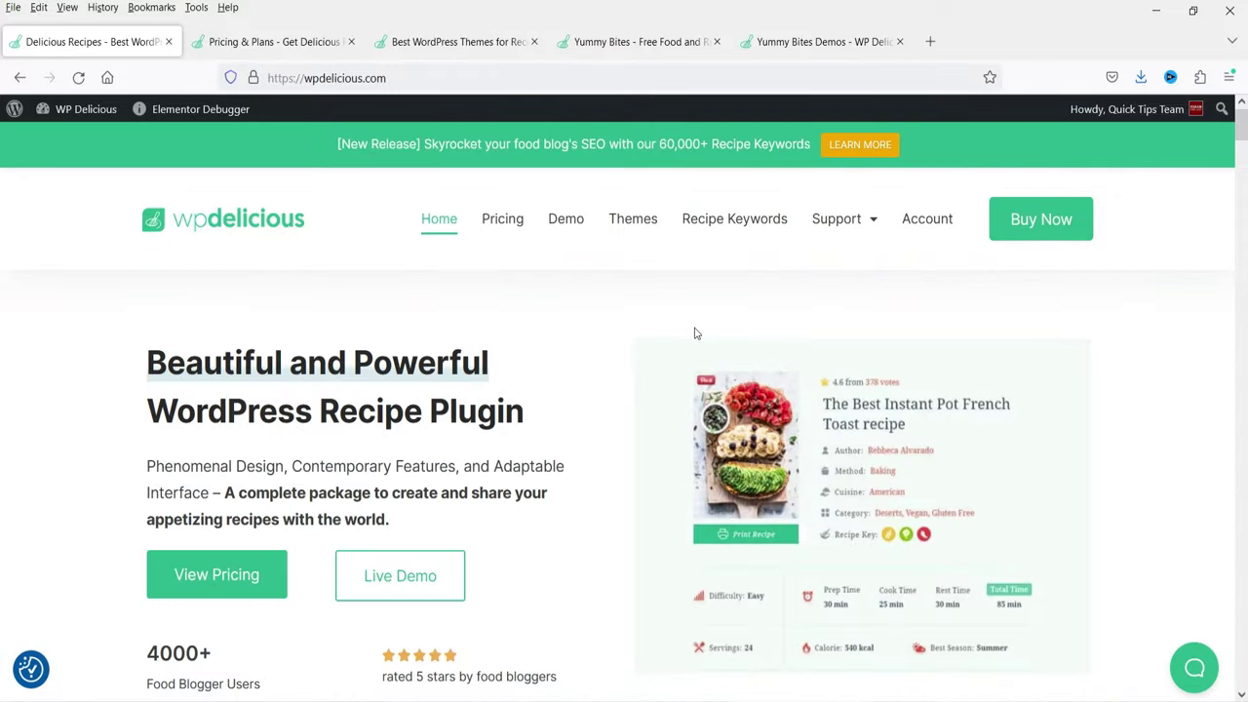
Step: Open the Pricing & Plans page and compare the Free, 1 Year and Lifetime plans, including the 1 Year plan's usage duration
{"action": "left_click", "coordinate": [264, 42]}
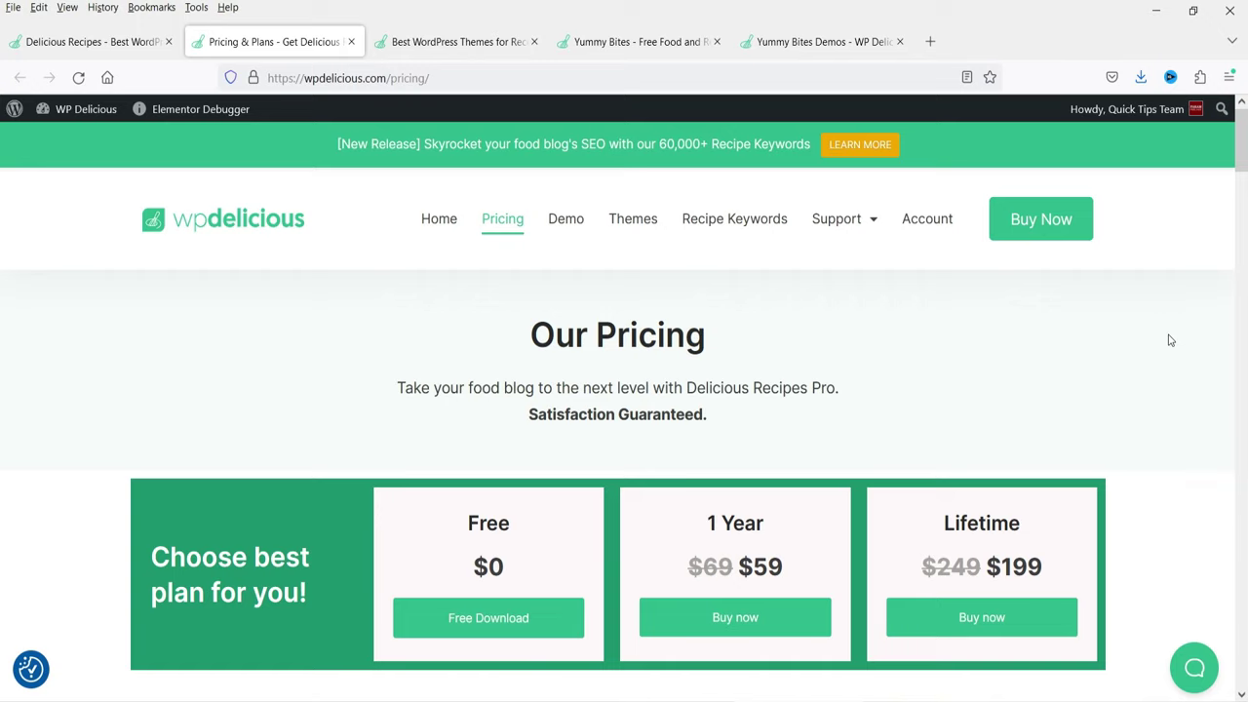
{"action": "scroll", "coordinate": [1170, 340], "scroll_direction": "down", "scroll_amount": 3}
{"action": "scroll", "coordinate": [674, 546], "scroll_direction": "up", "scroll_amount": 2}
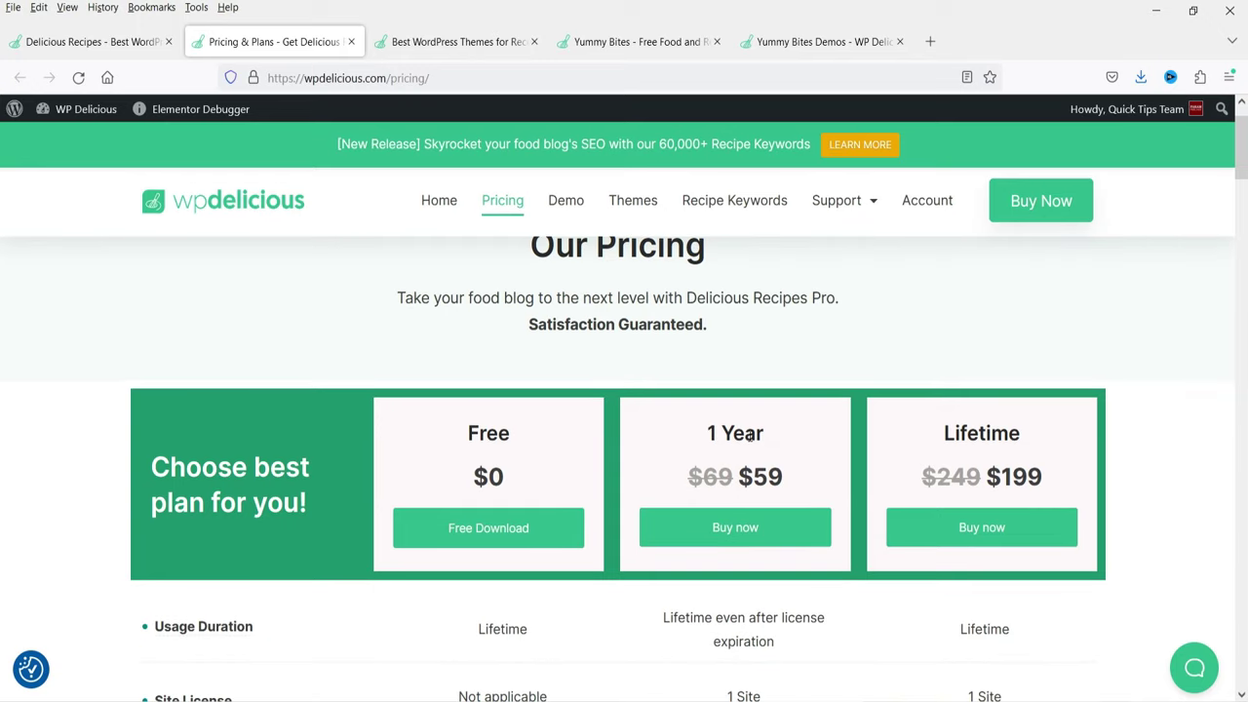
{"action": "scroll", "coordinate": [749, 438], "scroll_direction": "down", "scroll_amount": 2}
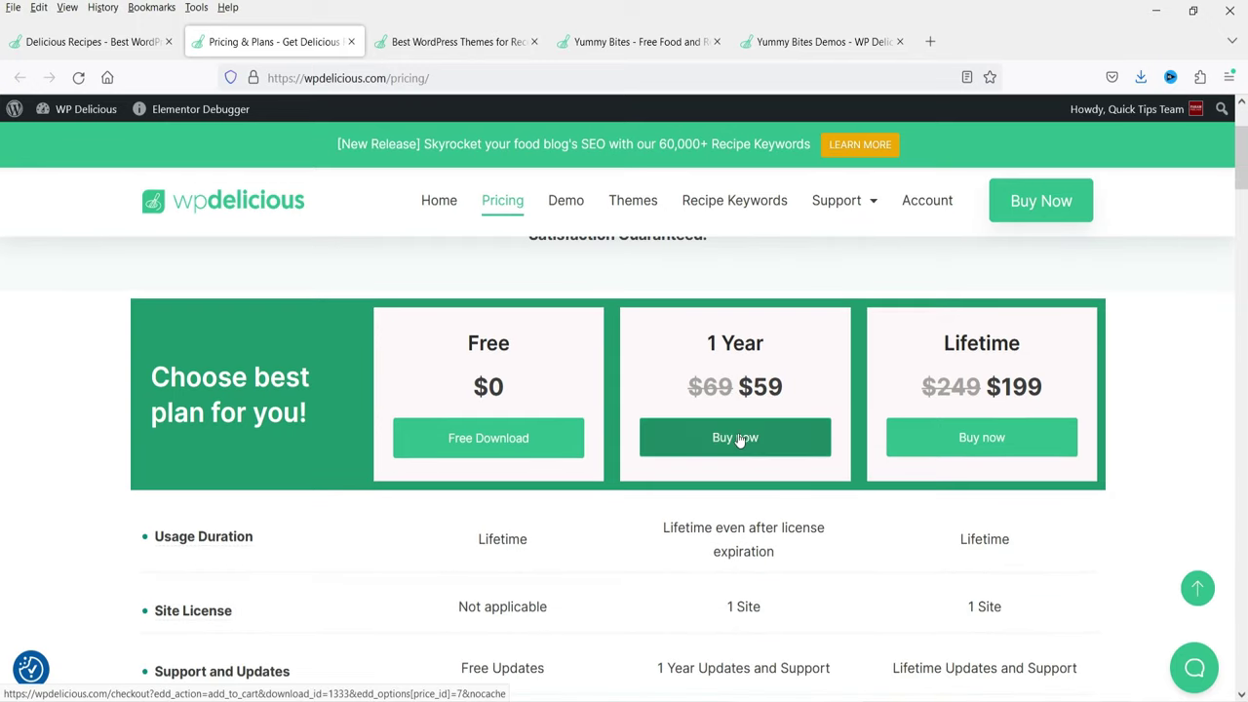
{"action": "scroll", "coordinate": [740, 440], "scroll_direction": "down", "scroll_amount": 2}
{"action": "triple_click", "coordinate": [662, 439]}
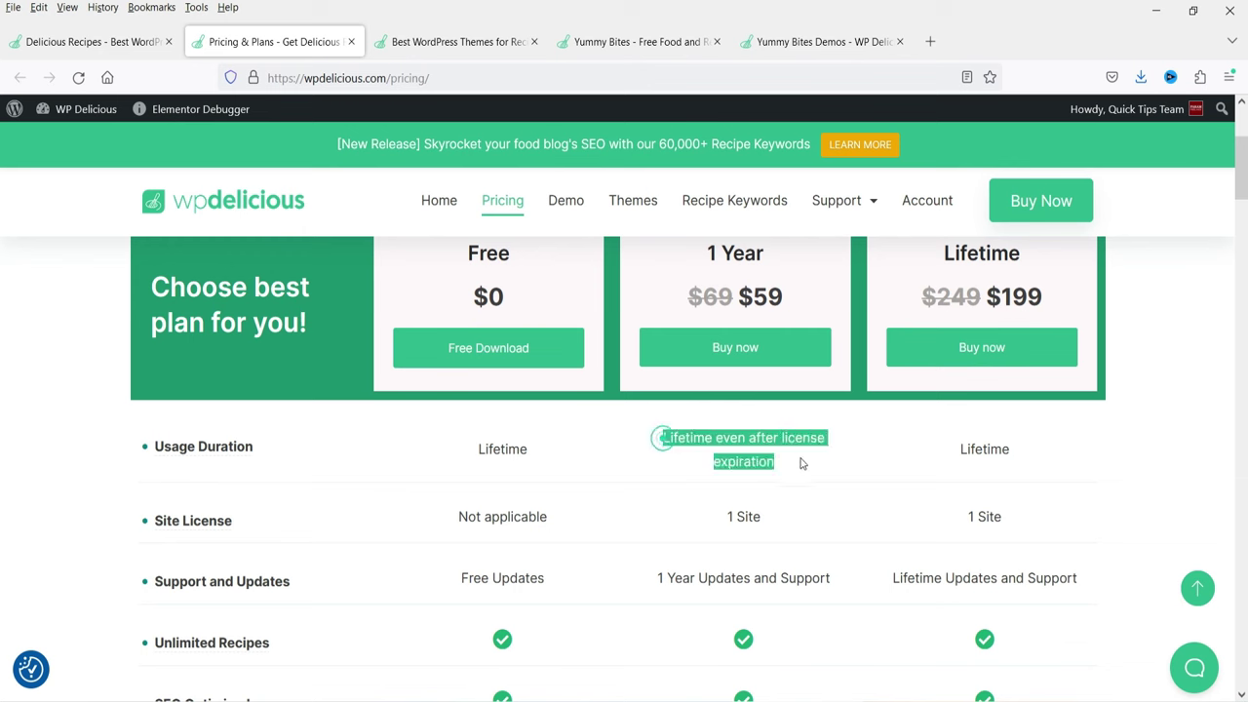
{"action": "left_click", "coordinate": [816, 470]}
{"action": "triple_click", "coordinate": [694, 452]}
{"action": "left_click", "coordinate": [786, 468]}
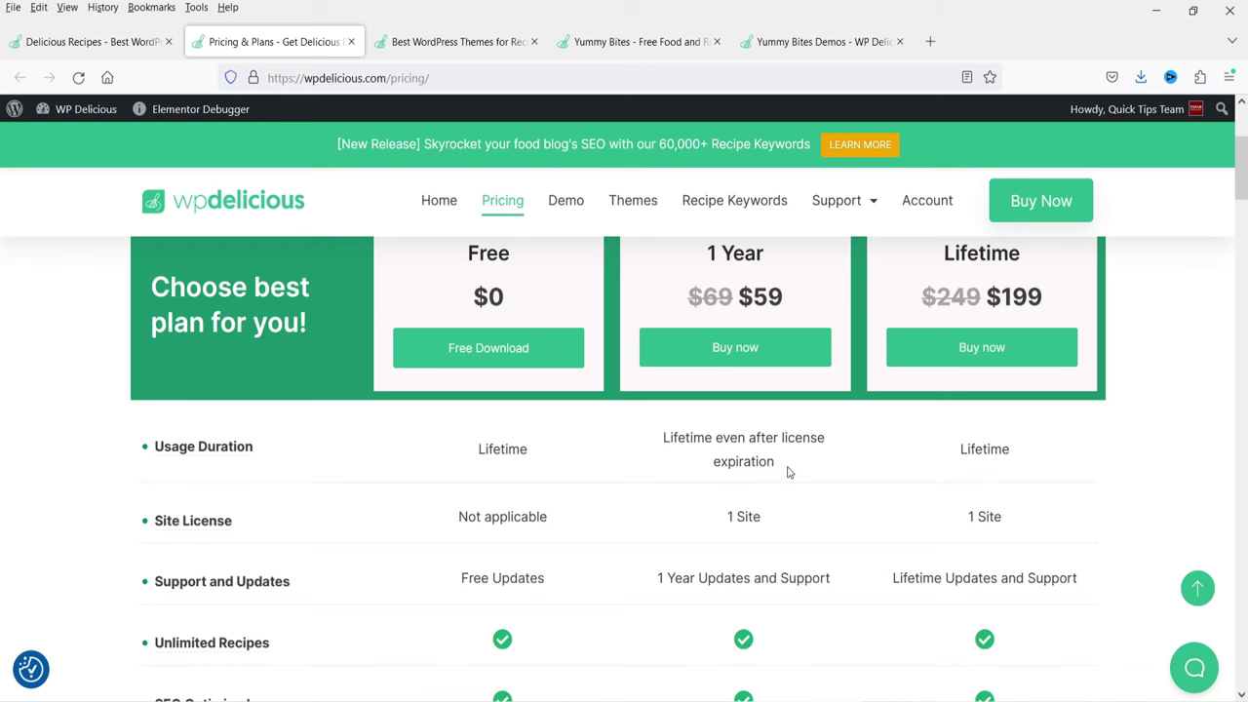
Step: Compare the plans' feature rows, including Recipe Card Layouts, and check the money back guarantee and frequently asked questions
{"action": "scroll", "coordinate": [726, 454], "scroll_direction": "down", "scroll_amount": 3}
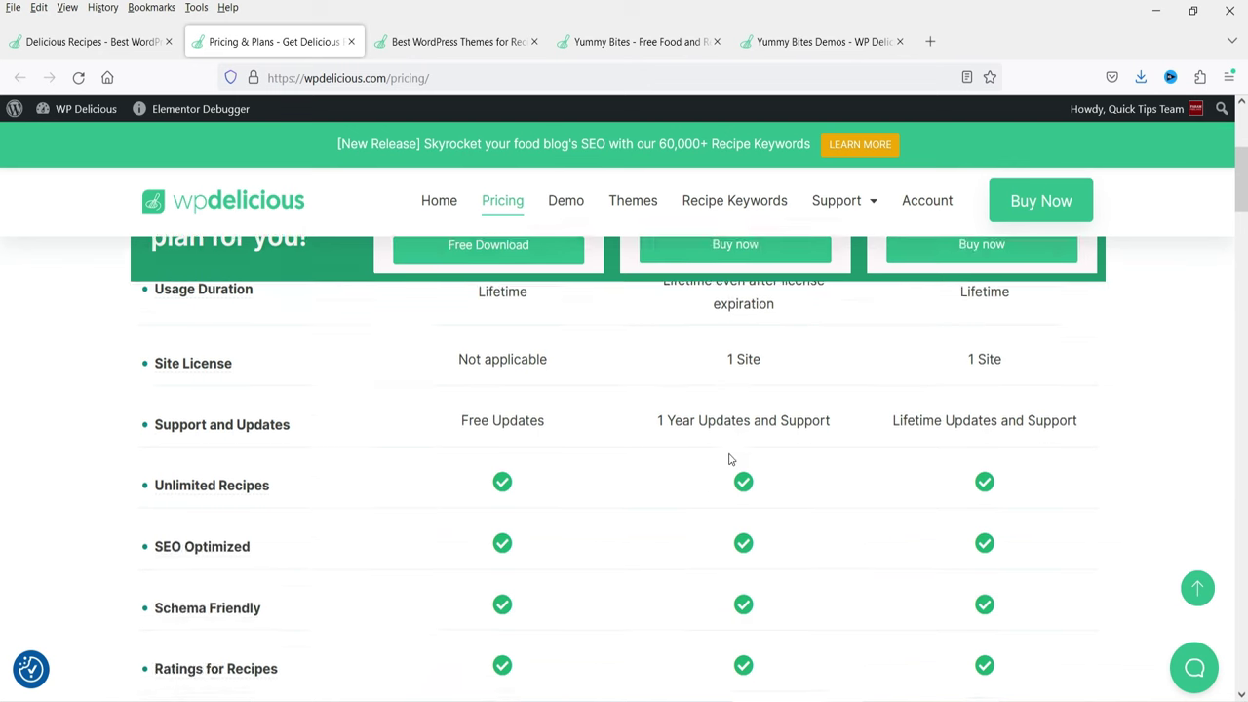
{"action": "scroll", "coordinate": [727, 549], "scroll_direction": "down", "scroll_amount": 6}
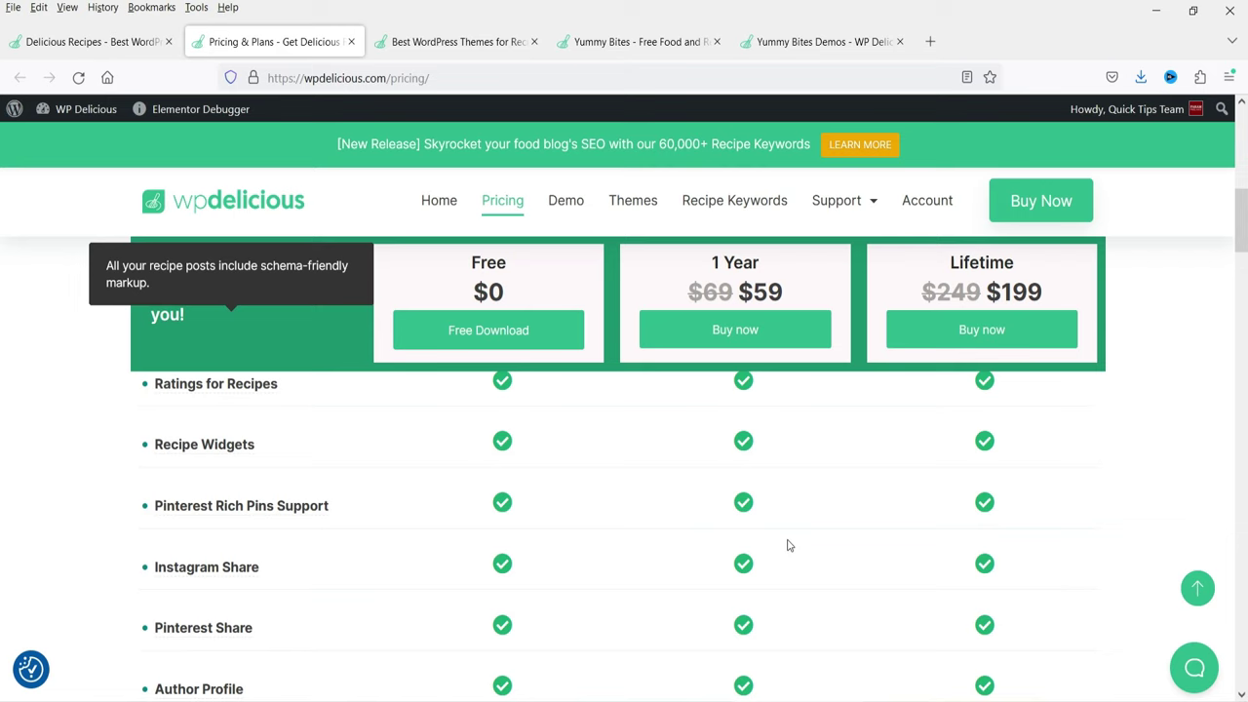
{"action": "scroll", "coordinate": [785, 549], "scroll_direction": "down", "scroll_amount": 8}
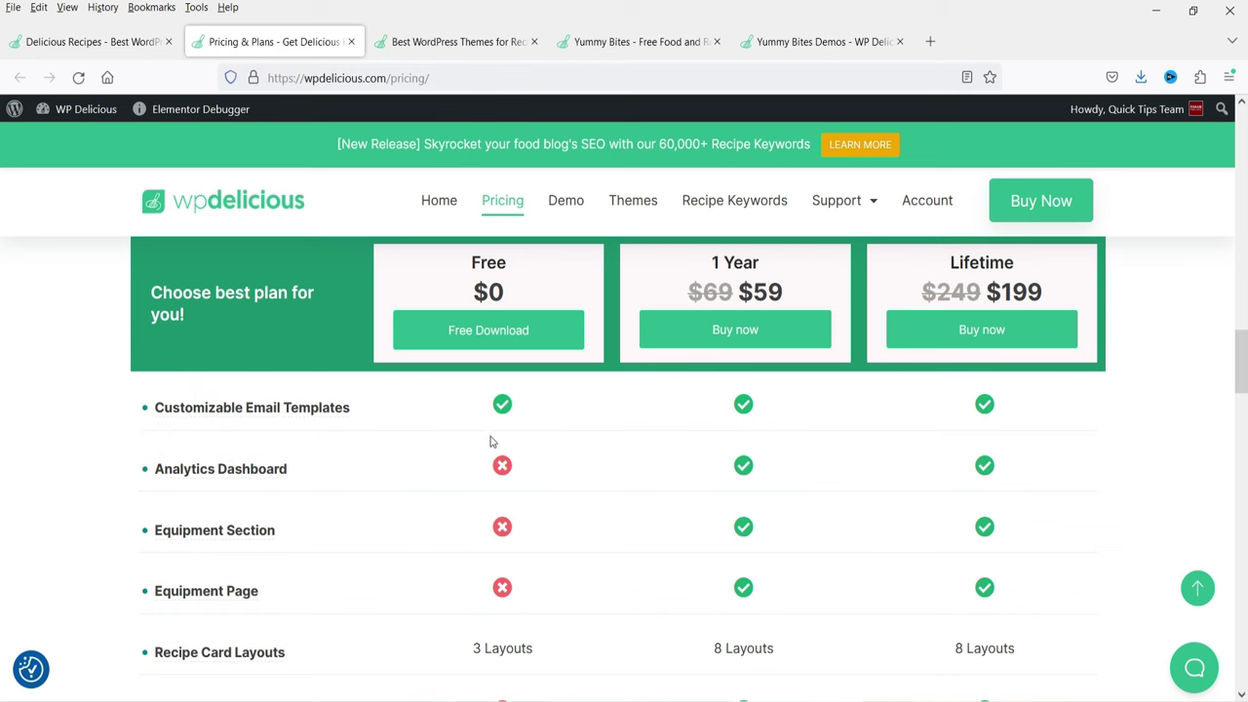
{"action": "scroll", "coordinate": [260, 543], "scroll_direction": "down", "scroll_amount": 3}
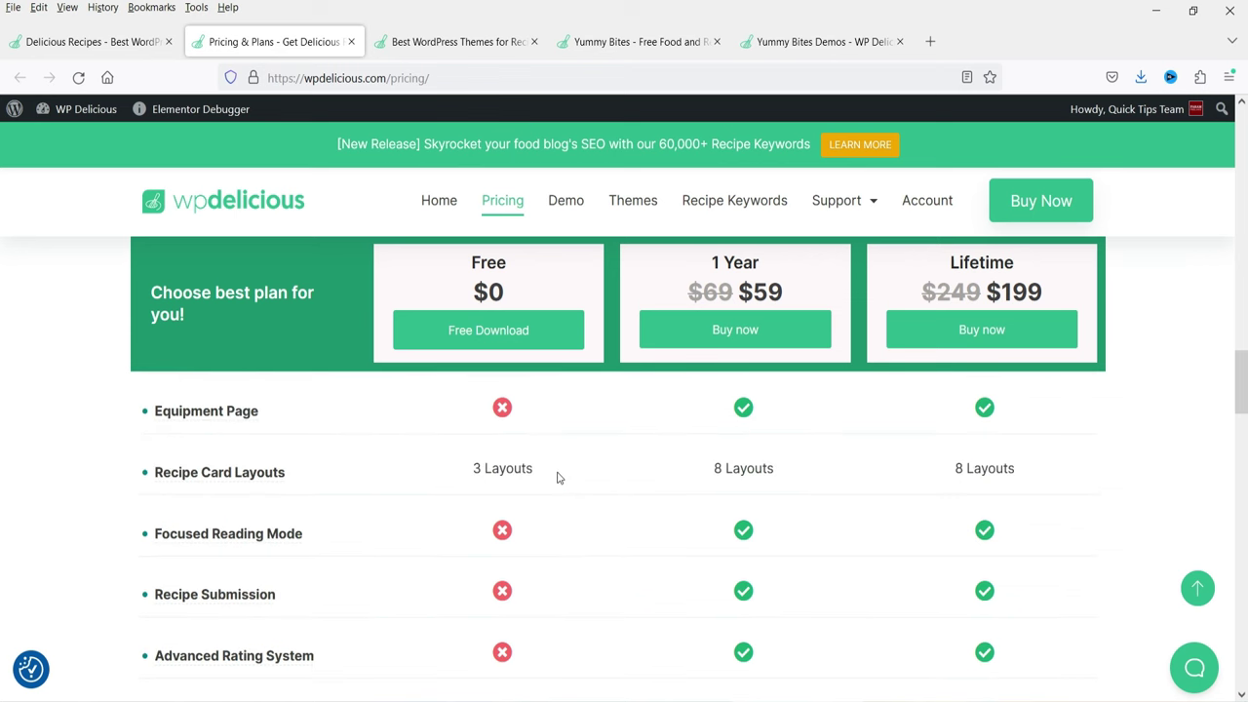
{"action": "triple_click", "coordinate": [788, 470]}
{"action": "left_click", "coordinate": [789, 479]}
{"action": "scroll", "coordinate": [387, 314], "scroll_direction": "down", "scroll_amount": 10}
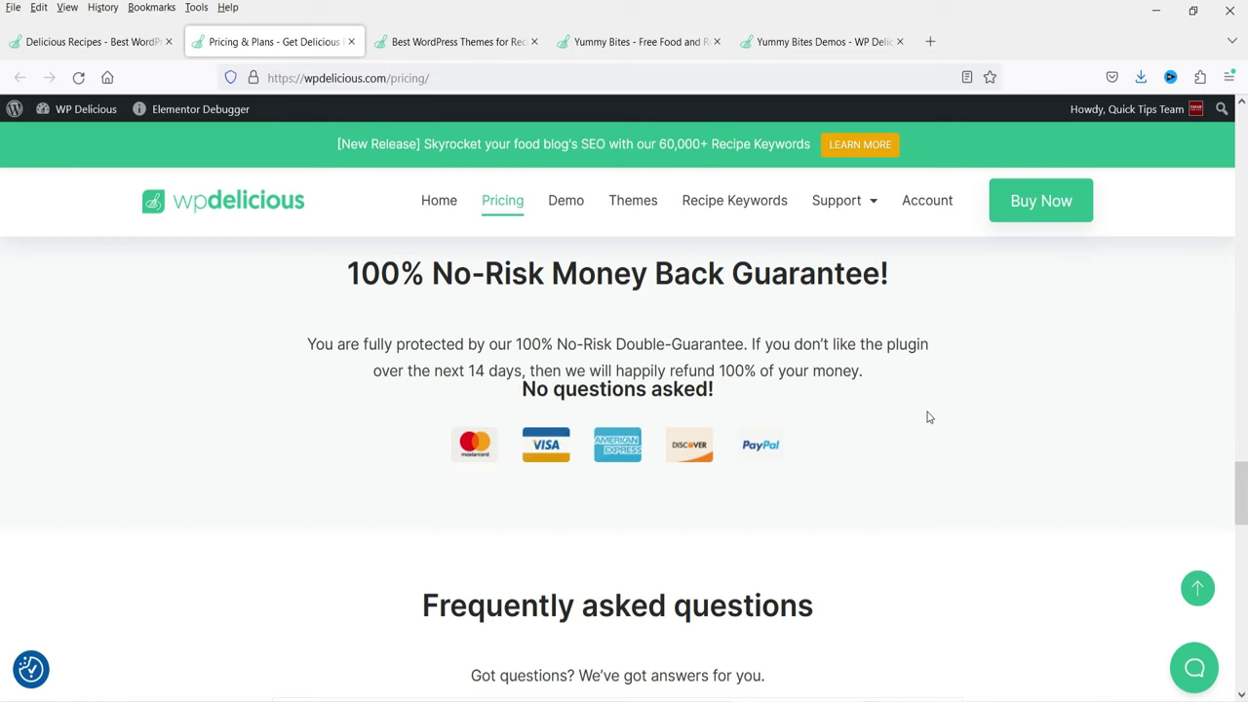
{"action": "scroll", "coordinate": [900, 418], "scroll_direction": "down", "scroll_amount": 5}
{"action": "scroll", "coordinate": [900, 418], "scroll_direction": "up", "scroll_amount": 9}
Step: Open the site's Themes page and examine the Yummy Bites and Yummy Bites Pro recipe themes
{"action": "left_click", "coordinate": [634, 200]}
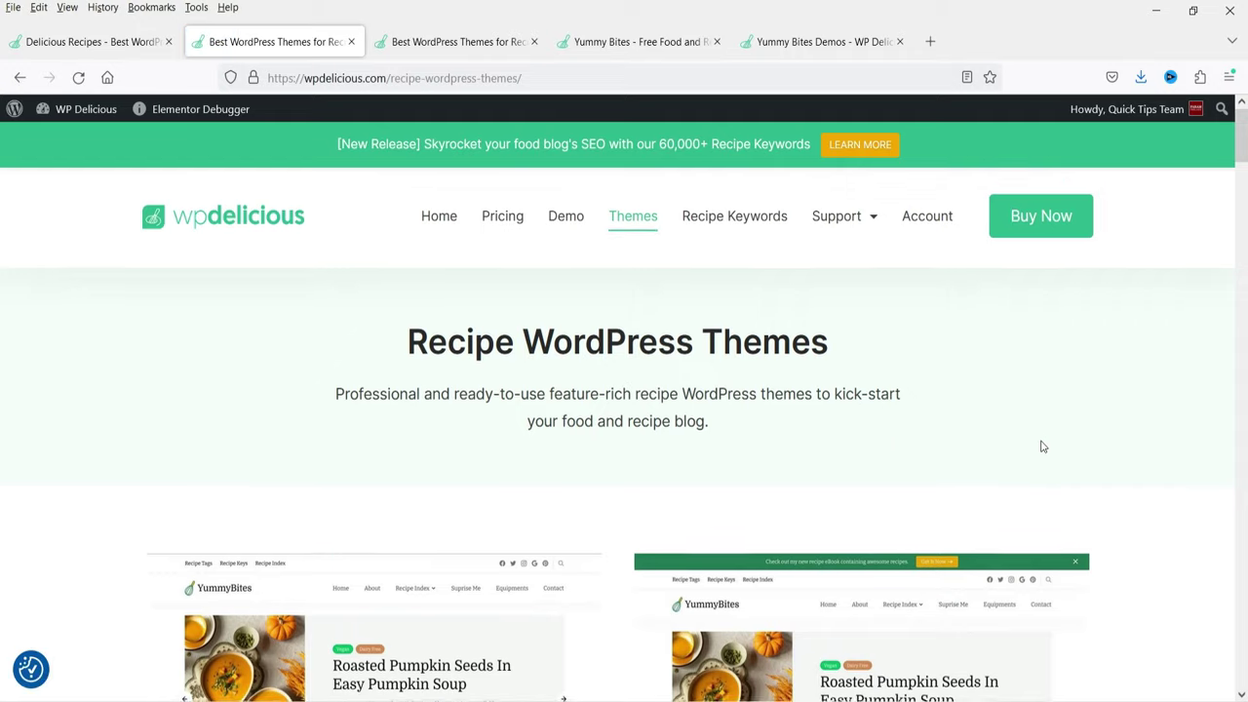
{"action": "scroll", "coordinate": [1042, 446], "scroll_direction": "down", "scroll_amount": 2}
{"action": "scroll", "coordinate": [1044, 451], "scroll_direction": "down", "scroll_amount": 4}
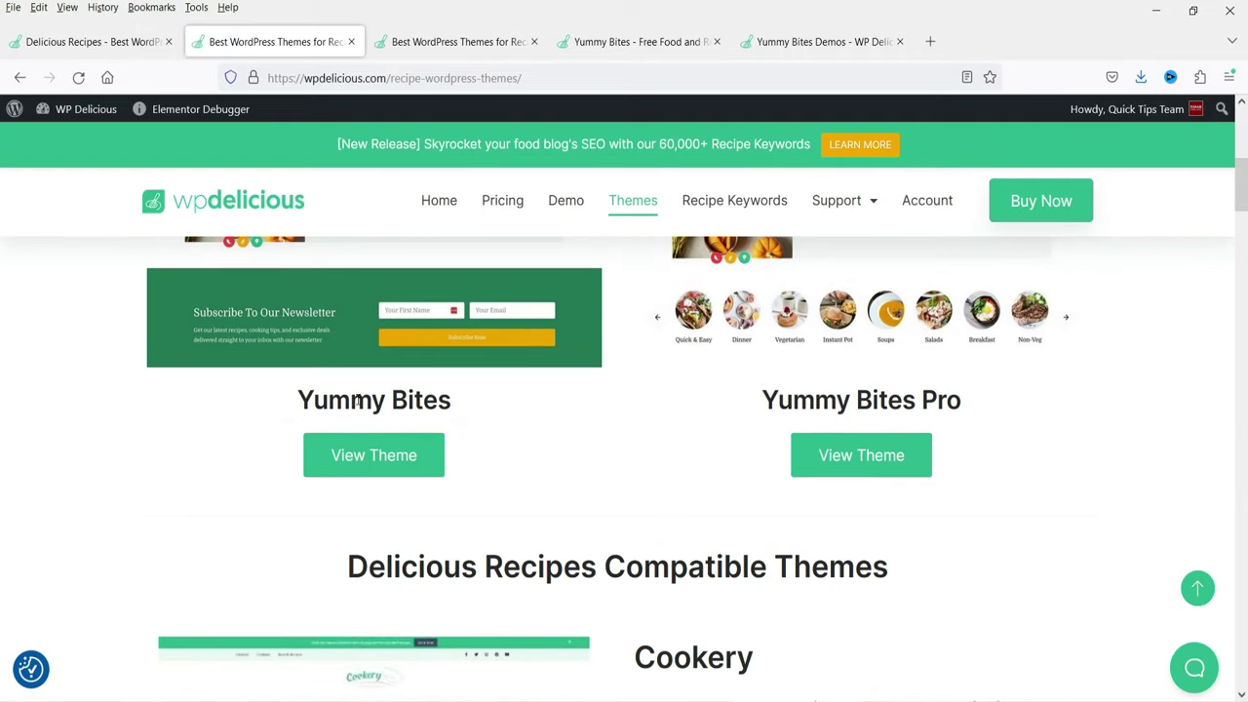
{"action": "left_click_drag", "start_coordinate": [291, 401], "coordinate": [499, 410]}
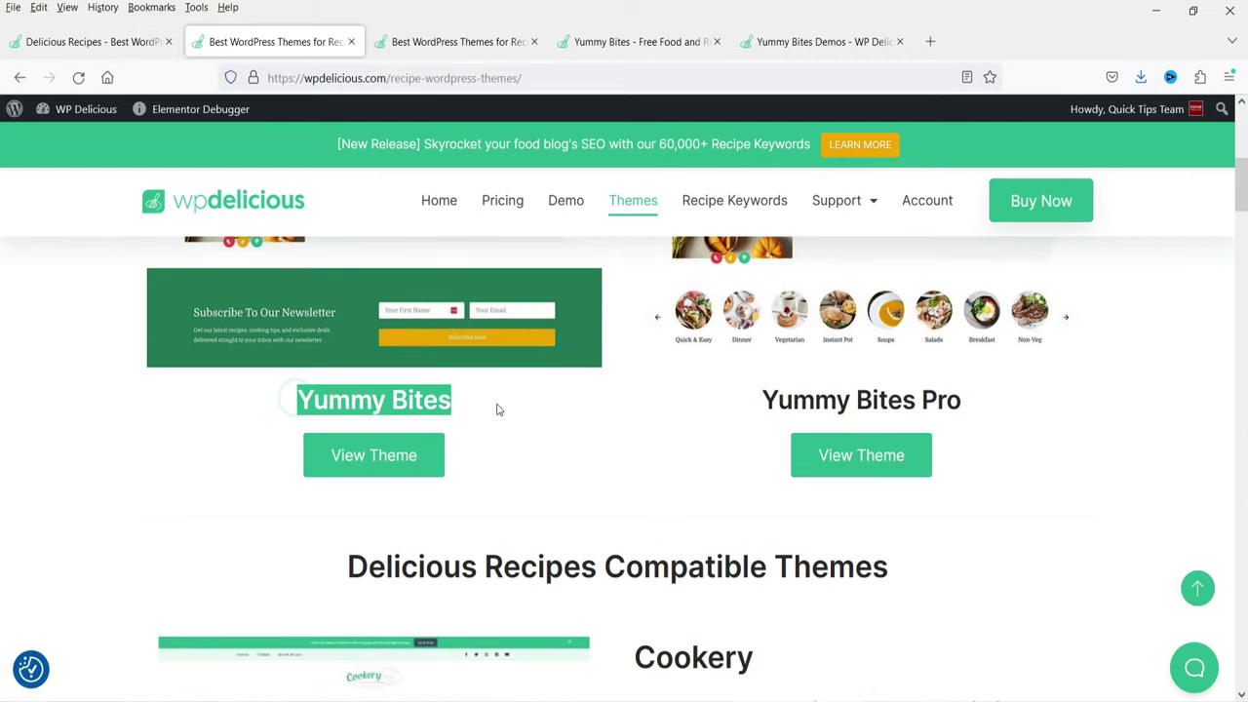
{"action": "left_click_drag", "start_coordinate": [975, 401], "coordinate": [762, 402]}
{"action": "left_click", "coordinate": [627, 426]}
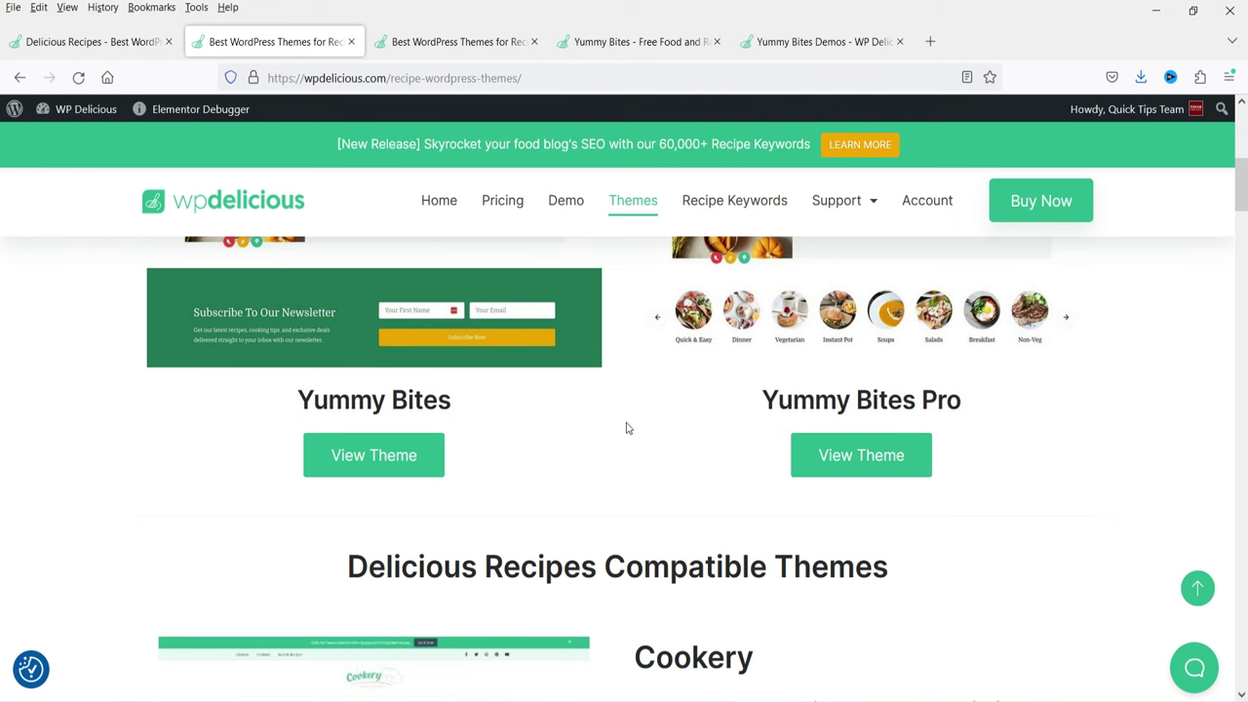
Step: Look through the Delicious Recipes compatible themes and return to the Yummy Bites entry
{"action": "scroll", "coordinate": [522, 404], "scroll_direction": "down", "scroll_amount": 4}
{"action": "scroll", "coordinate": [522, 405], "scroll_direction": "down", "scroll_amount": 8}
{"action": "scroll", "coordinate": [692, 410], "scroll_direction": "up", "scroll_amount": 4}
{"action": "scroll", "coordinate": [855, 519], "scroll_direction": "up", "scroll_amount": 6}
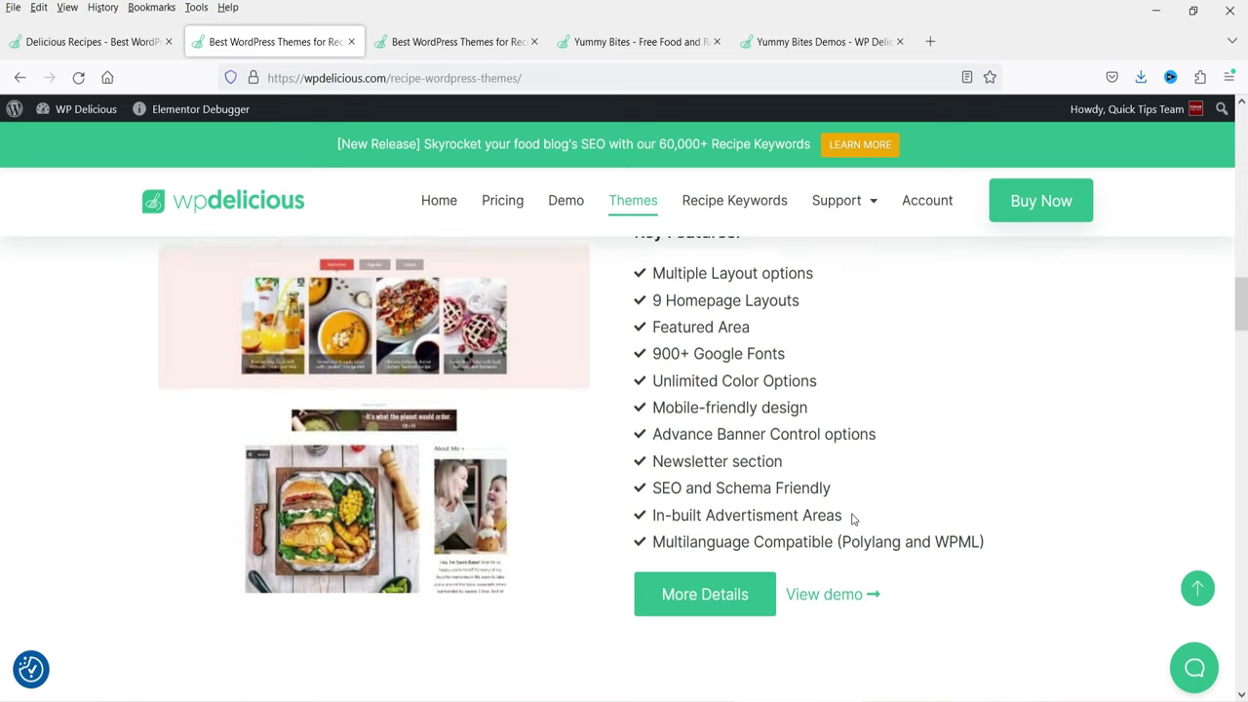
{"action": "left_click_drag", "start_coordinate": [298, 398], "coordinate": [468, 401]}
{"action": "left_click", "coordinate": [541, 415]}
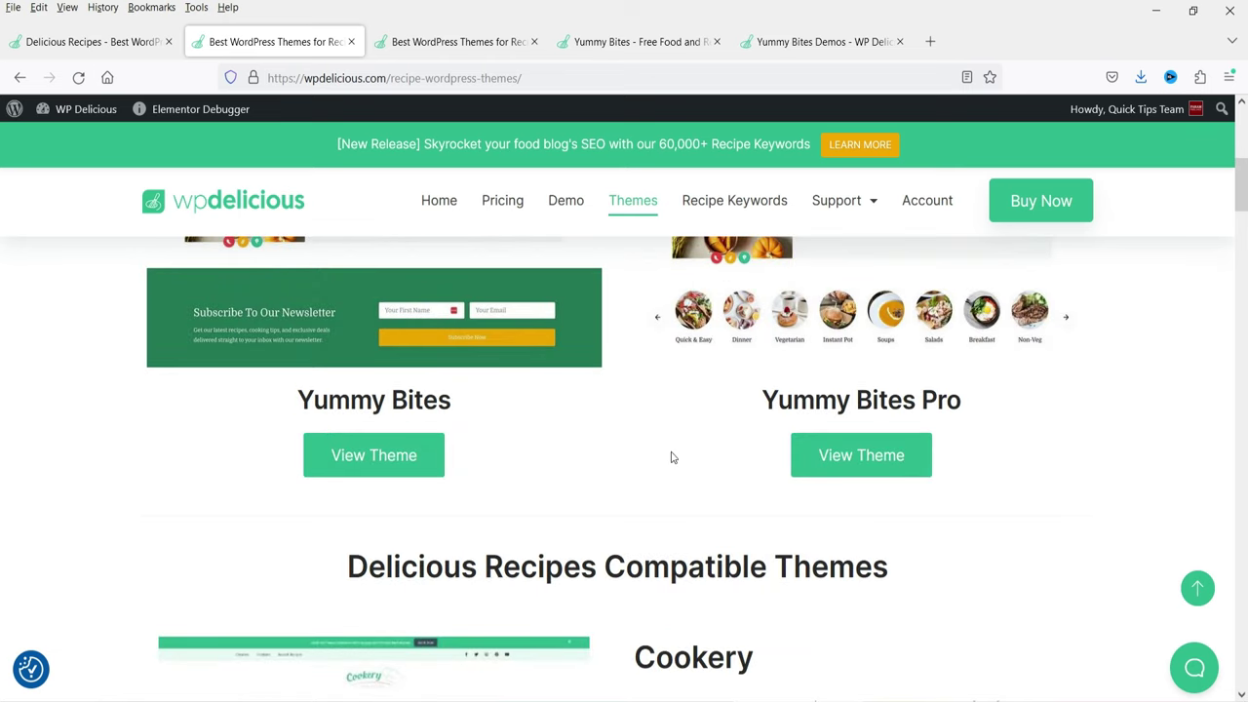
{"action": "scroll", "coordinate": [634, 468], "scroll_direction": "up", "scroll_amount": 6}
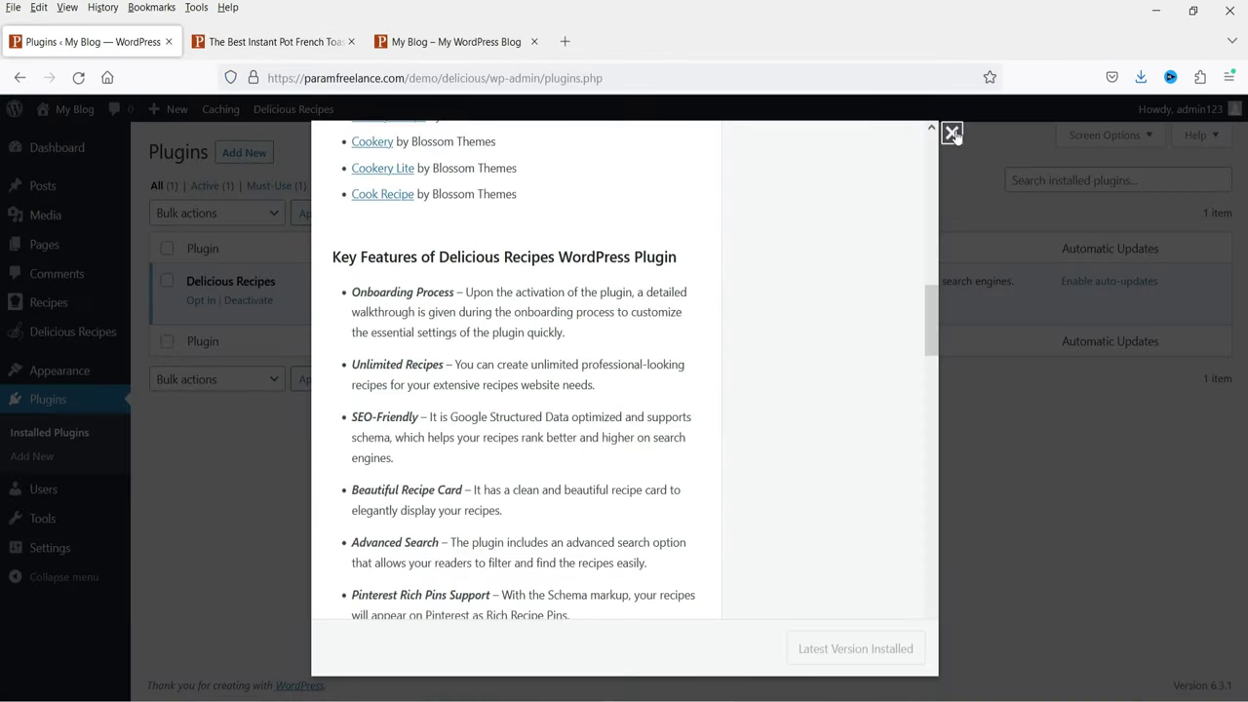
Step: Back in the WordPress admin, close the plugin details and search for "yummy bites" among the themes available to add
{"action": "left_click", "coordinate": [951, 133]}
{"action": "left_click", "coordinate": [60, 373]}
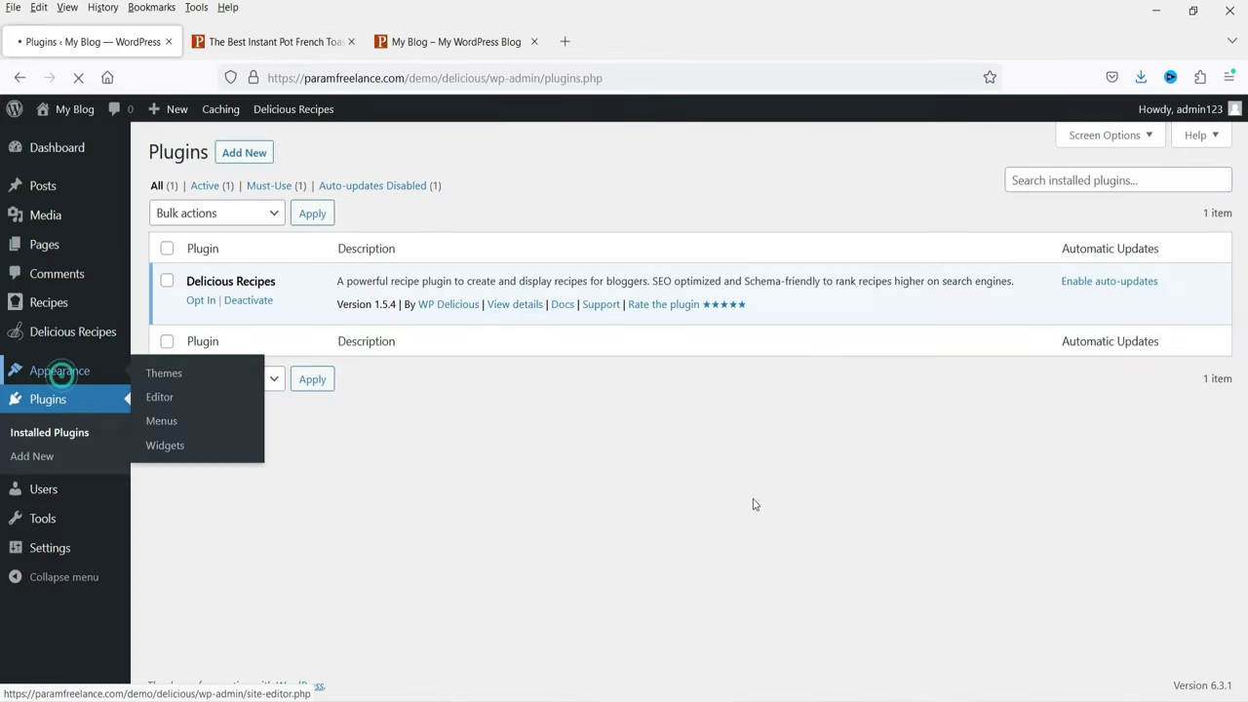
{"action": "left_click", "coordinate": [295, 147]}
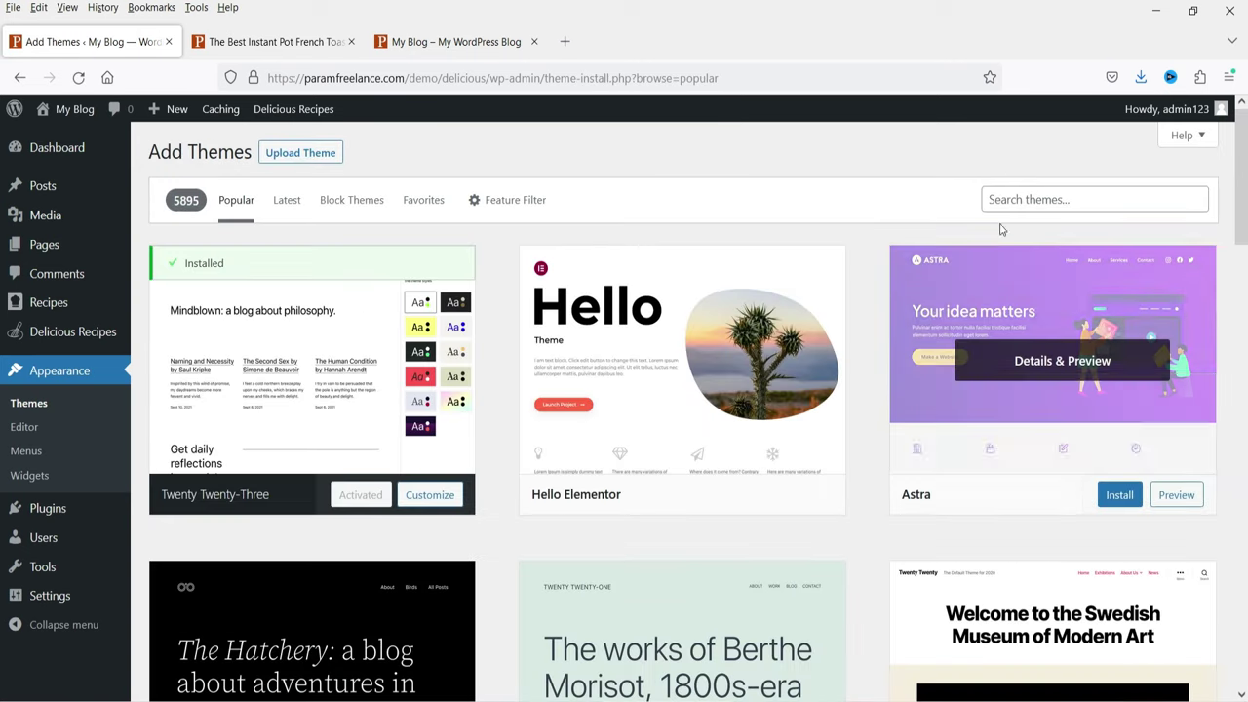
{"action": "left_click", "coordinate": [1004, 200]}
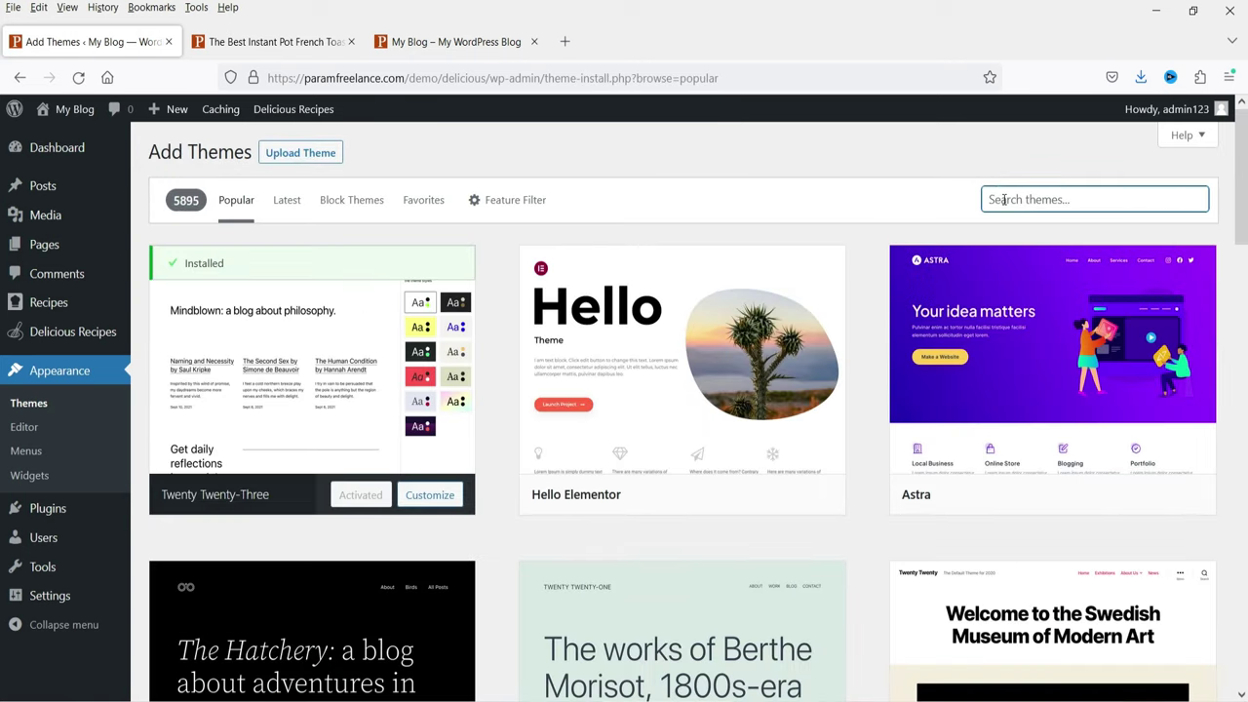
{"action": "type", "text": "yummy bites"}
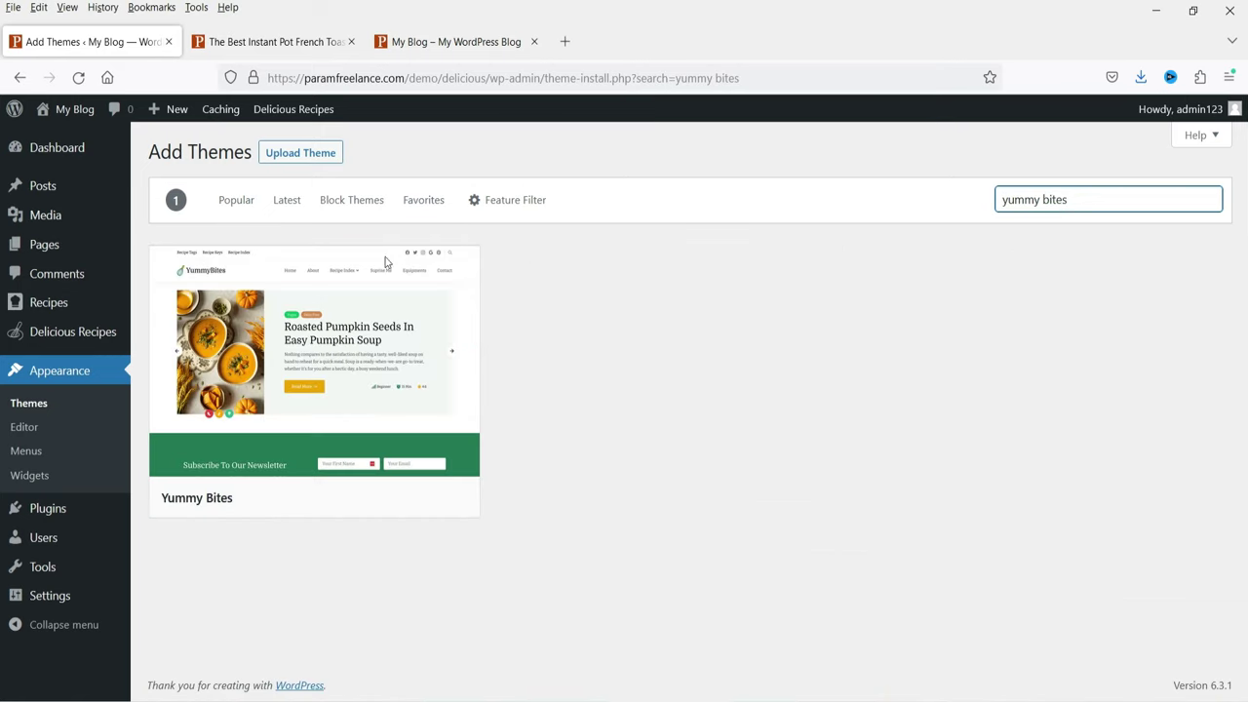
Step: Install and activate the Yummy Bites theme
{"action": "mouse_move", "coordinate": [360, 368]}
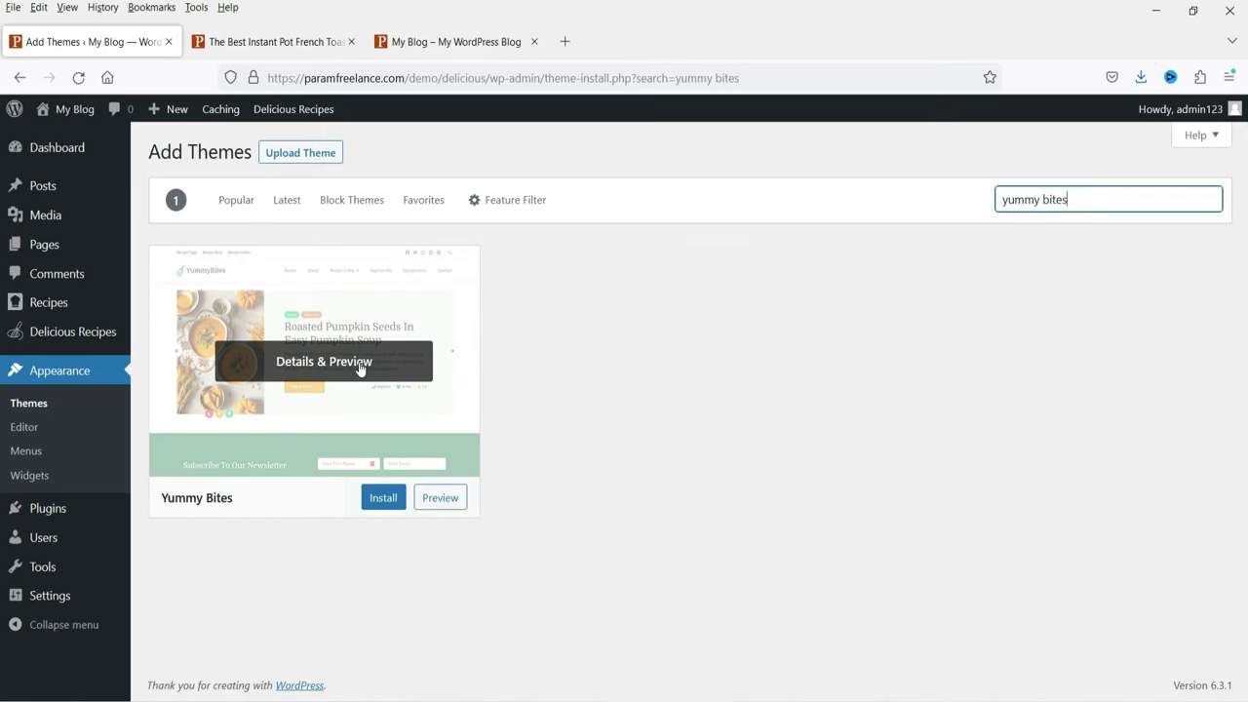
{"action": "left_click", "coordinate": [381, 499]}
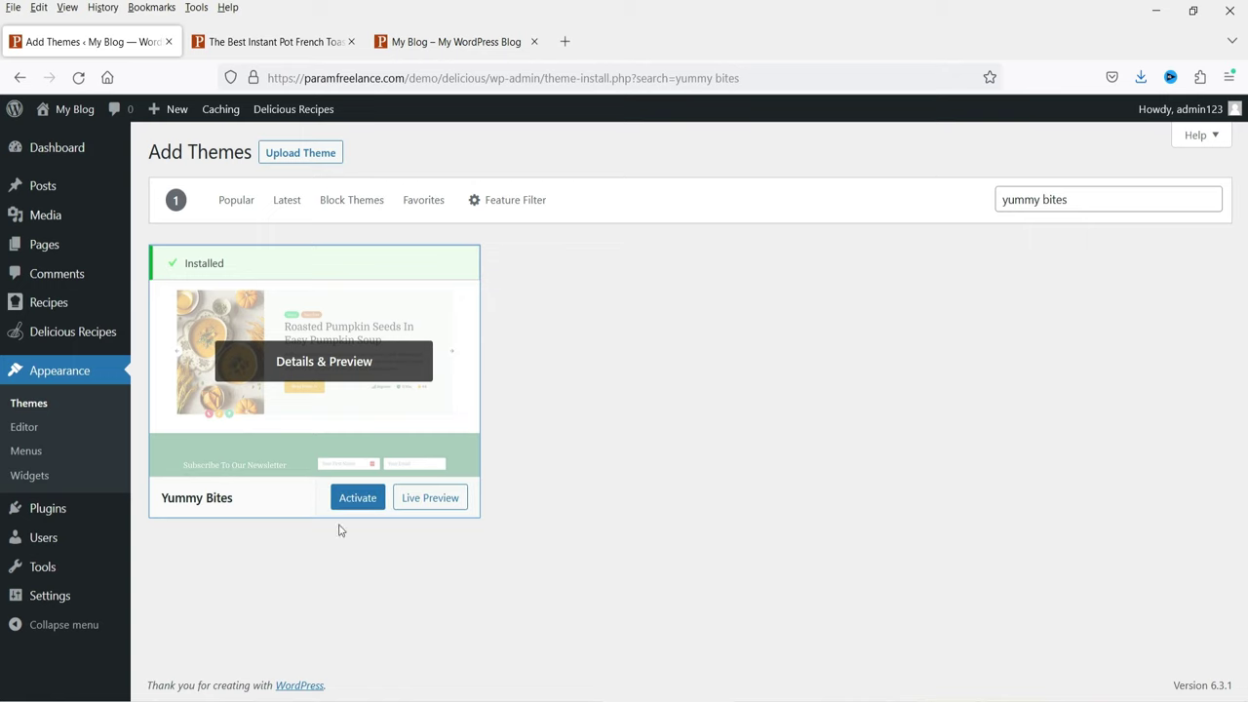
{"action": "left_click", "coordinate": [354, 510]}
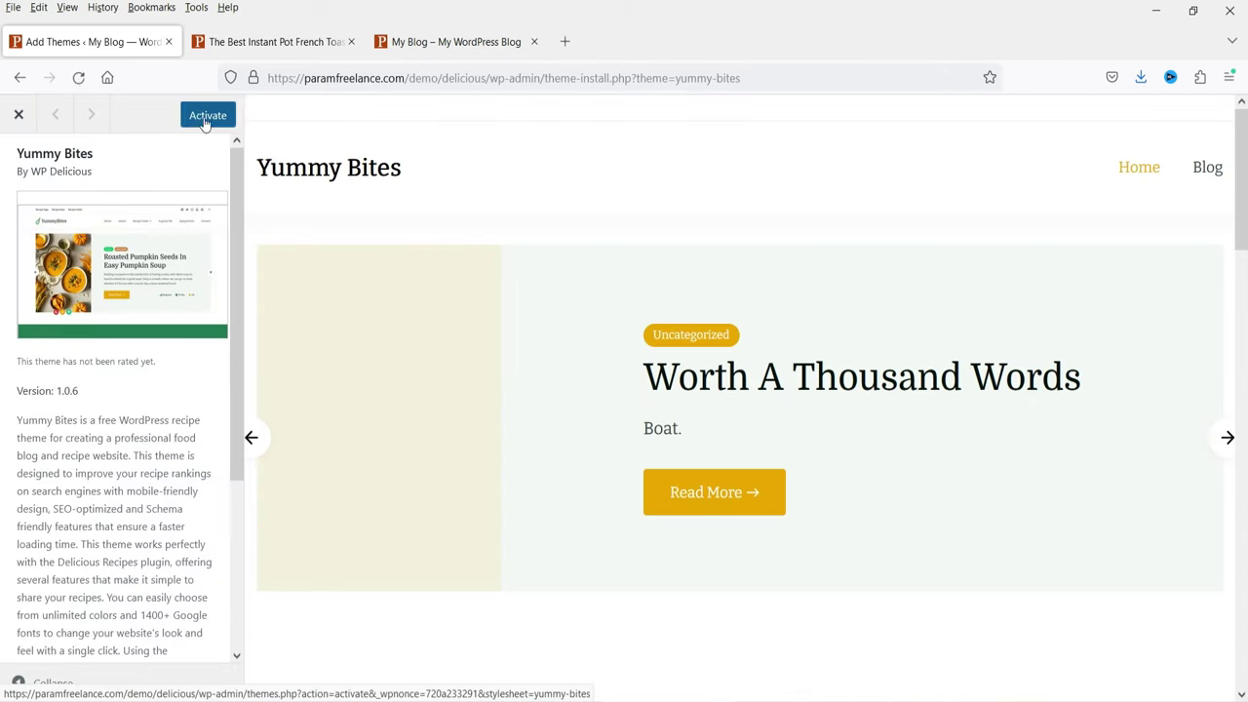
{"action": "left_click", "coordinate": [206, 119]}
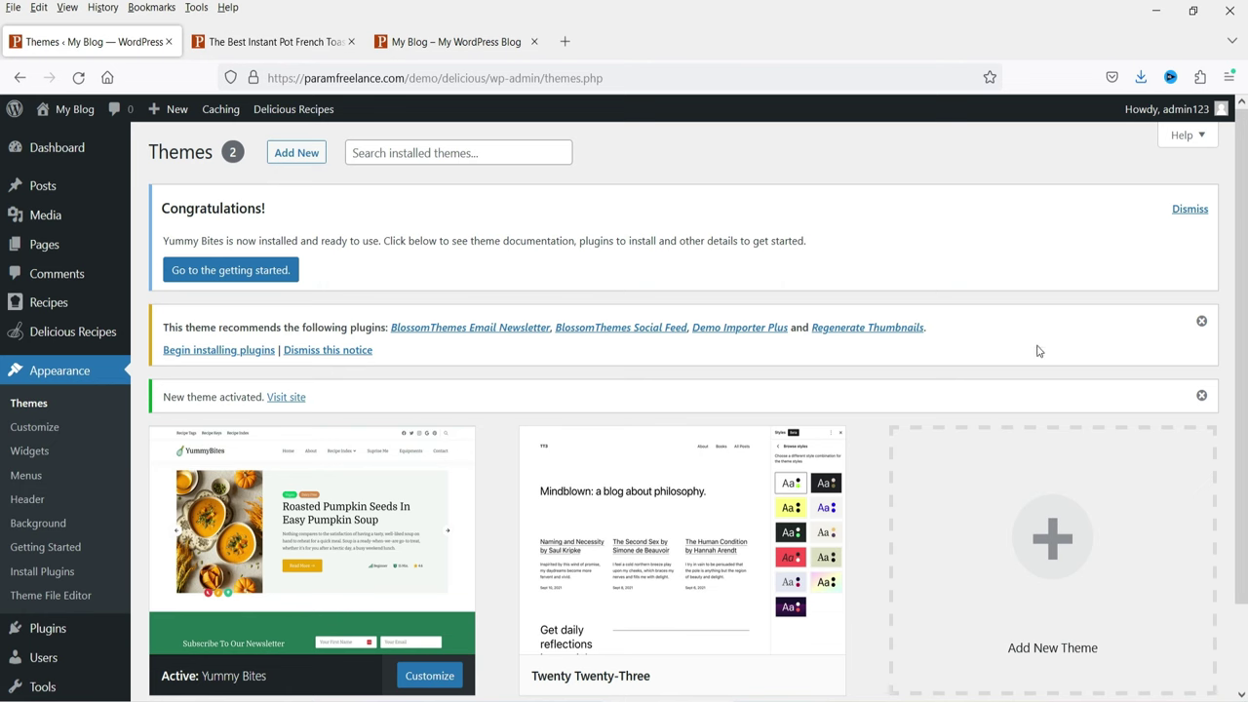
Step: Bulk install all four plugins recommended by the theme: BlossomThemes Email Newsletter, BlossomThemes Social Feed, Demo Importer Plus and Regenerate Thumbnails
{"action": "left_click", "coordinate": [218, 352]}
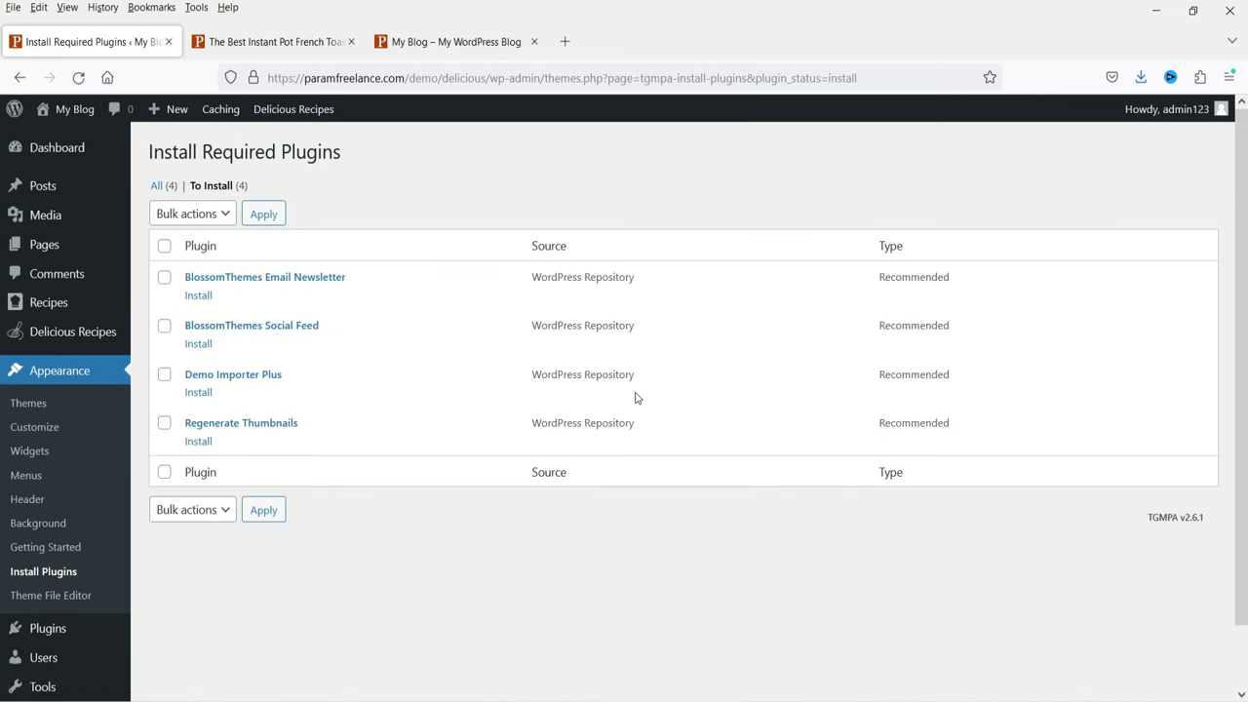
{"action": "left_click", "coordinate": [163, 246]}
{"action": "left_click", "coordinate": [216, 214]}
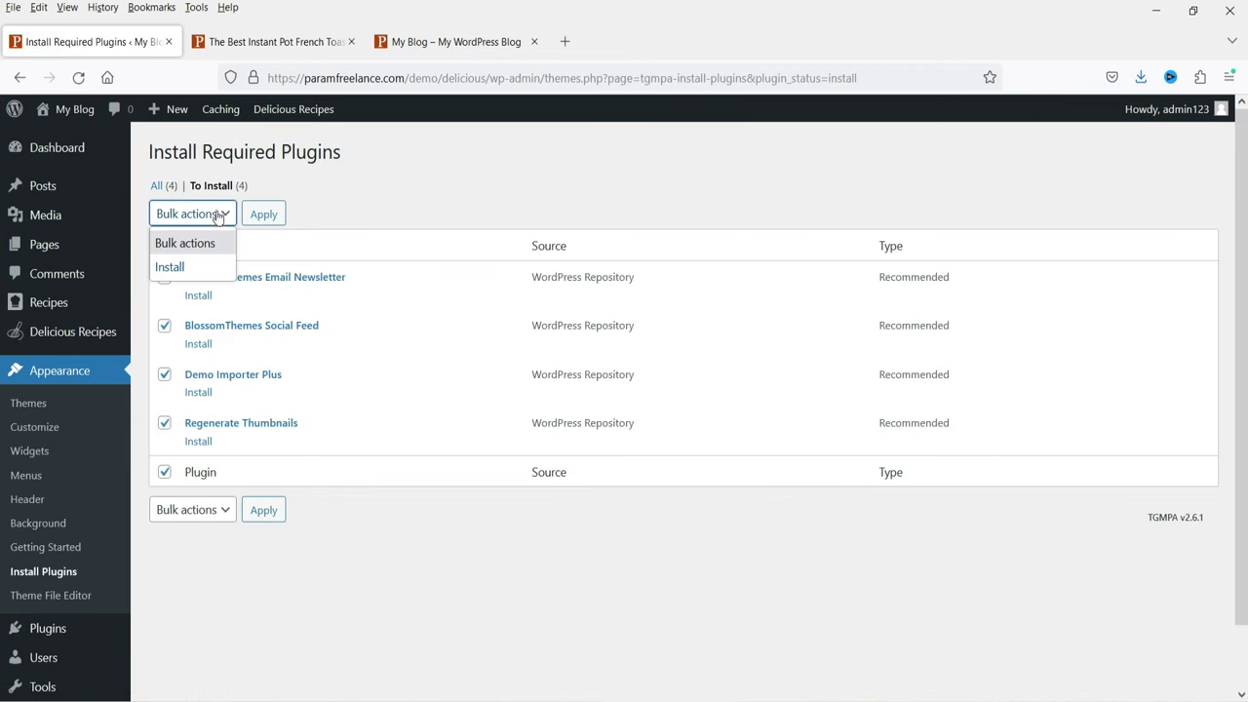
{"action": "left_click", "coordinate": [217, 268]}
{"action": "left_click", "coordinate": [273, 214]}
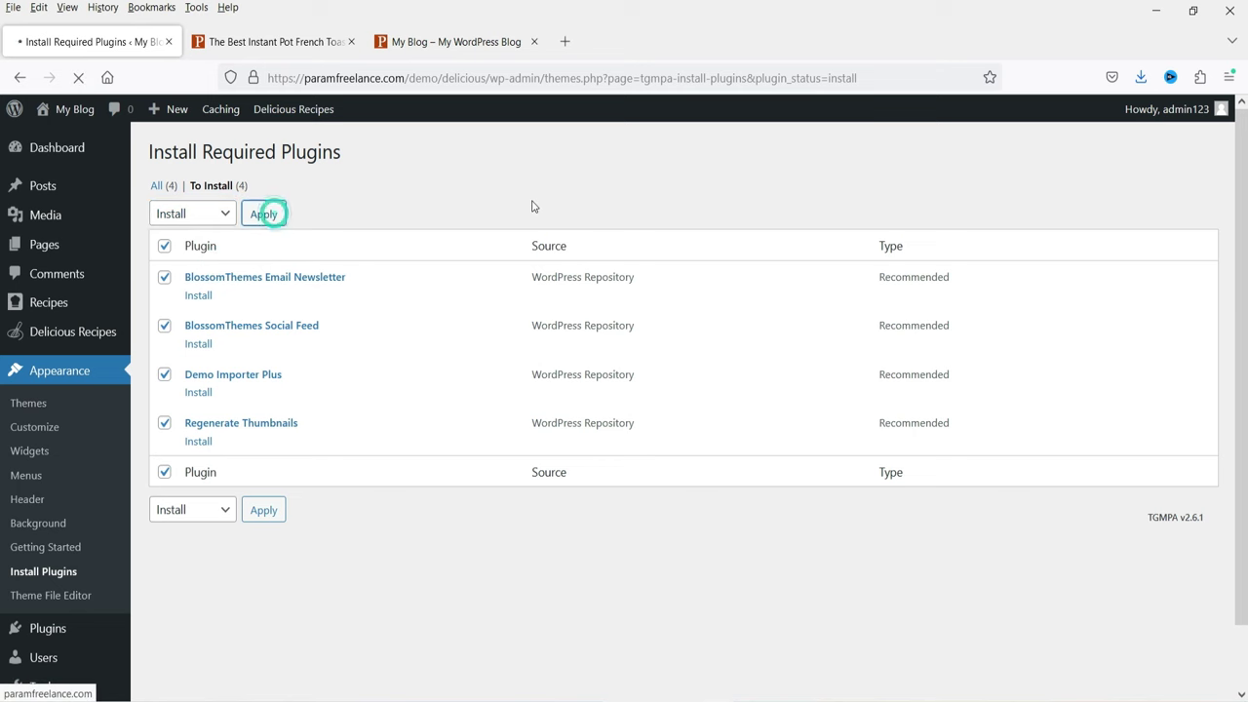
Step: Bulk activate the four installed plugins and return to the WordPress Dashboard
{"action": "left_click", "coordinate": [228, 555]}
{"action": "left_click", "coordinate": [164, 246]}
{"action": "left_click", "coordinate": [199, 213]}
{"action": "left_click", "coordinate": [205, 314]}
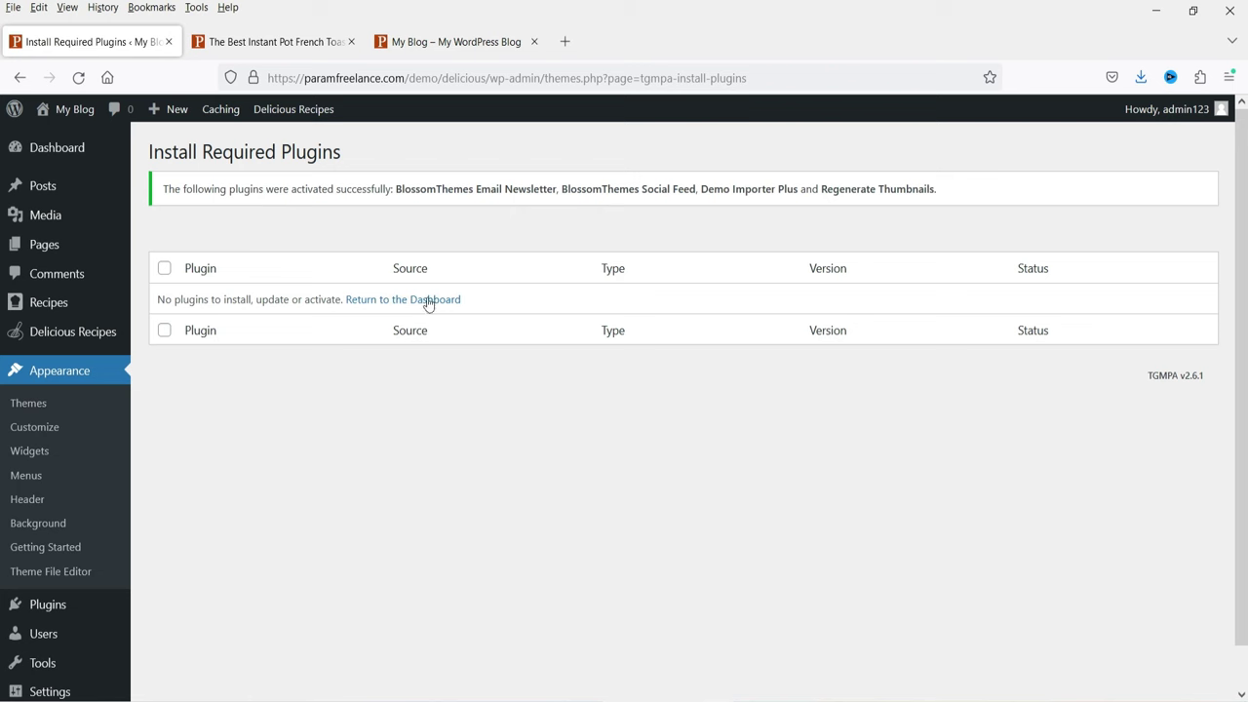
{"action": "left_click", "coordinate": [428, 302]}
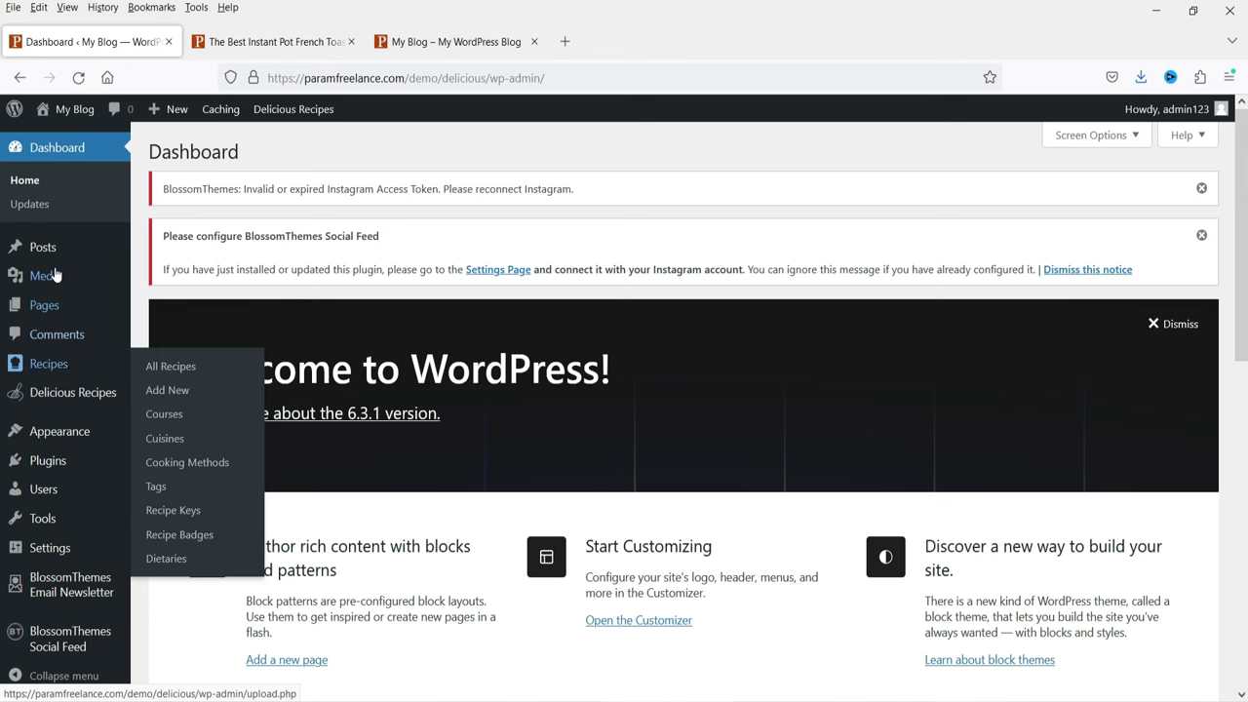
{"action": "scroll", "coordinate": [69, 488], "scroll_direction": "down", "scroll_amount": 4}
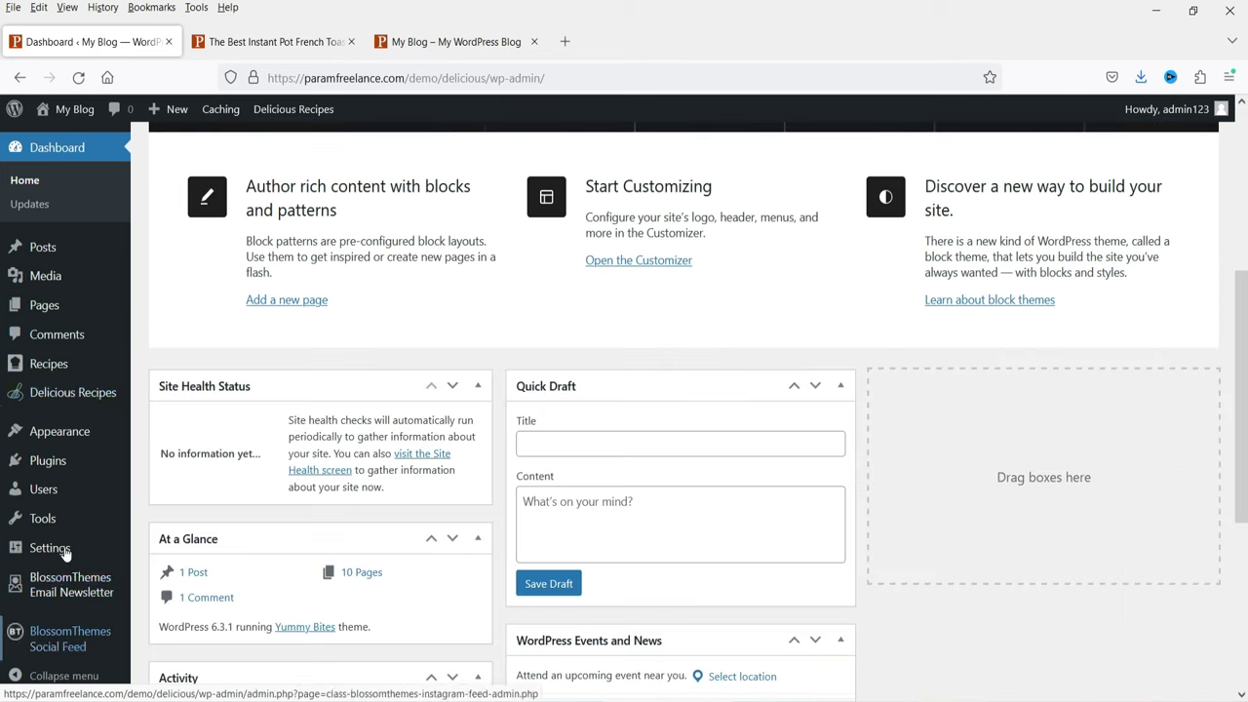
{"action": "scroll", "coordinate": [49, 390], "scroll_direction": "up", "scroll_amount": 4}
Step: Reload the Instant Pot French Toast recipe preview and examine its layout under the Yummy Bites theme
{"action": "left_click", "coordinate": [312, 42]}
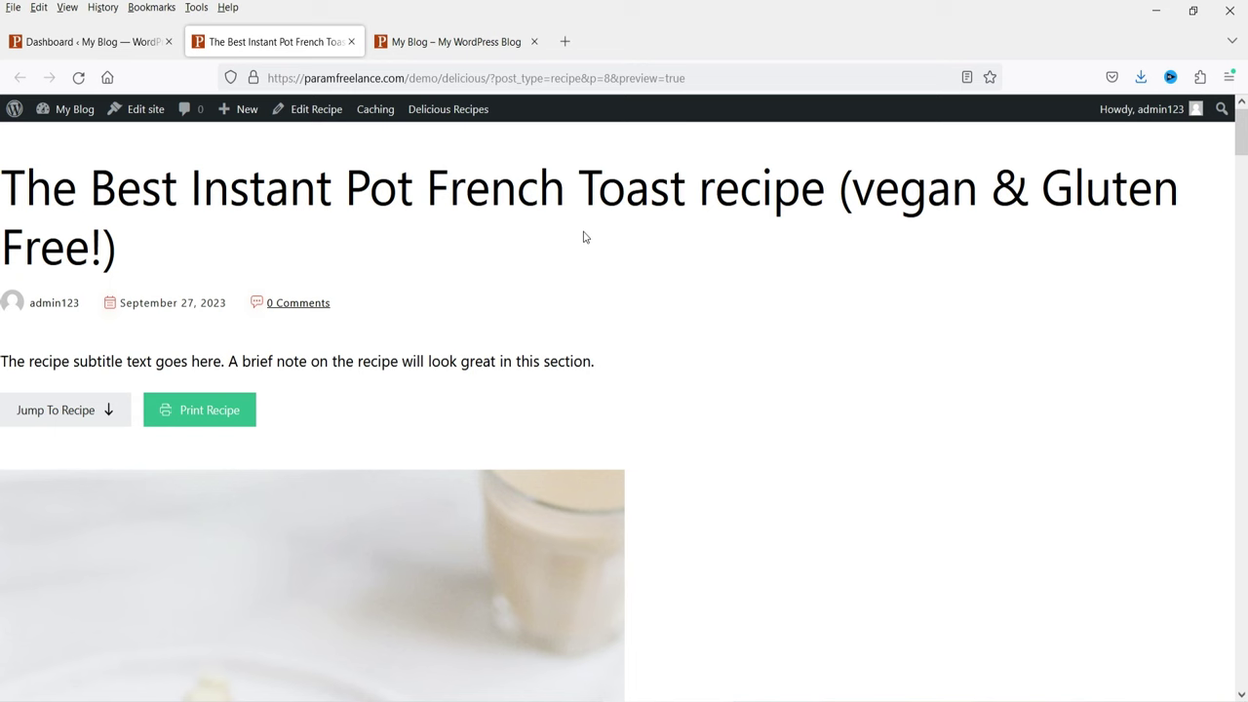
{"action": "left_click", "coordinate": [78, 77]}
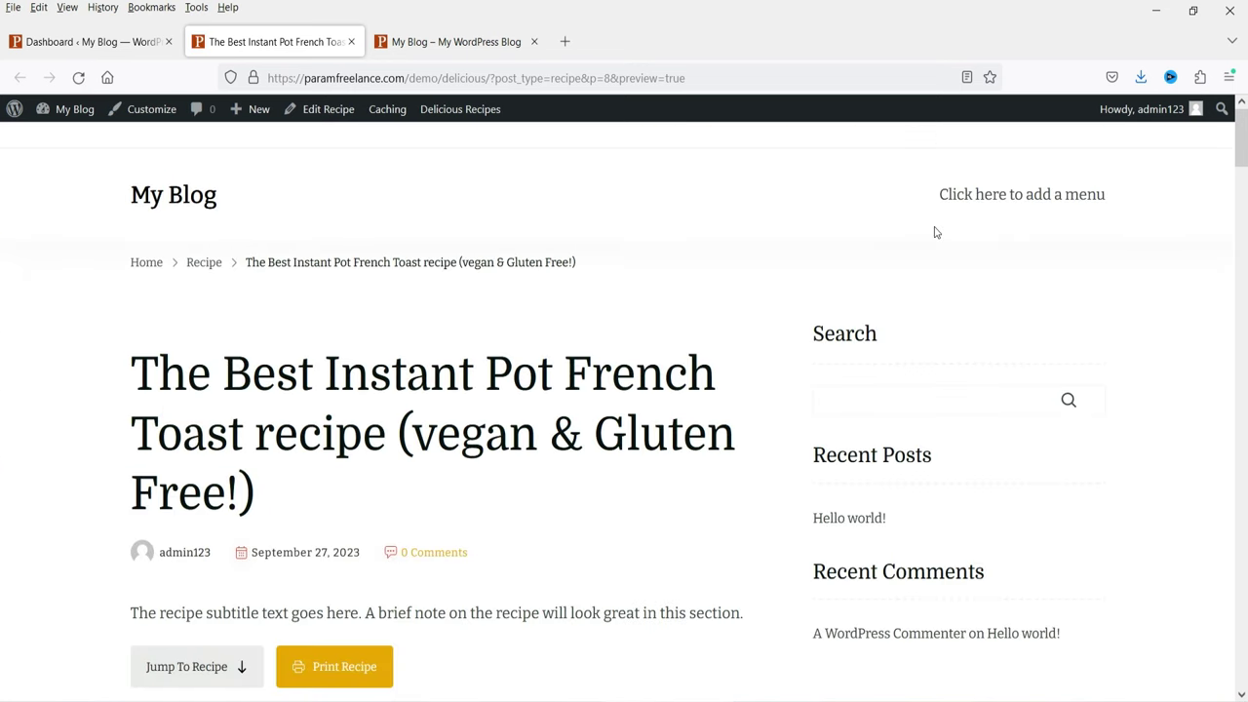
{"action": "scroll", "coordinate": [385, 328], "scroll_direction": "down", "scroll_amount": 15}
{"action": "scroll", "coordinate": [384, 327], "scroll_direction": "up", "scroll_amount": 5}
{"action": "scroll", "coordinate": [391, 325], "scroll_direction": "up", "scroll_amount": 3}
{"action": "scroll", "coordinate": [390, 354], "scroll_direction": "down", "scroll_amount": 10}
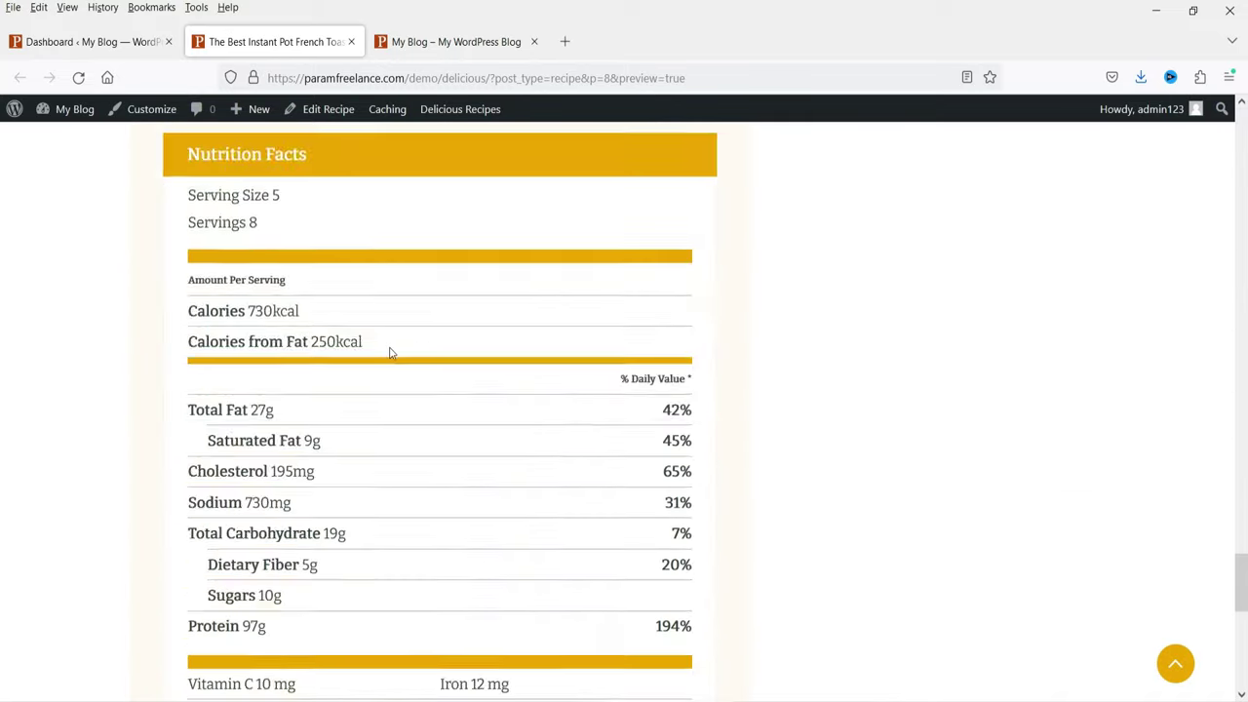
{"action": "scroll", "coordinate": [391, 354], "scroll_direction": "up", "scroll_amount": 15}
Step: Reload the blog's front page and check how it looks with the new theme
{"action": "left_click", "coordinate": [463, 44]}
{"action": "left_click", "coordinate": [78, 78]}
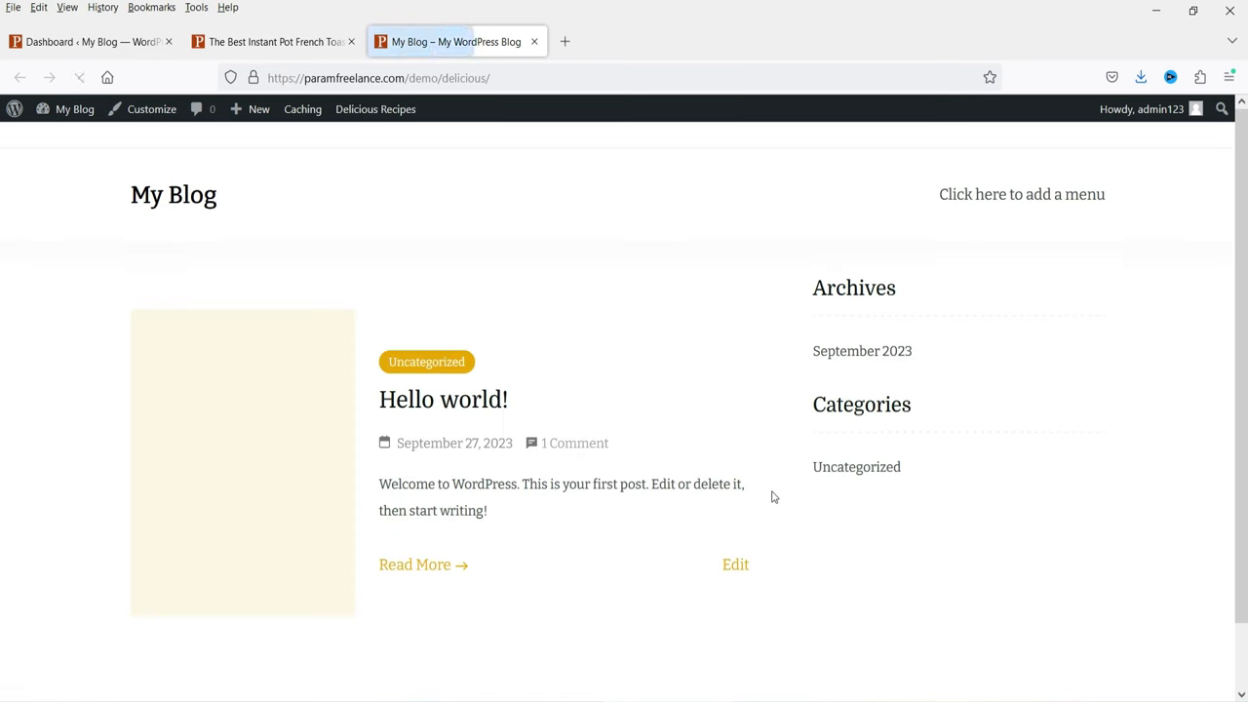
{"action": "scroll", "coordinate": [868, 330], "scroll_direction": "down", "scroll_amount": 1}
{"action": "scroll", "coordinate": [796, 347], "scroll_direction": "up", "scroll_amount": 1}
Step: Return to the WordPress admin and open the Demo Importer Plus page
{"action": "left_click", "coordinate": [80, 44]}
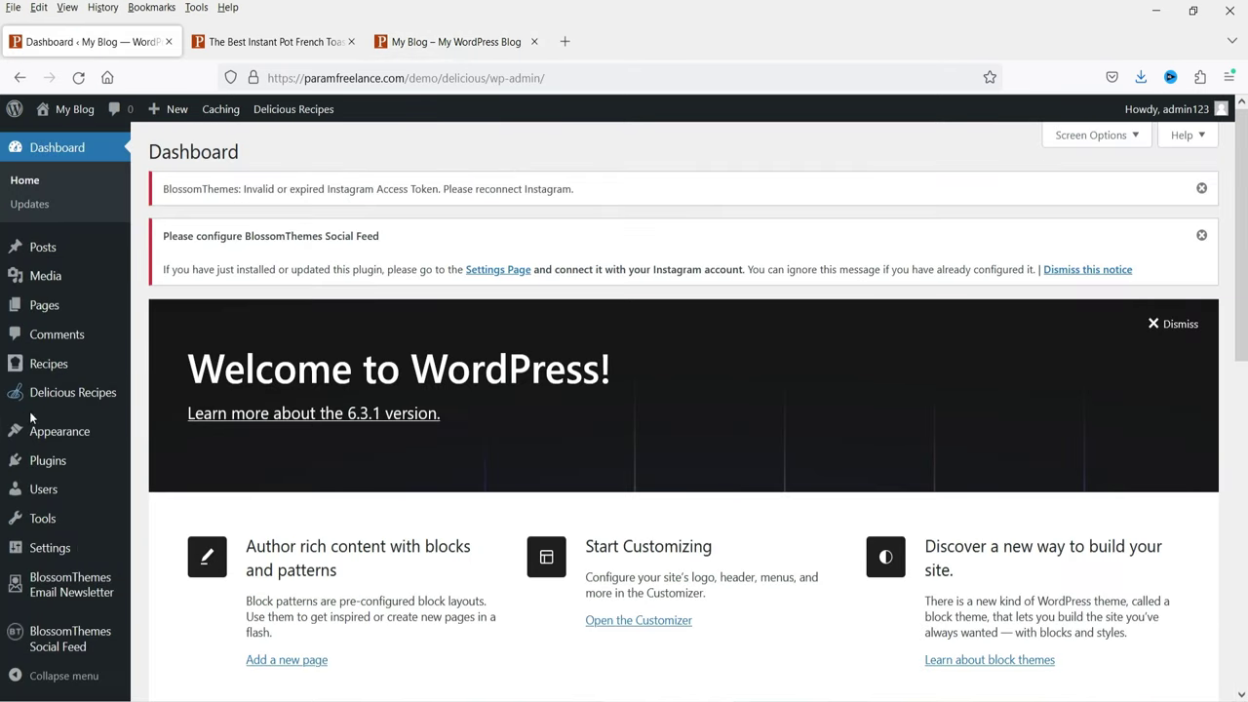
{"action": "mouse_move", "coordinate": [46, 437]}
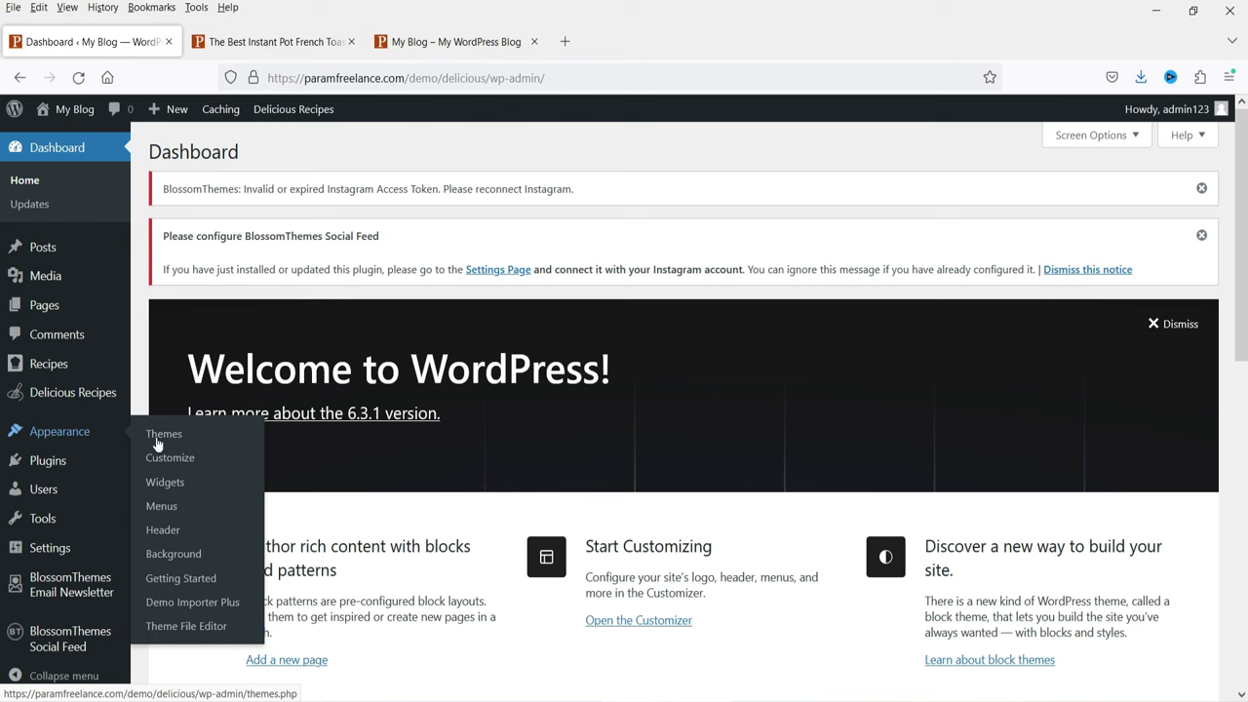
{"action": "left_click", "coordinate": [200, 610]}
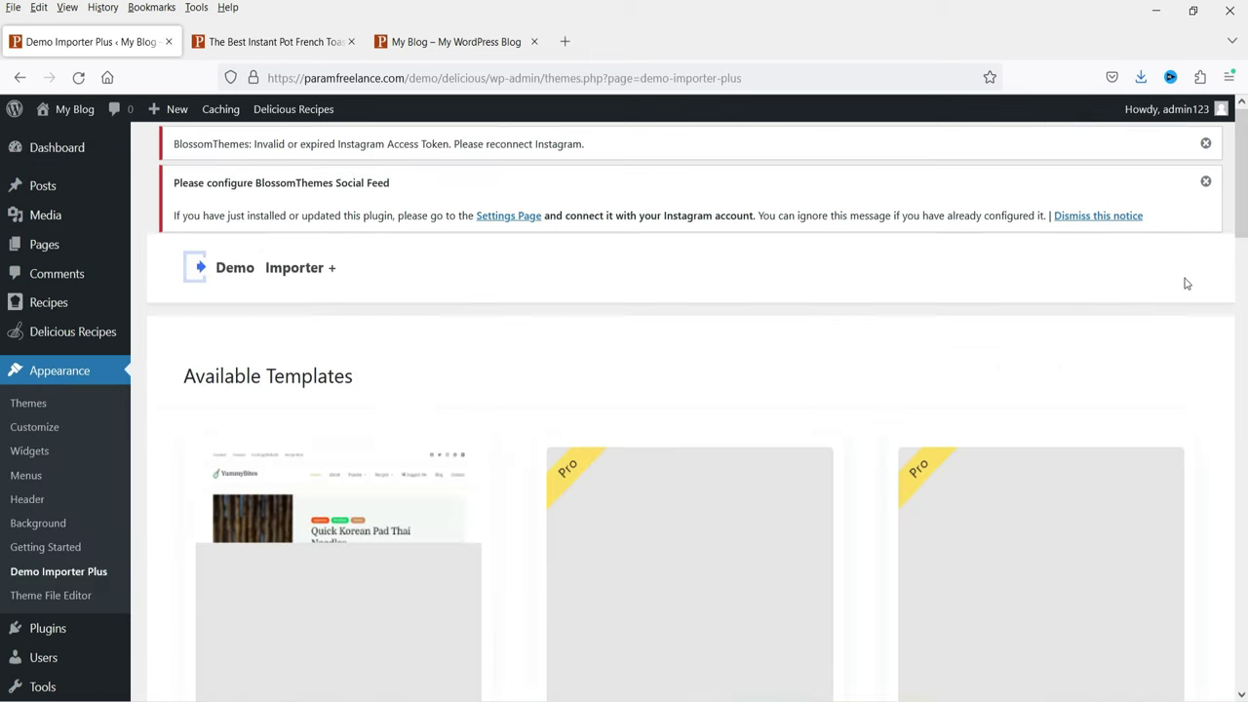
Step: Look through the available Yummy Bites and Yummy Bites Pro demo templates
{"action": "scroll", "coordinate": [1190, 283], "scroll_direction": "down", "scroll_amount": 3}
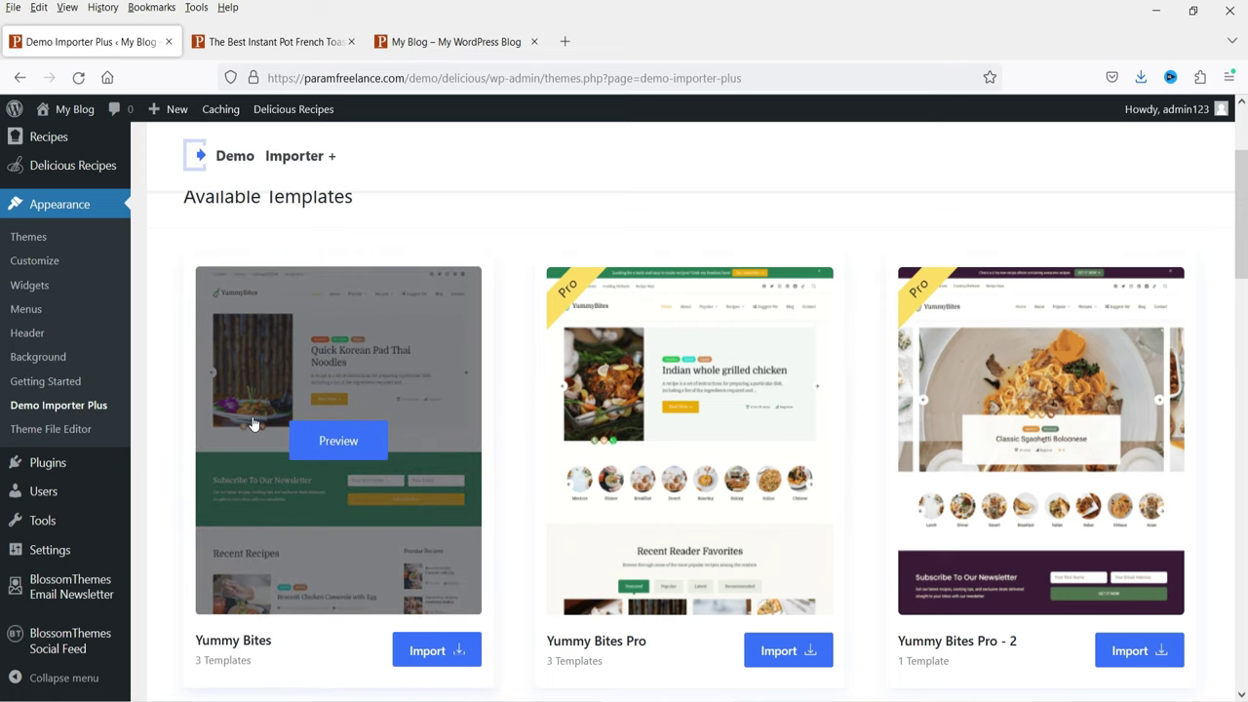
{"action": "scroll", "coordinate": [209, 405], "scroll_direction": "down", "scroll_amount": 2}
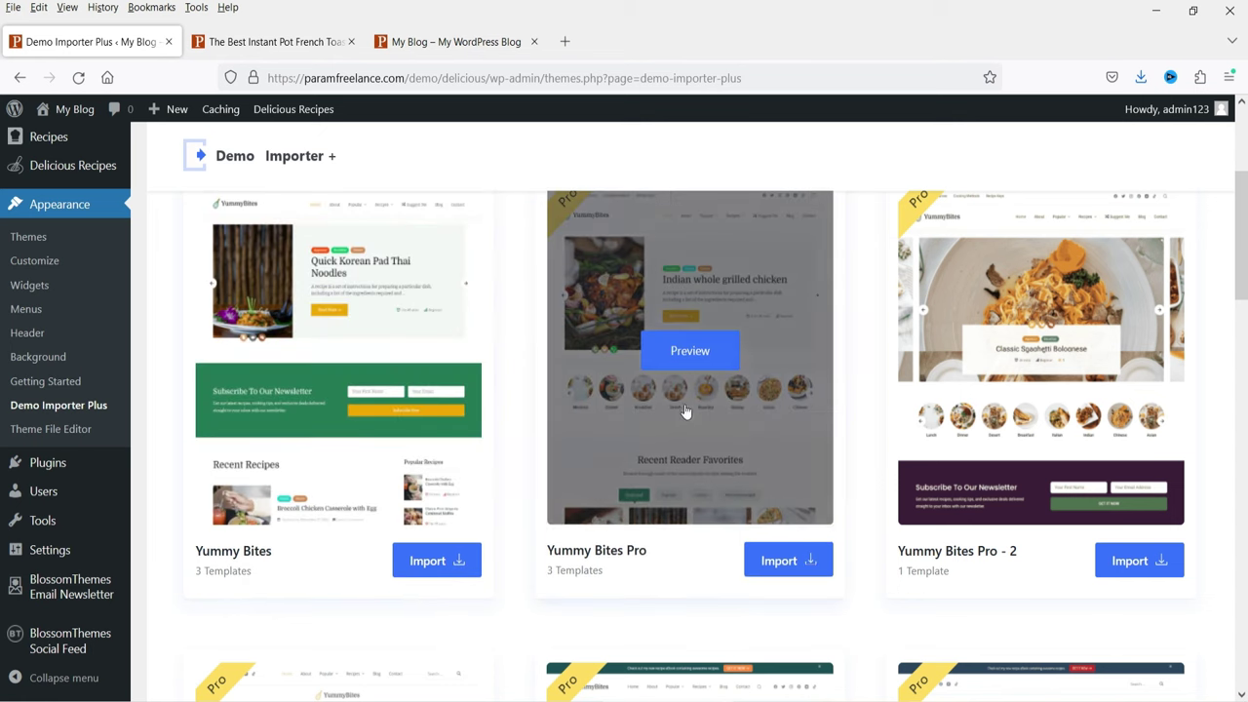
{"action": "scroll", "coordinate": [924, 354], "scroll_direction": "down", "scroll_amount": 3}
{"action": "scroll", "coordinate": [924, 354], "scroll_direction": "down", "scroll_amount": 5}
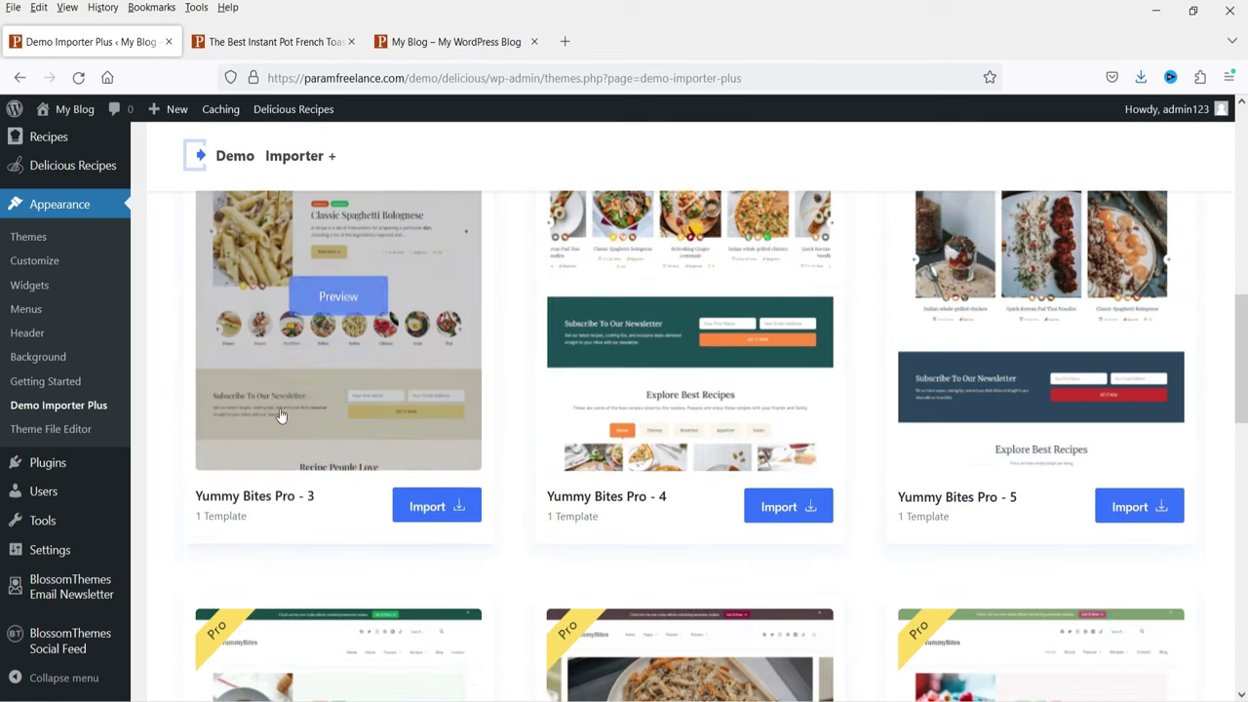
{"action": "scroll", "coordinate": [1037, 292], "scroll_direction": "down", "scroll_amount": 7}
{"action": "scroll", "coordinate": [634, 322], "scroll_direction": "down", "scroll_amount": 2}
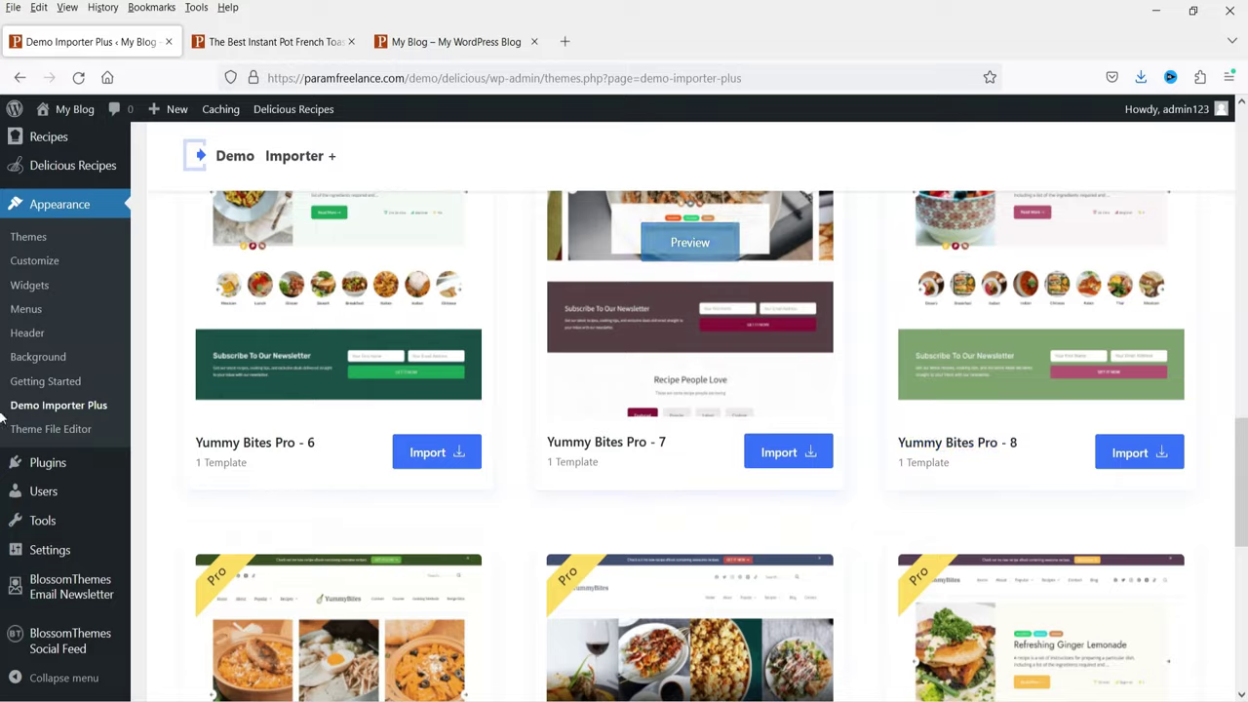
{"action": "scroll", "coordinate": [391, 371], "scroll_direction": "up", "scroll_amount": 4}
{"action": "scroll", "coordinate": [270, 387], "scroll_direction": "down", "scroll_amount": 15}
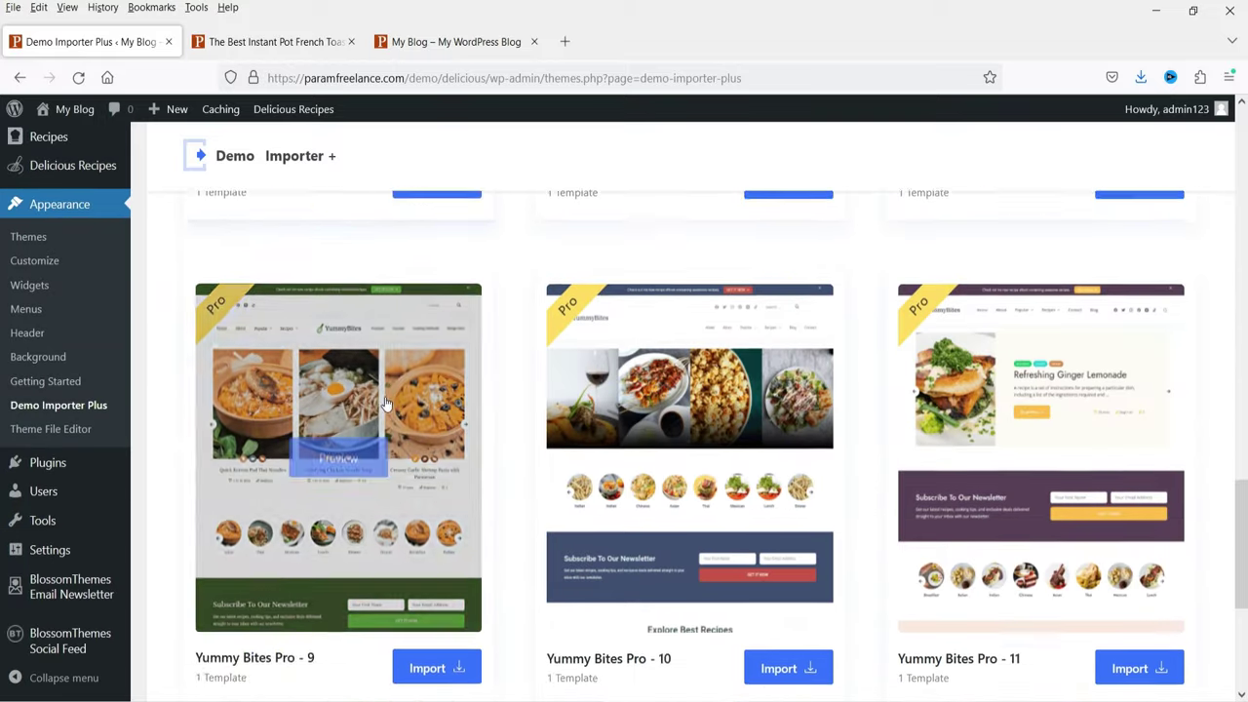
{"action": "scroll", "coordinate": [1072, 478], "scroll_direction": "up", "scroll_amount": 7}
{"action": "scroll", "coordinate": [886, 438], "scroll_direction": "up", "scroll_amount": 15}
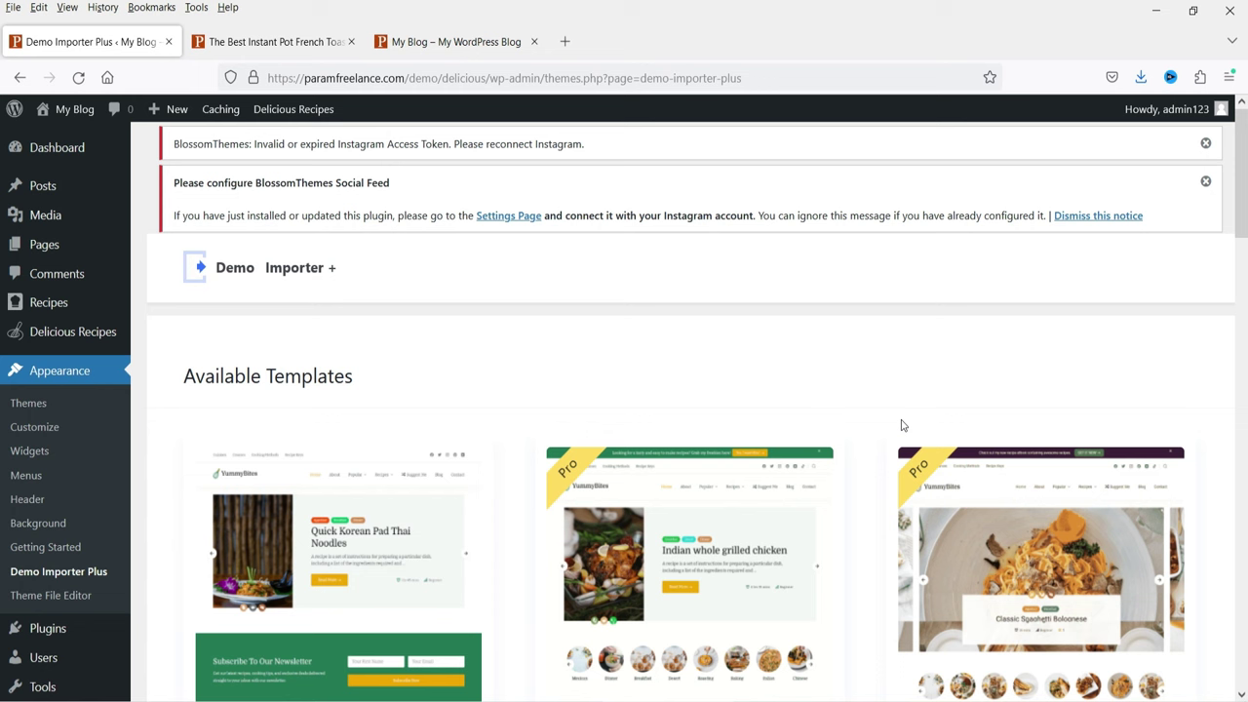
Step: Choose the free Yummy Bites template and start importing its complete site
{"action": "scroll", "coordinate": [490, 325], "scroll_direction": "down", "scroll_amount": 2}
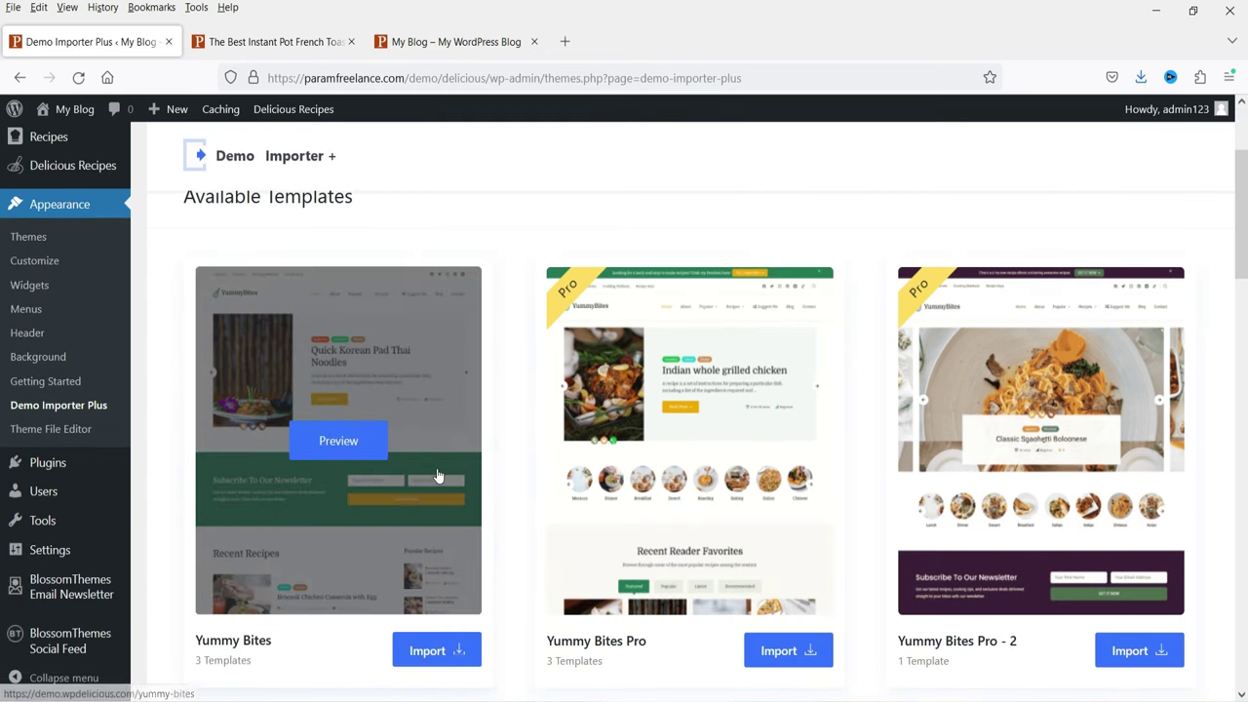
{"action": "scroll", "coordinate": [439, 476], "scroll_direction": "down", "scroll_amount": 2}
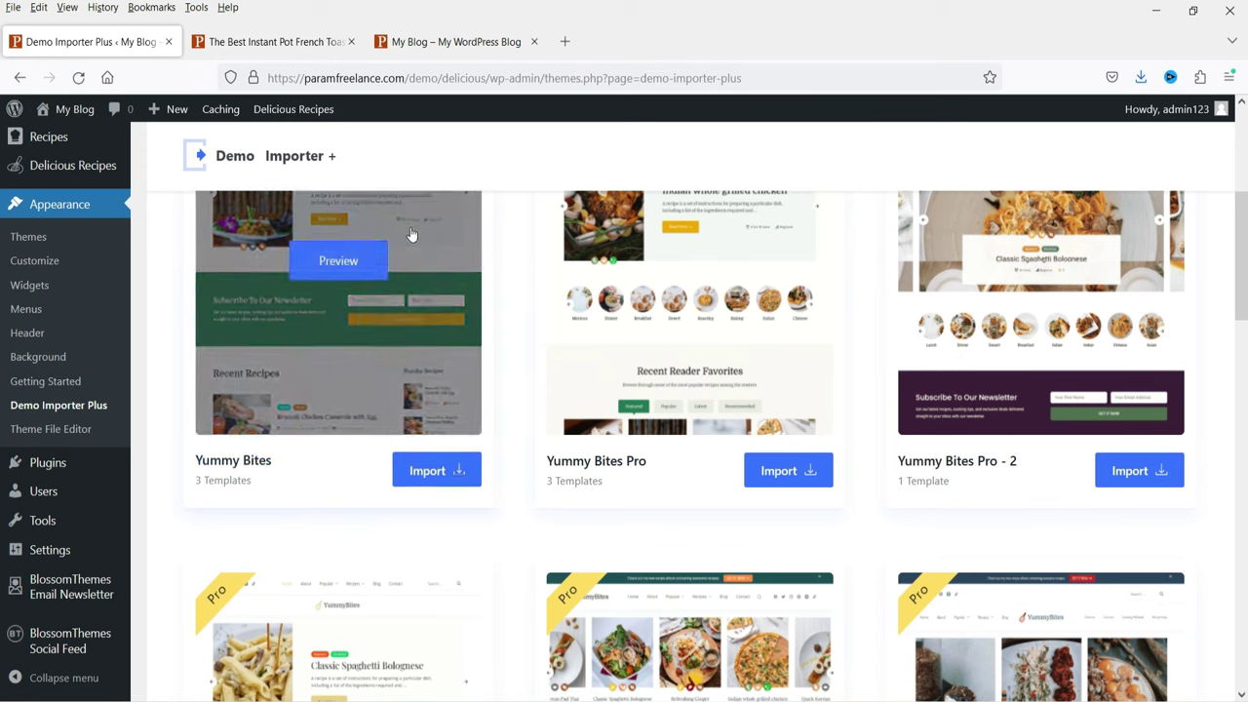
{"action": "left_click", "coordinate": [438, 470]}
{"action": "scroll", "coordinate": [586, 315], "scroll_direction": "down", "scroll_amount": 3}
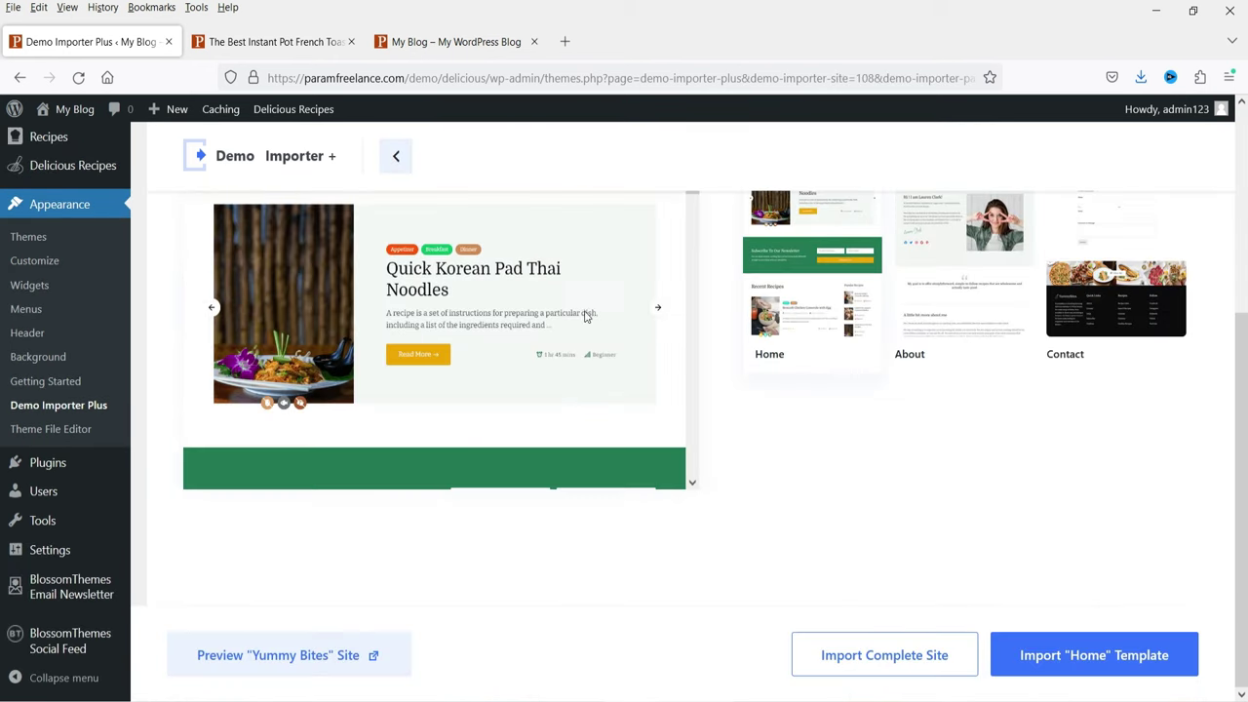
{"action": "left_click", "coordinate": [874, 669]}
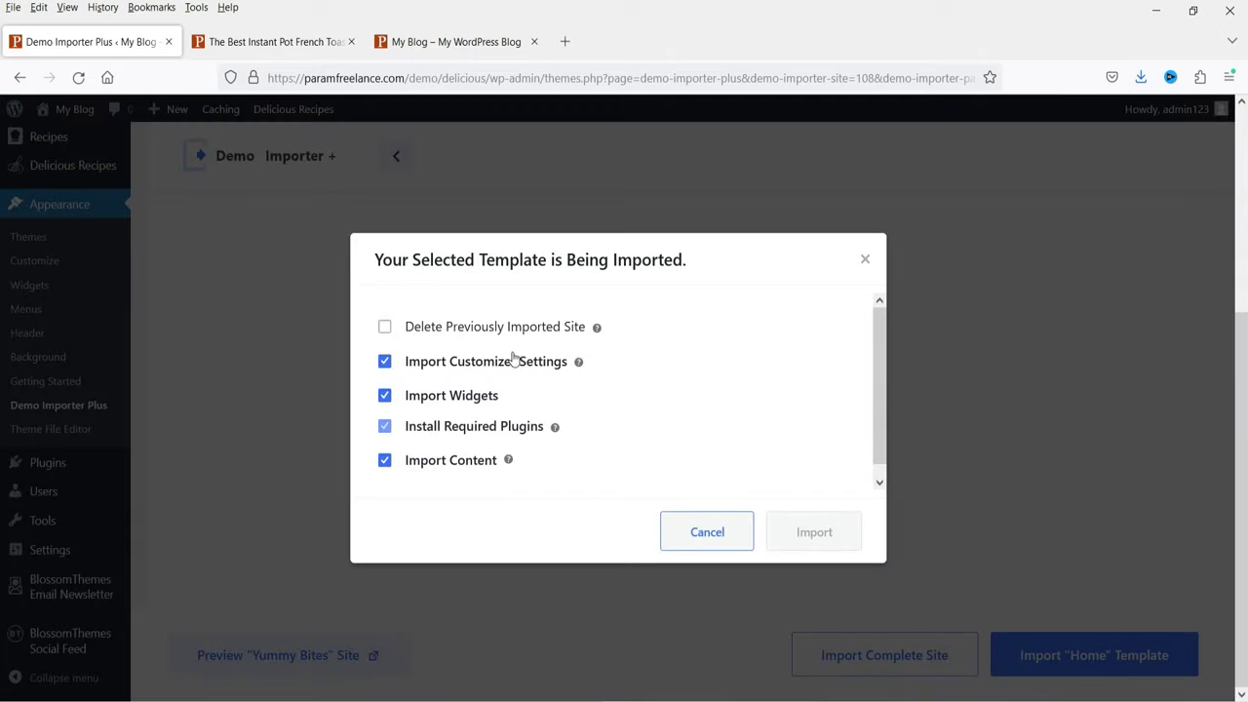
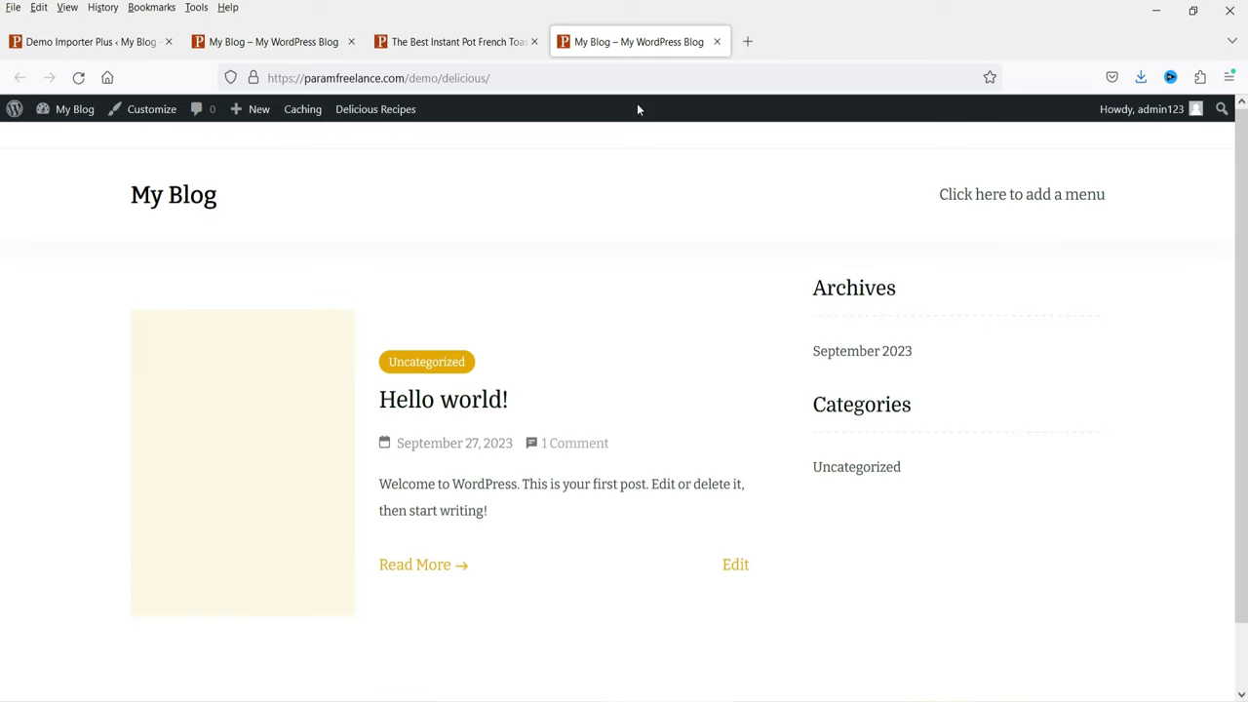
Step: Switch to the imported site's home page, close the outdated blog tab and examine the navigation menu
{"action": "left_click", "coordinate": [265, 41]}
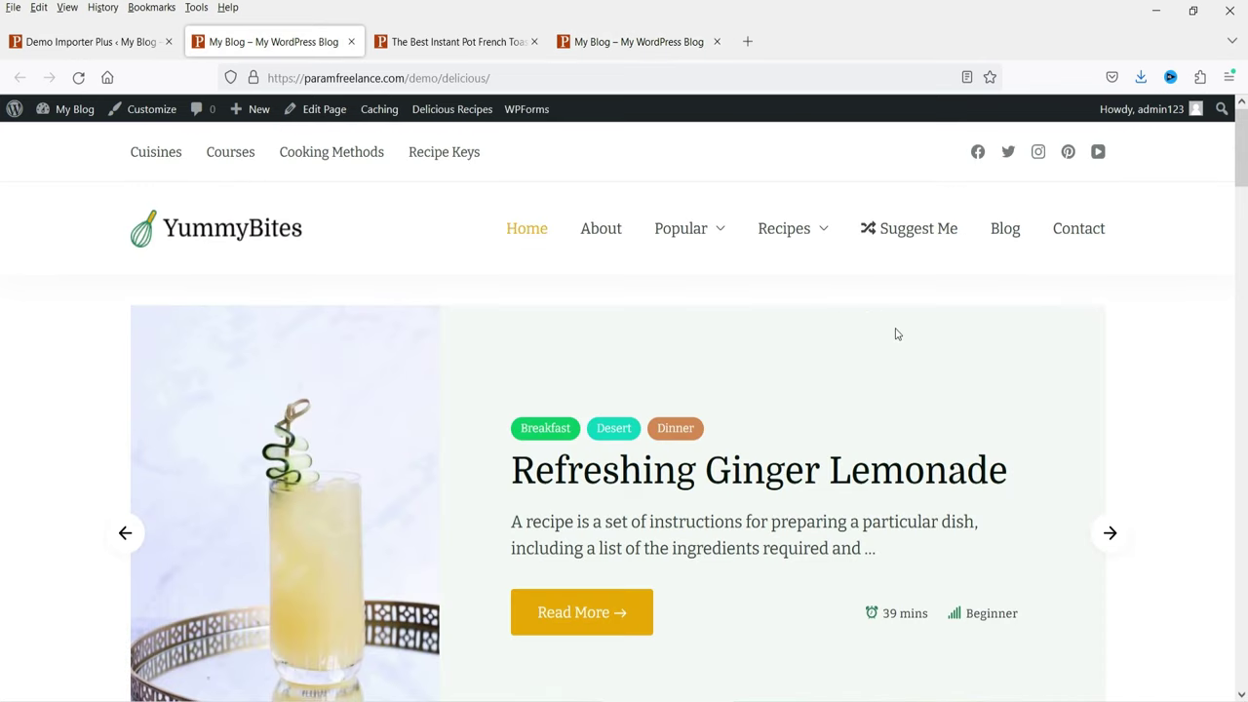
{"action": "left_click", "coordinate": [717, 41]}
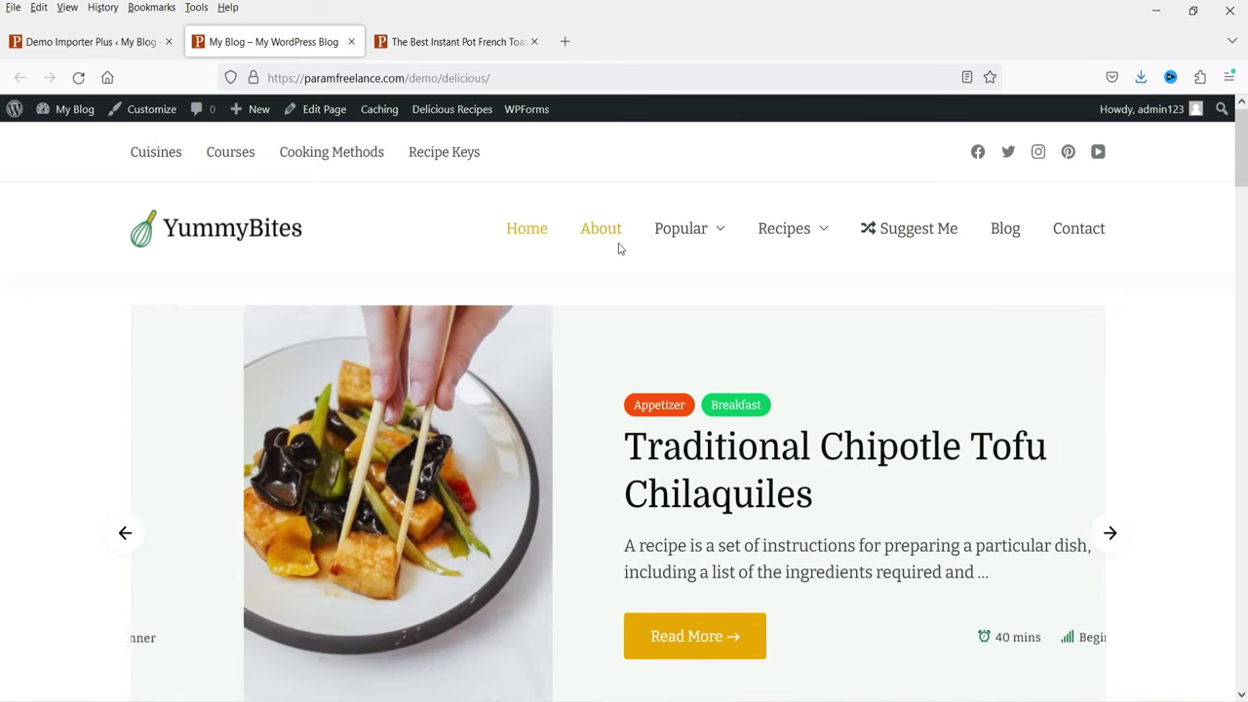
{"action": "mouse_move", "coordinate": [691, 237]}
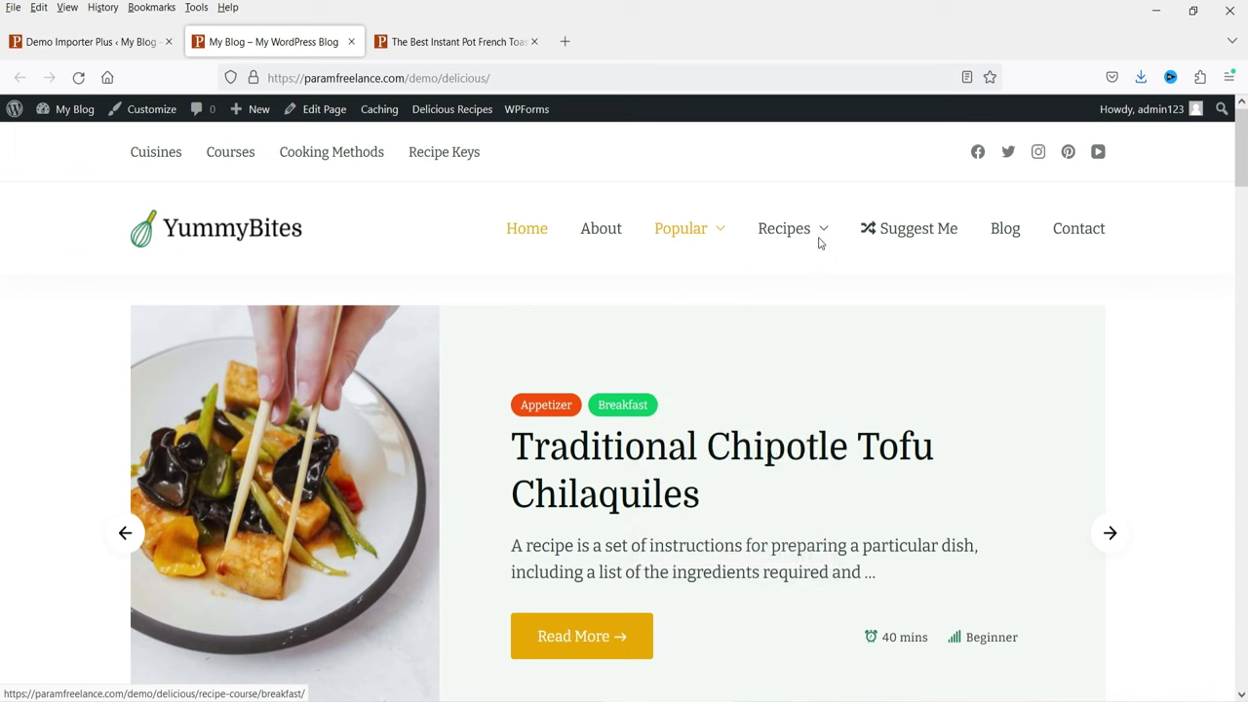
{"action": "mouse_move", "coordinate": [795, 229]}
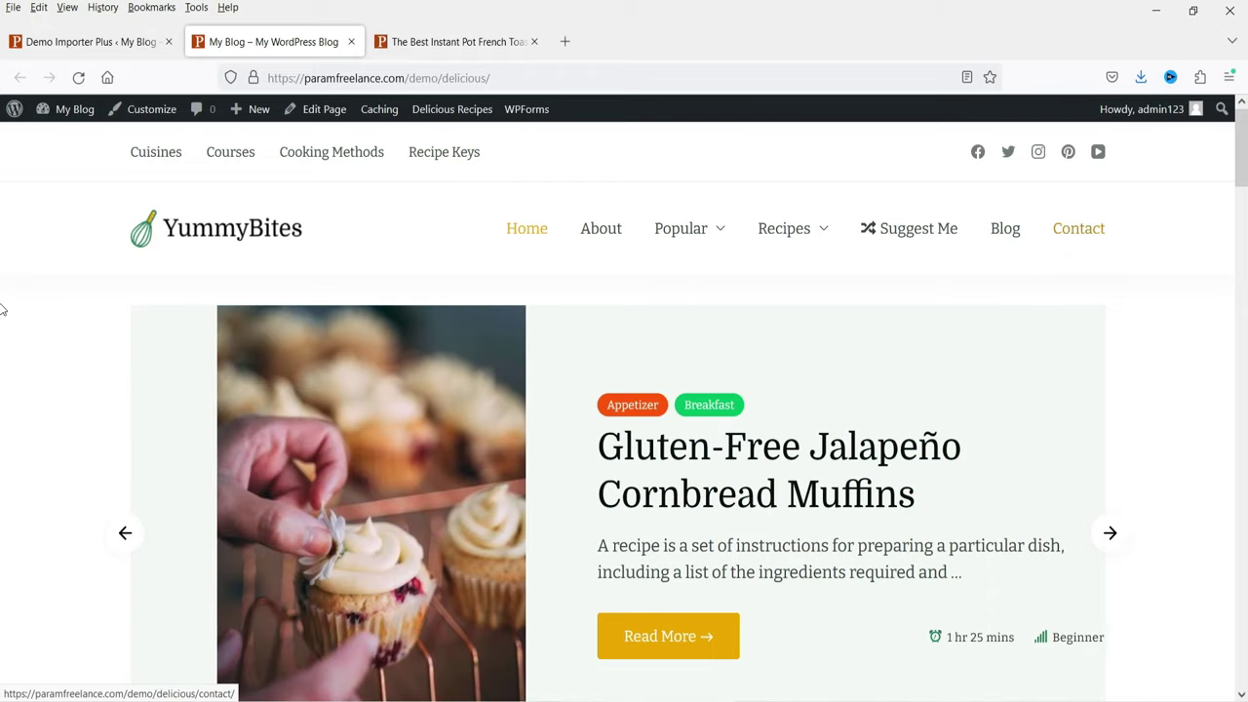
Step: Page through the featured recipes in the home page slider
{"action": "scroll", "coordinate": [1192, 308], "scroll_direction": "down", "scroll_amount": 2}
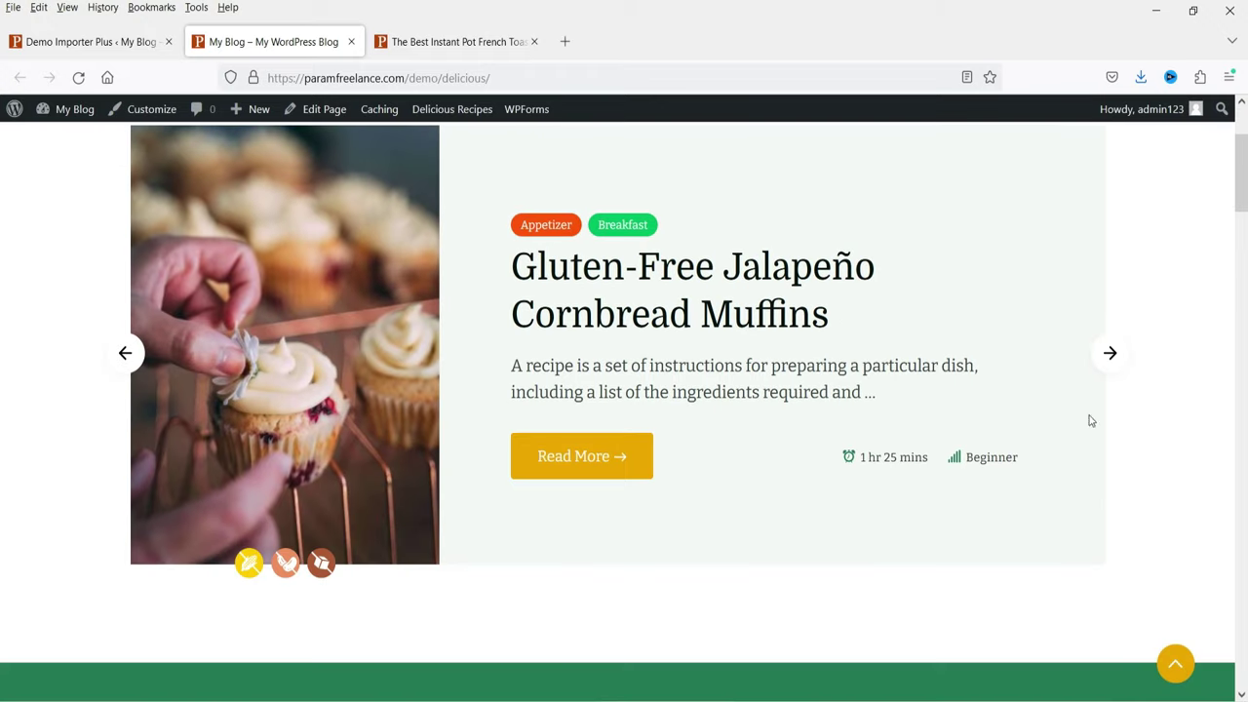
{"action": "left_click", "coordinate": [1109, 356]}
{"action": "left_click", "coordinate": [1109, 355]}
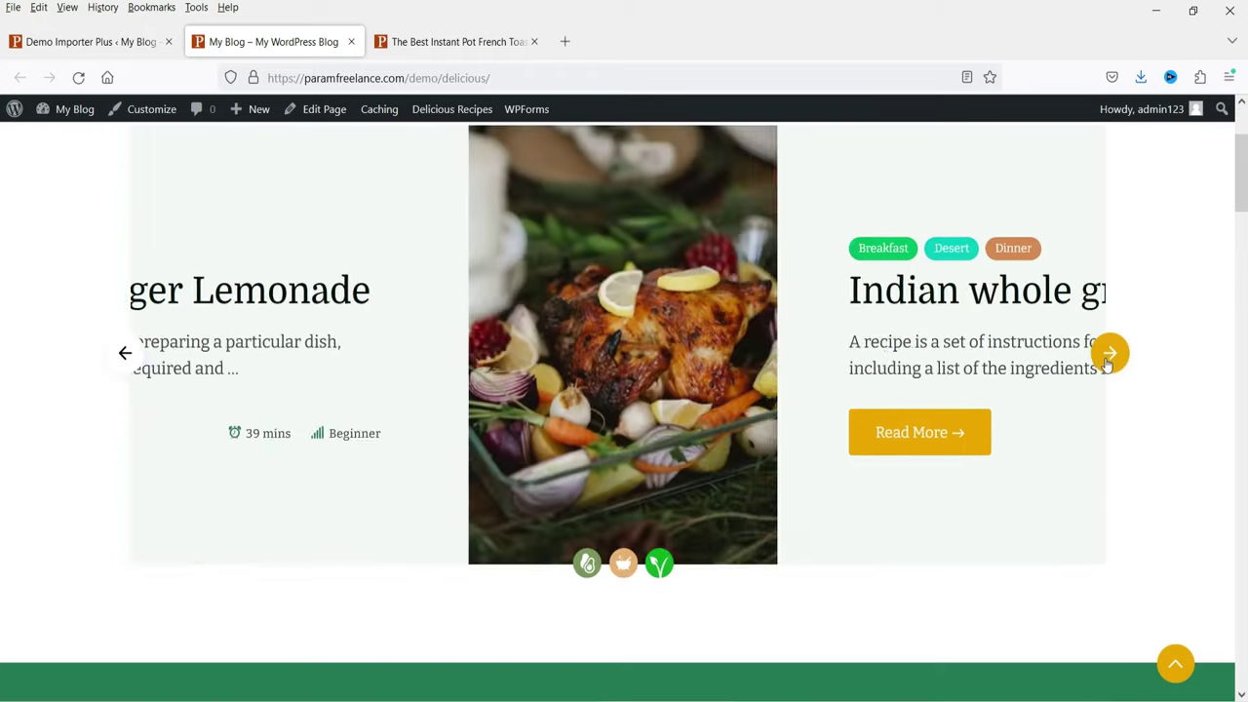
{"action": "left_click", "coordinate": [1109, 355]}
{"action": "scroll", "coordinate": [936, 410], "scroll_direction": "up", "scroll_amount": 2}
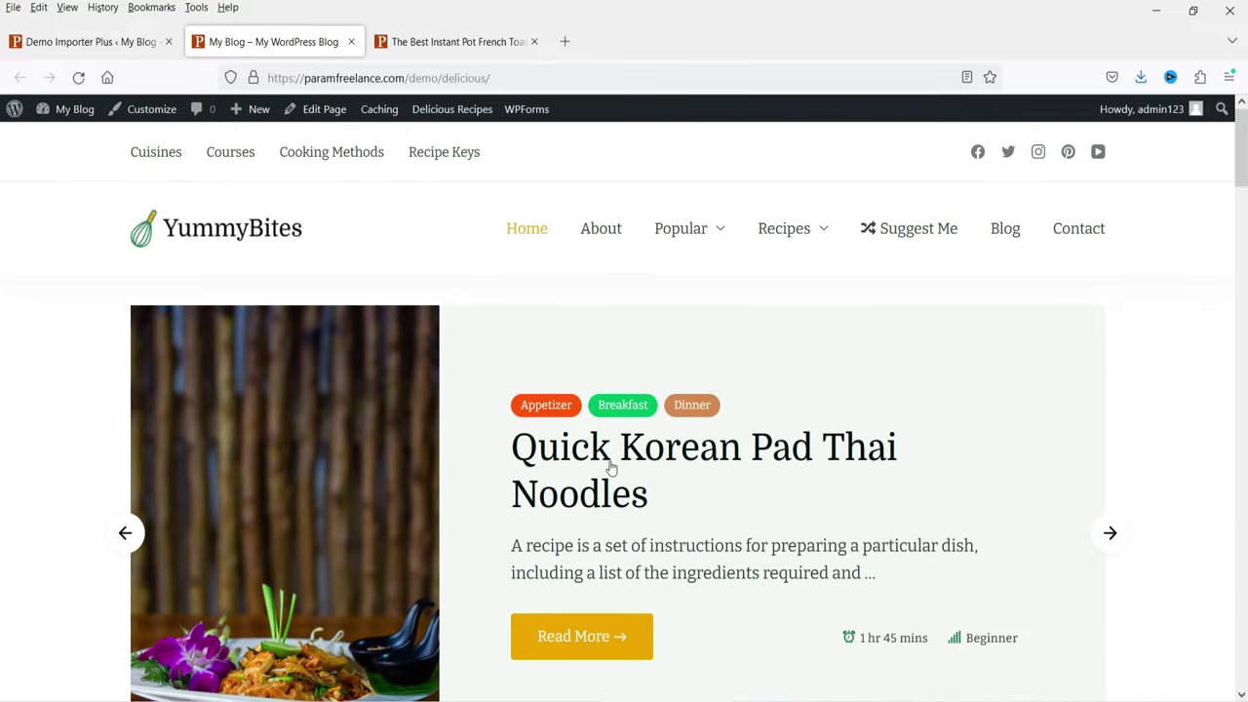
{"action": "scroll", "coordinate": [878, 410], "scroll_direction": "down", "scroll_amount": 3}
{"action": "left_click", "coordinate": [1109, 263]}
Step: Examine the newsletter, Recent Recipes, Popular Recipes and dietary badge sections further down the home page
{"action": "scroll", "coordinate": [1109, 266], "scroll_direction": "down", "scroll_amount": 4}
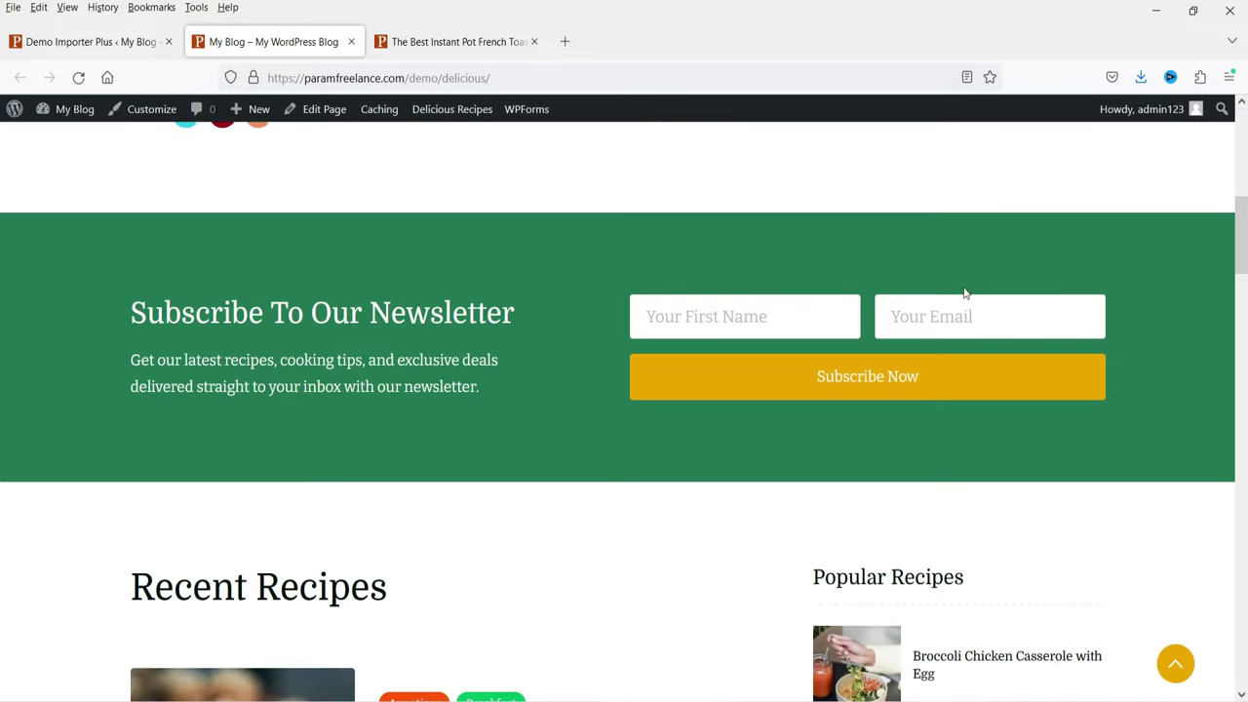
{"action": "scroll", "coordinate": [483, 359], "scroll_direction": "down", "scroll_amount": 3}
{"action": "scroll", "coordinate": [486, 355], "scroll_direction": "down", "scroll_amount": 2}
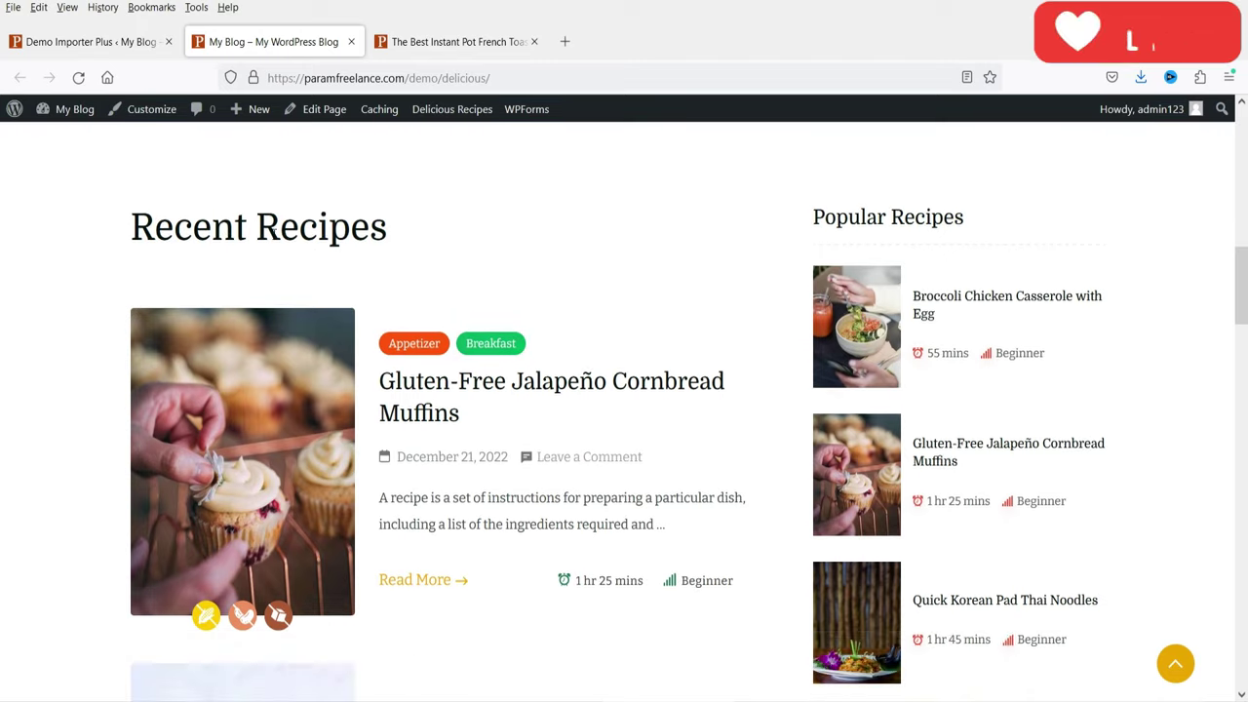
{"action": "scroll", "coordinate": [1044, 374], "scroll_direction": "down", "scroll_amount": 5}
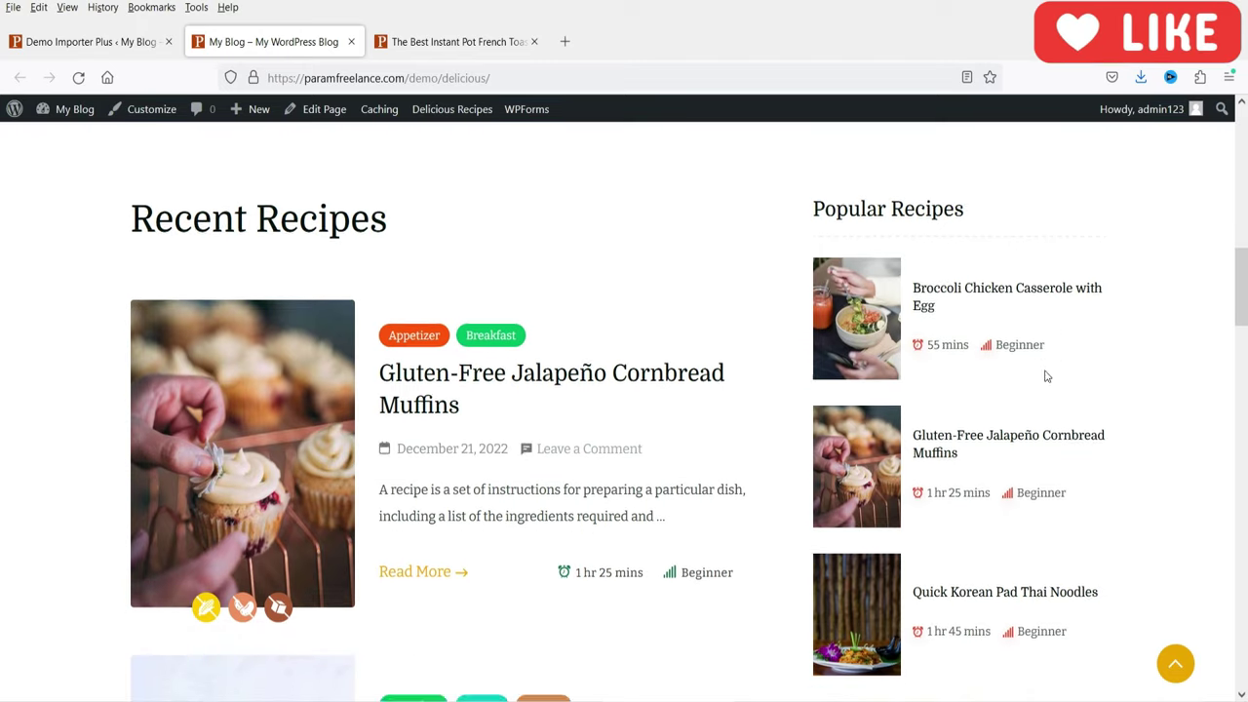
{"action": "scroll", "coordinate": [1034, 261], "scroll_direction": "down", "scroll_amount": 3}
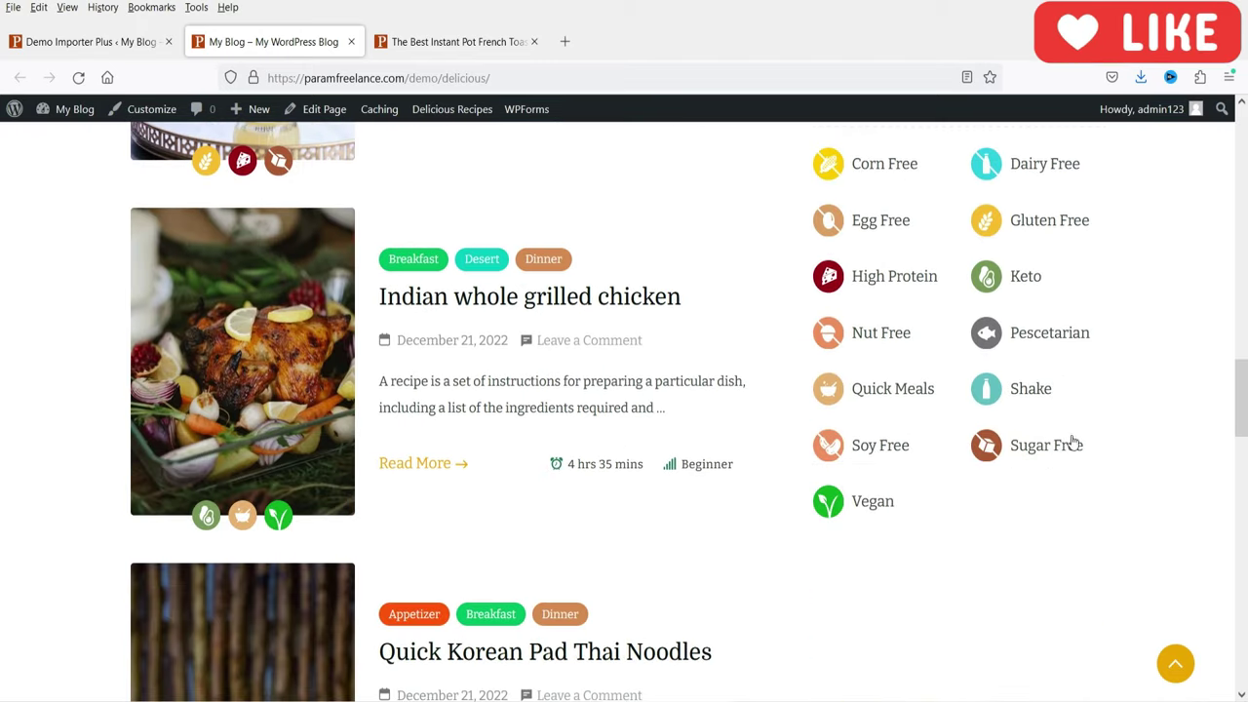
Step: Open the High Protein recipe key in a separate tab and examine its list of matching recipes
{"action": "scroll", "coordinate": [900, 237], "scroll_direction": "up", "scroll_amount": 1}
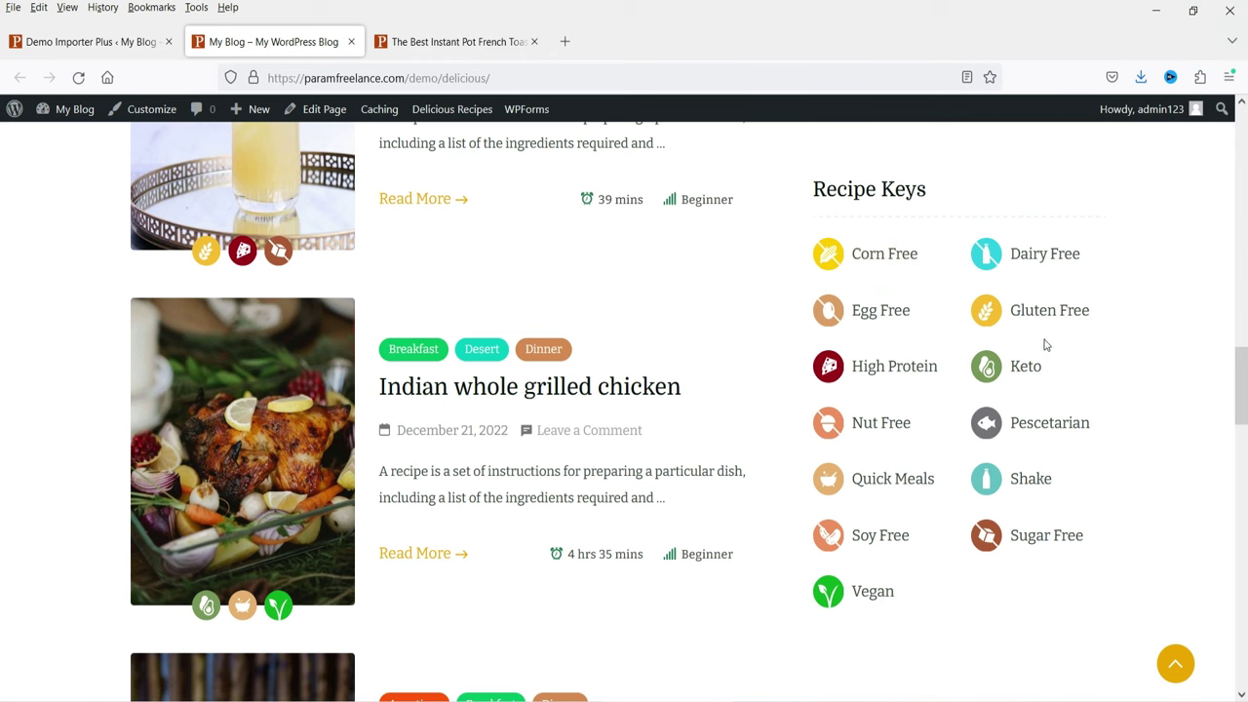
{"action": "right_click", "coordinate": [899, 376]}
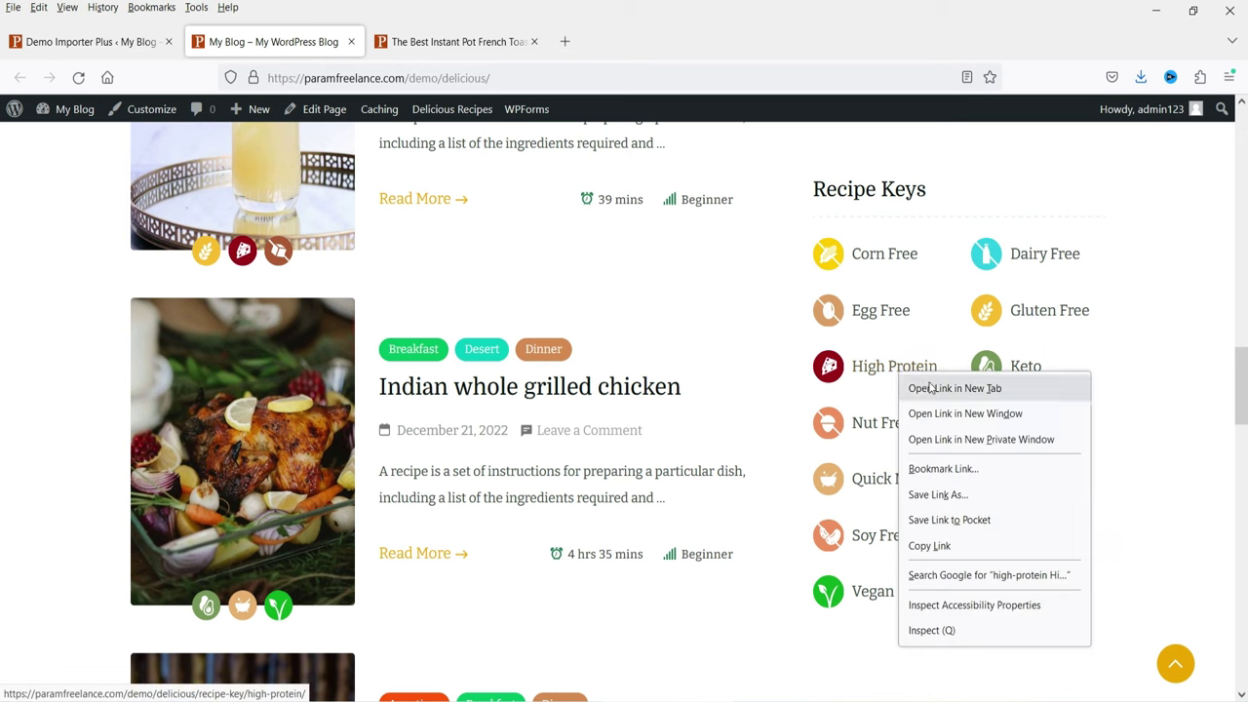
{"action": "left_click", "coordinate": [932, 386]}
{"action": "left_click", "coordinate": [444, 43]}
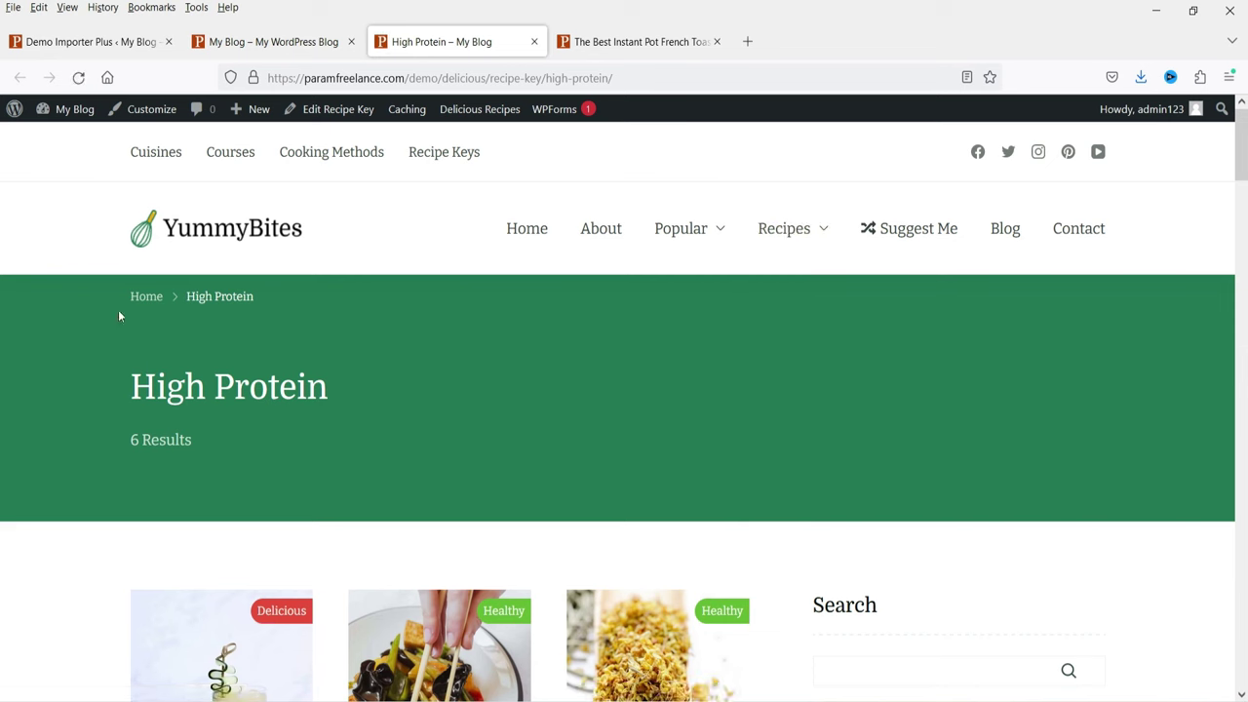
{"action": "scroll", "coordinate": [117, 418], "scroll_direction": "down", "scroll_amount": 10}
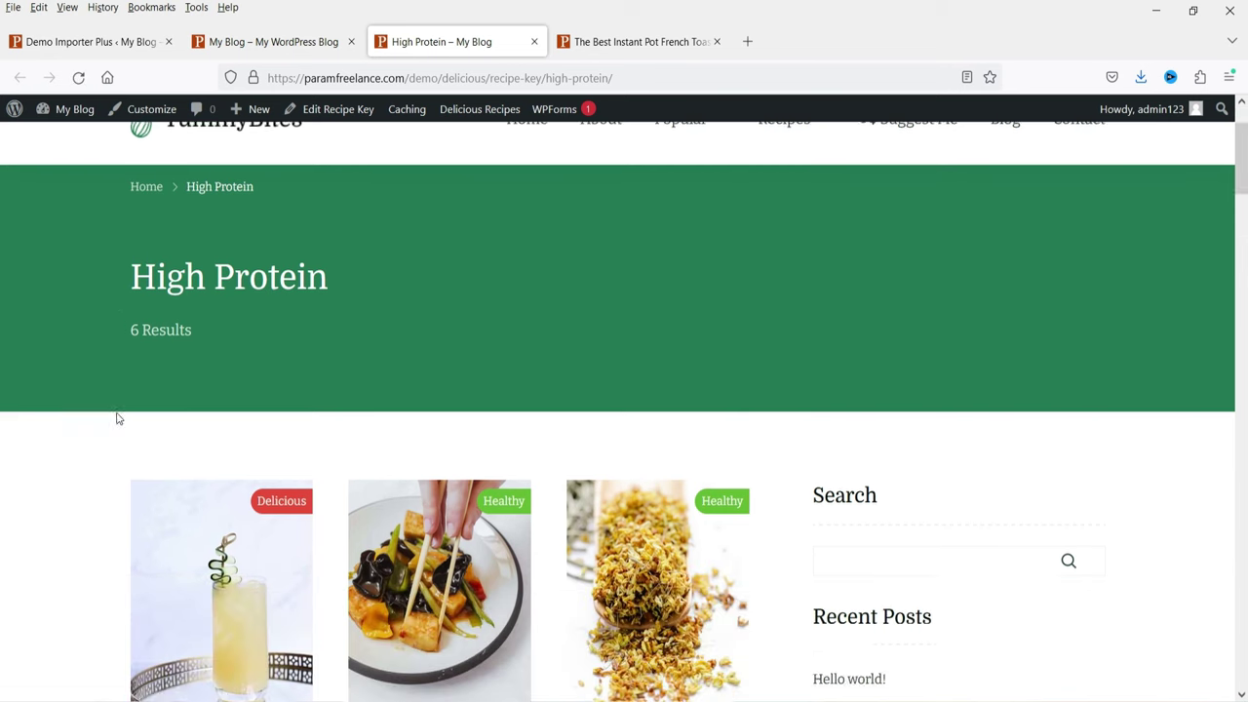
{"action": "scroll", "coordinate": [632, 357], "scroll_direction": "up", "scroll_amount": 5}
{"action": "scroll", "coordinate": [632, 357], "scroll_direction": "up", "scroll_amount": 5}
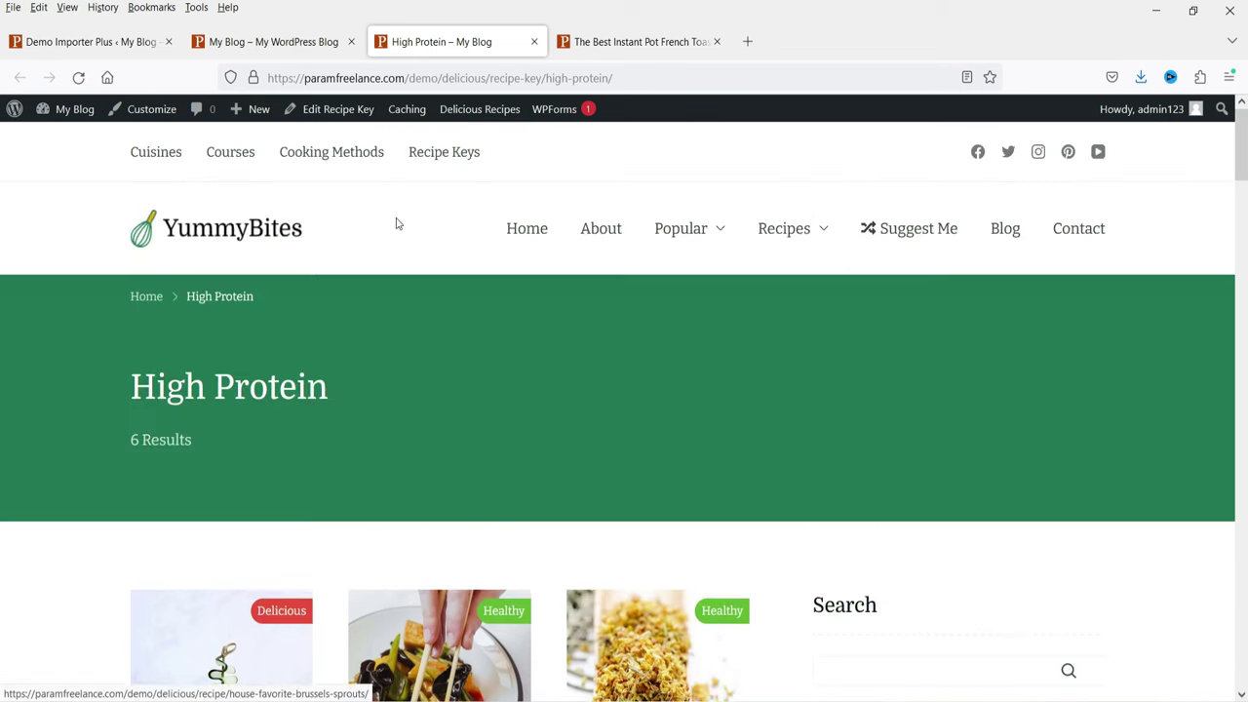
Step: Return to the home page and examine the About Me, As Seen On and footer sections
{"action": "key", "text": "ctrl+shift+Tab"}
{"action": "scroll", "coordinate": [873, 421], "scroll_direction": "down", "scroll_amount": 7}
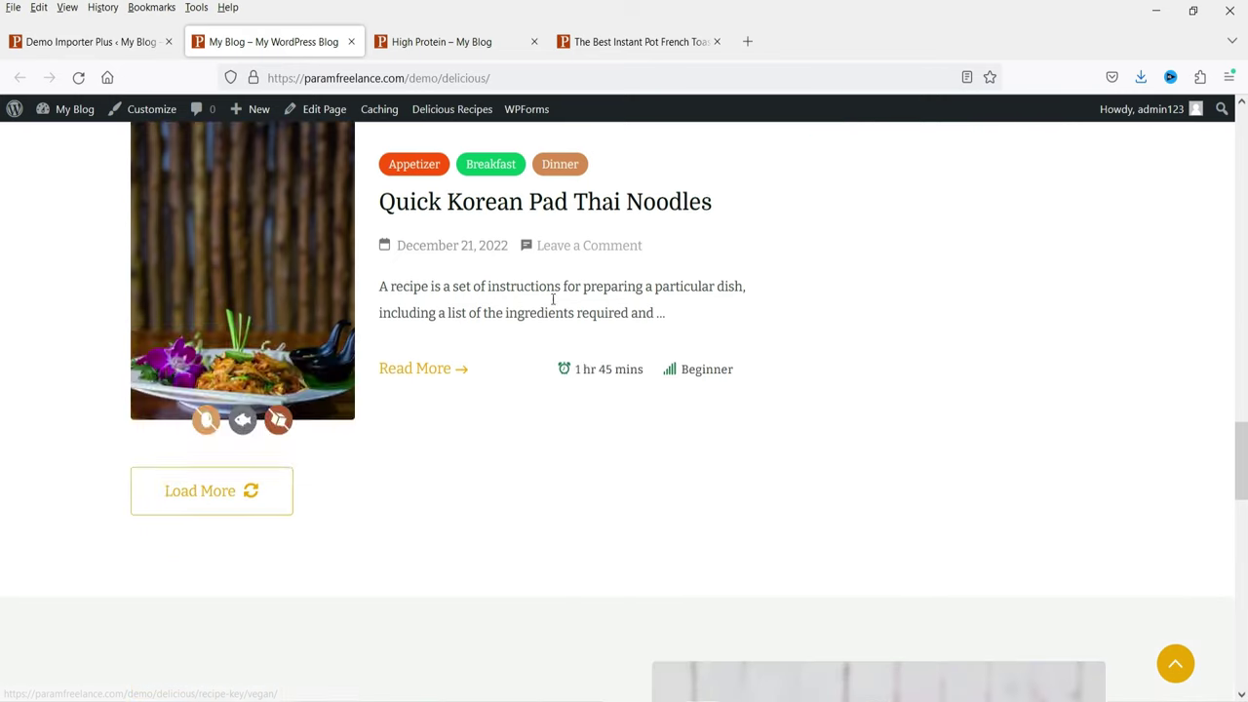
{"action": "scroll", "coordinate": [496, 326], "scroll_direction": "down", "scroll_amount": 5}
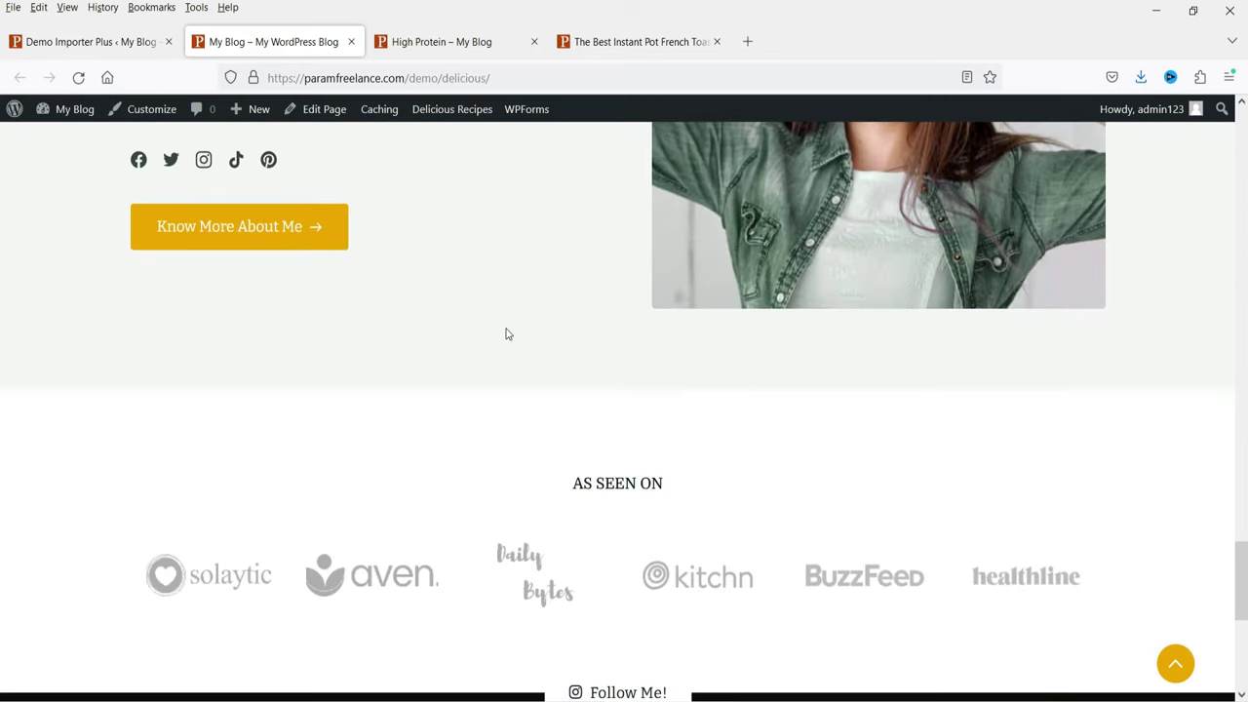
{"action": "scroll", "coordinate": [507, 335], "scroll_direction": "up", "scroll_amount": 5}
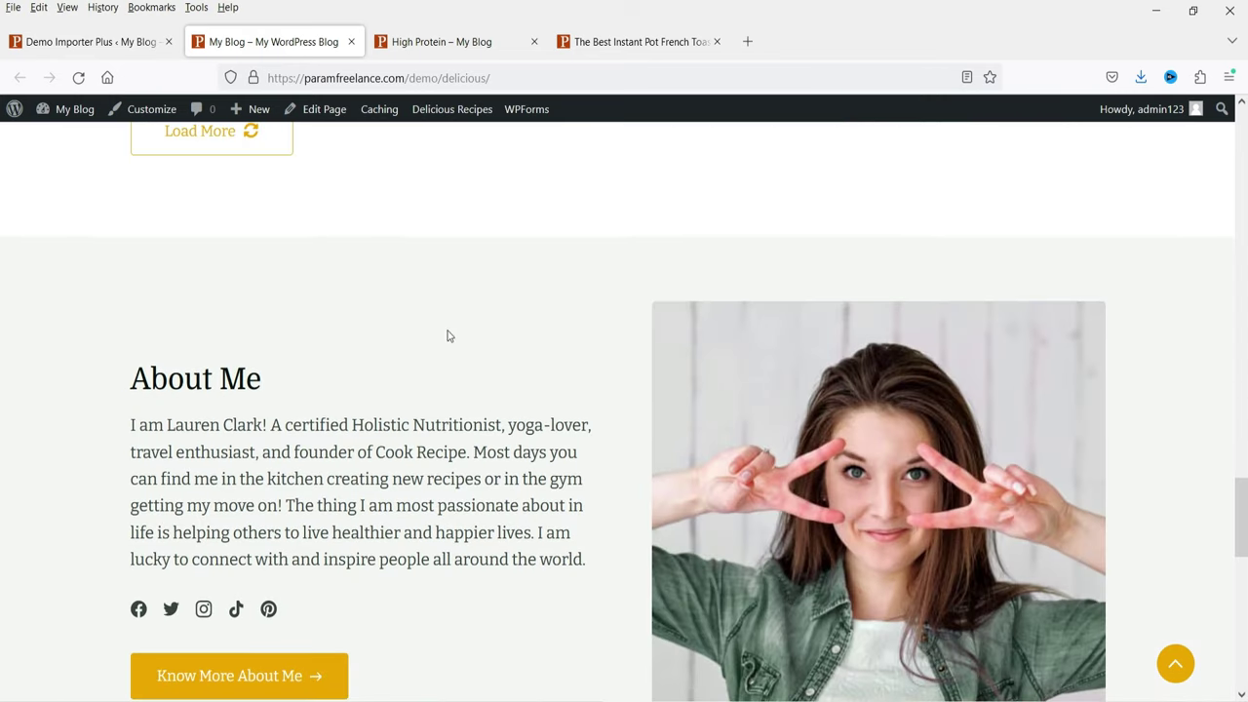
{"action": "scroll", "coordinate": [461, 332], "scroll_direction": "down", "scroll_amount": 5}
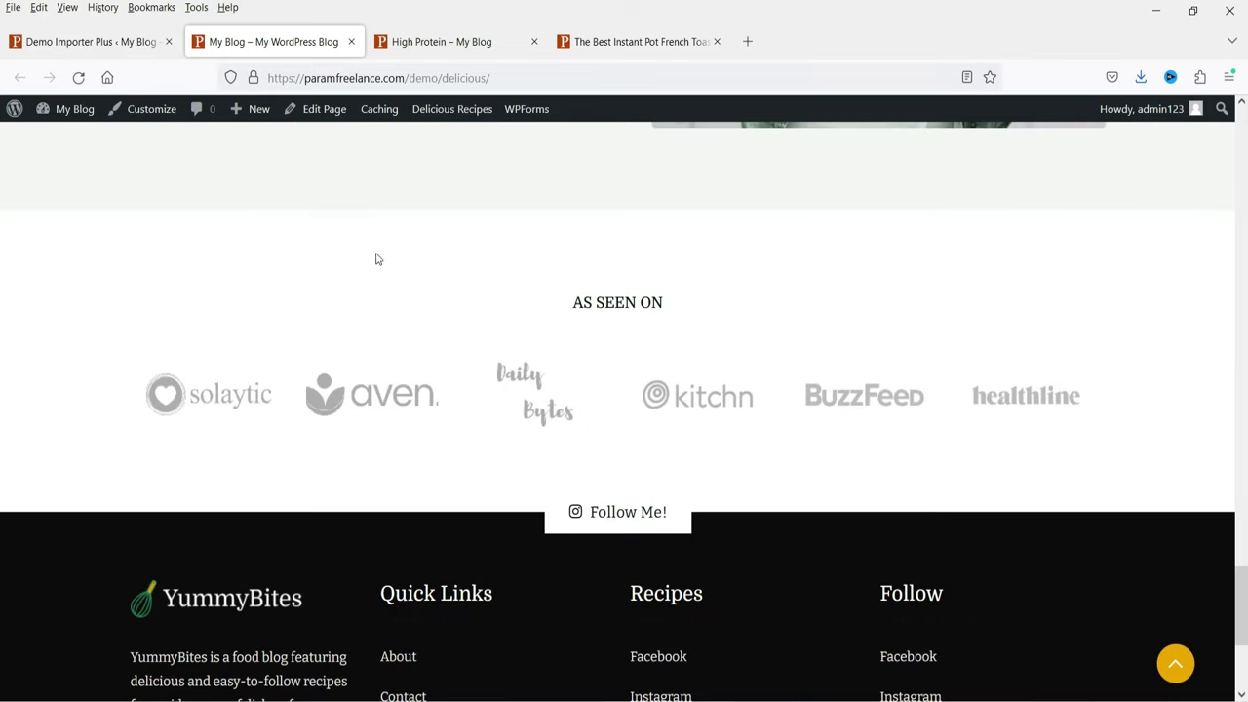
{"action": "scroll", "coordinate": [599, 444], "scroll_direction": "up", "scroll_amount": 1}
{"action": "scroll", "coordinate": [856, 374], "scroll_direction": "down", "scroll_amount": 4}
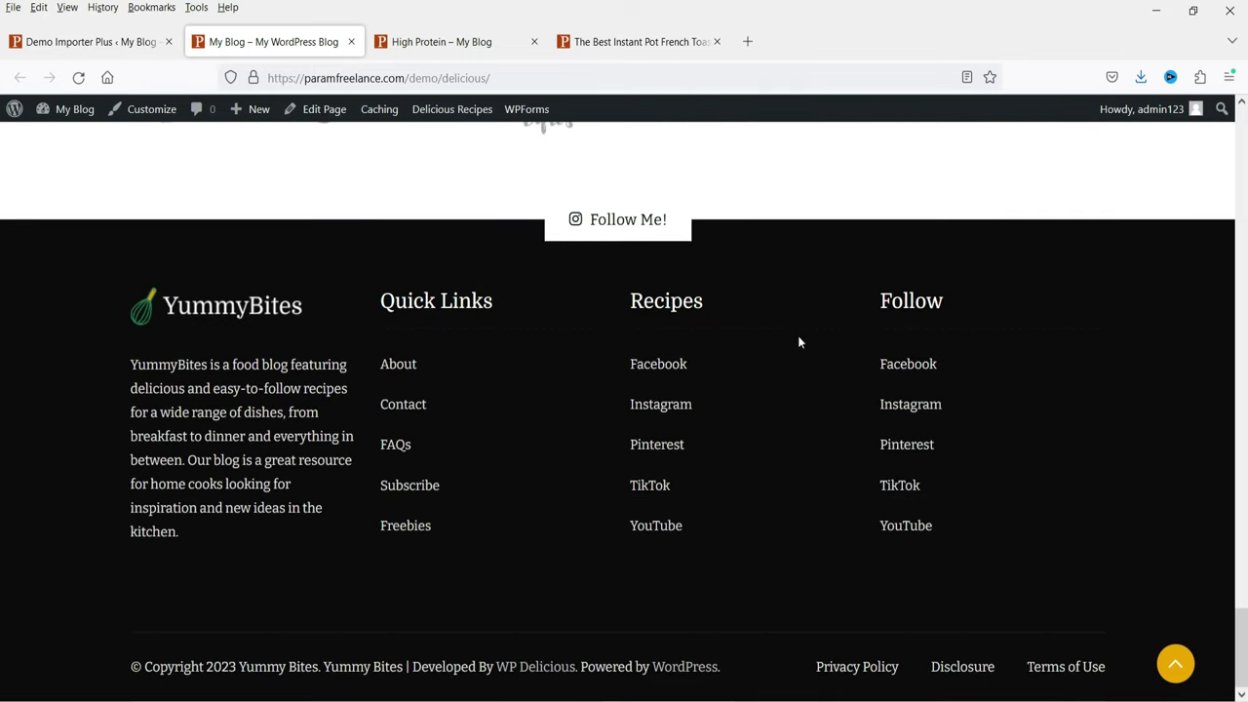
Step: Open the site's Contact page and read its introductory text
{"action": "left_click", "coordinate": [1175, 664]}
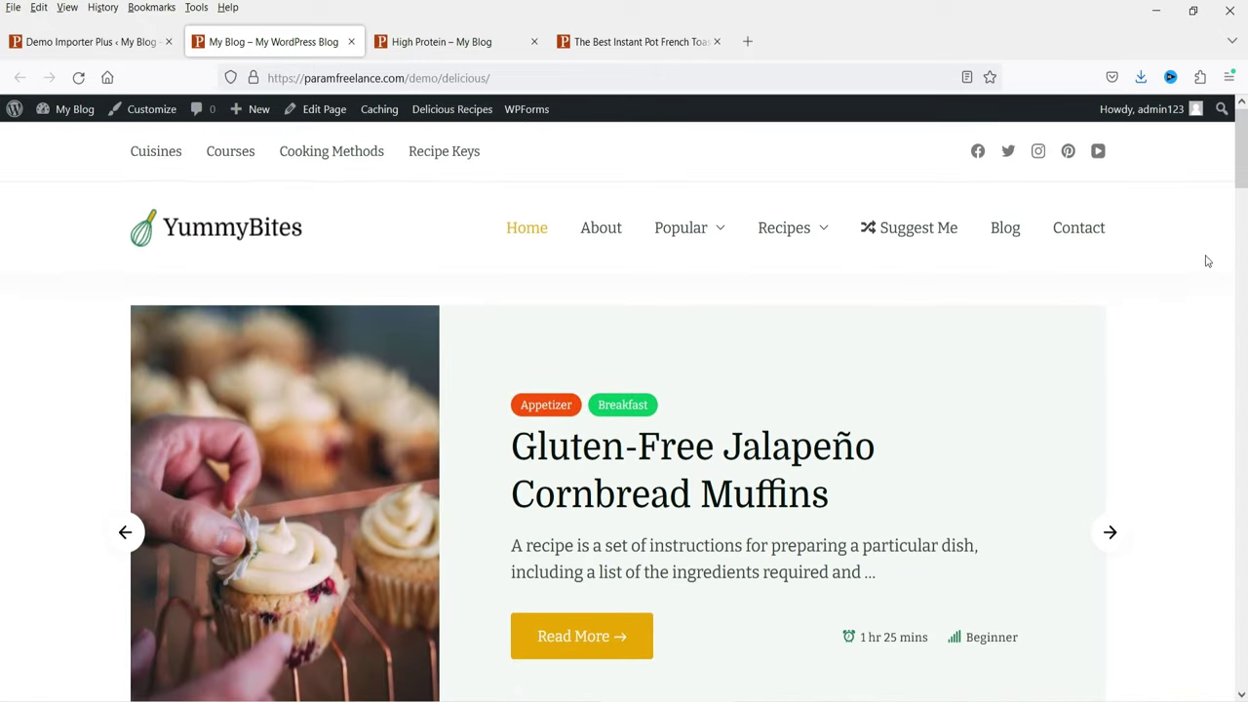
{"action": "left_click", "coordinate": [1095, 232]}
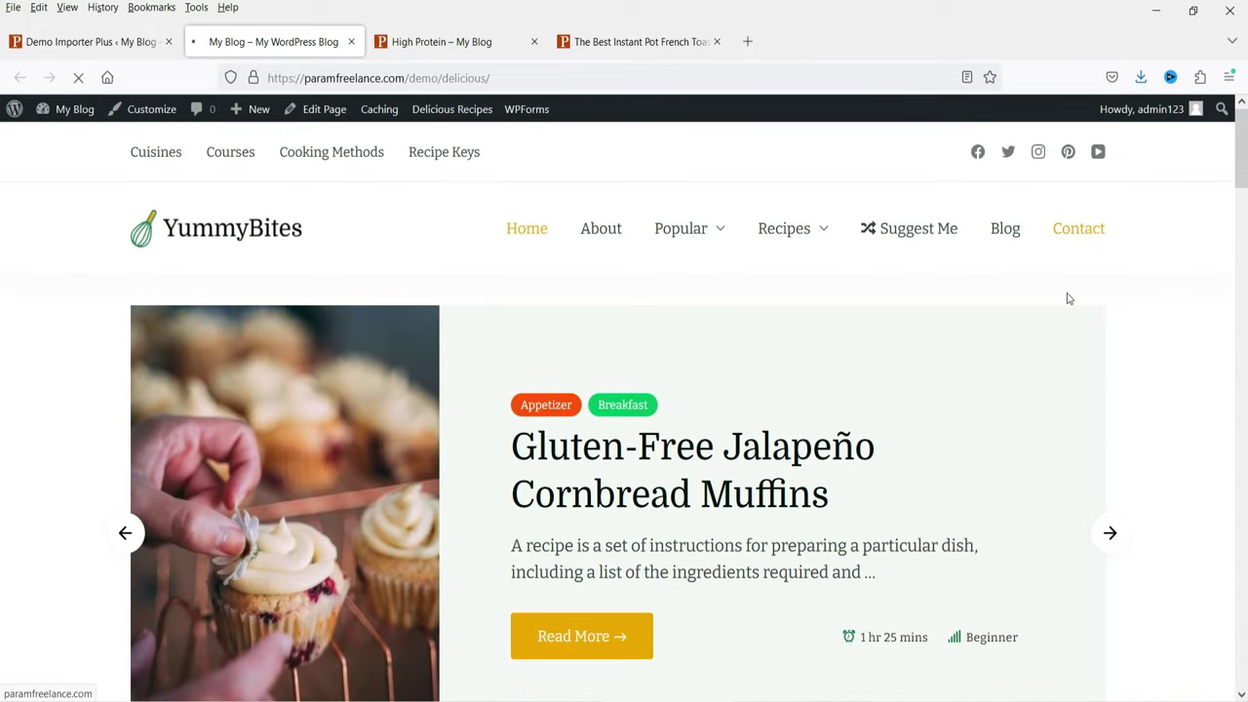
{"action": "scroll", "coordinate": [585, 341], "scroll_direction": "down", "scroll_amount": 1}
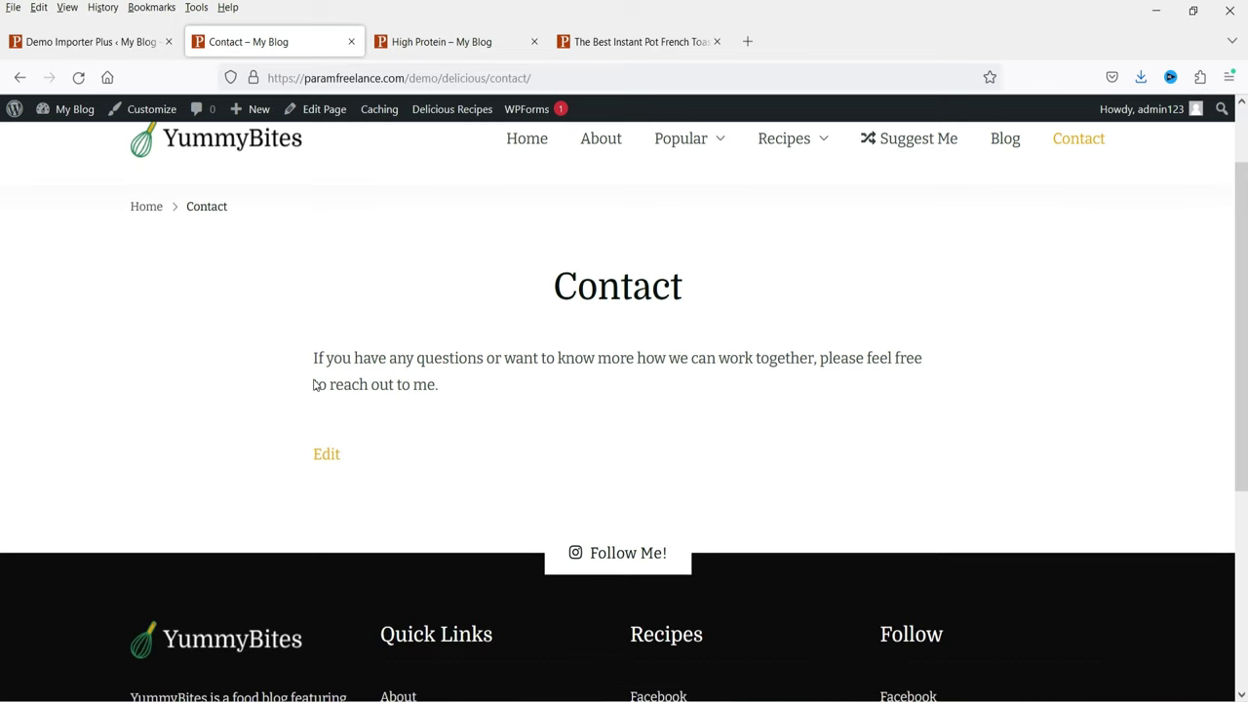
{"action": "triple_click", "coordinate": [329, 364]}
{"action": "left_click", "coordinate": [565, 379]}
{"action": "scroll", "coordinate": [926, 362], "scroll_direction": "up", "scroll_amount": 1}
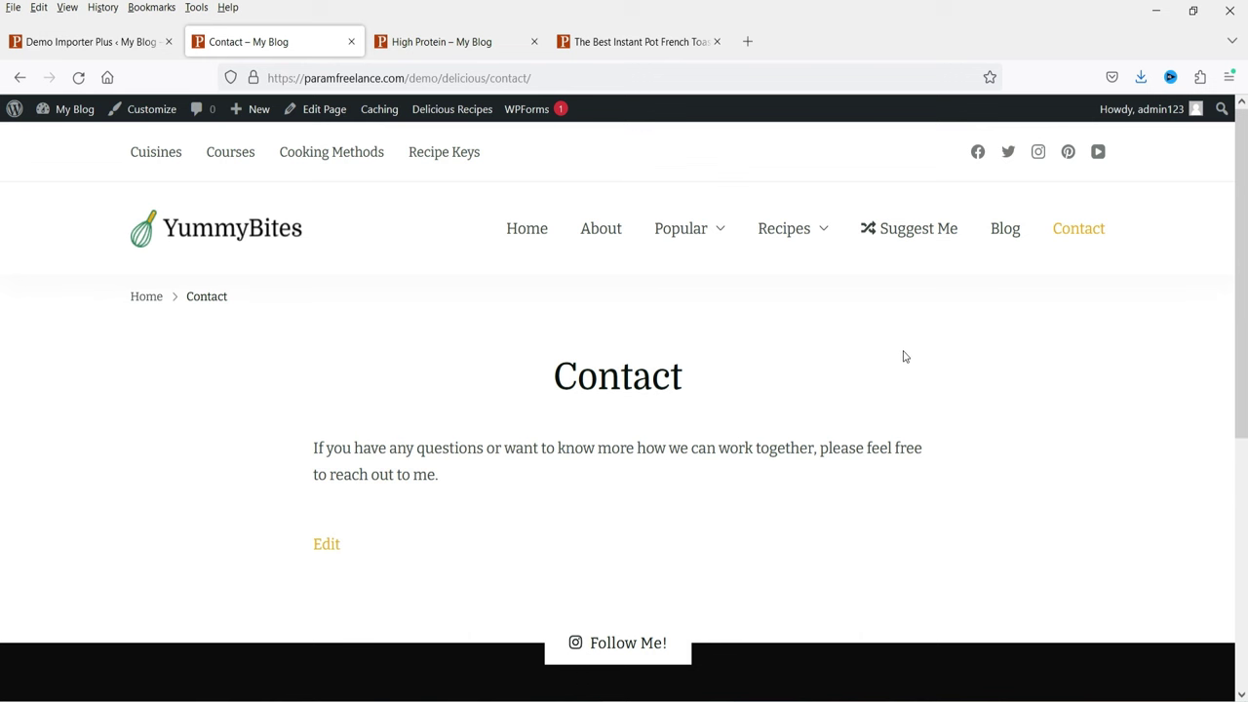
Step: Open the site's Blog page and look through its posts and sidebar widgets
{"action": "left_click", "coordinate": [1004, 230]}
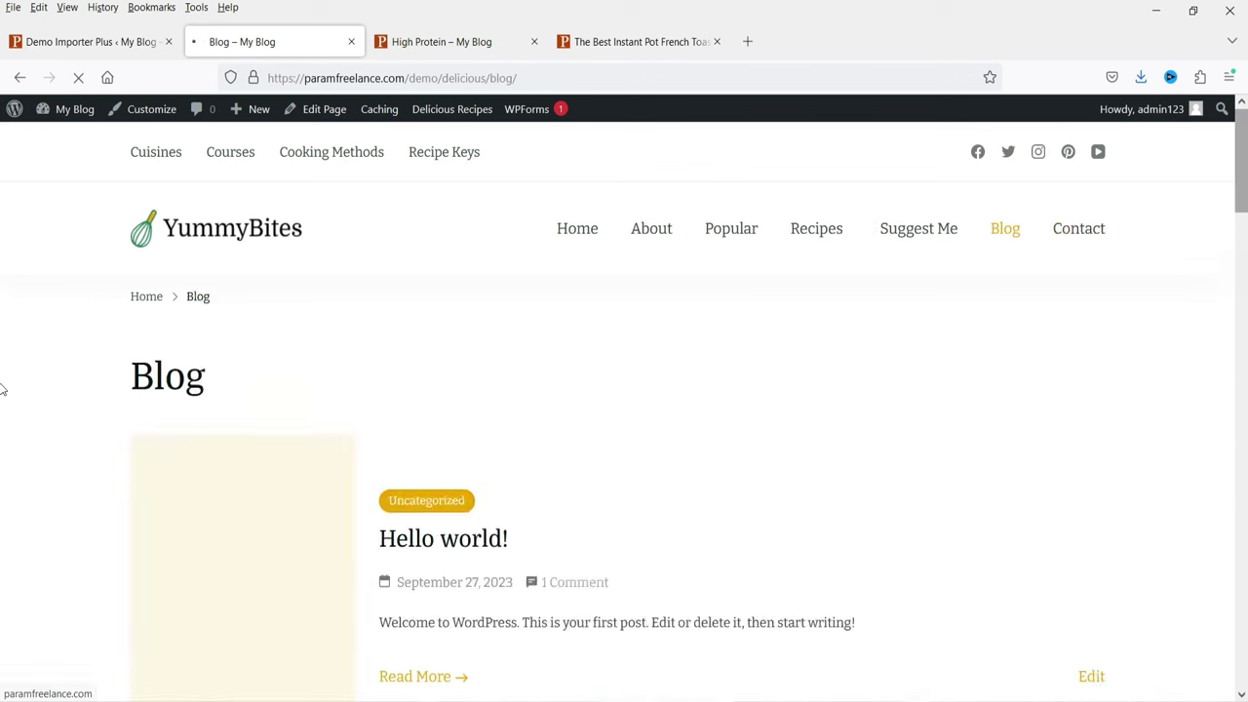
{"action": "scroll", "coordinate": [561, 371], "scroll_direction": "down", "scroll_amount": 10}
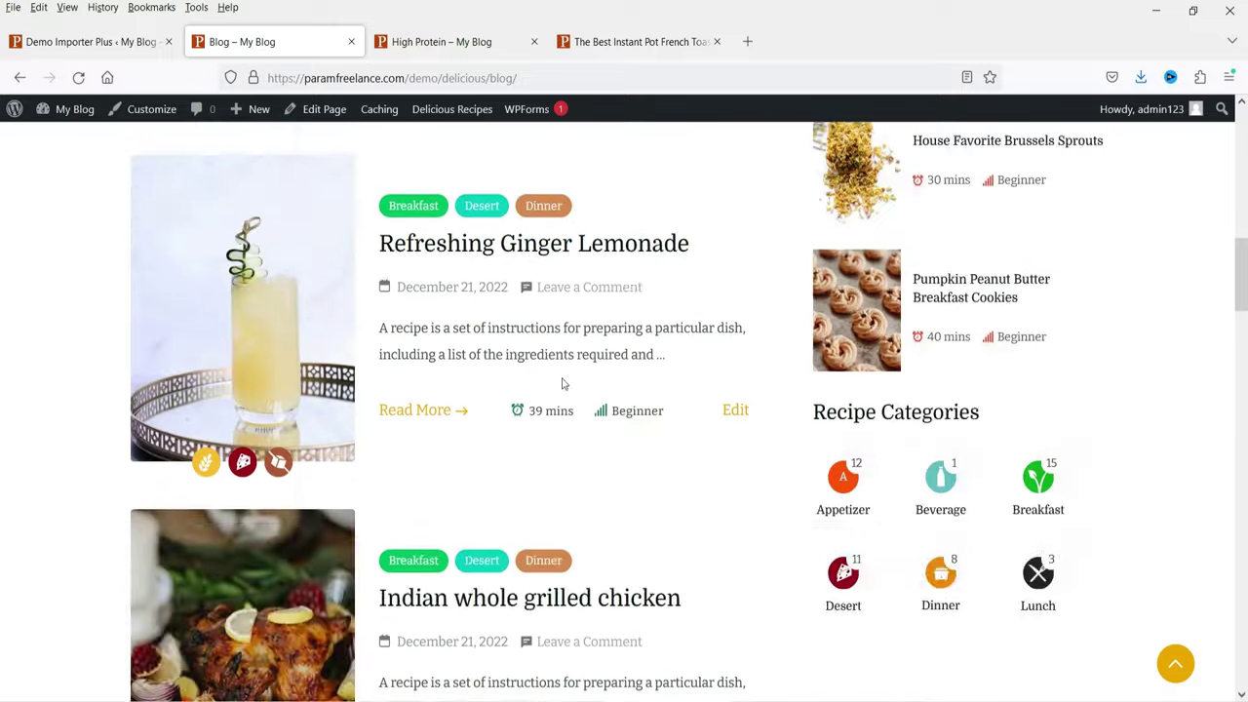
{"action": "scroll", "coordinate": [521, 510], "scroll_direction": "up", "scroll_amount": 2}
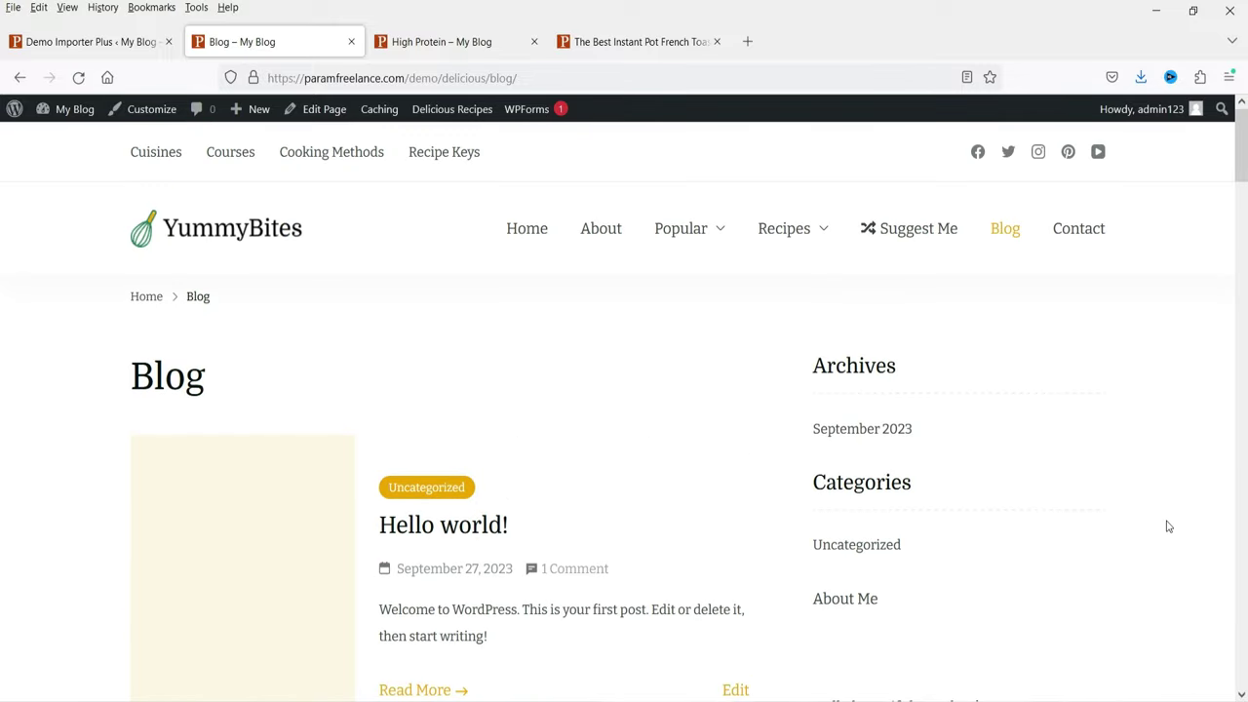
{"action": "scroll", "coordinate": [501, 432], "scroll_direction": "down", "scroll_amount": 5}
Step: Open the Gluten-Free Jalapeño Cornbread Muffins recipe and examine its header, action buttons and sidebar
{"action": "left_click", "coordinate": [505, 417]}
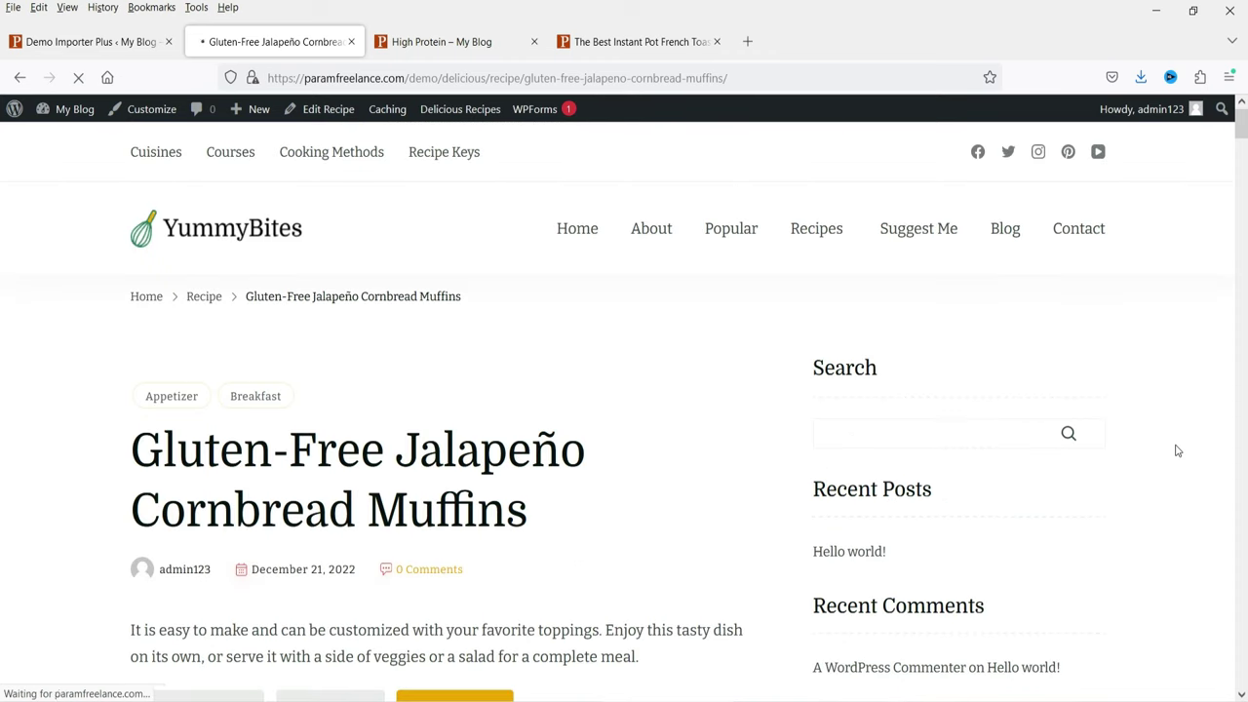
{"action": "scroll", "coordinate": [390, 263], "scroll_direction": "down", "scroll_amount": 3}
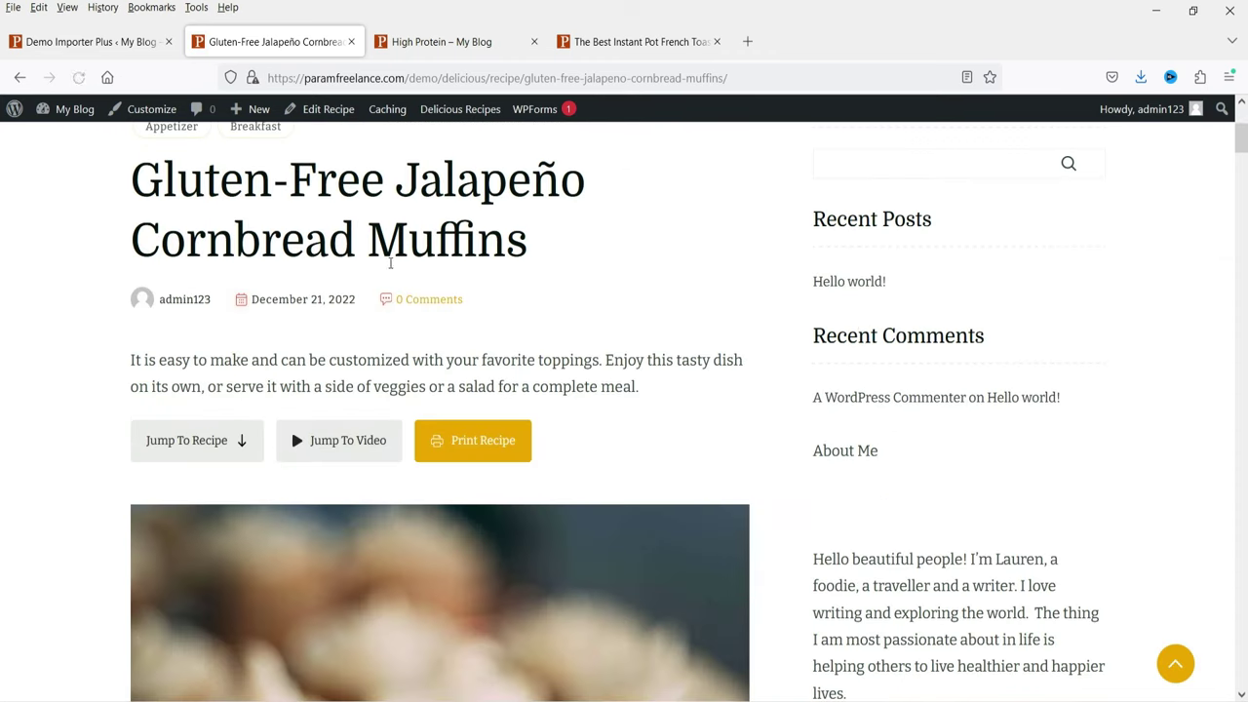
{"action": "scroll", "coordinate": [390, 263], "scroll_direction": "up", "scroll_amount": 3}
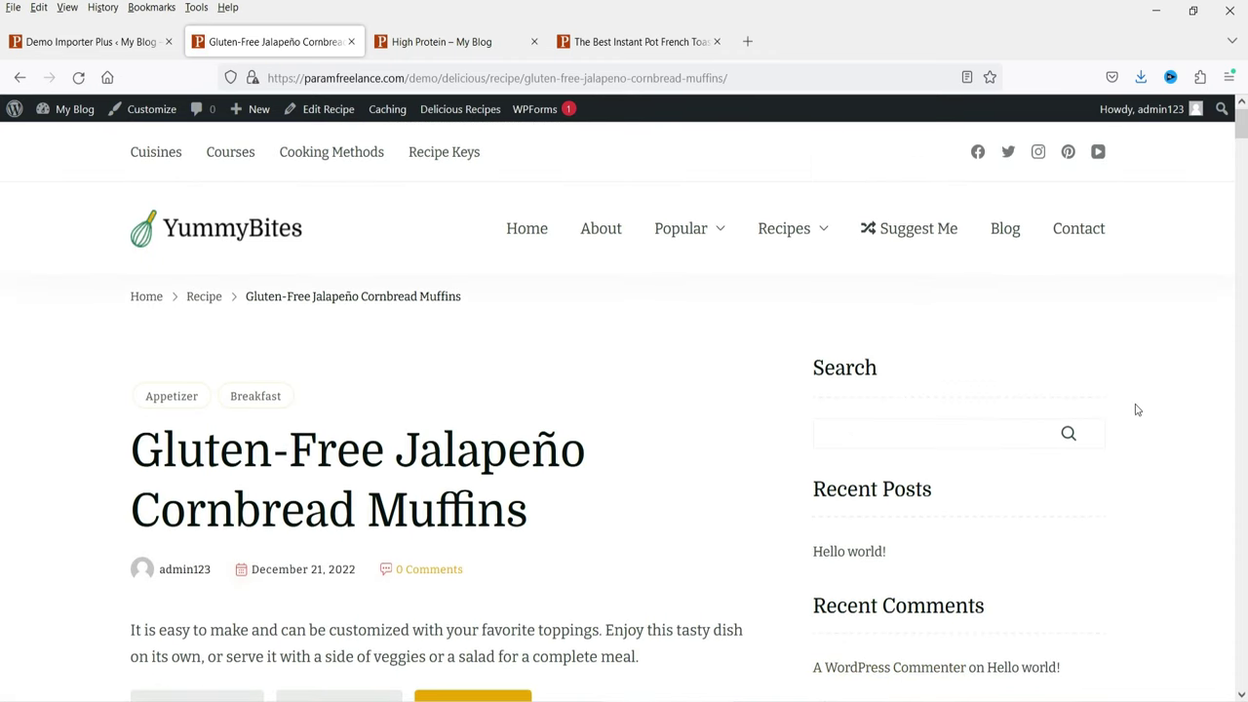
{"action": "scroll", "coordinate": [951, 435], "scroll_direction": "down", "scroll_amount": 3}
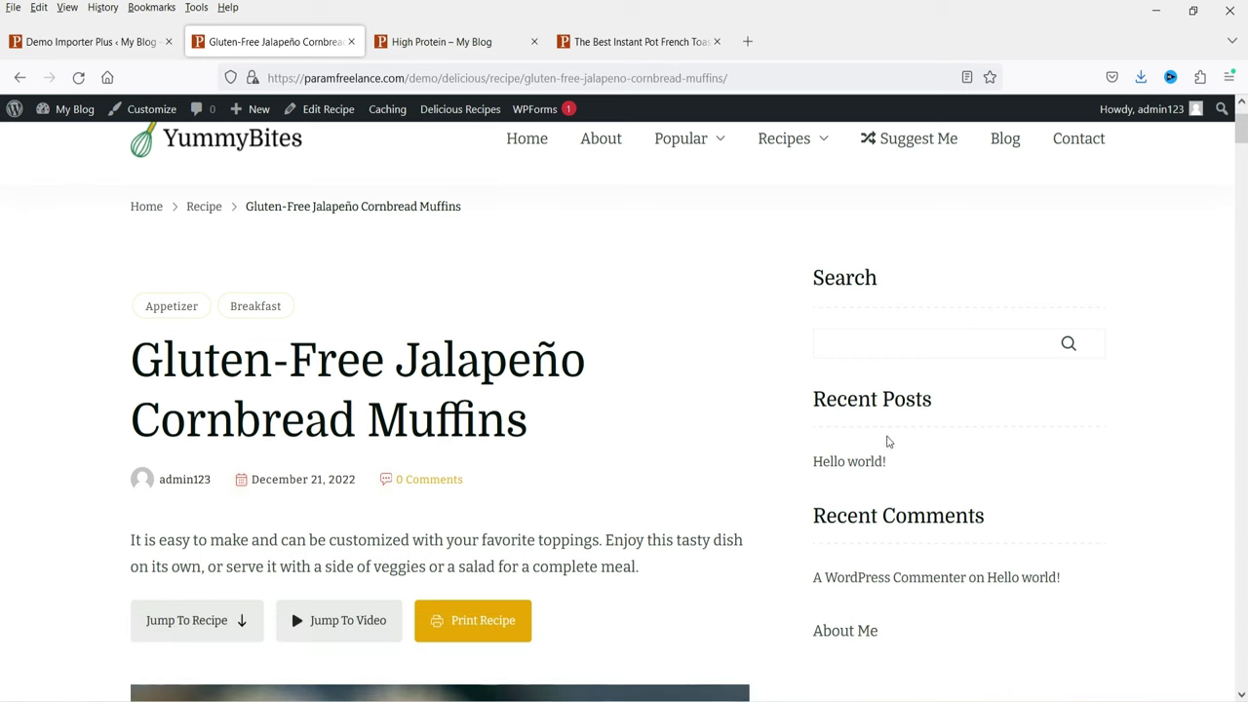
{"action": "scroll", "coordinate": [1090, 389], "scroll_direction": "down", "scroll_amount": 4}
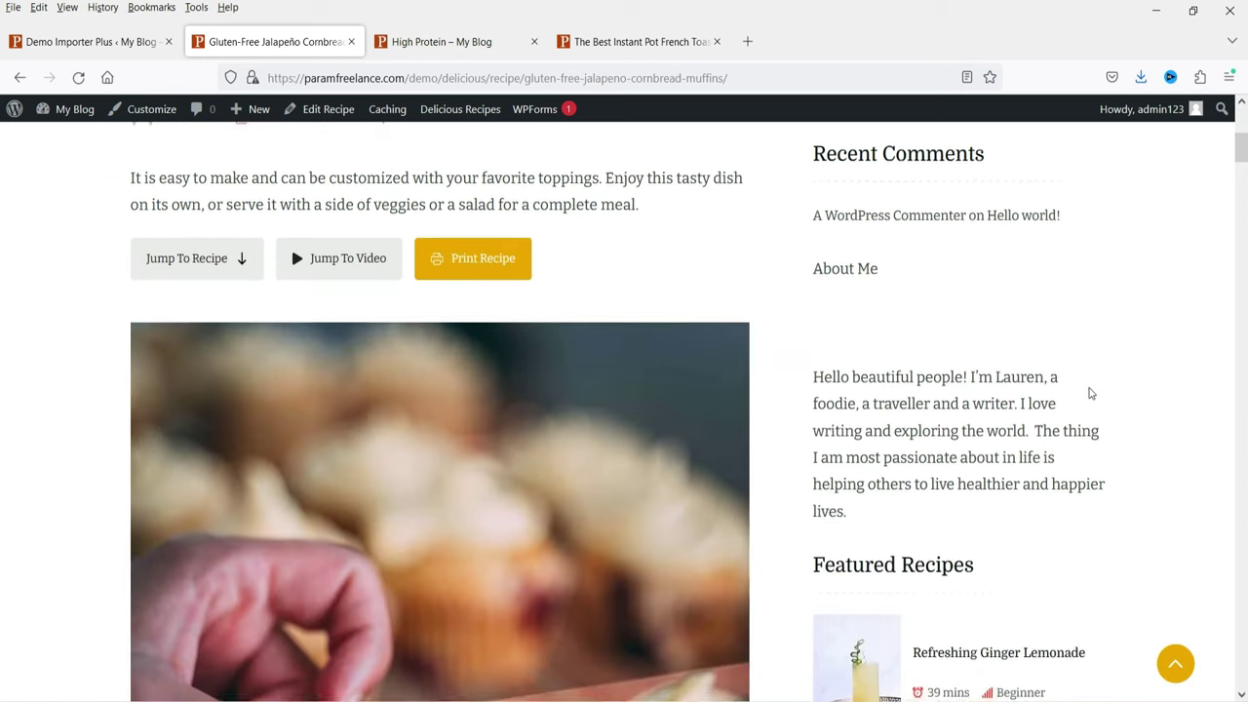
{"action": "scroll", "coordinate": [416, 312], "scroll_direction": "up", "scroll_amount": 5}
{"action": "scroll", "coordinate": [413, 317], "scroll_direction": "down", "scroll_amount": 6}
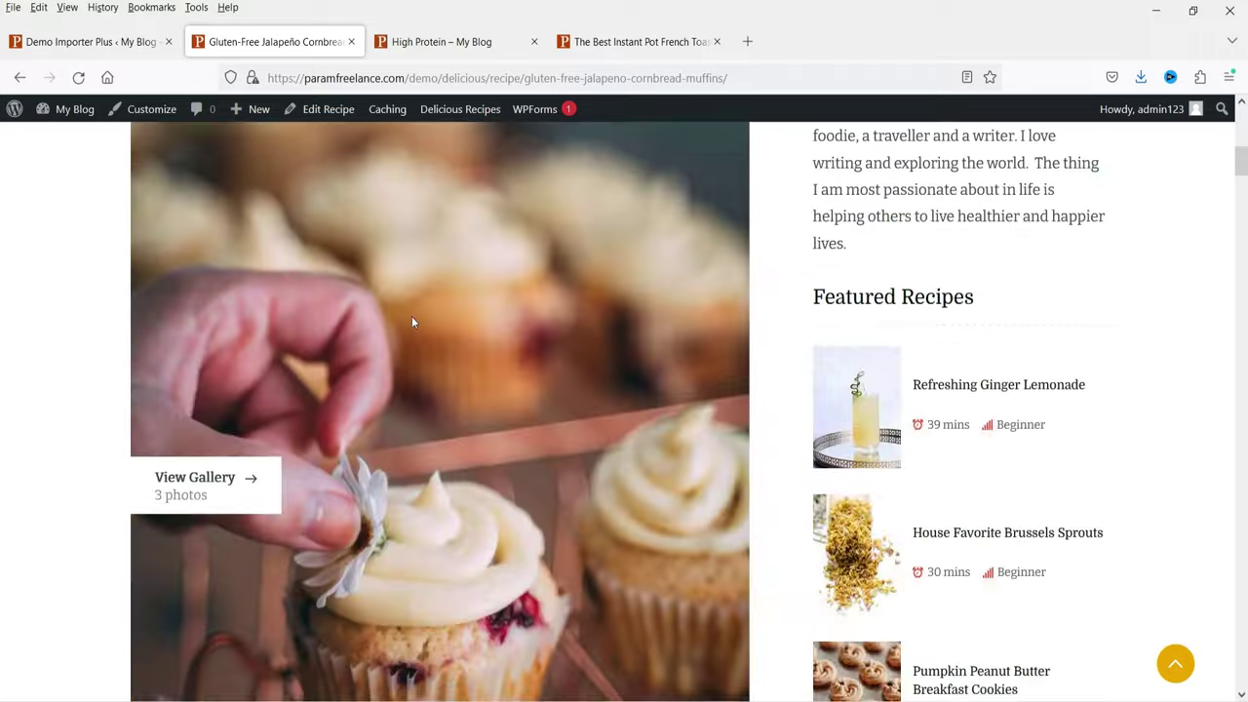
Step: Open the muffin recipe's photo gallery, page through to the last photo and return to the recipe
{"action": "left_click", "coordinate": [192, 487]}
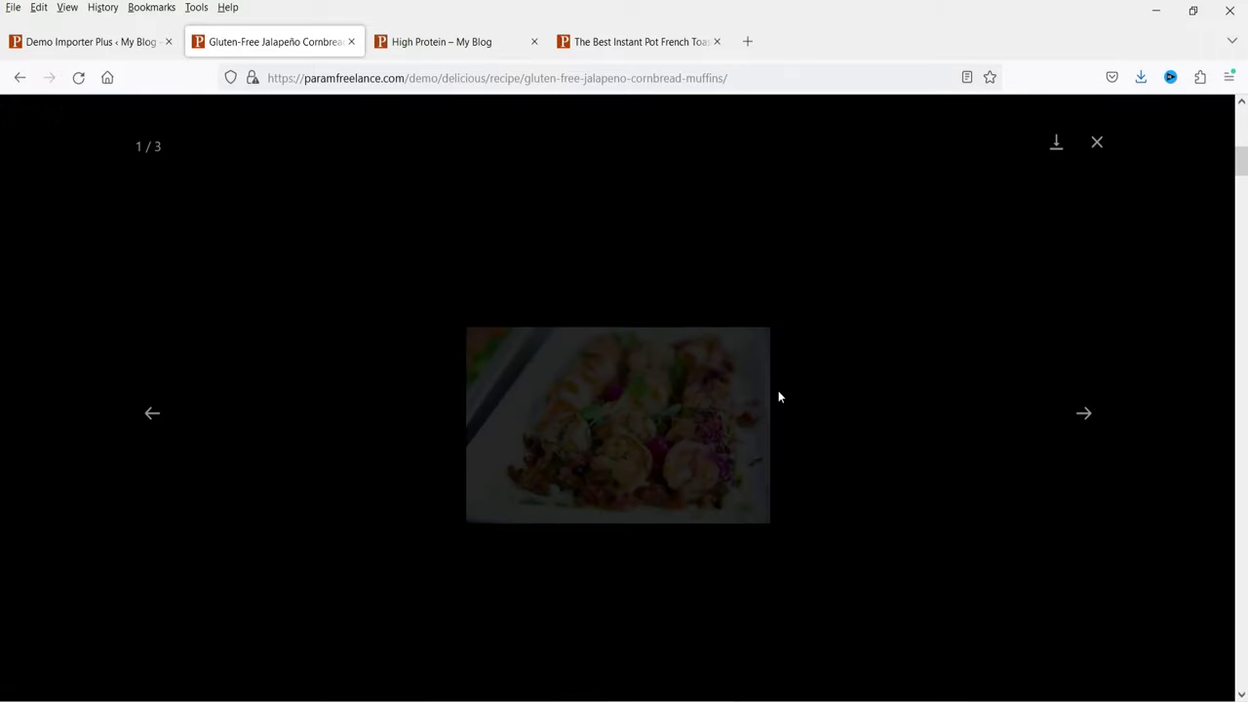
{"action": "left_click", "coordinate": [1085, 415]}
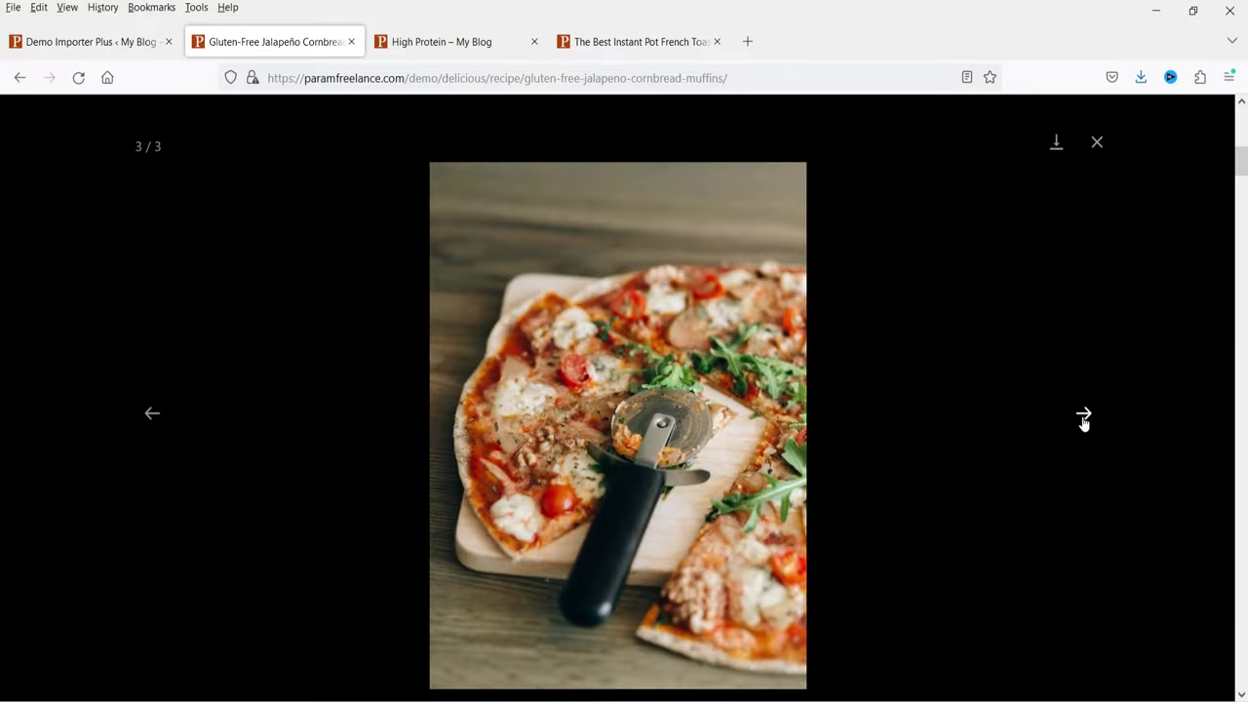
{"action": "scroll", "coordinate": [359, 231], "scroll_direction": "down", "scroll_amount": 6}
Step: Examine the recipe card's cooking details, times, servings, description and ingredient list
{"action": "scroll", "coordinate": [359, 231], "scroll_direction": "down", "scroll_amount": 12}
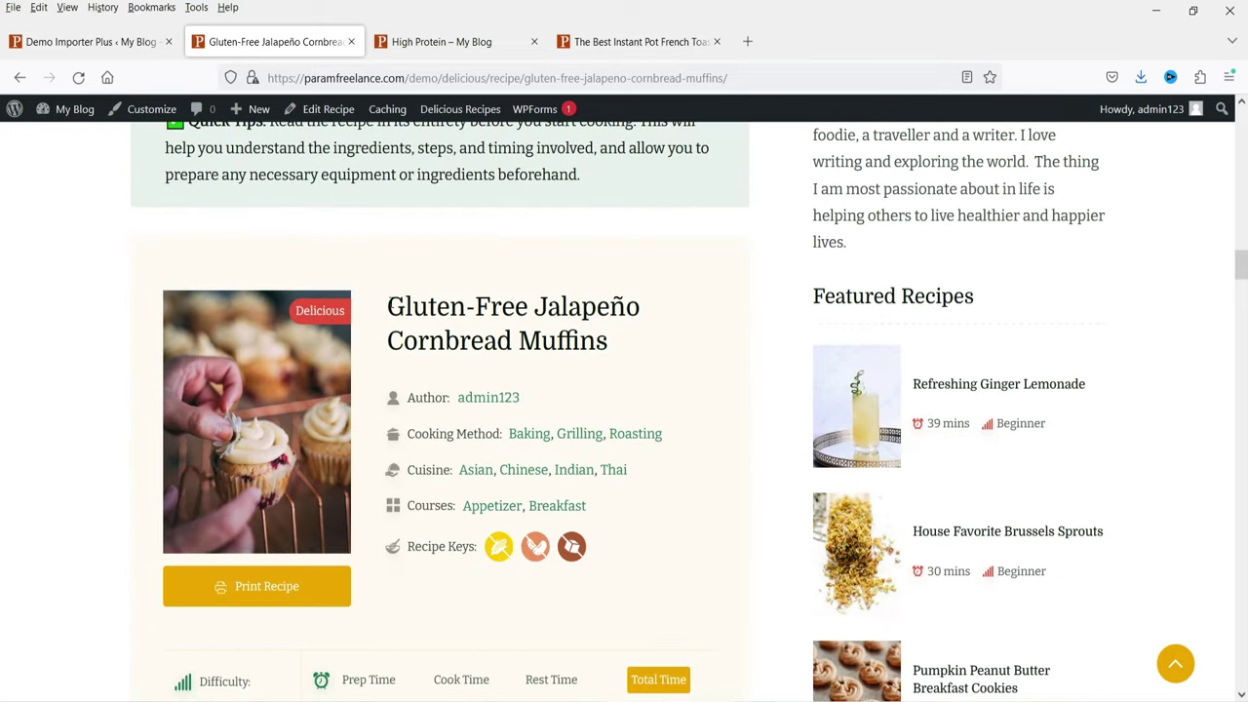
{"action": "scroll", "coordinate": [435, 235], "scroll_direction": "down", "scroll_amount": 2}
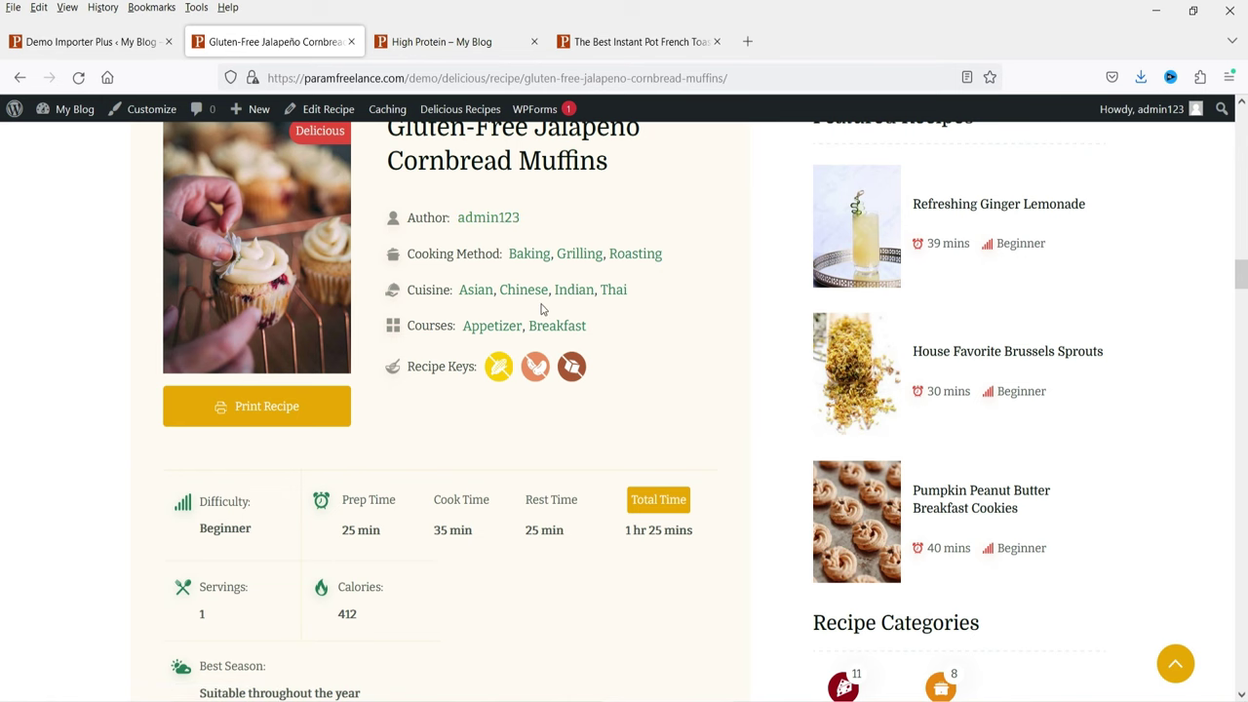
{"action": "scroll", "coordinate": [434, 386], "scroll_direction": "down", "scroll_amount": 3}
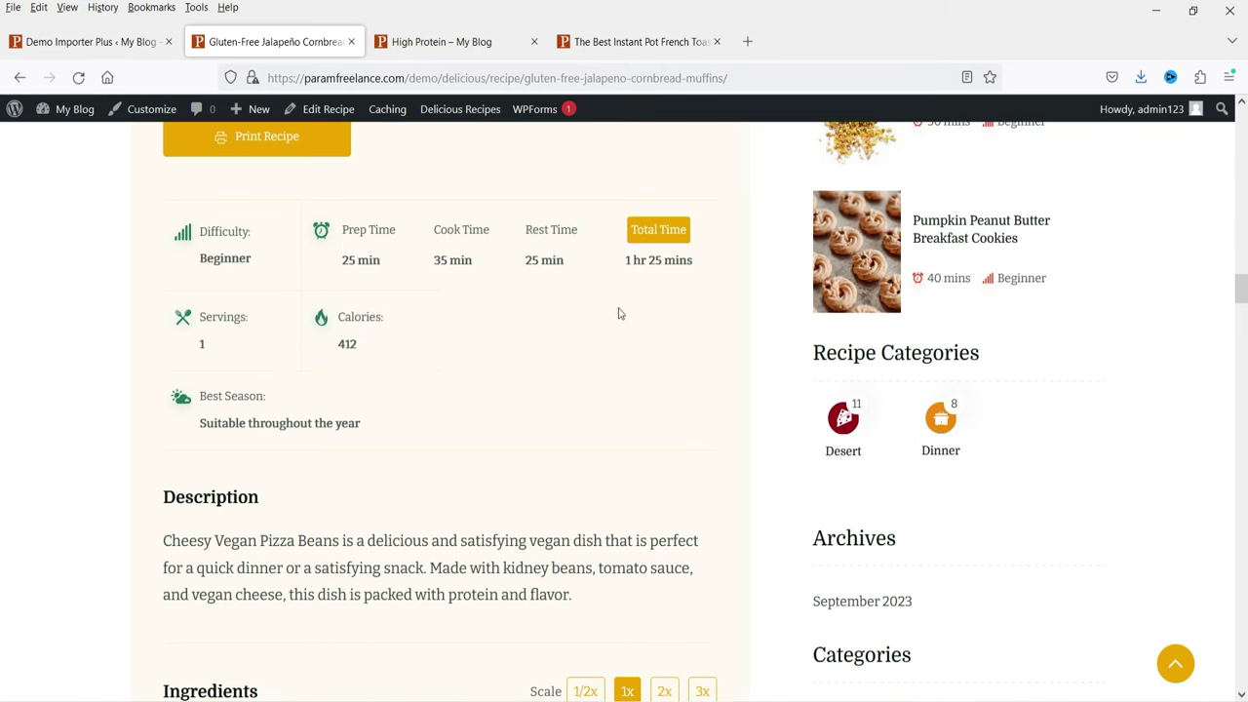
{"action": "scroll", "coordinate": [395, 336], "scroll_direction": "down", "scroll_amount": 3}
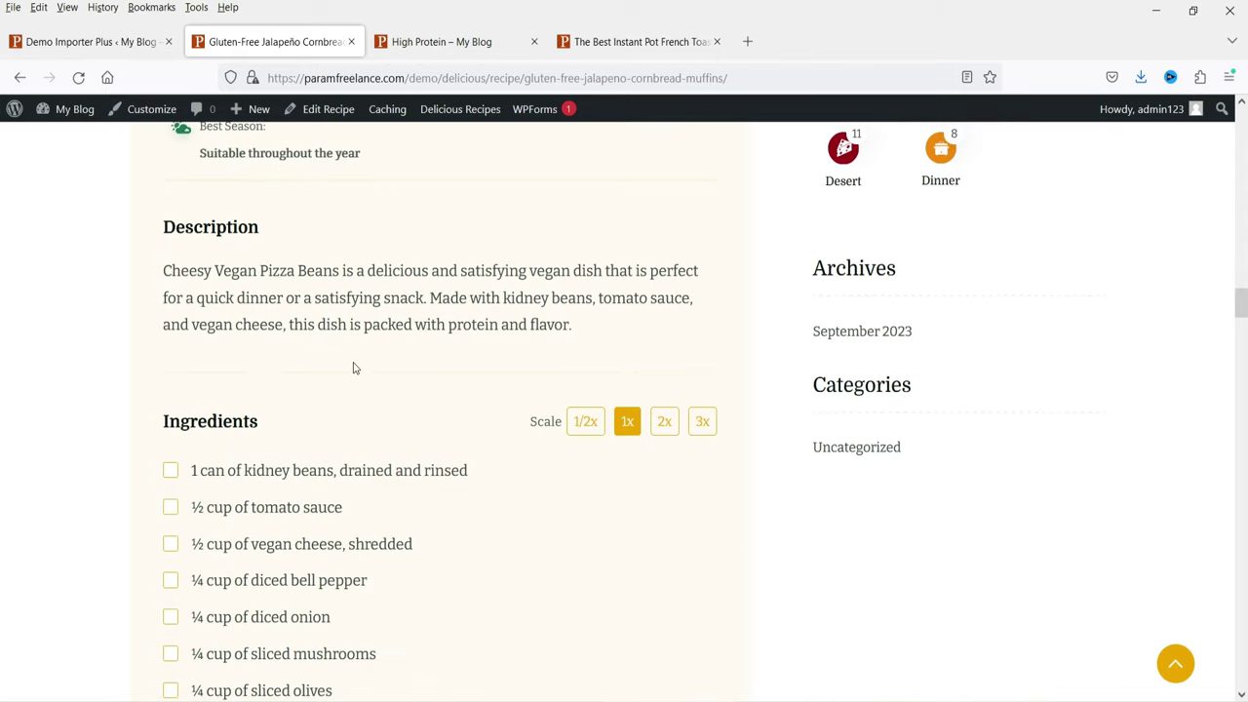
{"action": "scroll", "coordinate": [354, 368], "scroll_direction": "down", "scroll_amount": 3}
{"action": "scroll", "coordinate": [602, 341], "scroll_direction": "up", "scroll_amount": 1}
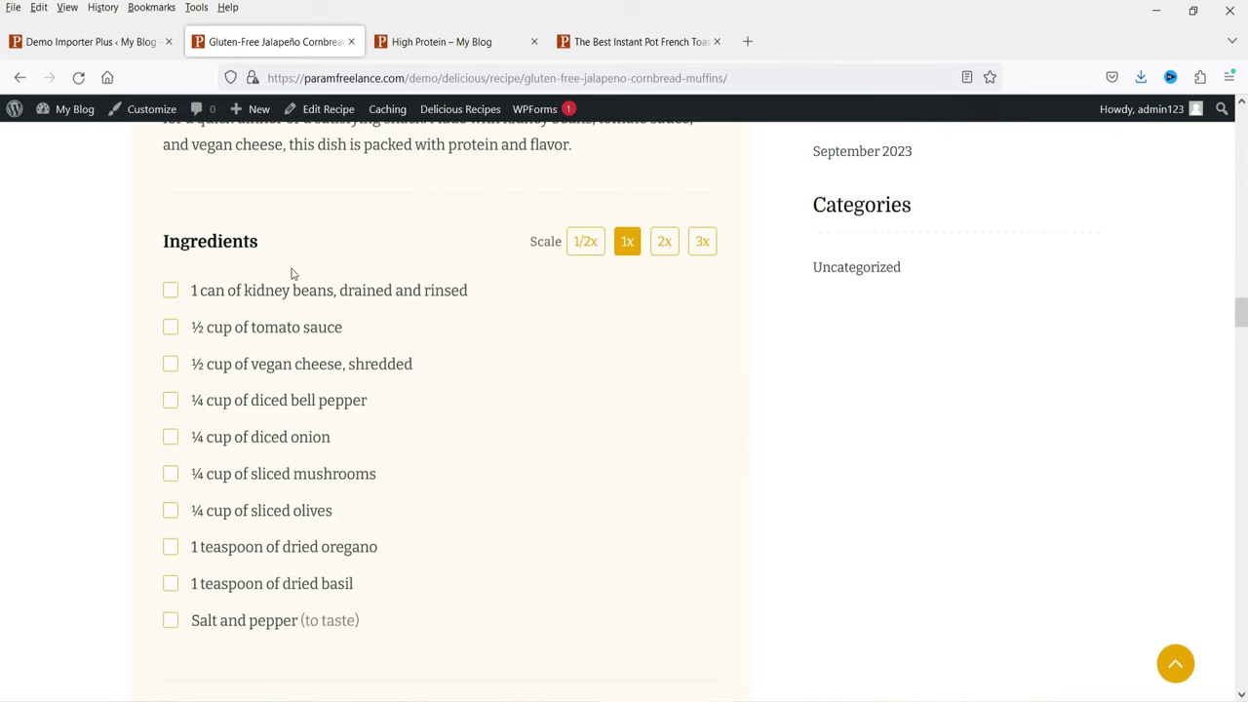
Step: Check off every ingredient of the recipe, from the kidney beans to the salt and pepper
{"action": "left_click", "coordinate": [171, 293]}
{"action": "left_click", "coordinate": [171, 329]}
{"action": "left_click", "coordinate": [171, 363]}
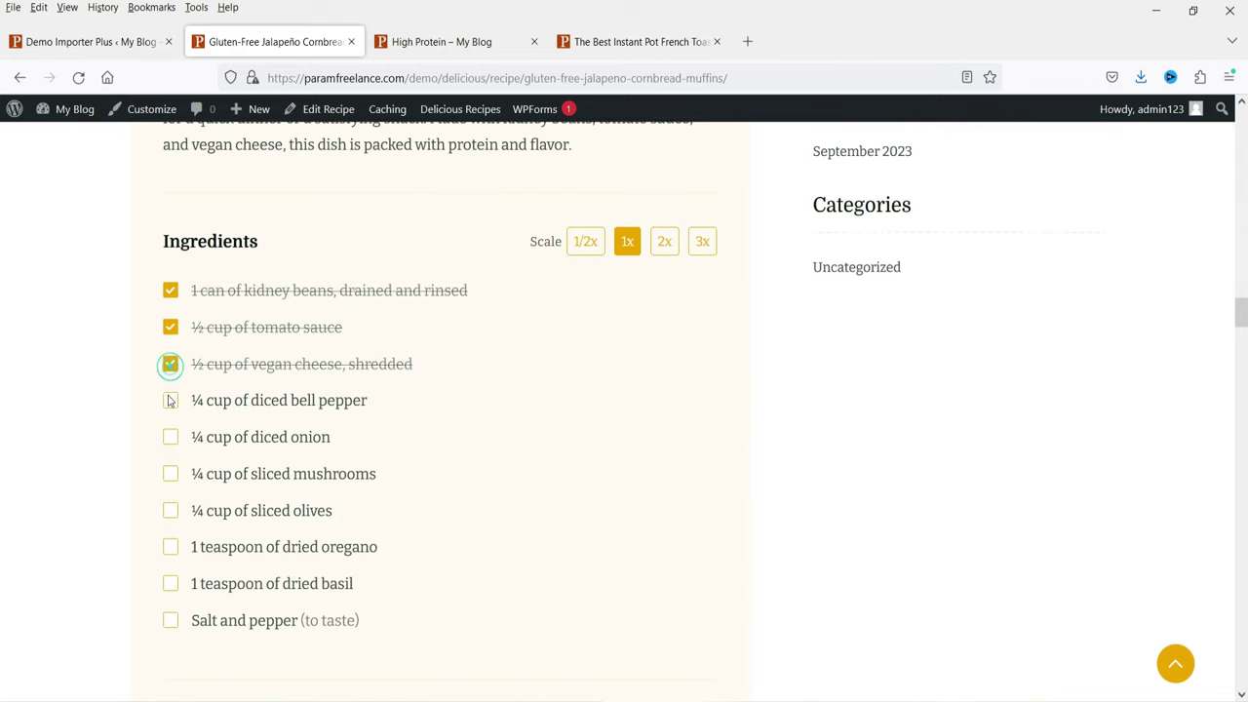
{"action": "left_click", "coordinate": [170, 400]}
{"action": "left_click", "coordinate": [170, 437]}
{"action": "left_click", "coordinate": [172, 475]}
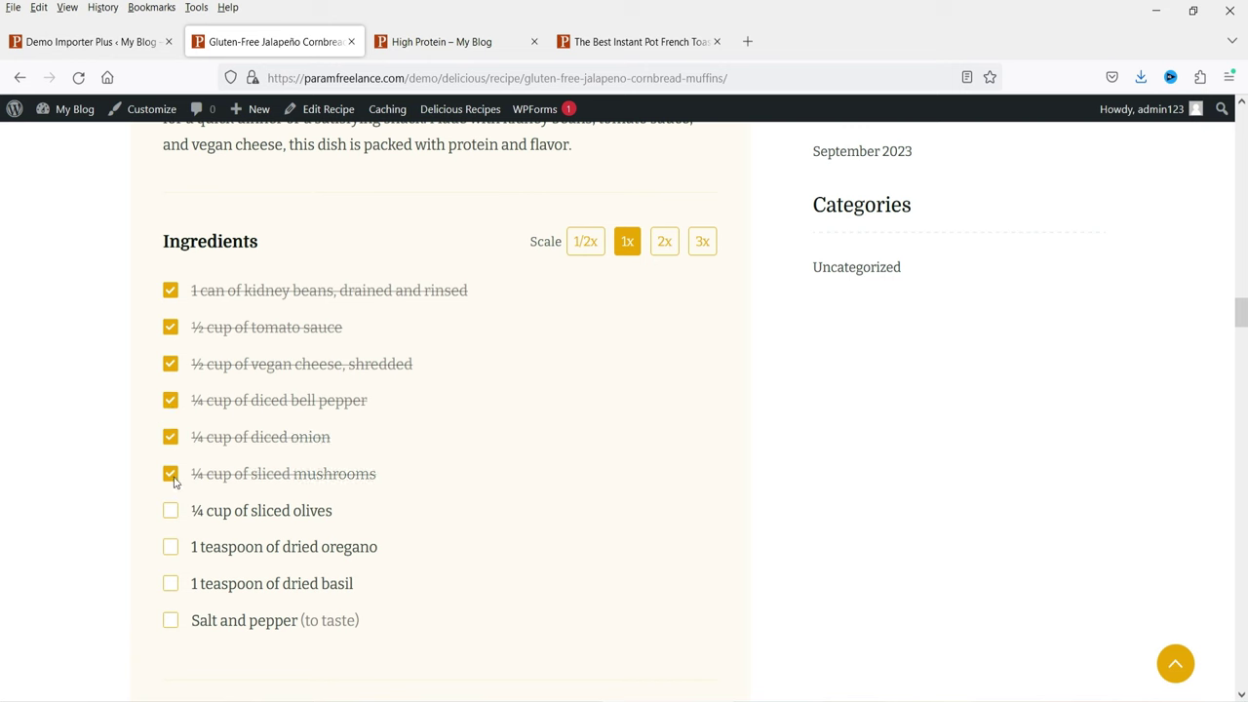
{"action": "left_click", "coordinate": [171, 514]}
{"action": "left_click", "coordinate": [170, 551]}
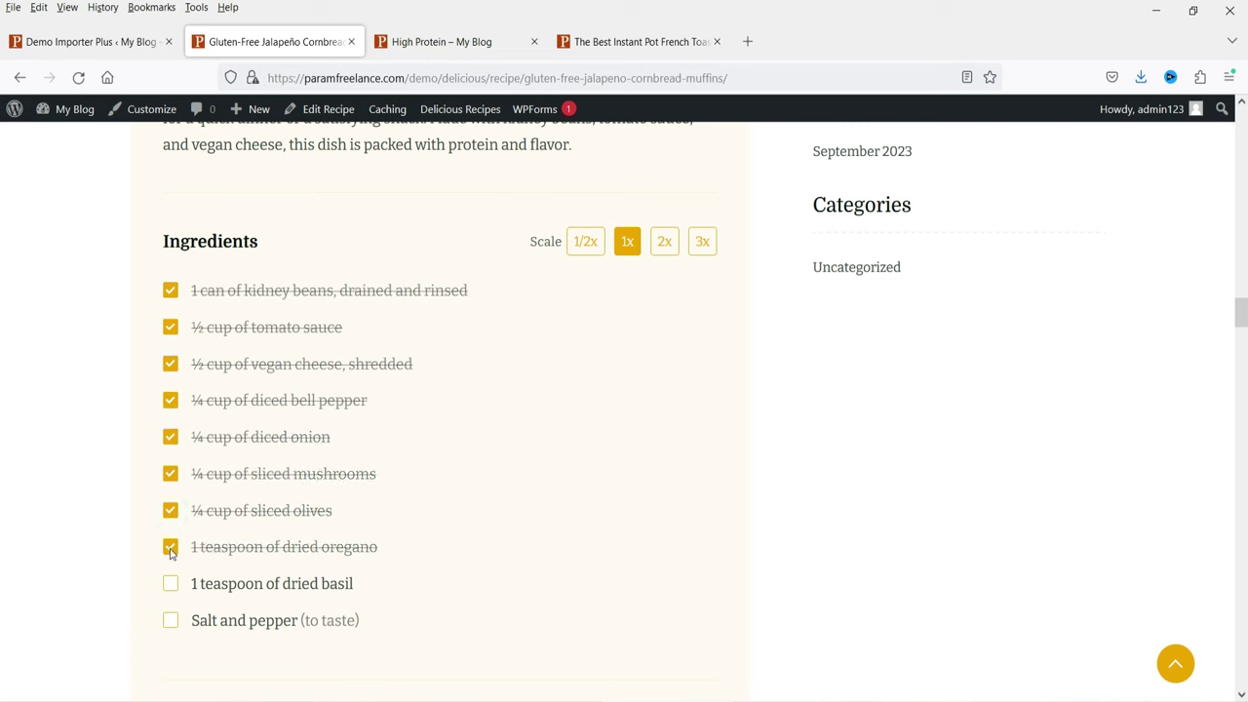
{"action": "left_click", "coordinate": [171, 585]}
{"action": "left_click", "coordinate": [169, 620]}
Step: Uncheck every ingredient of the muffin recipe, from the salt and pepper back up to the kidney beans
{"action": "left_click", "coordinate": [170, 620]}
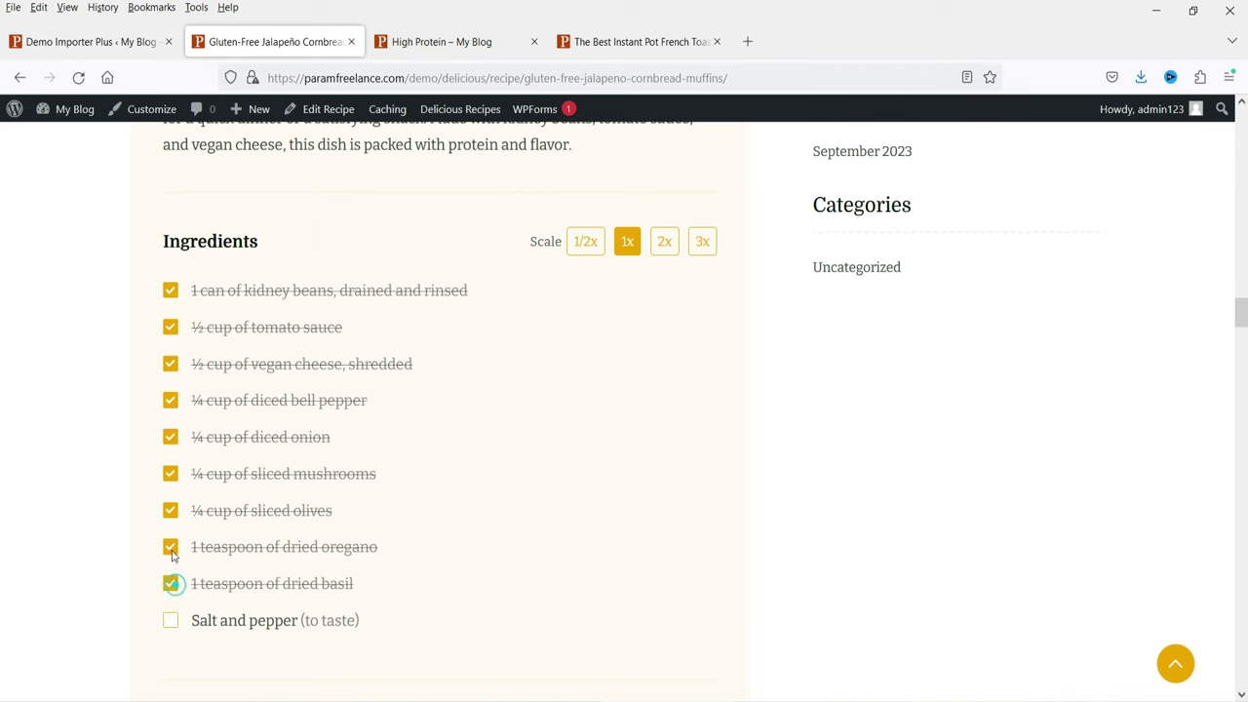
{"action": "left_click", "coordinate": [171, 584]}
{"action": "left_click", "coordinate": [171, 547]}
{"action": "left_click", "coordinate": [170, 510]}
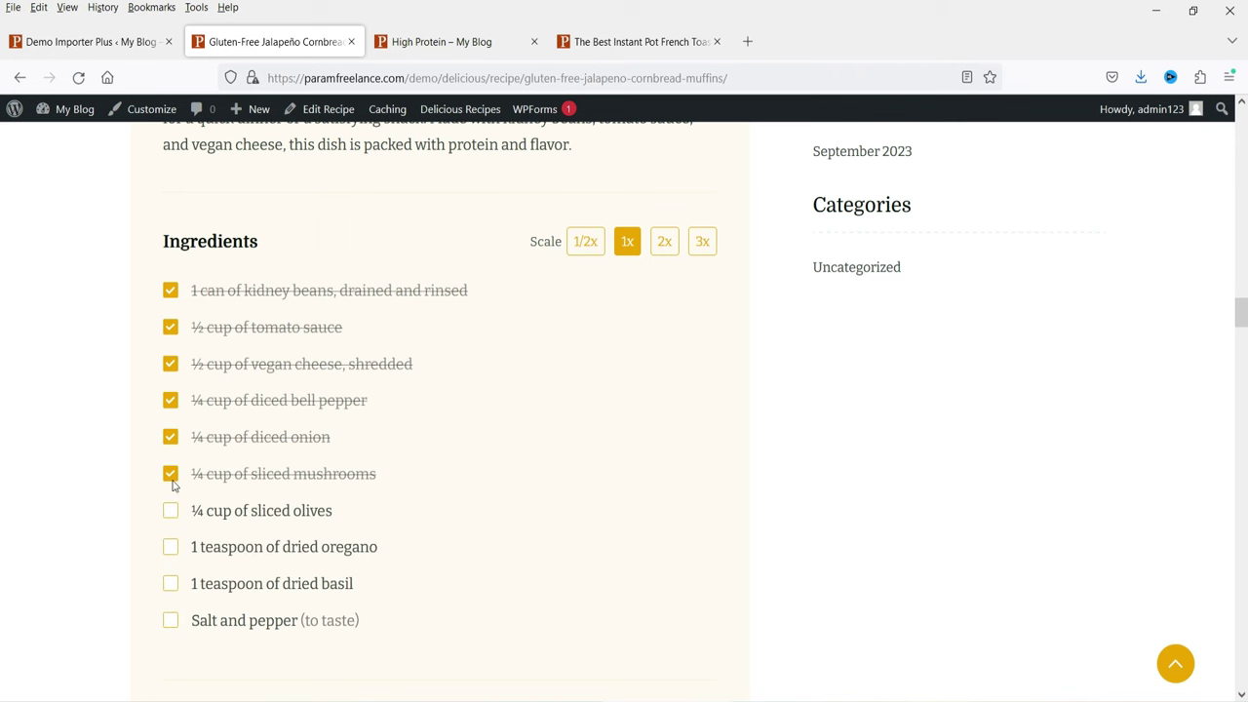
{"action": "left_click", "coordinate": [171, 474]}
{"action": "left_click", "coordinate": [171, 436]}
{"action": "left_click", "coordinate": [170, 399]}
{"action": "left_click", "coordinate": [171, 363]}
{"action": "left_click", "coordinate": [171, 326]}
{"action": "left_click", "coordinate": [171, 290]}
Step: Preview the ingredient quantities at the 2x, 3x and 1/2x scales, and restore the 1x scale
{"action": "scroll", "coordinate": [591, 384], "scroll_direction": "down", "scroll_amount": 2}
{"action": "scroll", "coordinate": [571, 453], "scroll_direction": "up", "scroll_amount": 4}
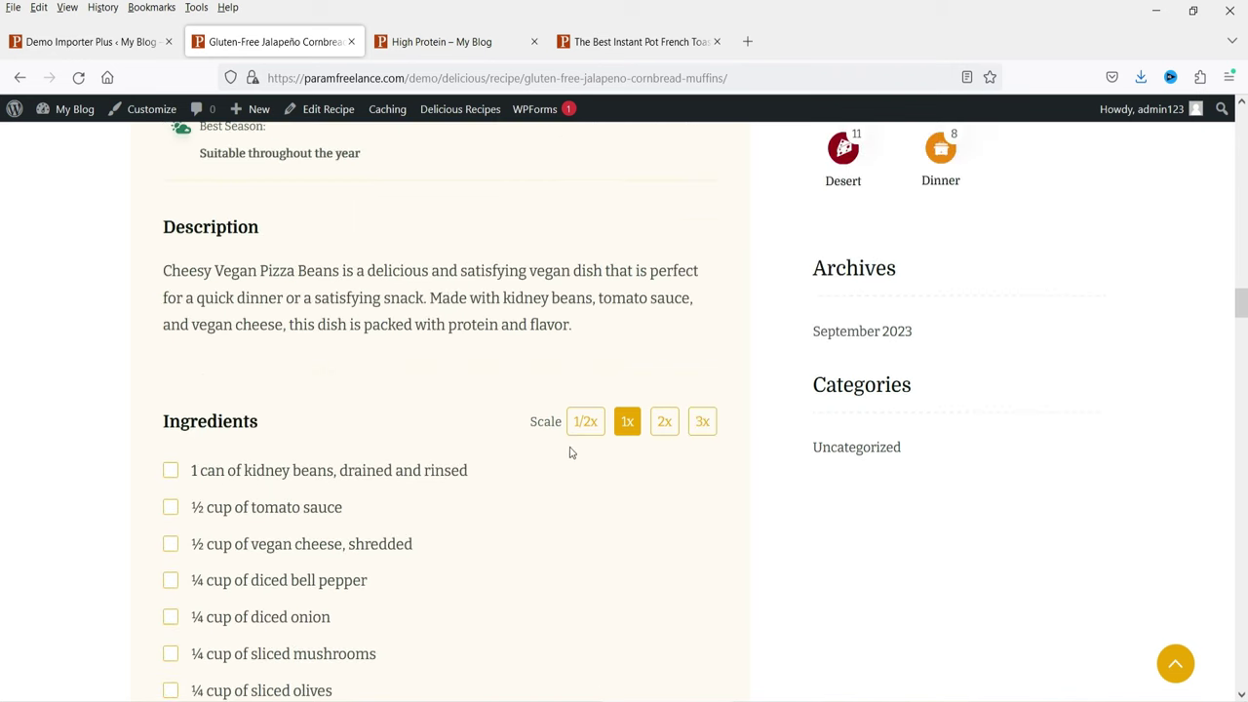
{"action": "left_click", "coordinate": [665, 423]}
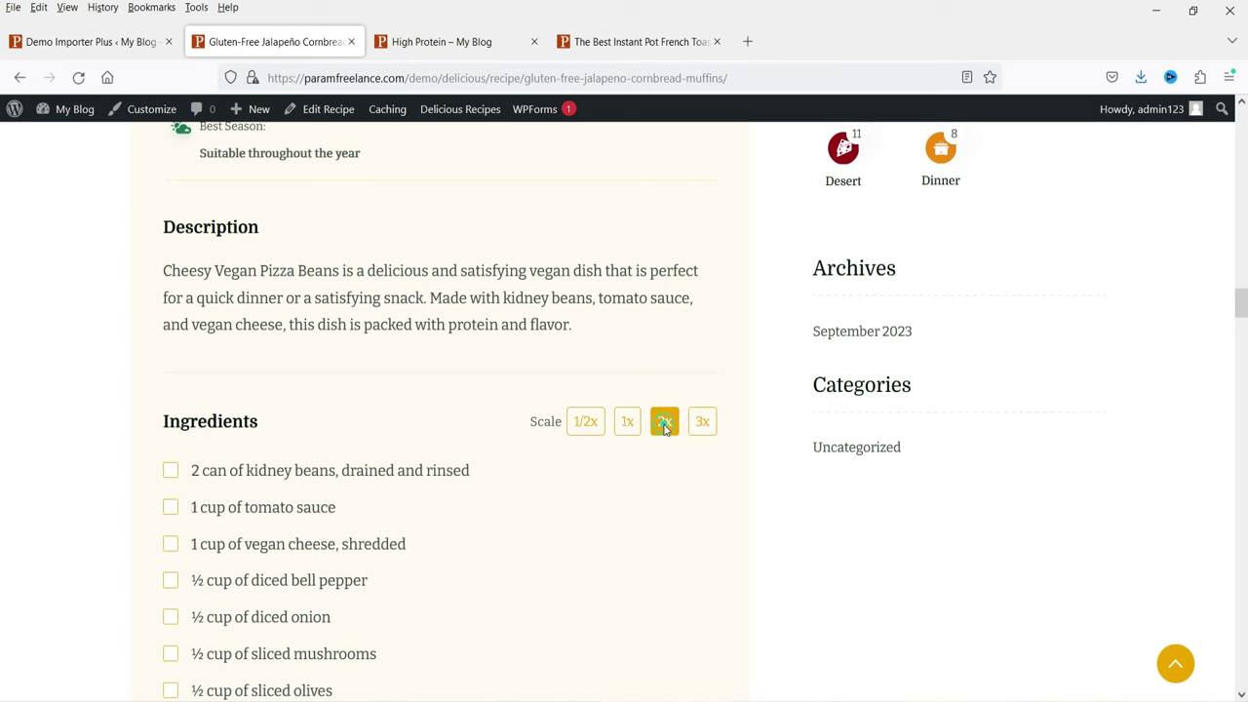
{"action": "left_click", "coordinate": [702, 425]}
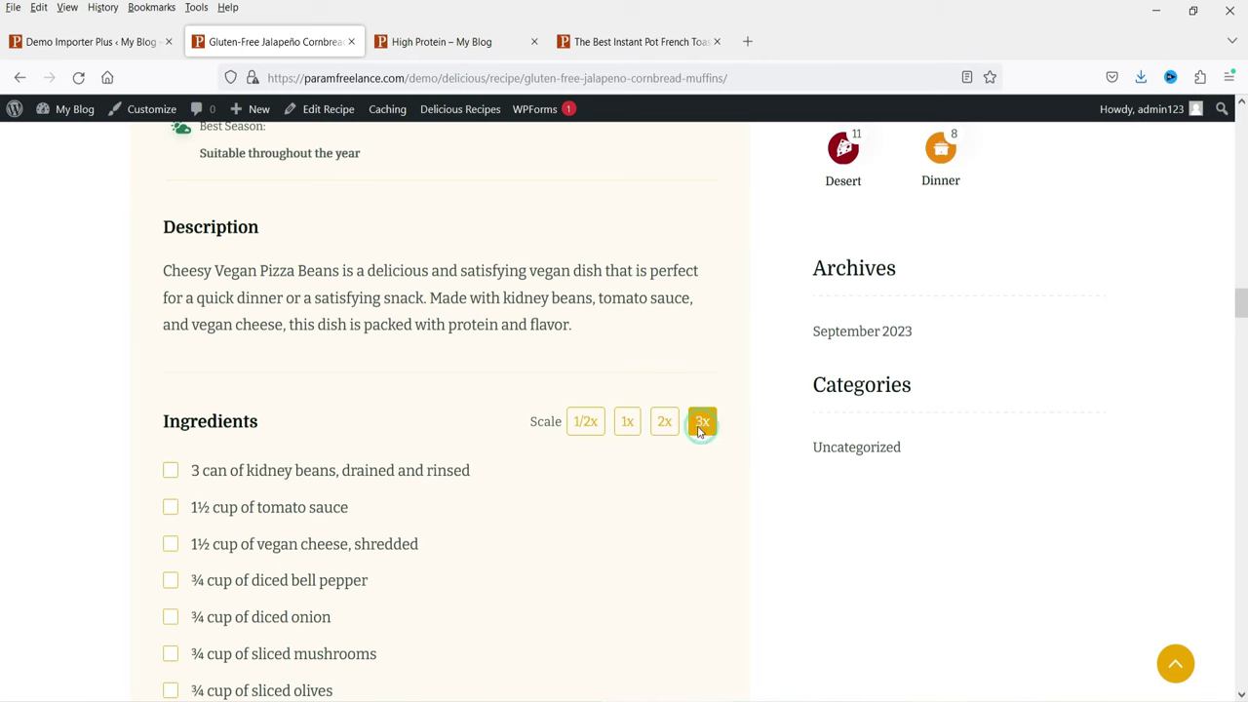
{"action": "left_click", "coordinate": [583, 427]}
{"action": "left_click", "coordinate": [629, 422]}
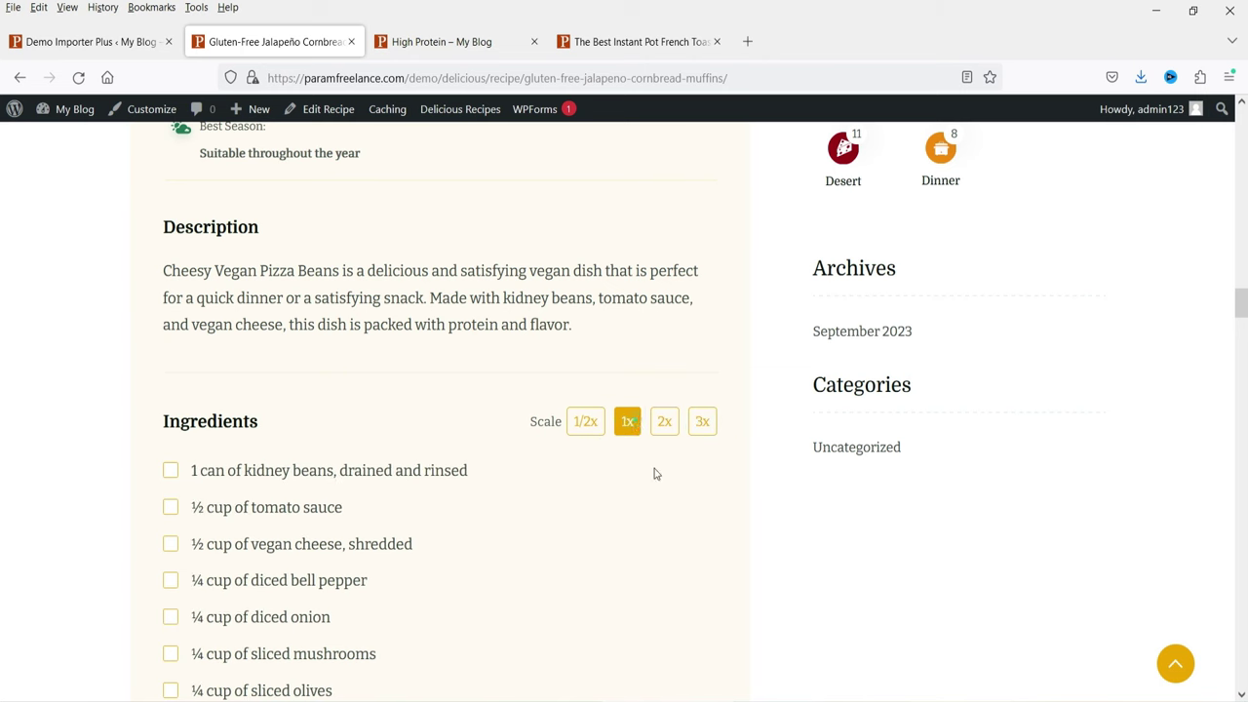
Step: Examine the recipe's cooking instructions, step photo, nutrition facts and note
{"action": "scroll", "coordinate": [571, 435], "scroll_direction": "down", "scroll_amount": 6}
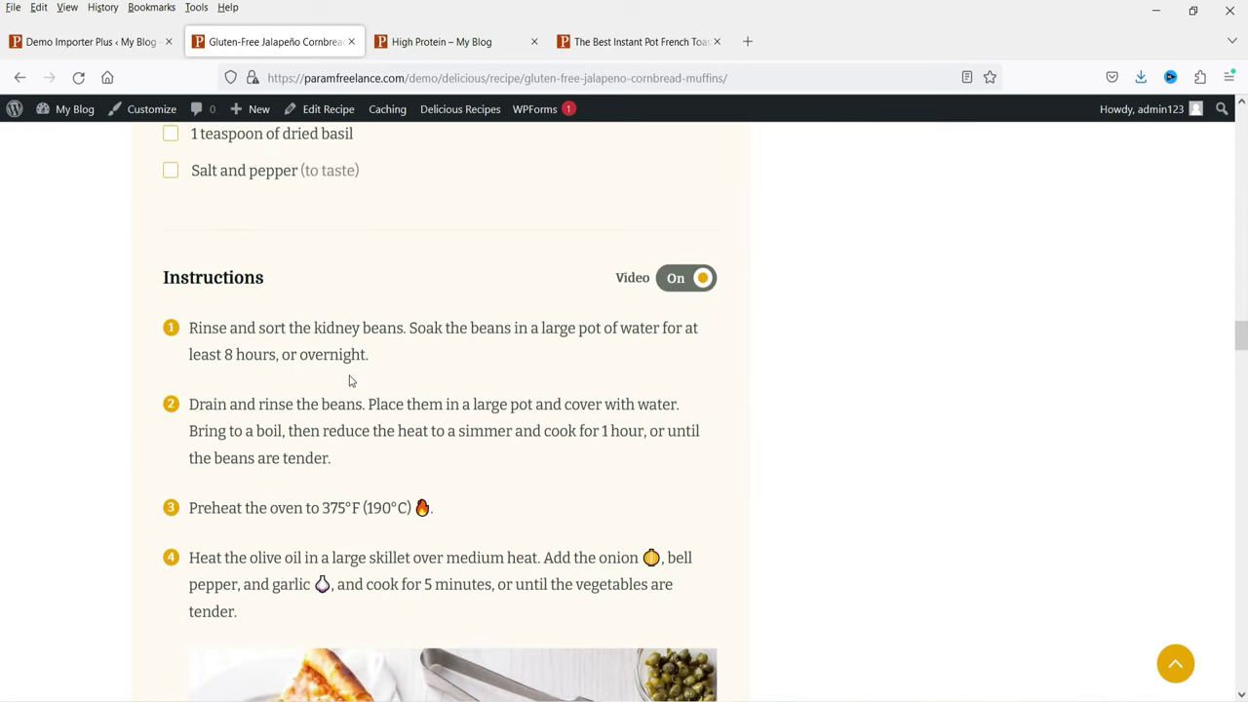
{"action": "scroll", "coordinate": [351, 381], "scroll_direction": "down", "scroll_amount": 8}
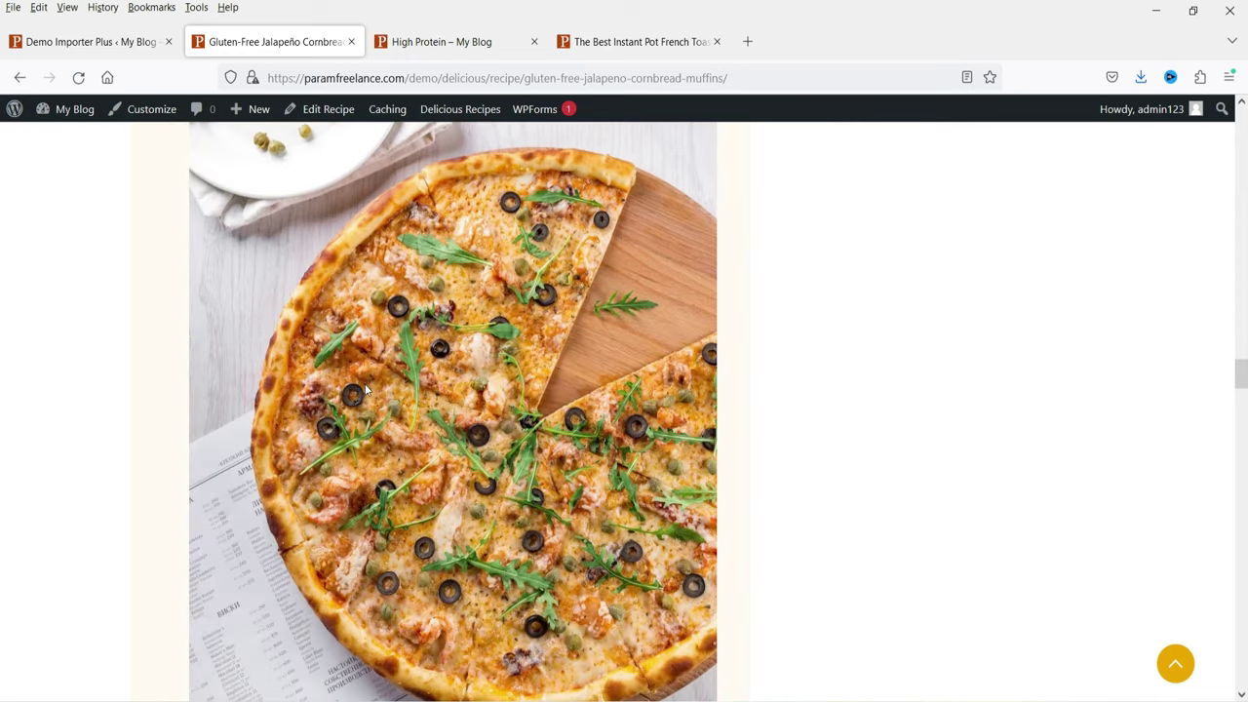
{"action": "scroll", "coordinate": [367, 390], "scroll_direction": "down", "scroll_amount": 10}
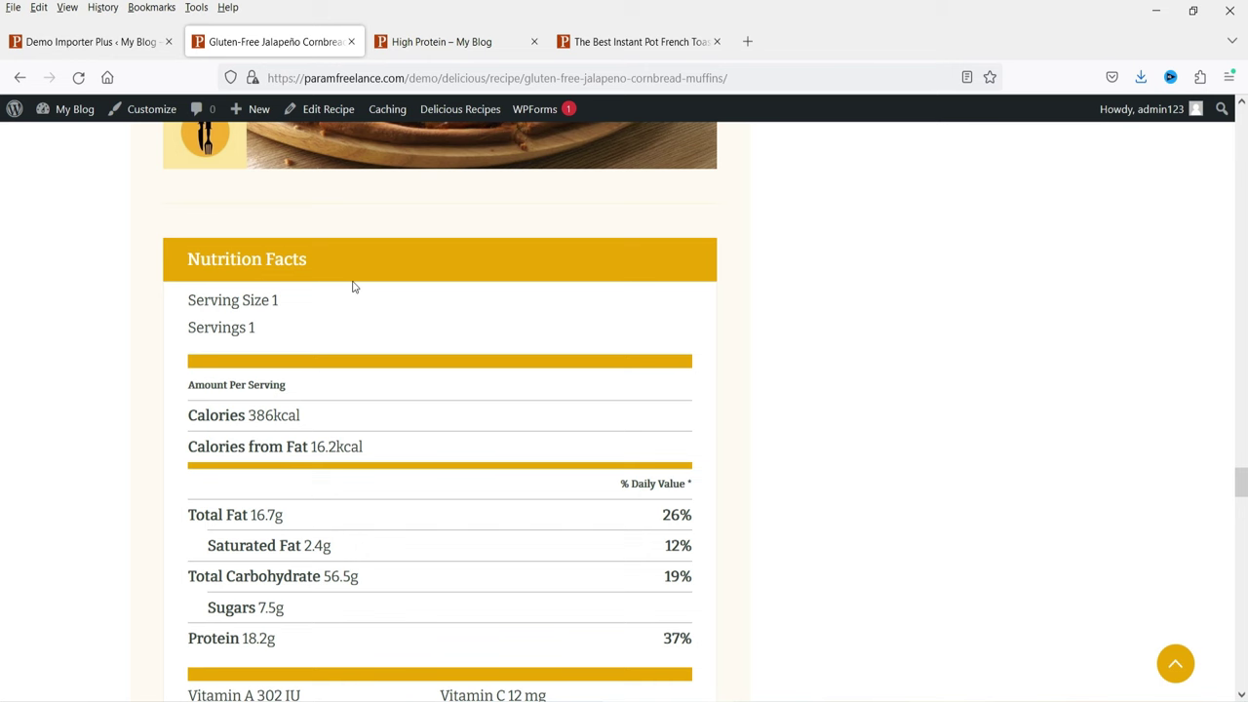
{"action": "scroll", "coordinate": [331, 293], "scroll_direction": "down", "scroll_amount": 10}
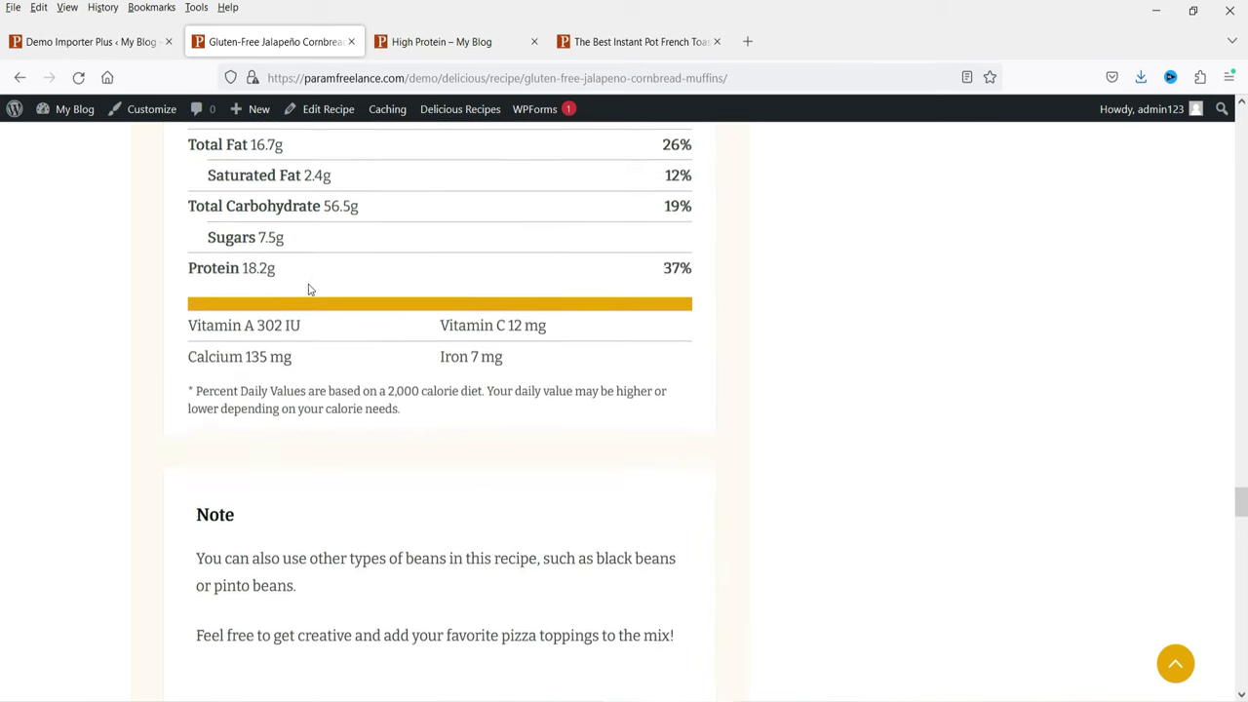
{"action": "scroll", "coordinate": [283, 273], "scroll_direction": "up", "scroll_amount": 3}
Step: Examine the recipe's FAQ, social sharing block, author box, comment form and related recipes, and return to the page's beginning
{"action": "scroll", "coordinate": [332, 293], "scroll_direction": "down", "scroll_amount": 5}
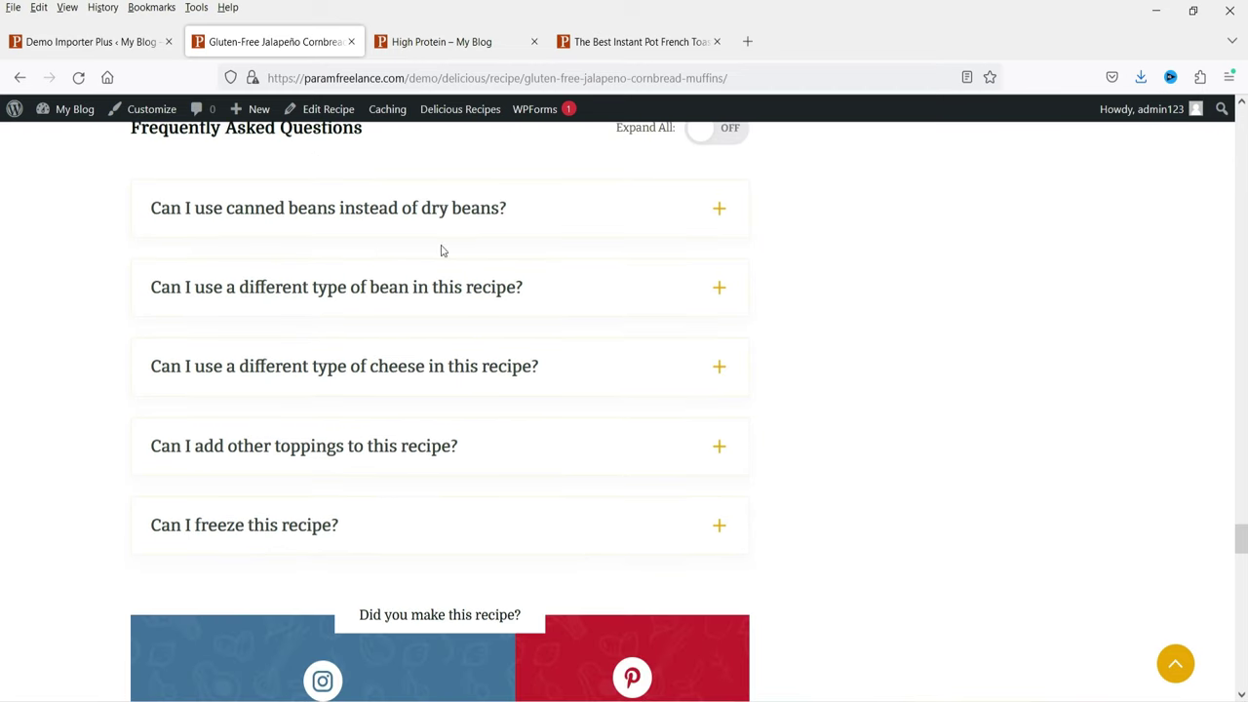
{"action": "scroll", "coordinate": [536, 263], "scroll_direction": "down", "scroll_amount": 3}
{"action": "scroll", "coordinate": [533, 268], "scroll_direction": "down", "scroll_amount": 2}
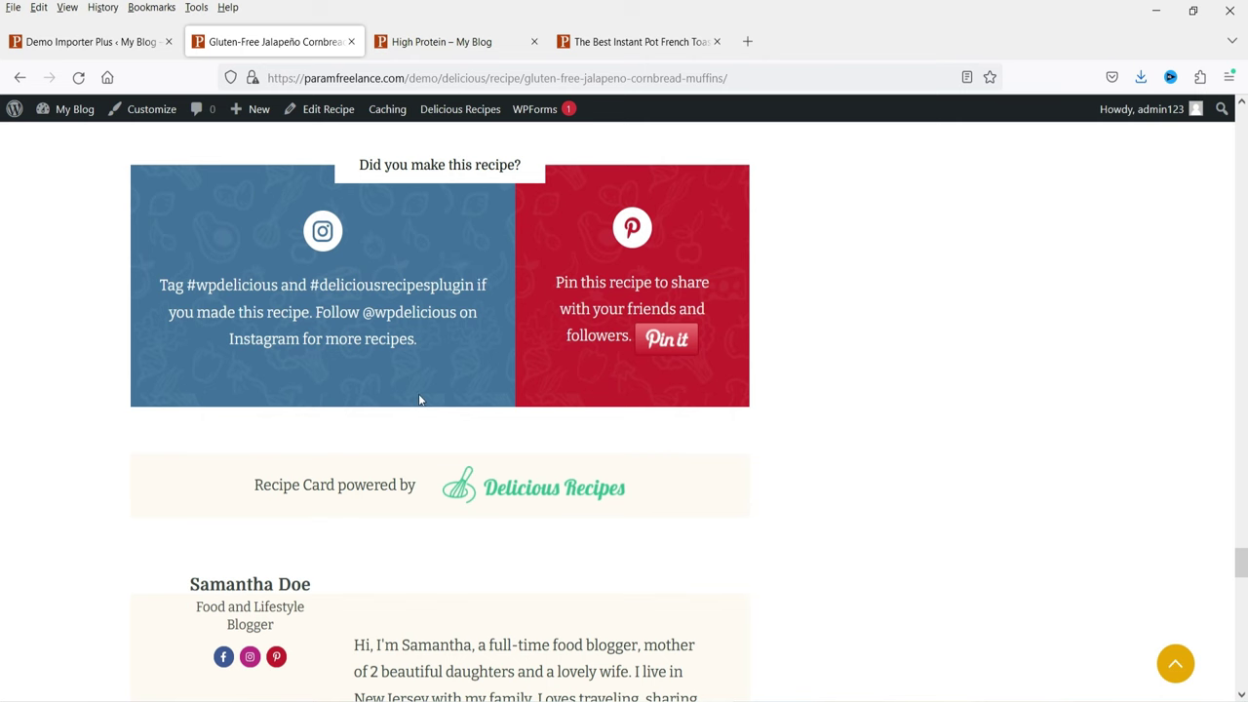
{"action": "scroll", "coordinate": [418, 391], "scroll_direction": "down", "scroll_amount": 2}
{"action": "scroll", "coordinate": [382, 302], "scroll_direction": "down", "scroll_amount": 15}
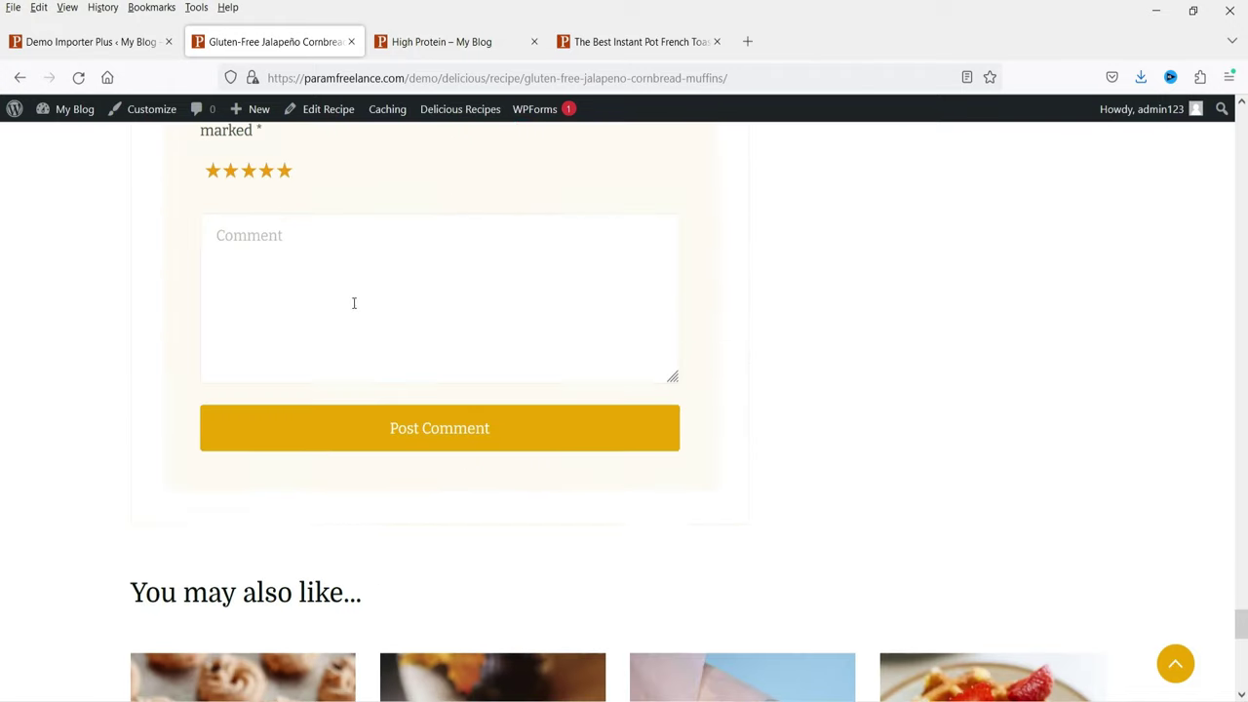
{"action": "scroll", "coordinate": [292, 310], "scroll_direction": "down", "scroll_amount": 9}
{"action": "scroll", "coordinate": [223, 319], "scroll_direction": "up", "scroll_amount": 10}
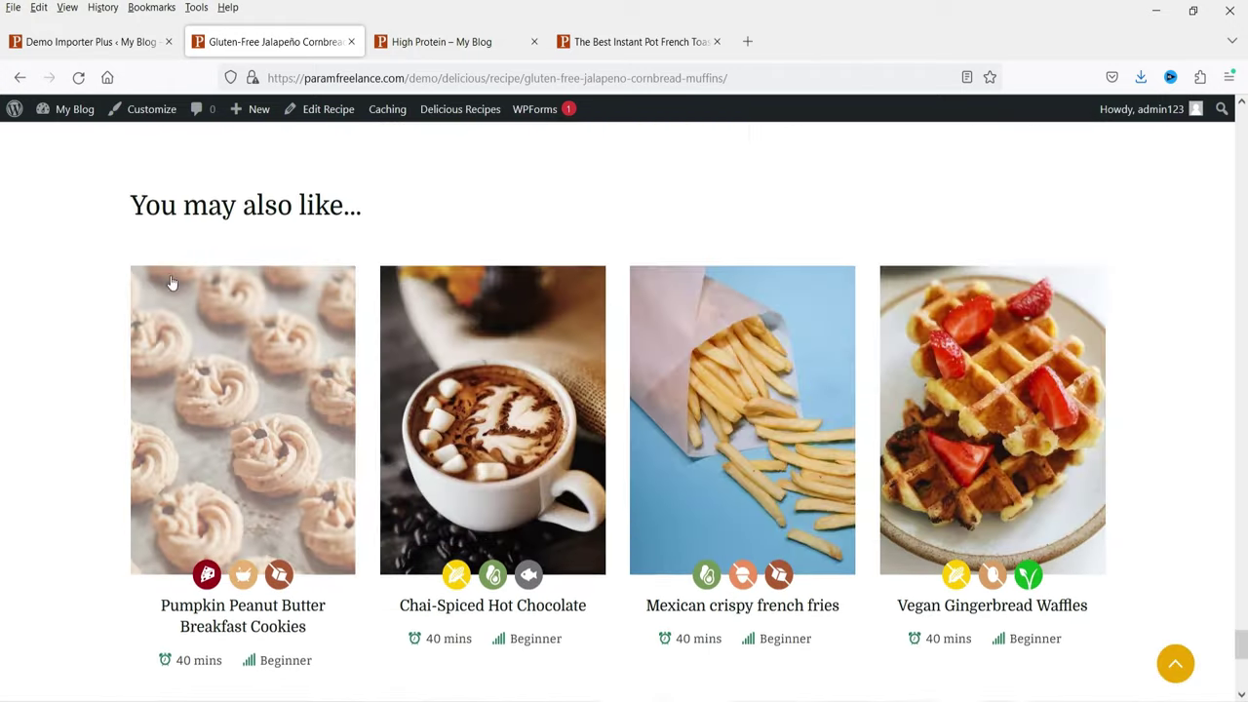
{"action": "left_click", "coordinate": [1175, 664]}
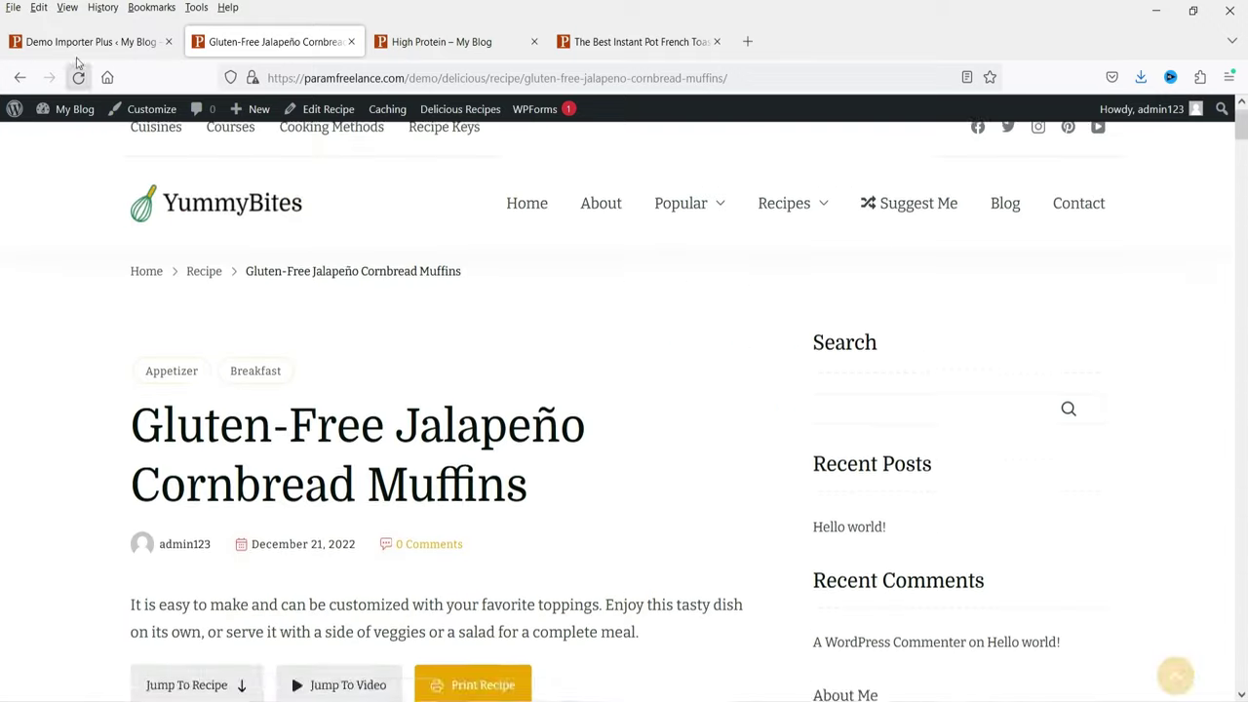
Step: Return to the site's admin area, dismiss the import success message and open the list of all recipes
{"action": "left_click", "coordinate": [64, 41]}
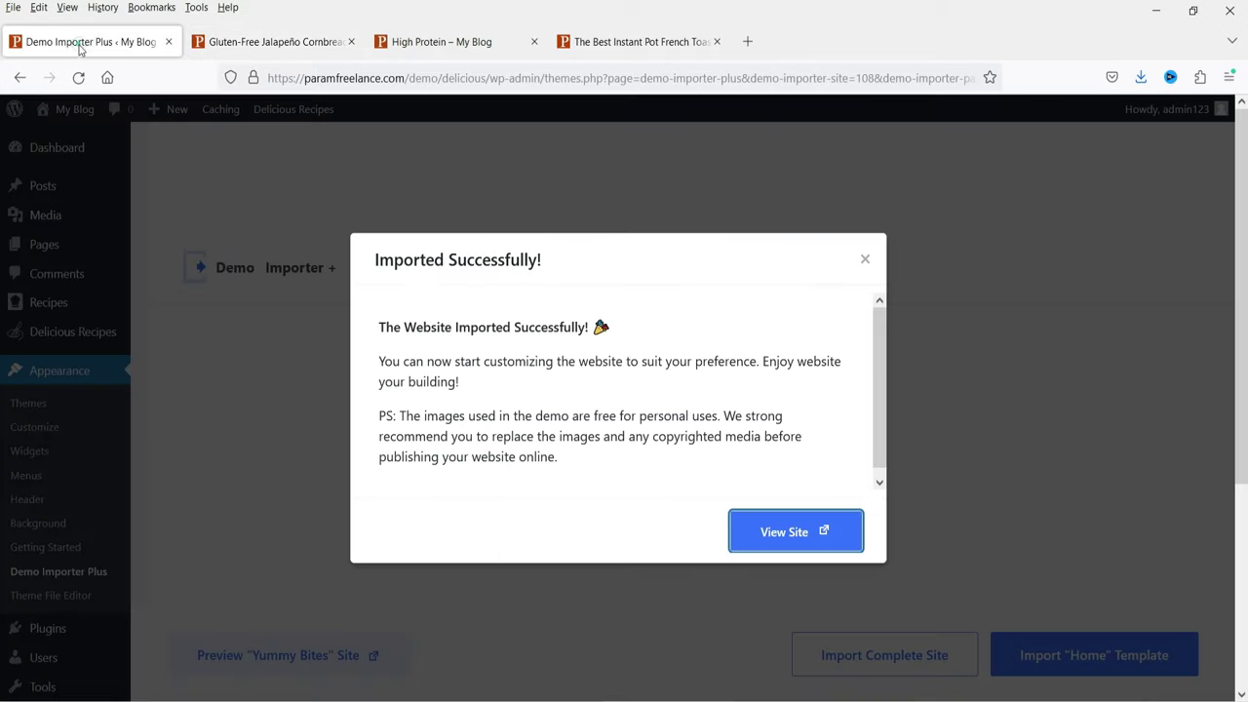
{"action": "left_click", "coordinate": [864, 261]}
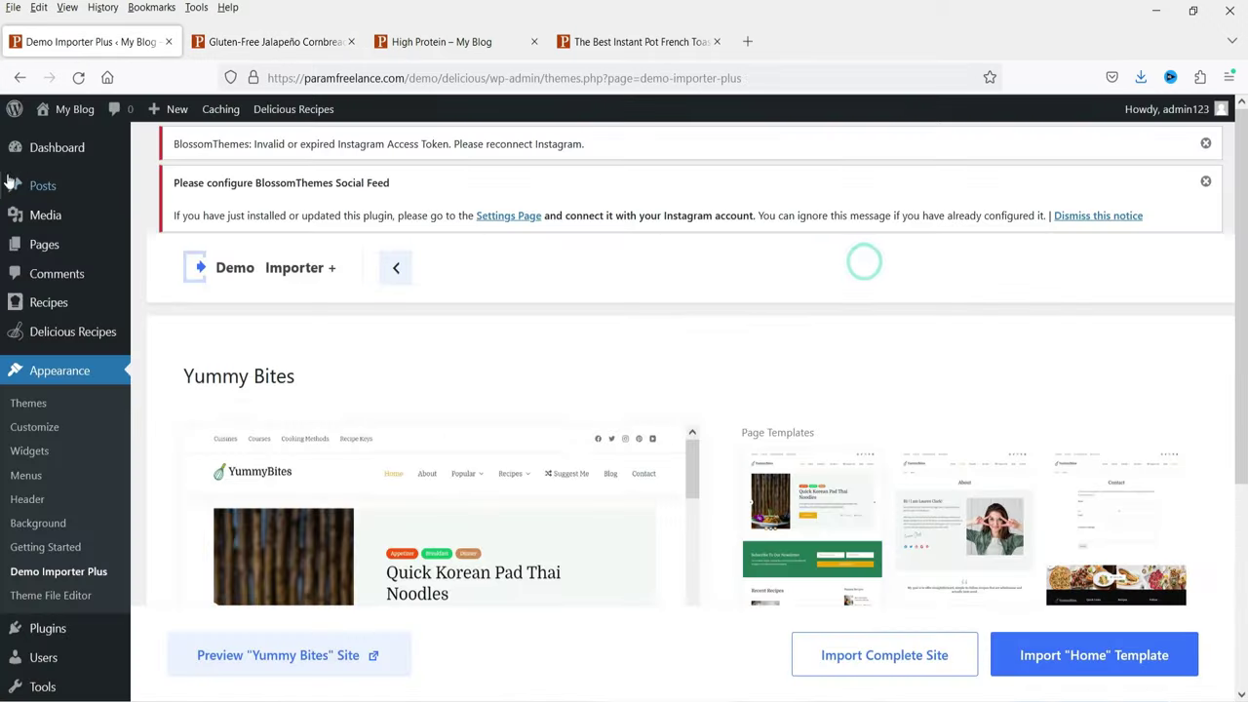
{"action": "left_click", "coordinate": [51, 146]}
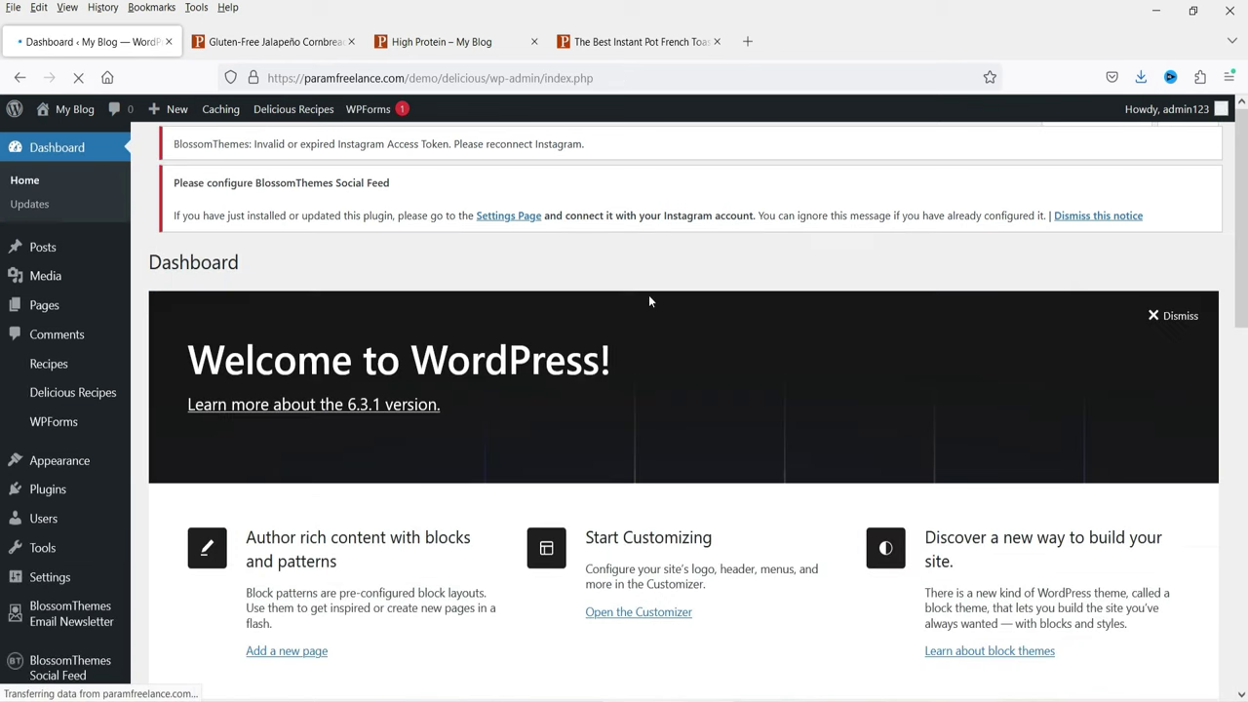
{"action": "left_click", "coordinate": [50, 364]}
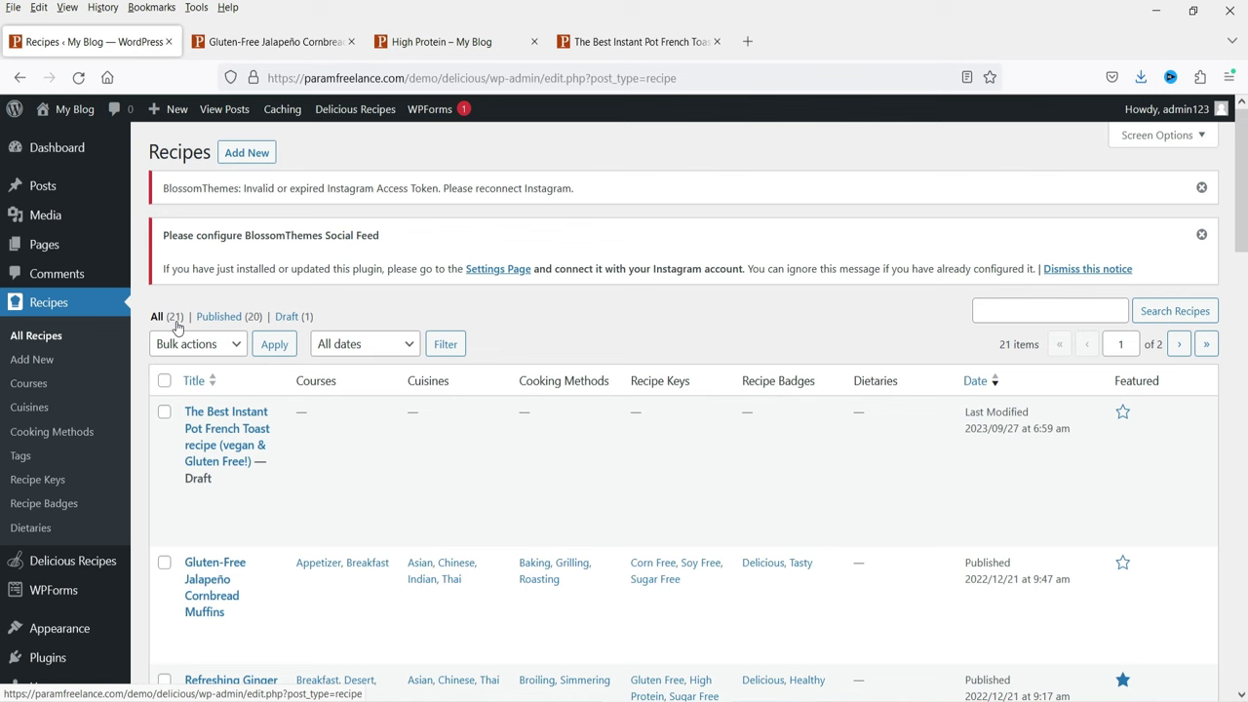
Step: Open the recipe Courses screen and review the existing courses and the form for adding a new one
{"action": "left_click", "coordinate": [26, 385]}
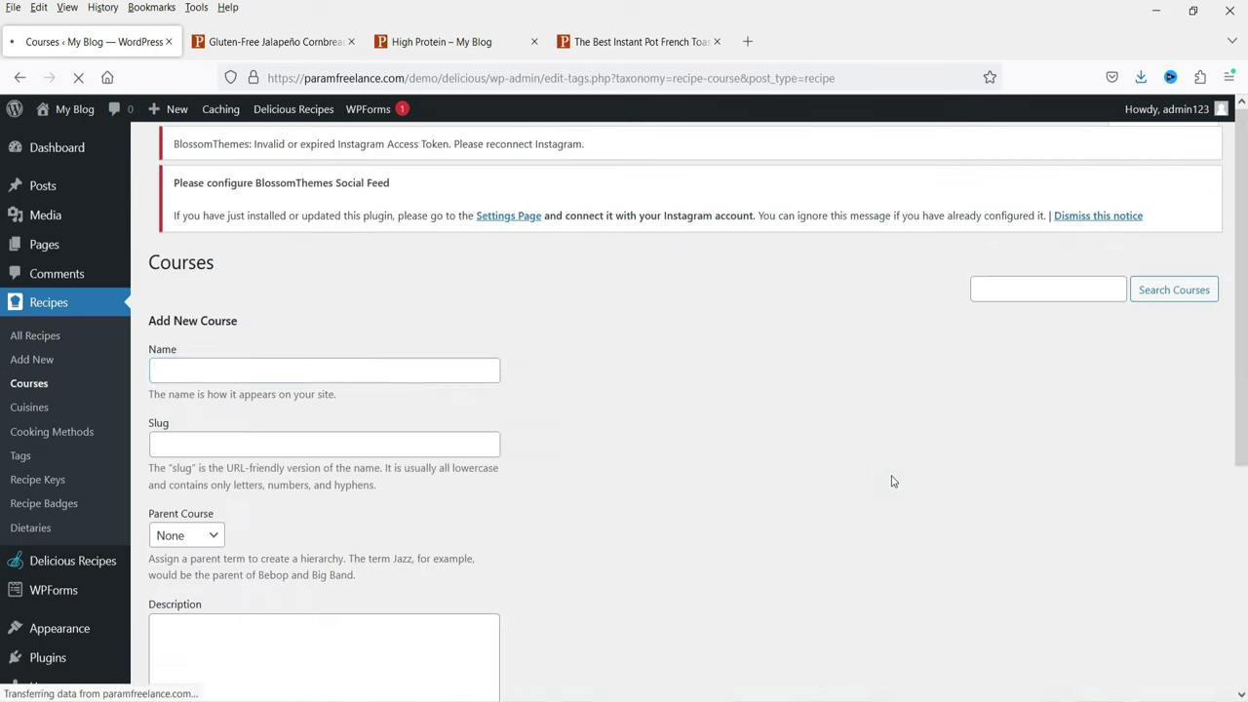
{"action": "scroll", "coordinate": [741, 351], "scroll_direction": "down", "scroll_amount": 2}
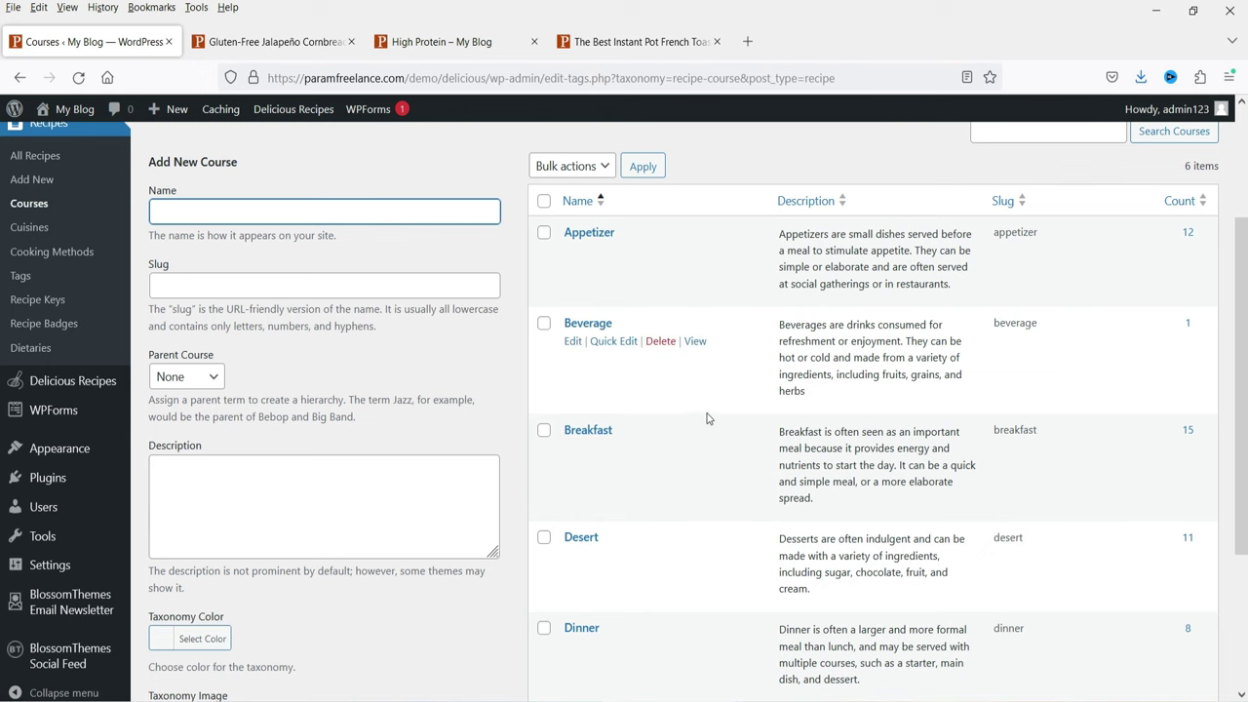
{"action": "scroll", "coordinate": [683, 439], "scroll_direction": "down", "scroll_amount": 4}
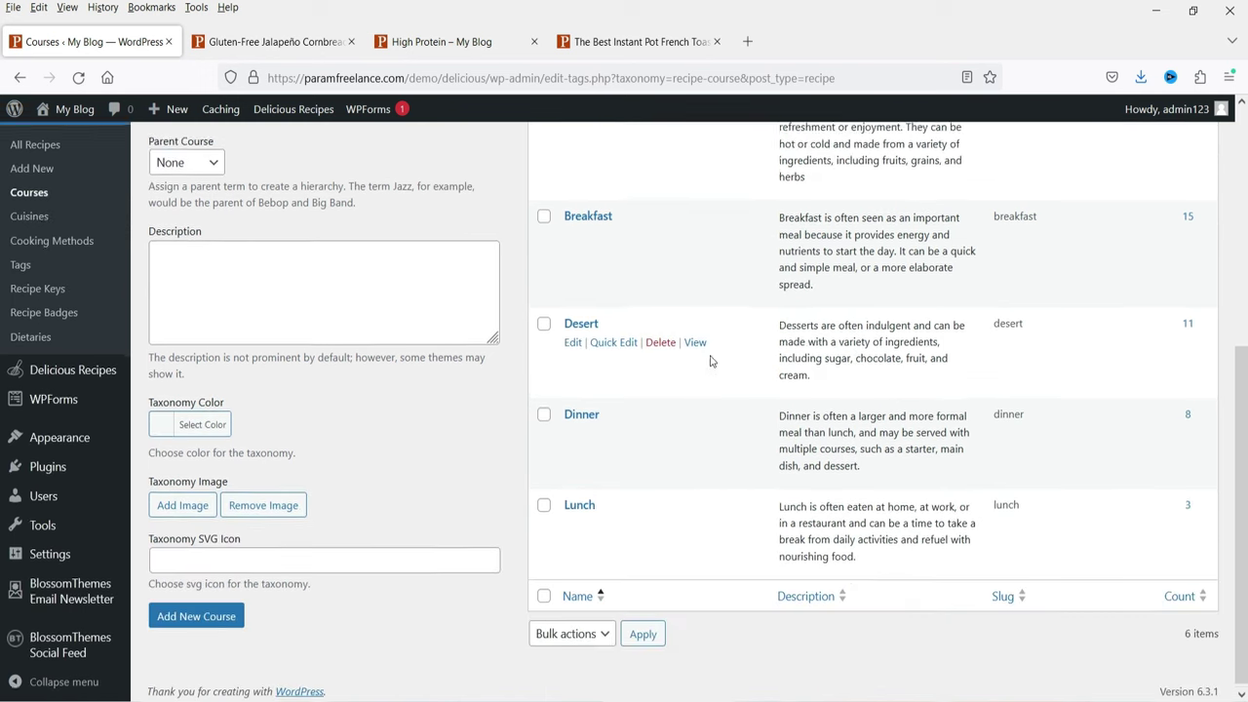
{"action": "scroll", "coordinate": [417, 226], "scroll_direction": "up", "scroll_amount": 3}
{"action": "scroll", "coordinate": [769, 334], "scroll_direction": "down", "scroll_amount": 3}
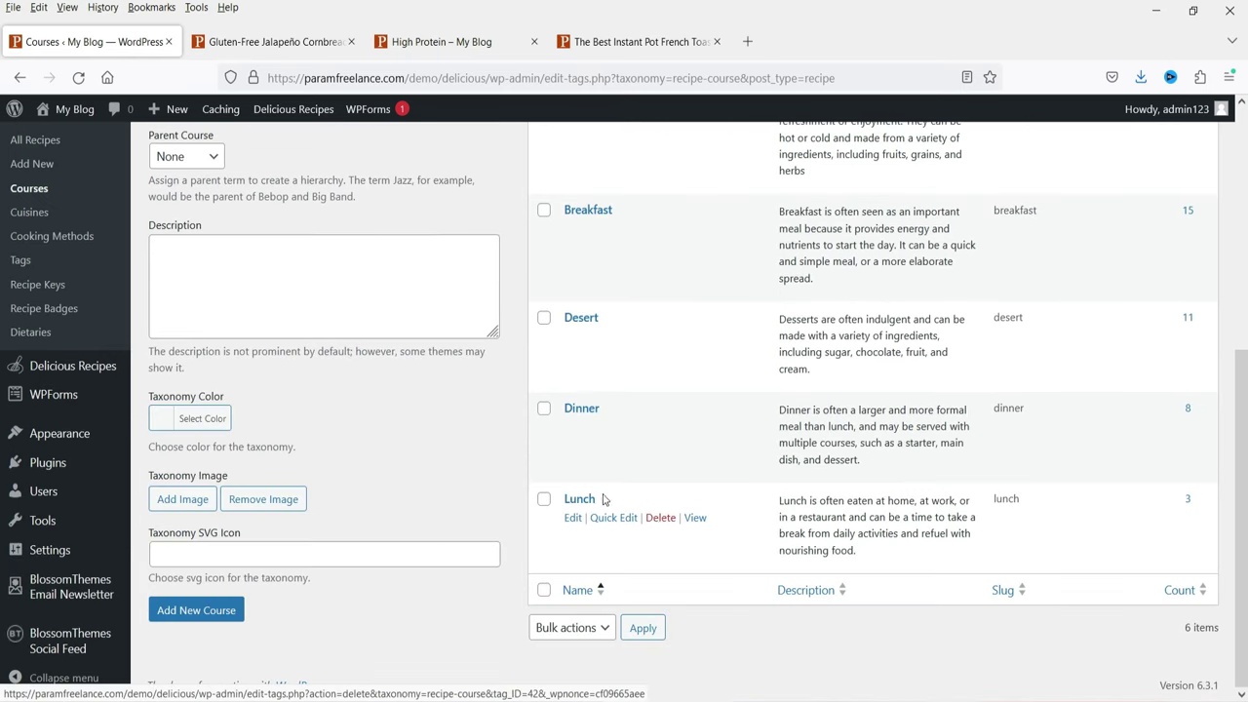
Step: Open the recipe Cuisines and Cooking Methods screens and review their existing terms and forms for adding new ones
{"action": "left_click", "coordinate": [30, 216]}
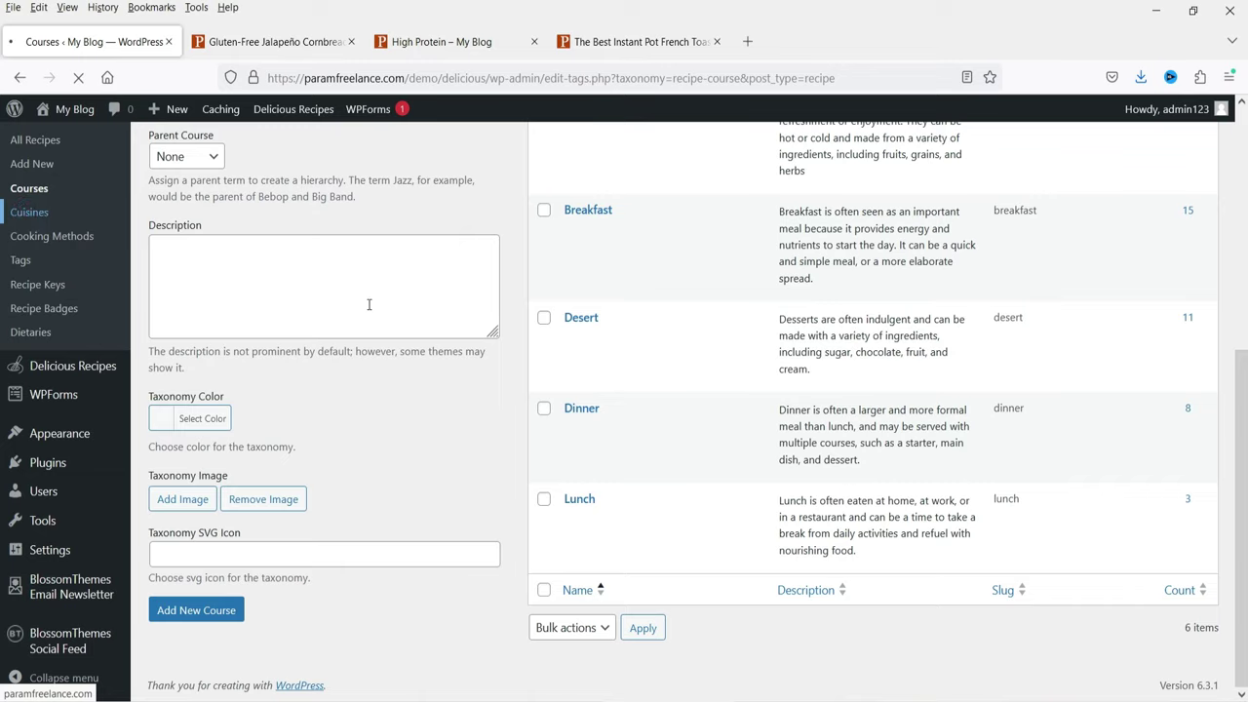
{"action": "scroll", "coordinate": [641, 200], "scroll_direction": "down", "scroll_amount": 4}
{"action": "scroll", "coordinate": [681, 339], "scroll_direction": "down", "scroll_amount": 2}
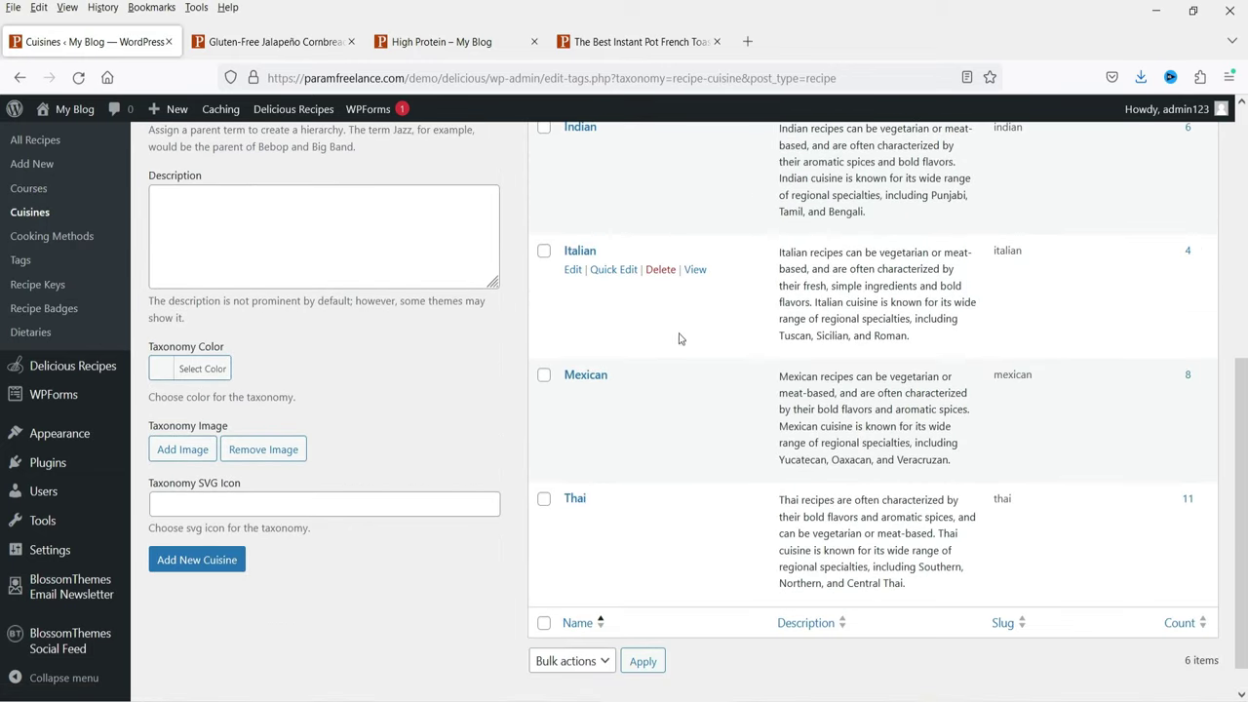
{"action": "scroll", "coordinate": [616, 390], "scroll_direction": "up", "scroll_amount": 5}
{"action": "scroll", "coordinate": [694, 415], "scroll_direction": "down", "scroll_amount": 3}
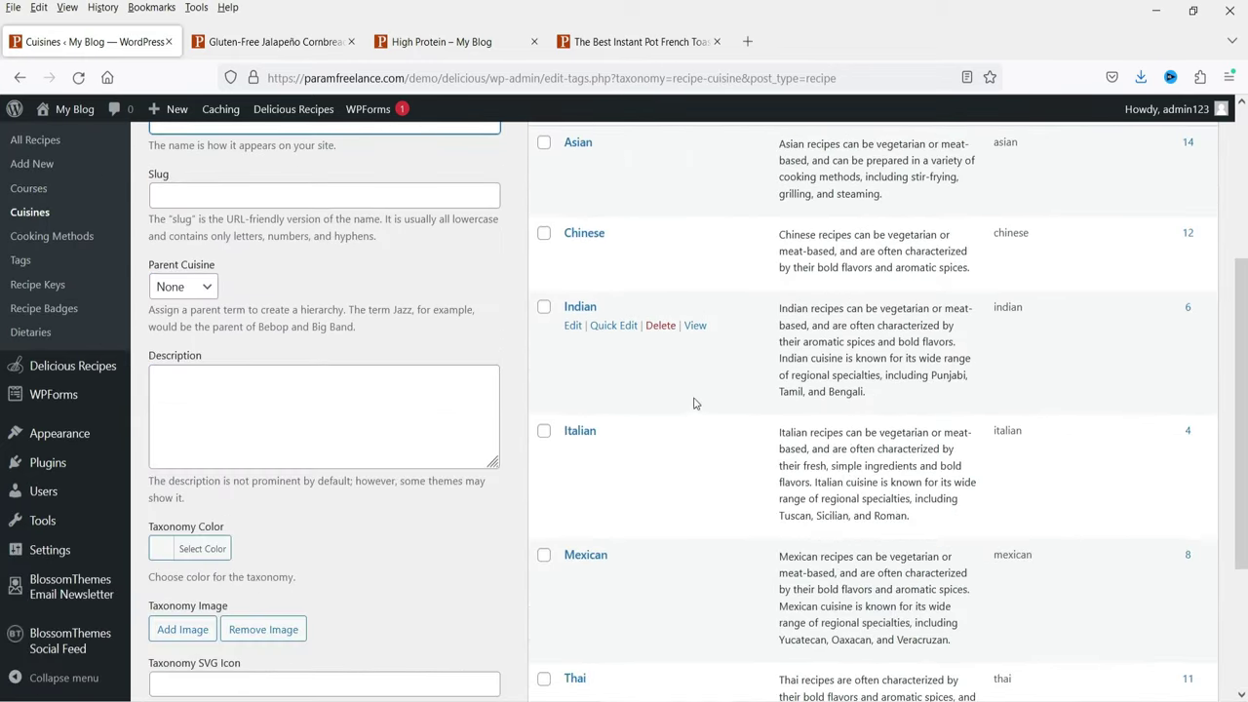
{"action": "scroll", "coordinate": [700, 405], "scroll_direction": "down", "scroll_amount": 1}
{"action": "scroll", "coordinate": [195, 293], "scroll_direction": "up", "scroll_amount": 4}
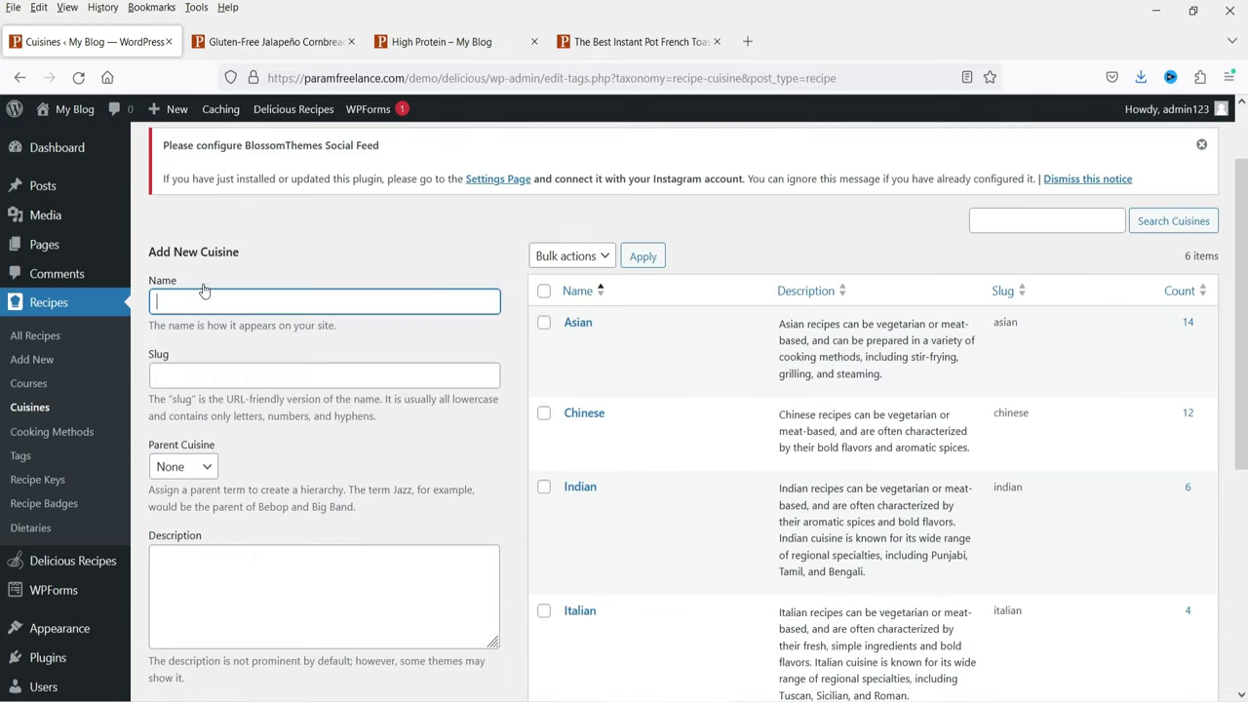
{"action": "scroll", "coordinate": [243, 342], "scroll_direction": "down", "scroll_amount": 4}
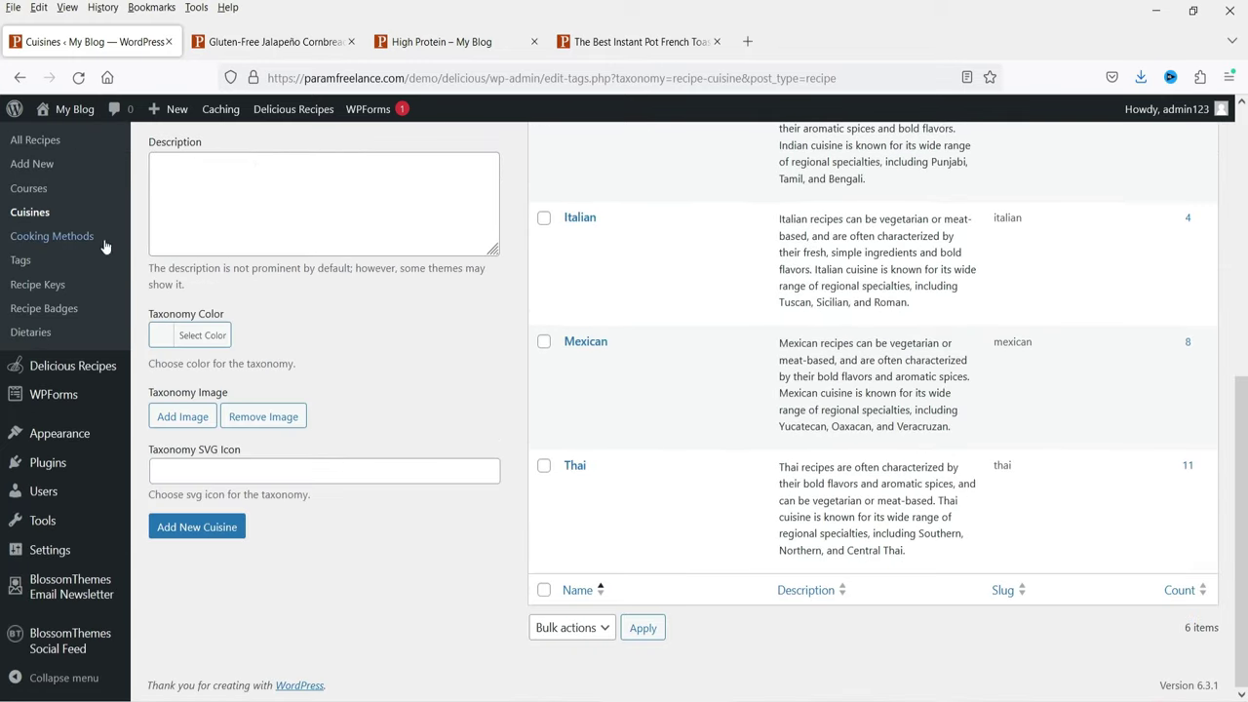
{"action": "left_click", "coordinate": [58, 237]}
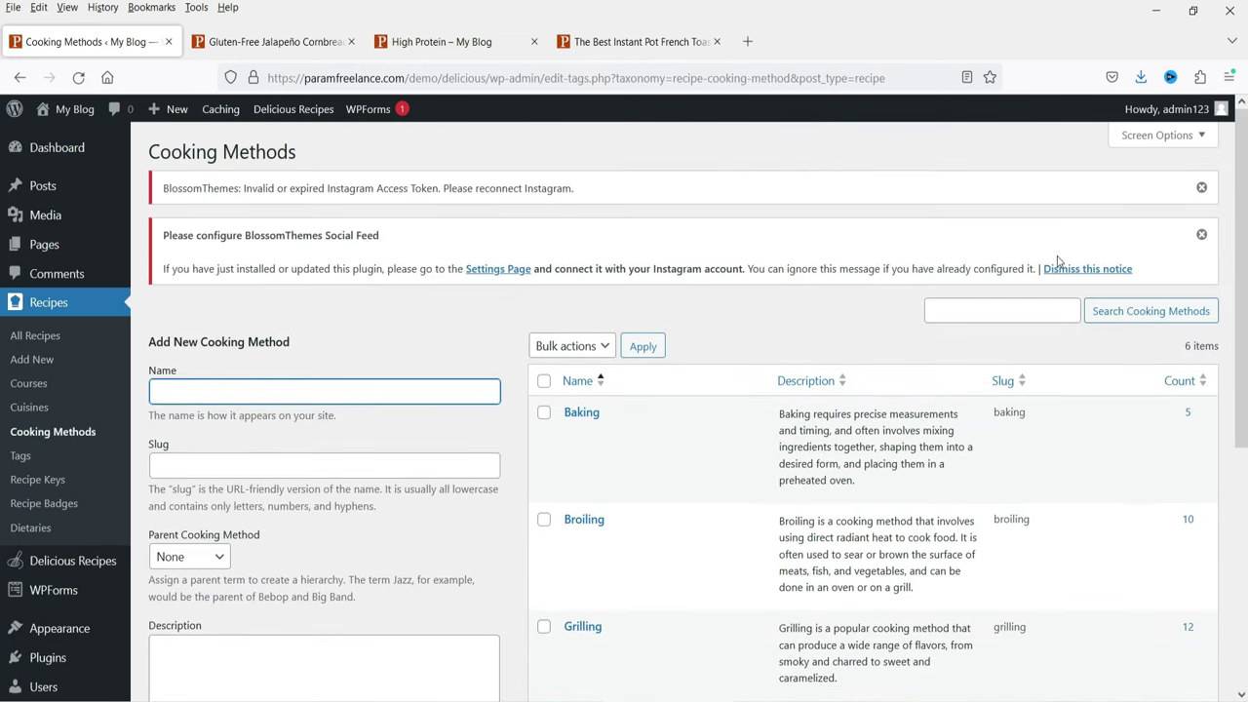
{"action": "scroll", "coordinate": [1061, 261], "scroll_direction": "down", "scroll_amount": 3}
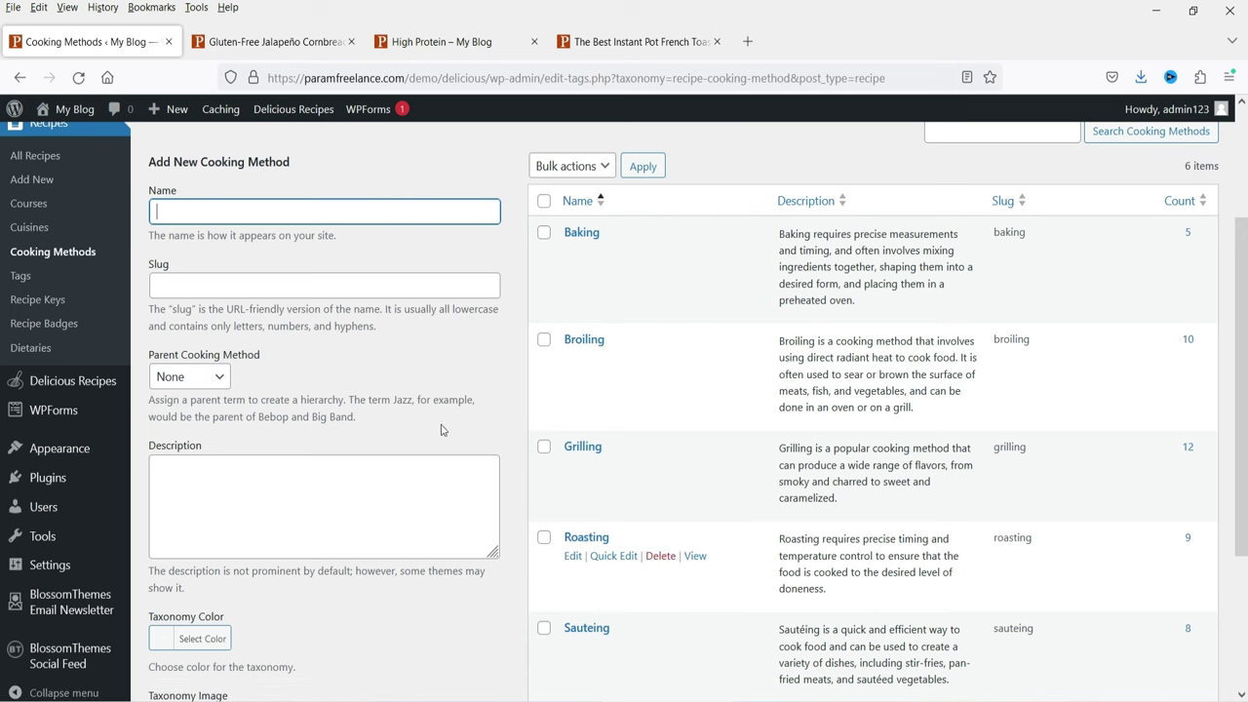
Step: Open the blog's home page, examine its Recipe Categories and Recipe Keys widgets, and return to the Cooking Methods admin screen
{"action": "left_click", "coordinate": [278, 42]}
{"action": "left_click", "coordinate": [417, 42]}
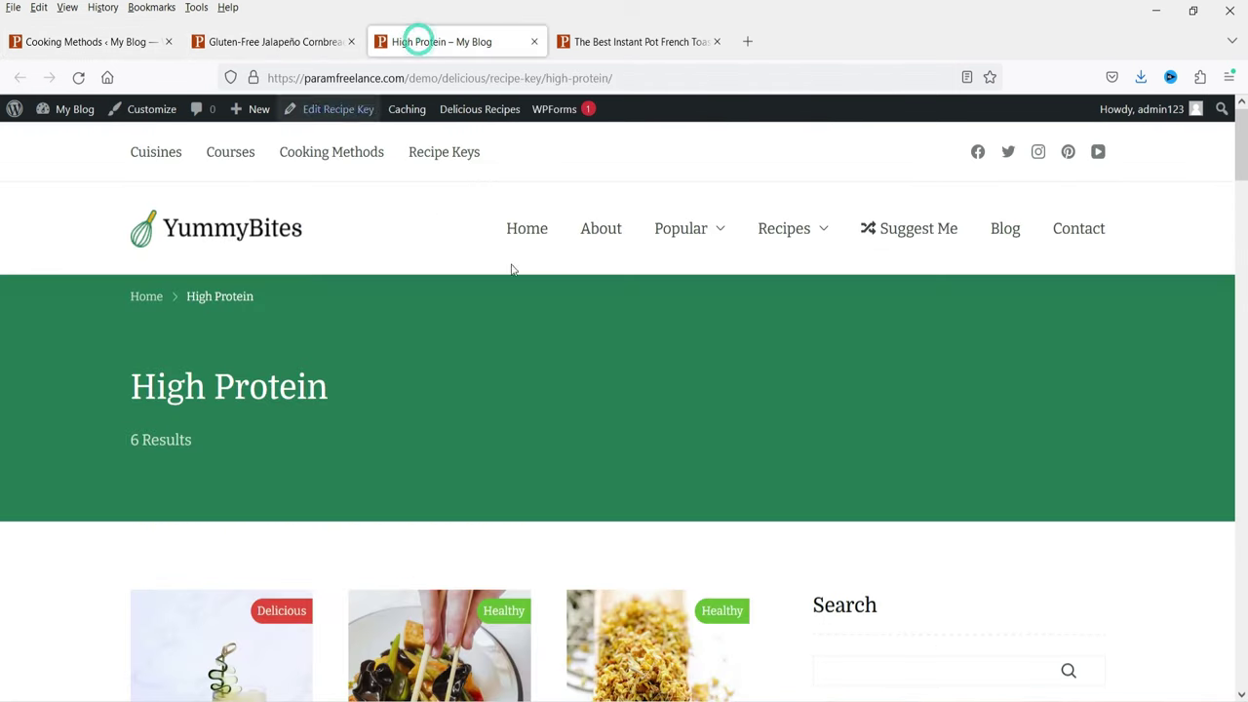
{"action": "left_click", "coordinate": [529, 232]}
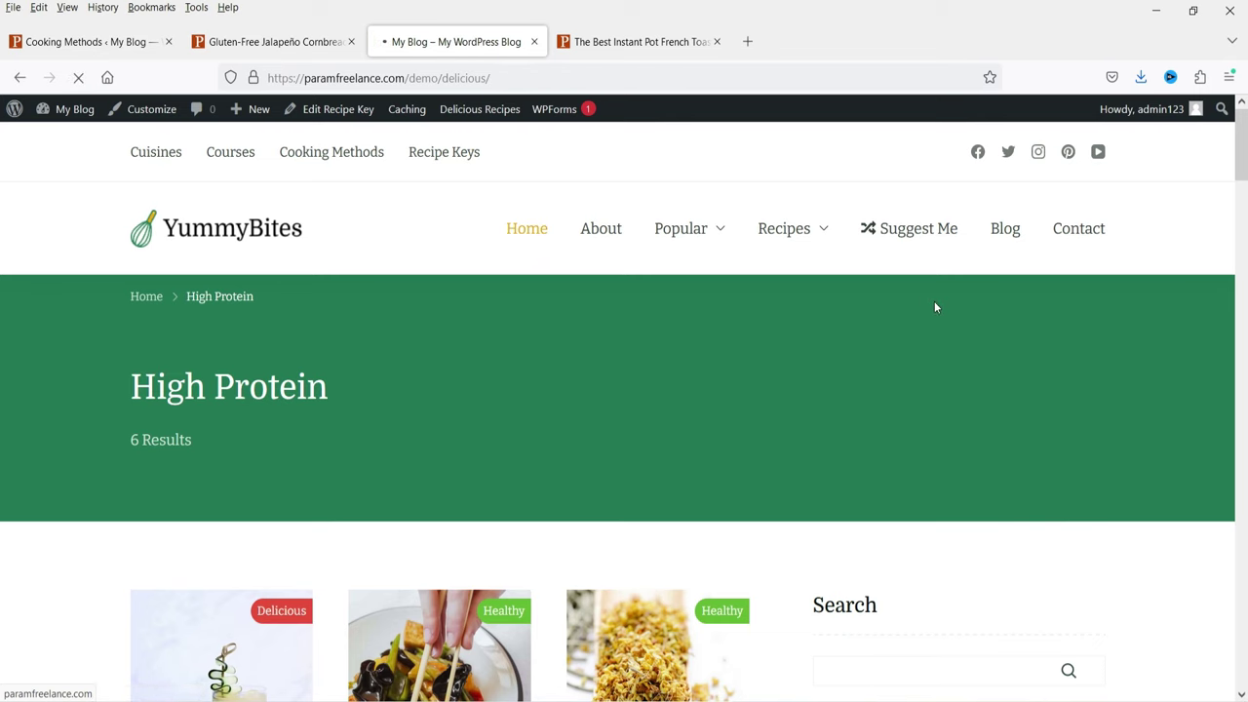
{"action": "scroll", "coordinate": [1151, 332], "scroll_direction": "down", "scroll_amount": 10}
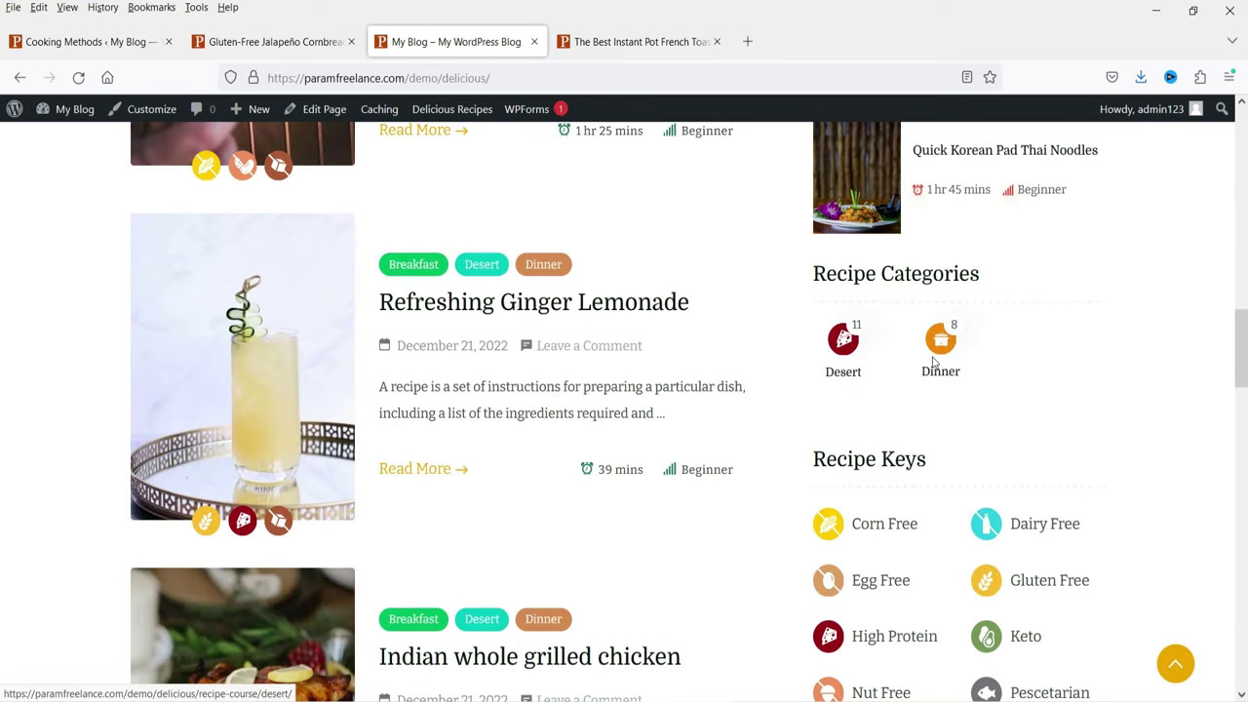
{"action": "scroll", "coordinate": [1014, 454], "scroll_direction": "down", "scroll_amount": 2}
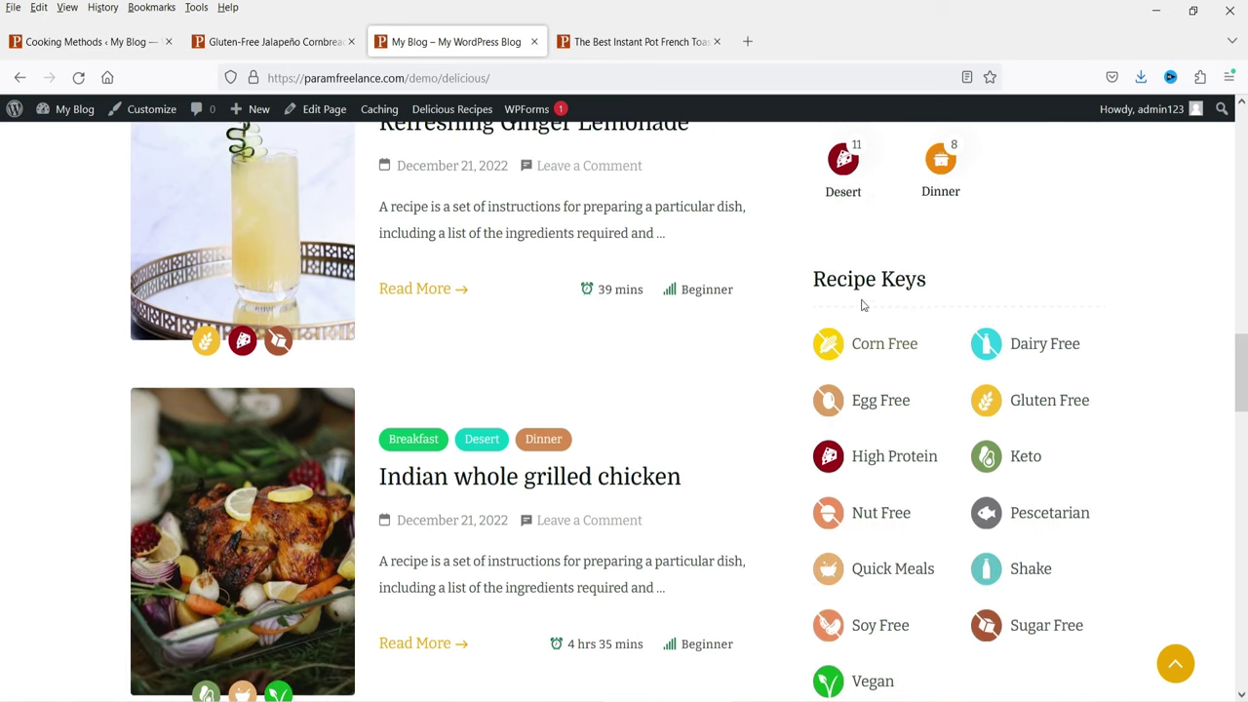
{"action": "left_click", "coordinate": [43, 41]}
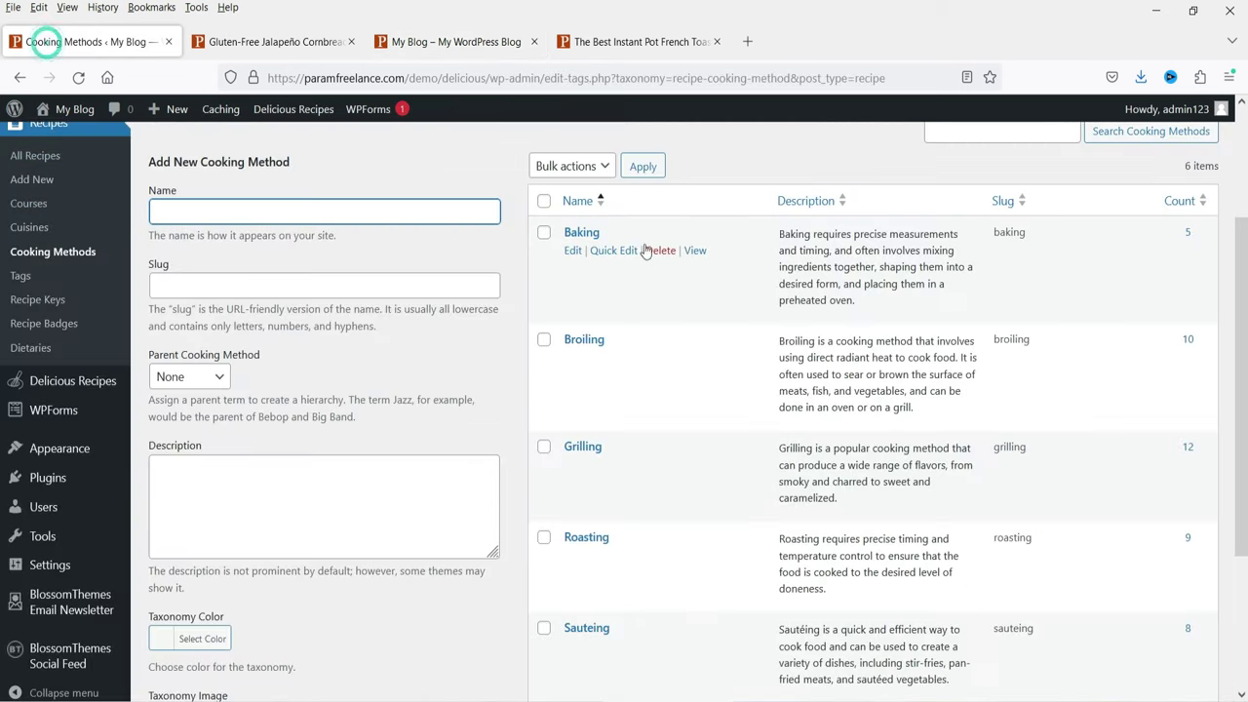
Step: Open the Recipe Keys screen and review the existing keys and the form for adding a new one
{"action": "scroll", "coordinate": [640, 256], "scroll_direction": "down", "scroll_amount": 2}
{"action": "scroll", "coordinate": [761, 396], "scroll_direction": "up", "scroll_amount": 2}
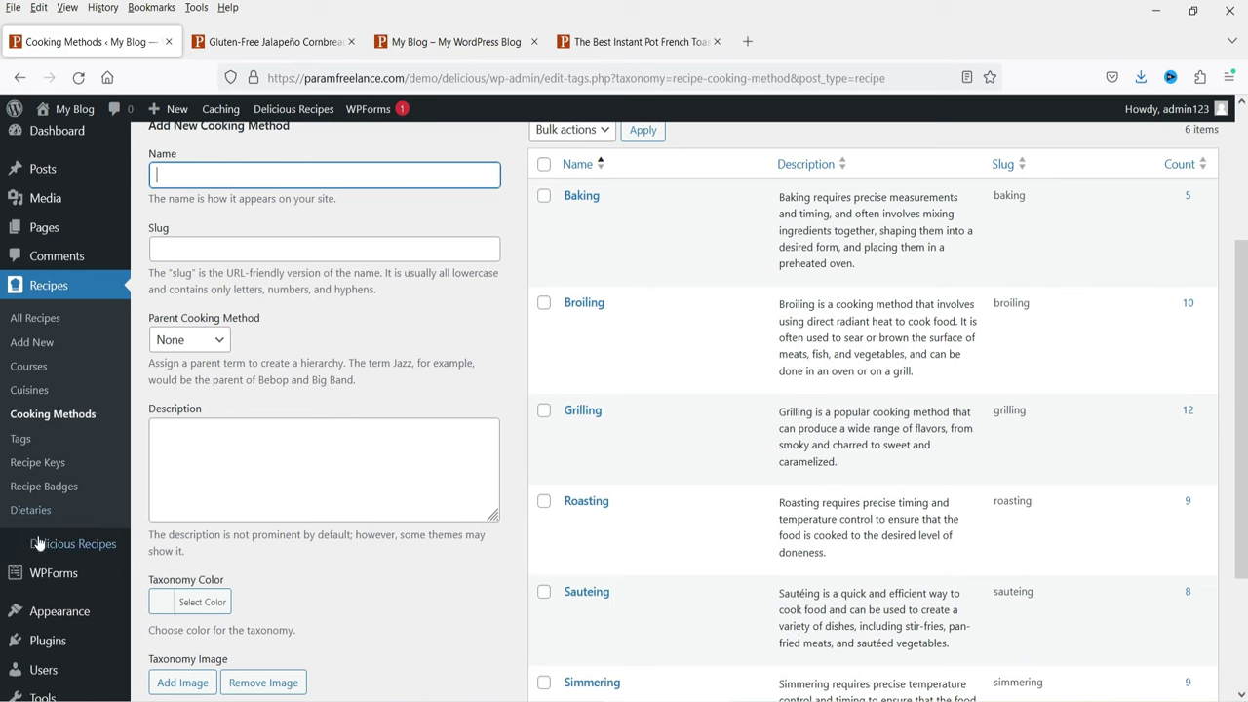
{"action": "left_click", "coordinate": [29, 472]}
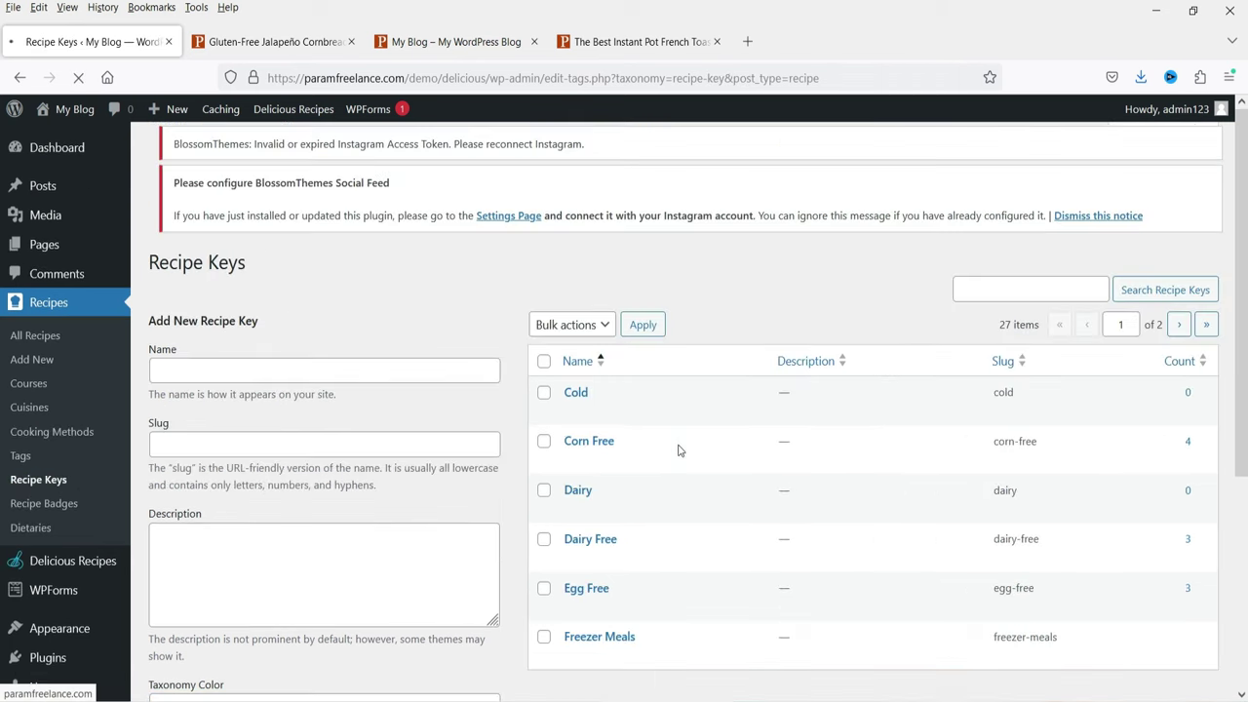
{"action": "scroll", "coordinate": [725, 345], "scroll_direction": "down", "scroll_amount": 2}
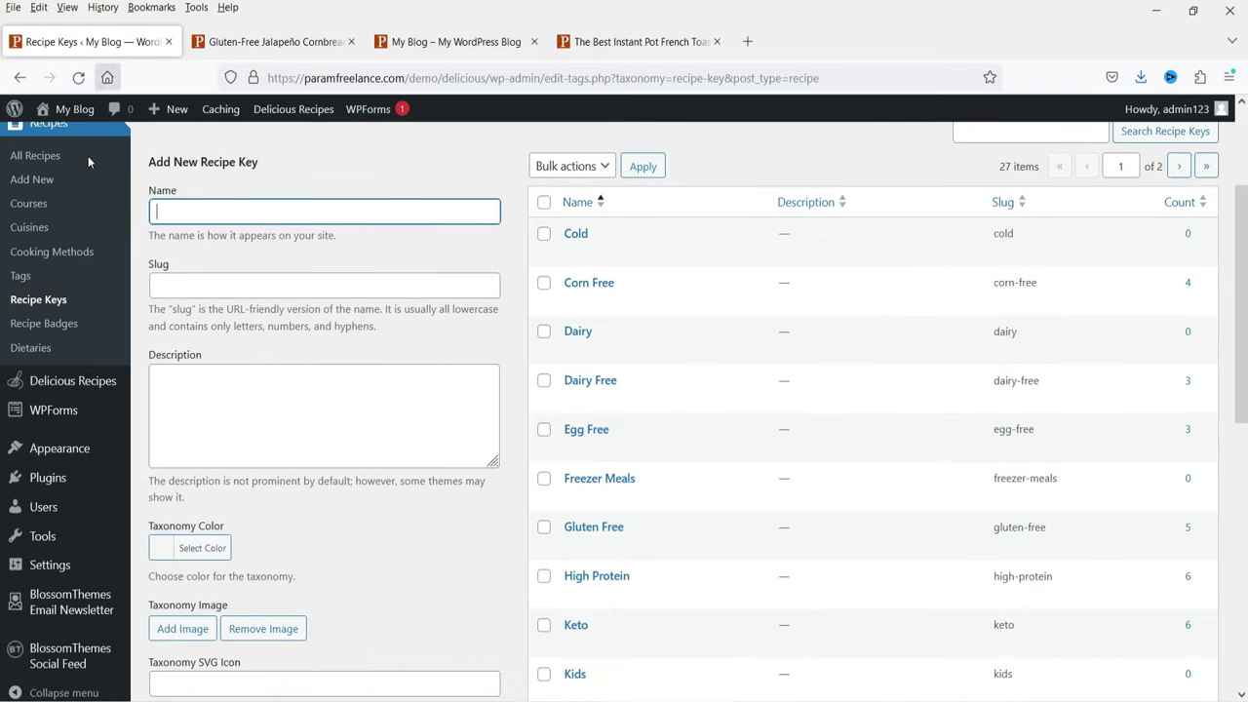
Step: Look through the open recipe pages and the blog's home page, and return to the Recipe Keys admin screen
{"action": "left_click", "coordinate": [283, 41]}
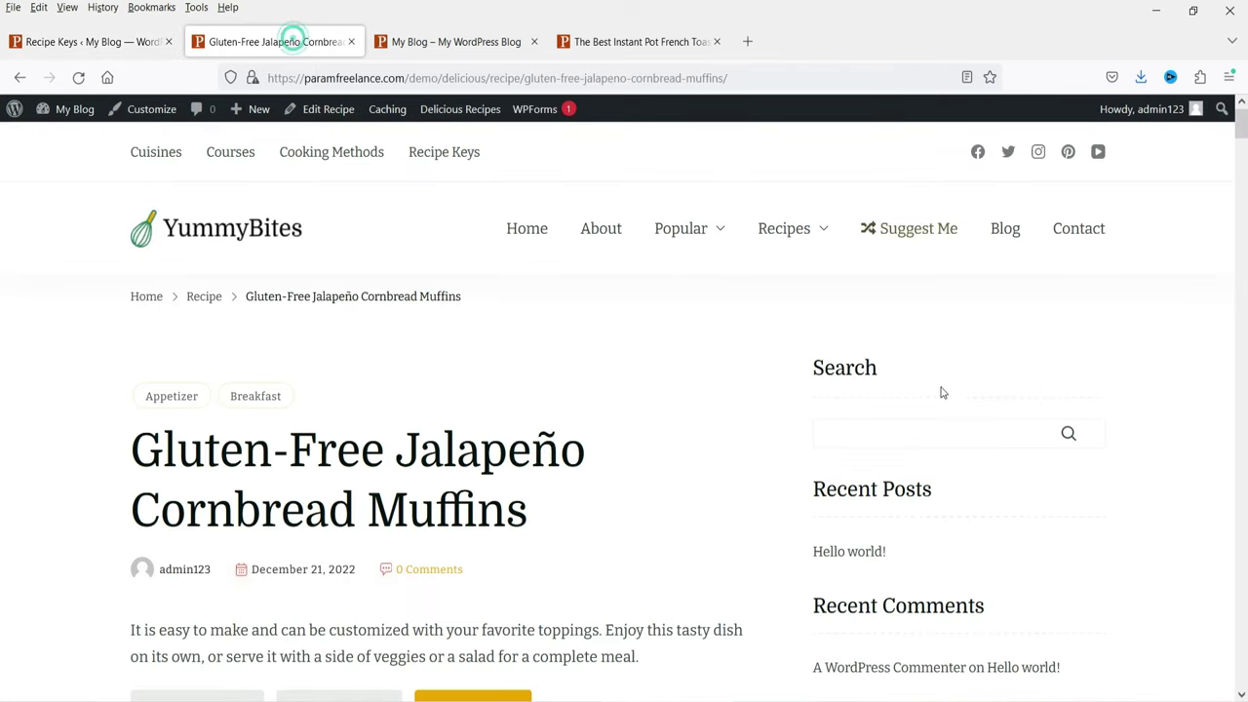
{"action": "scroll", "coordinate": [942, 393], "scroll_direction": "down", "scroll_amount": 3}
{"action": "left_click", "coordinate": [627, 42]}
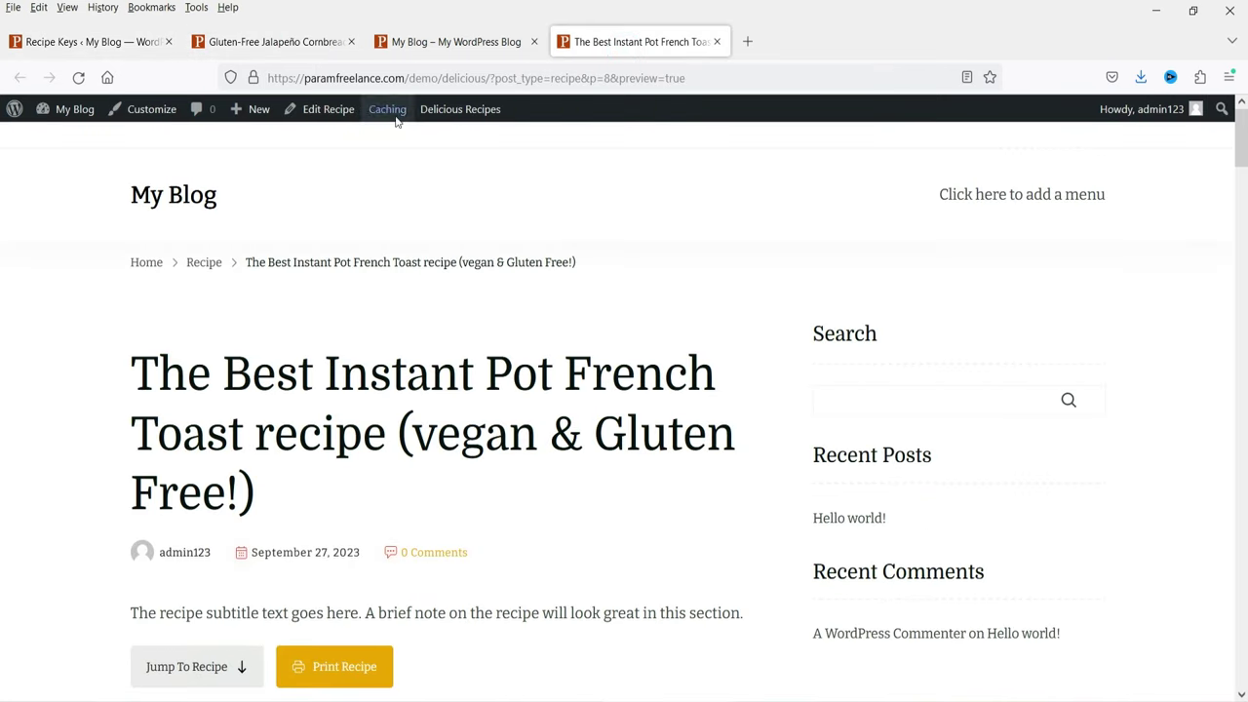
{"action": "left_click", "coordinate": [424, 41]}
{"action": "left_click", "coordinate": [276, 41]}
{"action": "left_click", "coordinate": [84, 41]}
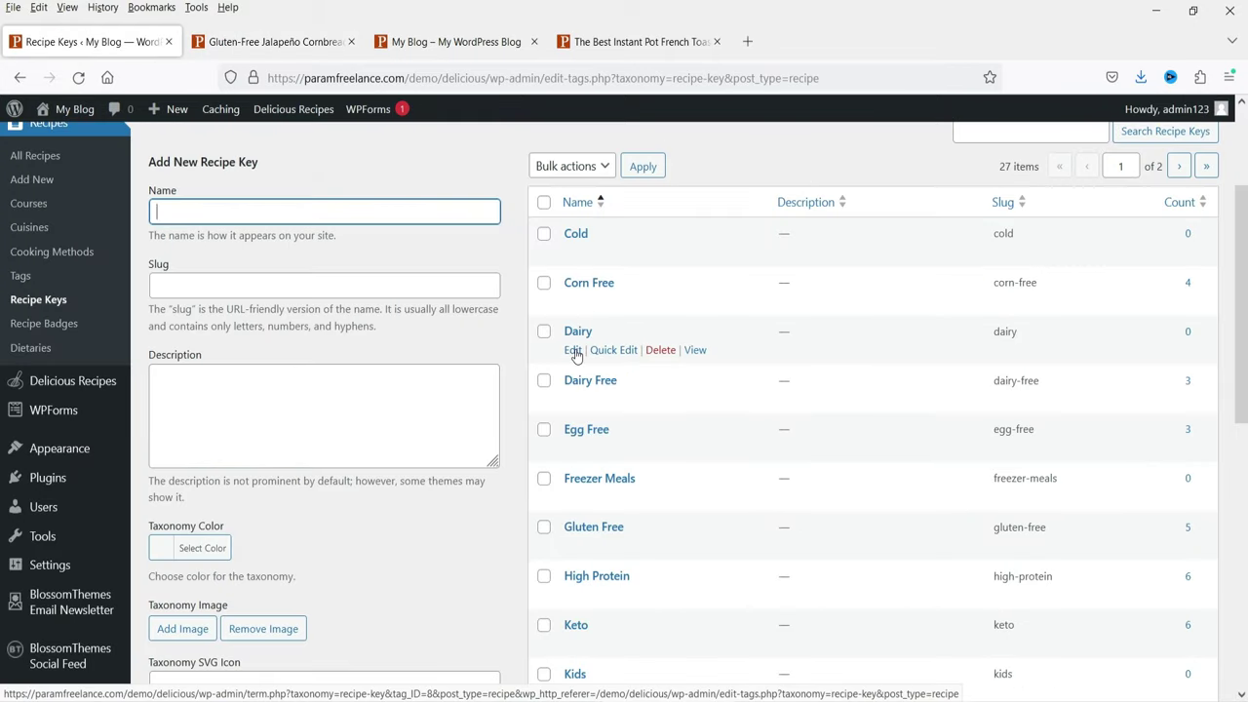
Step: Examine the Dairy recipe key's color, image and SVG icon settings, check the home page's recipe key icons, and return to the Recipe Keys admin tab
{"action": "left_click", "coordinate": [576, 353]}
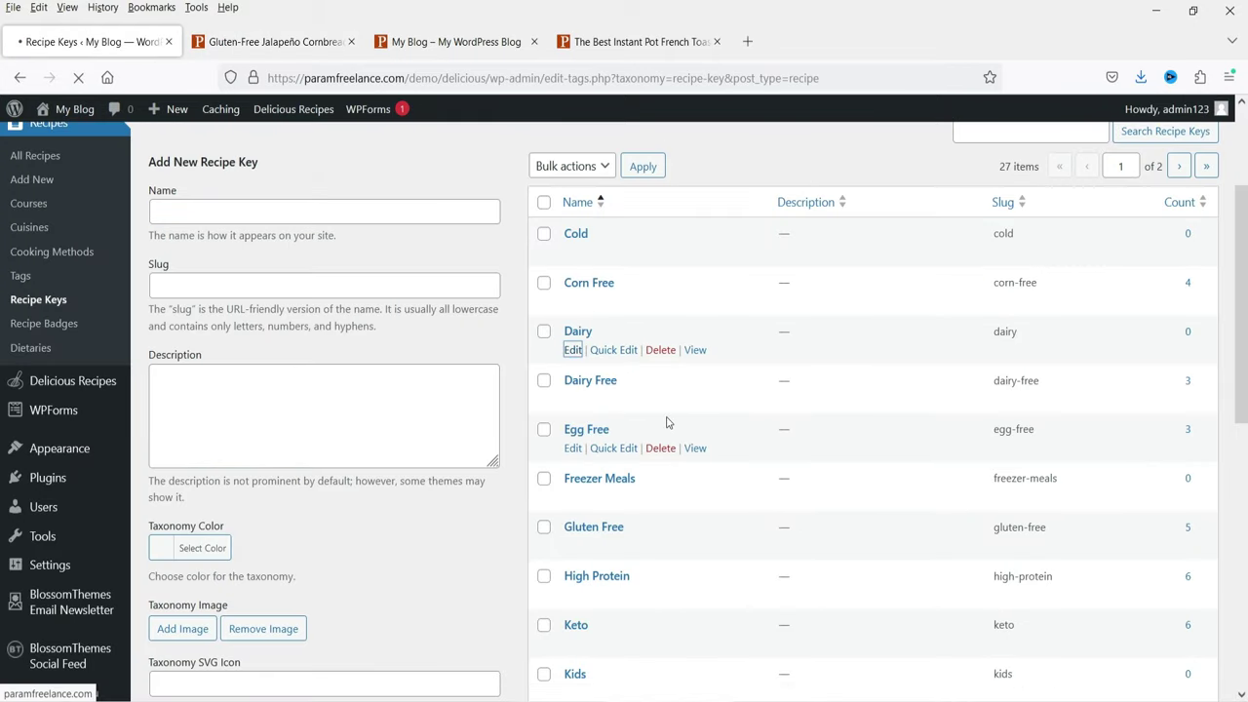
{"action": "scroll", "coordinate": [388, 385], "scroll_direction": "down", "scroll_amount": 2}
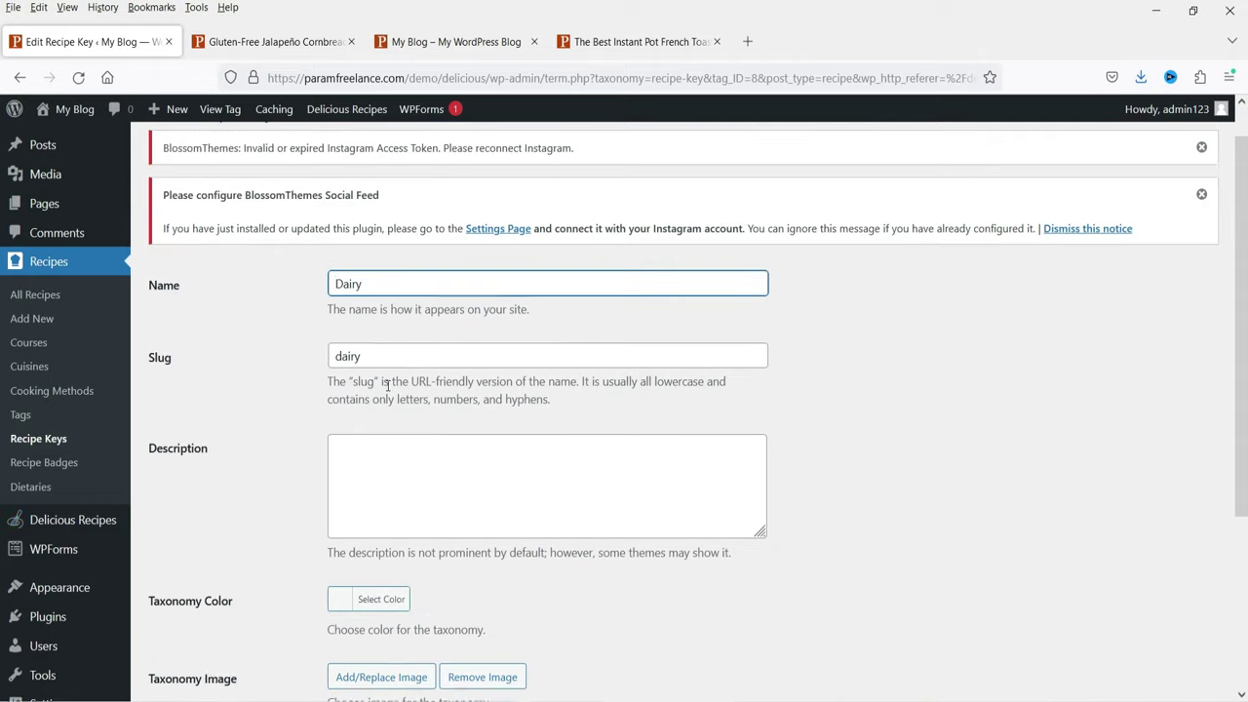
{"action": "scroll", "coordinate": [357, 325], "scroll_direction": "down", "scroll_amount": 5}
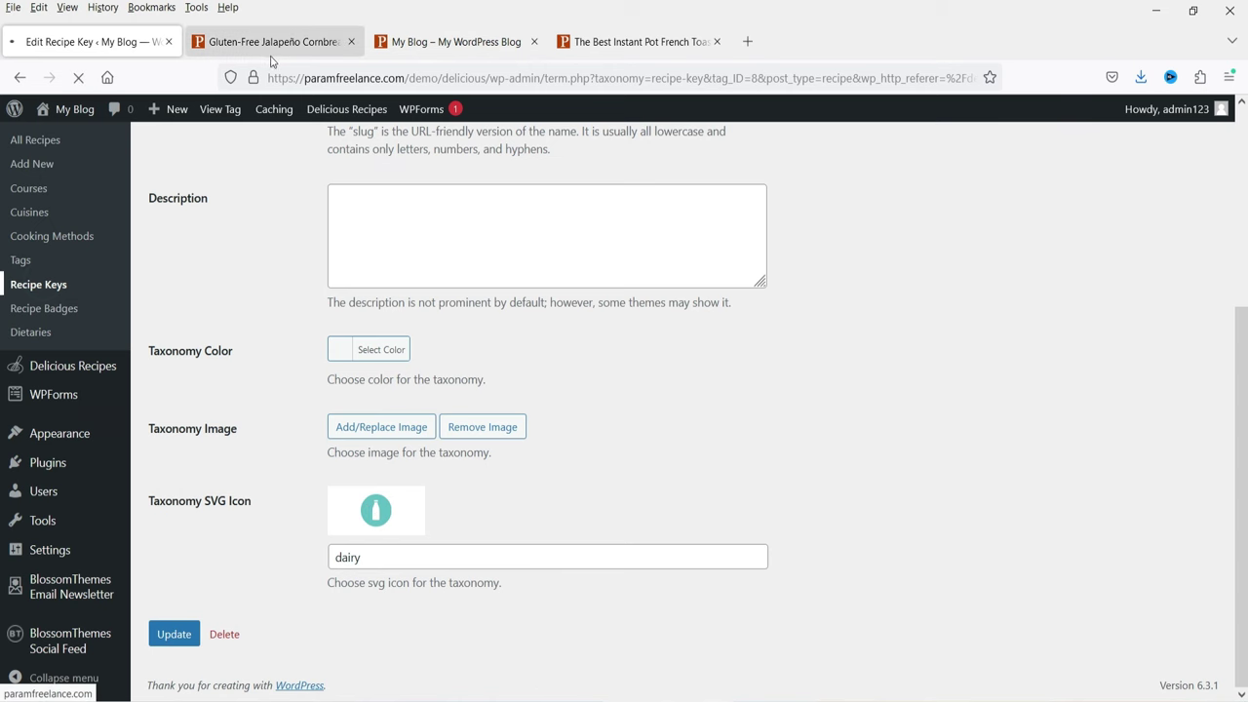
{"action": "left_click", "coordinate": [451, 41]}
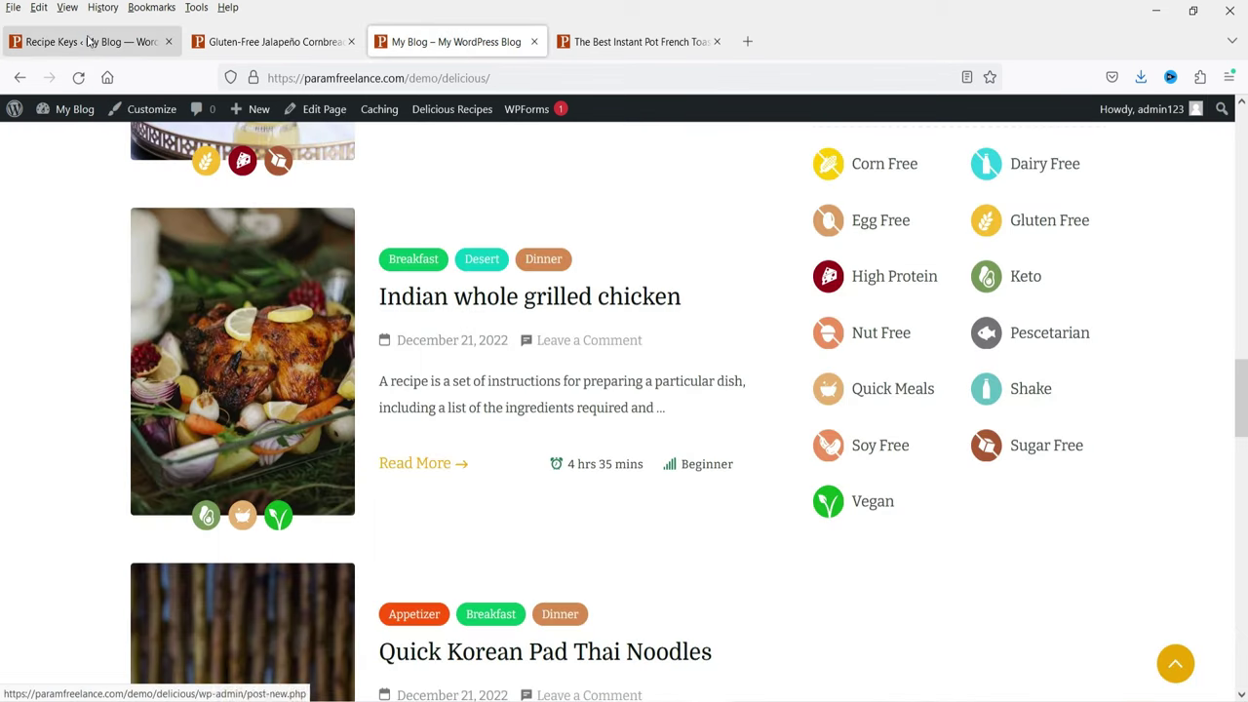
{"action": "left_click", "coordinate": [91, 42]}
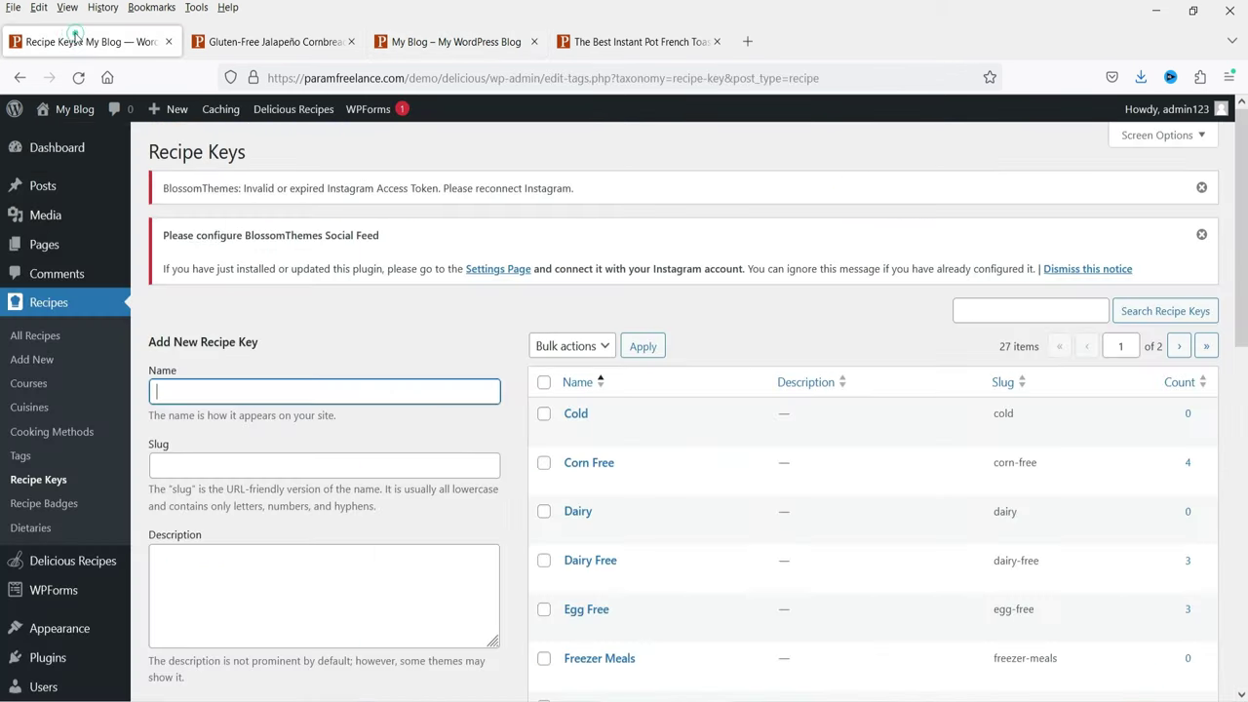
Step: Open the Recipe Badges screen, review its existing badges and new badge form, and open the Dietaries screen
{"action": "left_click", "coordinate": [55, 505]}
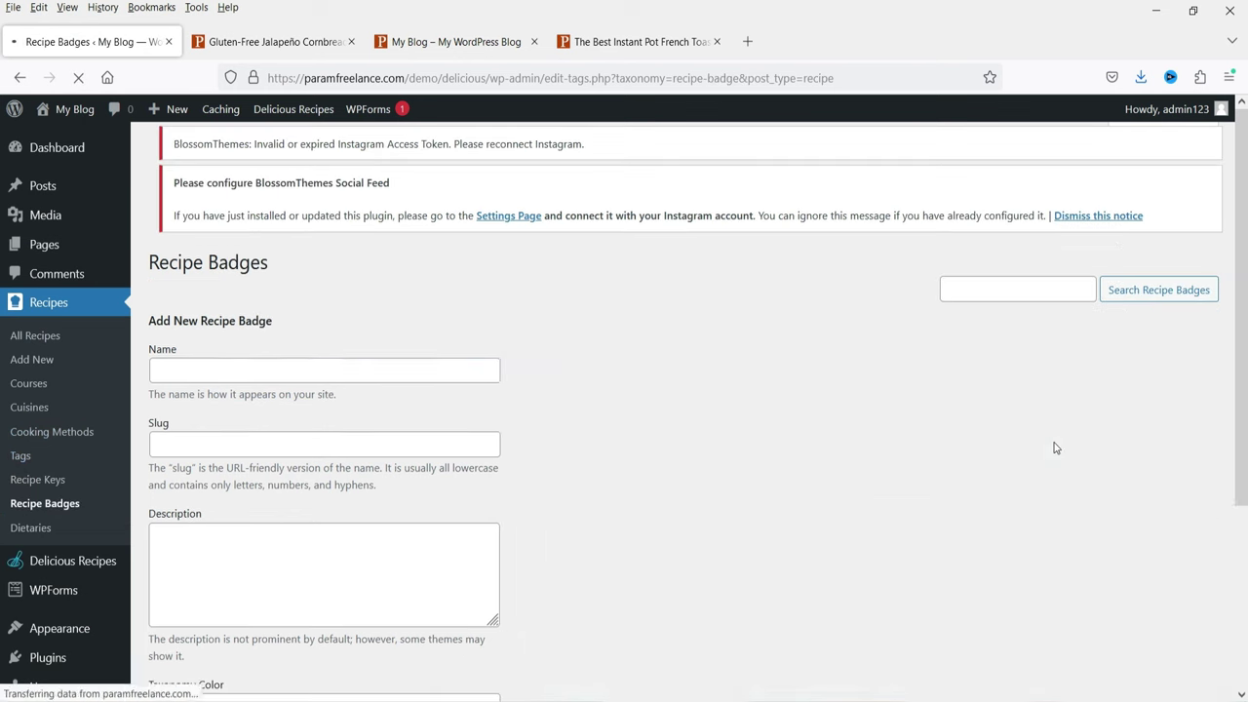
{"action": "scroll", "coordinate": [1054, 448], "scroll_direction": "down", "scroll_amount": 2}
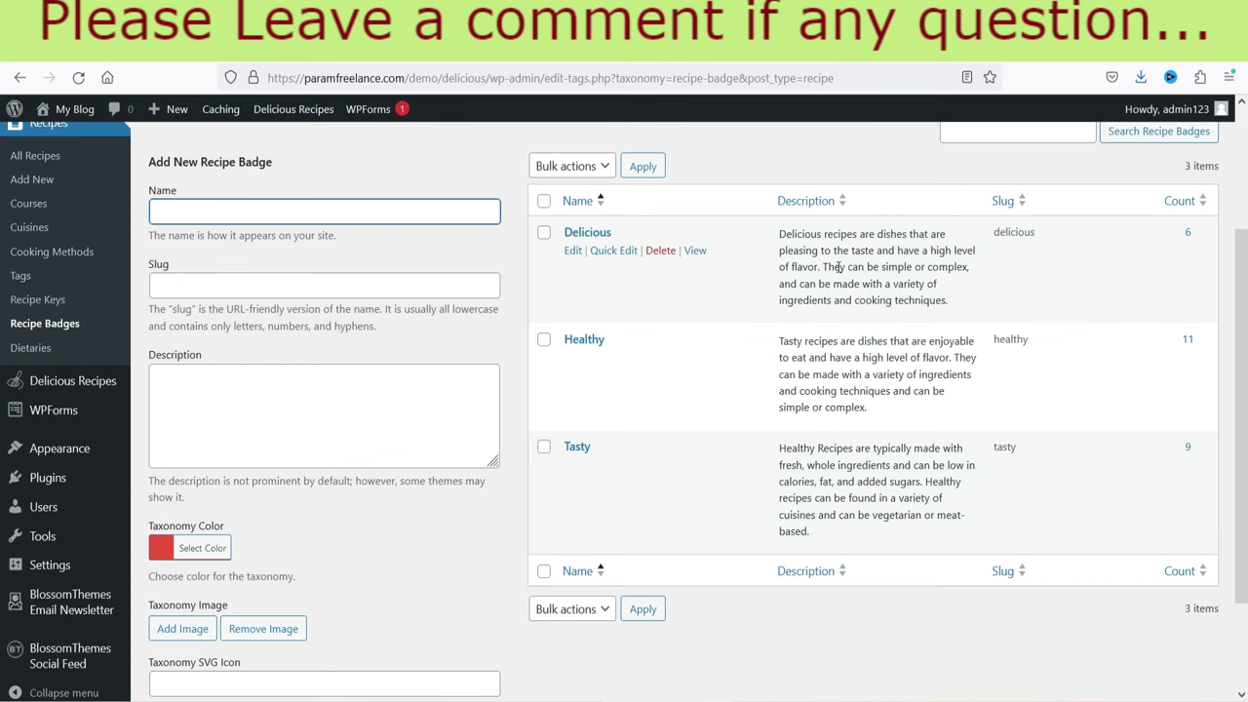
{"action": "left_click", "coordinate": [42, 349]}
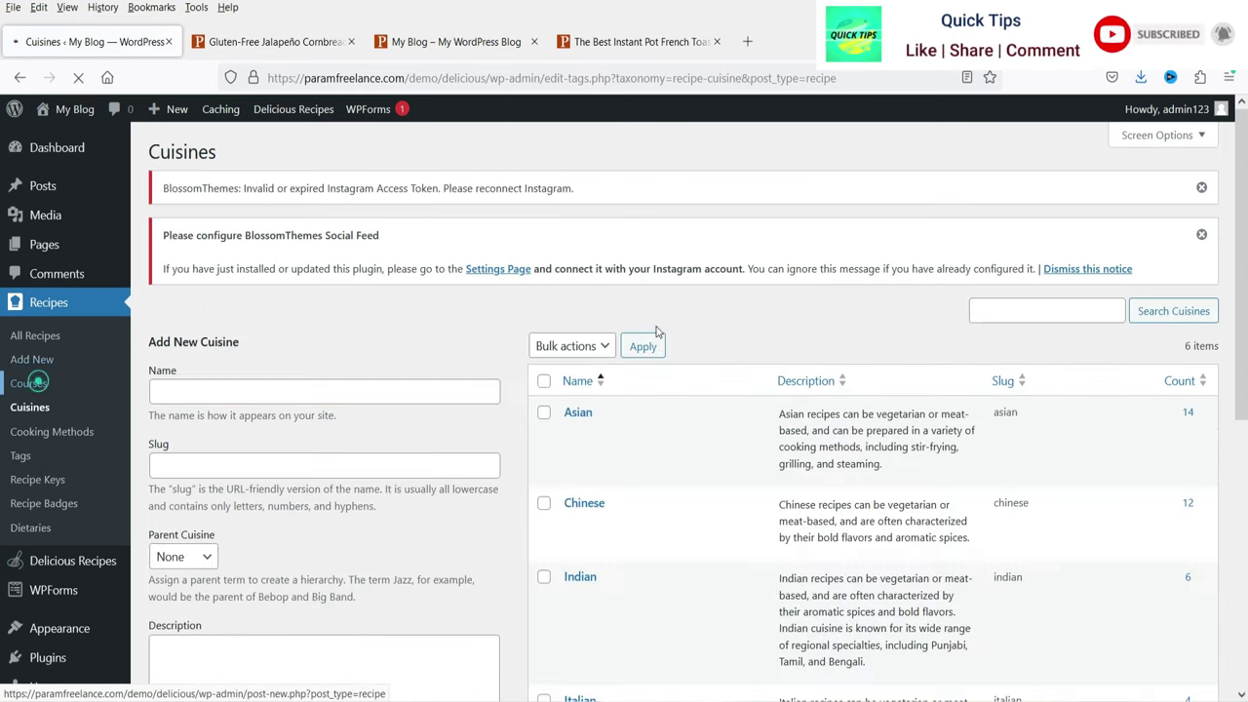
Step: Open the recipe Courses screen again and go through its list of courses and descriptions
{"action": "left_click", "coordinate": [34, 383]}
{"action": "scroll", "coordinate": [572, 254], "scroll_direction": "down", "scroll_amount": 3}
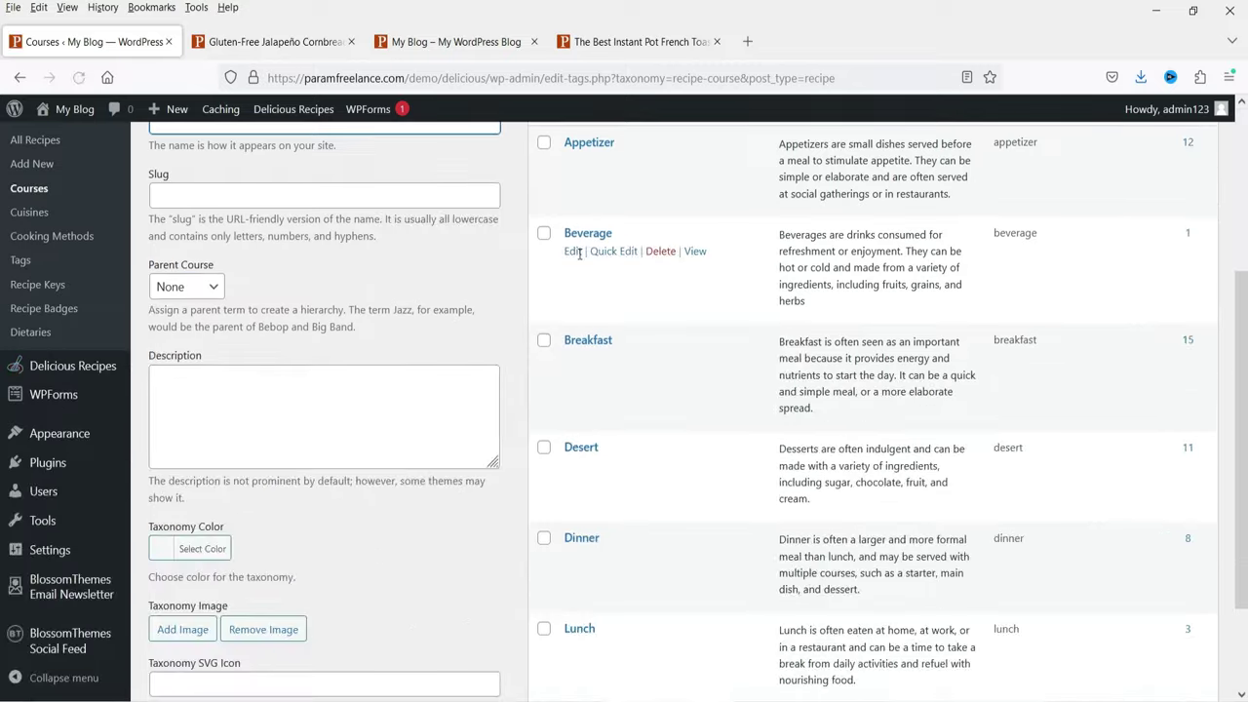
{"action": "scroll", "coordinate": [591, 426], "scroll_direction": "down", "scroll_amount": 2}
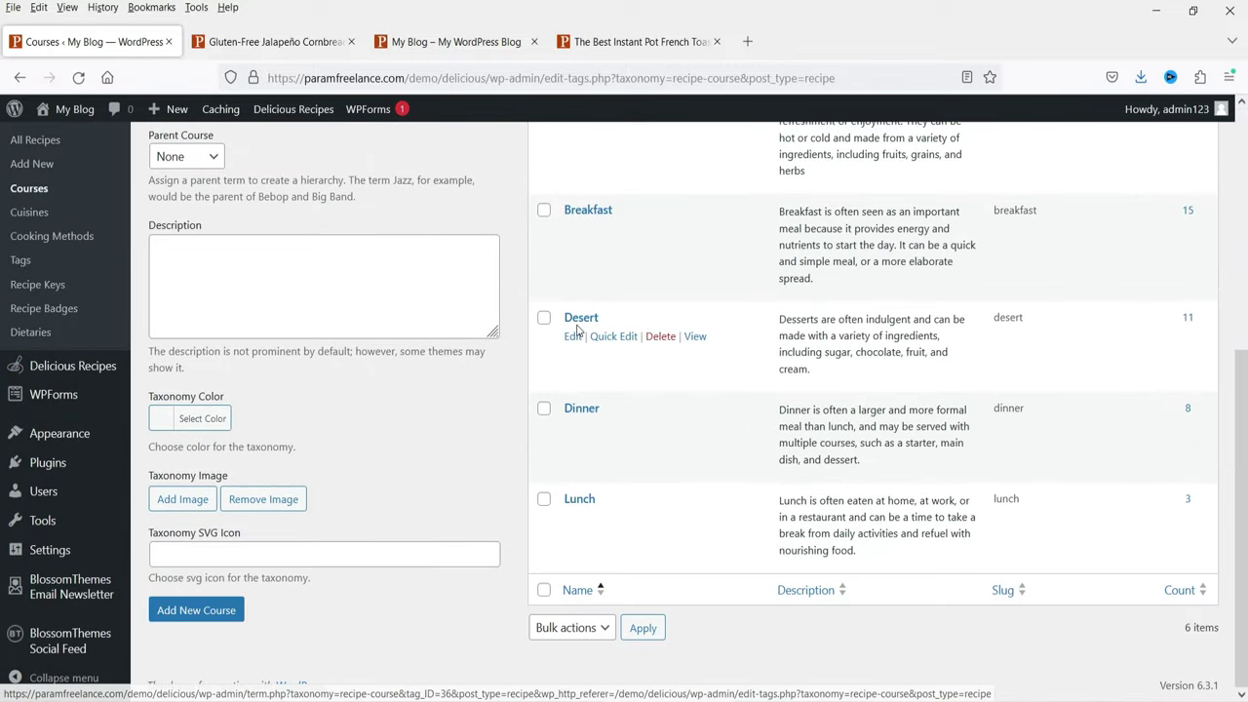
Step: Switch to the blog's home page and examine the Recipe Keys and Recipe Categories widgets and the page header
{"action": "left_click", "coordinate": [615, 44]}
{"action": "left_click", "coordinate": [527, 47]}
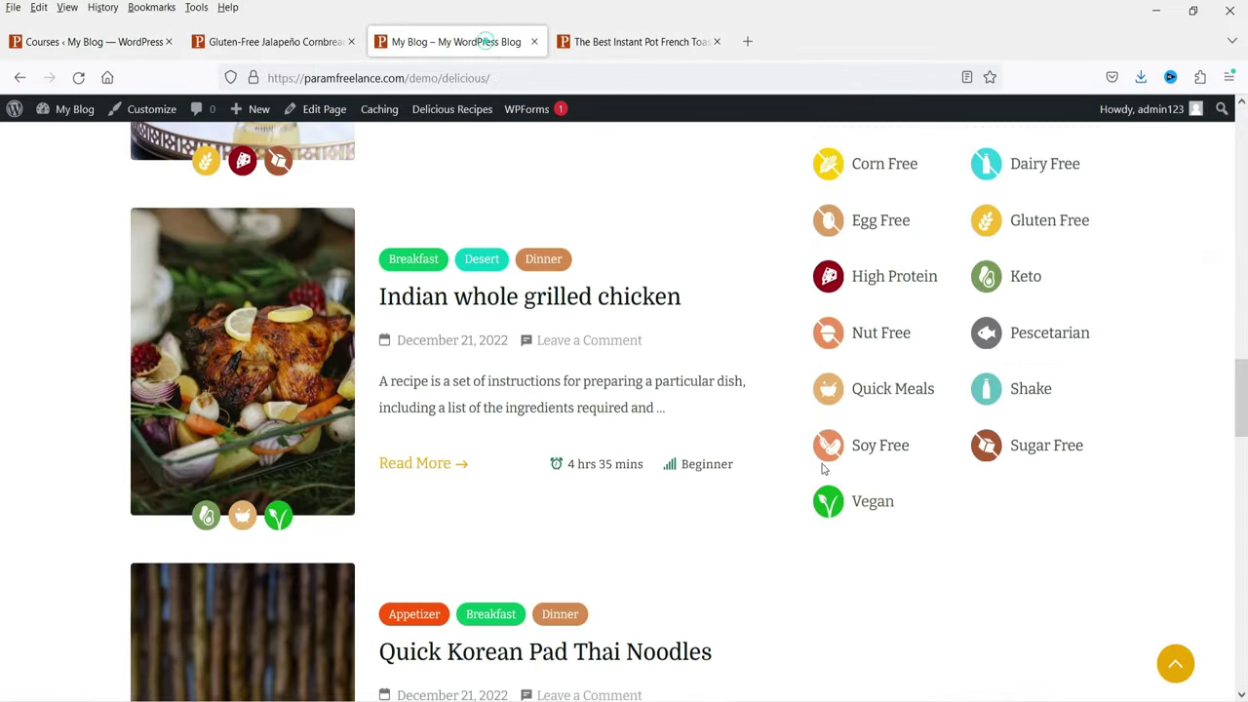
{"action": "scroll", "coordinate": [1005, 382], "scroll_direction": "up", "scroll_amount": 3}
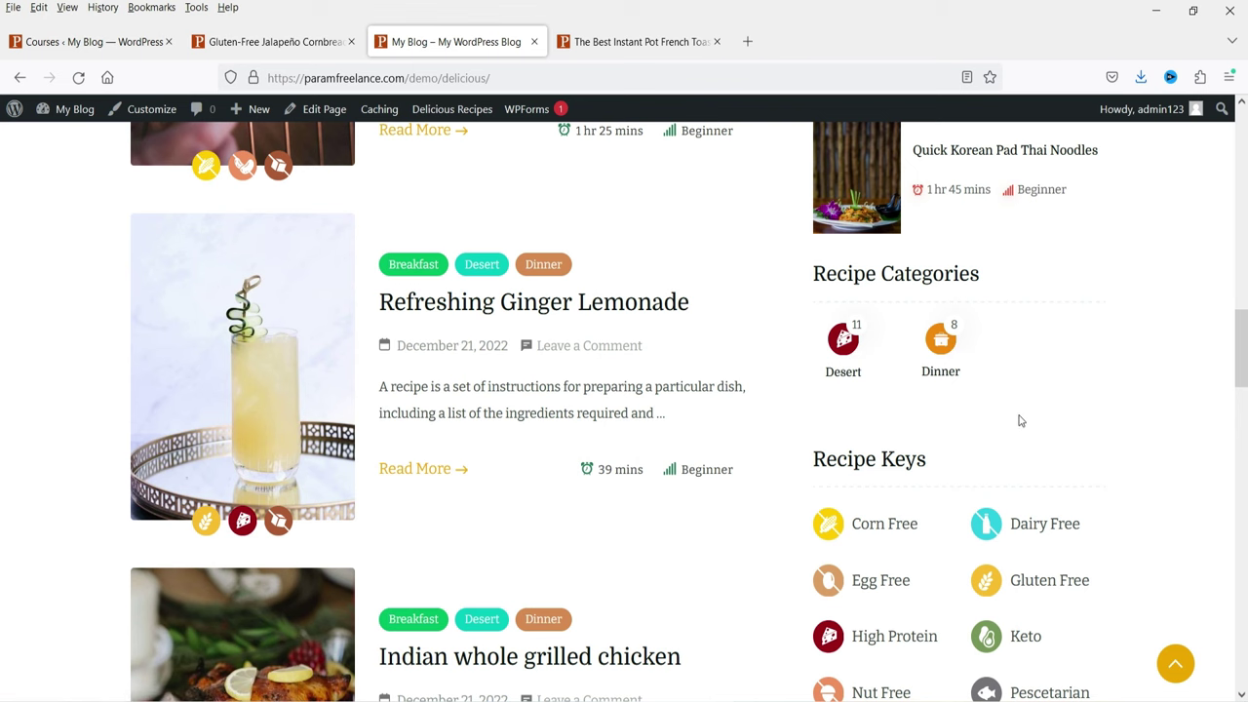
{"action": "scroll", "coordinate": [1014, 415], "scroll_direction": "up", "scroll_amount": 3}
{"action": "scroll", "coordinate": [1009, 411], "scroll_direction": "up", "scroll_amount": 10}
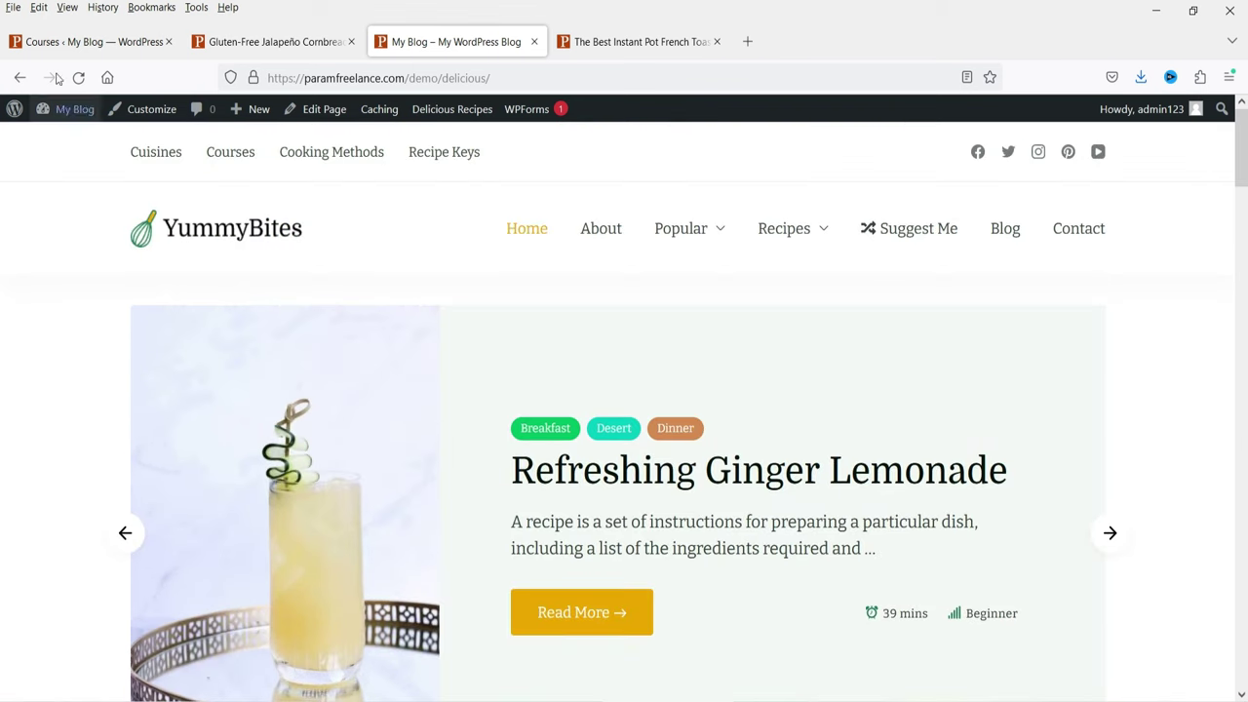
Step: Return to the admin area, open the list of all recipes and locate Refreshing Ginger Lemonade
{"action": "left_click", "coordinate": [88, 41]}
{"action": "scroll", "coordinate": [593, 329], "scroll_direction": "up", "scroll_amount": 5}
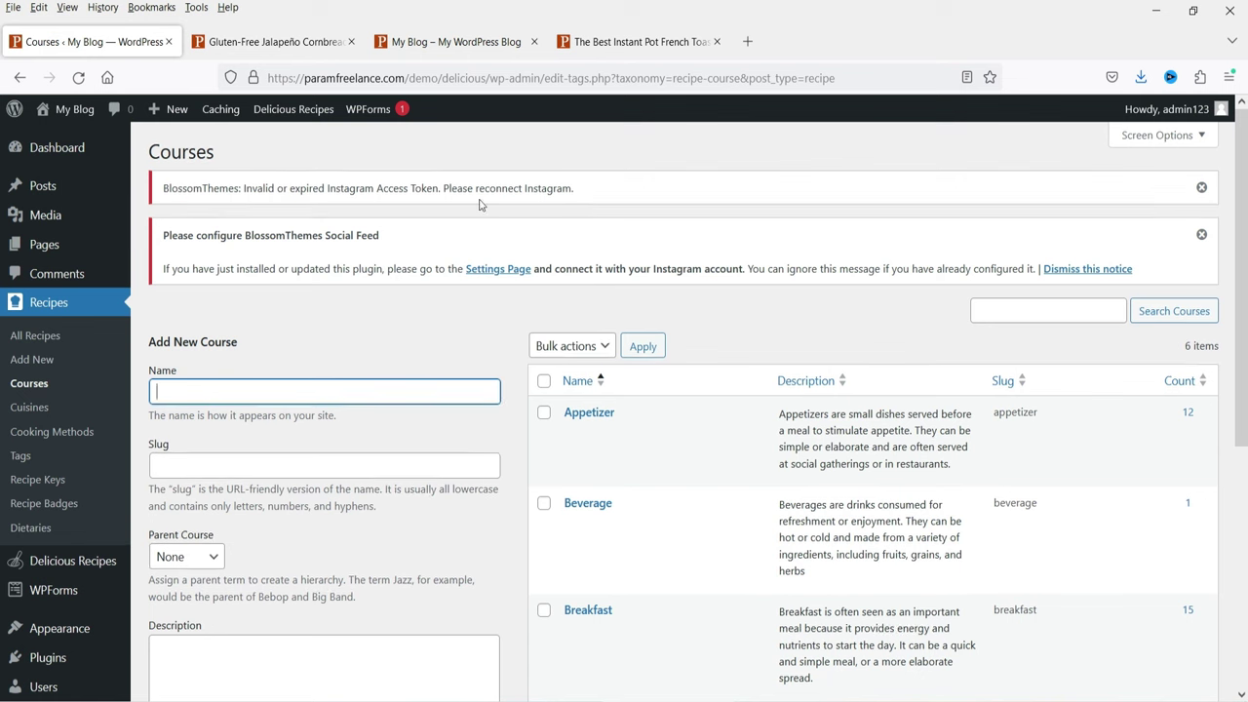
{"action": "left_click", "coordinate": [55, 338]}
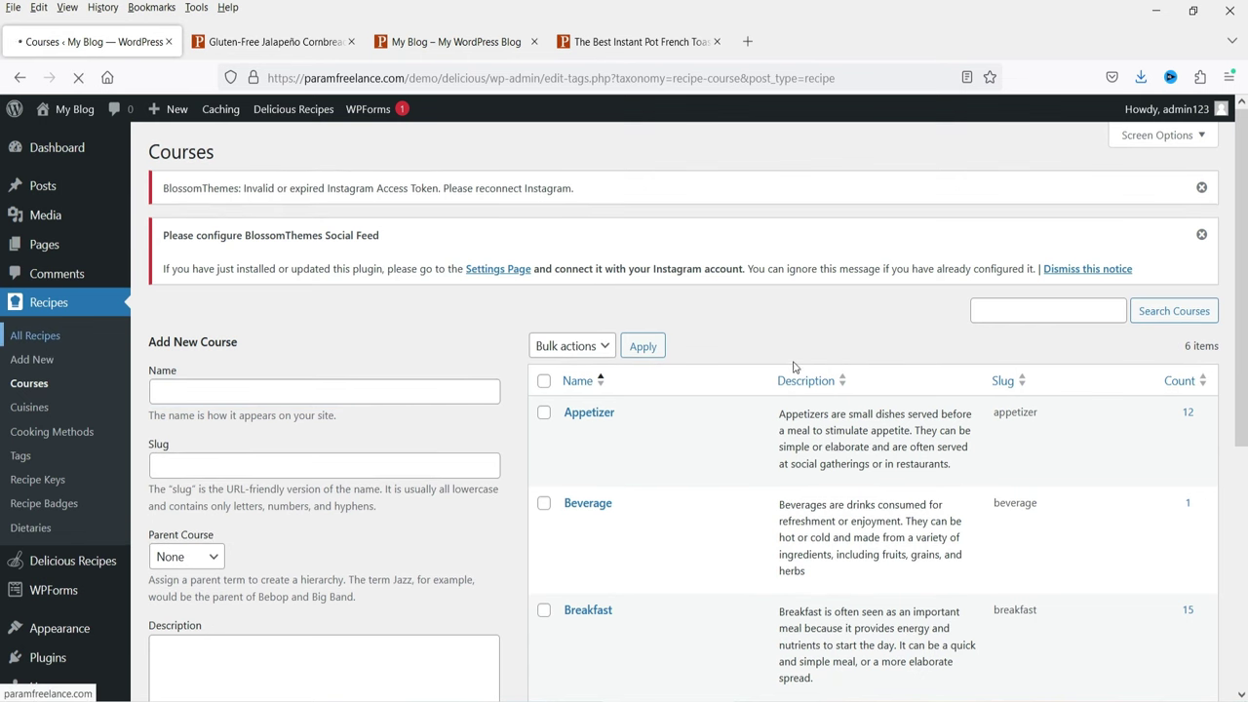
{"action": "scroll", "coordinate": [224, 336], "scroll_direction": "down", "scroll_amount": 3}
{"action": "scroll", "coordinate": [390, 404], "scroll_direction": "down", "scroll_amount": 4}
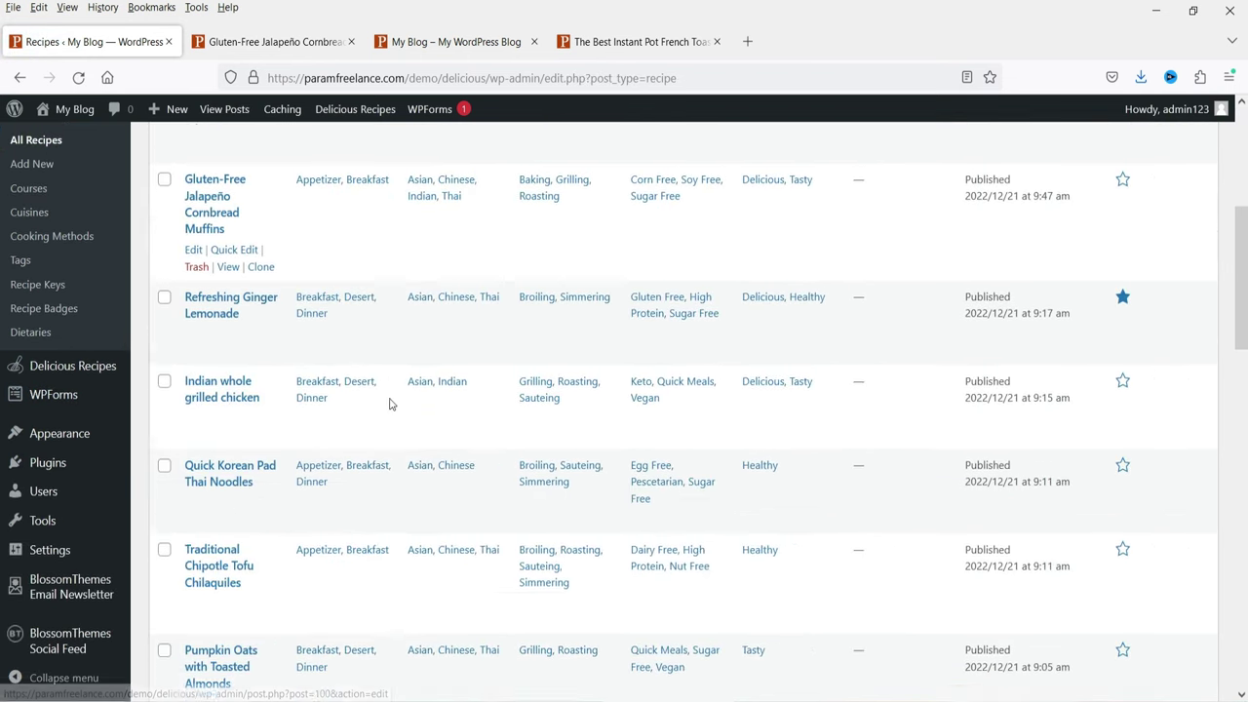
{"action": "scroll", "coordinate": [390, 403], "scroll_direction": "down", "scroll_amount": 1}
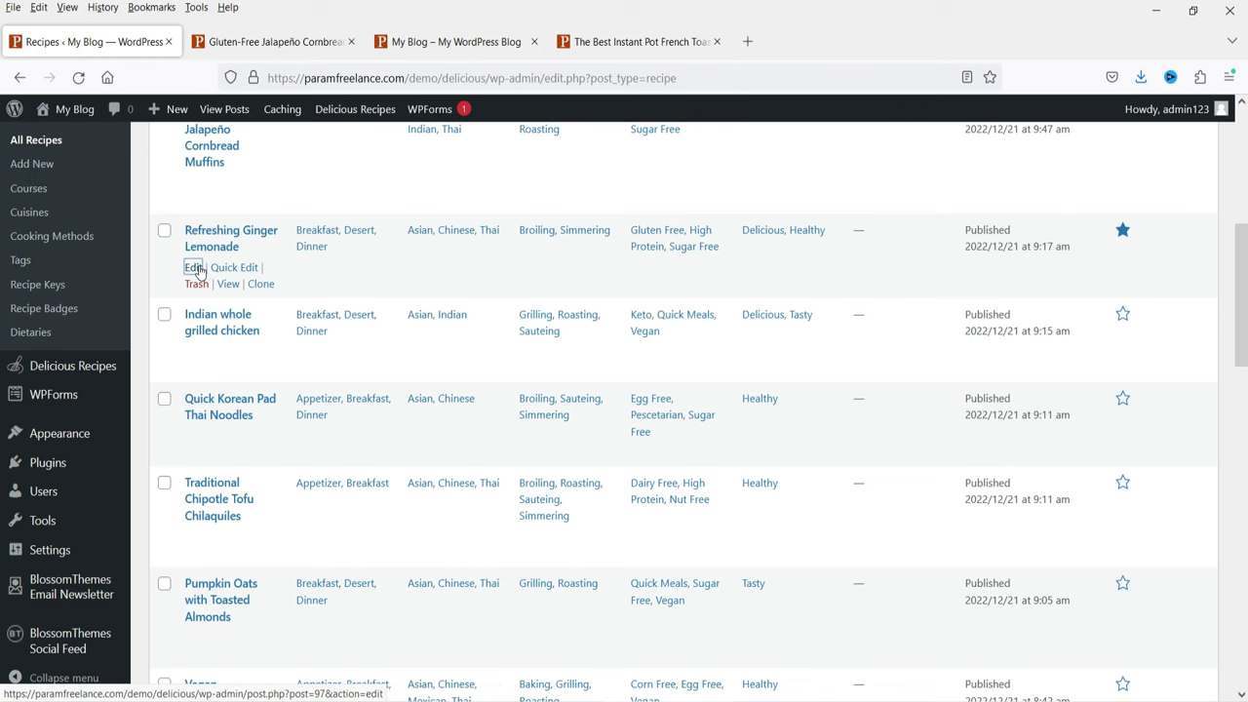
Step: Open the Refreshing Ginger Lemonade recipe's editor and its live page in separate new tabs, and show the live page
{"action": "right_click", "coordinate": [196, 269]}
{"action": "left_click", "coordinate": [251, 283]}
{"action": "left_click", "coordinate": [266, 41]}
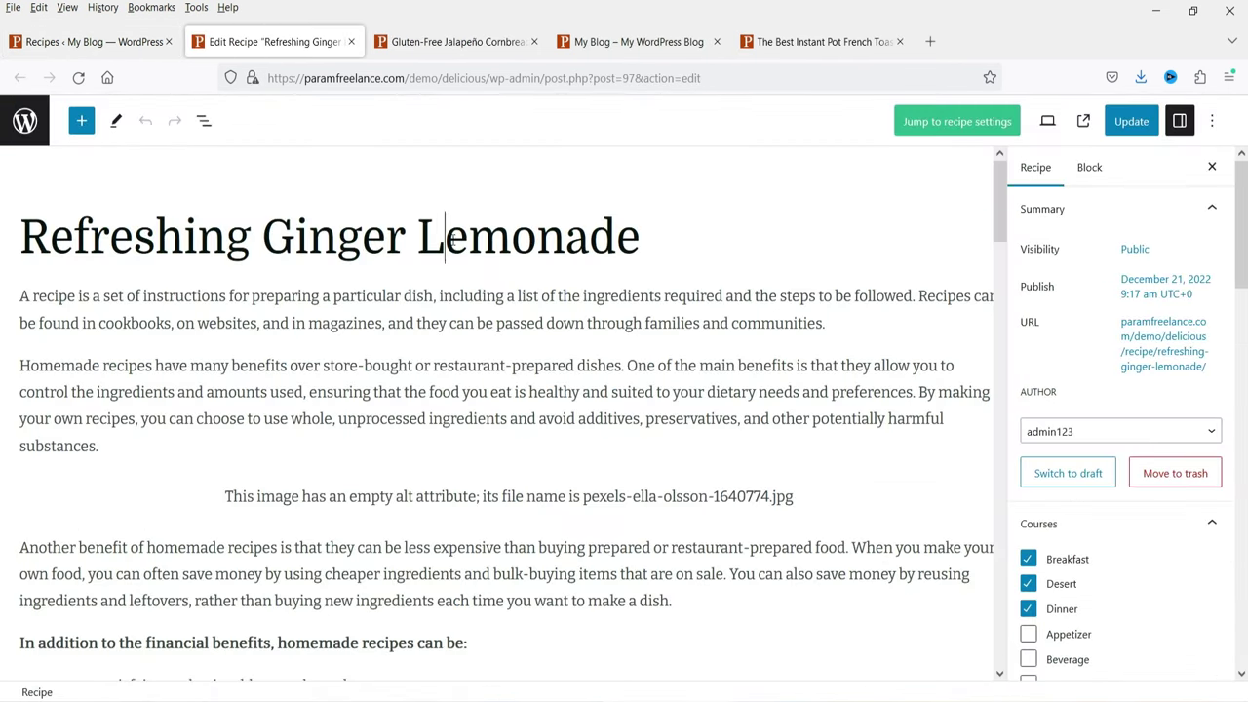
{"action": "left_click", "coordinate": [69, 42]}
{"action": "right_click", "coordinate": [230, 285]}
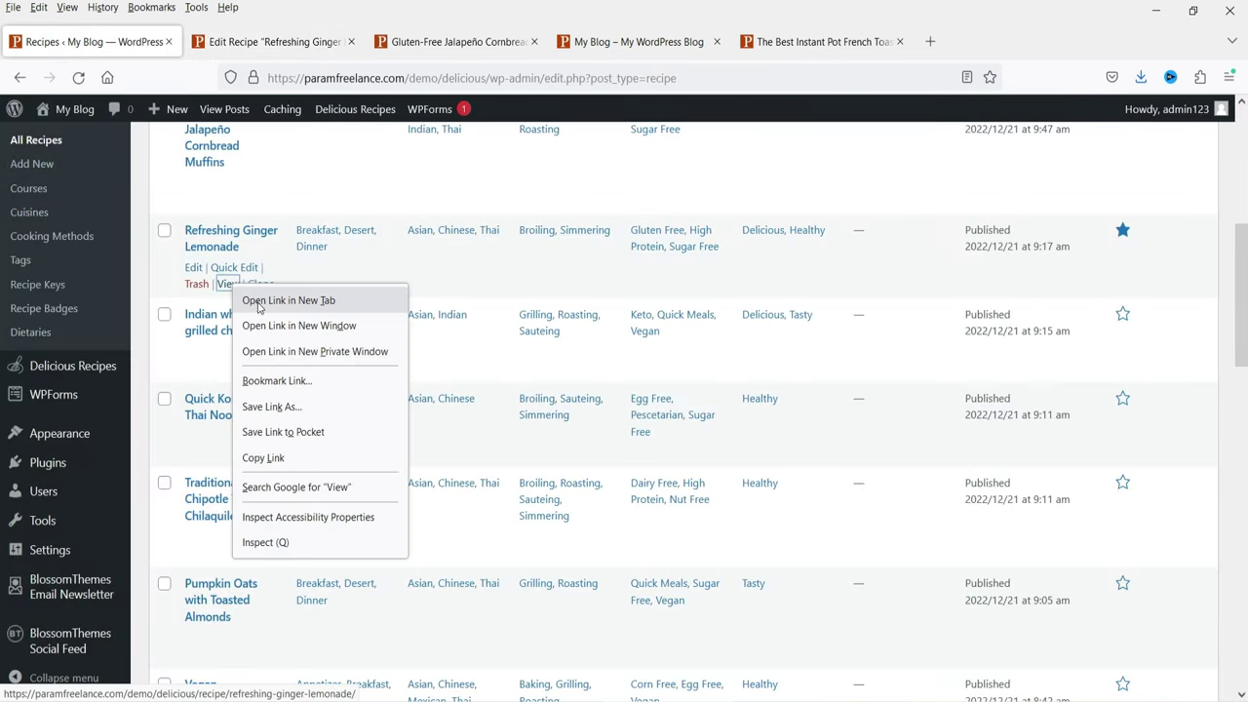
{"action": "left_click", "coordinate": [260, 302]}
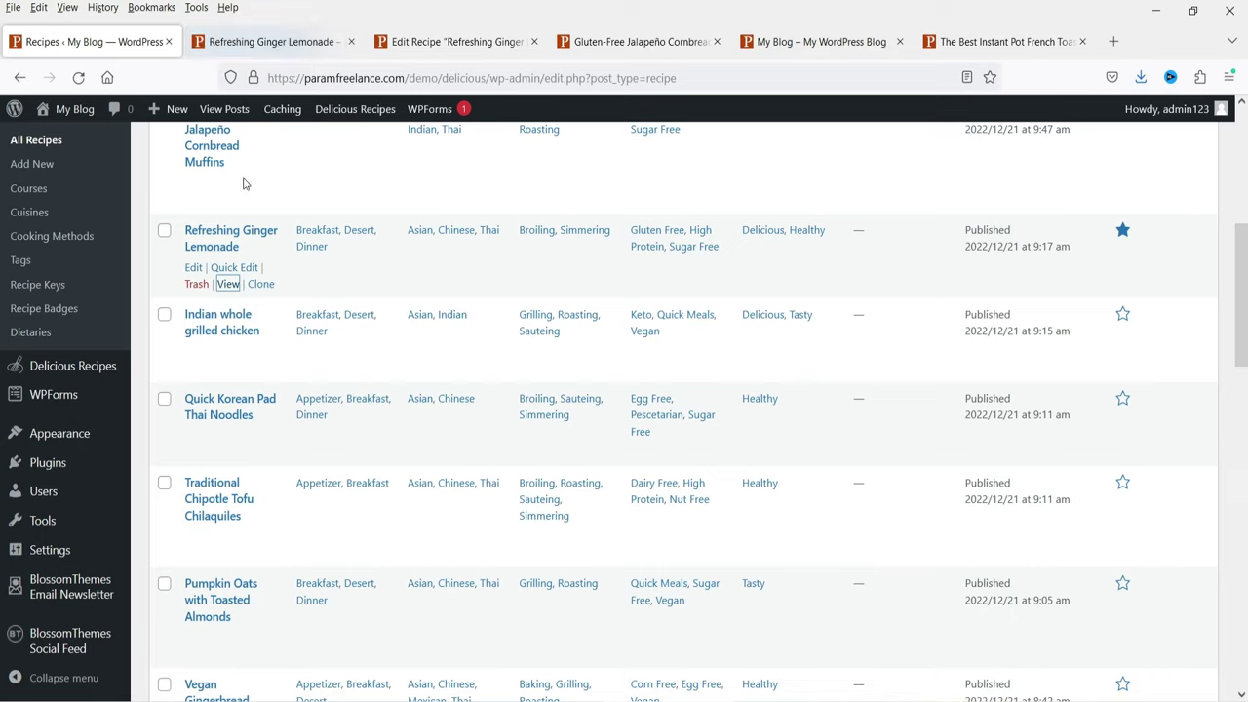
{"action": "left_click", "coordinate": [262, 44]}
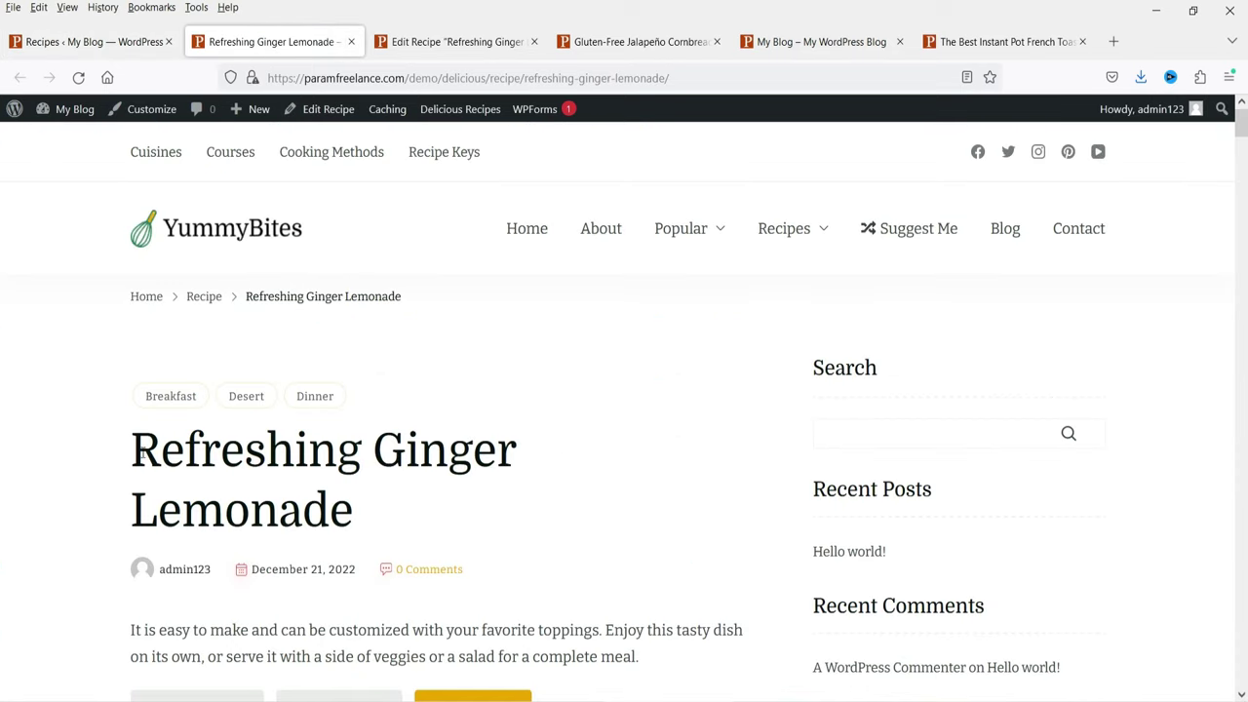
Step: Compare the recipe title on the live page with the editor and review the editor's content down to Recipe Settings
{"action": "left_click_drag", "start_coordinate": [141, 450], "coordinate": [399, 523]}
{"action": "left_click", "coordinate": [429, 39]}
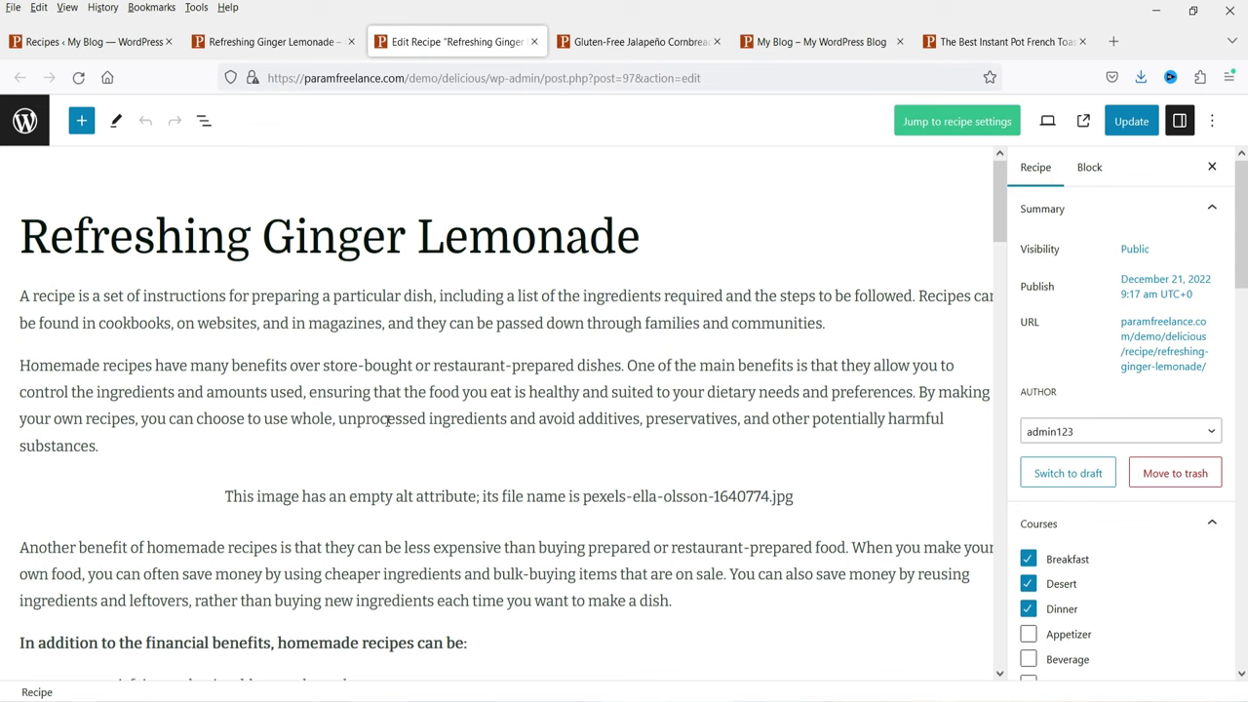
{"action": "scroll", "coordinate": [387, 419], "scroll_direction": "down", "scroll_amount": 10}
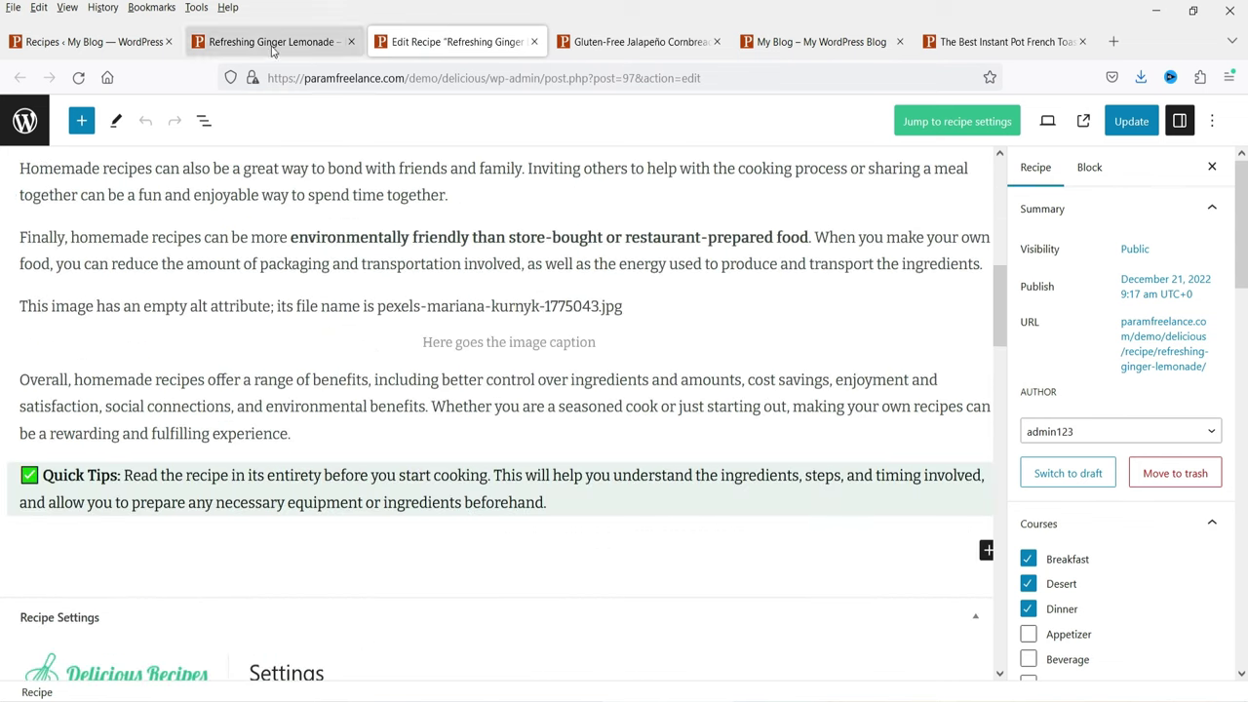
Step: Examine the recipe's featured image and body text on its live page, from the opening paragraph to the Quick Tips block
{"action": "left_click", "coordinate": [273, 43]}
{"action": "scroll", "coordinate": [403, 410], "scroll_direction": "down", "scroll_amount": 9}
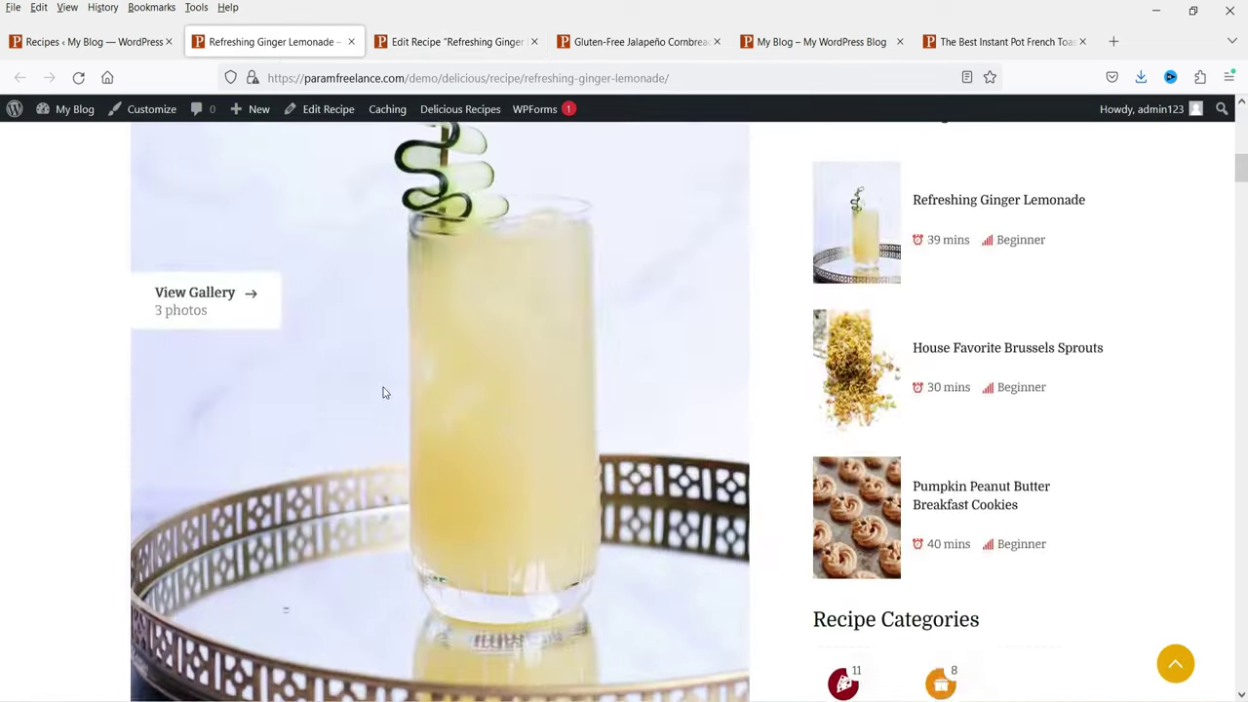
{"action": "scroll", "coordinate": [384, 392], "scroll_direction": "down", "scroll_amount": 6}
{"action": "scroll", "coordinate": [371, 404], "scroll_direction": "up", "scroll_amount": 2}
{"action": "left_click", "coordinate": [371, 404]}
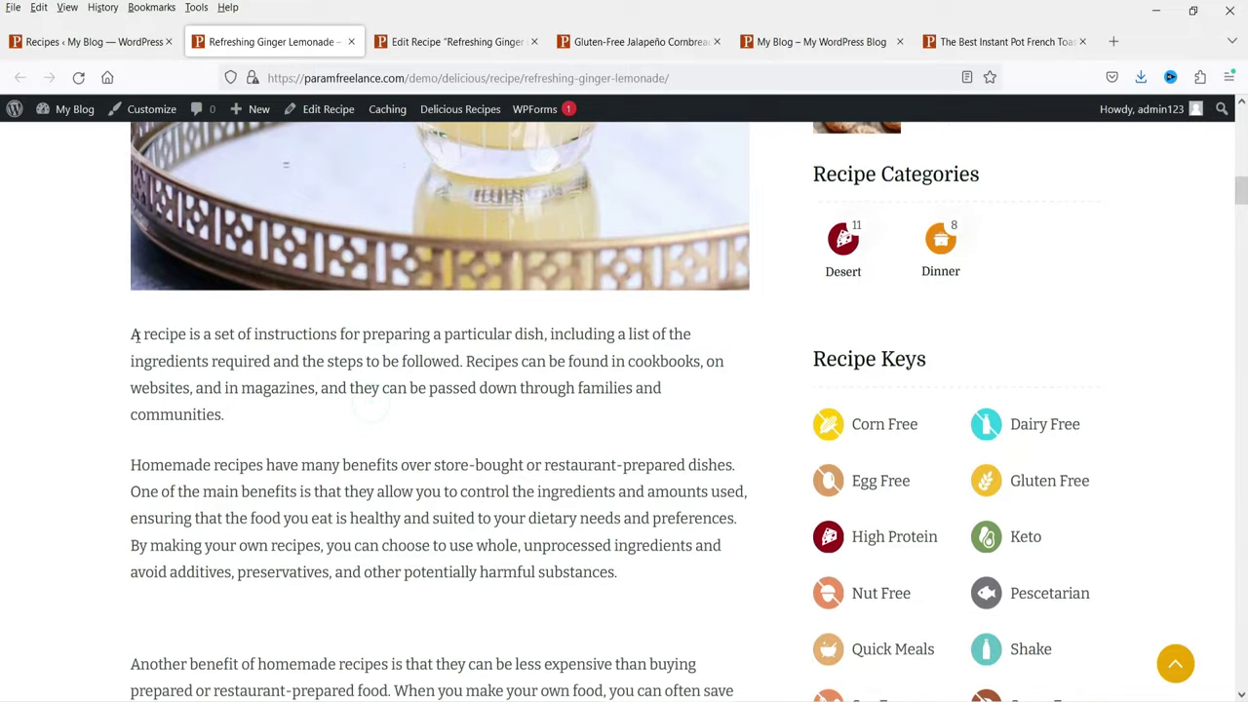
{"action": "left_click_drag", "start_coordinate": [137, 336], "coordinate": [446, 390]}
{"action": "scroll", "coordinate": [381, 366], "scroll_direction": "down", "scroll_amount": 10}
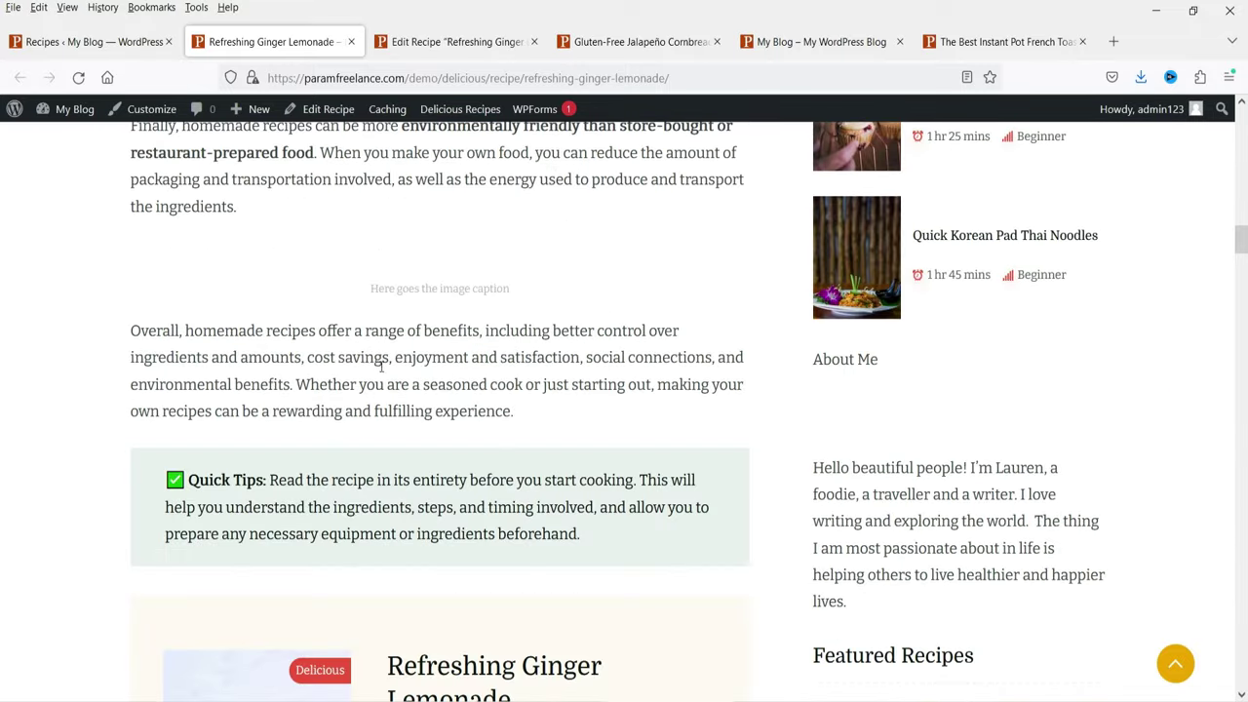
Step: Compare the Quick Tips block on the live page with the one in the recipe editor, and return to the live page
{"action": "left_click_drag", "start_coordinate": [614, 540], "coordinate": [146, 474]}
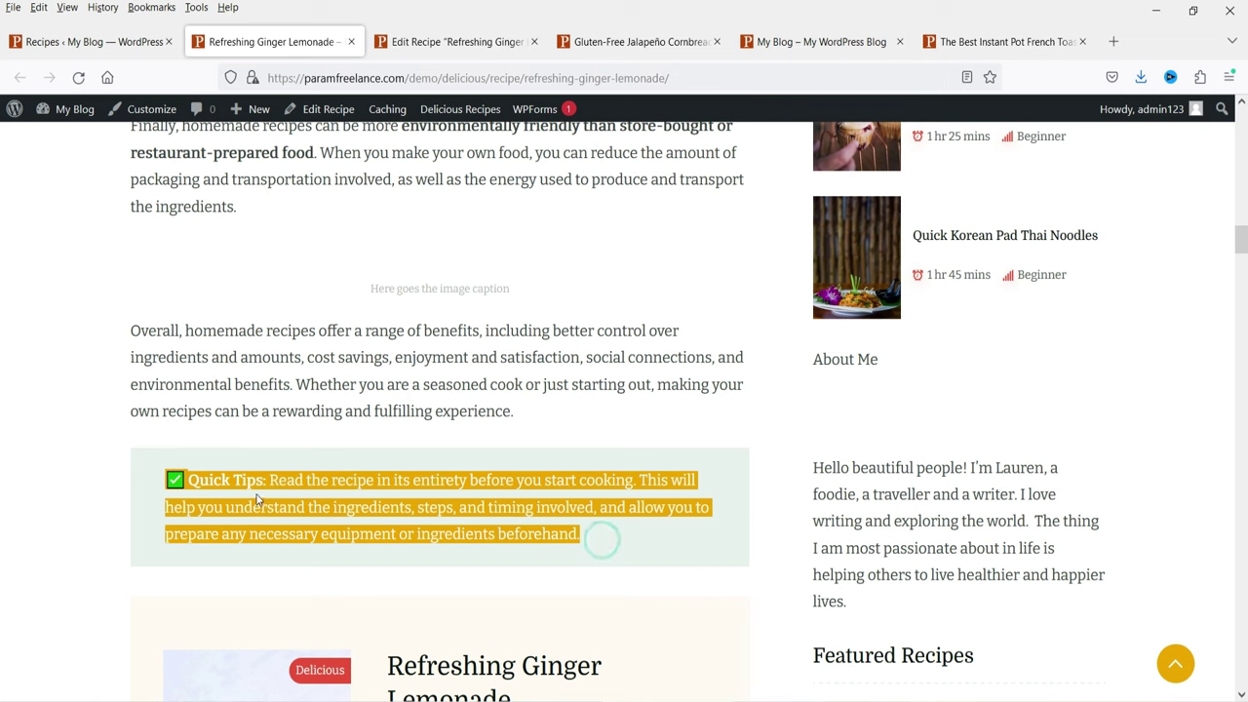
{"action": "left_click", "coordinate": [445, 44]}
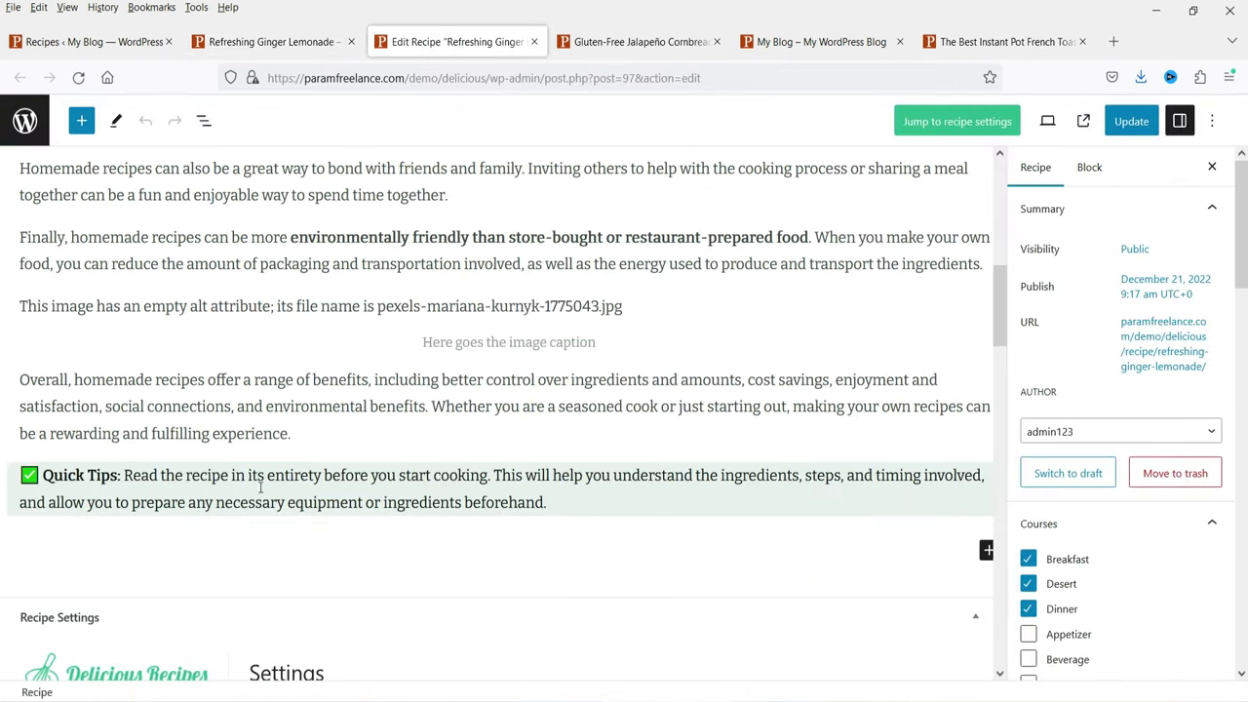
{"action": "left_click", "coordinate": [285, 41]}
{"action": "scroll", "coordinate": [390, 293], "scroll_direction": "up", "scroll_amount": 10}
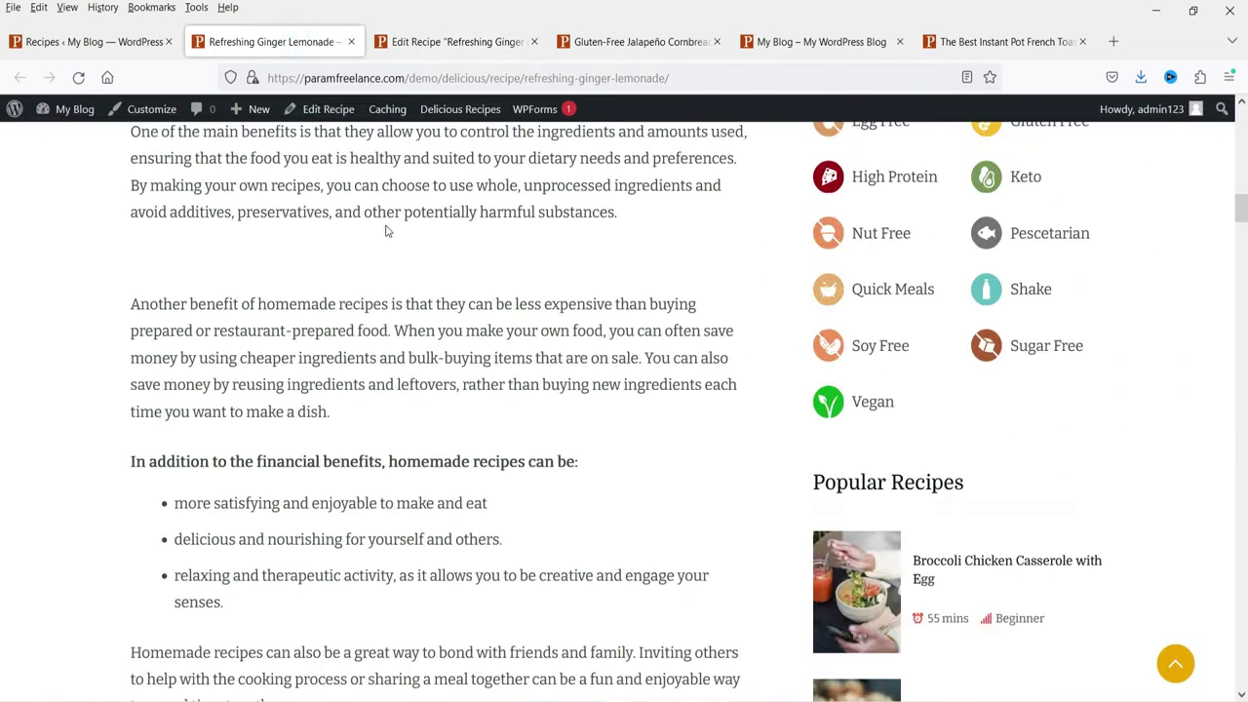
Step: Review the courses, cuisines and cooking methods assigned to the Refreshing Ginger Lemonade recipe in its editor
{"action": "scroll", "coordinate": [433, 318], "scroll_direction": "down", "scroll_amount": 6}
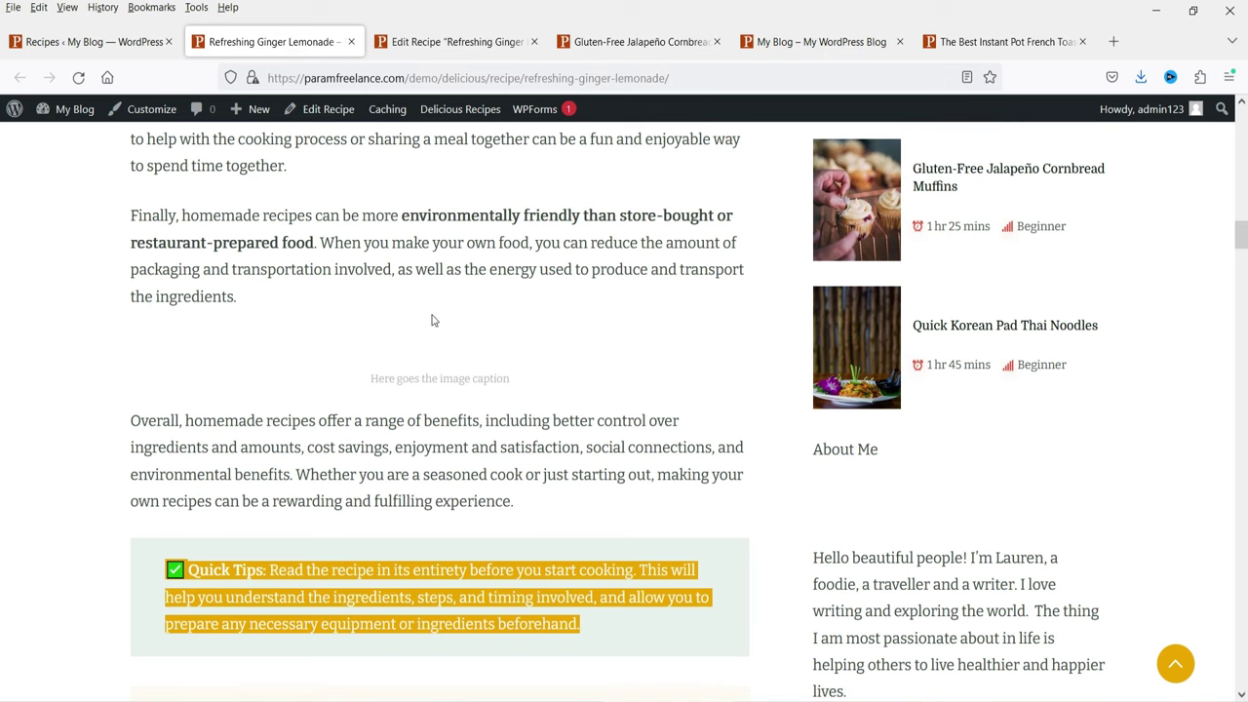
{"action": "left_click", "coordinate": [415, 44]}
{"action": "scroll", "coordinate": [1199, 370], "scroll_direction": "down", "scroll_amount": 2}
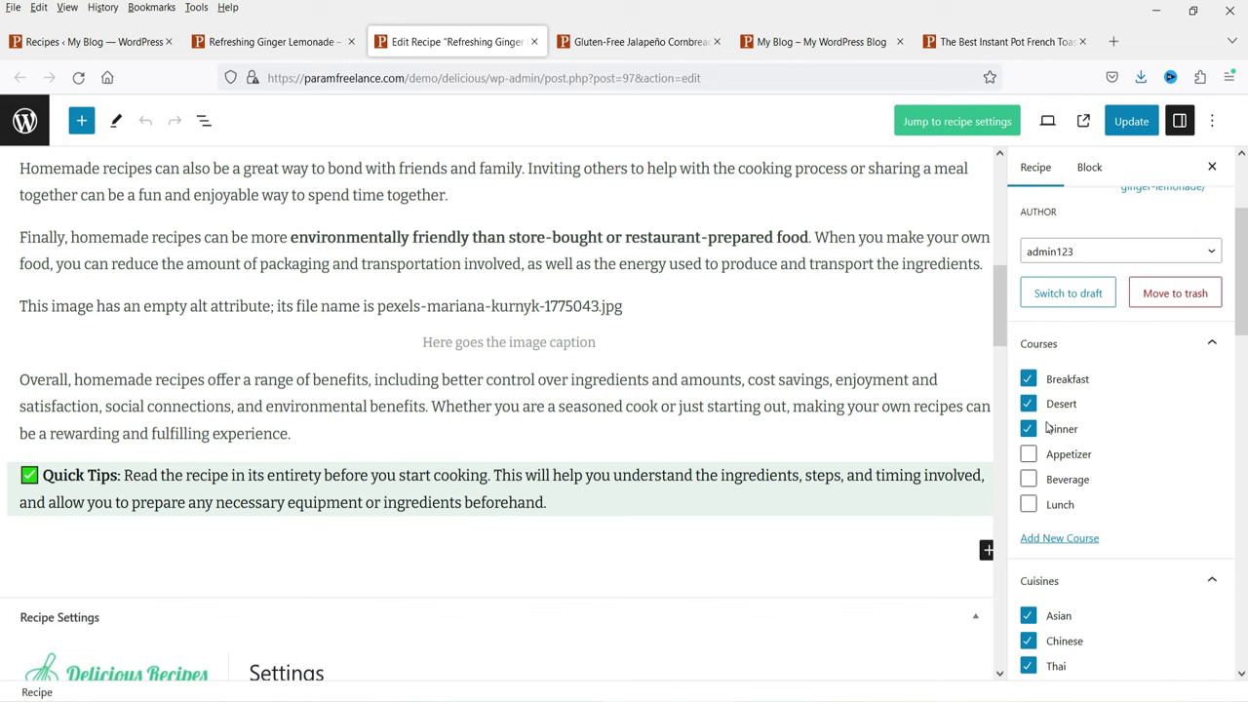
{"action": "scroll", "coordinate": [1142, 458], "scroll_direction": "down", "scroll_amount": 3}
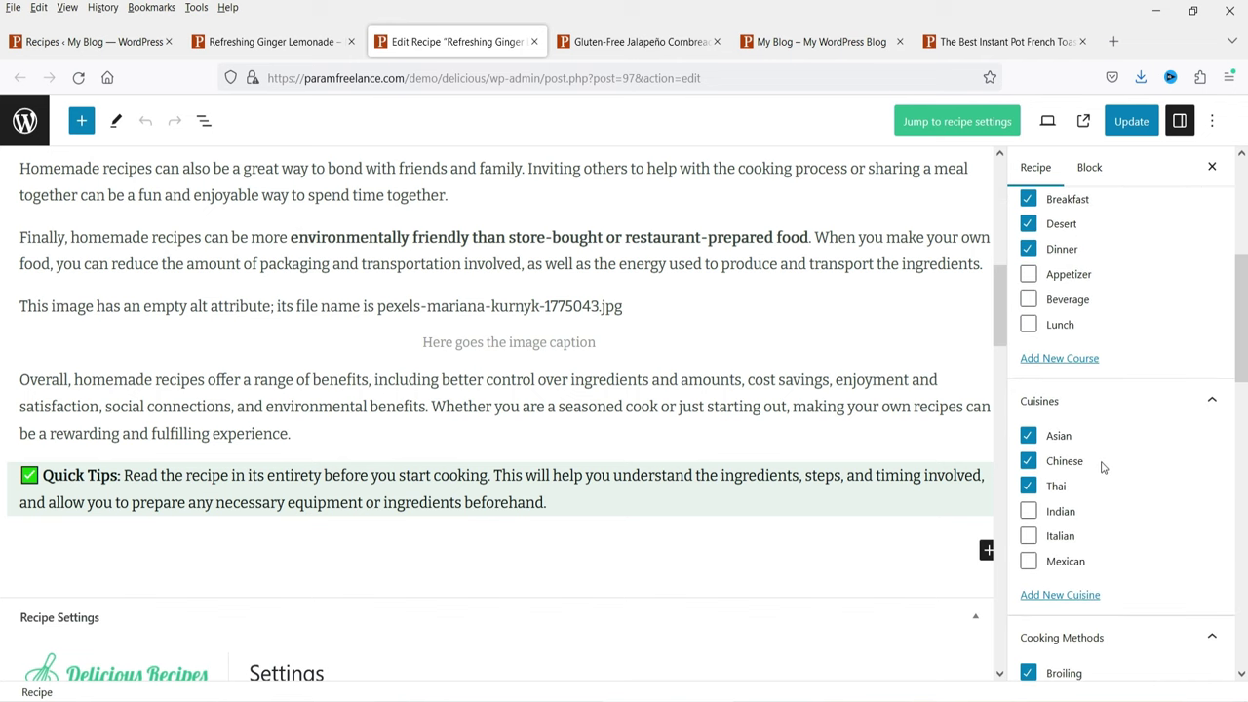
{"action": "scroll", "coordinate": [1173, 433], "scroll_direction": "down", "scroll_amount": 3}
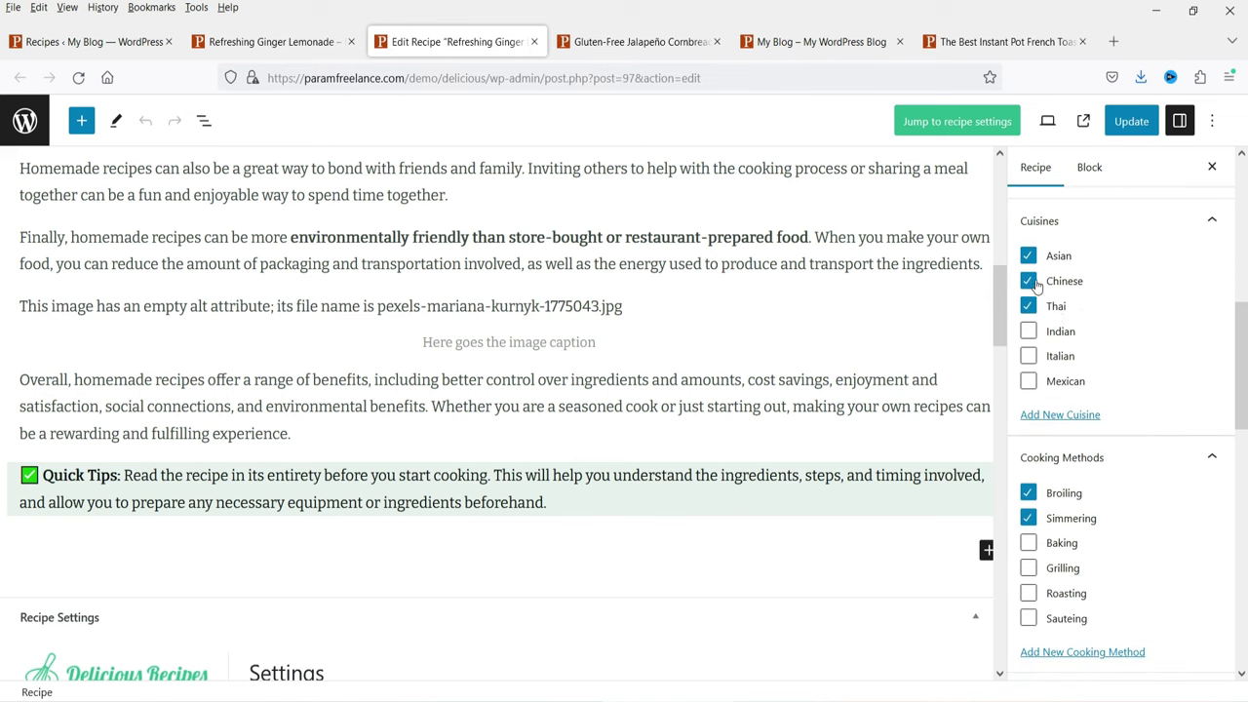
{"action": "scroll", "coordinate": [1107, 312], "scroll_direction": "down", "scroll_amount": 4}
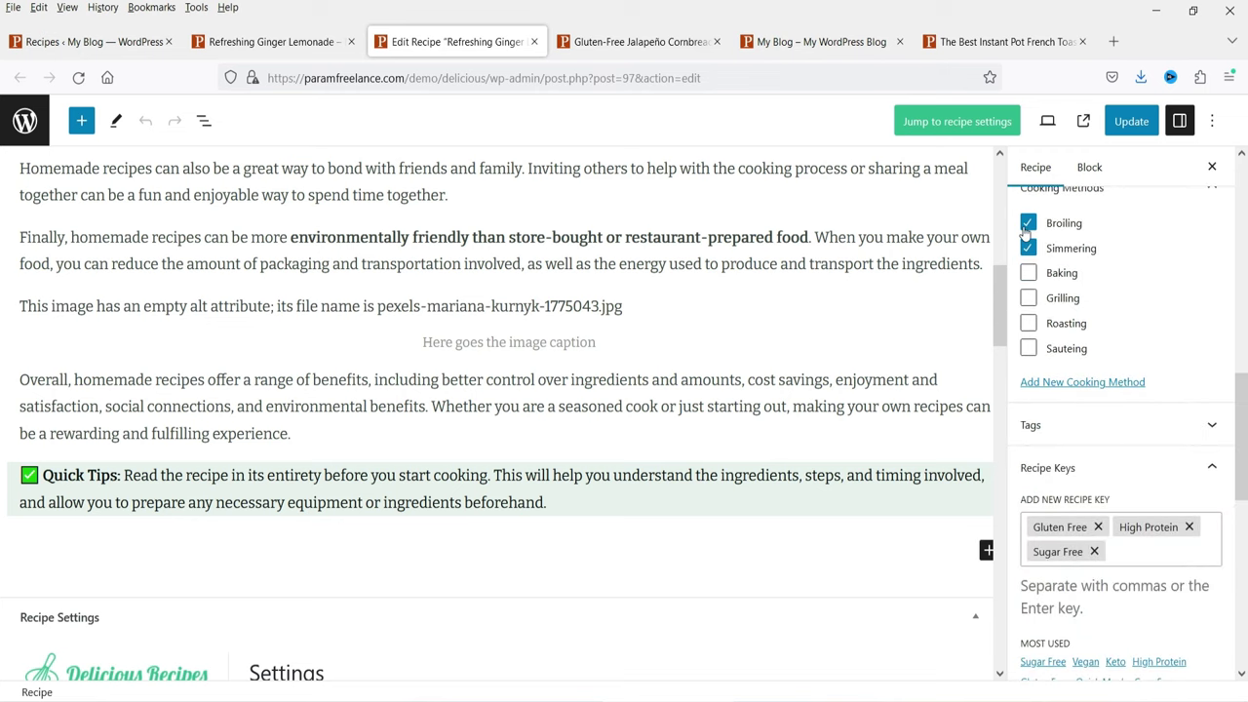
Step: Add the Vegan recipe key to the Refreshing Ginger Lemonade recipe and save it
{"action": "scroll", "coordinate": [1146, 374], "scroll_direction": "down", "scroll_amount": 1}
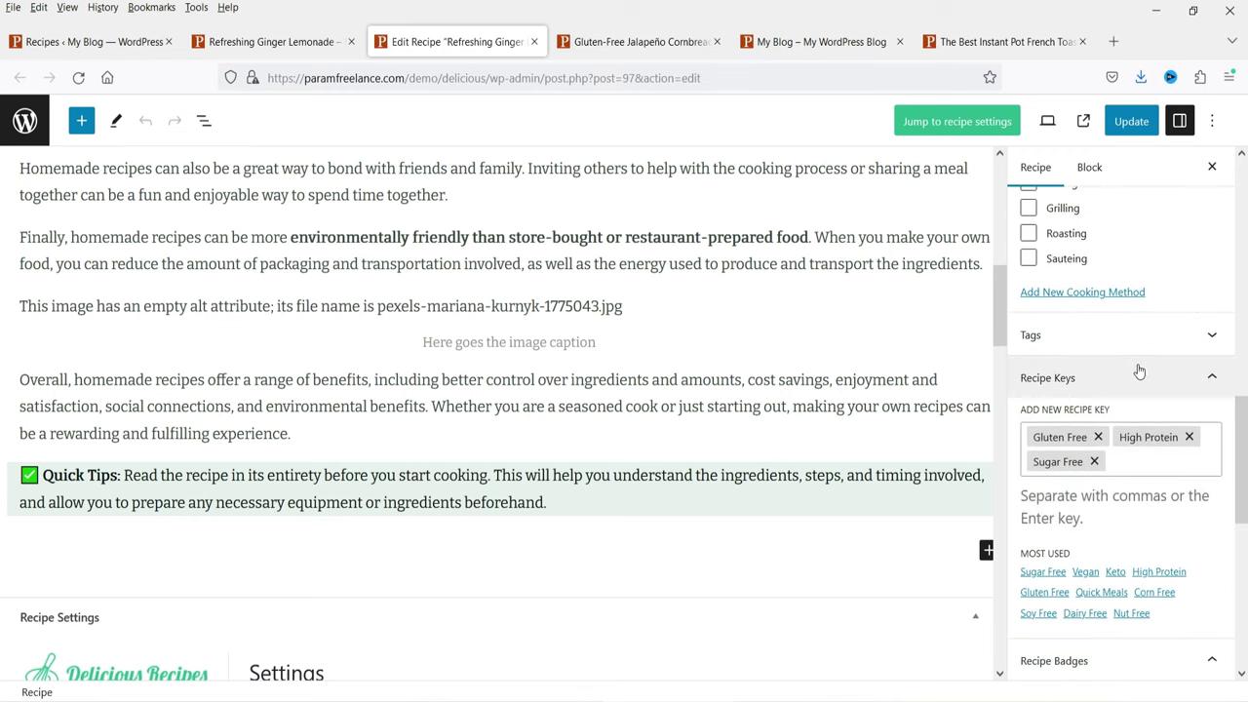
{"action": "left_click", "coordinate": [1088, 574]}
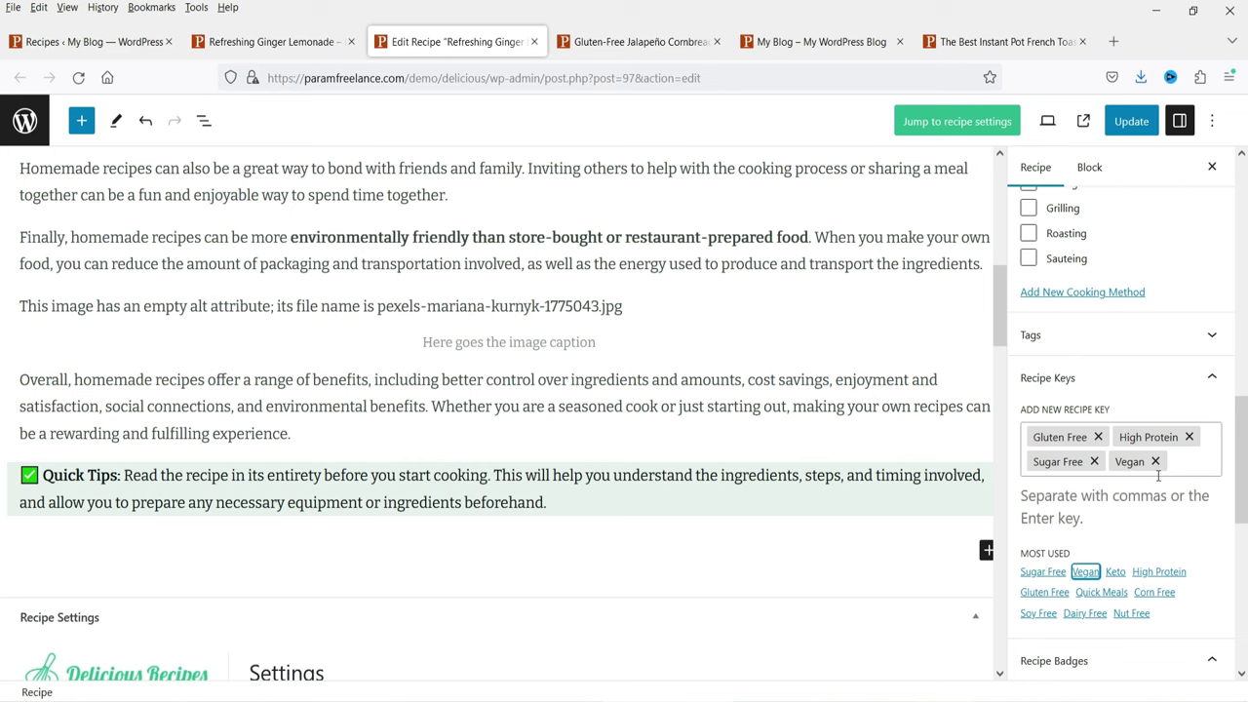
{"action": "key", "text": "ctrl+s"}
Step: Review the recipe's badges, dietaries and featured image in the editor, and compare the featured image with the live recipe page
{"action": "scroll", "coordinate": [1136, 388], "scroll_direction": "down", "scroll_amount": 4}
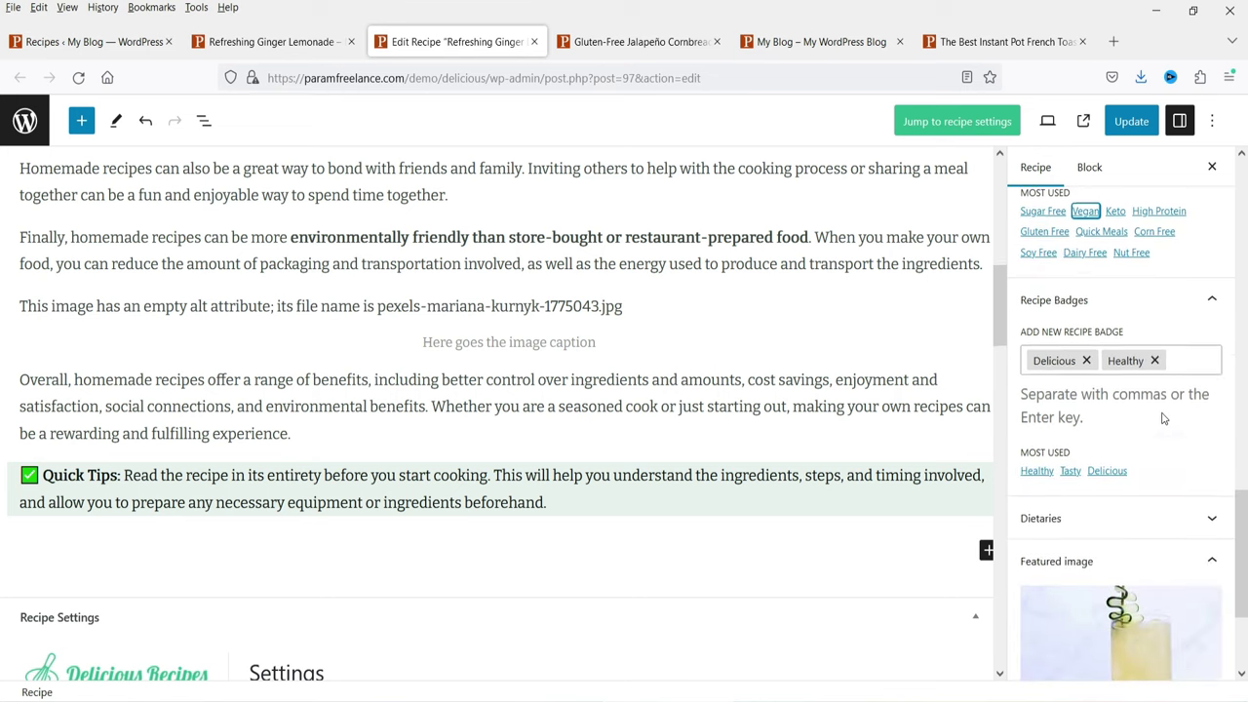
{"action": "scroll", "coordinate": [1160, 415], "scroll_direction": "down", "scroll_amount": 2}
{"action": "left_click", "coordinate": [1177, 340]}
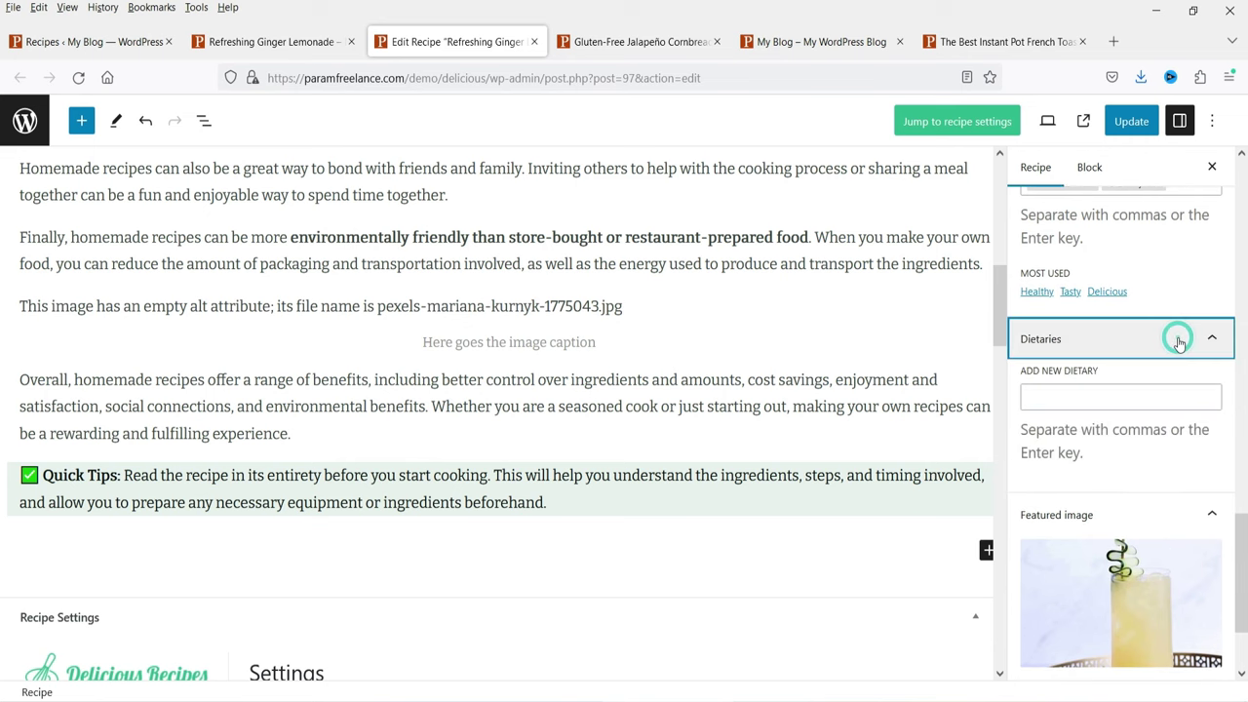
{"action": "left_click", "coordinate": [1179, 343]}
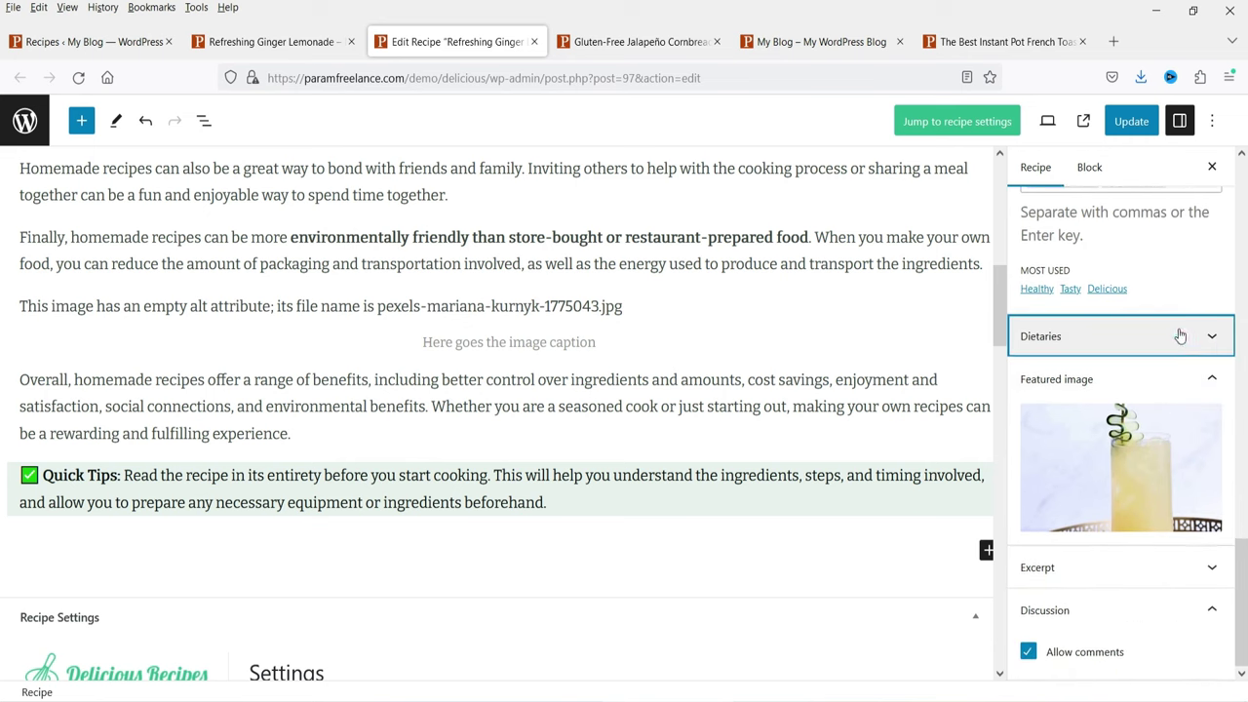
{"action": "mouse_move", "coordinate": [1105, 459]}
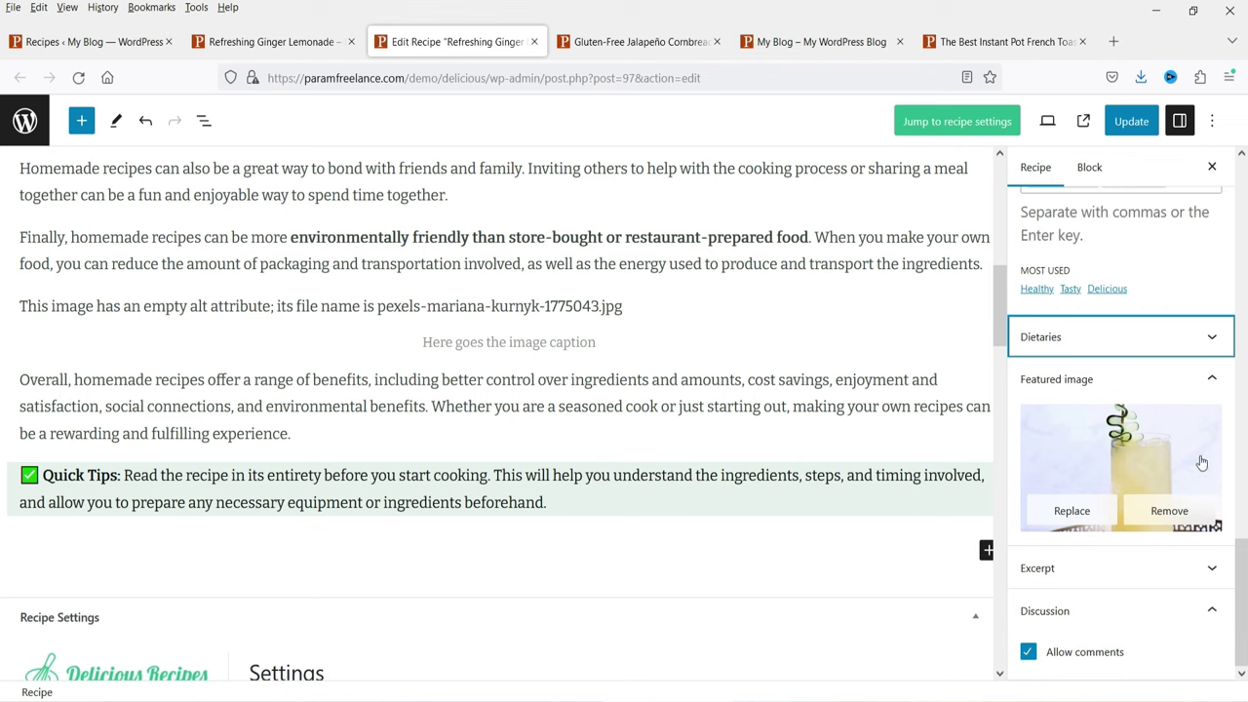
{"action": "left_click", "coordinate": [271, 41]}
{"action": "scroll", "coordinate": [605, 305], "scroll_direction": "up", "scroll_amount": 15}
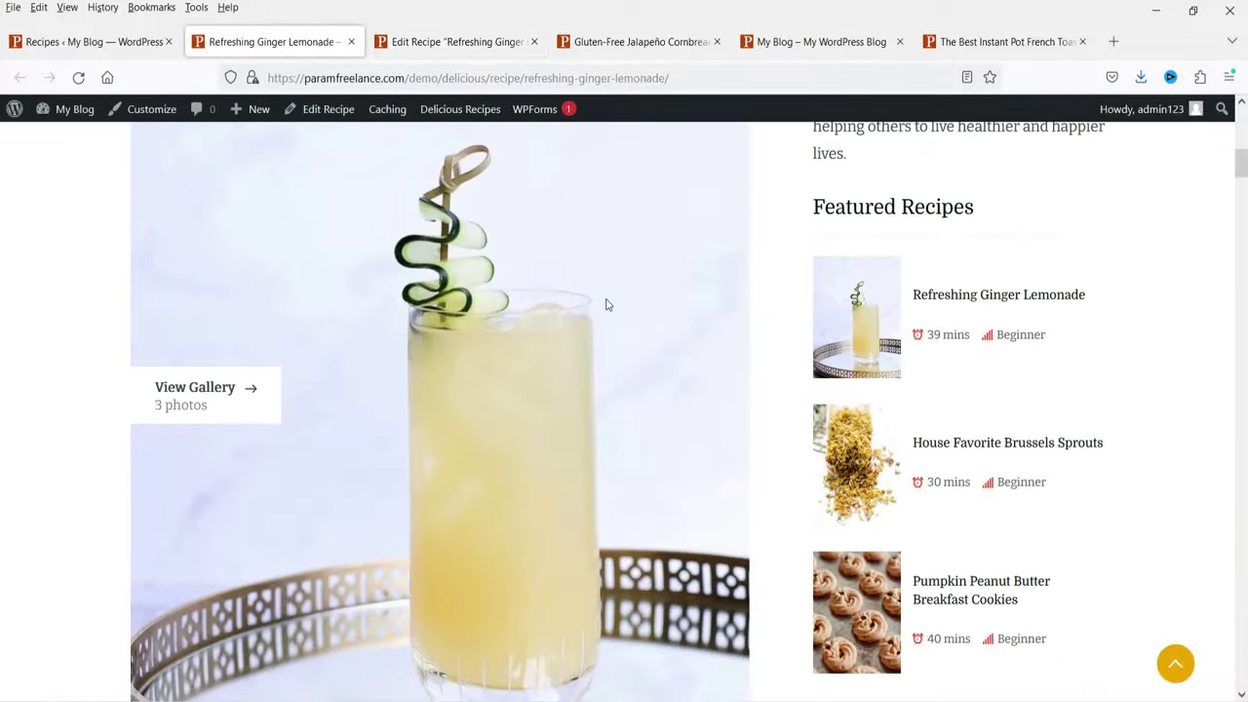
{"action": "scroll", "coordinate": [468, 351], "scroll_direction": "up", "scroll_amount": 4}
{"action": "scroll", "coordinate": [365, 396], "scroll_direction": "down", "scroll_amount": 3}
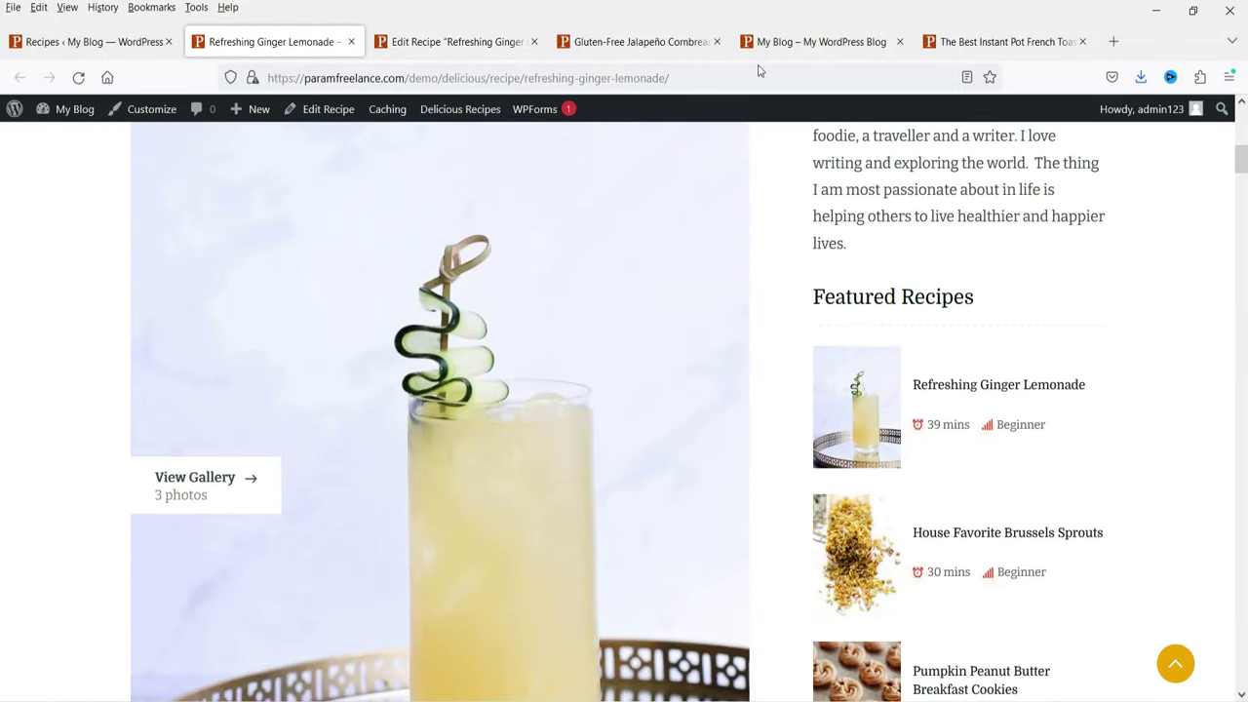
Step: Examine how the Refreshing Ginger Lemonade image appears in the blog home page's slider and Recent Recipes list
{"action": "left_click", "coordinate": [780, 43]}
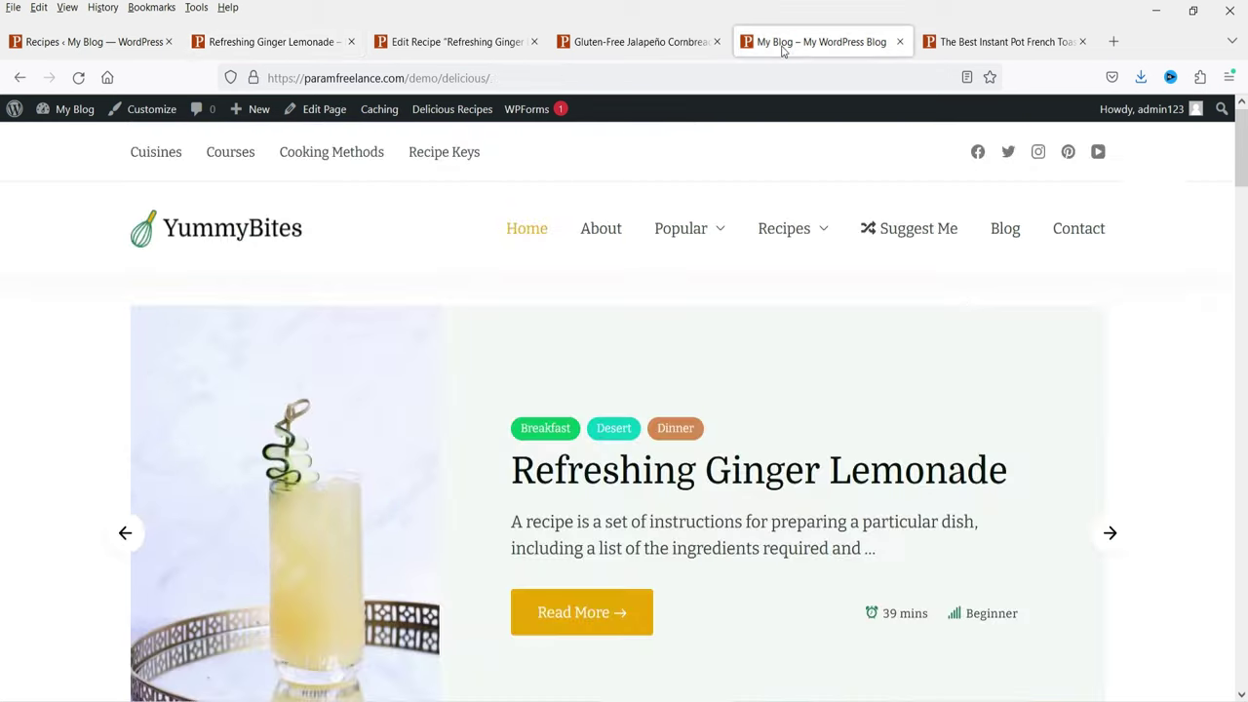
{"action": "left_click", "coordinate": [519, 238]}
{"action": "scroll", "coordinate": [1096, 231], "scroll_direction": "down", "scroll_amount": 3}
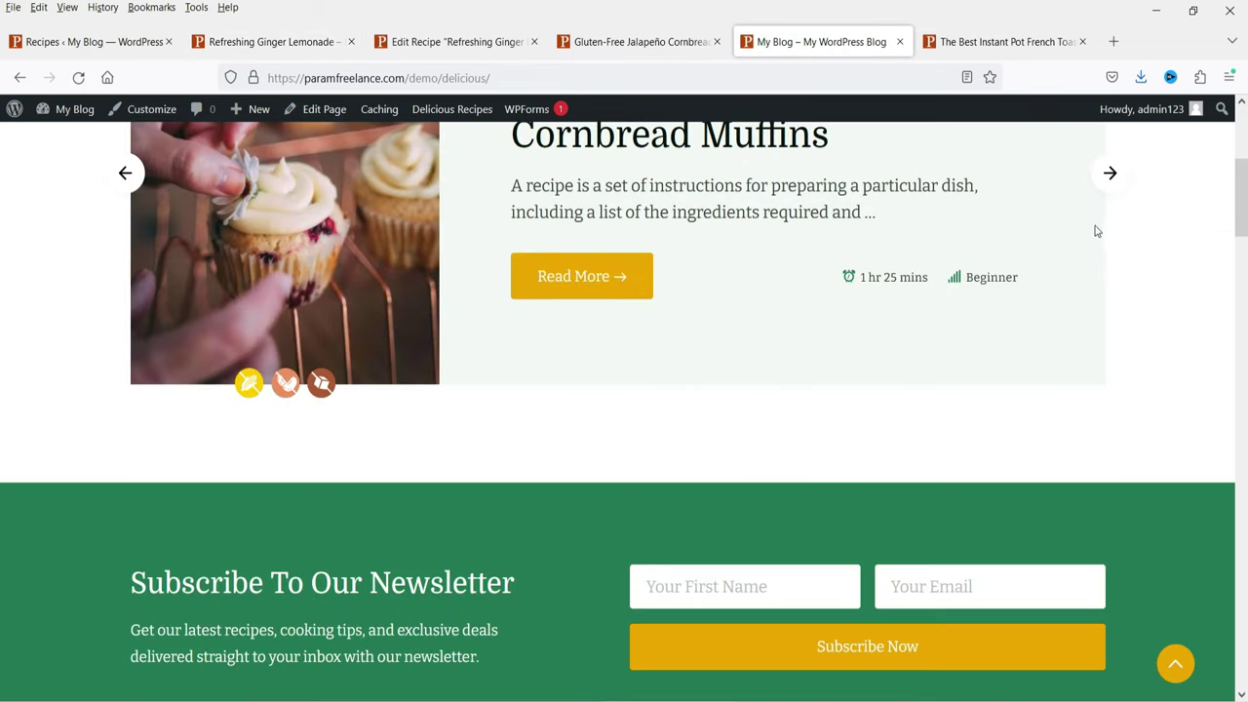
{"action": "scroll", "coordinate": [1123, 376], "scroll_direction": "up", "scroll_amount": 2}
{"action": "left_click", "coordinate": [1112, 355]}
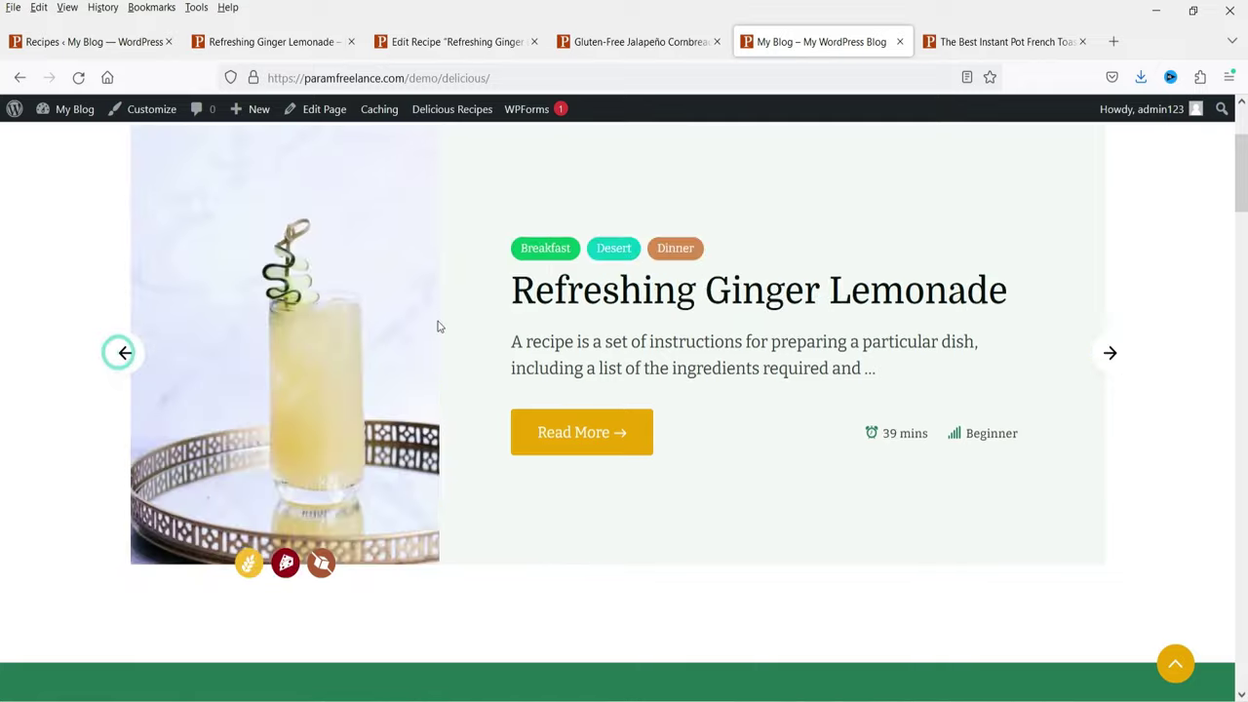
{"action": "scroll", "coordinate": [951, 353], "scroll_direction": "down", "scroll_amount": 6}
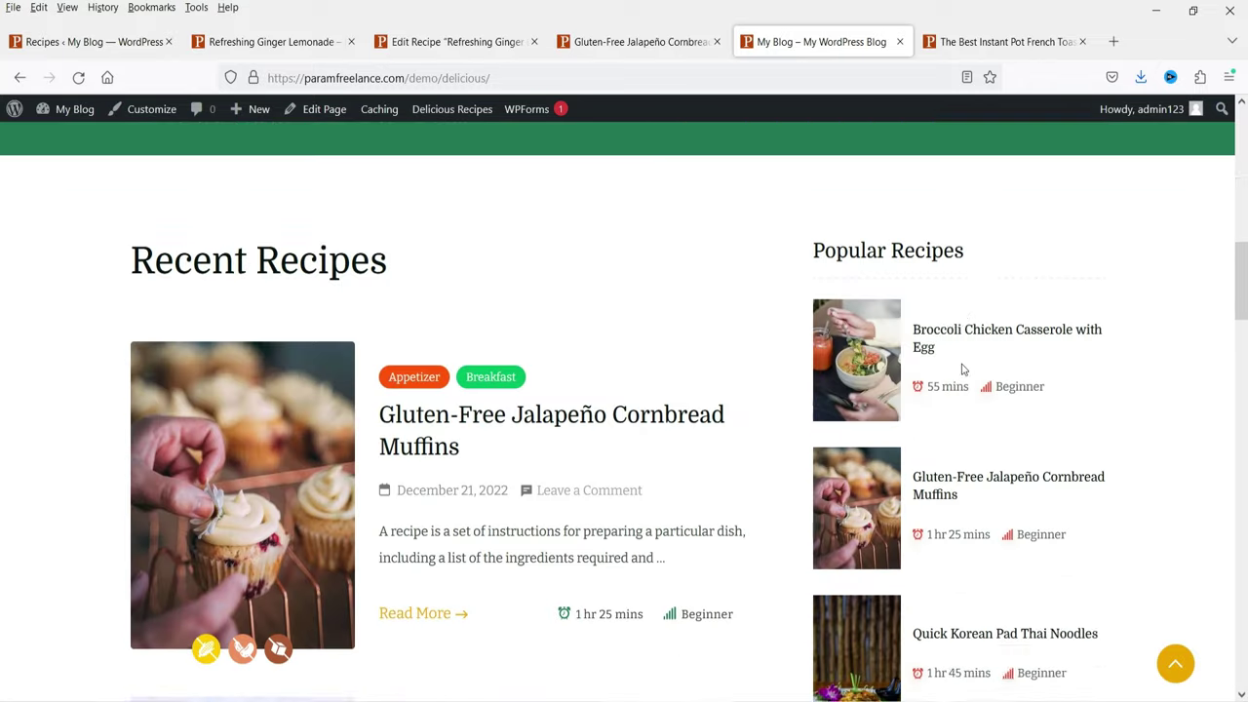
{"action": "scroll", "coordinate": [965, 365], "scroll_direction": "down", "scroll_amount": 5}
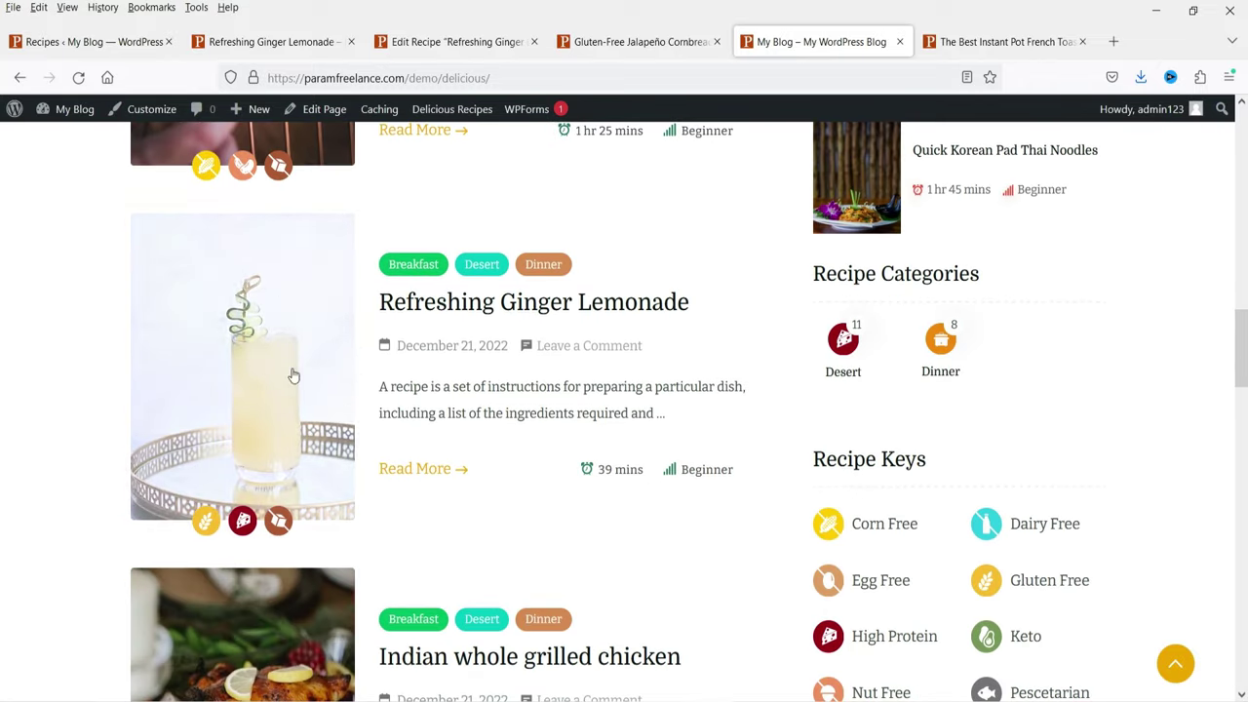
Step: Compare the Recipe Subtitle in the editor's Recipe Settings with the text below the title on the live page
{"action": "left_click", "coordinate": [459, 41]}
{"action": "scroll", "coordinate": [376, 310], "scroll_direction": "down", "scroll_amount": 5}
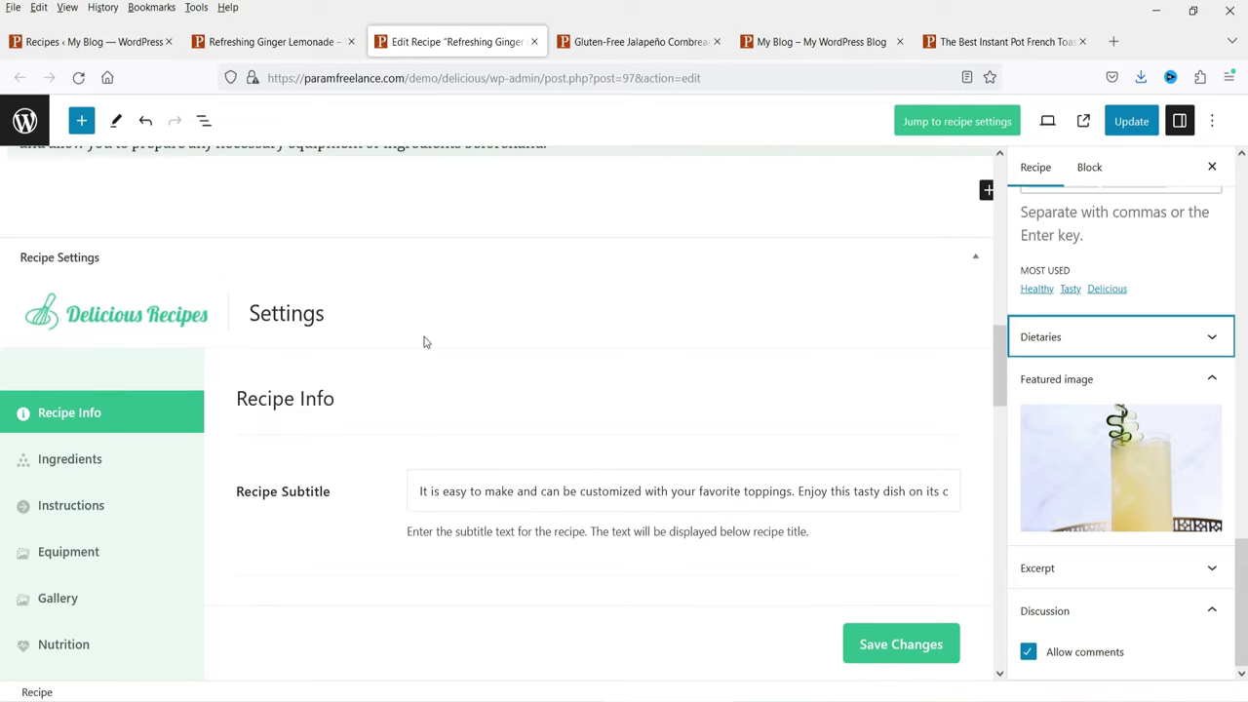
{"action": "scroll", "coordinate": [468, 357], "scroll_direction": "down", "scroll_amount": 3}
{"action": "scroll", "coordinate": [478, 363], "scroll_direction": "up", "scroll_amount": 2}
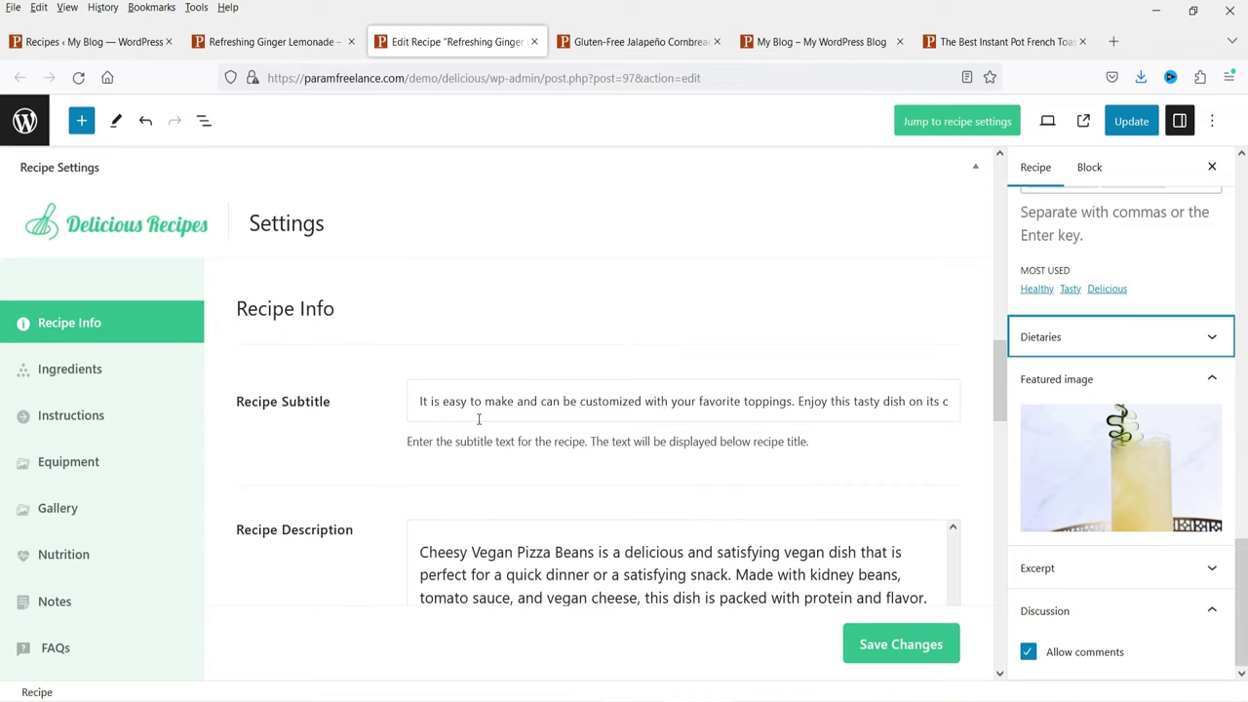
{"action": "left_click", "coordinate": [256, 41]}
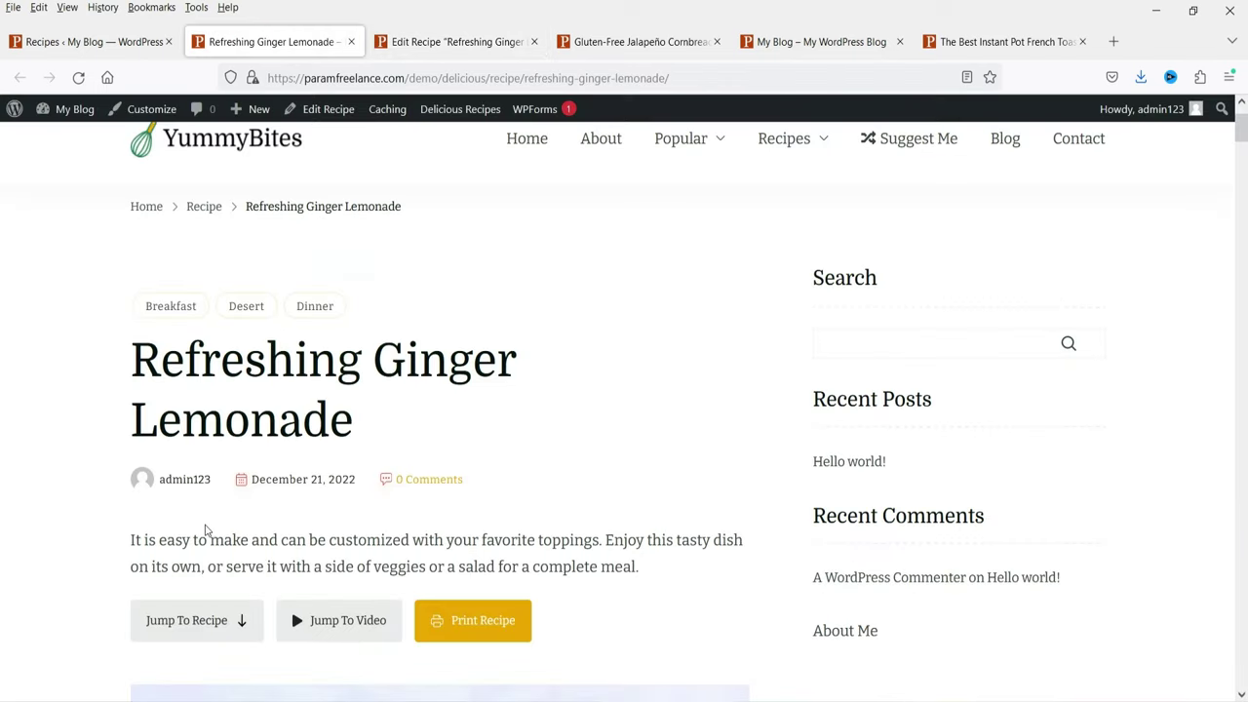
{"action": "left_click_drag", "start_coordinate": [133, 542], "coordinate": [640, 569]}
{"action": "left_click", "coordinate": [447, 41]}
{"action": "left_click", "coordinate": [474, 409]}
Step: Compare the Recipe Description in the editor with the recipe card's Description on the live page, and review the Recipe Keywords
{"action": "scroll", "coordinate": [549, 451], "scroll_direction": "down", "scroll_amount": 2}
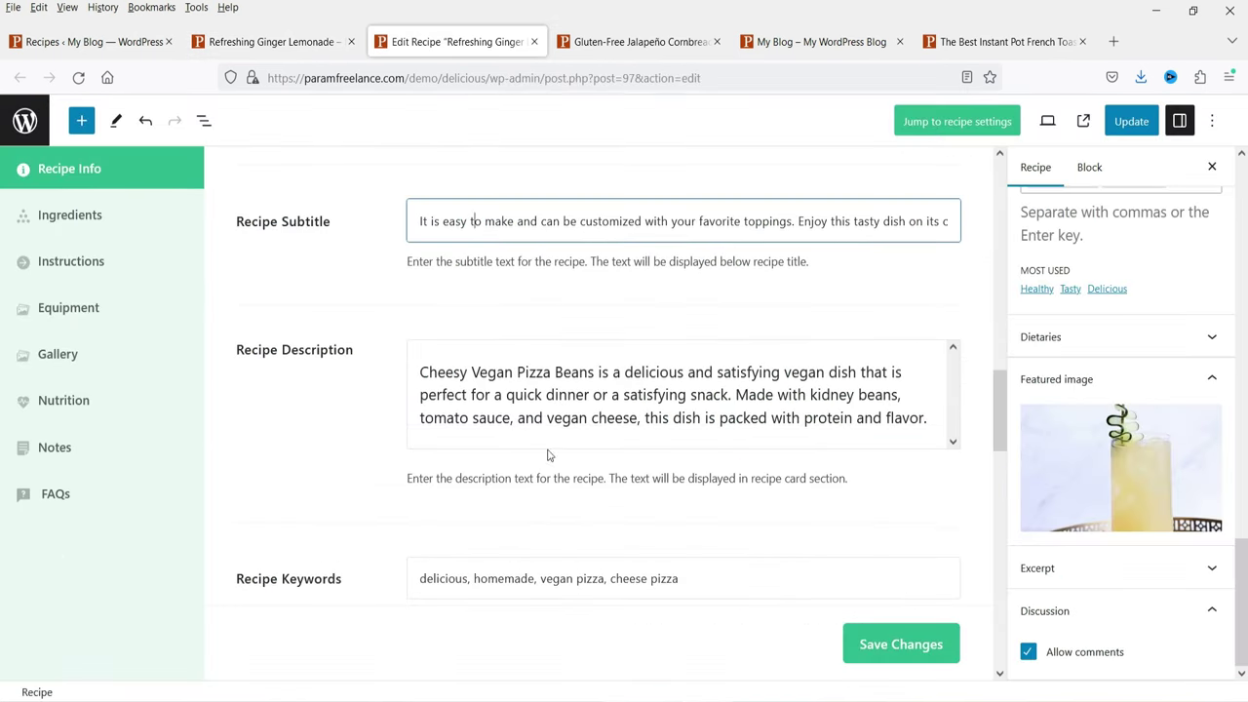
{"action": "left_click", "coordinate": [255, 41]}
{"action": "scroll", "coordinate": [291, 606], "scroll_direction": "down", "scroll_amount": 2}
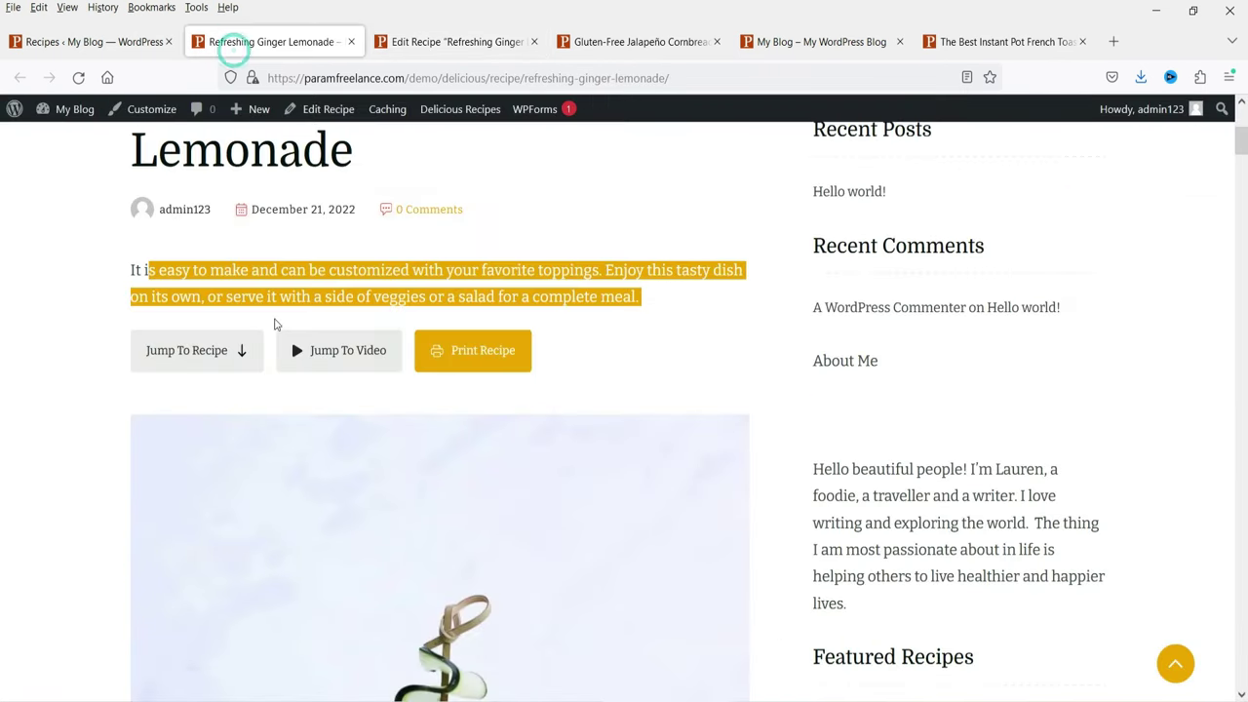
{"action": "left_click", "coordinate": [306, 349]}
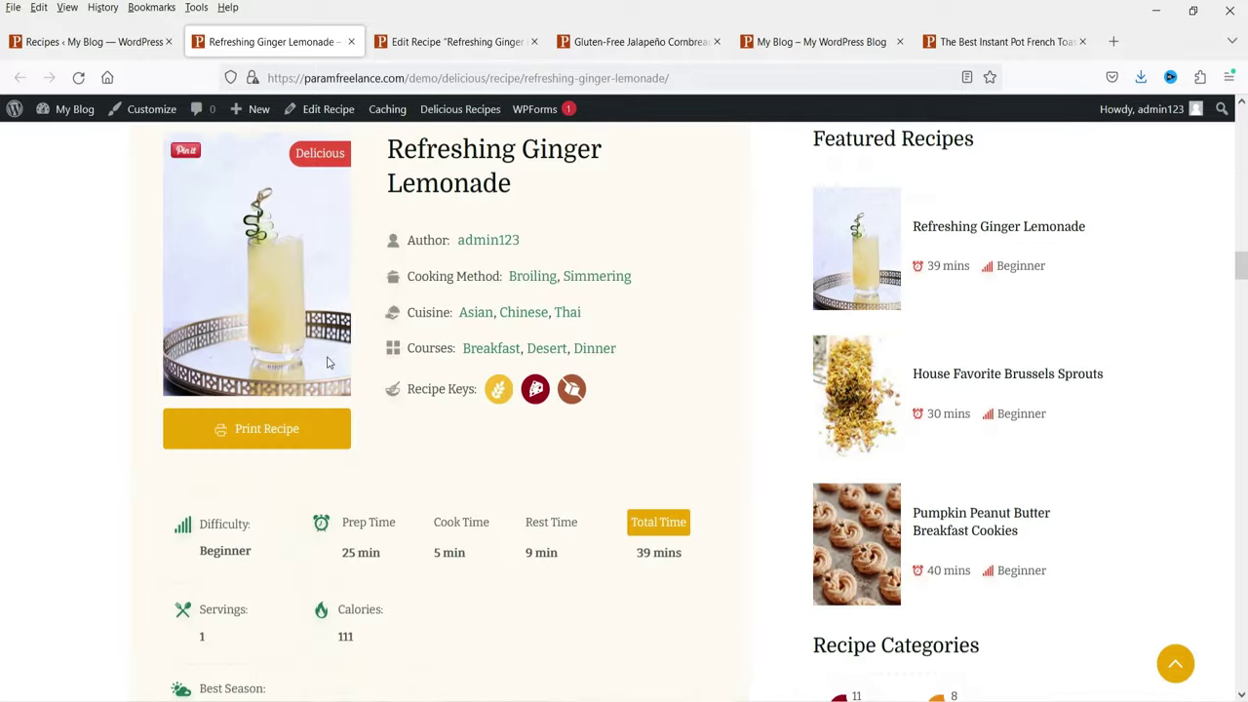
{"action": "left_click_drag", "start_coordinate": [168, 359], "coordinate": [612, 422]}
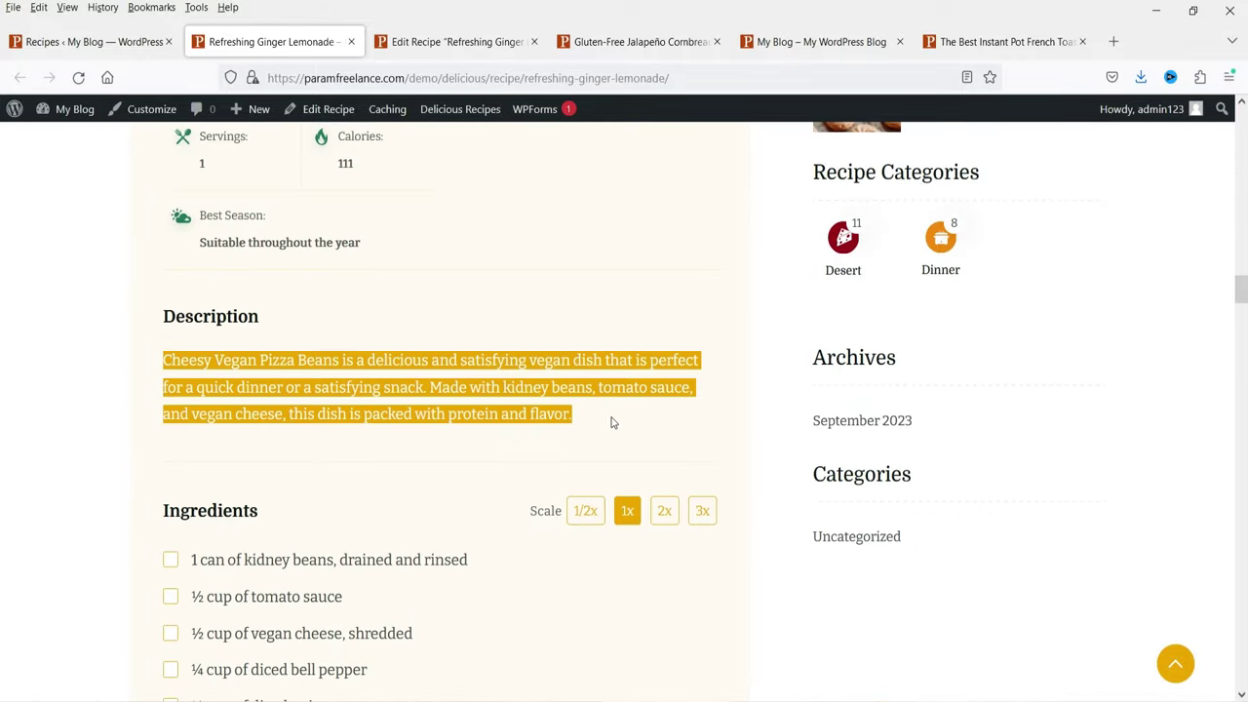
{"action": "left_click", "coordinate": [459, 44]}
{"action": "scroll", "coordinate": [340, 344], "scroll_direction": "down", "scroll_amount": 2}
{"action": "scroll", "coordinate": [340, 344], "scroll_direction": "down", "scroll_amount": 1}
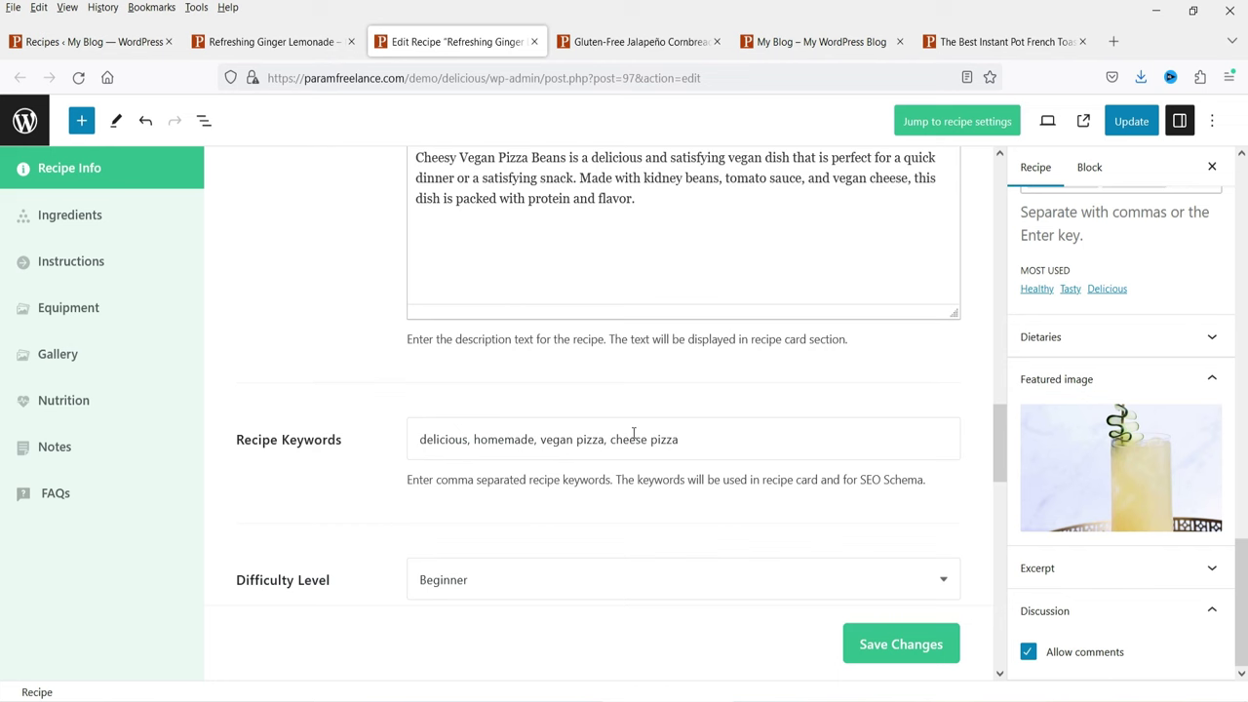
Step: Compare the editor's Difficulty Level options with the Difficulty entry on the live page's recipe card
{"action": "left_click", "coordinate": [247, 43]}
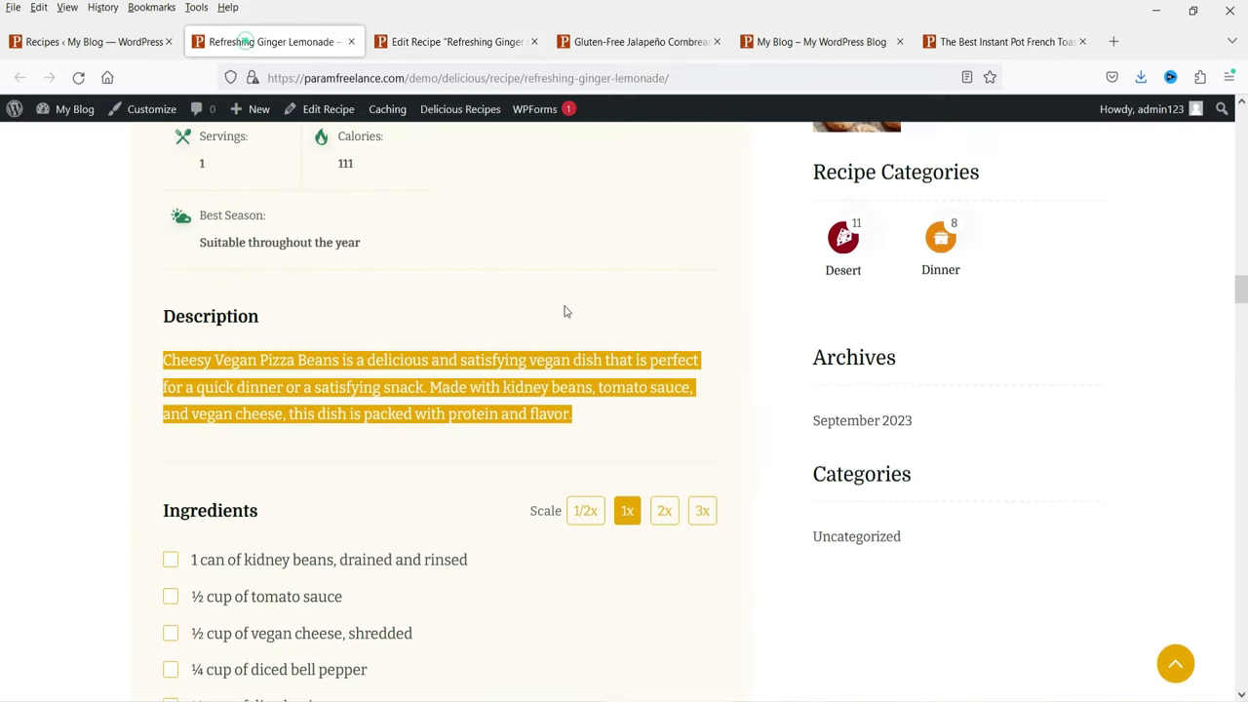
{"action": "scroll", "coordinate": [547, 331], "scroll_direction": "up", "scroll_amount": 2}
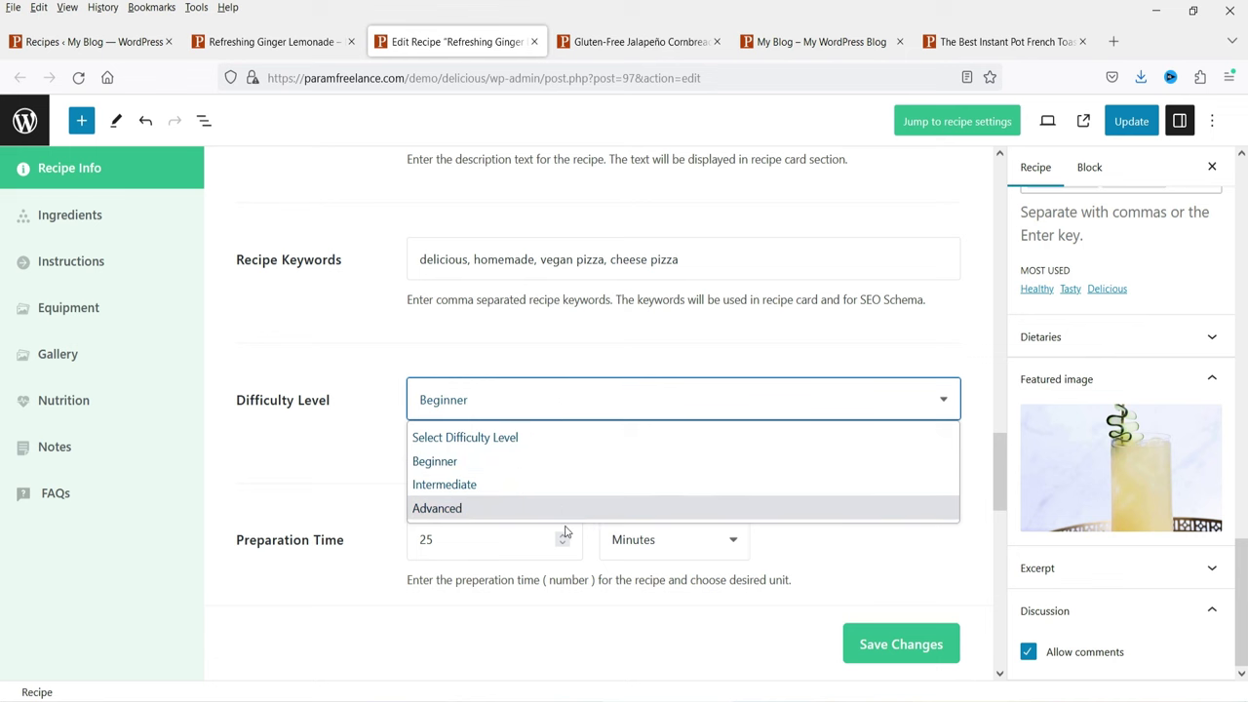
{"action": "left_click", "coordinate": [272, 42]}
{"action": "scroll", "coordinate": [468, 390], "scroll_direction": "up", "scroll_amount": 3}
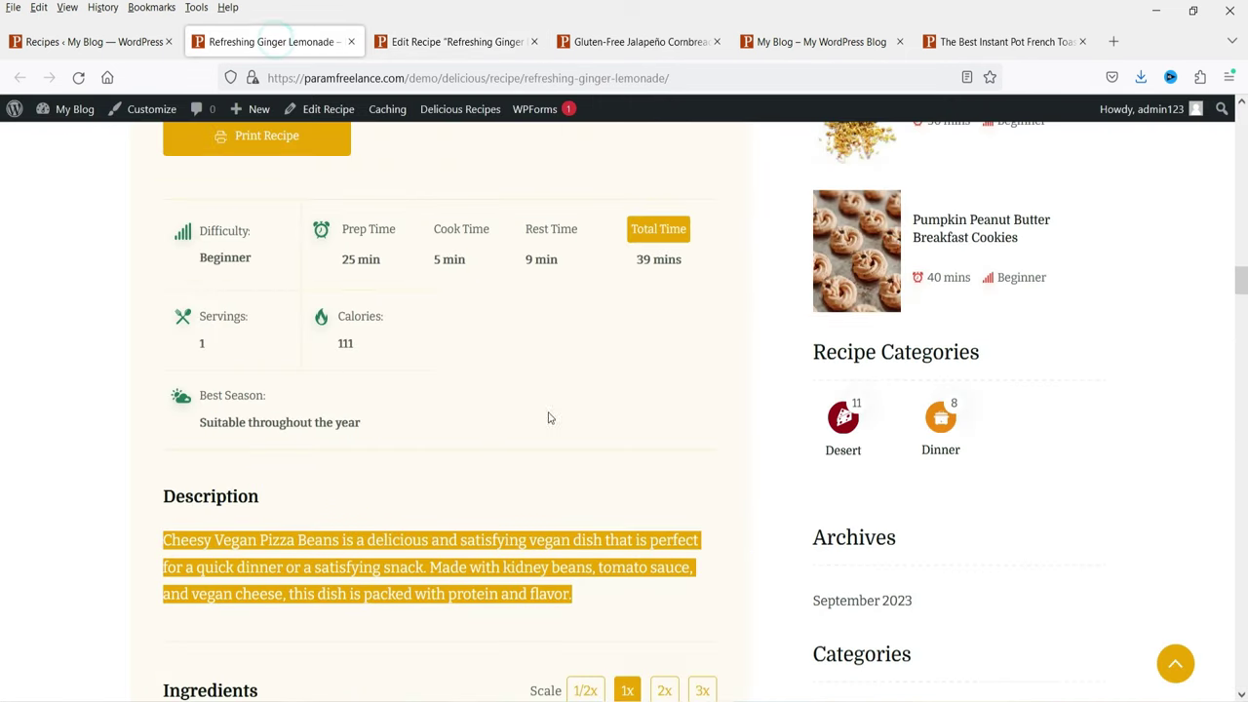
{"action": "left_click", "coordinate": [427, 526]}
{"action": "left_click_drag", "start_coordinate": [203, 231], "coordinate": [270, 270]}
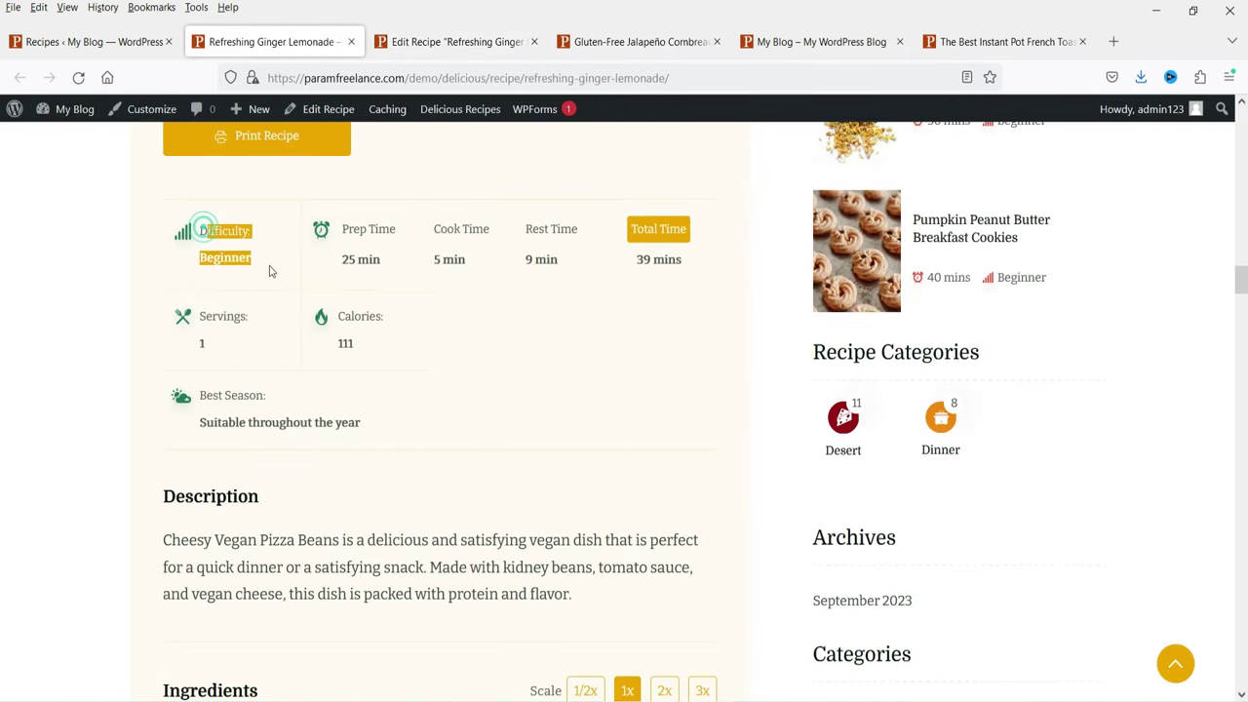
Step: Set the recipe's Difficulty Level to Intermediate in the Recipe Info settings
{"action": "left_click", "coordinate": [451, 42]}
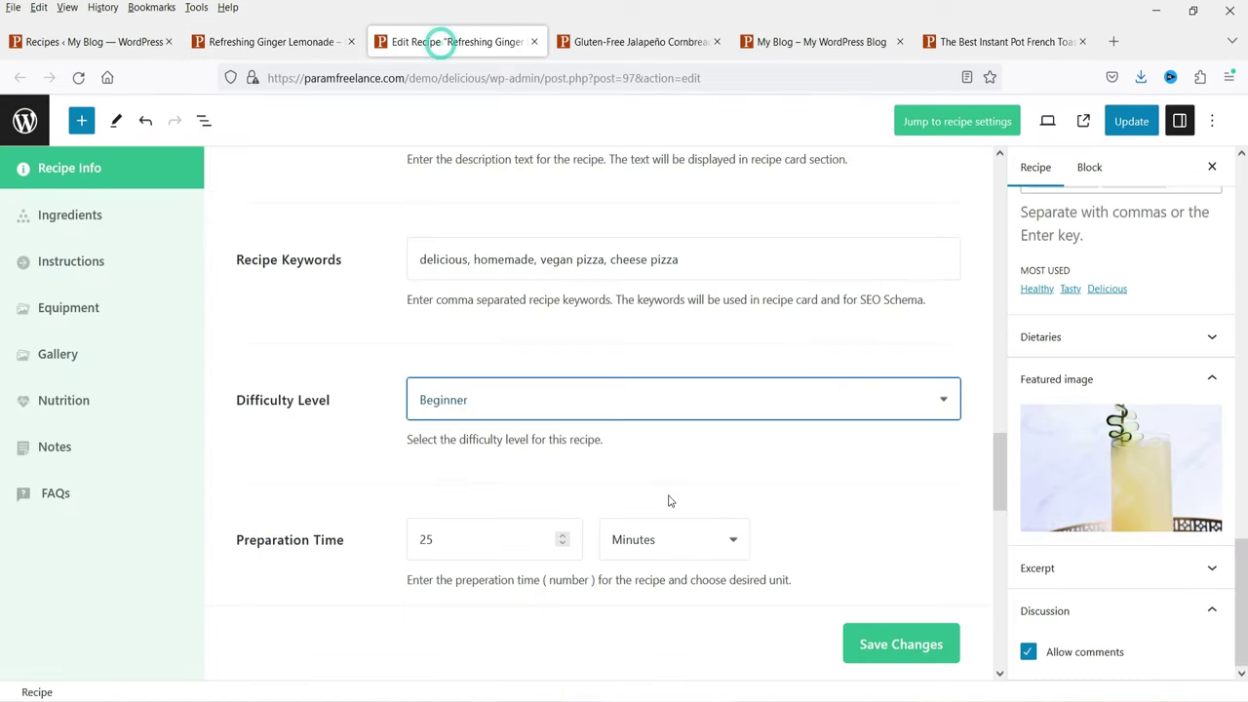
{"action": "left_click", "coordinate": [556, 400]}
{"action": "left_click", "coordinate": [530, 484]}
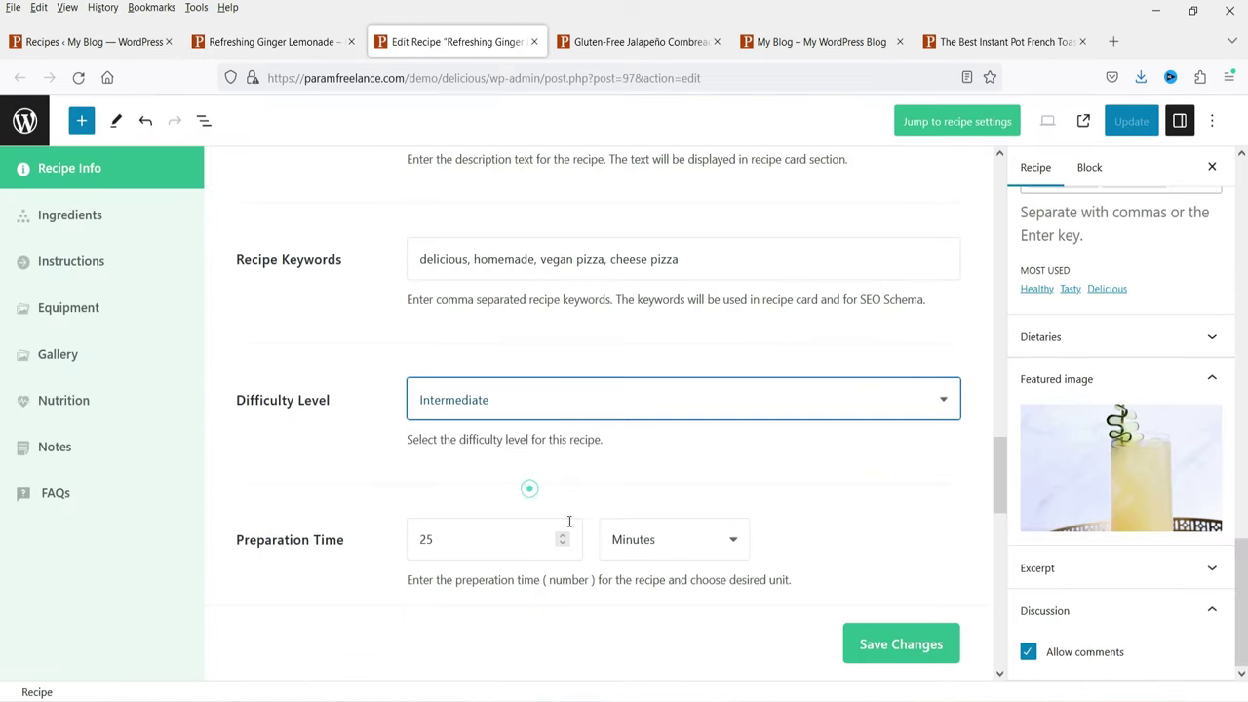
Step: Check the Difficulty value on the live Refreshing Ginger Lemonade recipe card
{"action": "left_click", "coordinate": [297, 33]}
{"action": "left_click", "coordinate": [267, 259]}
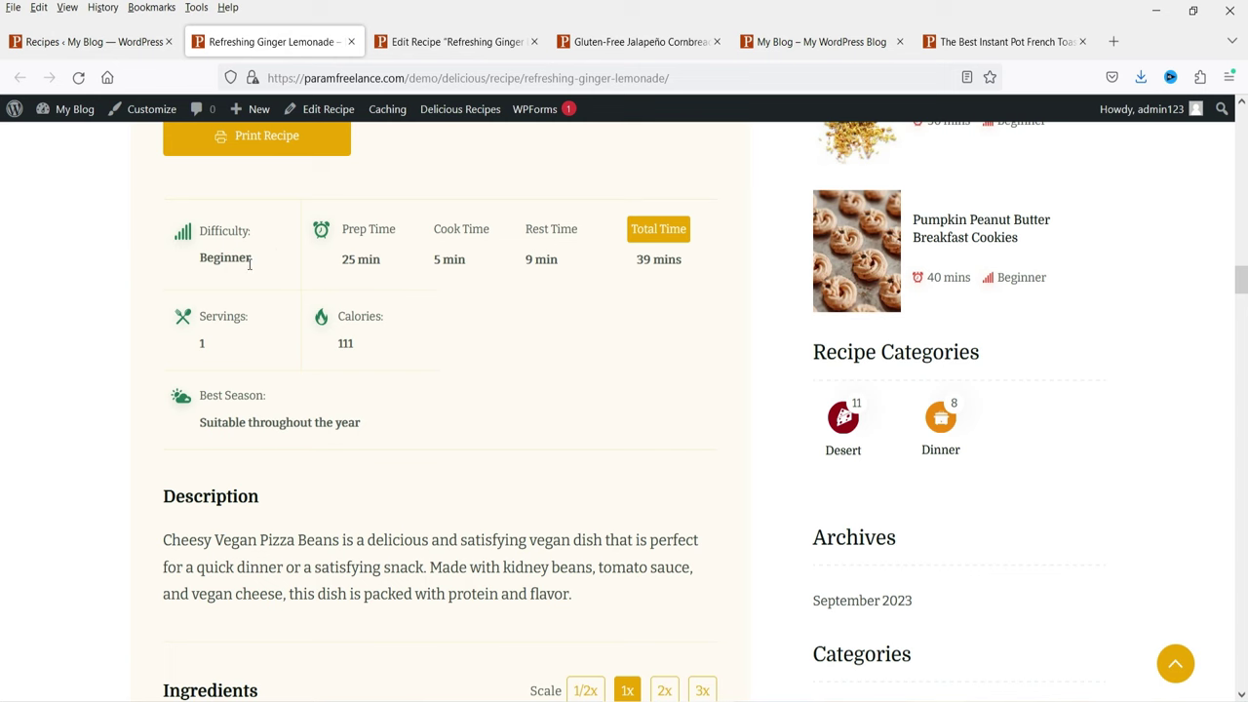
{"action": "left_click_drag", "start_coordinate": [250, 261], "coordinate": [201, 264]}
{"action": "left_click", "coordinate": [264, 270]}
{"action": "double_click", "coordinate": [261, 258]}
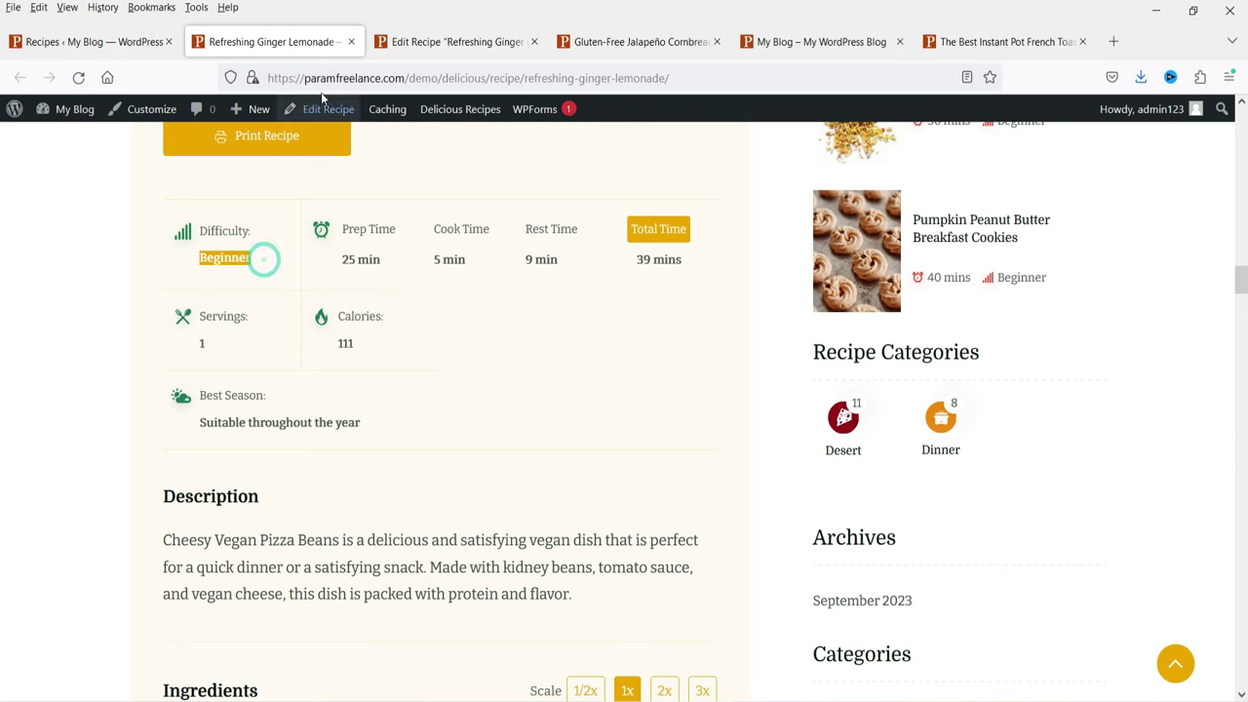
Step: Compare the difficulty level in the recipe editor with the one on the published Refreshing Ginger Lemonade page
{"action": "left_click", "coordinate": [451, 57]}
{"action": "scroll", "coordinate": [579, 418], "scroll_direction": "down", "scroll_amount": 1}
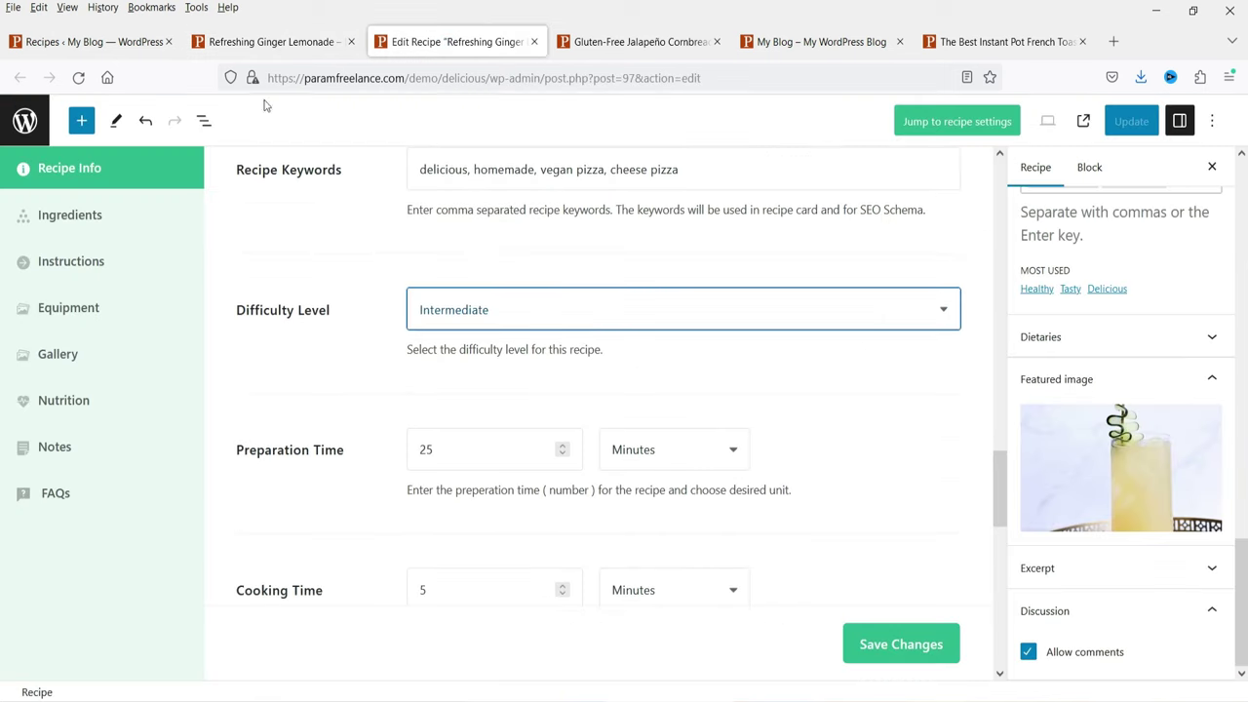
{"action": "left_click", "coordinate": [255, 40]}
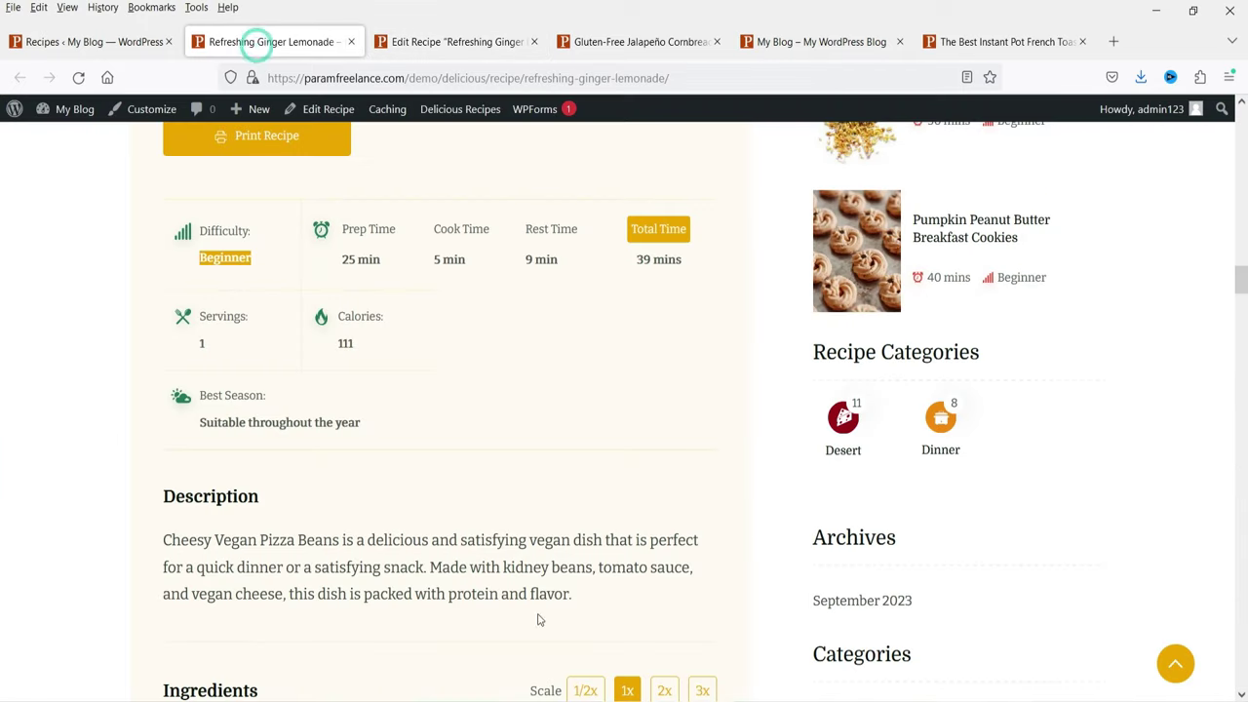
{"action": "left_click", "coordinate": [454, 41]}
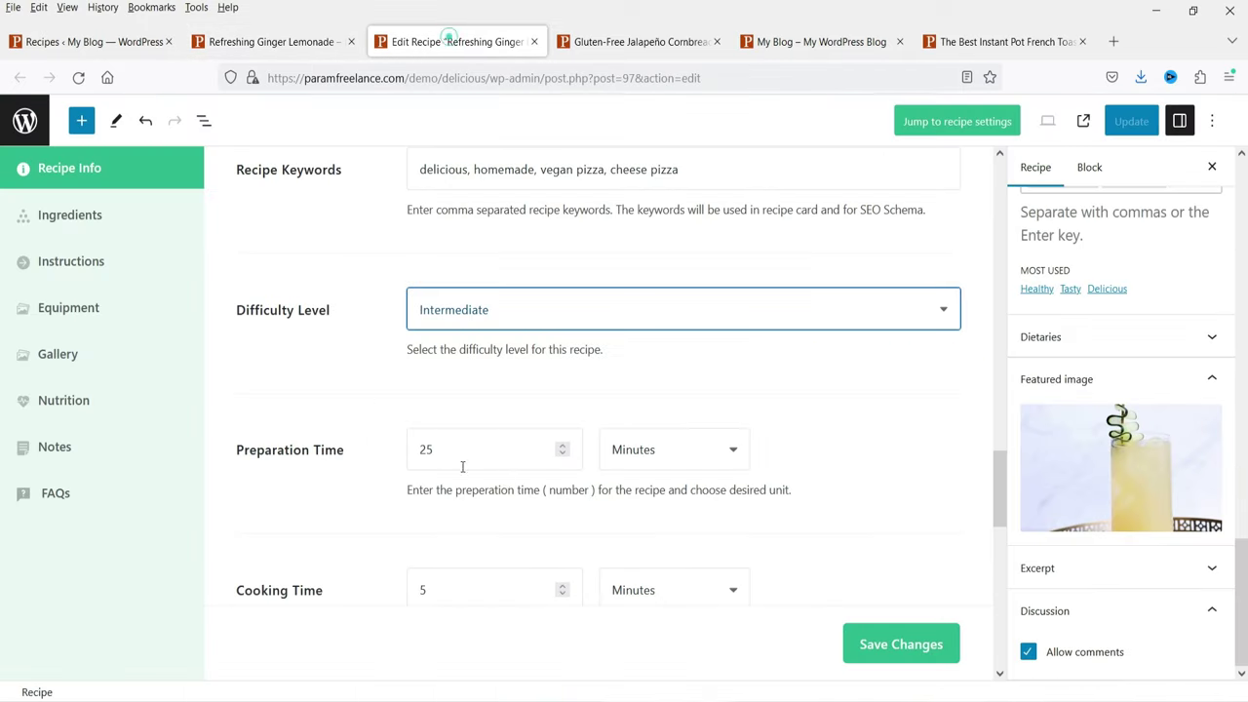
Step: Review the recipe's preparation, cooking and rest times, calories, best season options and estimated cost in the recipe info
{"action": "scroll", "coordinate": [462, 466], "scroll_direction": "down", "scroll_amount": 2}
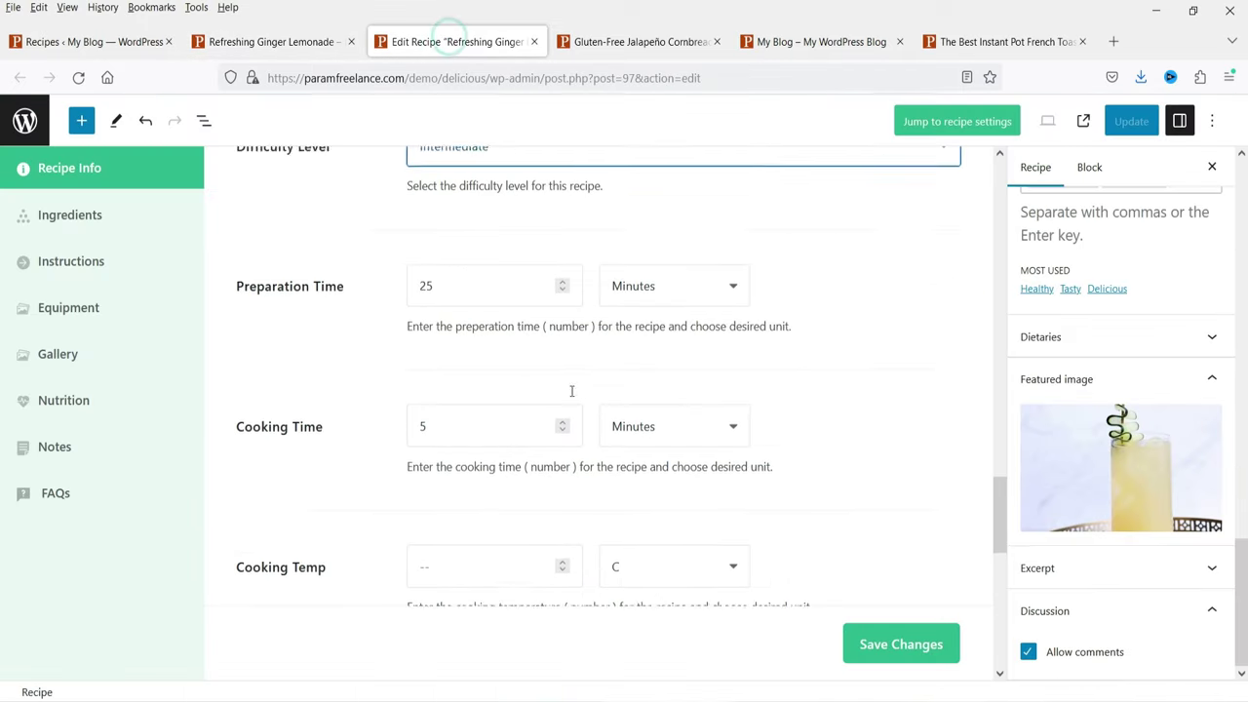
{"action": "left_click", "coordinate": [436, 272]}
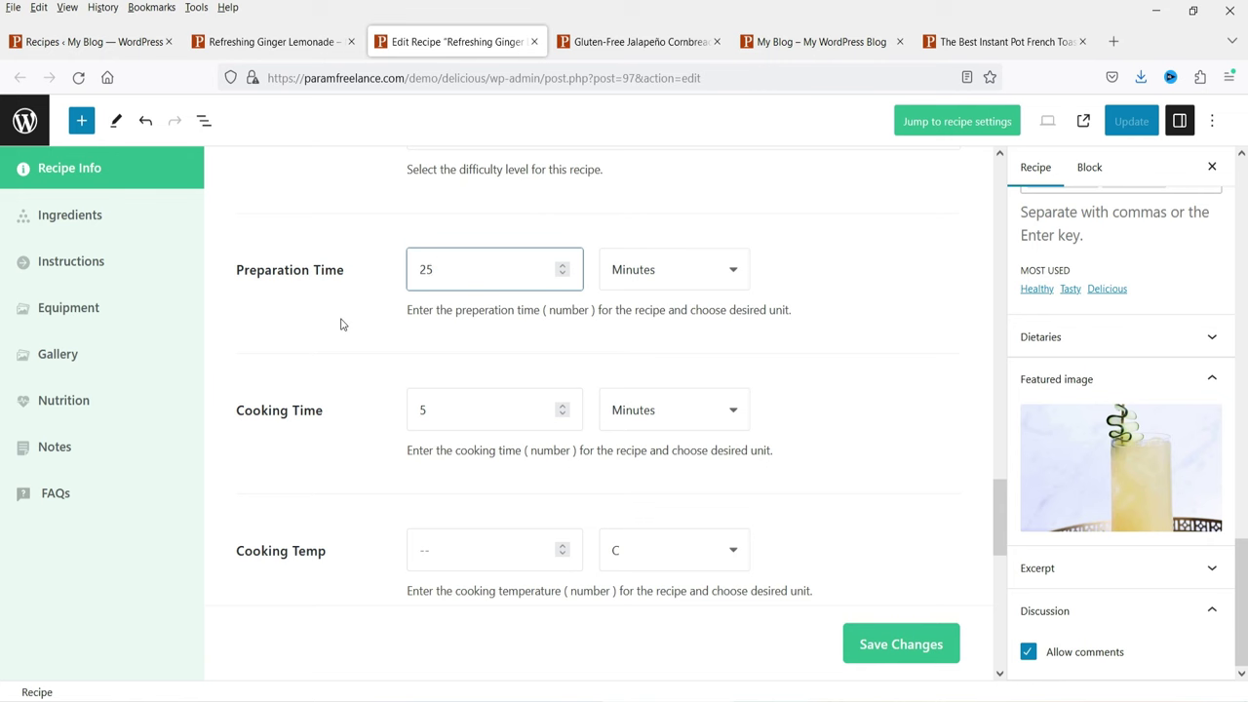
{"action": "scroll", "coordinate": [341, 324], "scroll_direction": "down", "scroll_amount": 1}
{"action": "scroll", "coordinate": [370, 355], "scroll_direction": "down", "scroll_amount": 2}
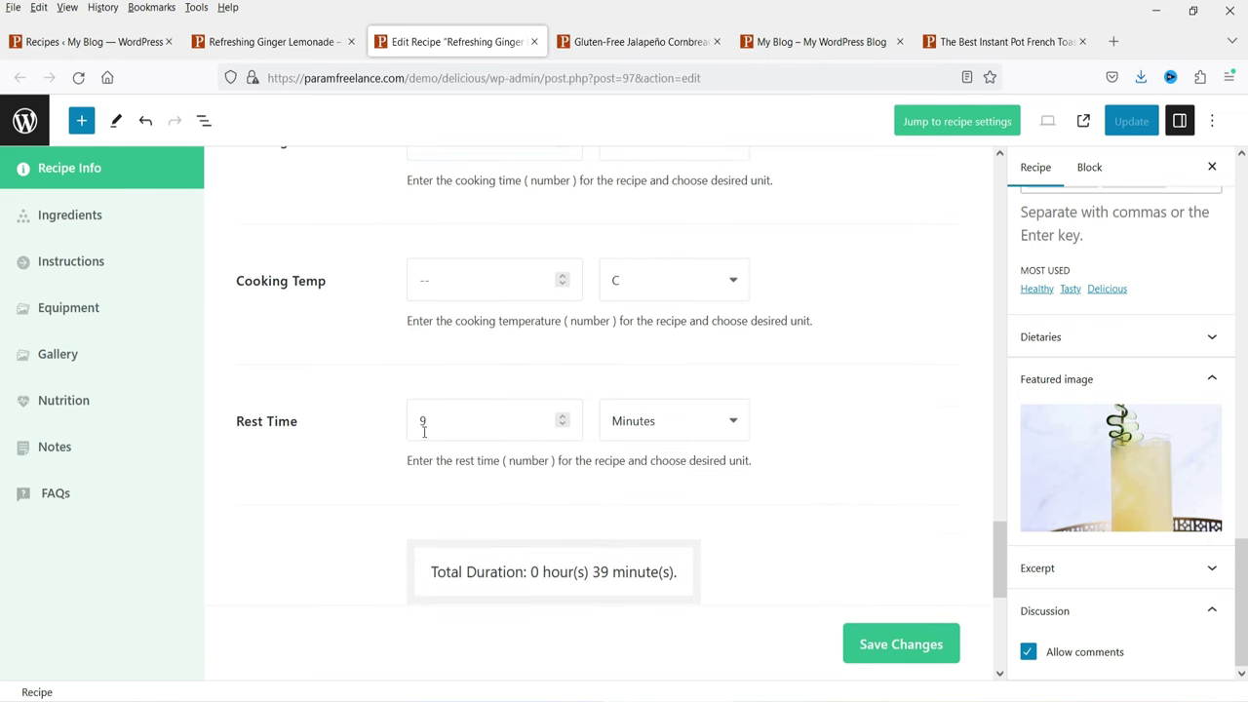
{"action": "scroll", "coordinate": [357, 449], "scroll_direction": "down", "scroll_amount": 2}
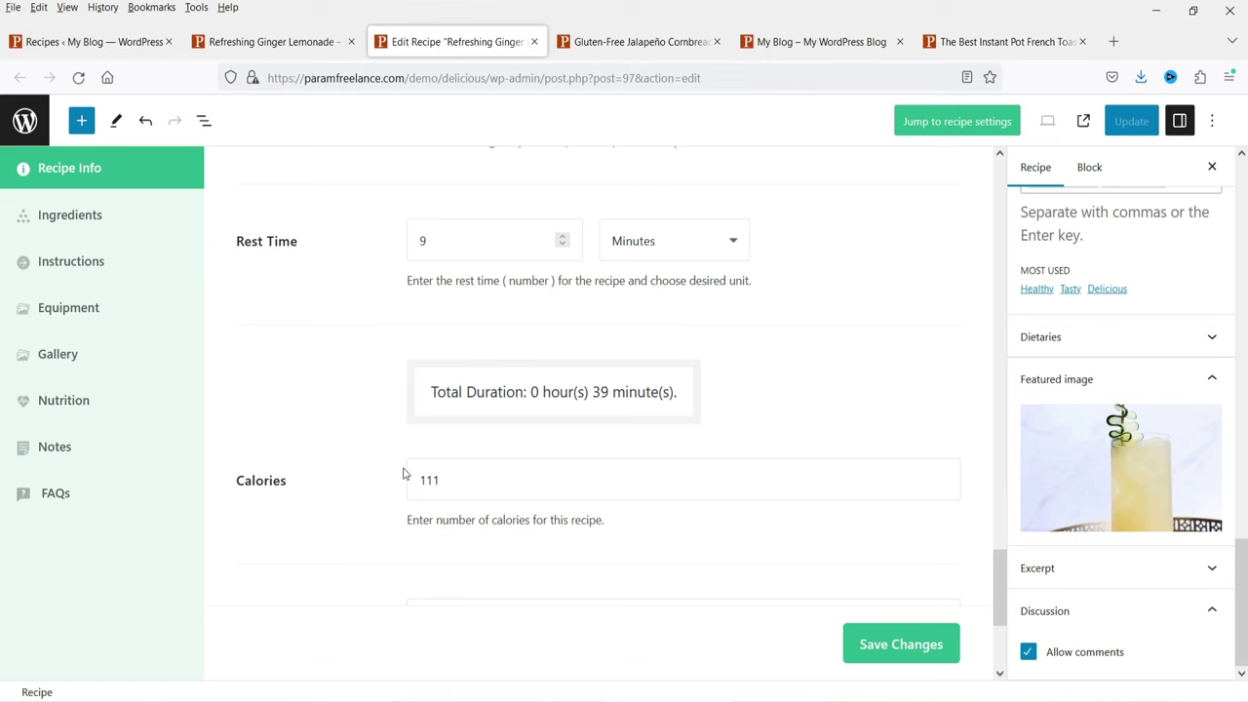
{"action": "double_click", "coordinate": [458, 483]}
{"action": "scroll", "coordinate": [405, 431], "scroll_direction": "down", "scroll_amount": 3}
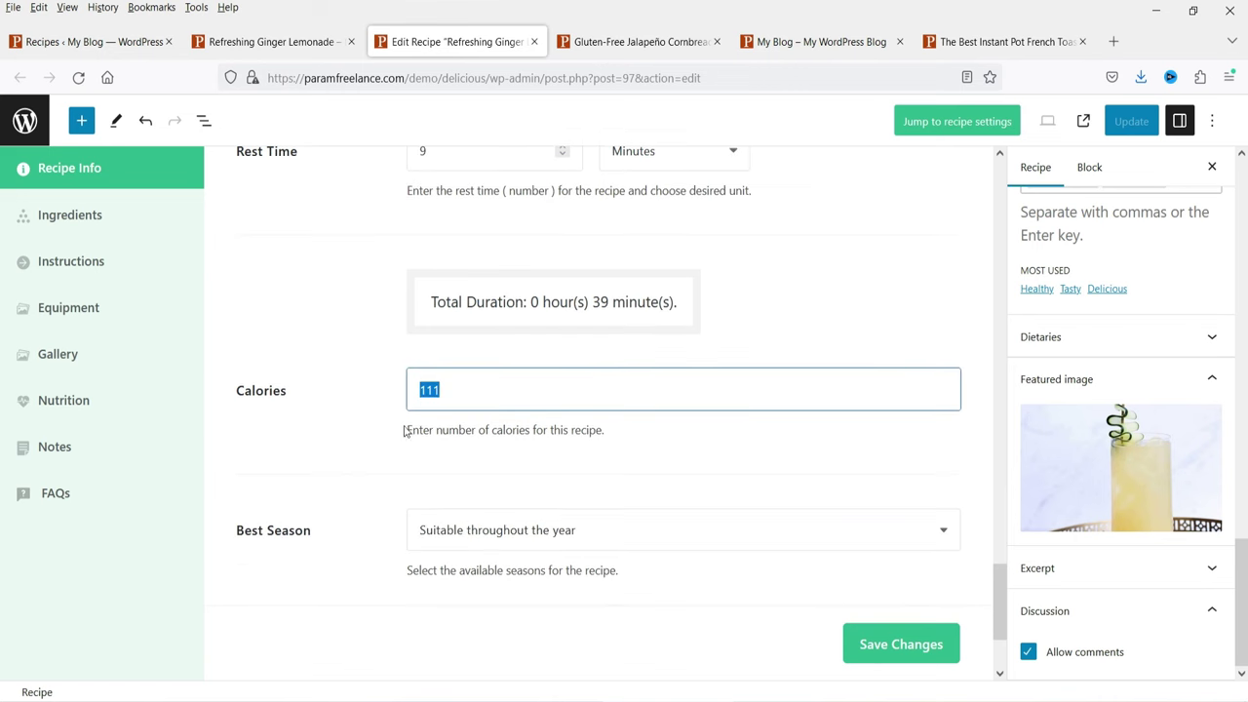
{"action": "left_click", "coordinate": [597, 375]}
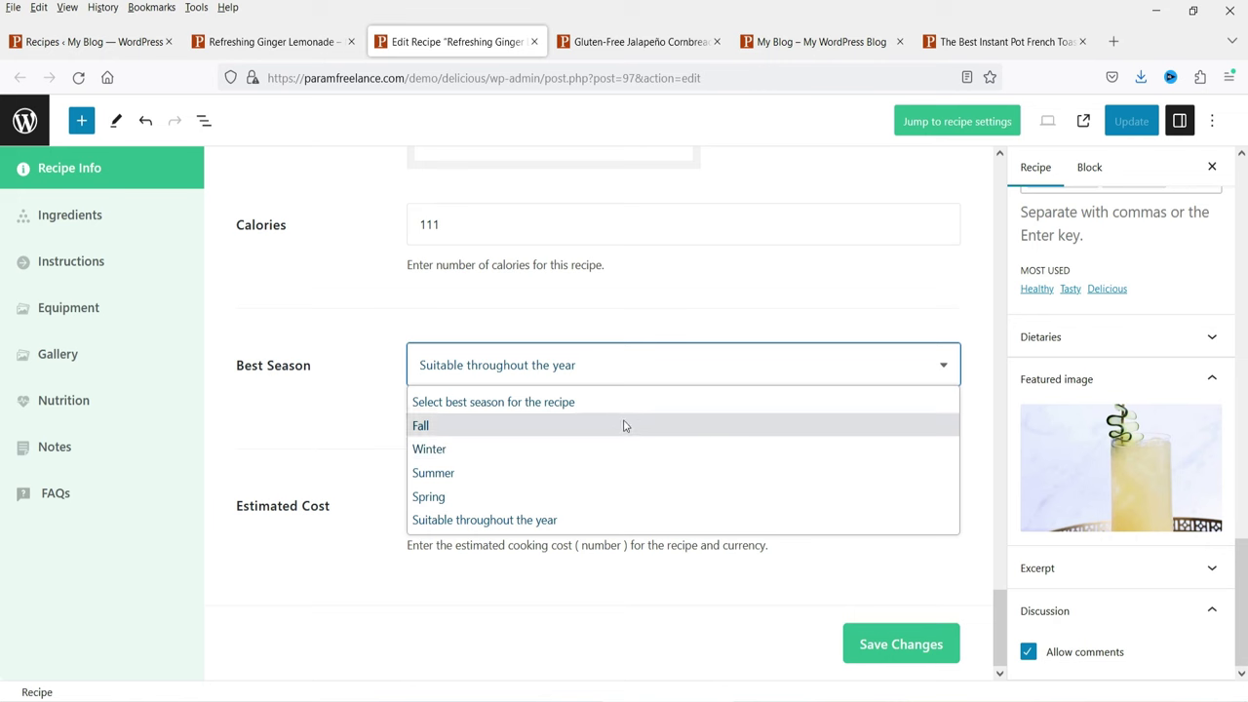
{"action": "left_click", "coordinate": [312, 437]}
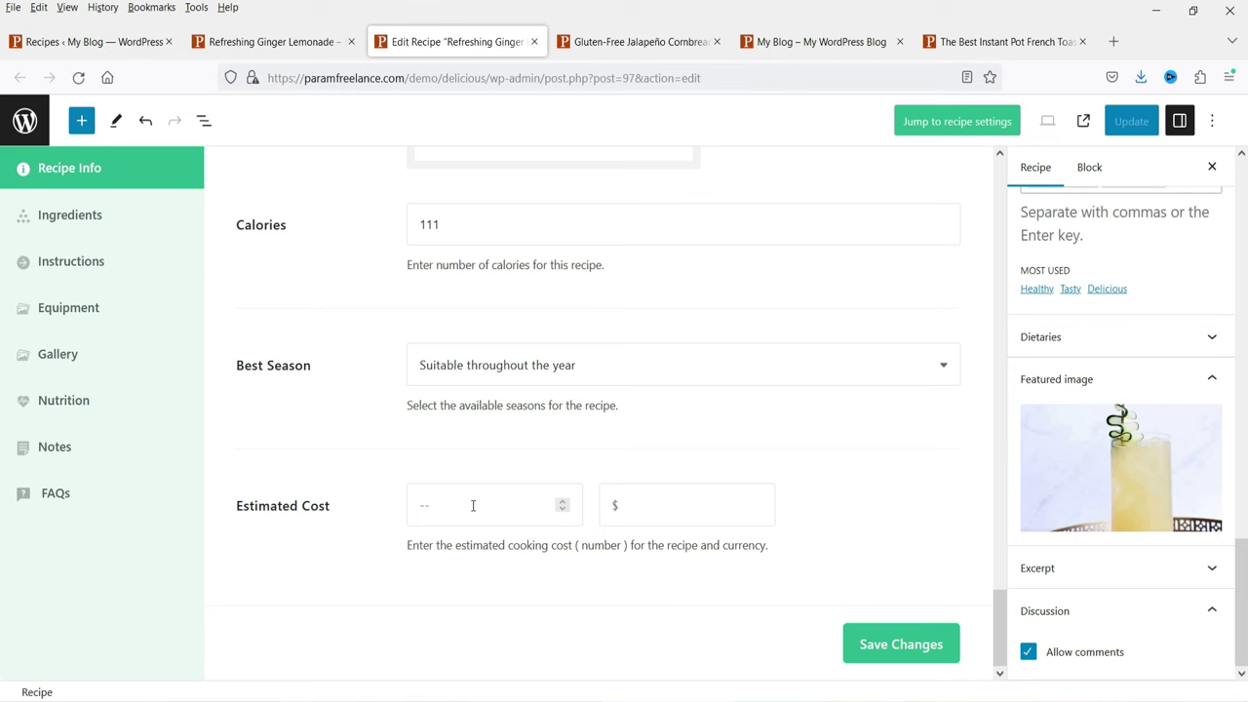
Step: Examine the prep, cook and rest times on the published Refreshing Ginger Lemonade page
{"action": "left_click", "coordinate": [273, 43]}
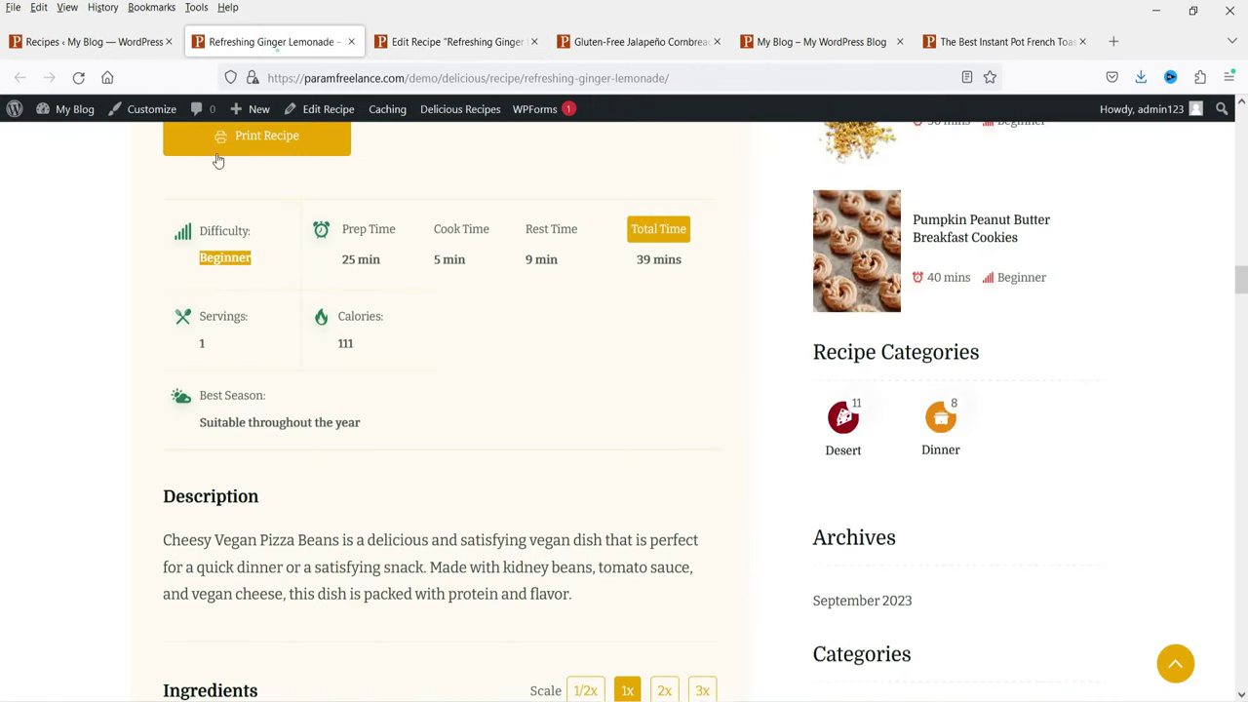
{"action": "left_click_drag", "start_coordinate": [383, 259], "coordinate": [328, 259]}
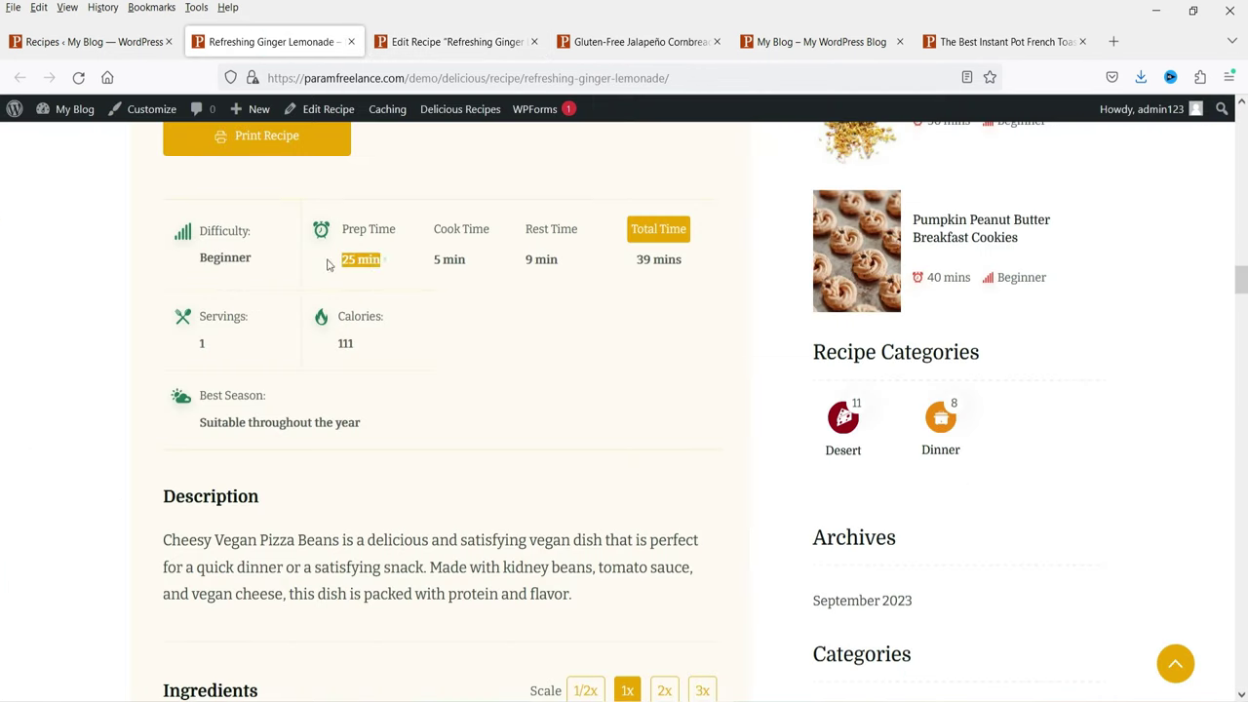
{"action": "triple_click", "coordinate": [465, 261]}
{"action": "left_click", "coordinate": [488, 274]}
{"action": "triple_click", "coordinate": [560, 261]}
{"action": "left_click", "coordinate": [580, 320]}
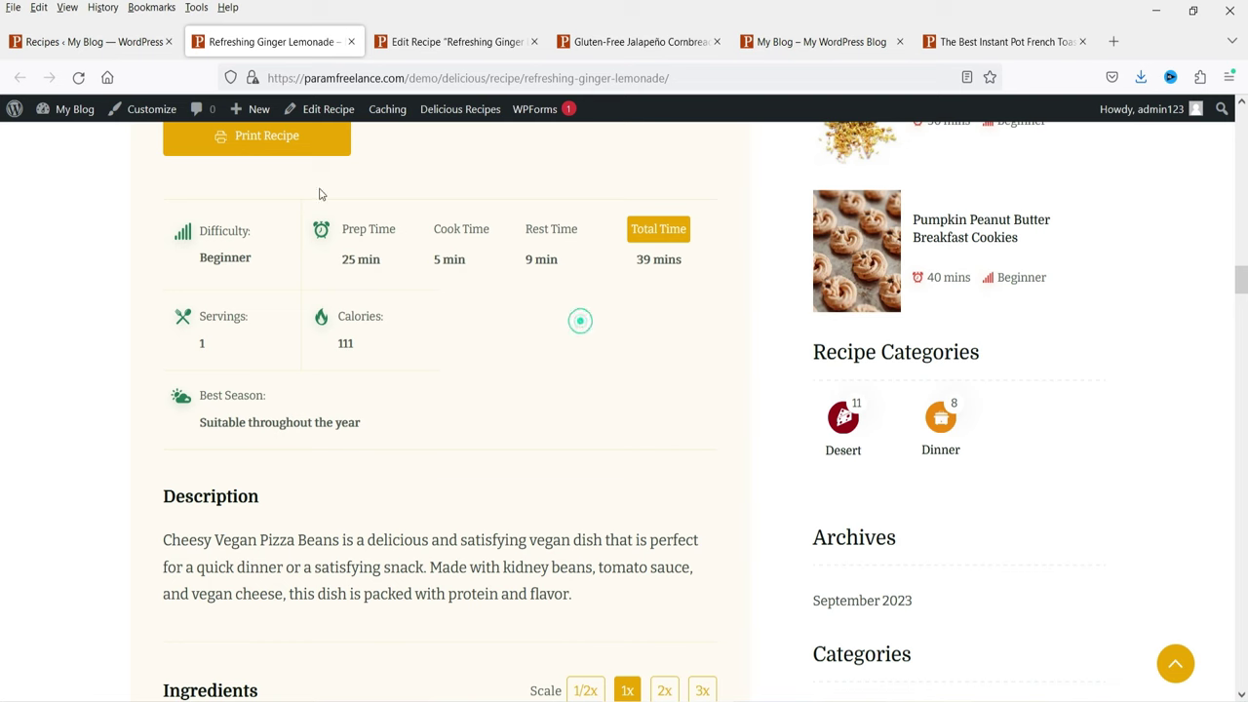
Step: Open the recipe's Ingredients settings in the editor and compare the ingredient title with the heading on the published page
{"action": "left_click", "coordinate": [420, 43]}
{"action": "left_click", "coordinate": [181, 273]}
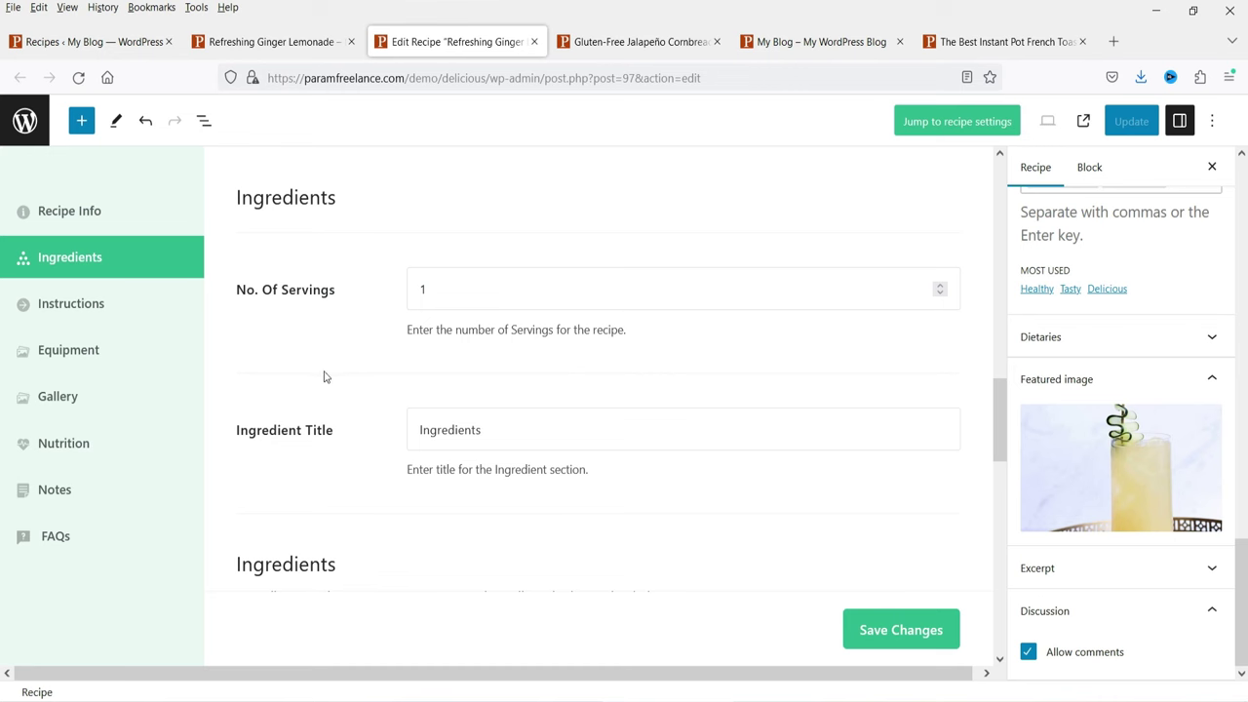
{"action": "scroll", "coordinate": [326, 378], "scroll_direction": "down", "scroll_amount": 3}
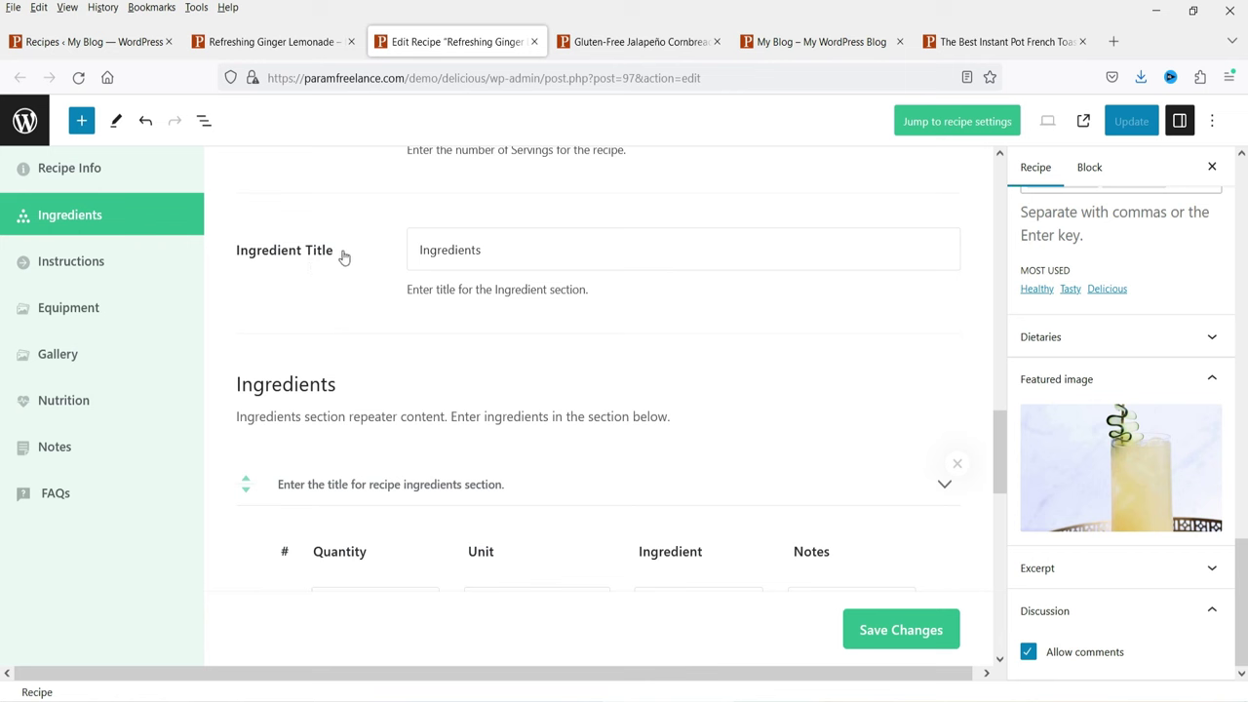
{"action": "left_click", "coordinate": [255, 42]}
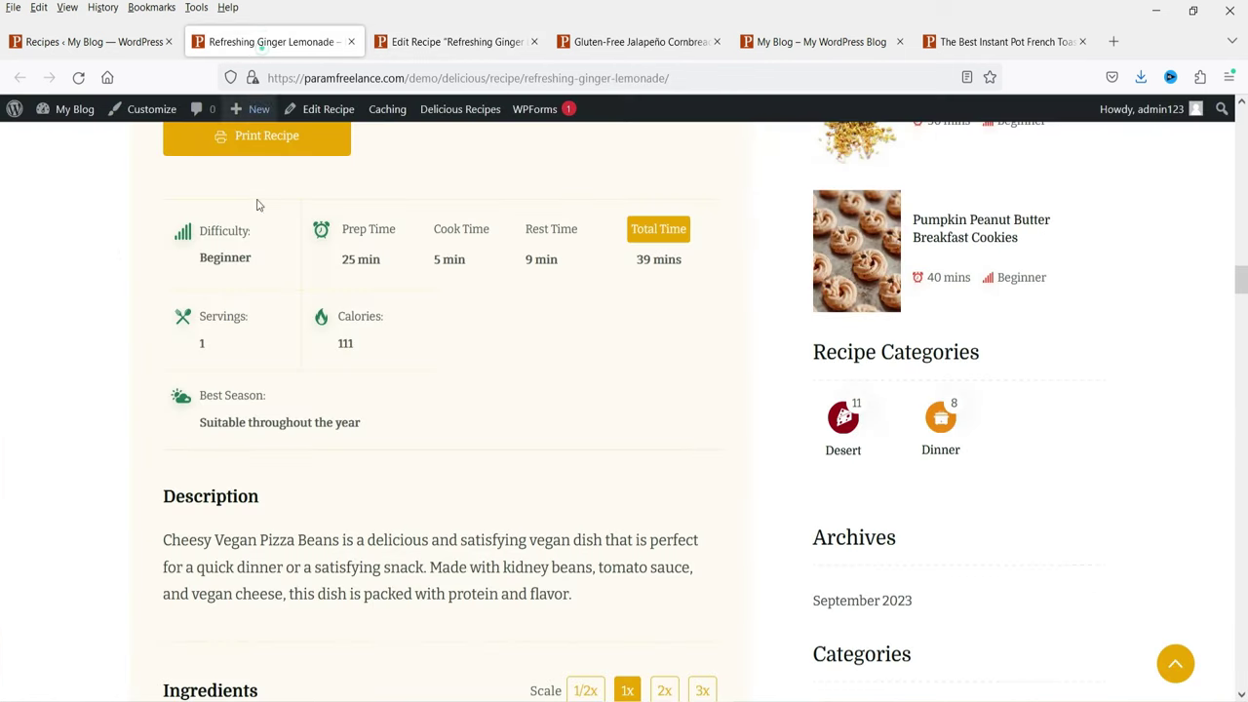
{"action": "scroll", "coordinate": [381, 345], "scroll_direction": "down", "scroll_amount": 5}
{"action": "scroll", "coordinate": [382, 345], "scroll_direction": "down", "scroll_amount": 3}
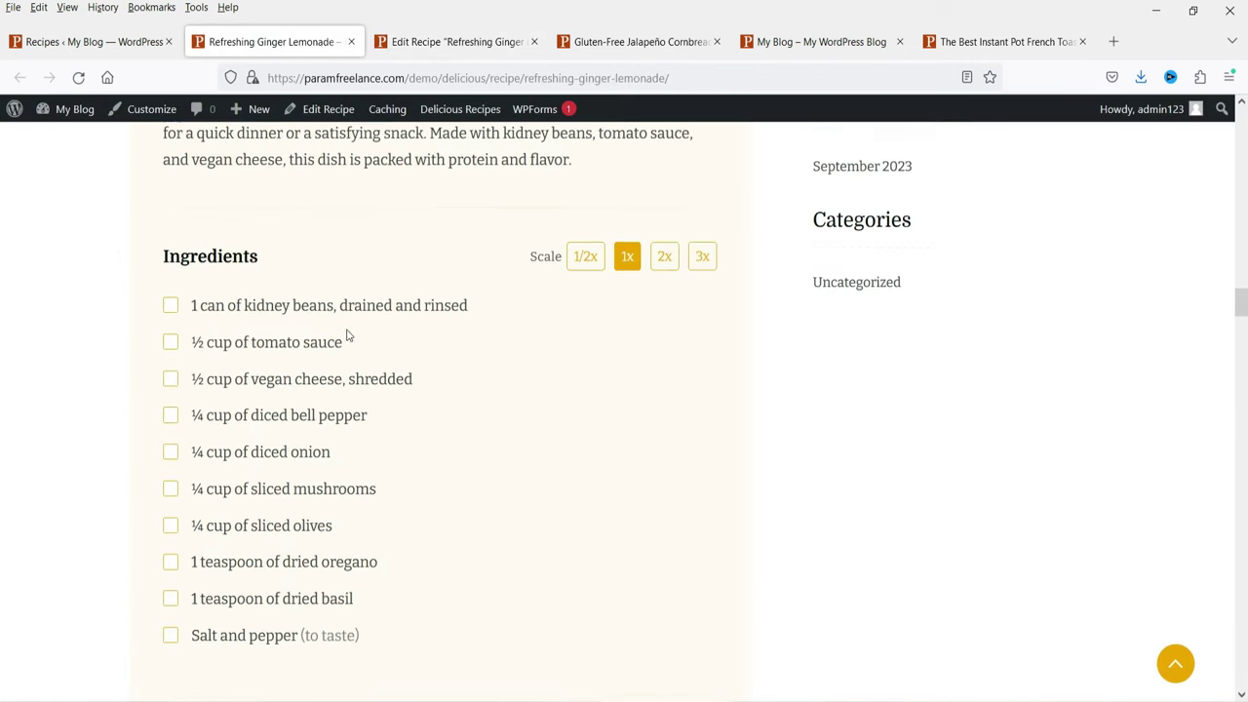
{"action": "double_click", "coordinate": [267, 240]}
{"action": "double_click", "coordinate": [273, 243]}
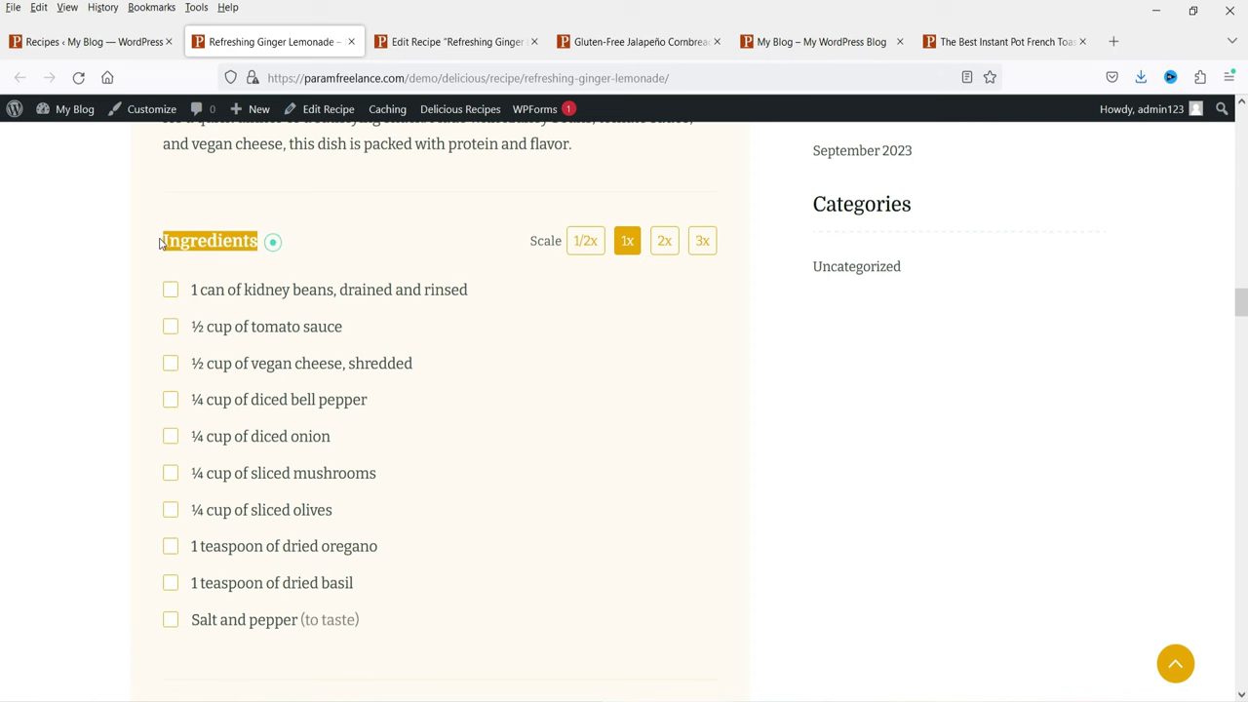
Step: Compare the first ingredient row's quantity, unit, ingredient and notes fields with its line on the published recipe page
{"action": "left_click", "coordinate": [478, 39]}
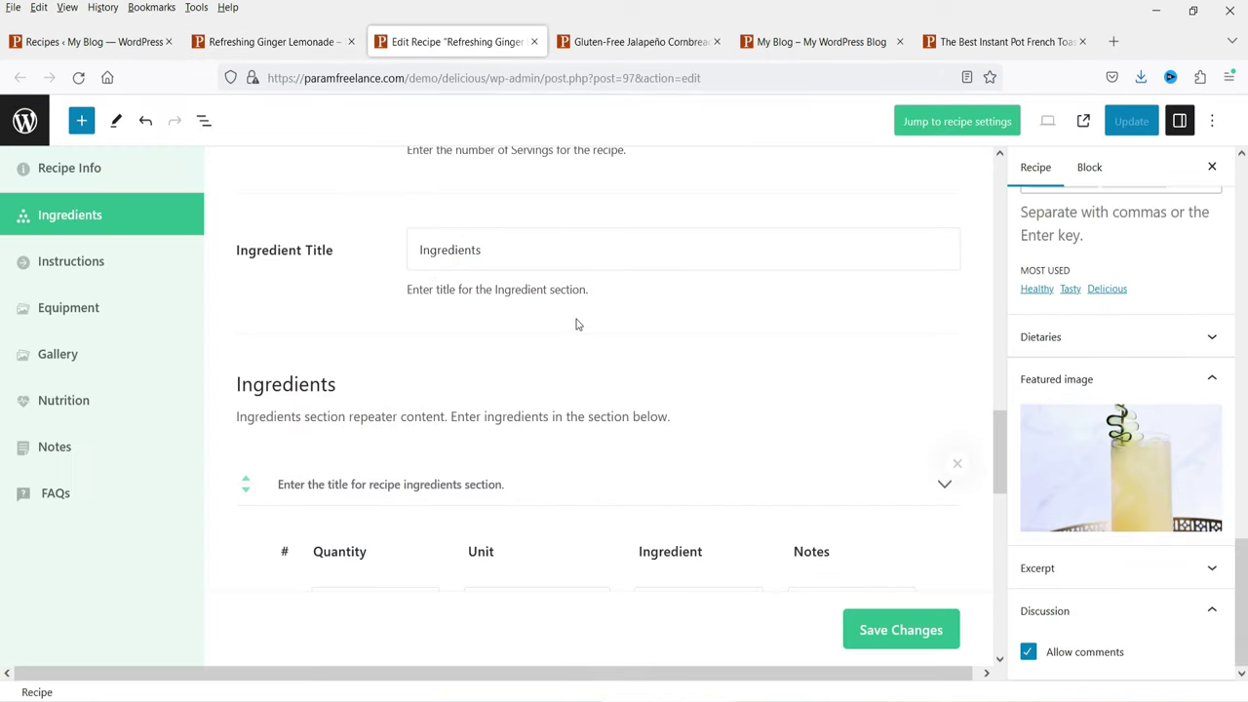
{"action": "scroll", "coordinate": [576, 323], "scroll_direction": "down", "scroll_amount": 3}
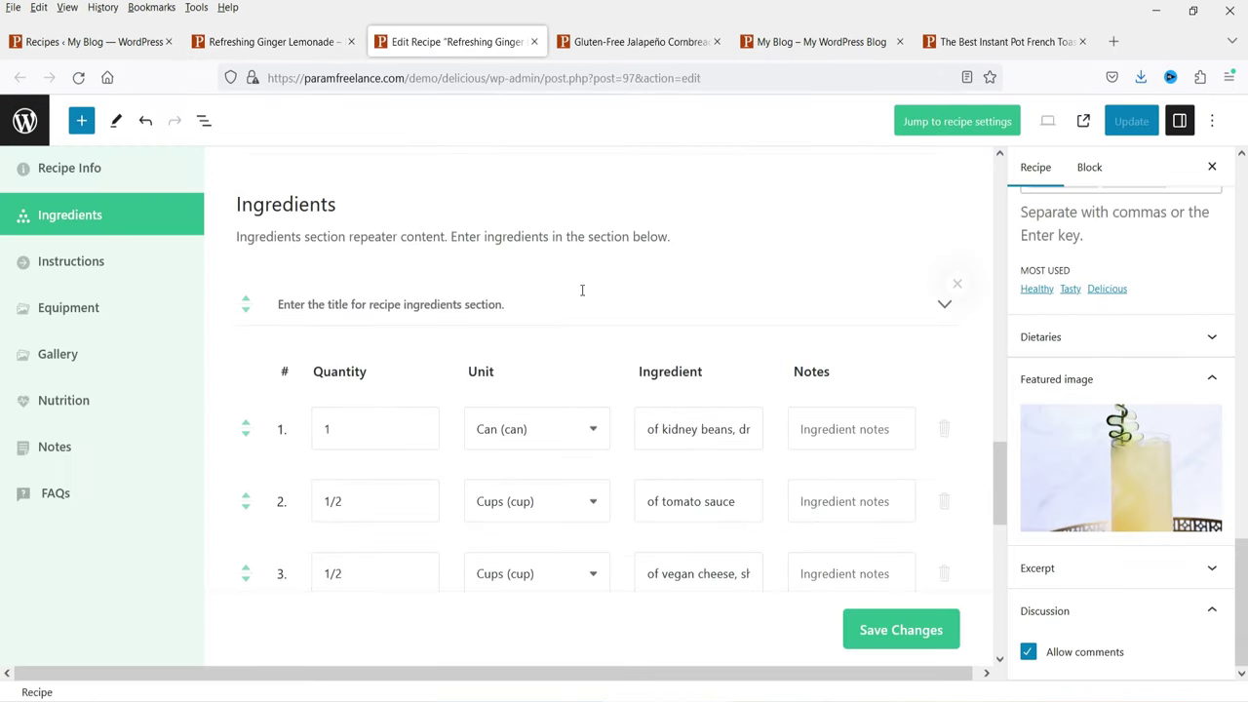
{"action": "scroll", "coordinate": [560, 293], "scroll_direction": "down", "scroll_amount": 3}
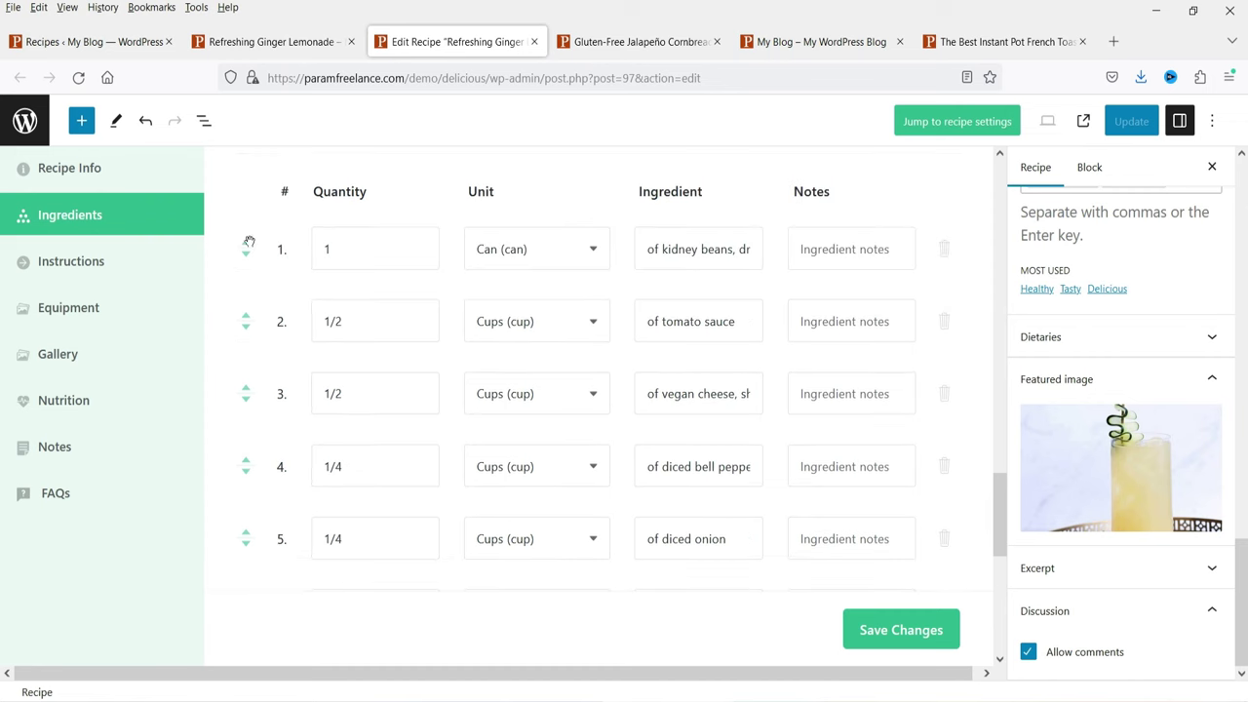
{"action": "double_click", "coordinate": [332, 250]}
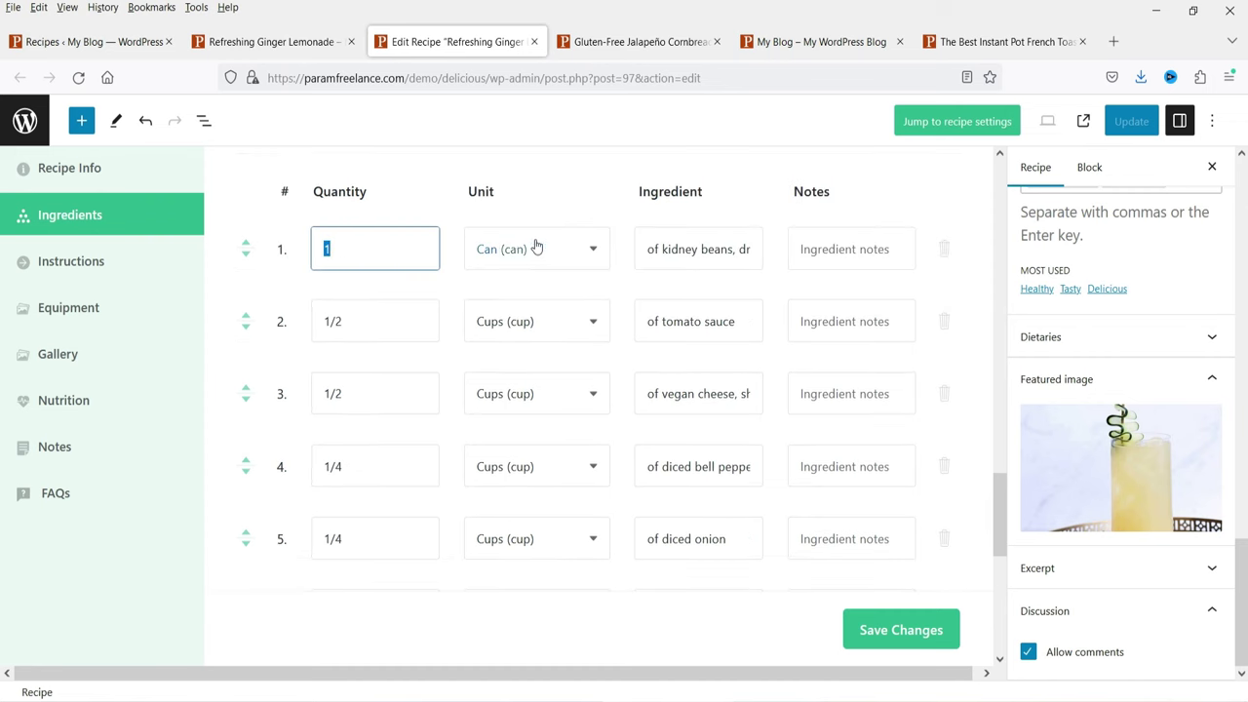
{"action": "triple_click", "coordinate": [689, 249]}
{"action": "left_click", "coordinate": [846, 248]}
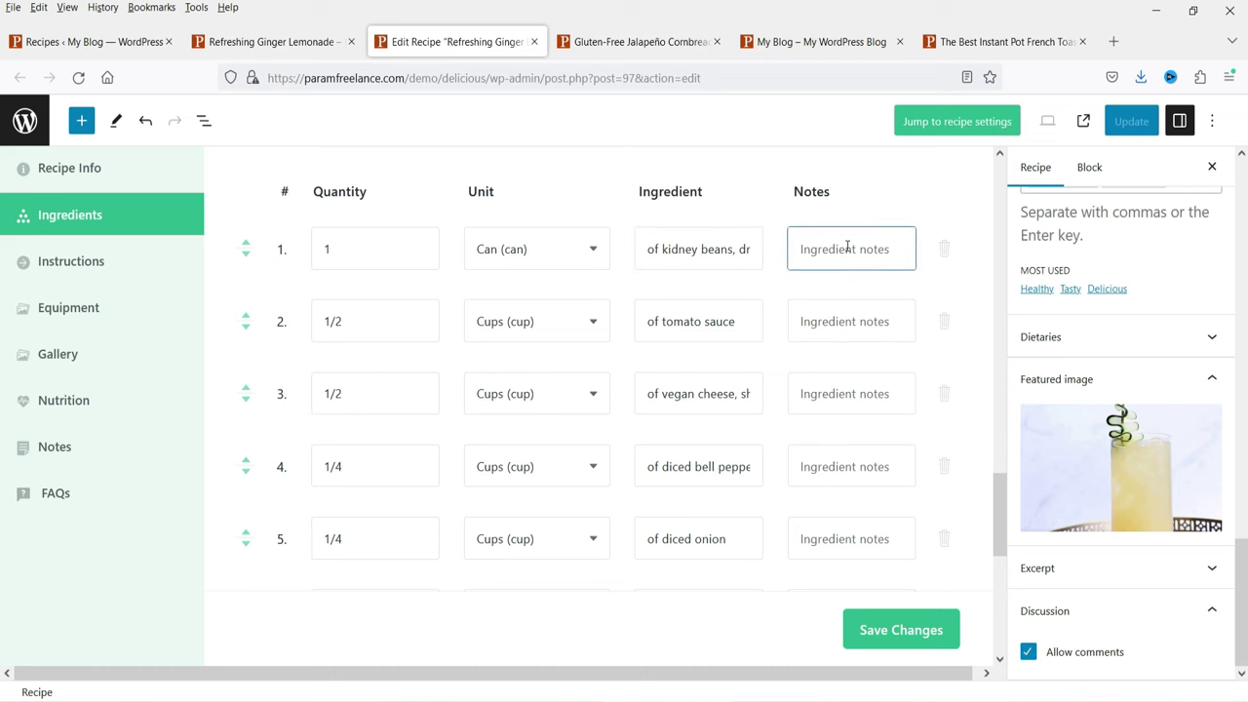
{"action": "left_click", "coordinate": [262, 41]}
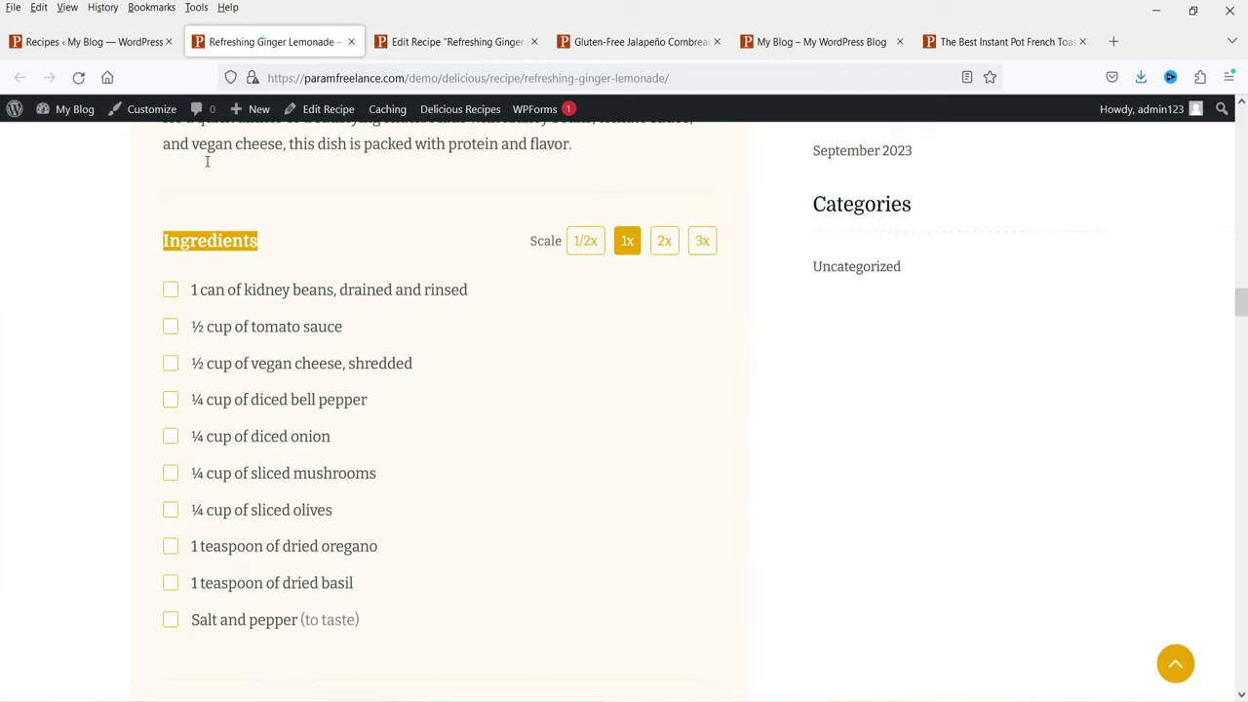
{"action": "left_click_drag", "start_coordinate": [191, 289], "coordinate": [478, 308]}
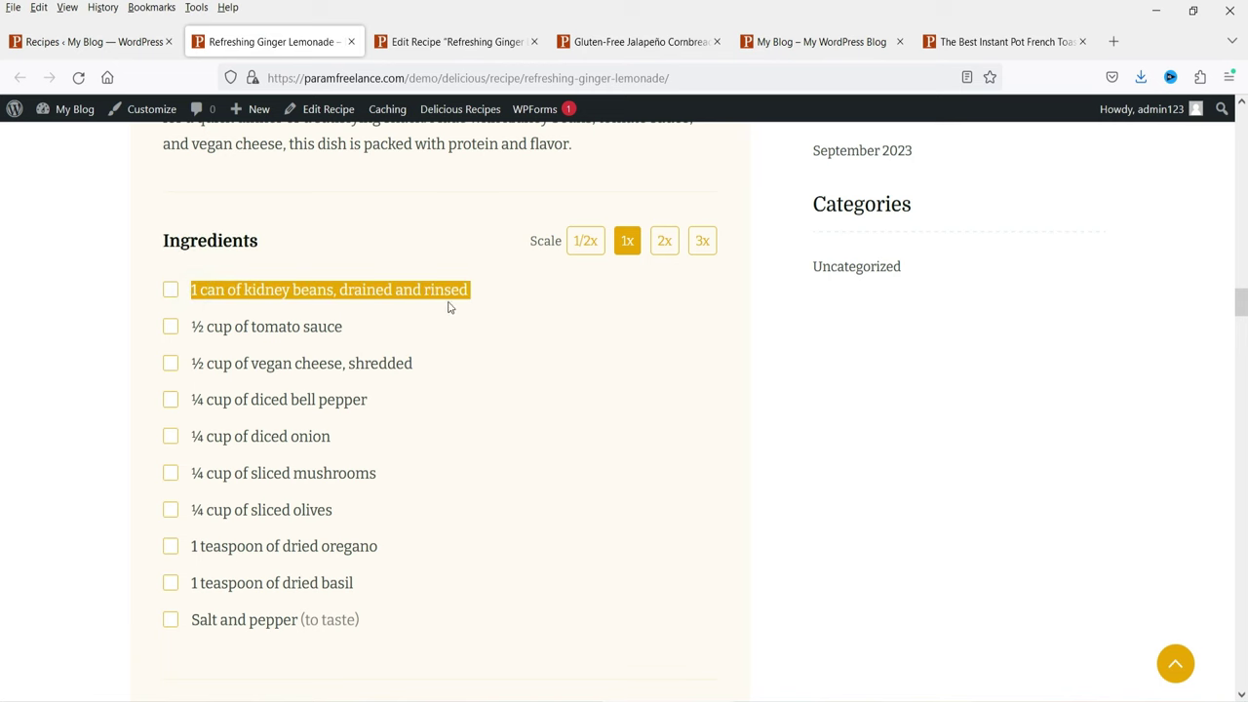
Step: Return to the recipe editor and review the measurement units available for the first ingredient, without choosing a different one
{"action": "left_click", "coordinate": [429, 42]}
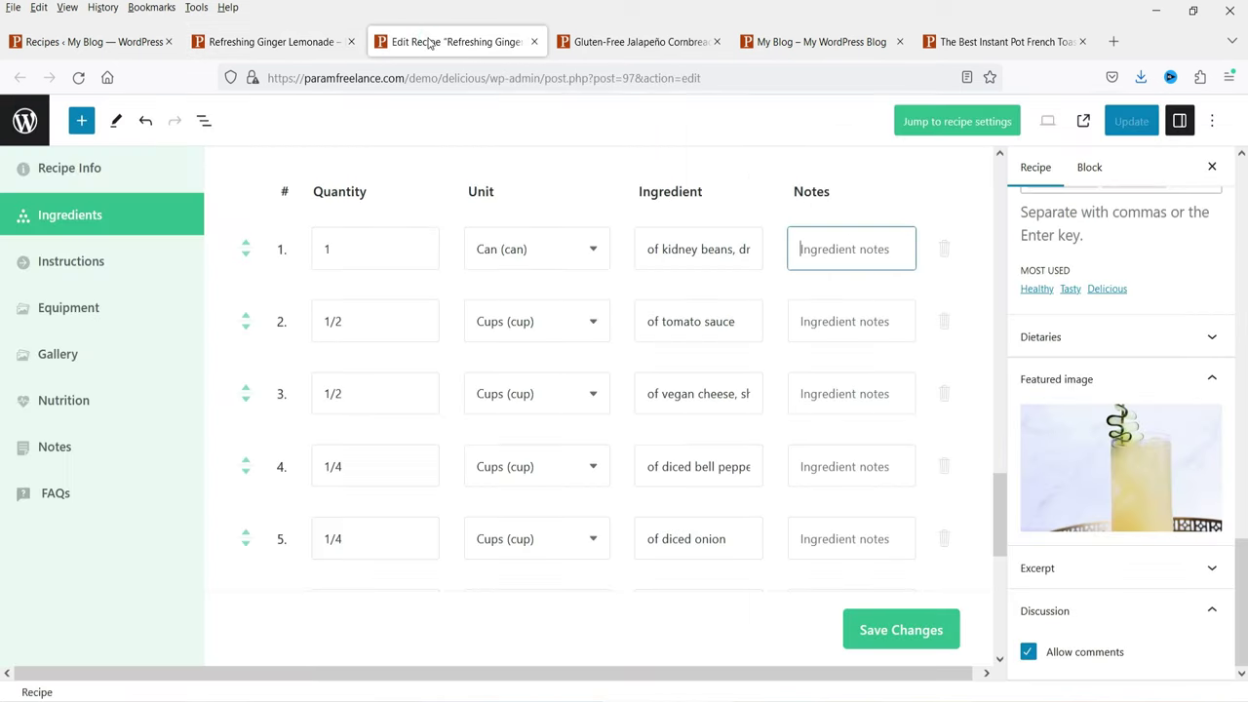
{"action": "left_click", "coordinate": [349, 250]}
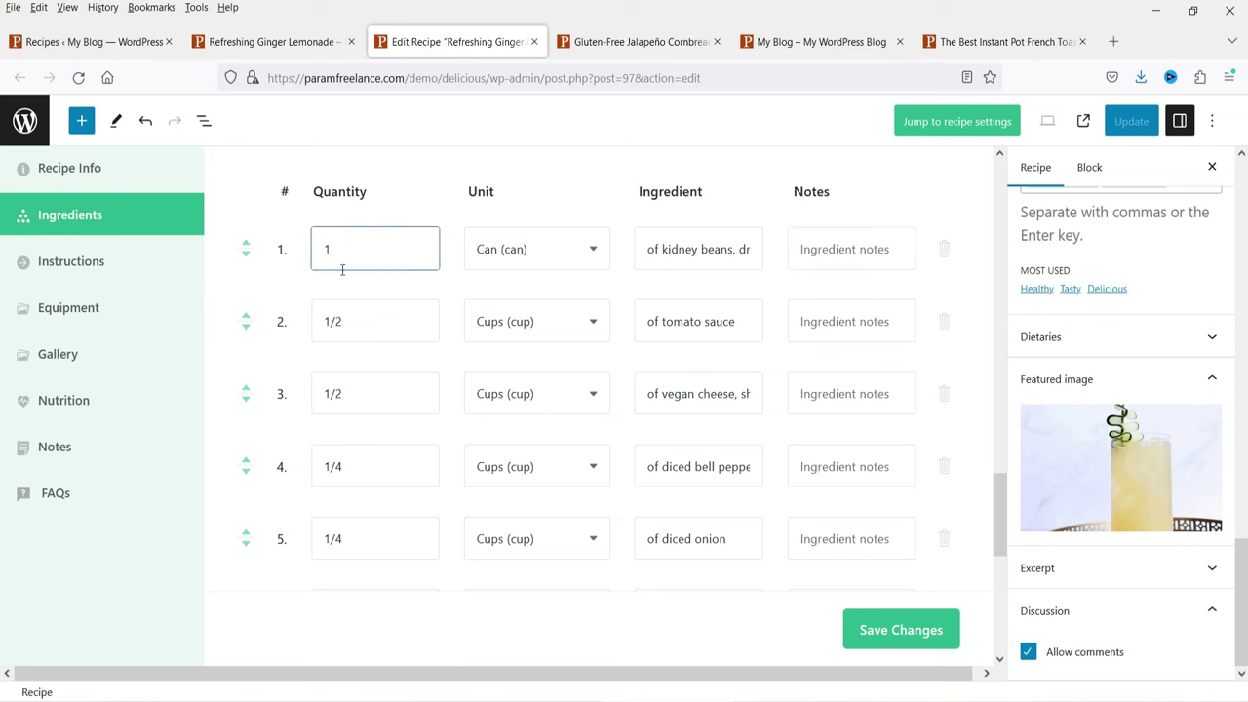
{"action": "left_click", "coordinate": [501, 250]}
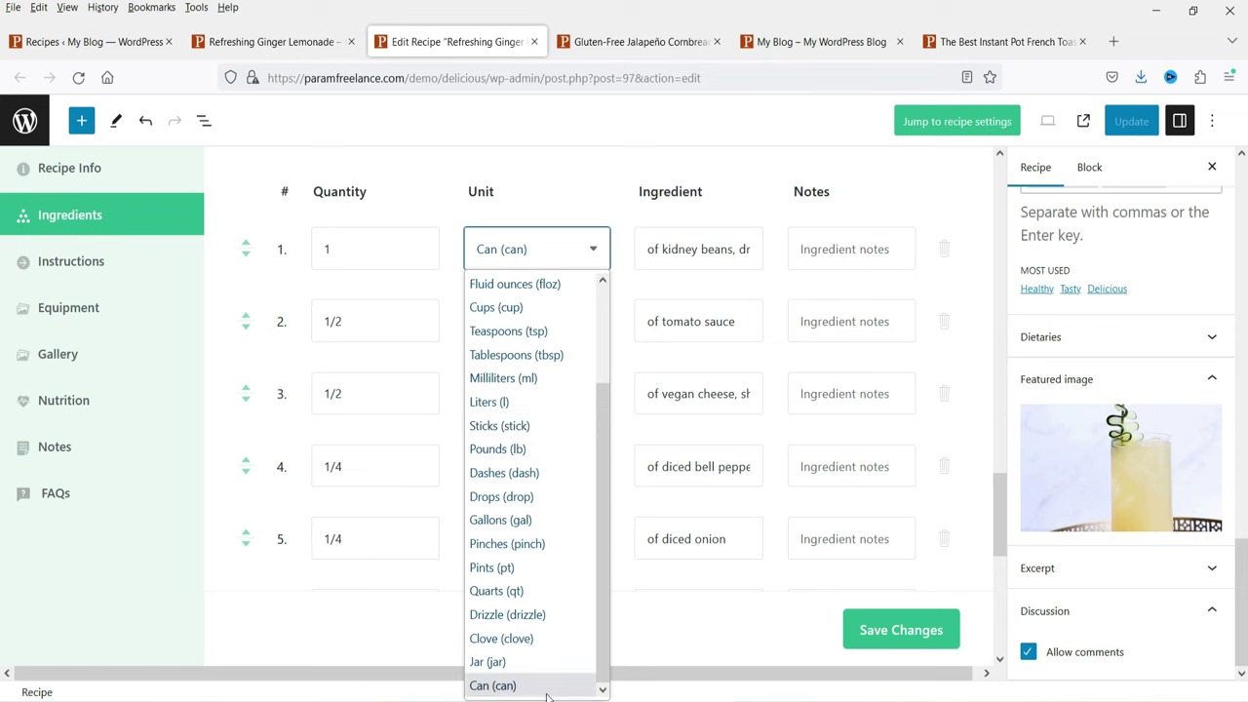
{"action": "scroll", "coordinate": [553, 285], "scroll_direction": "up", "scroll_amount": 2}
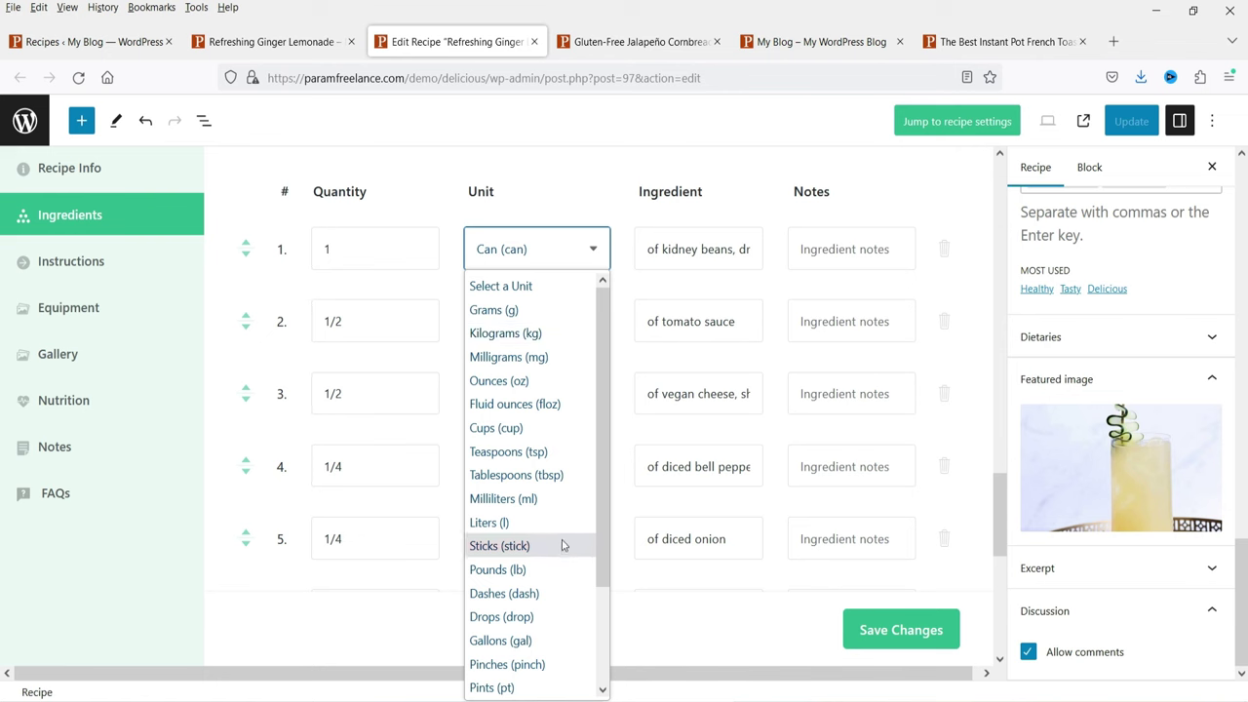
{"action": "scroll", "coordinate": [531, 680], "scroll_direction": "down", "scroll_amount": 1}
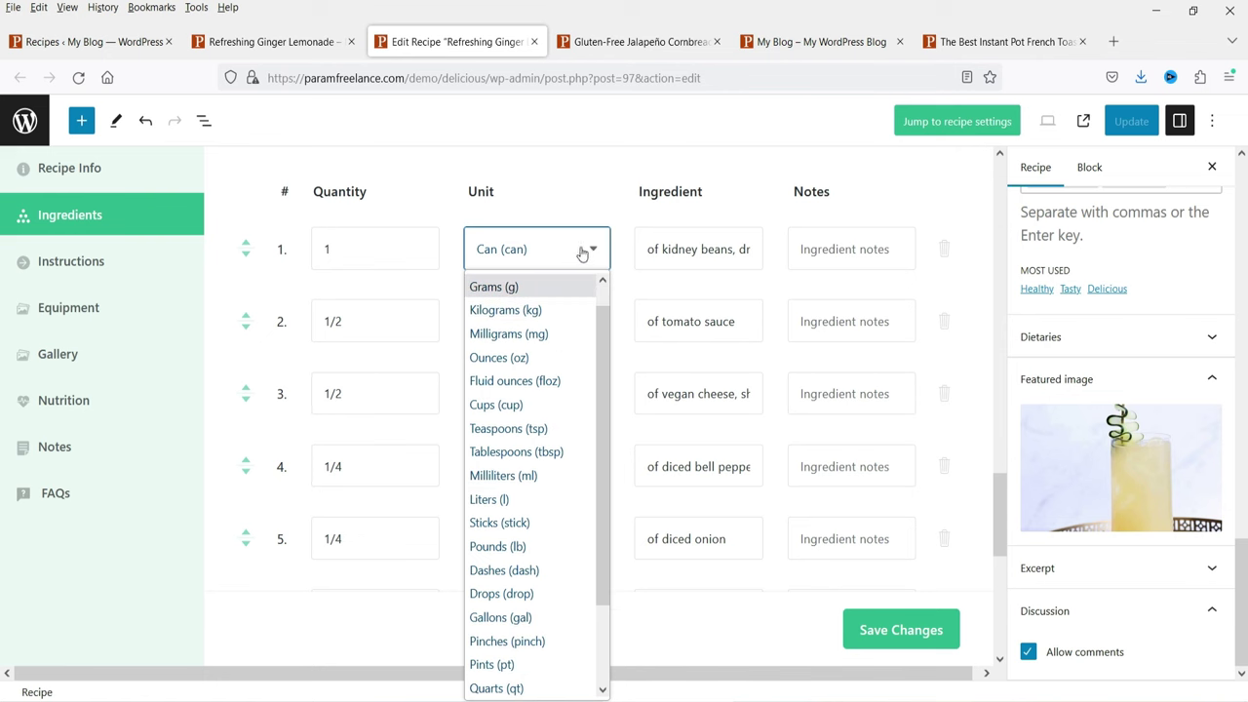
{"action": "left_click", "coordinate": [578, 201]}
Step: Inspect the first ingredient's text in the editor and check off the kidney beans line on the published recipe page
{"action": "triple_click", "coordinate": [653, 253]}
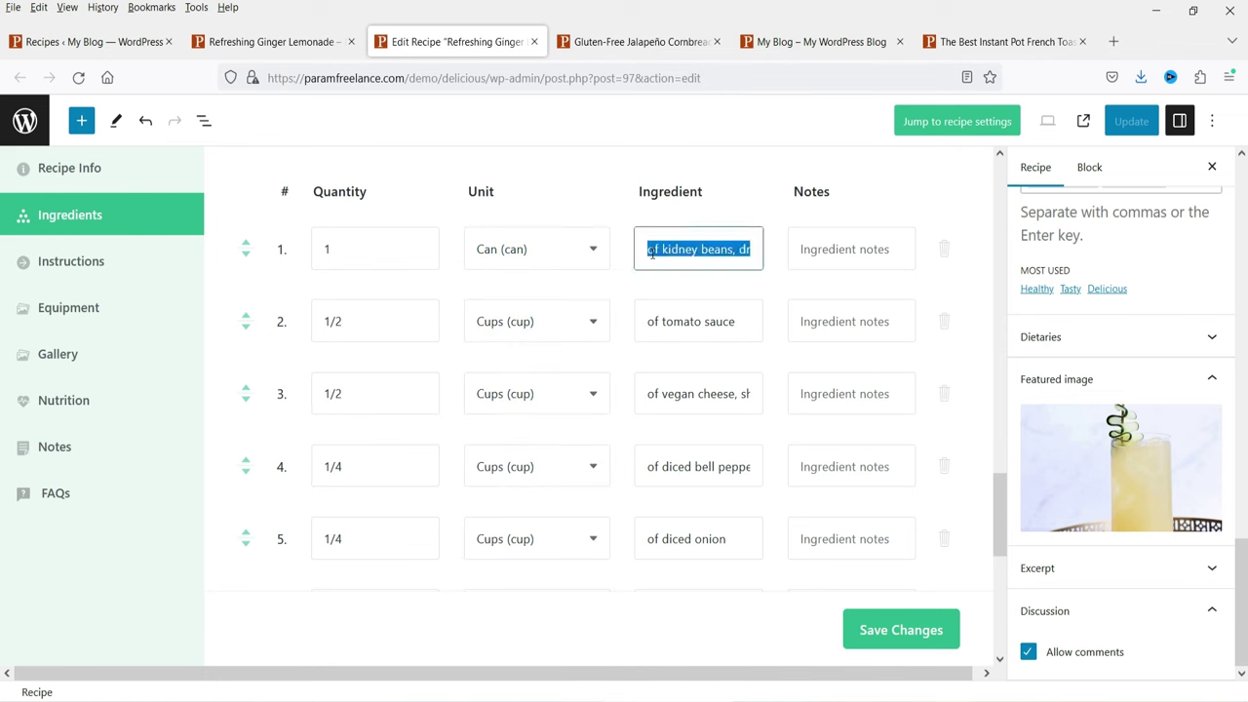
{"action": "left_click_drag", "start_coordinate": [653, 253], "coordinate": [669, 251]}
{"action": "left_click", "coordinate": [263, 42]}
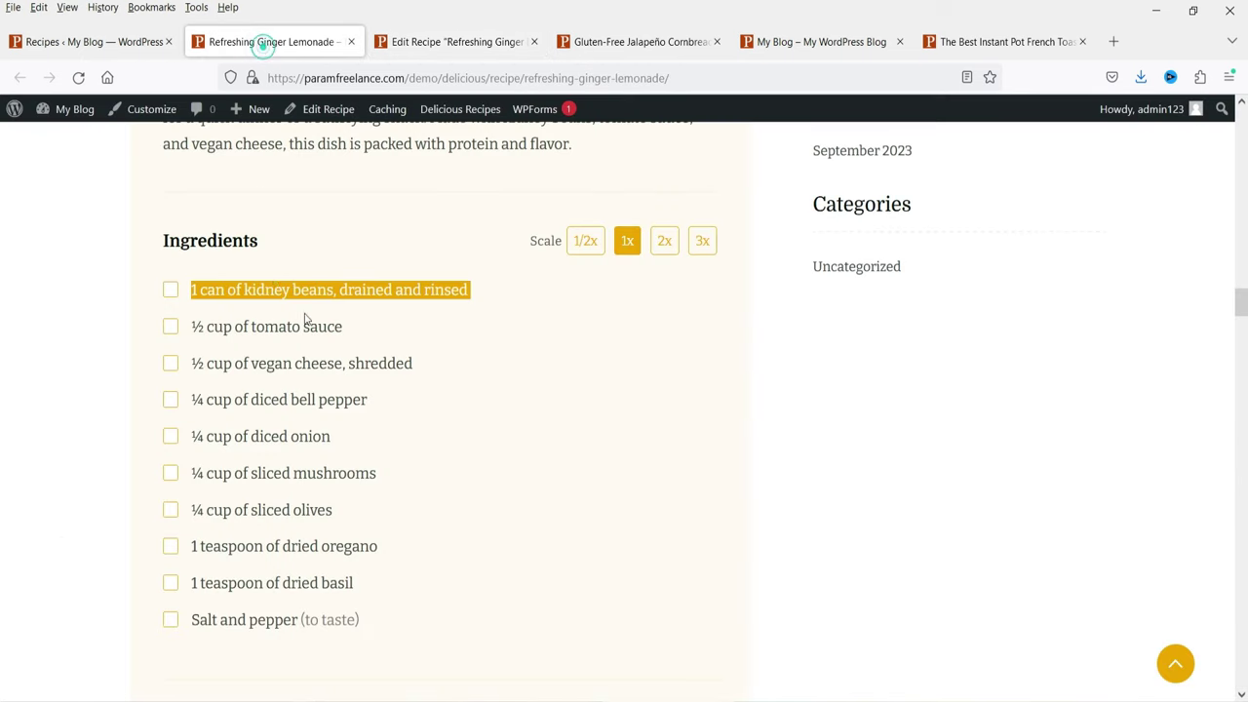
{"action": "left_click", "coordinate": [266, 294]}
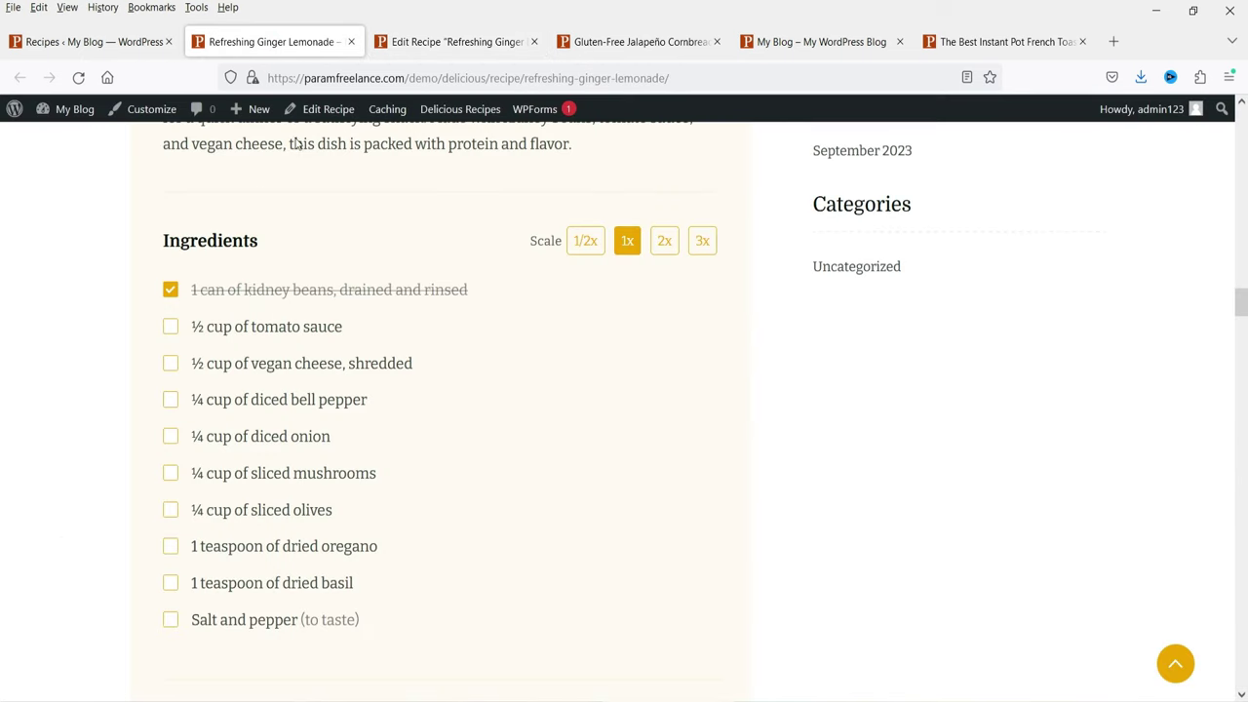
Step: Compare the editor with the published page again and review the remaining ingredient rows down to the add-ingredient option
{"action": "left_click", "coordinate": [449, 42]}
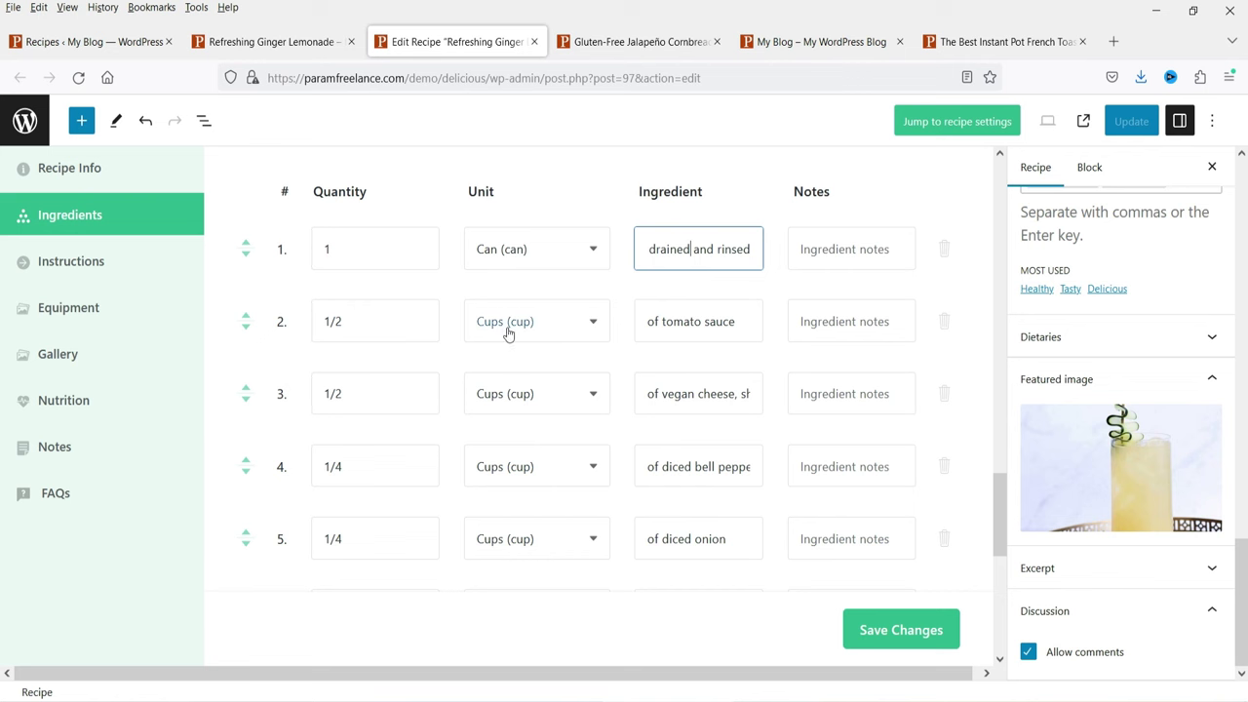
{"action": "left_click", "coordinate": [263, 42]}
{"action": "left_click", "coordinate": [421, 41]}
{"action": "scroll", "coordinate": [585, 326], "scroll_direction": "down", "scroll_amount": 5}
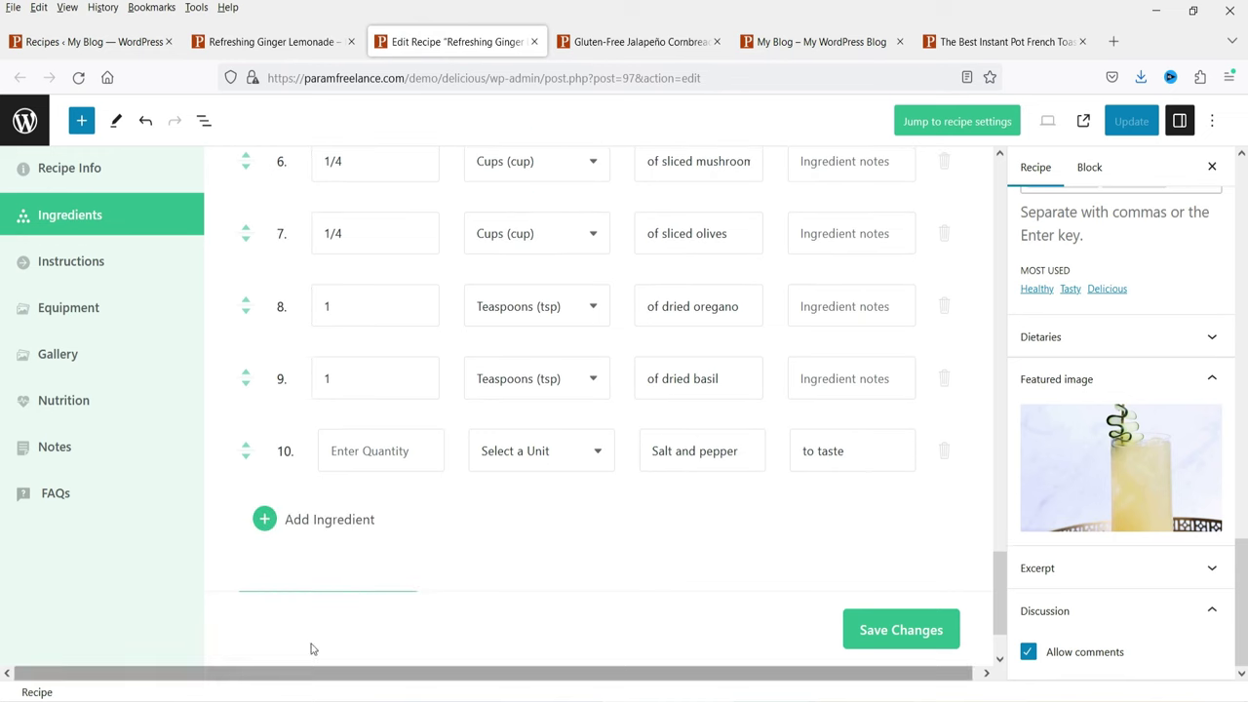
Step: Add an eleventh ingredient with quantity 2 and the name "tomatoes", leaving its unit and notes empty
{"action": "left_click", "coordinate": [334, 520]}
{"action": "scroll", "coordinate": [479, 387], "scroll_direction": "down", "scroll_amount": 2}
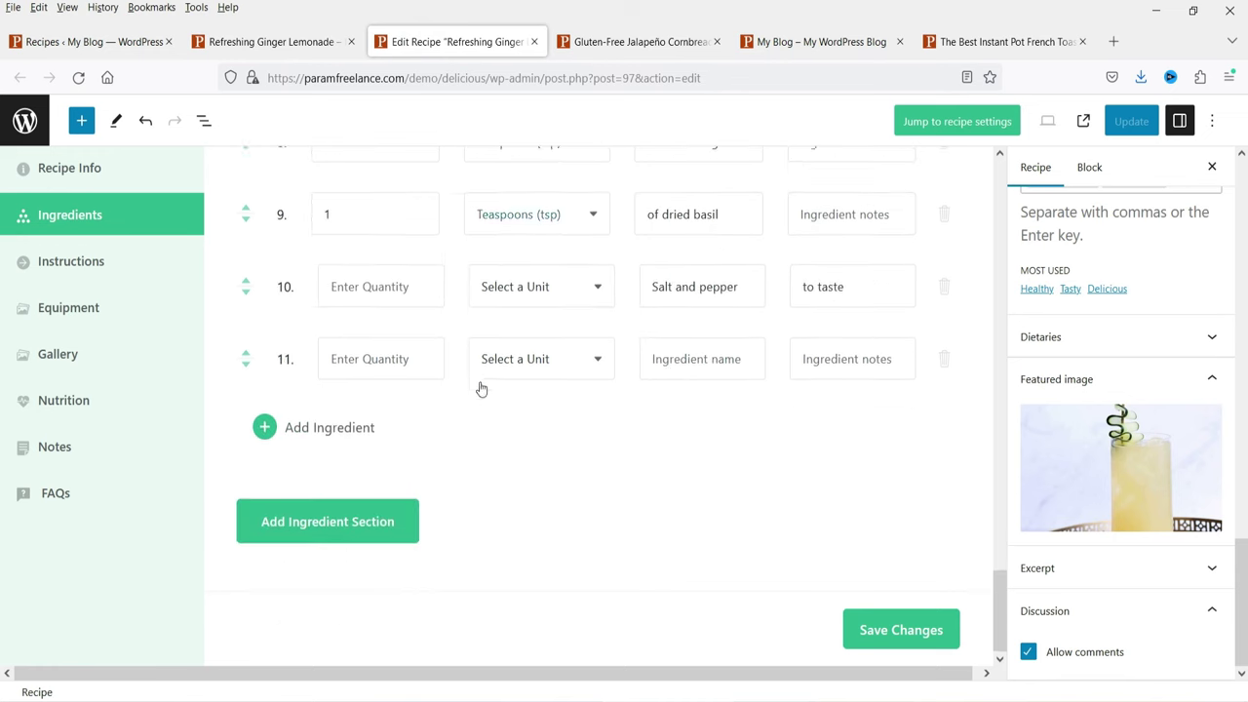
{"action": "left_click", "coordinate": [385, 357]}
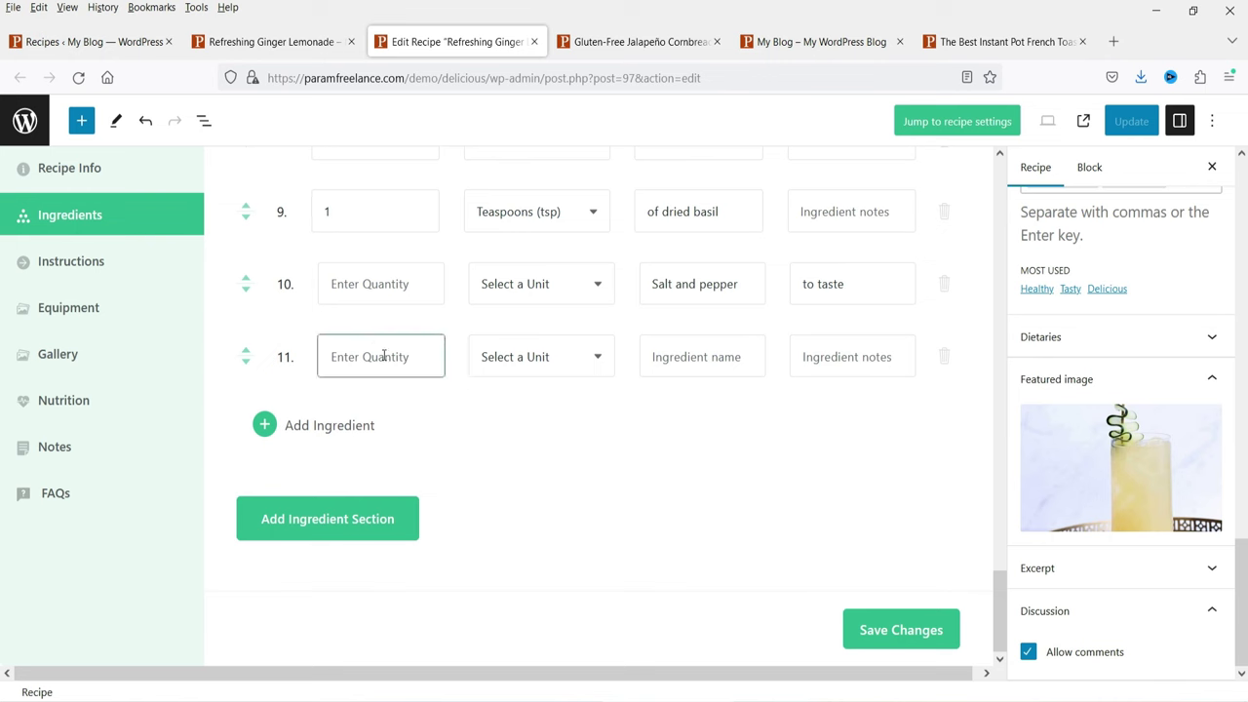
{"action": "type", "text": "2"}
{"action": "left_click", "coordinate": [689, 356]}
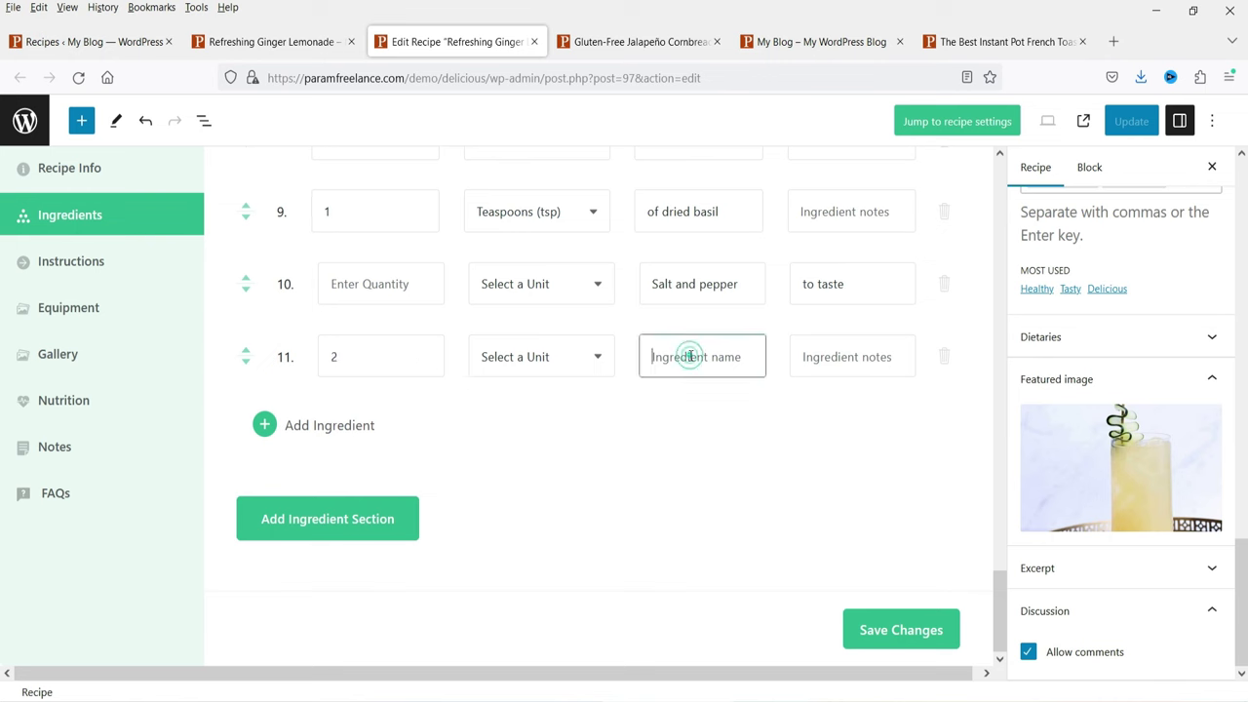
{"action": "type", "text": "tomatoes"}
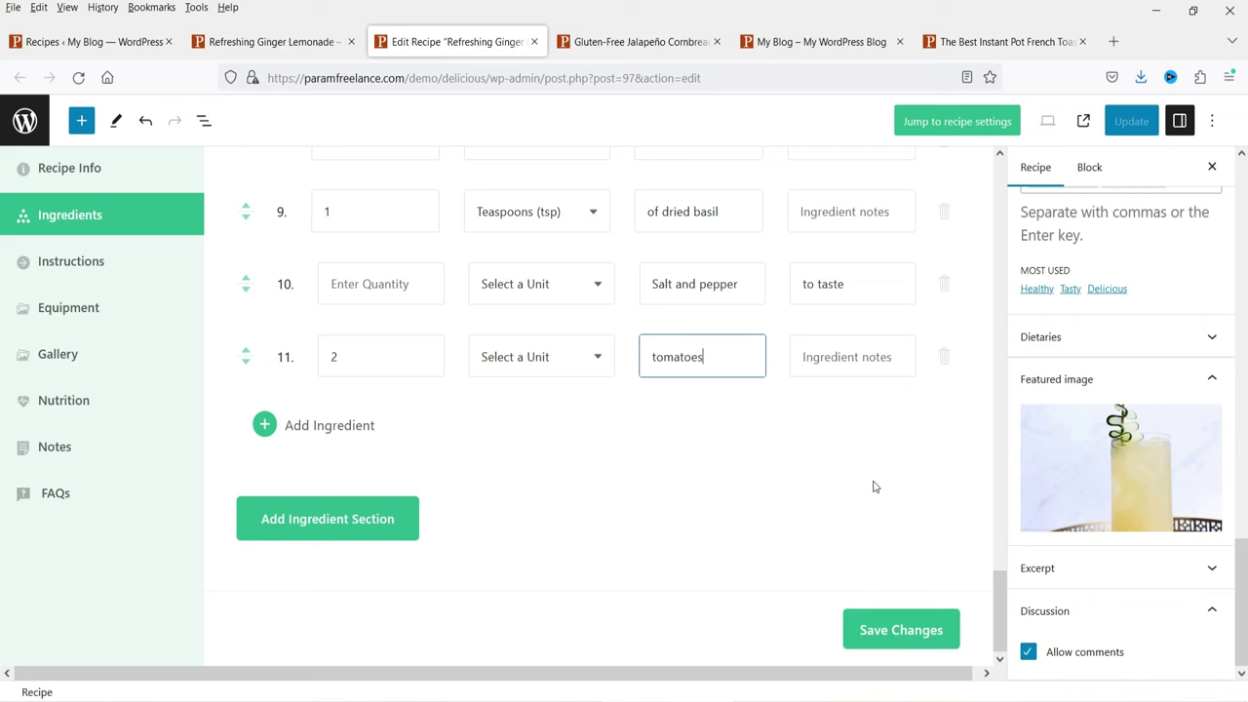
Step: Open the recipe's Instructions settings and examine the Instructions heading and first steps on the published recipe page
{"action": "left_click", "coordinate": [94, 267]}
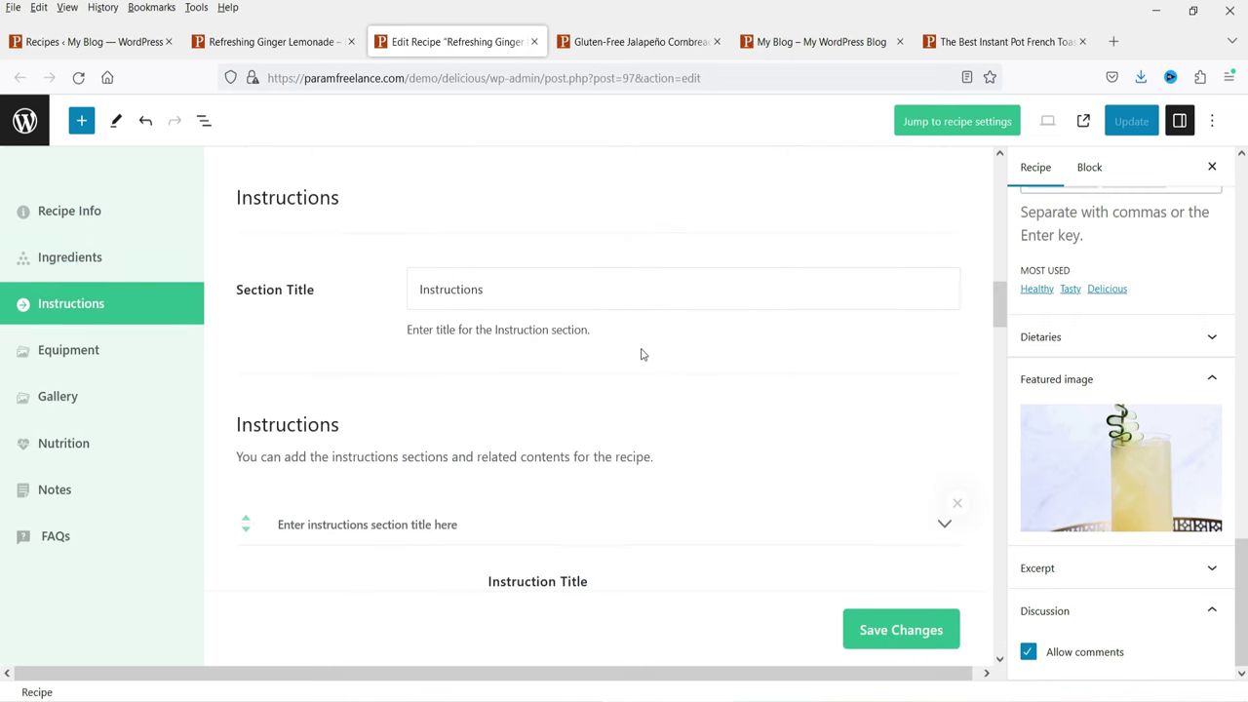
{"action": "left_click", "coordinate": [263, 41]}
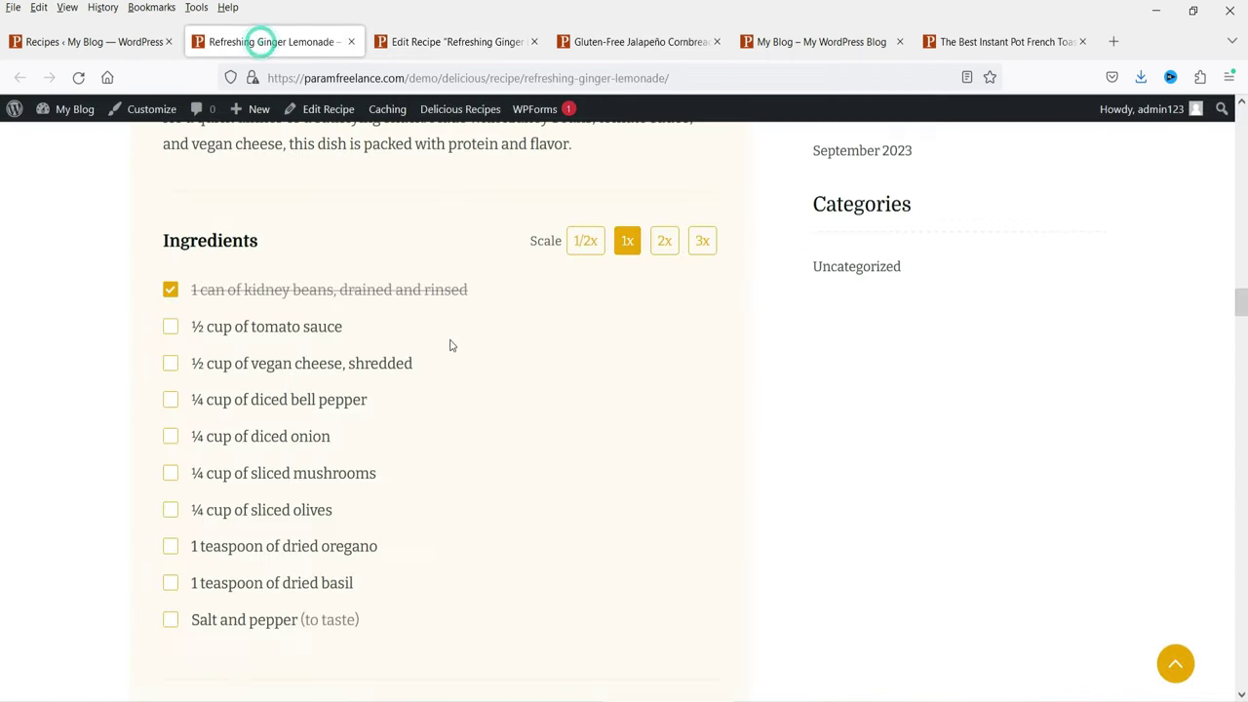
{"action": "scroll", "coordinate": [452, 346], "scroll_direction": "down", "scroll_amount": 3}
{"action": "scroll", "coordinate": [336, 304], "scroll_direction": "down", "scroll_amount": 2}
{"action": "triple_click", "coordinate": [292, 189]}
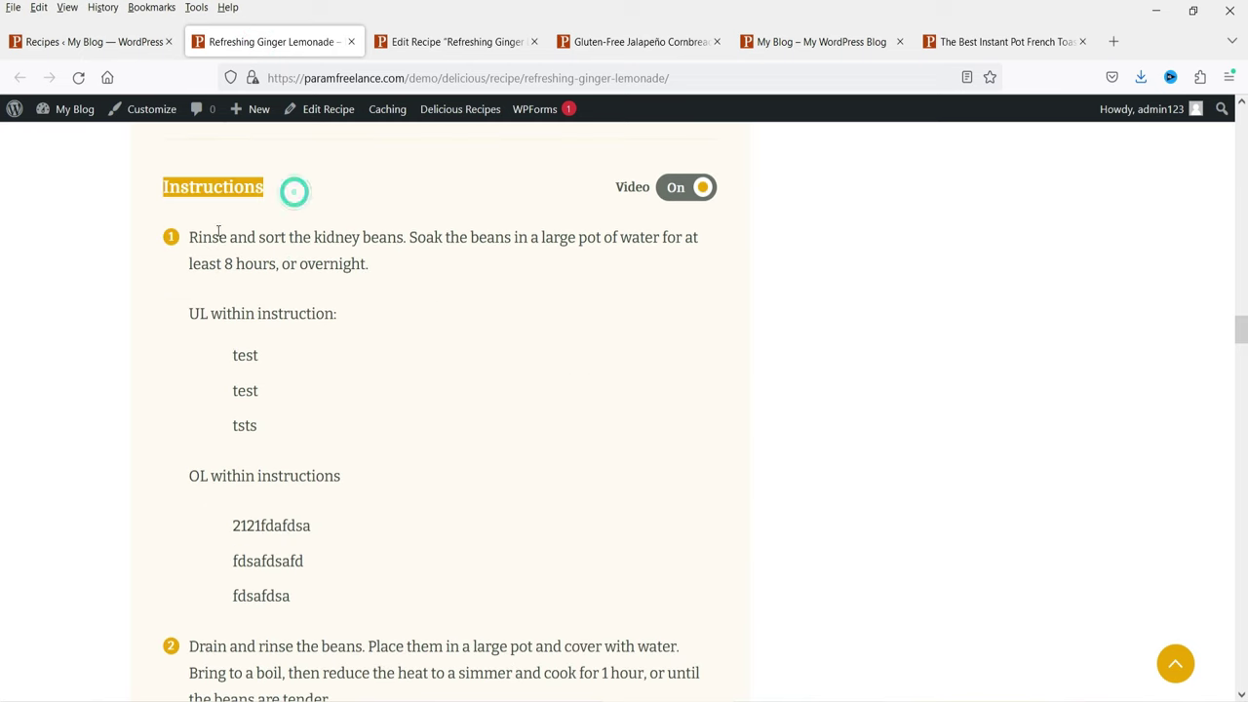
{"action": "left_click_drag", "start_coordinate": [185, 237], "coordinate": [438, 309]}
{"action": "left_click", "coordinate": [438, 302]}
{"action": "scroll", "coordinate": [350, 322], "scroll_direction": "down", "scroll_amount": 4}
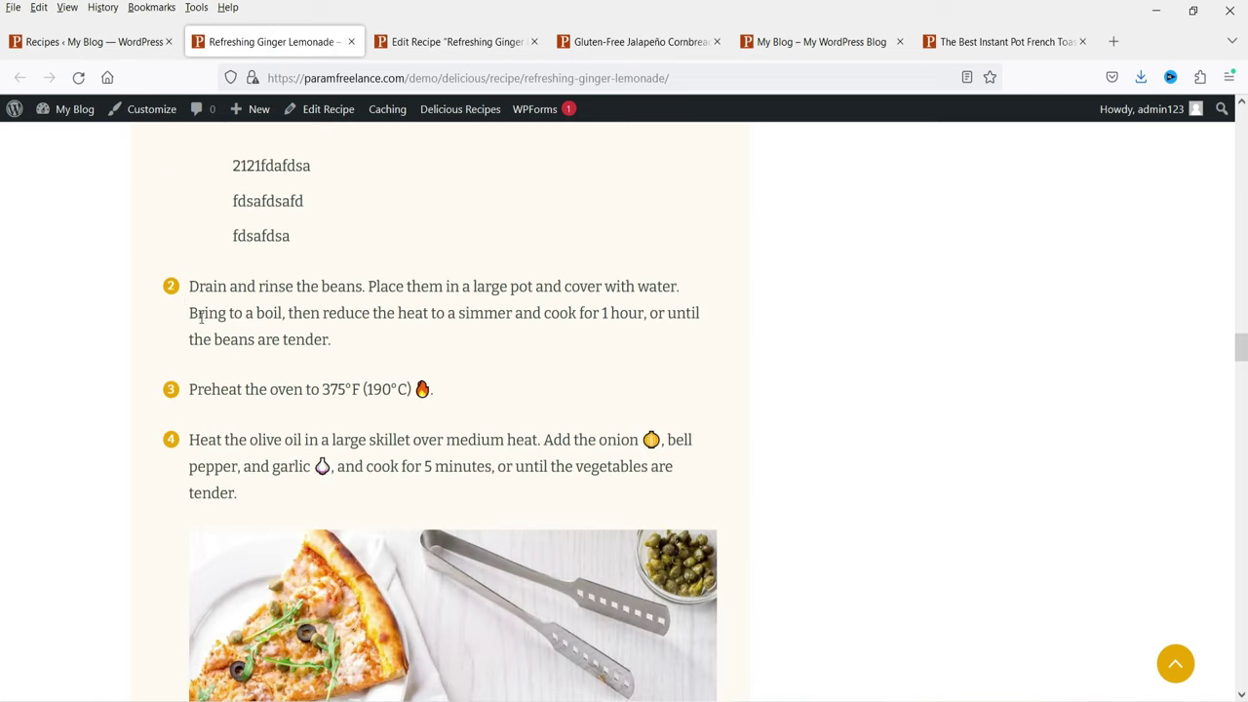
Step: Inspect the first instruction's title field and rich text in the recipe editor, including its bulleted and numbered lists
{"action": "left_click", "coordinate": [449, 48]}
{"action": "scroll", "coordinate": [475, 330], "scroll_direction": "down", "scroll_amount": 3}
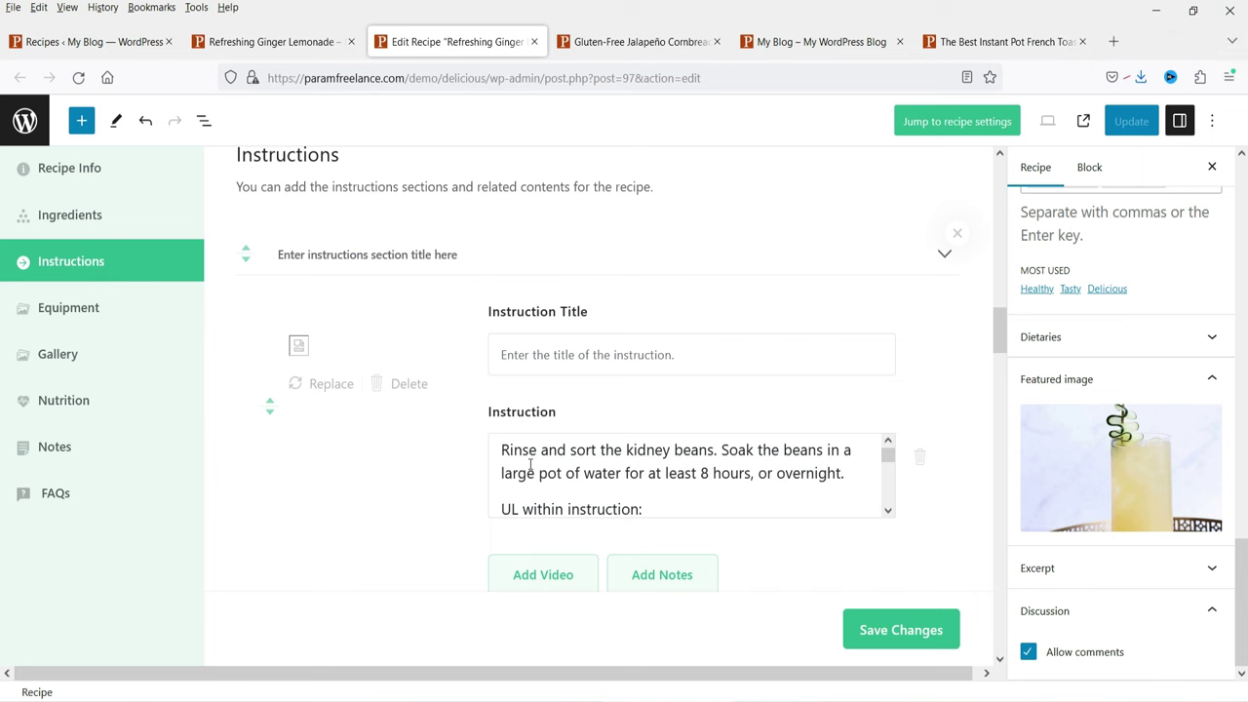
{"action": "left_click", "coordinate": [534, 364]}
{"action": "key", "text": "ctrl+Page_Up"}
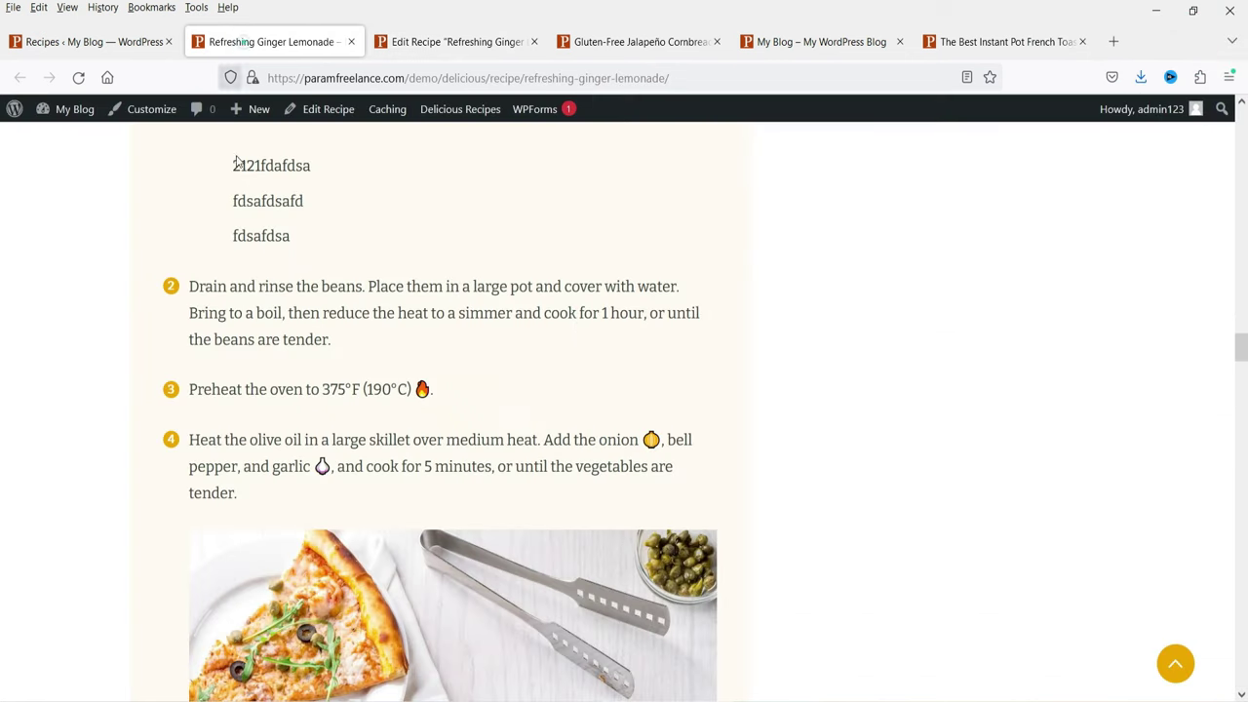
{"action": "key", "text": "ctrl+Page_Down"}
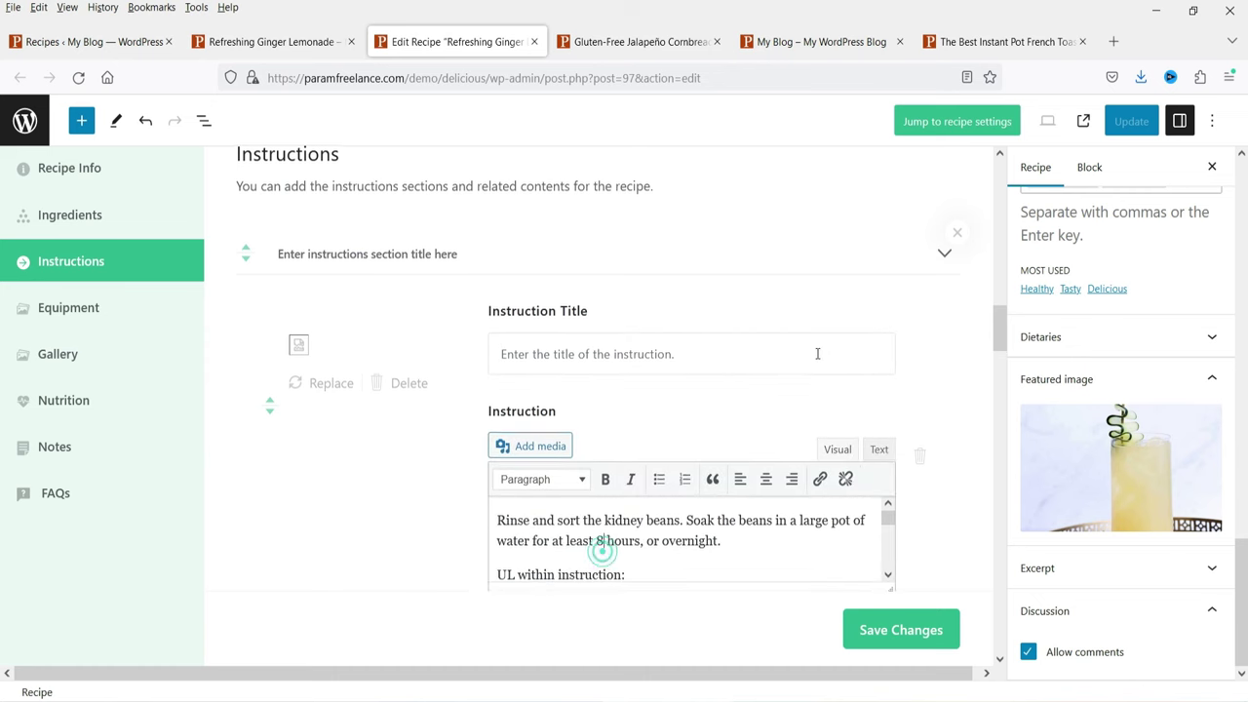
{"action": "scroll", "coordinate": [601, 461], "scroll_direction": "down", "scroll_amount": 2}
{"action": "left_click_drag", "start_coordinate": [498, 430], "coordinate": [629, 488]}
{"action": "scroll", "coordinate": [726, 463], "scroll_direction": "down", "scroll_amount": 3}
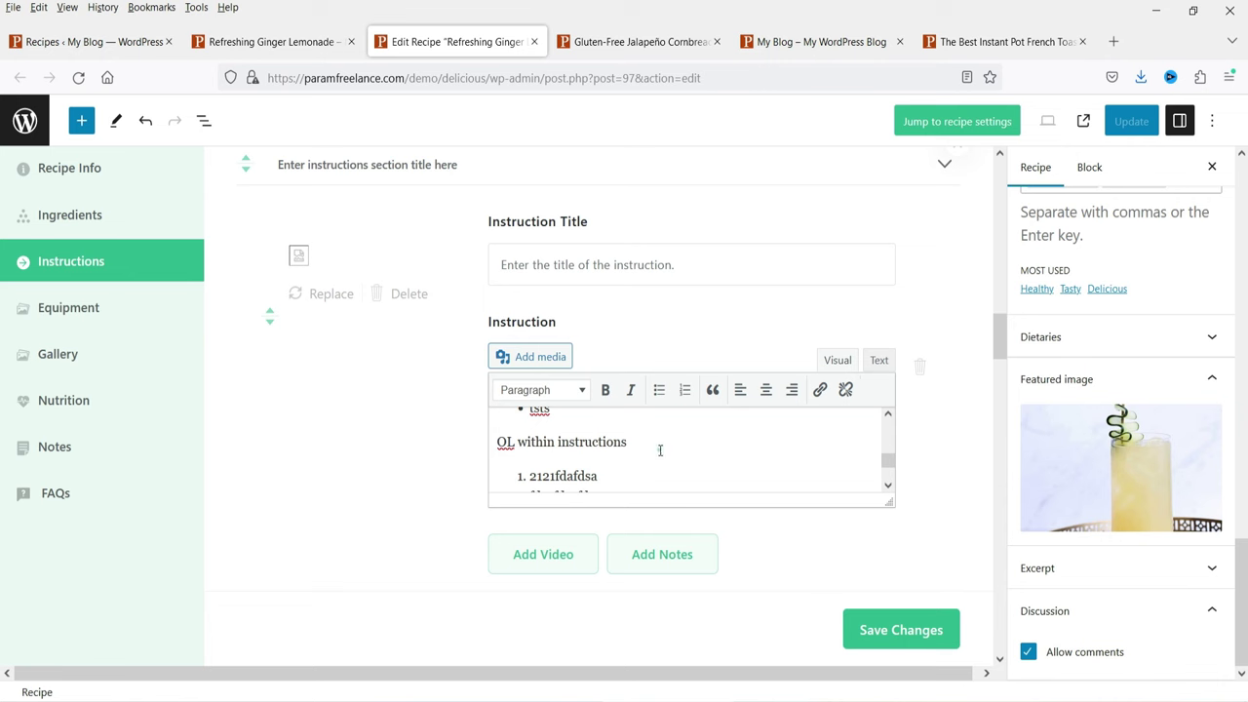
{"action": "scroll", "coordinate": [660, 450], "scroll_direction": "down", "scroll_amount": 1}
Step: Compare the lists in the first instruction on the published page with the same instruction's text in the editor
{"action": "left_click", "coordinate": [270, 41]}
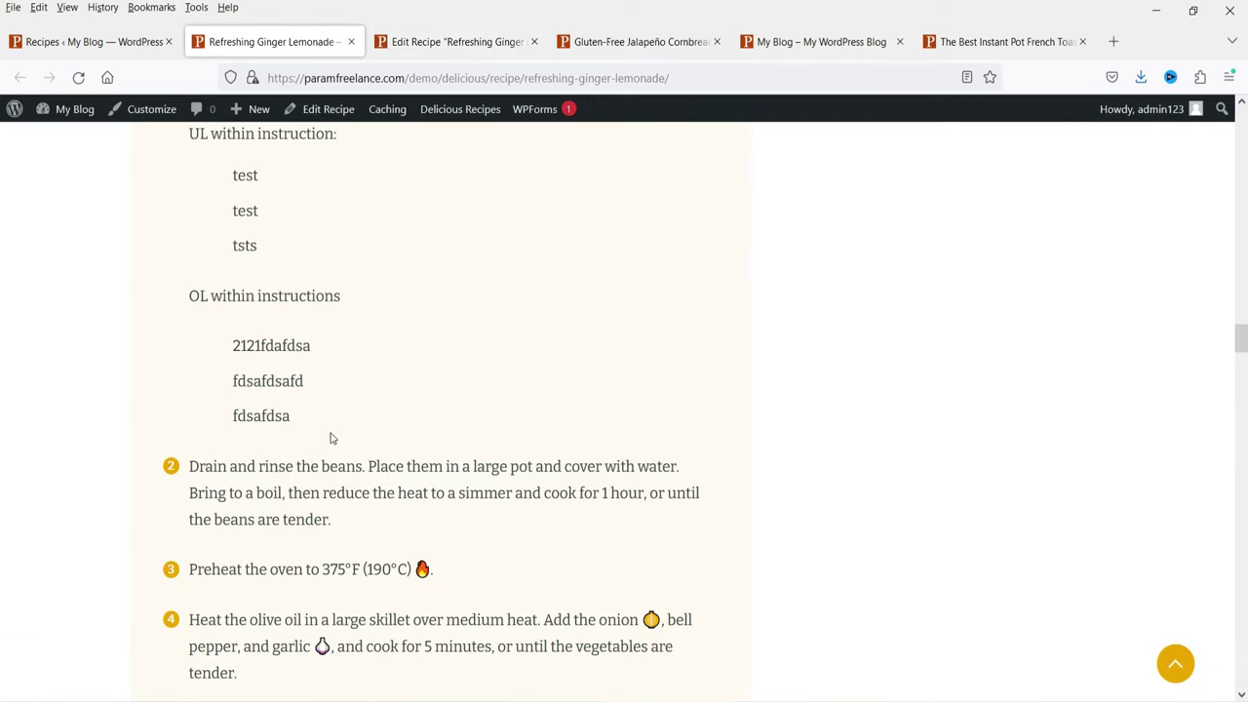
{"action": "left_click_drag", "start_coordinate": [330, 439], "coordinate": [172, 268]}
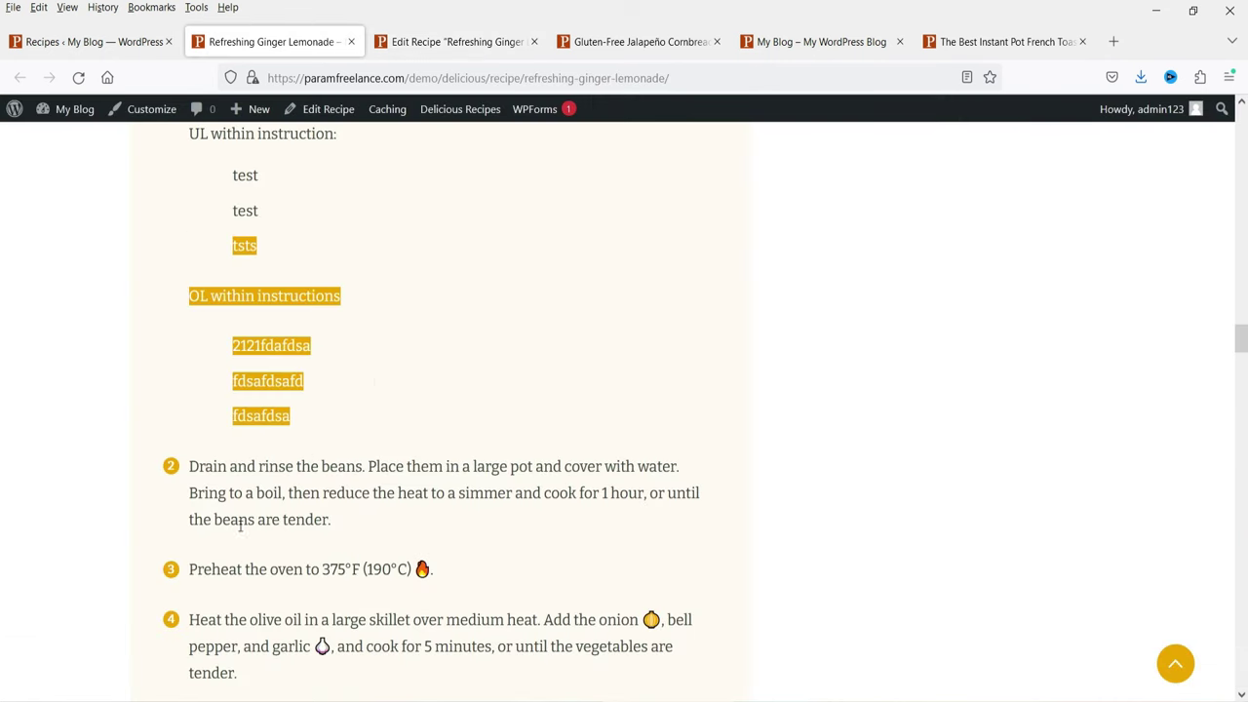
{"action": "left_click", "coordinate": [453, 41]}
{"action": "scroll", "coordinate": [672, 438], "scroll_direction": "up", "scroll_amount": 2}
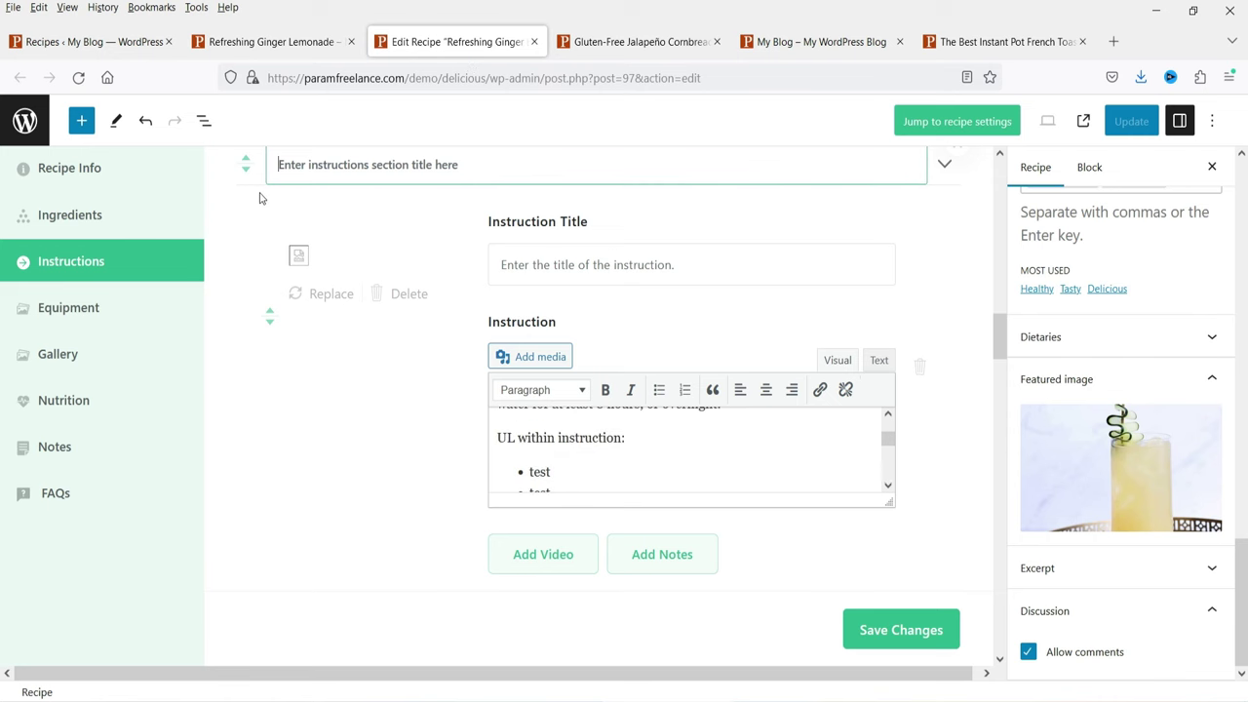
Step: Open the second and third instructions' text for editing and review their title, image, video and notes options
{"action": "scroll", "coordinate": [367, 335], "scroll_direction": "down", "scroll_amount": 2}
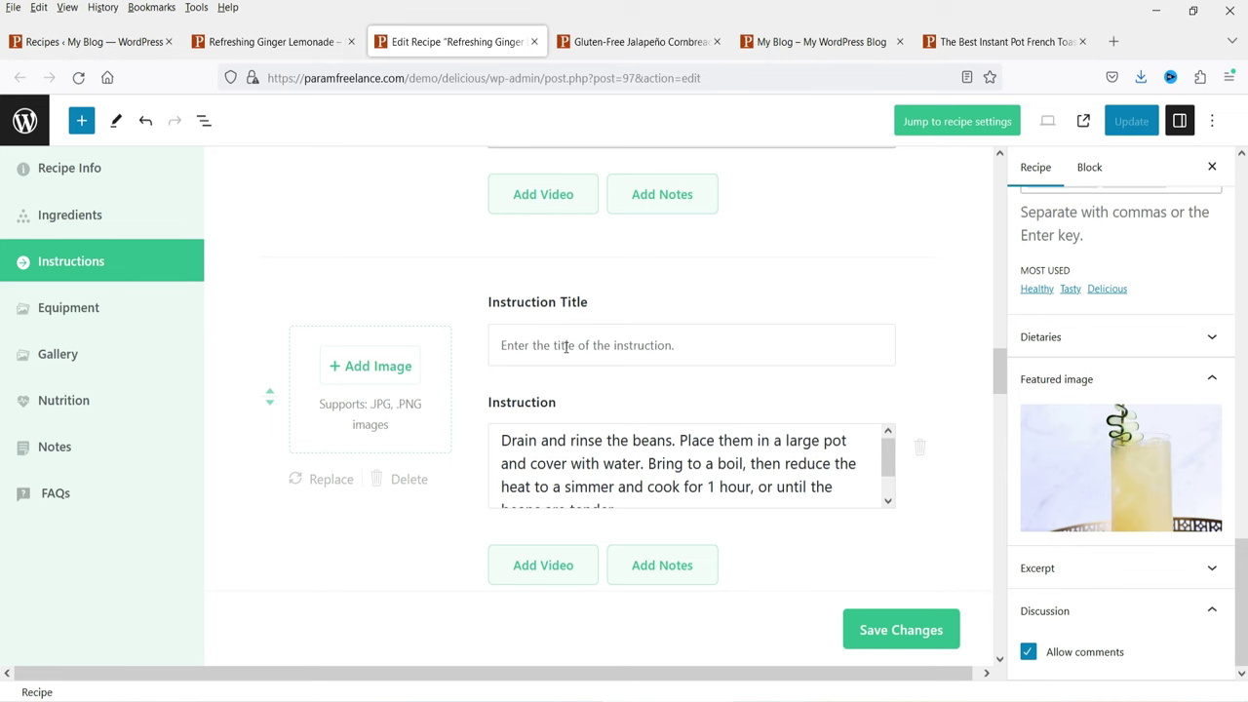
{"action": "left_click", "coordinate": [563, 478]}
{"action": "left_click", "coordinate": [557, 479]}
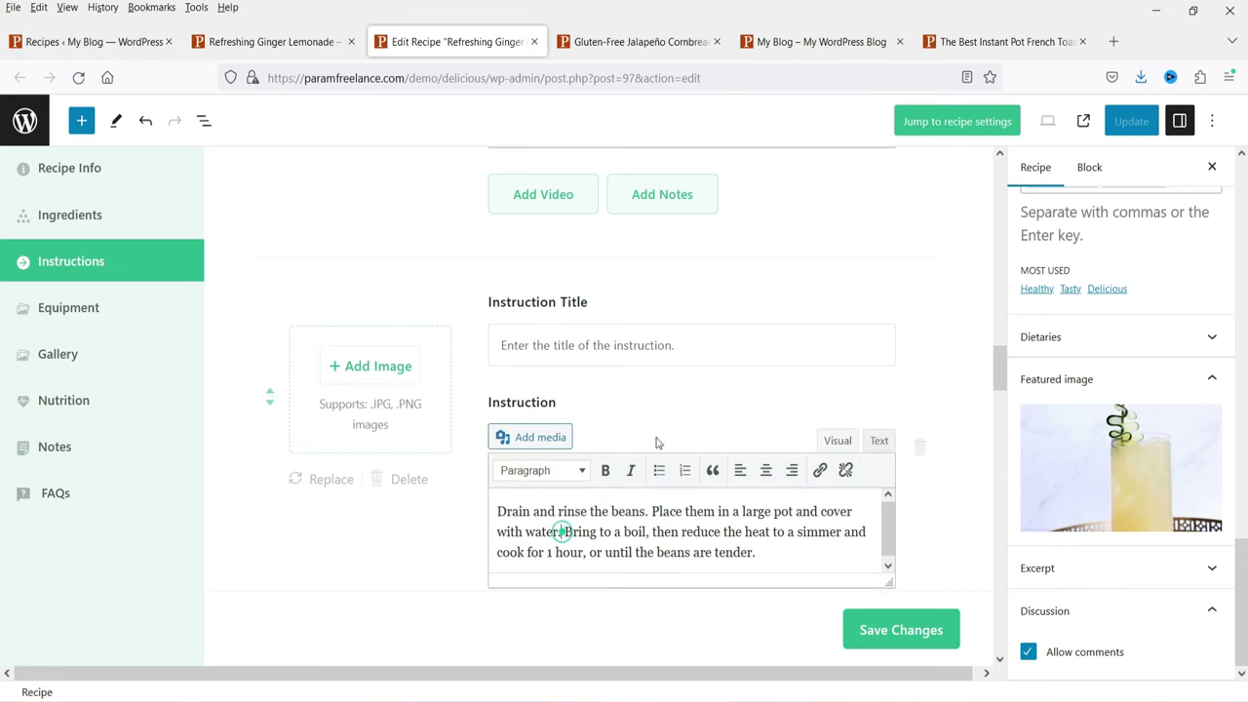
{"action": "scroll", "coordinate": [673, 430], "scroll_direction": "down", "scroll_amount": 2}
{"action": "scroll", "coordinate": [541, 361], "scroll_direction": "up", "scroll_amount": 2}
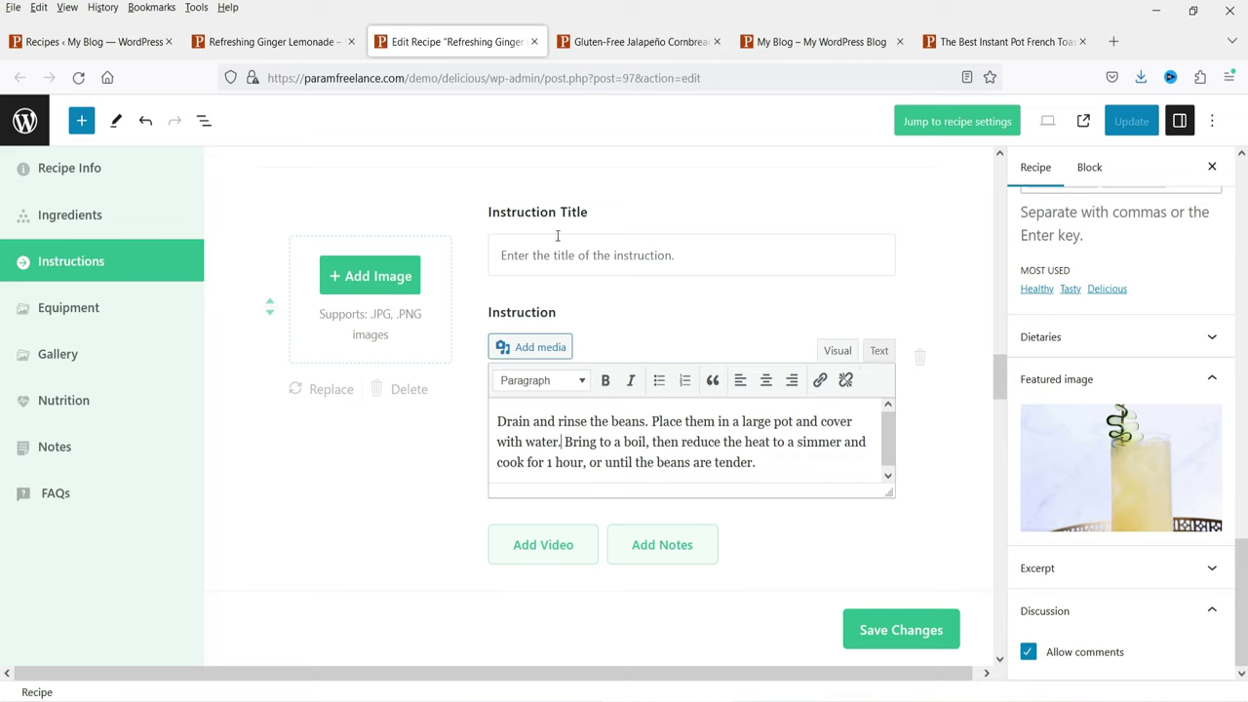
{"action": "scroll", "coordinate": [673, 277], "scroll_direction": "down", "scroll_amount": 3}
{"action": "scroll", "coordinate": [586, 390], "scroll_direction": "down", "scroll_amount": 1}
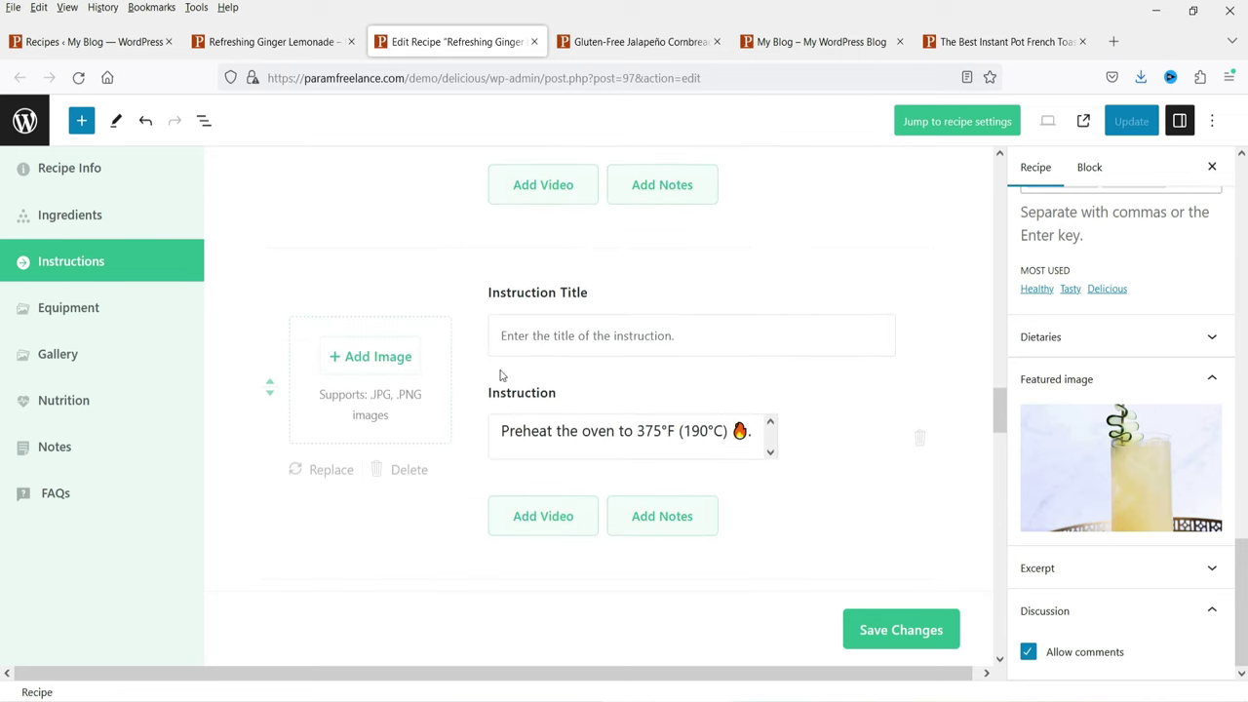
{"action": "scroll", "coordinate": [527, 395], "scroll_direction": "down", "scroll_amount": 1}
{"action": "left_click", "coordinate": [532, 339]}
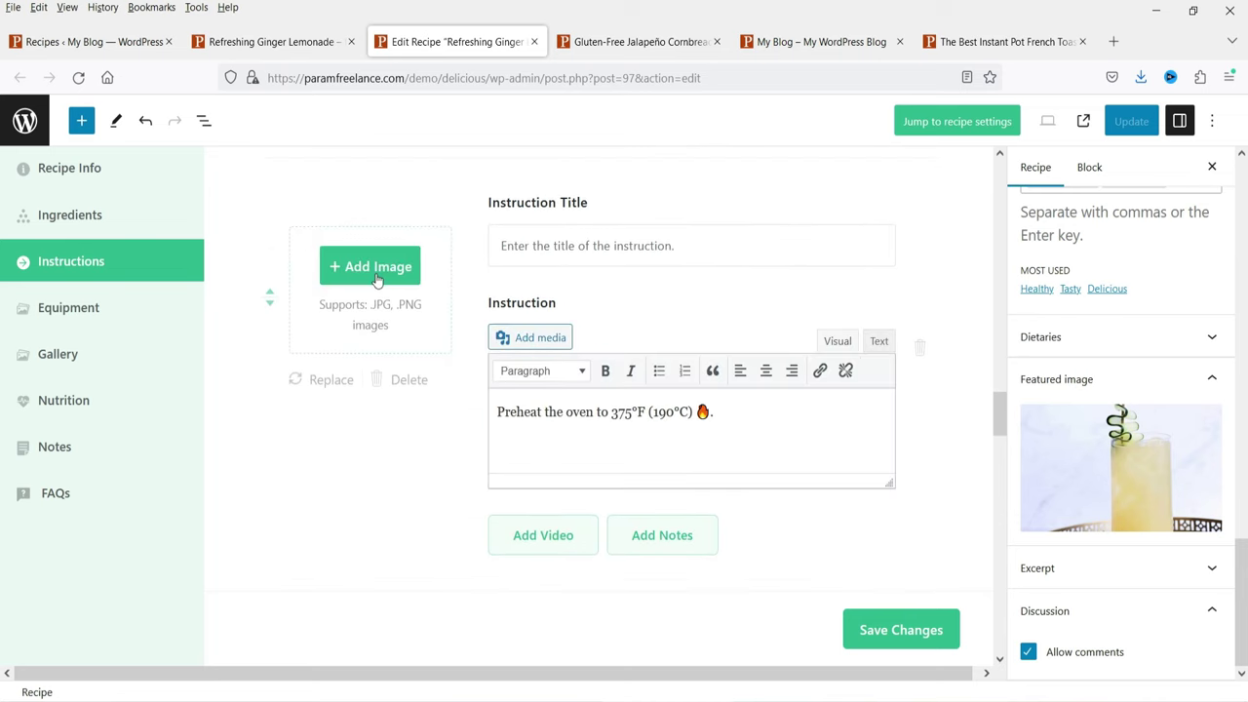
Step: Compare the fourth instruction's text and image on the published page with its entry in the editor
{"action": "left_click", "coordinate": [247, 43]}
{"action": "scroll", "coordinate": [341, 482], "scroll_direction": "down", "scroll_amount": 5}
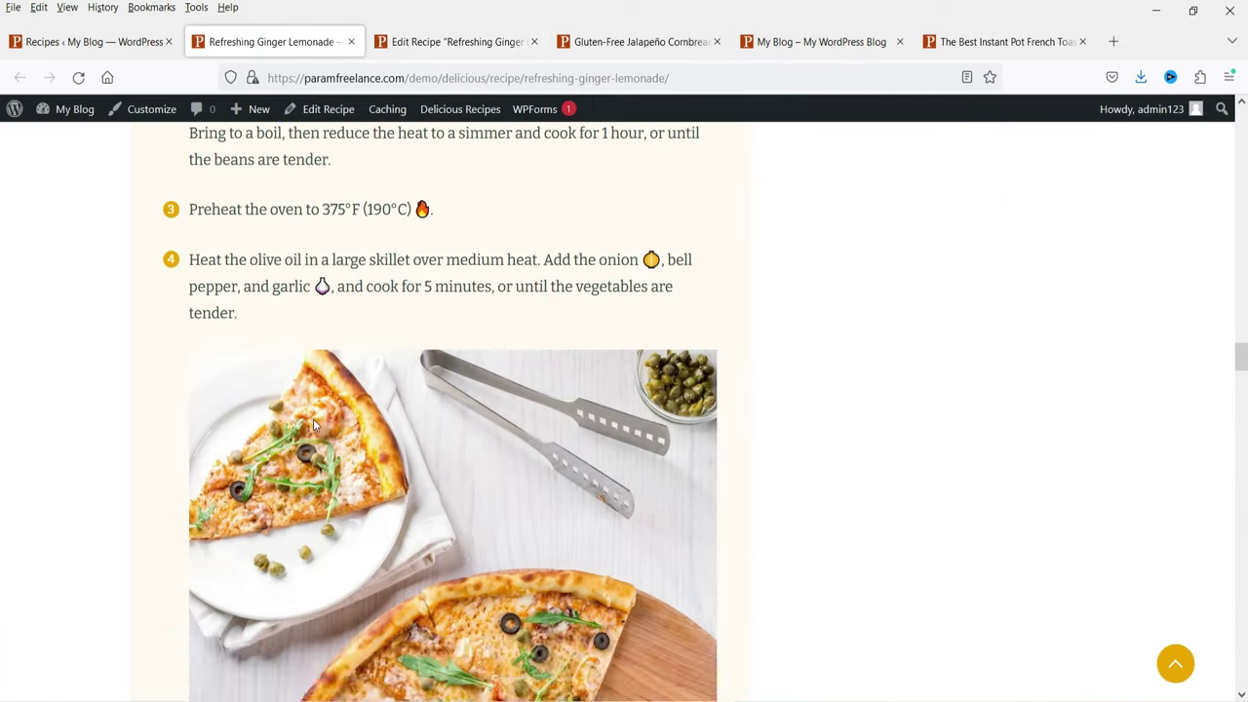
{"action": "key", "text": "ctrl+Tab"}
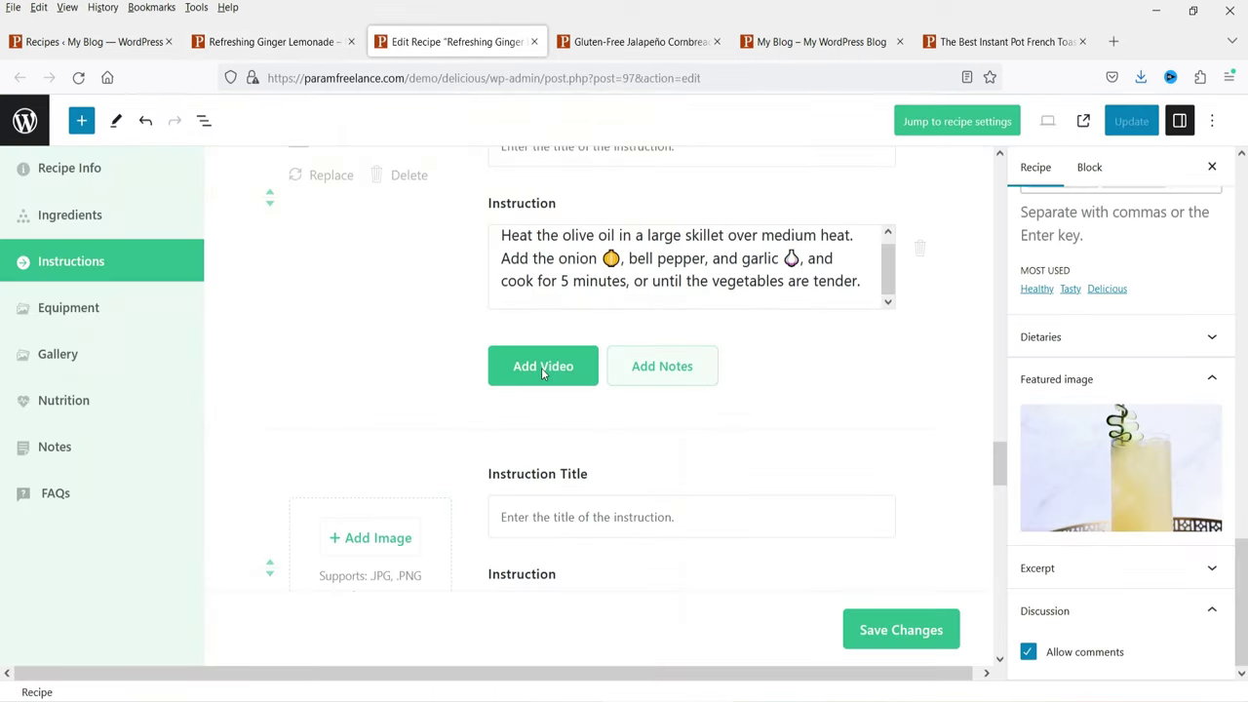
{"action": "scroll", "coordinate": [404, 292], "scroll_direction": "up", "scroll_amount": 2}
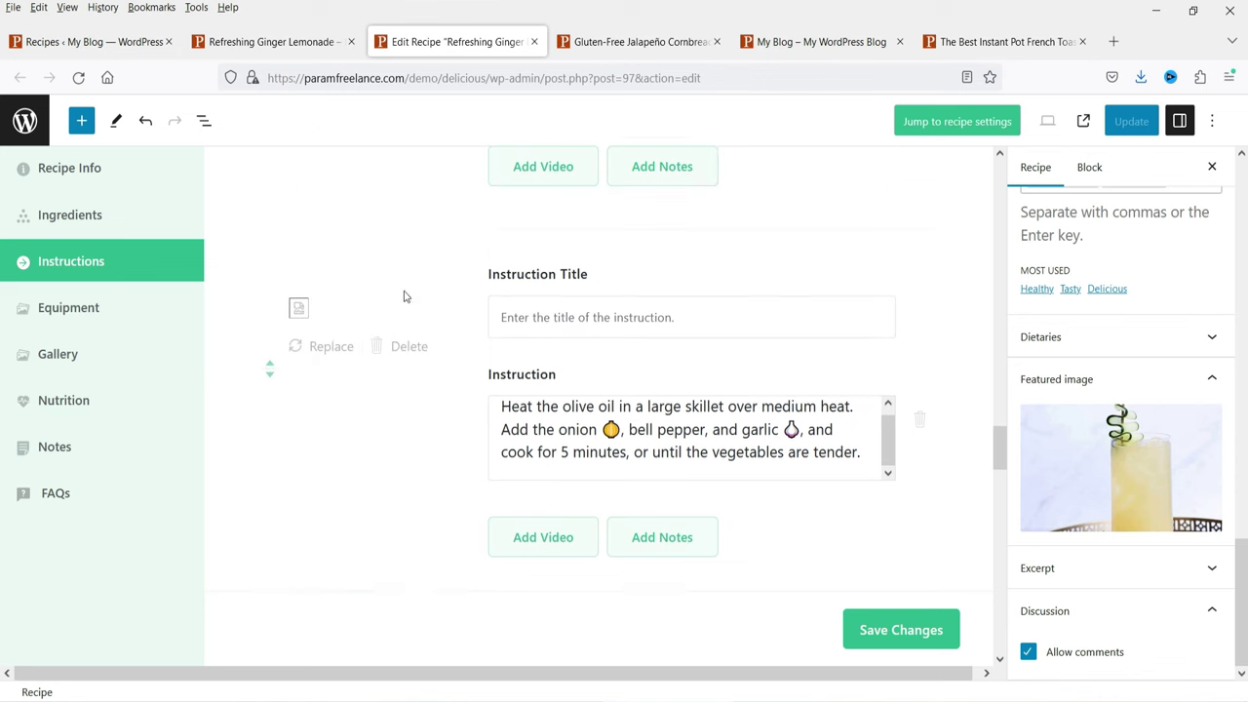
{"action": "scroll", "coordinate": [818, 348], "scroll_direction": "down", "scroll_amount": 1}
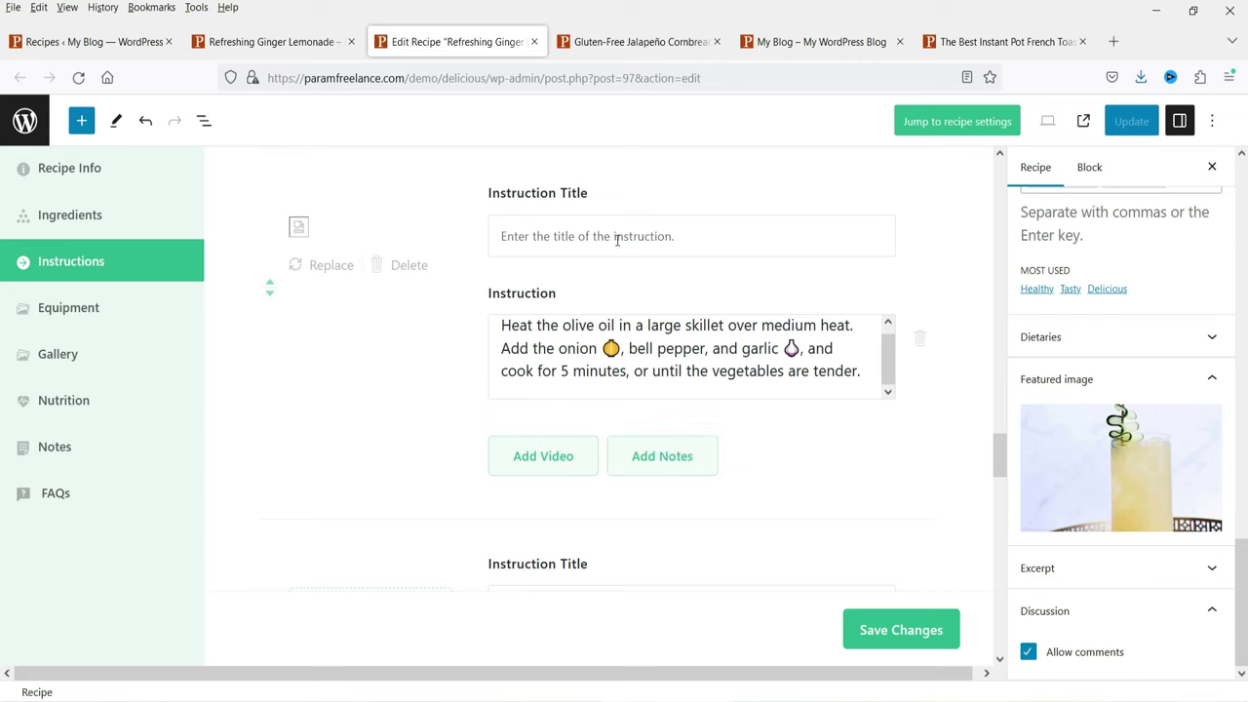
Step: Add a blank instruction after "Serve hot and enjoy!" and delete it again
{"action": "scroll", "coordinate": [624, 244], "scroll_direction": "down", "scroll_amount": 6}
{"action": "scroll", "coordinate": [602, 285], "scroll_direction": "down", "scroll_amount": 8}
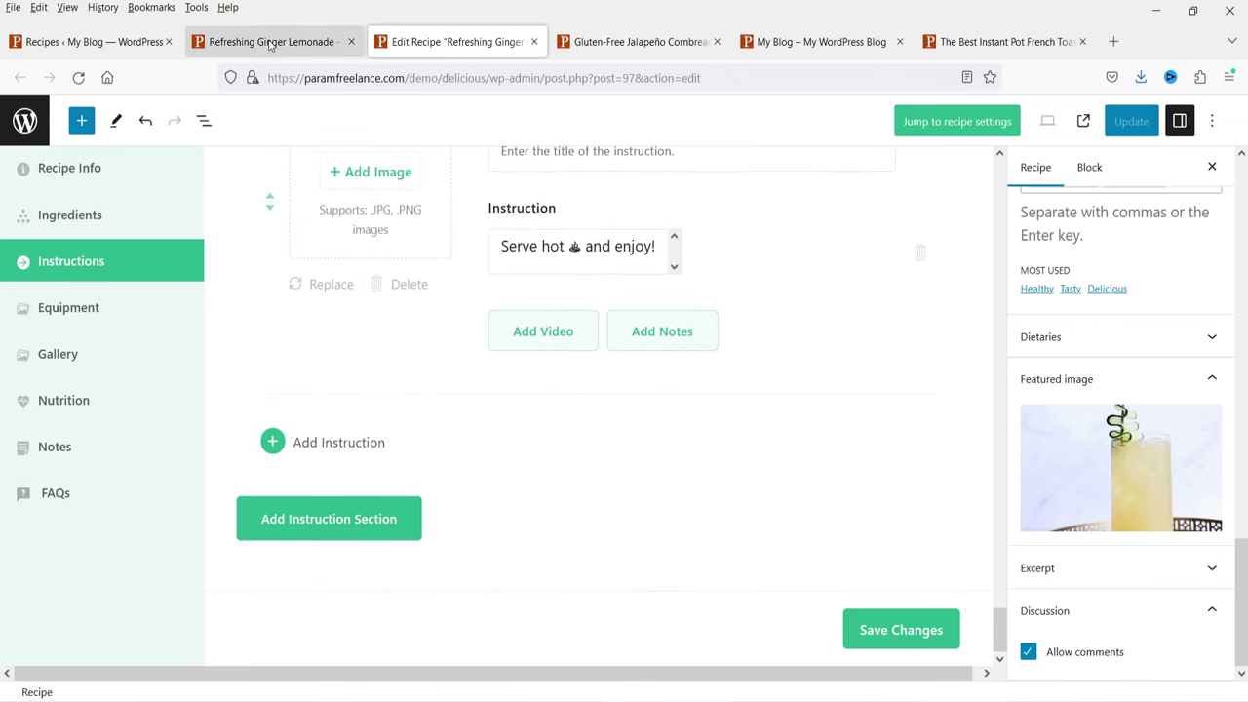
{"action": "left_click", "coordinate": [272, 442]}
{"action": "scroll", "coordinate": [869, 442], "scroll_direction": "down", "scroll_amount": 3}
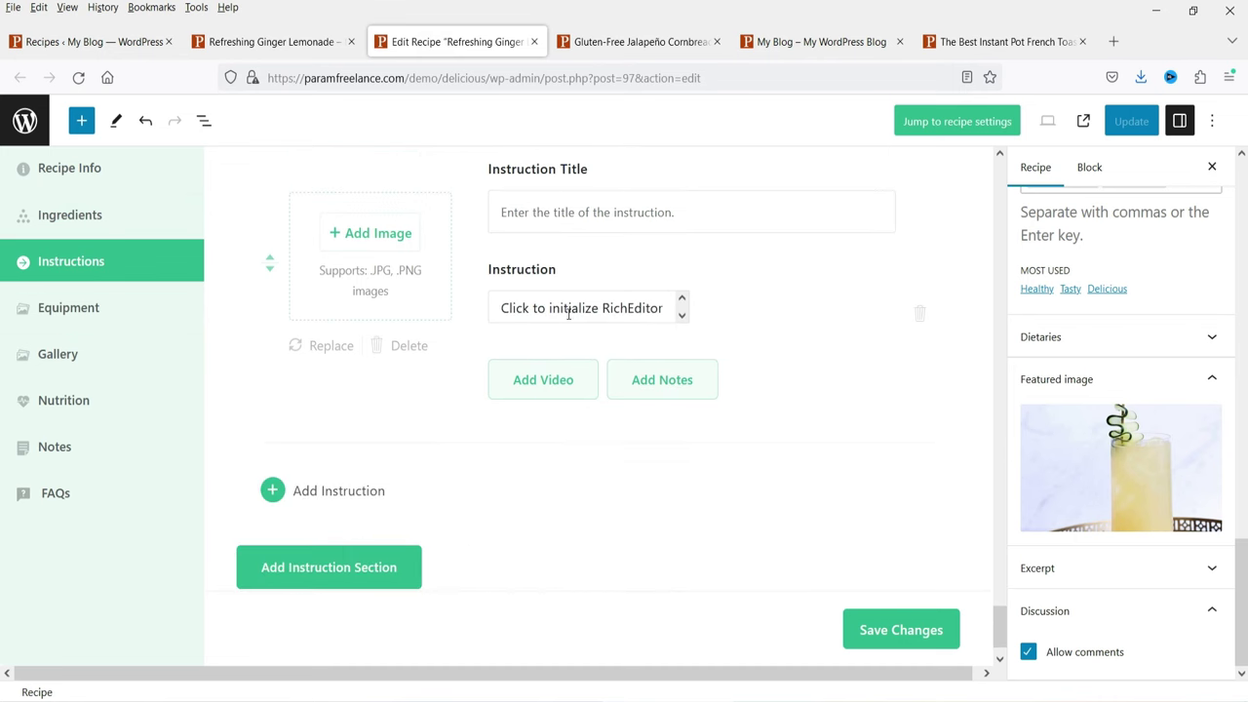
{"action": "left_click", "coordinate": [565, 308]}
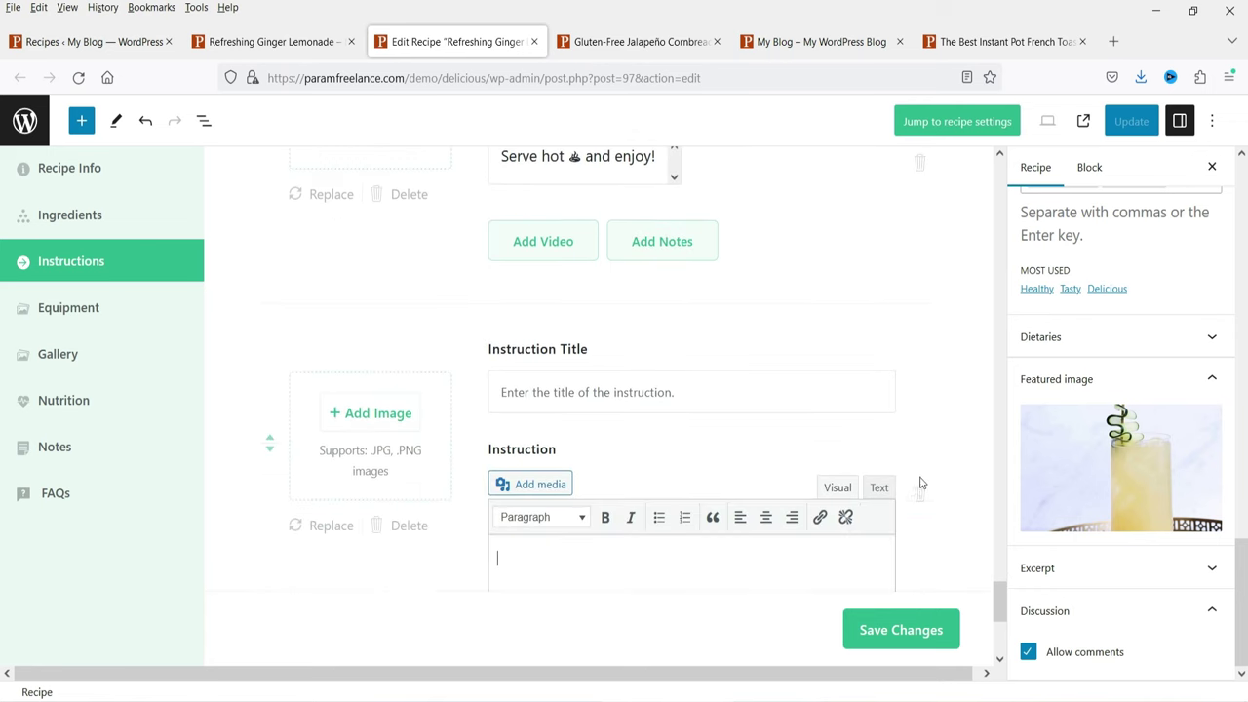
{"action": "left_click", "coordinate": [921, 495]}
{"action": "left_click", "coordinate": [689, 420]}
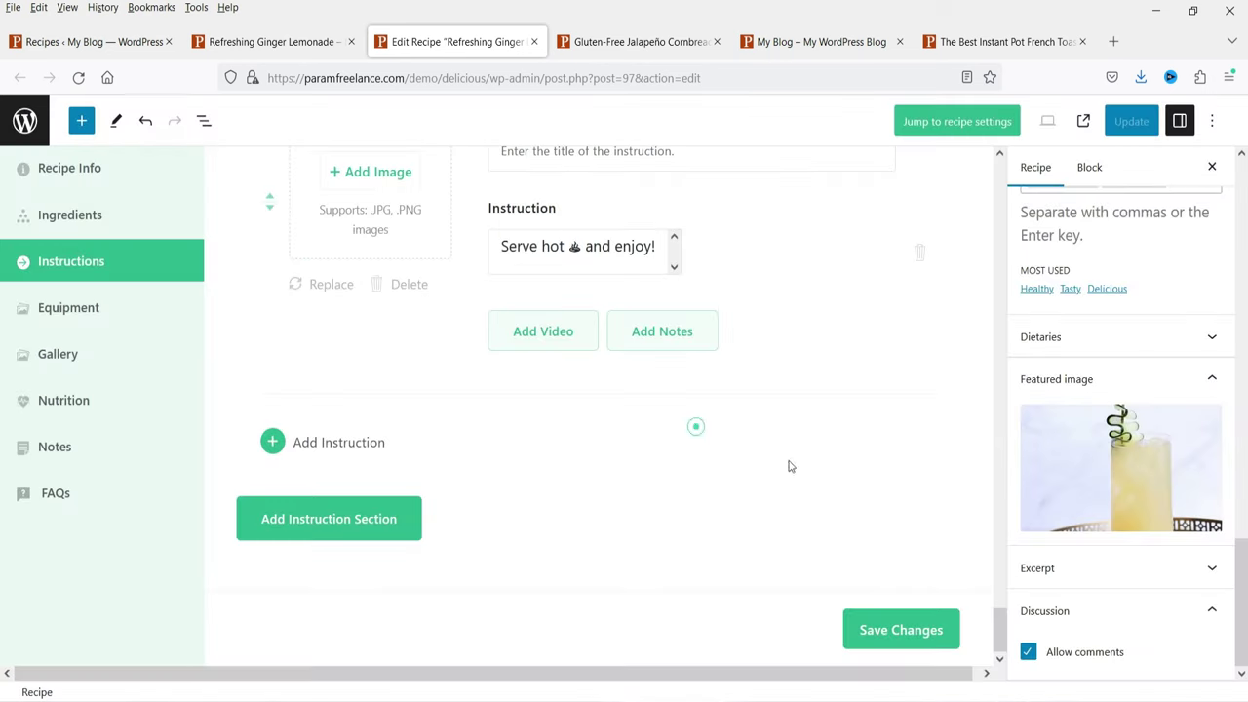
Step: Check the video and Nutrition Facts area on the published page, and review the instruction entries in the editor again
{"action": "left_click", "coordinate": [274, 42]}
{"action": "scroll", "coordinate": [536, 363], "scroll_direction": "up", "scroll_amount": 4}
{"action": "scroll", "coordinate": [535, 358], "scroll_direction": "down", "scroll_amount": 4}
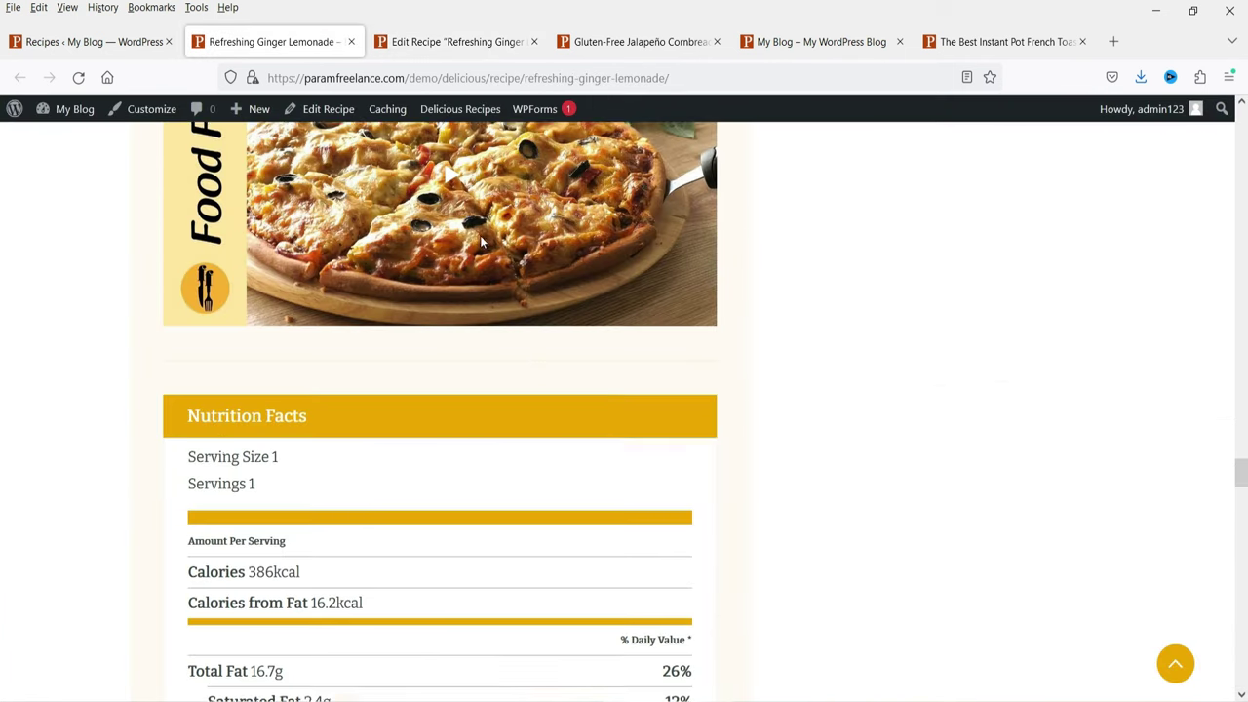
{"action": "left_click", "coordinate": [390, 42]}
{"action": "scroll", "coordinate": [538, 440], "scroll_direction": "up", "scroll_amount": 5}
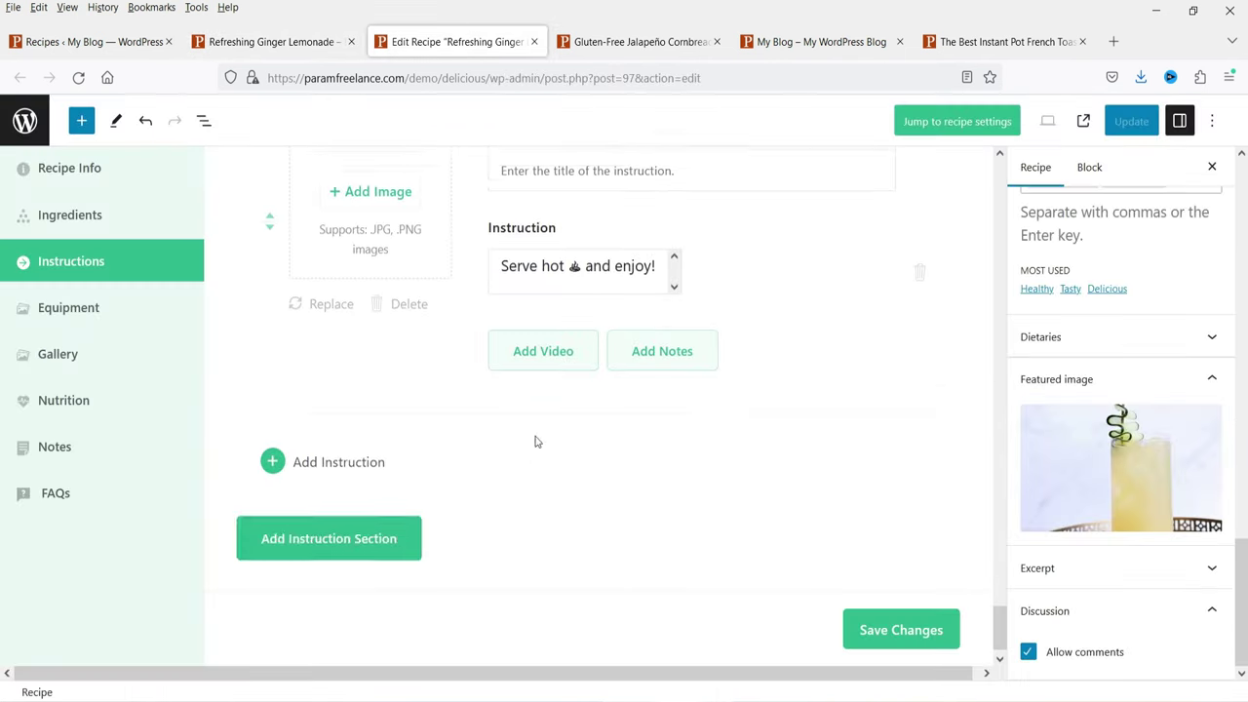
{"action": "scroll", "coordinate": [419, 293], "scroll_direction": "up", "scroll_amount": 5}
{"action": "scroll", "coordinate": [410, 331], "scroll_direction": "down", "scroll_amount": 10}
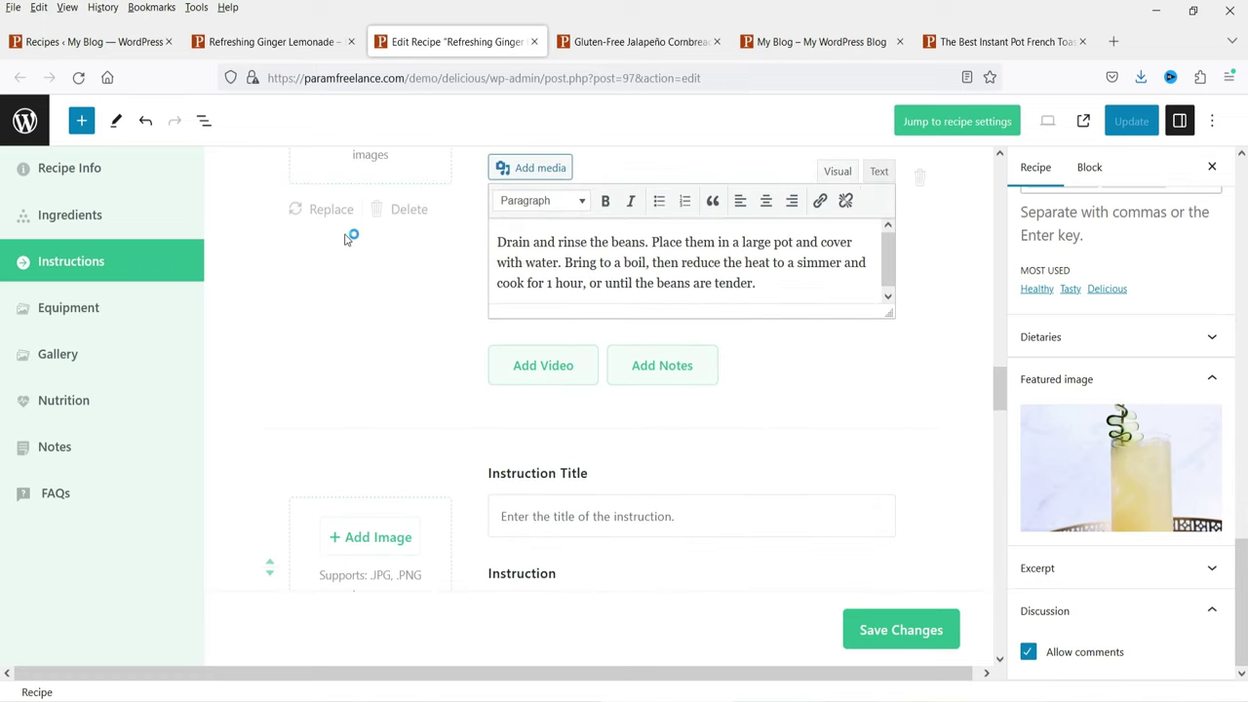
{"action": "scroll", "coordinate": [479, 453], "scroll_direction": "down", "scroll_amount": 8}
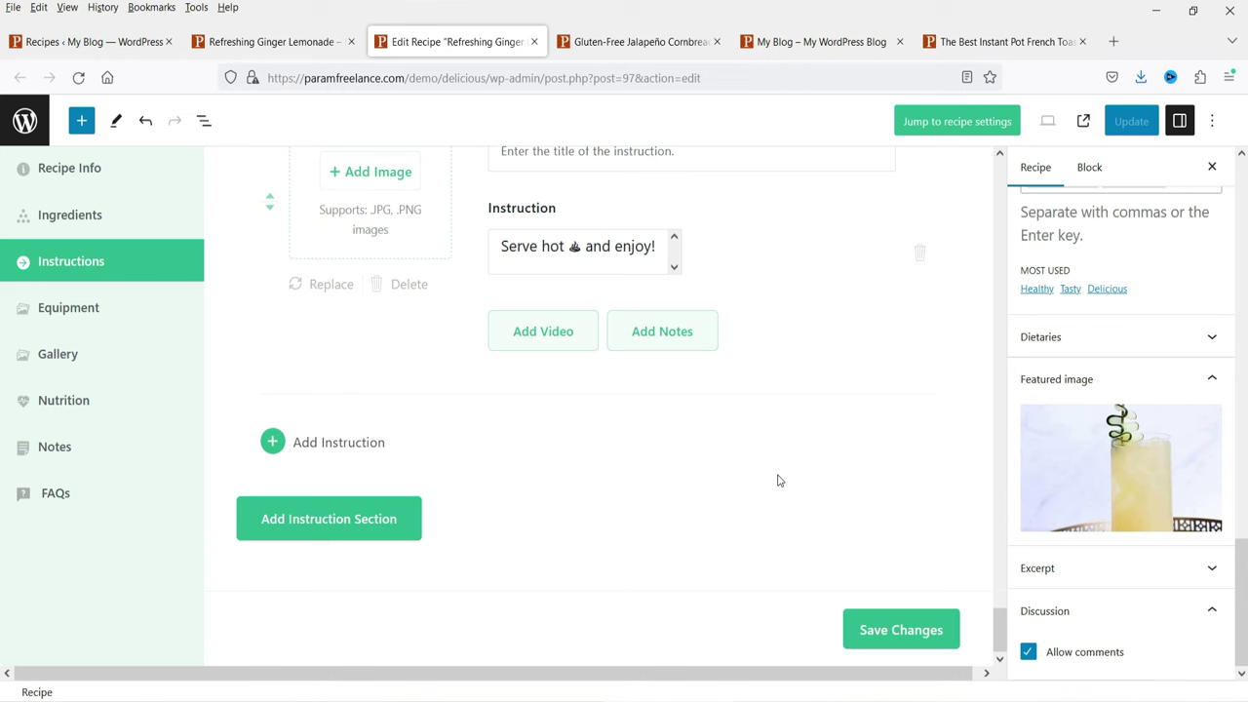
Step: Review the recipe's Equipment settings and open its Gallery settings
{"action": "left_click", "coordinate": [83, 312]}
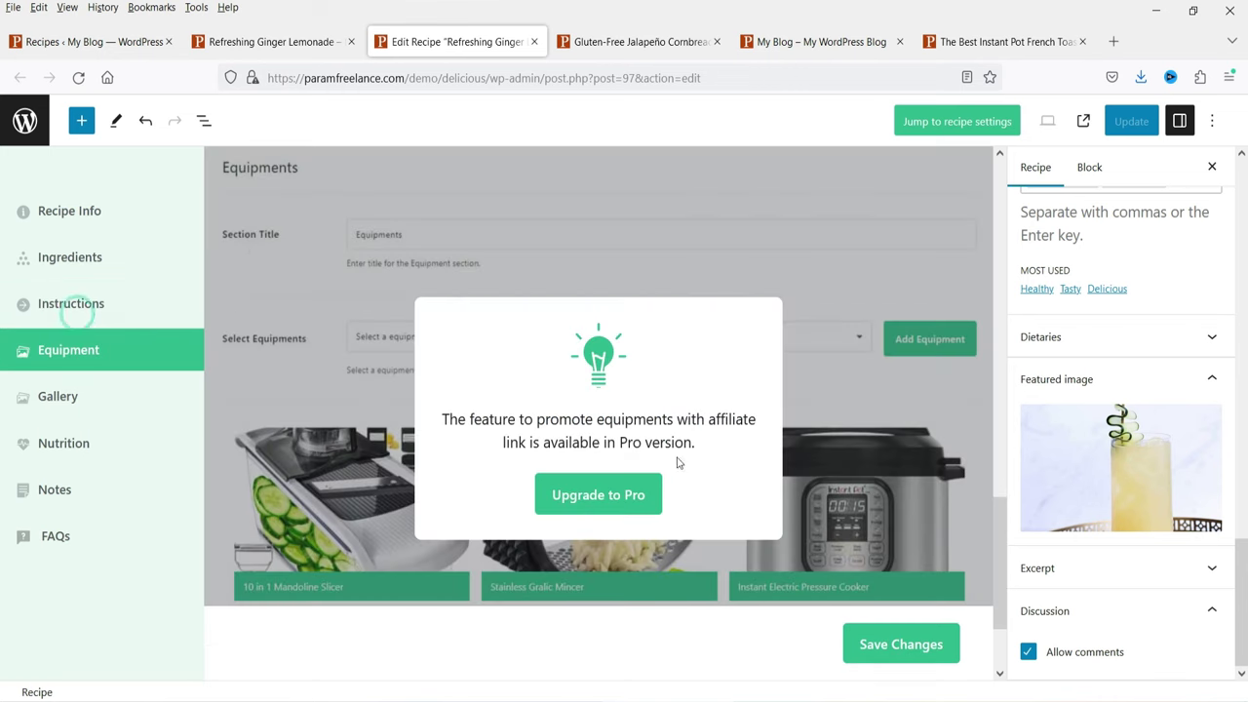
{"action": "scroll", "coordinate": [607, 323], "scroll_direction": "down", "scroll_amount": 3}
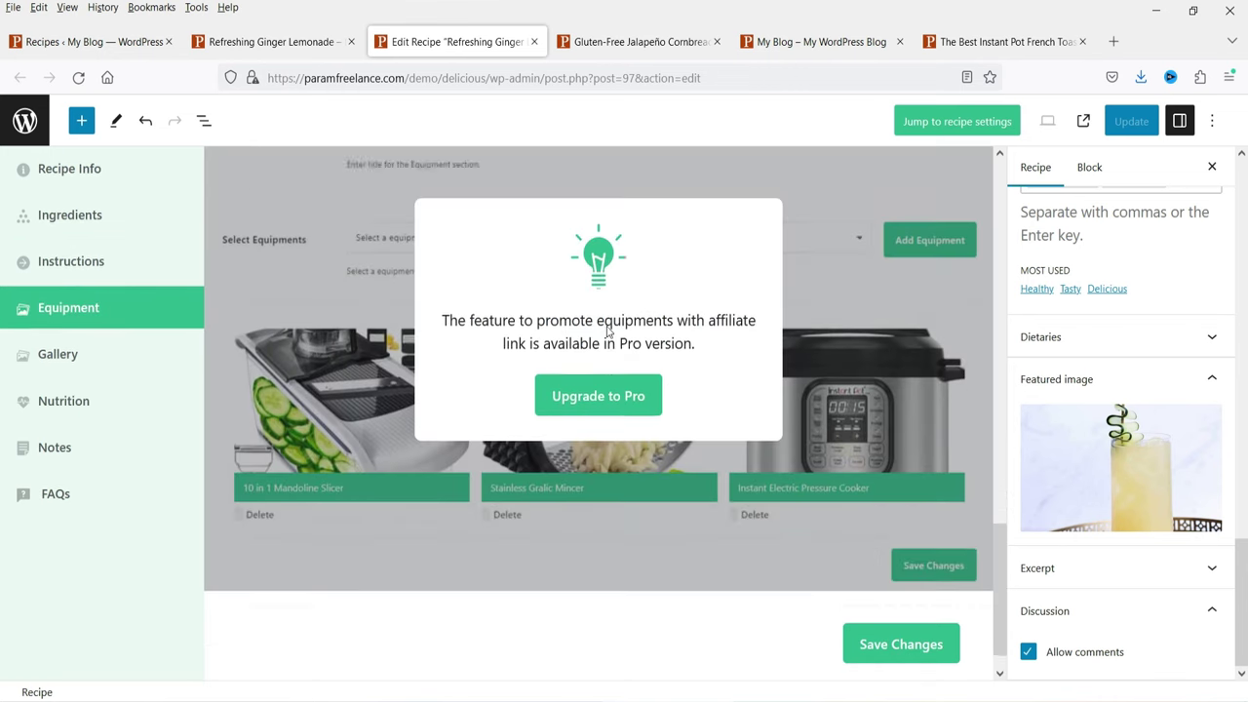
{"action": "left_click", "coordinate": [58, 360]}
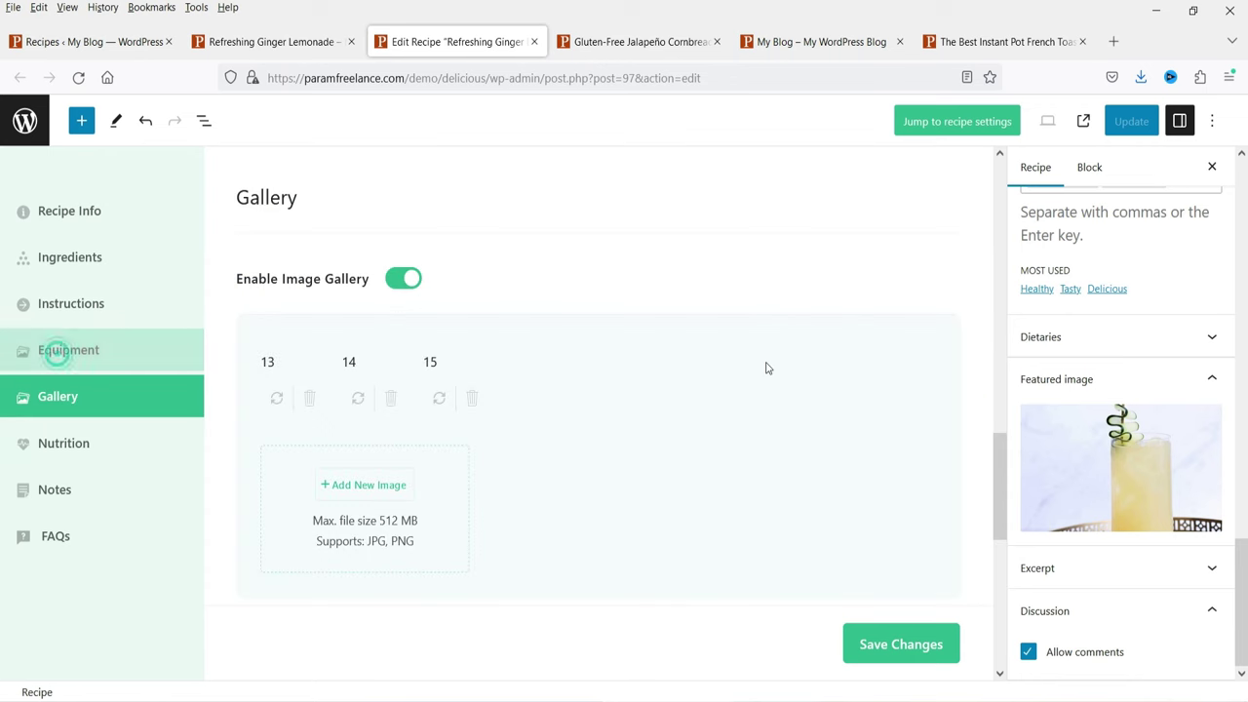
Step: Compare the recipe's image and video Gallery settings with the View Gallery area on the published lemonade page
{"action": "scroll", "coordinate": [515, 417], "scroll_direction": "down", "scroll_amount": 5}
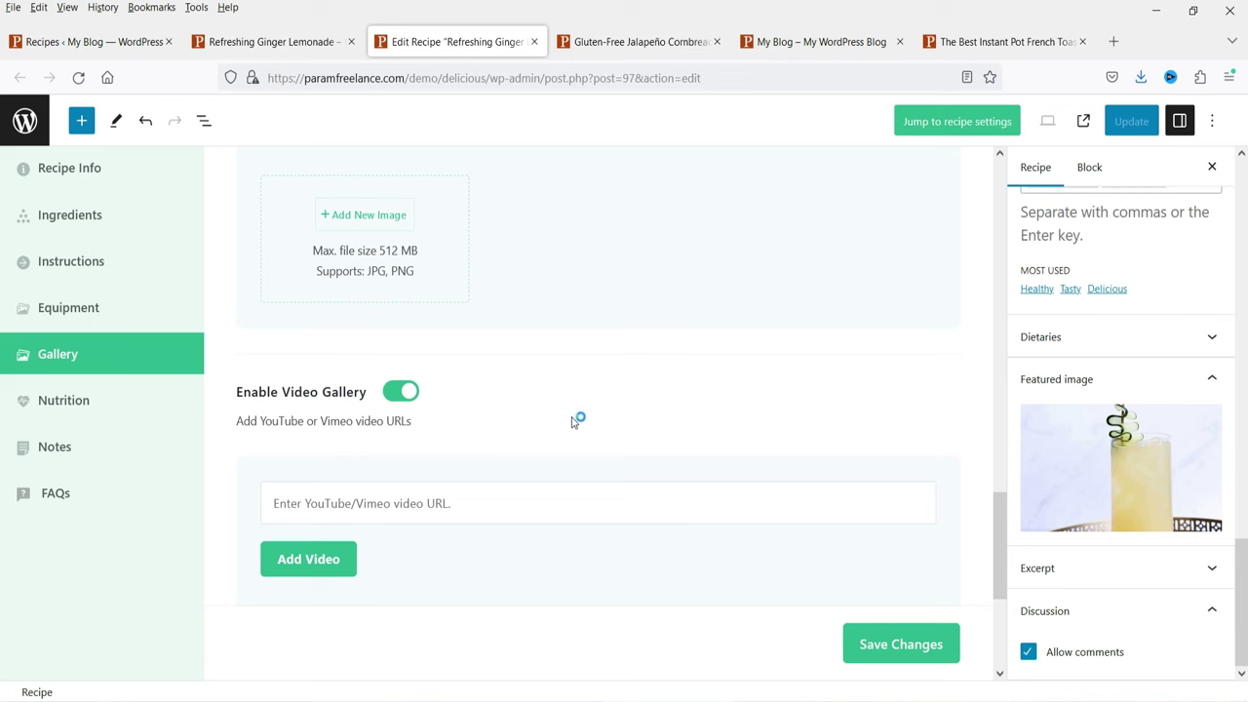
{"action": "left_click", "coordinate": [245, 42]}
{"action": "scroll", "coordinate": [342, 375], "scroll_direction": "up", "scroll_amount": 4}
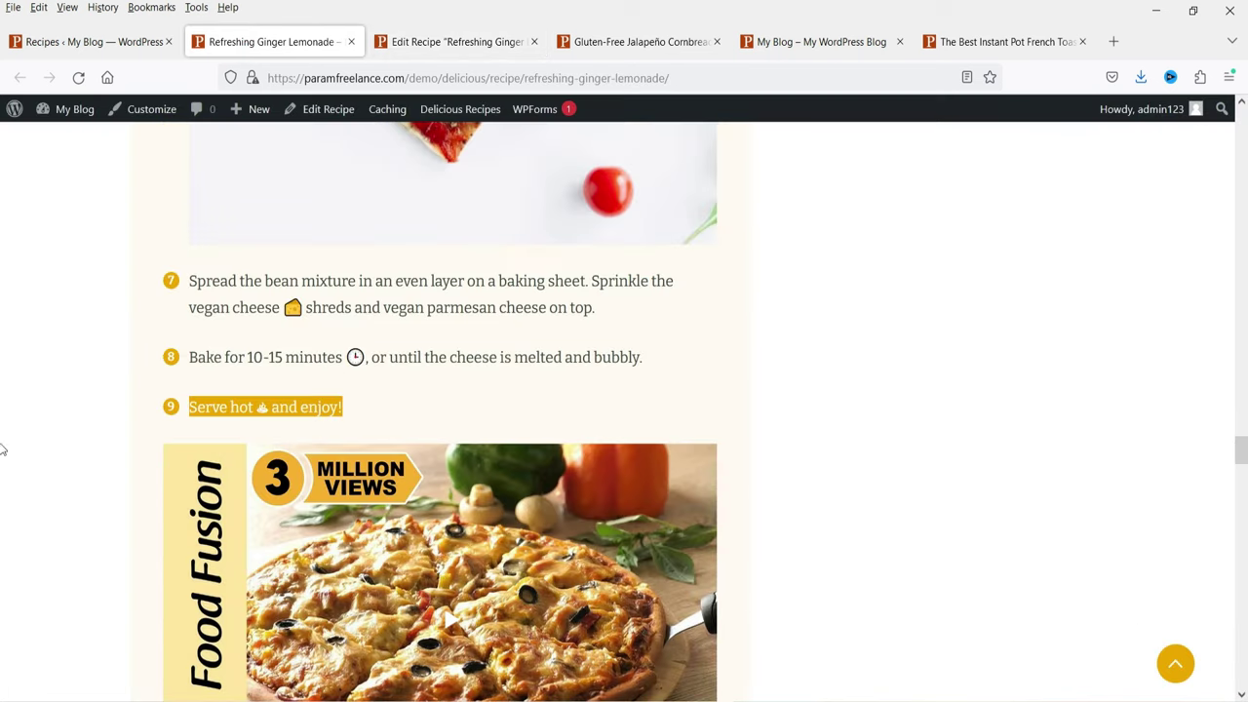
{"action": "scroll", "coordinate": [2, 449], "scroll_direction": "up", "scroll_amount": 15}
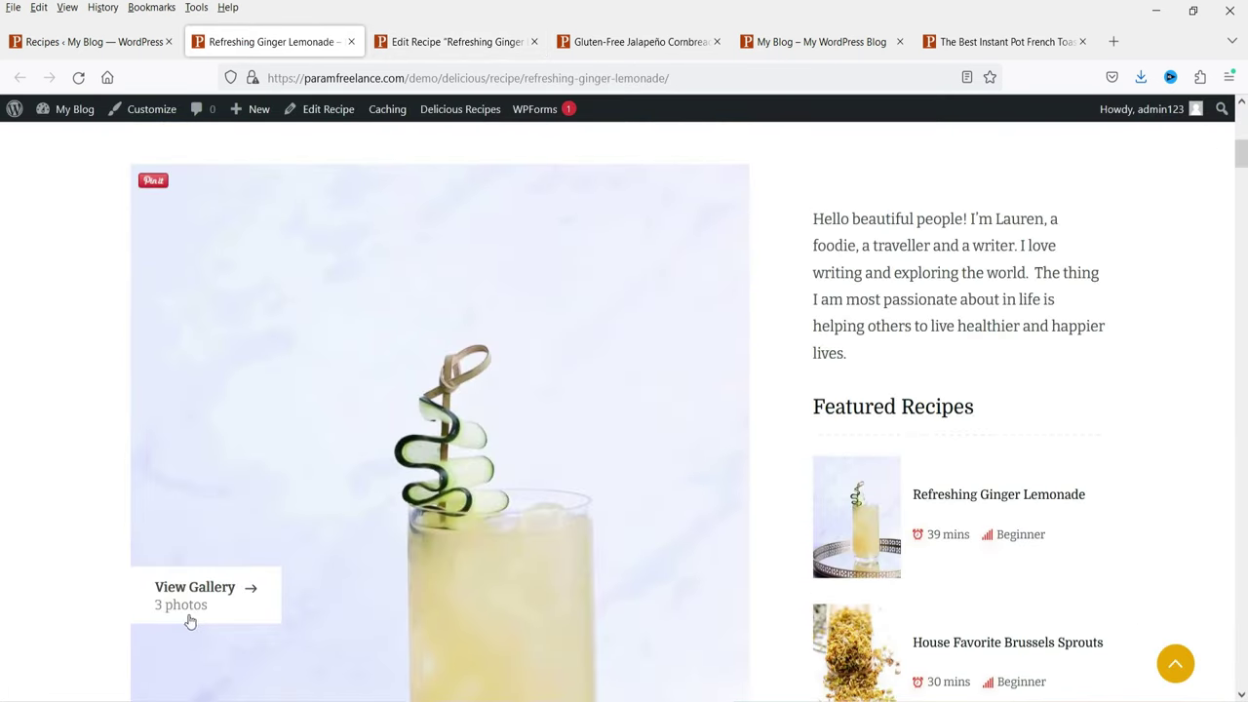
Step: Open the recipe's Nutrition settings and compare them with the Nutrition Facts table on the published page
{"action": "key", "text": "ctrl+Tab"}
{"action": "left_click", "coordinate": [87, 400]}
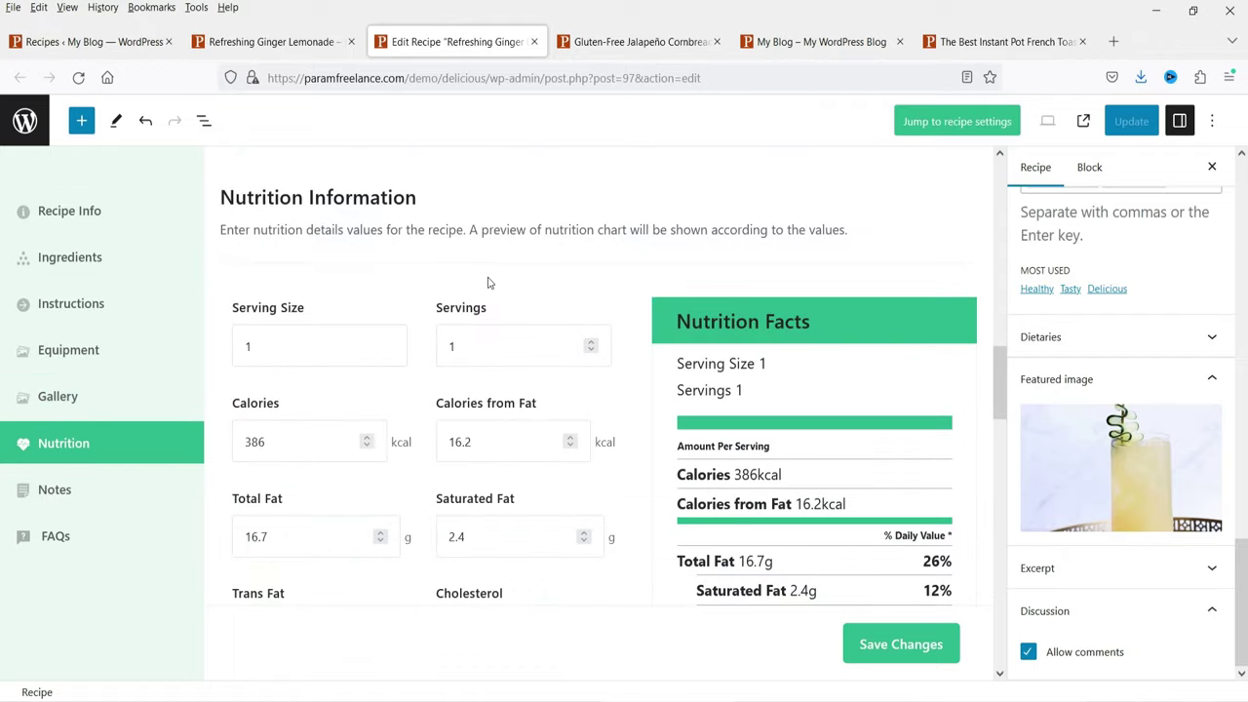
{"action": "left_click", "coordinate": [276, 42]}
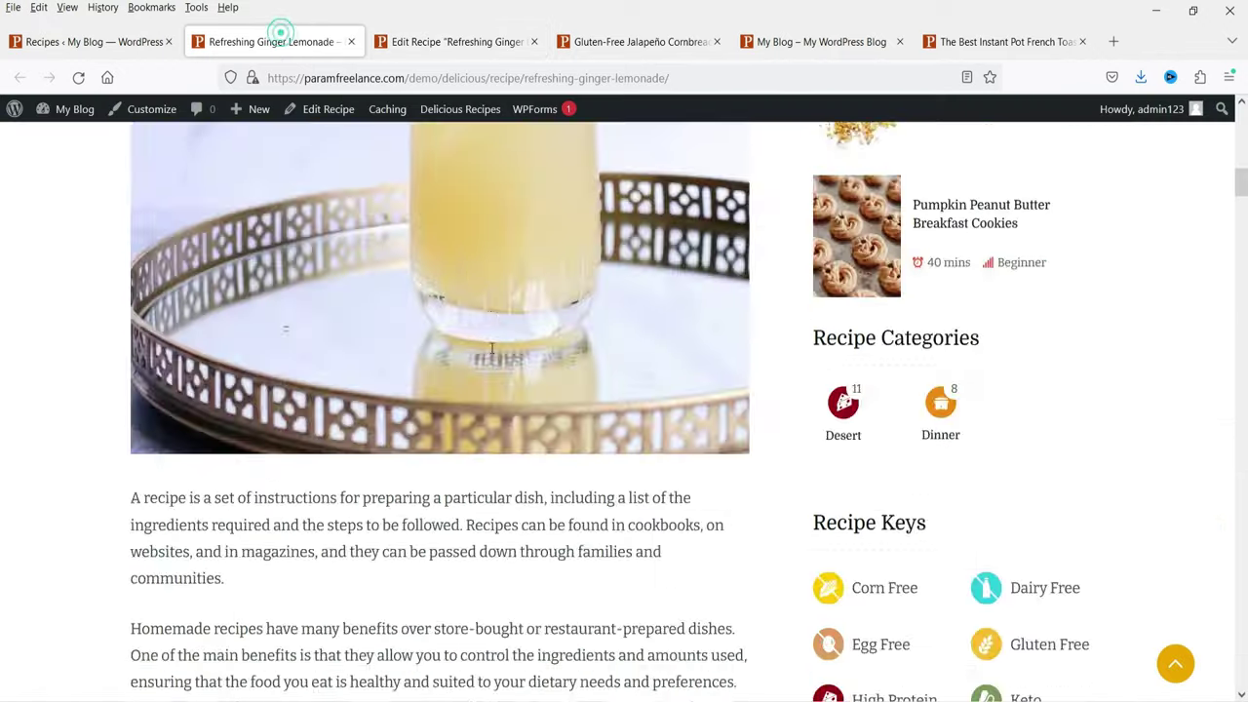
{"action": "scroll", "coordinate": [488, 326], "scroll_direction": "down", "scroll_amount": 8}
{"action": "scroll", "coordinate": [488, 328], "scroll_direction": "down", "scroll_amount": 20}
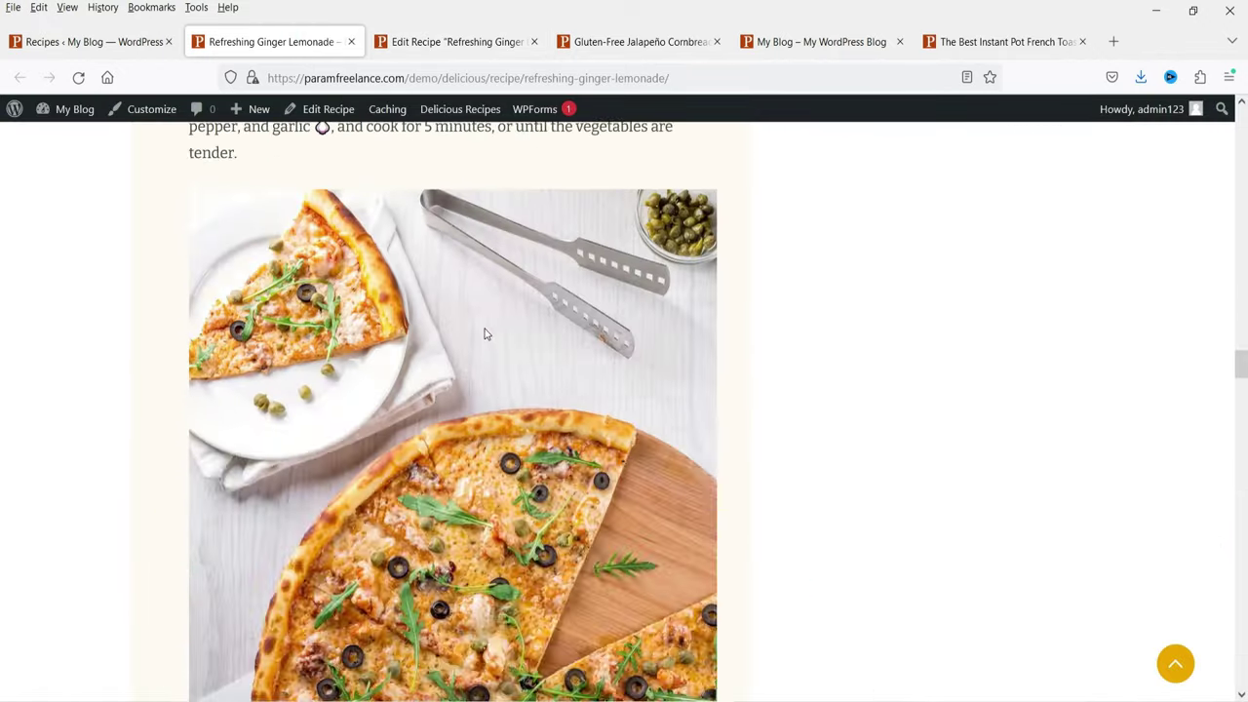
{"action": "scroll", "coordinate": [486, 333], "scroll_direction": "down", "scroll_amount": 10}
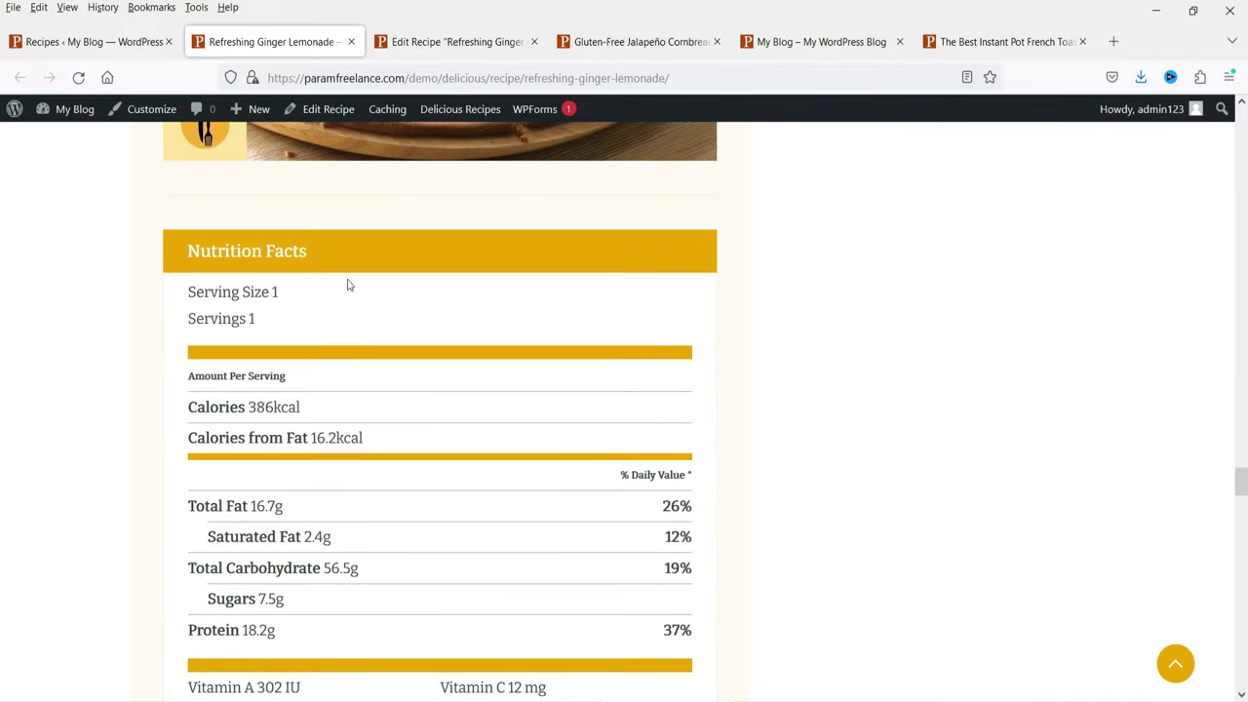
{"action": "left_click", "coordinate": [447, 41]}
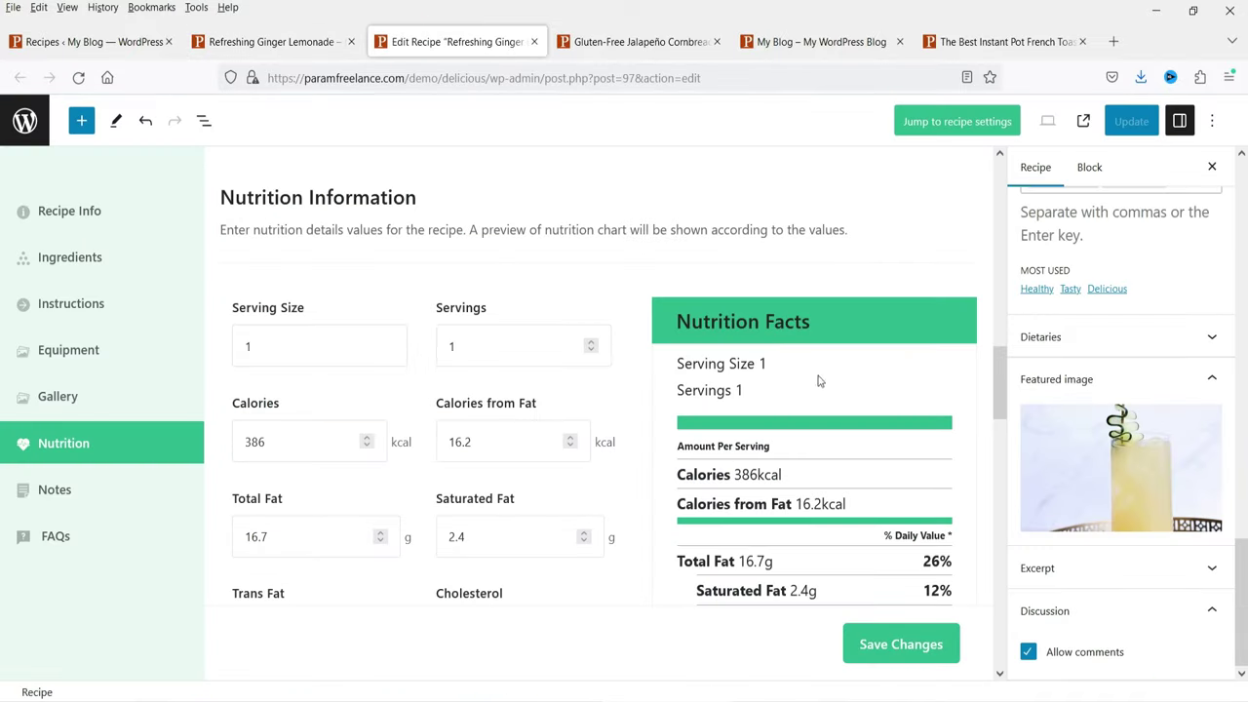
Step: Set both the Serving Size and Servings to 2 in the Nutrition Information, and review the remaining nutrient fields and chart preview
{"action": "double_click", "coordinate": [245, 347]}
{"action": "type", "text": "2"}
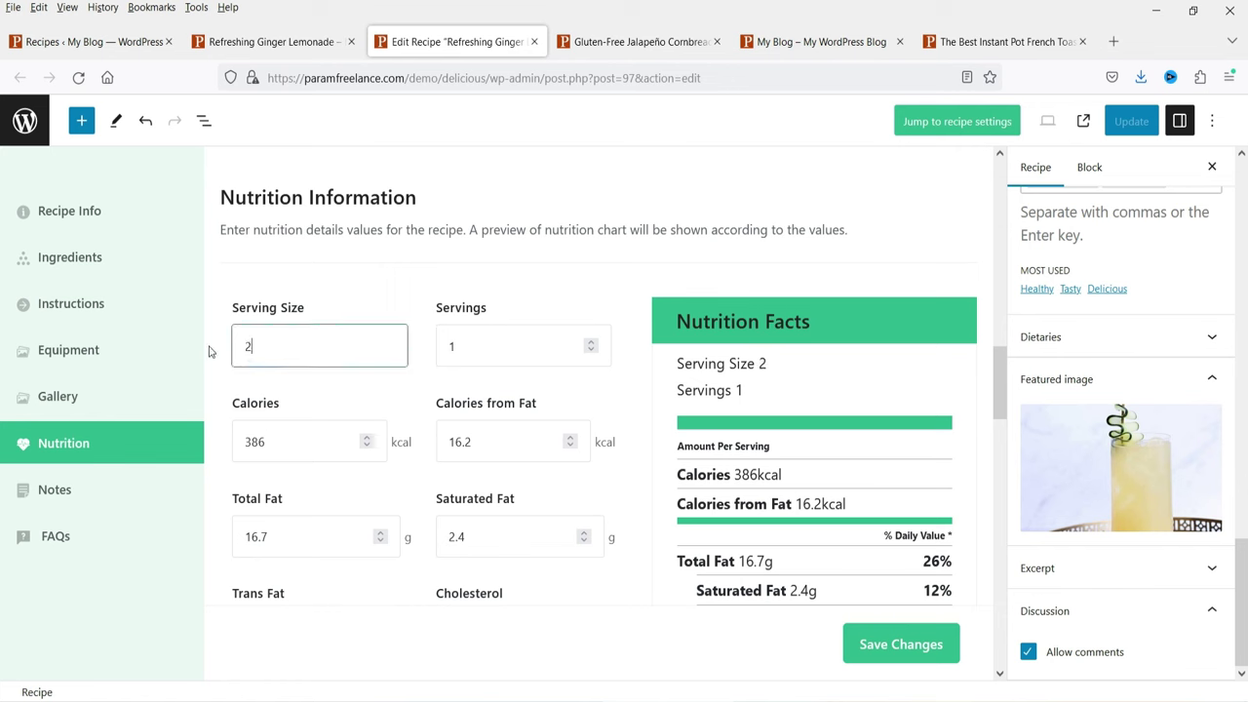
{"action": "double_click", "coordinate": [488, 348]}
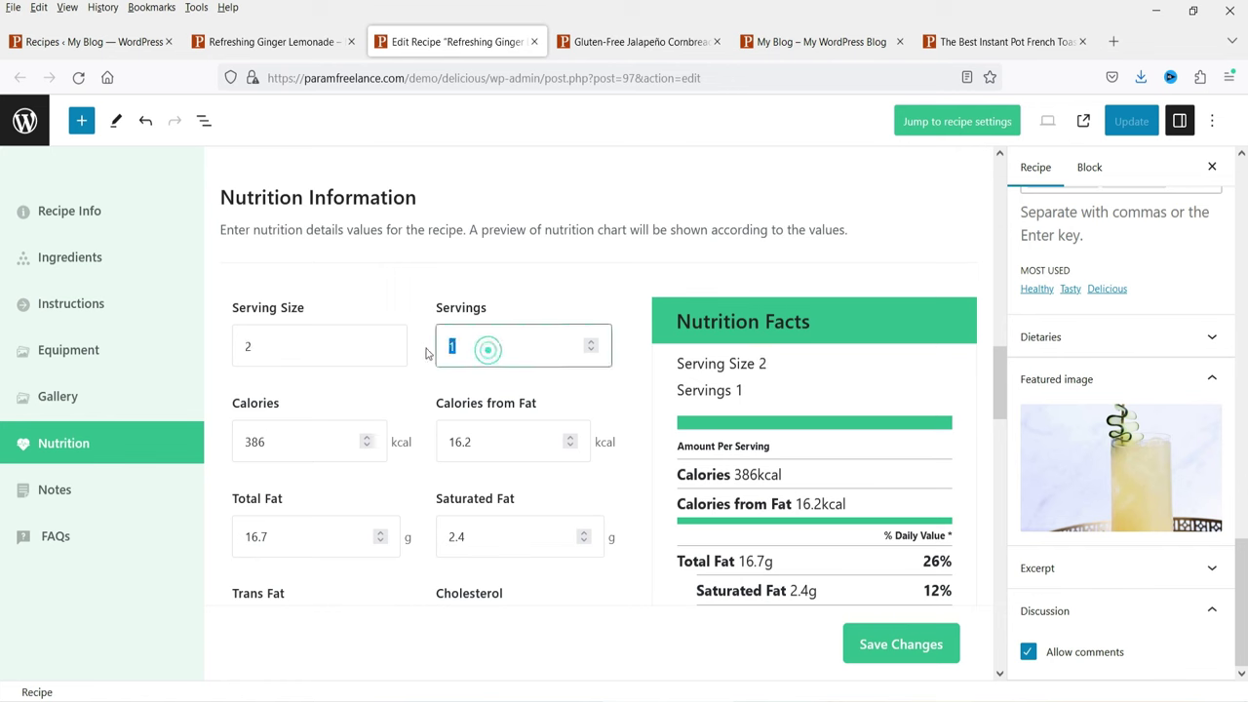
{"action": "type", "text": "2"}
{"action": "scroll", "coordinate": [491, 420], "scroll_direction": "down", "scroll_amount": 3}
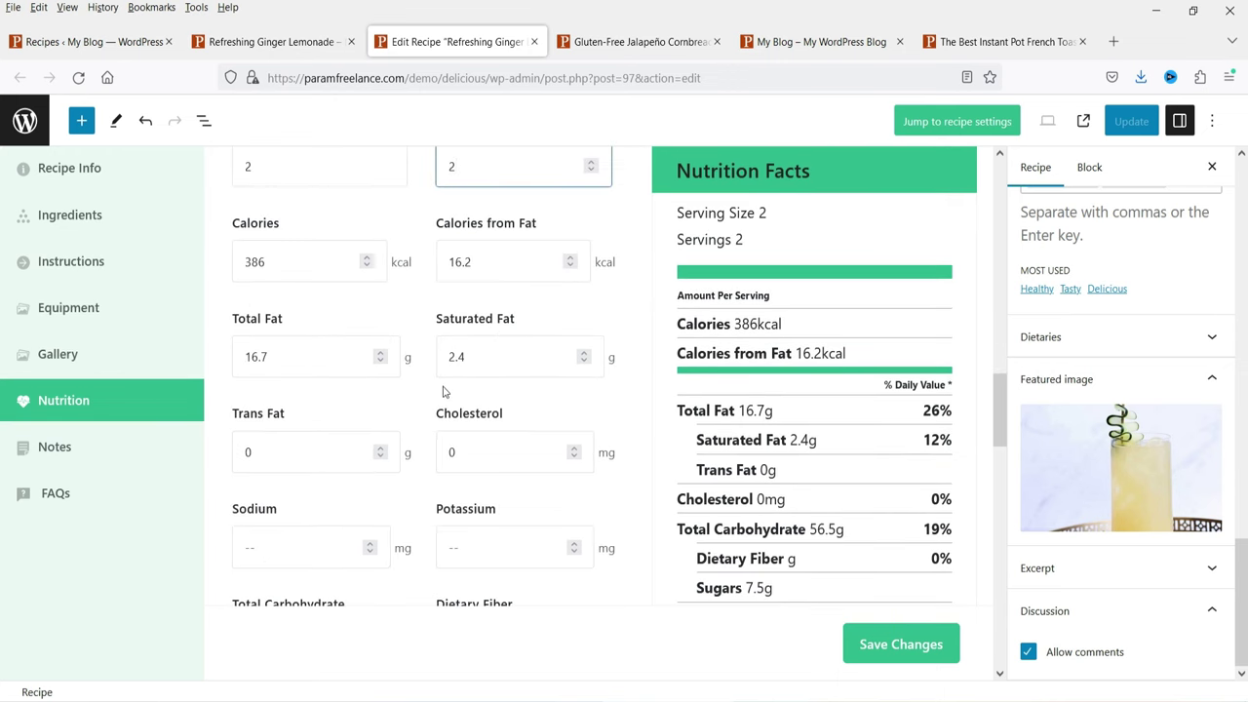
{"action": "scroll", "coordinate": [444, 391], "scroll_direction": "down", "scroll_amount": 10}
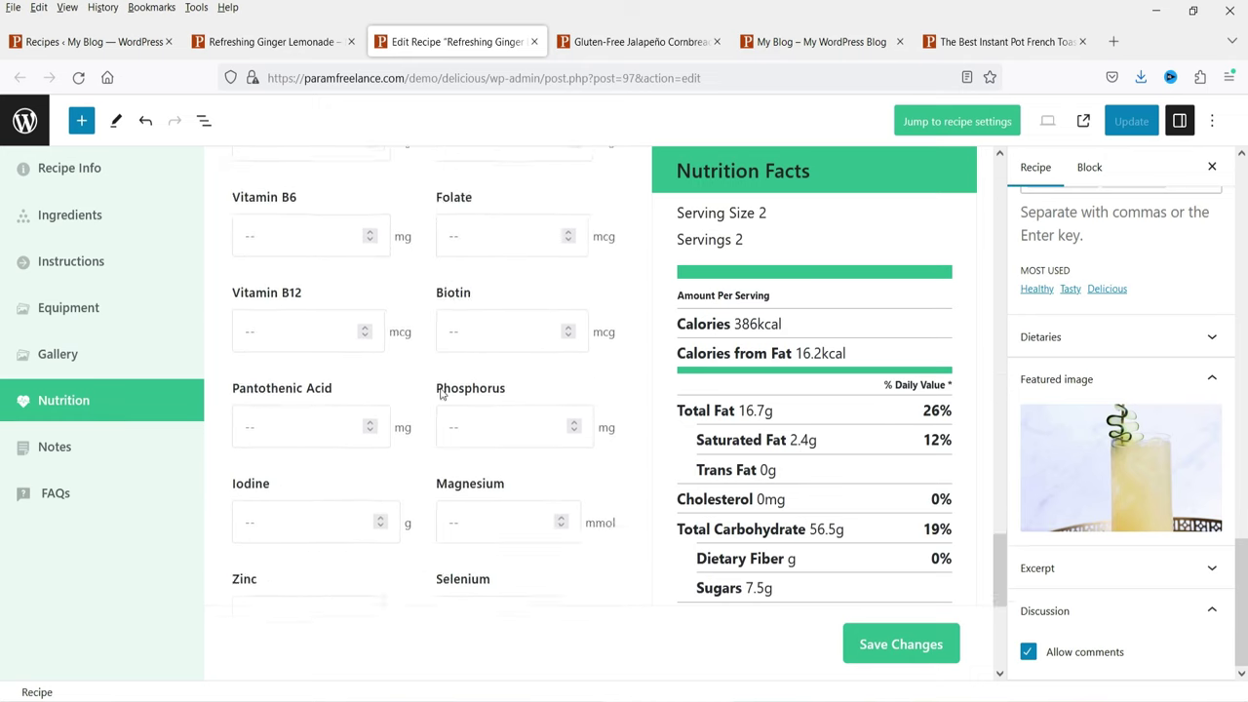
{"action": "scroll", "coordinate": [440, 394], "scroll_direction": "down", "scroll_amount": 4}
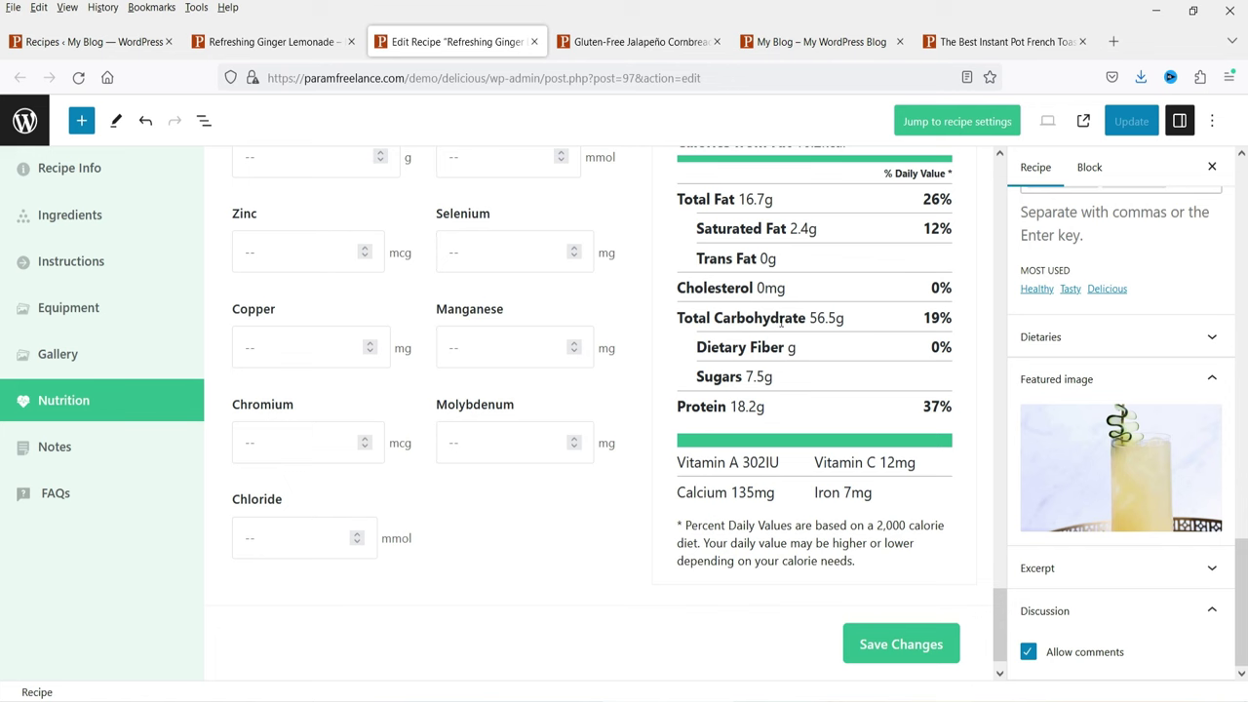
Step: Open the recipe's Notes settings and compare the text with the Note section on the published page
{"action": "left_click", "coordinate": [55, 447]}
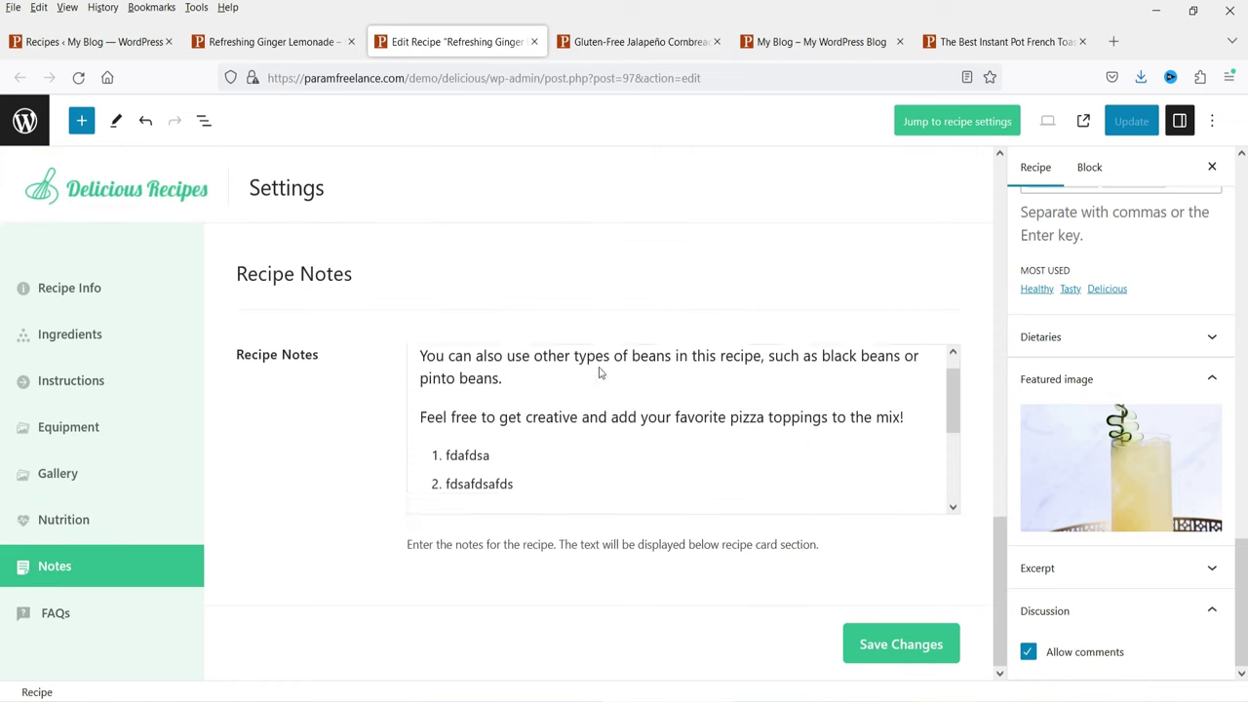
{"action": "left_click", "coordinate": [272, 41]}
{"action": "scroll", "coordinate": [452, 348], "scroll_direction": "down", "scroll_amount": 10}
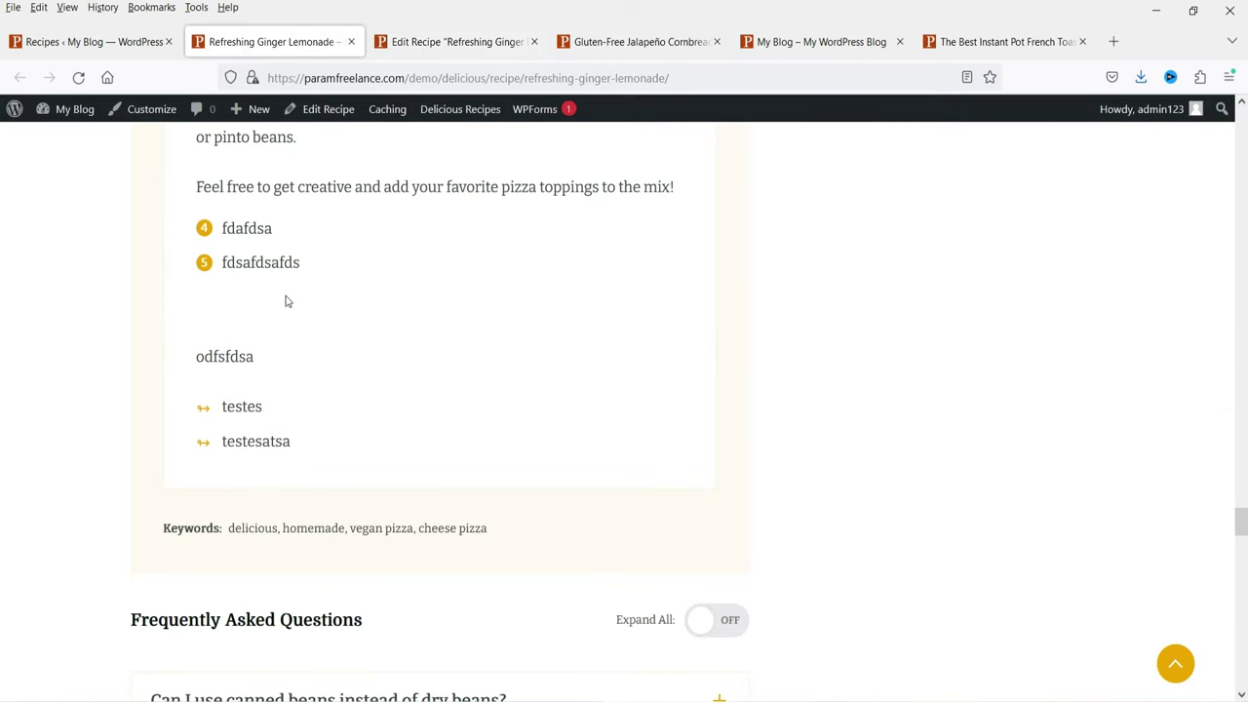
{"action": "scroll", "coordinate": [276, 308], "scroll_direction": "up", "scroll_amount": 2}
{"action": "left_click_drag", "start_coordinate": [195, 335], "coordinate": [367, 543]}
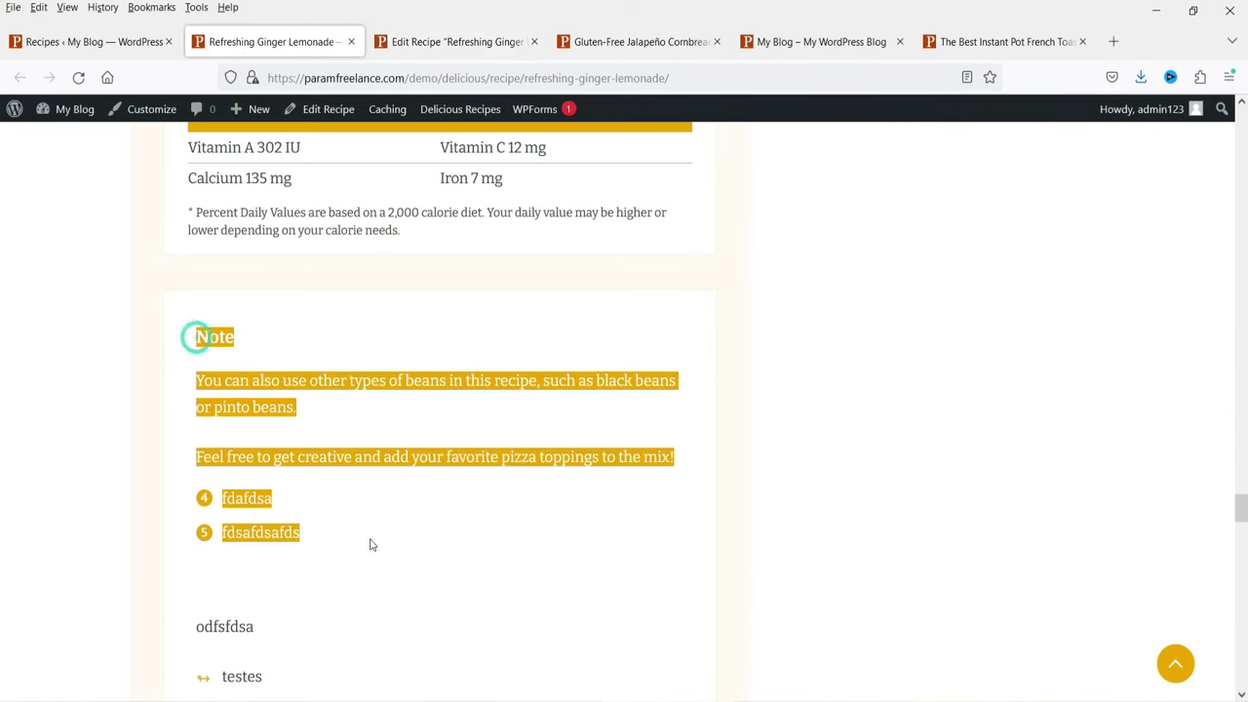
{"action": "left_click", "coordinate": [453, 41]}
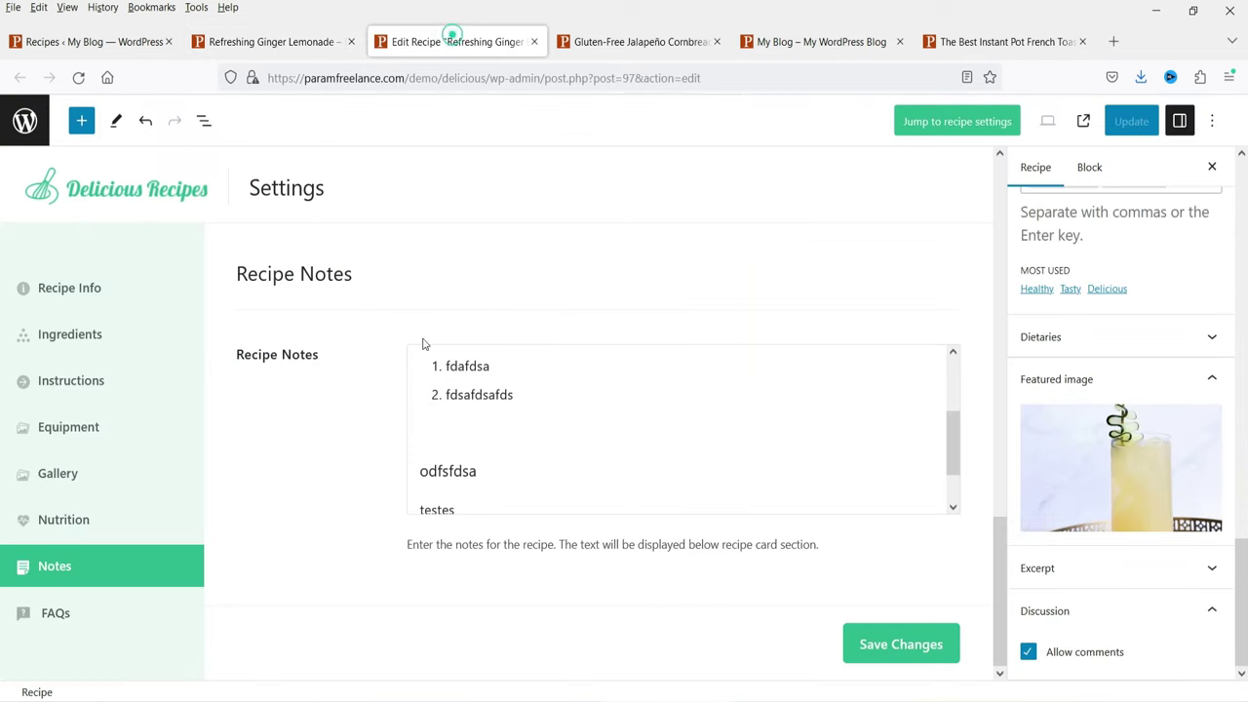
Step: Compare the recipe's FAQs settings with the published Frequently Asked Questions, and check the entry about canned beans in the editor
{"action": "left_click", "coordinate": [110, 607]}
{"action": "left_click", "coordinate": [244, 41]}
{"action": "scroll", "coordinate": [429, 336], "scroll_direction": "down", "scroll_amount": 6}
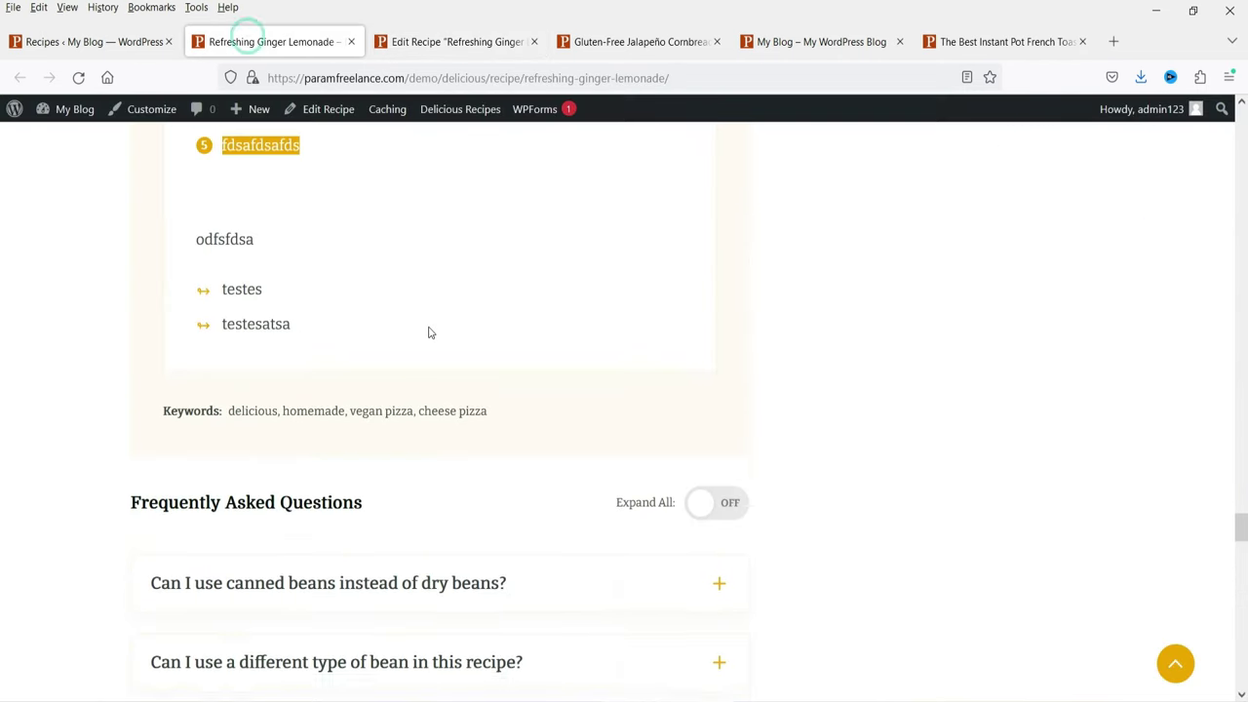
{"action": "scroll", "coordinate": [332, 331], "scroll_direction": "down", "scroll_amount": 3}
{"action": "left_click", "coordinate": [453, 41]}
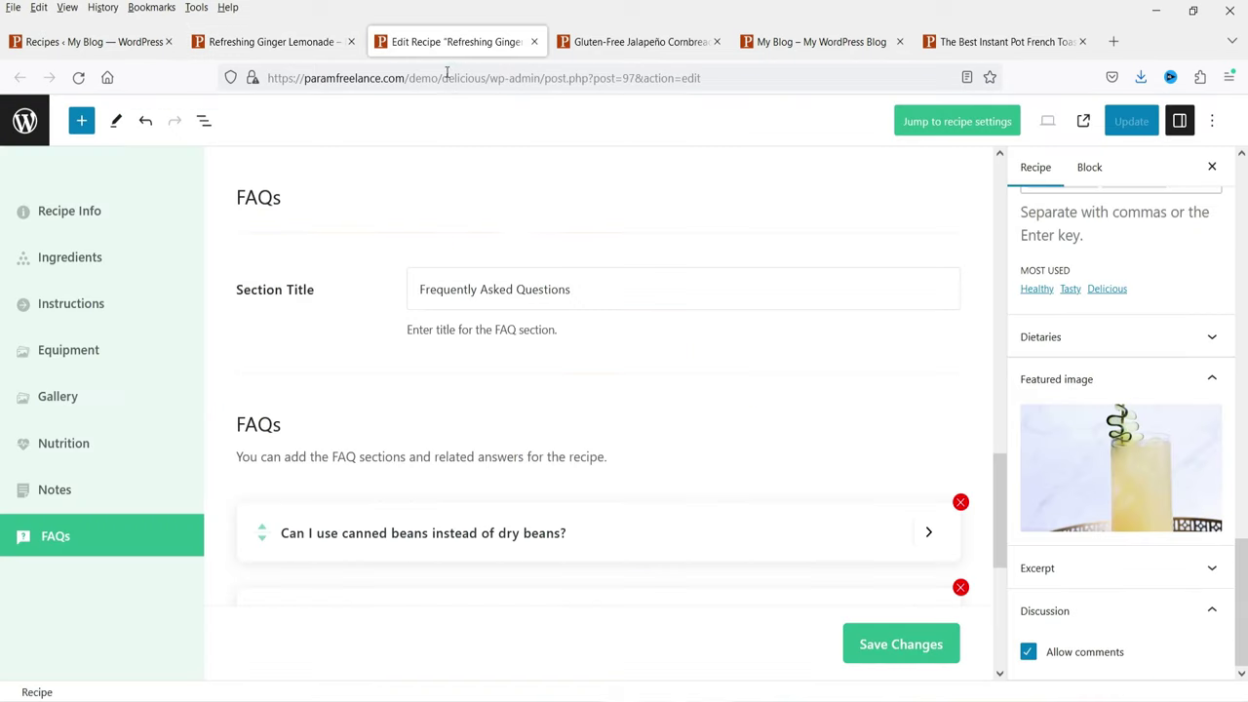
{"action": "scroll", "coordinate": [522, 322], "scroll_direction": "down", "scroll_amount": 5}
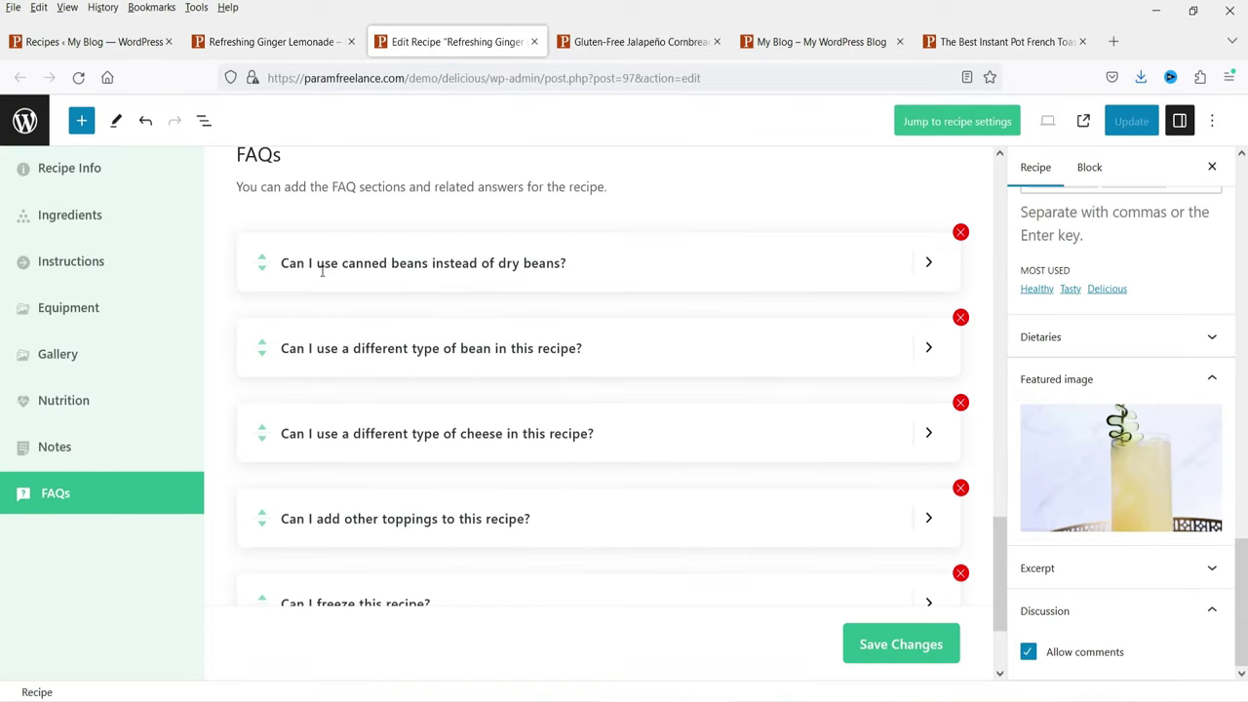
{"action": "left_click", "coordinate": [929, 266]}
{"action": "left_click", "coordinate": [927, 265]}
{"action": "scroll", "coordinate": [566, 359], "scroll_direction": "down", "scroll_amount": 3}
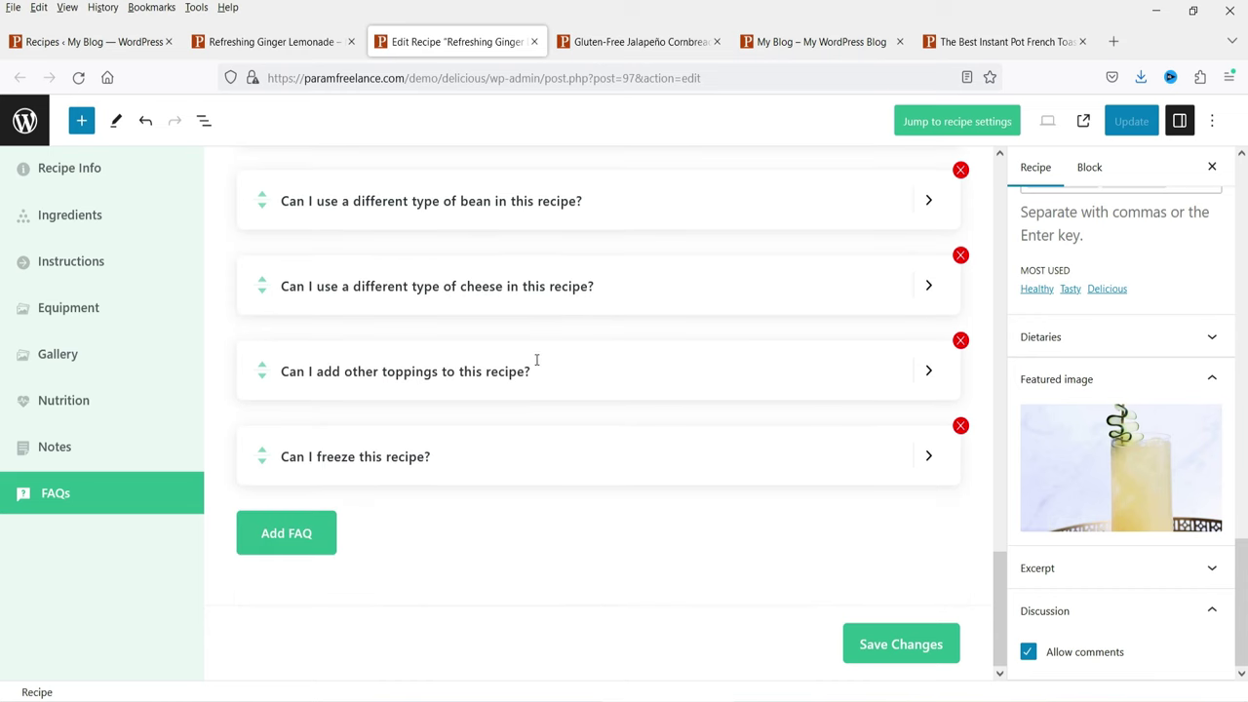
Step: Add a blank FAQ after "Can I freeze this recipe?", open its answer editor, and delete the FAQ again
{"action": "left_click", "coordinate": [296, 536]}
{"action": "scroll", "coordinate": [627, 398], "scroll_direction": "down", "scroll_amount": 1}
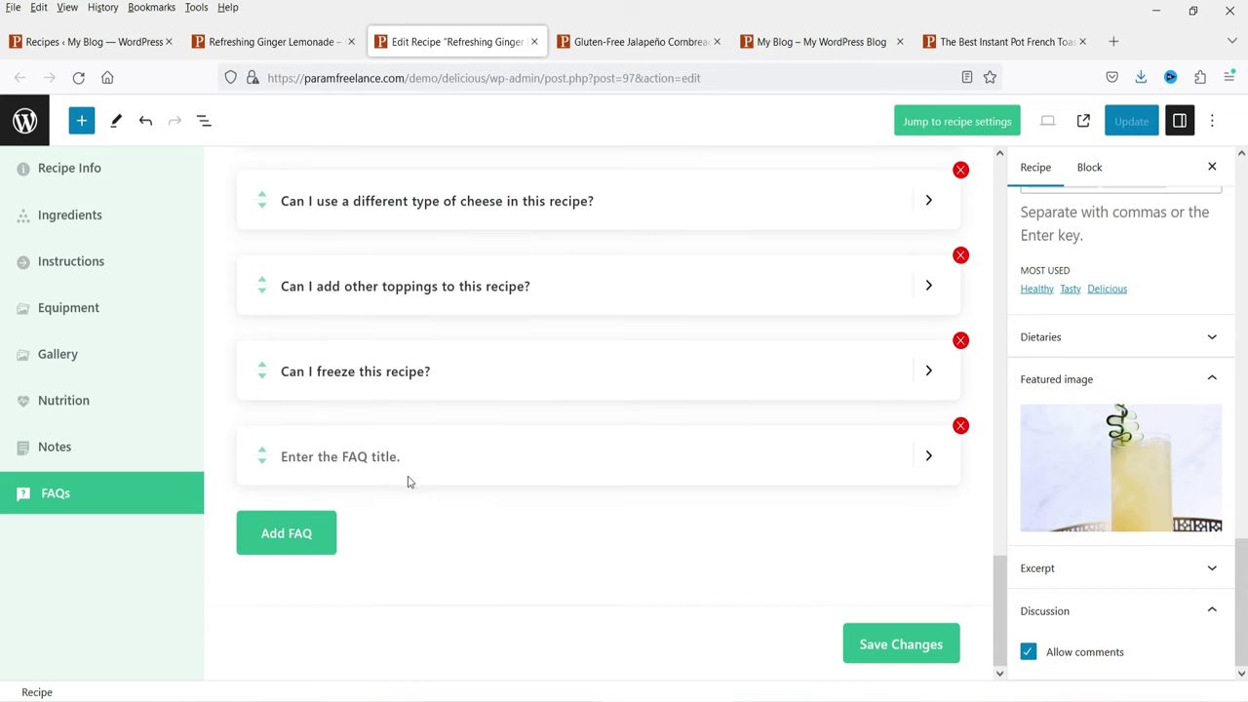
{"action": "left_click", "coordinate": [398, 454]}
{"action": "left_click", "coordinate": [928, 459]}
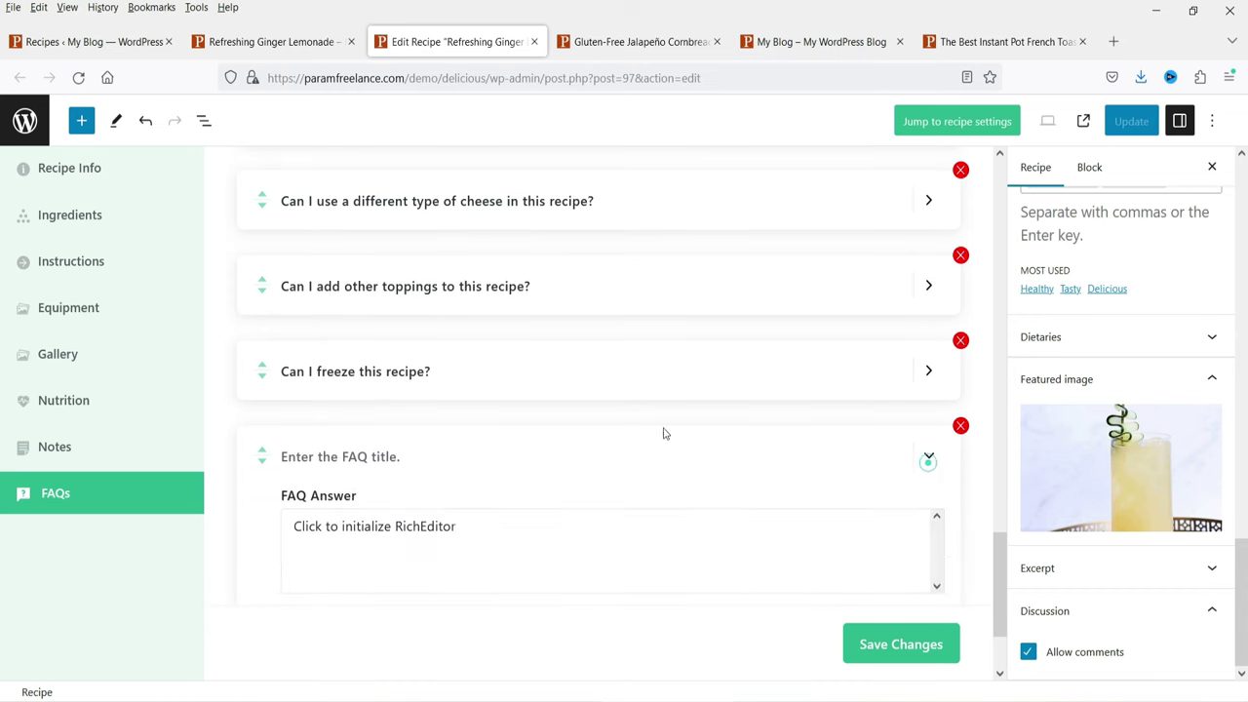
{"action": "left_click", "coordinate": [416, 526]}
{"action": "left_click", "coordinate": [962, 425]}
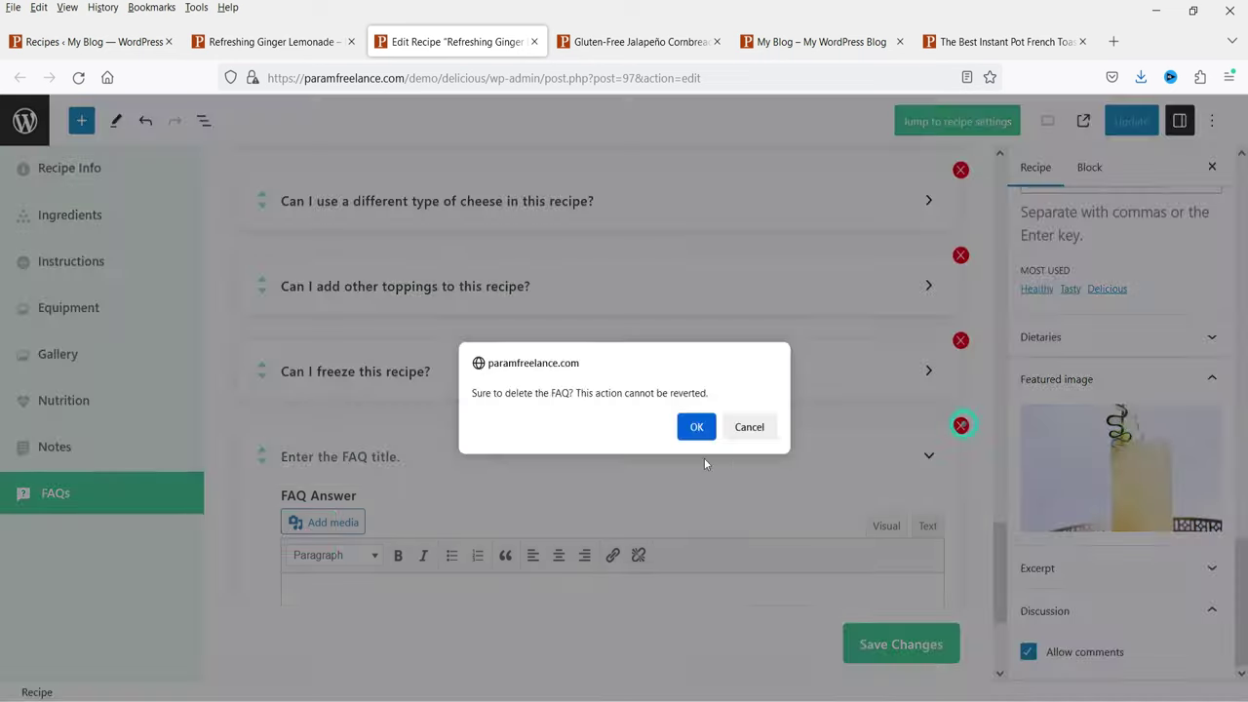
{"action": "left_click", "coordinate": [694, 428]}
Step: Return to the Recipes list and open the Add New recipe page in a separate browser tab
{"action": "scroll", "coordinate": [546, 331], "scroll_direction": "up", "scroll_amount": 20}
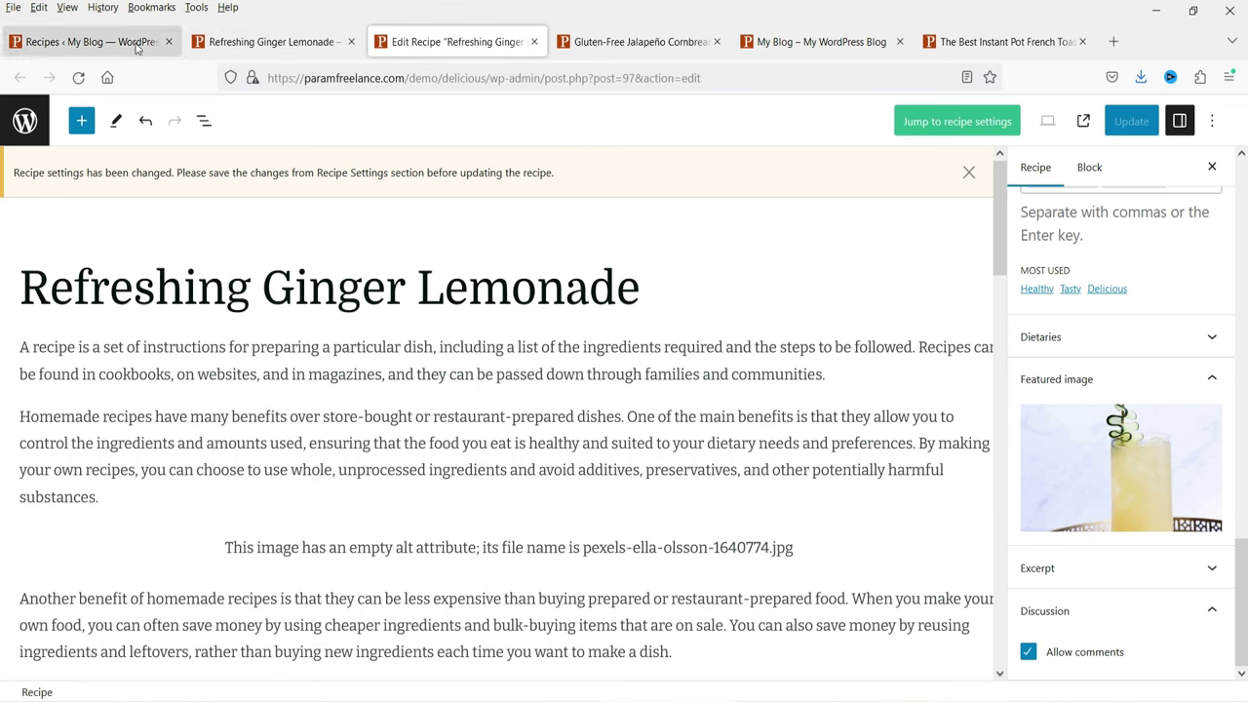
{"action": "left_click", "coordinate": [285, 46]}
{"action": "left_click", "coordinate": [49, 42]}
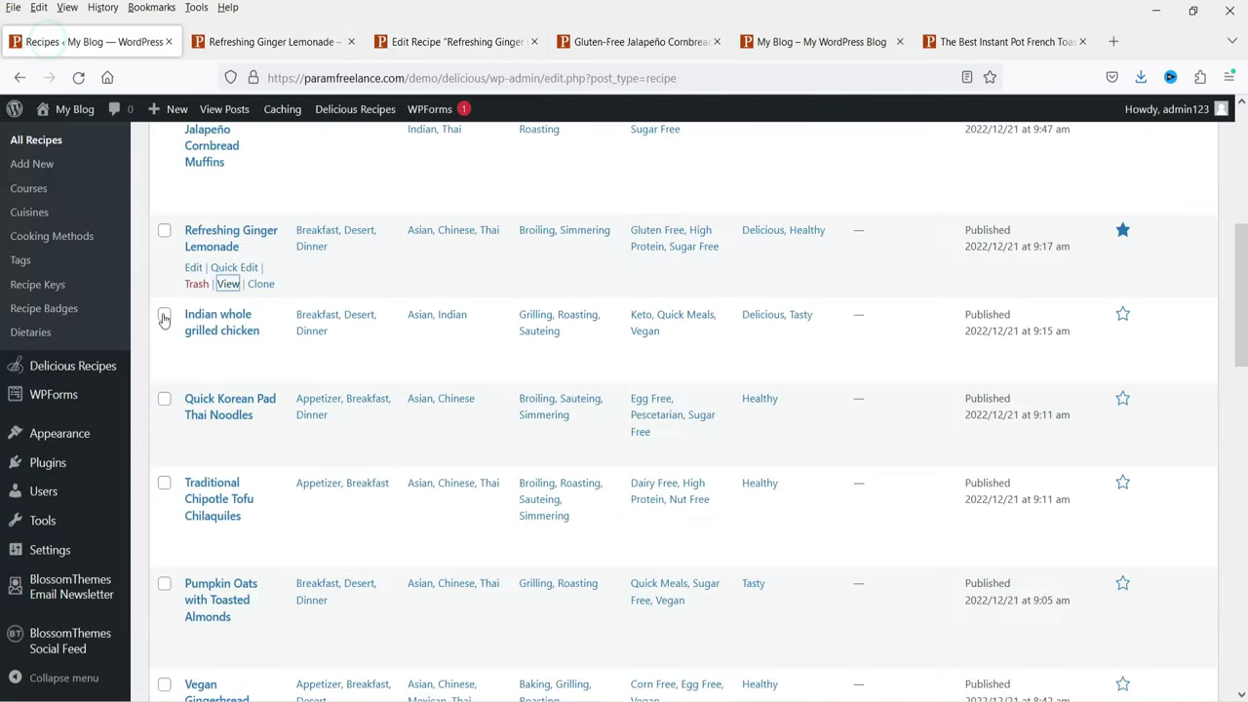
{"action": "middle_click", "coordinate": [36, 166]}
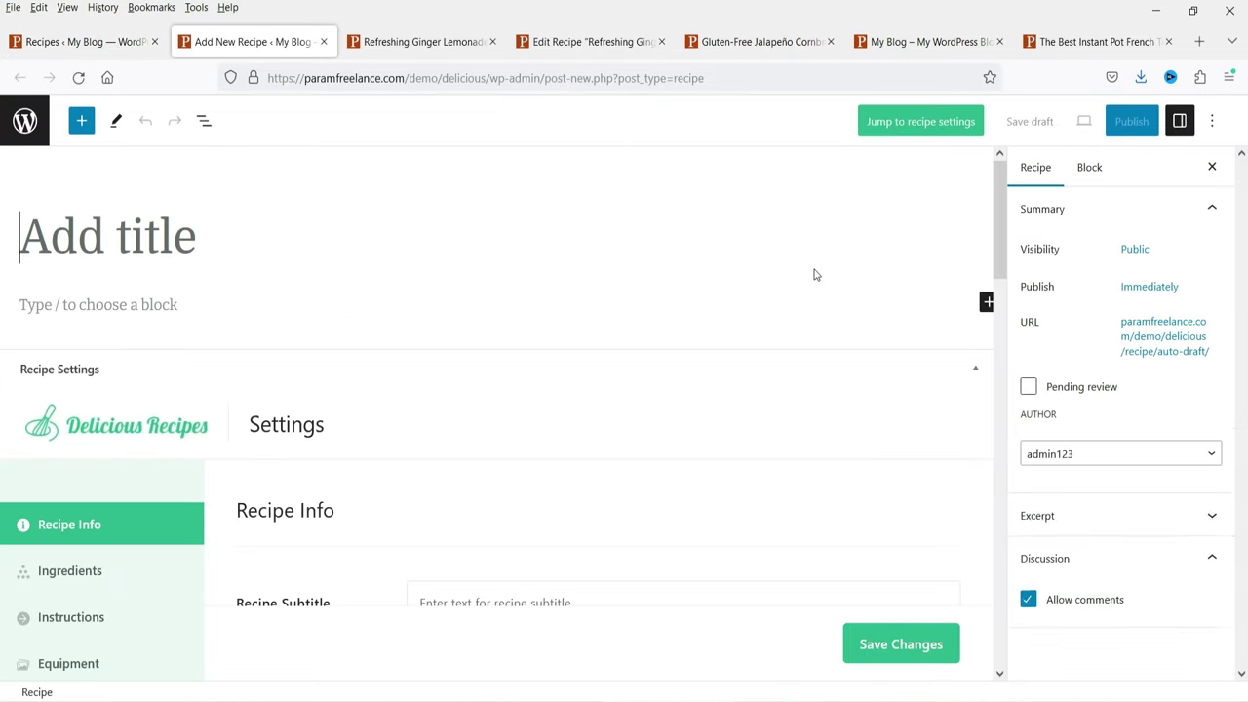
Step: Examine the new recipe's title and content areas, its course, cuisine, method, key, badge and featured image options, and the Recipe Info fields
{"action": "left_click", "coordinate": [90, 224]}
{"action": "left_click", "coordinate": [147, 305]}
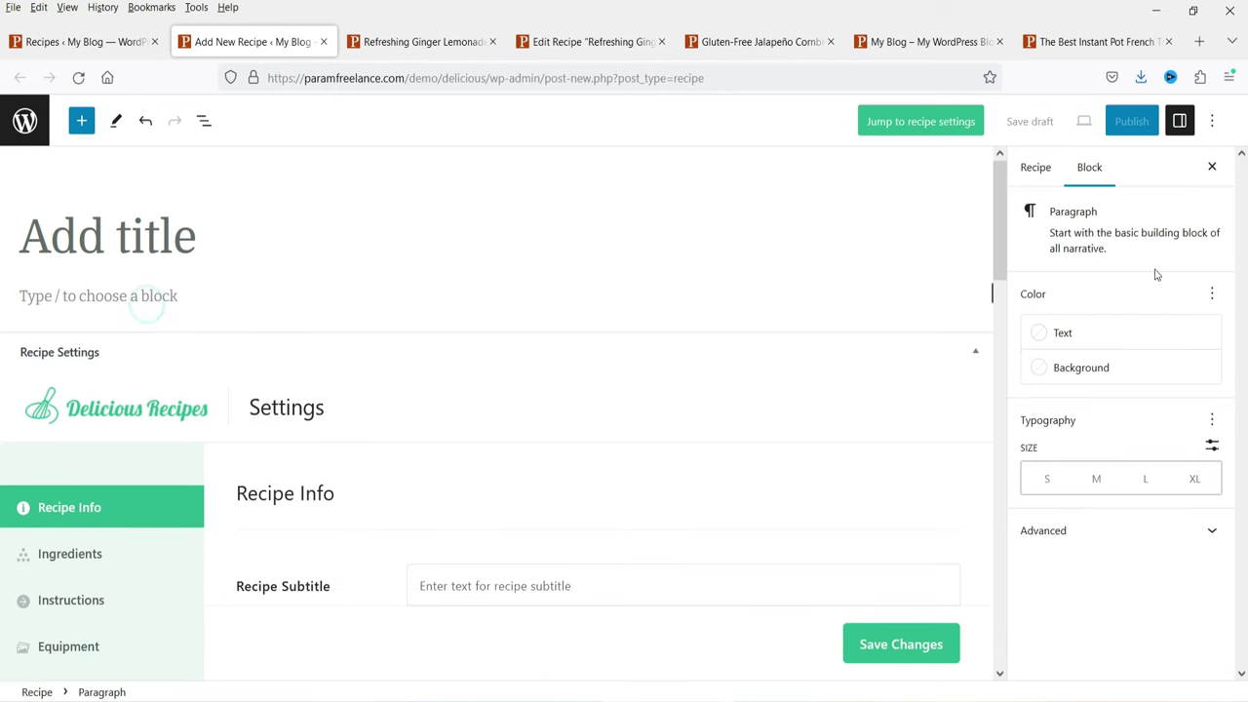
{"action": "left_click", "coordinate": [1037, 168]}
{"action": "scroll", "coordinate": [1030, 373], "scroll_direction": "down", "scroll_amount": 2}
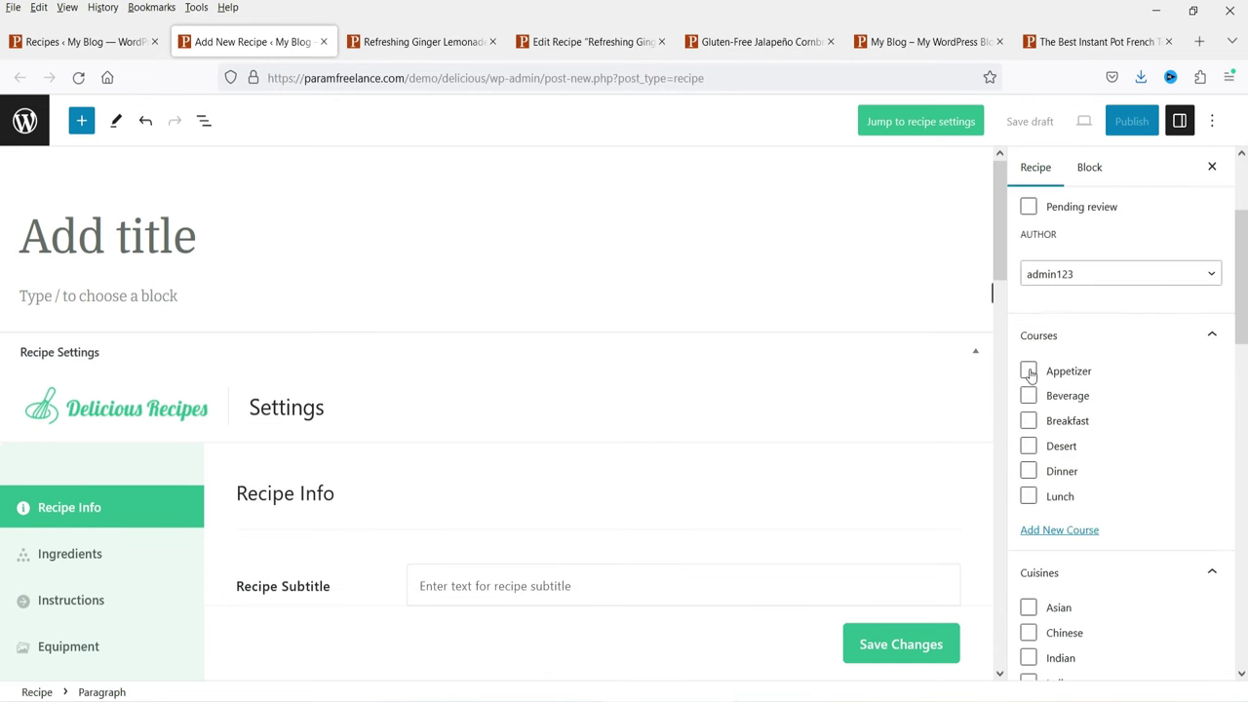
{"action": "scroll", "coordinate": [1031, 374], "scroll_direction": "down", "scroll_amount": 2}
{"action": "scroll", "coordinate": [1031, 413], "scroll_direction": "down", "scroll_amount": 3}
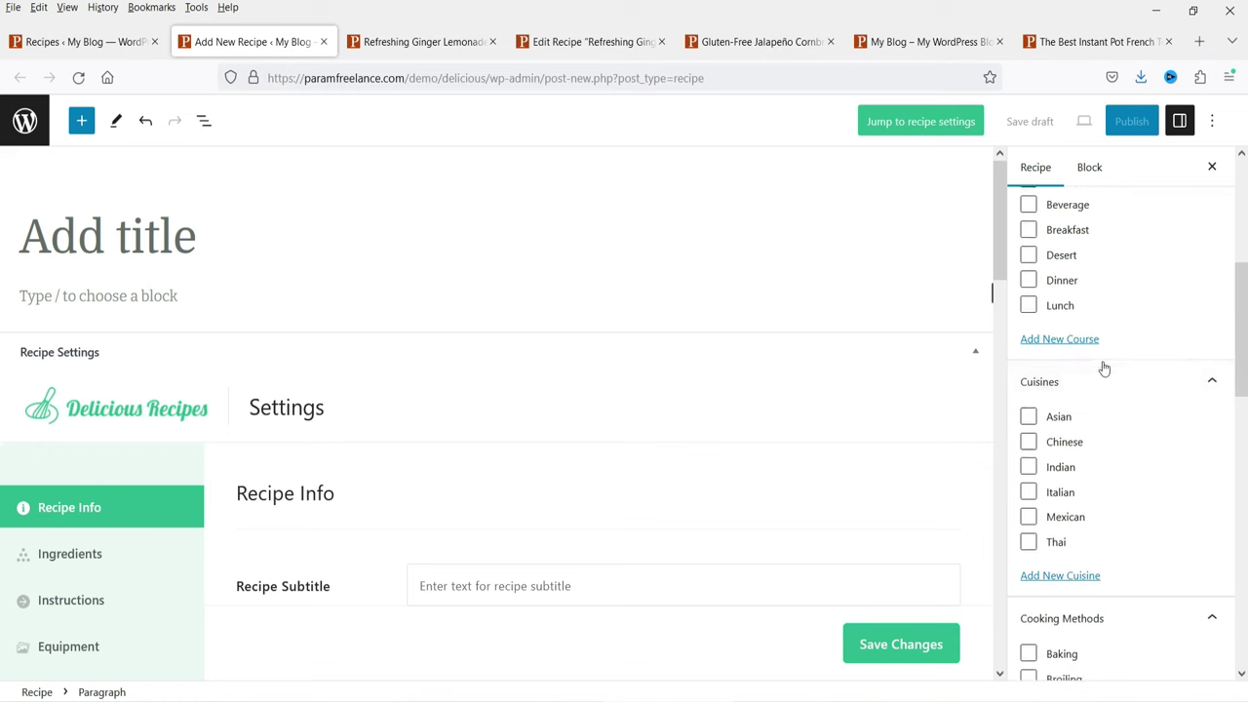
{"action": "scroll", "coordinate": [1148, 384], "scroll_direction": "down", "scroll_amount": 2}
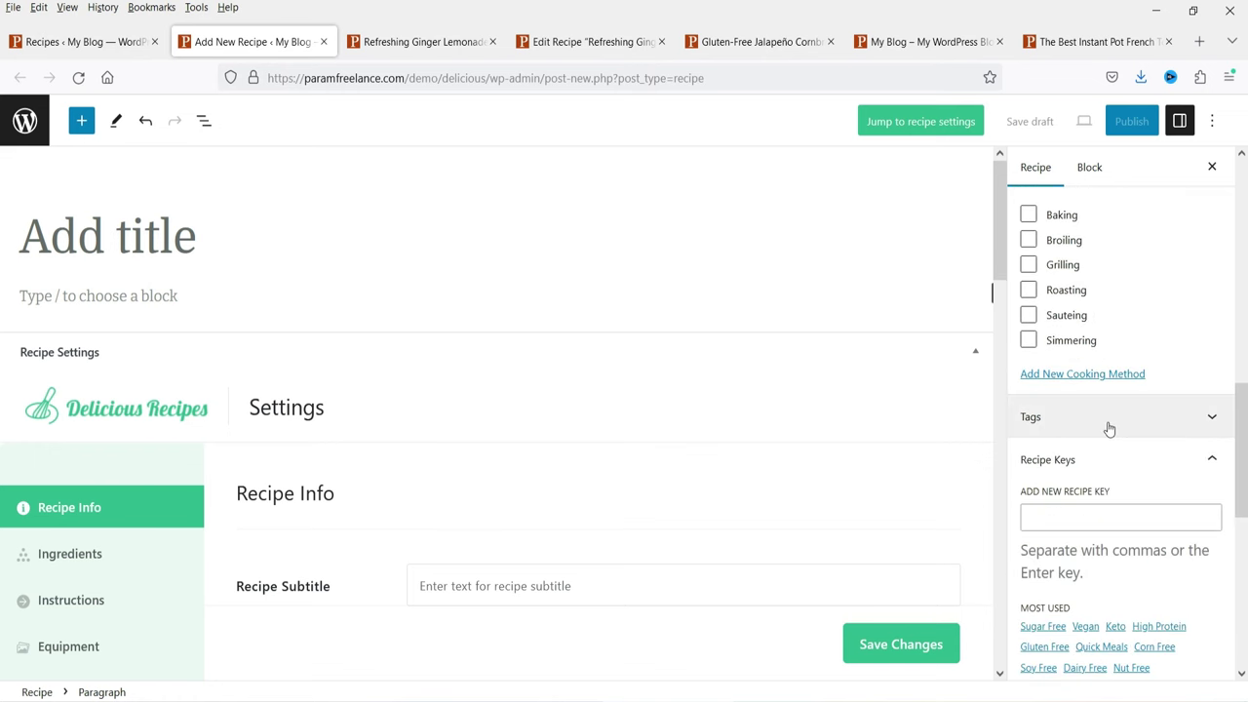
{"action": "scroll", "coordinate": [1179, 426], "scroll_direction": "down", "scroll_amount": 4}
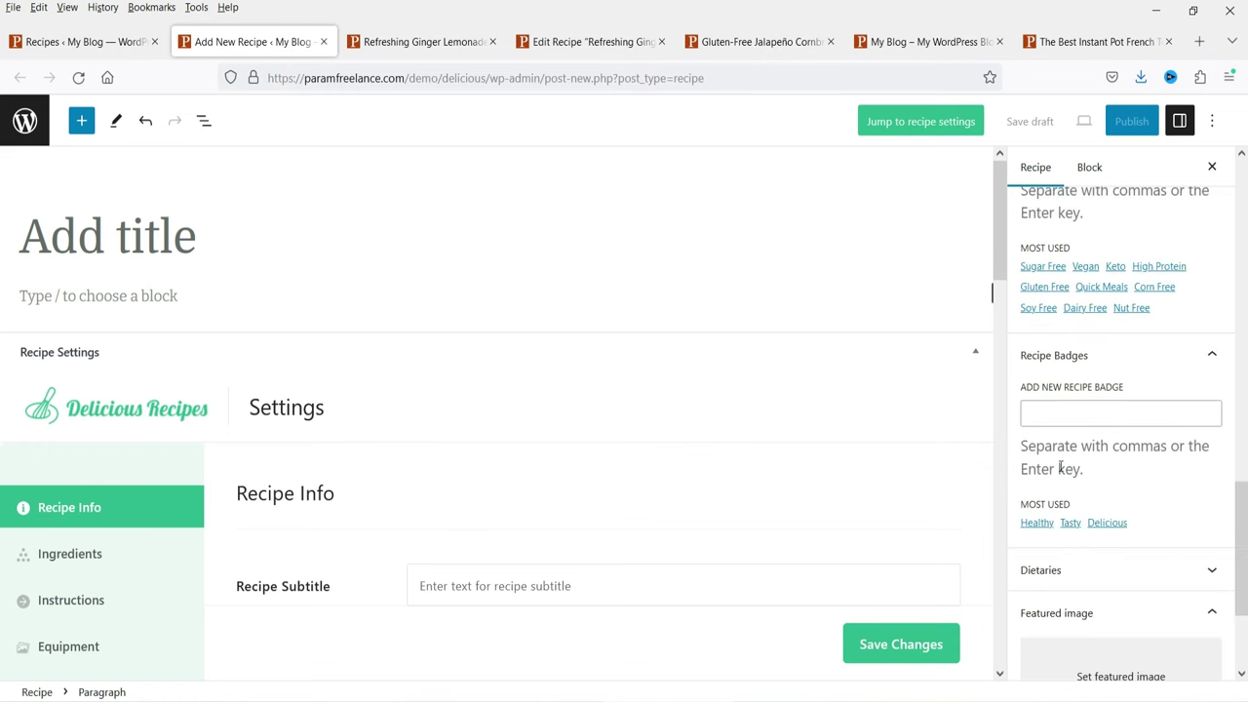
{"action": "scroll", "coordinate": [1098, 412], "scroll_direction": "down", "scroll_amount": 2}
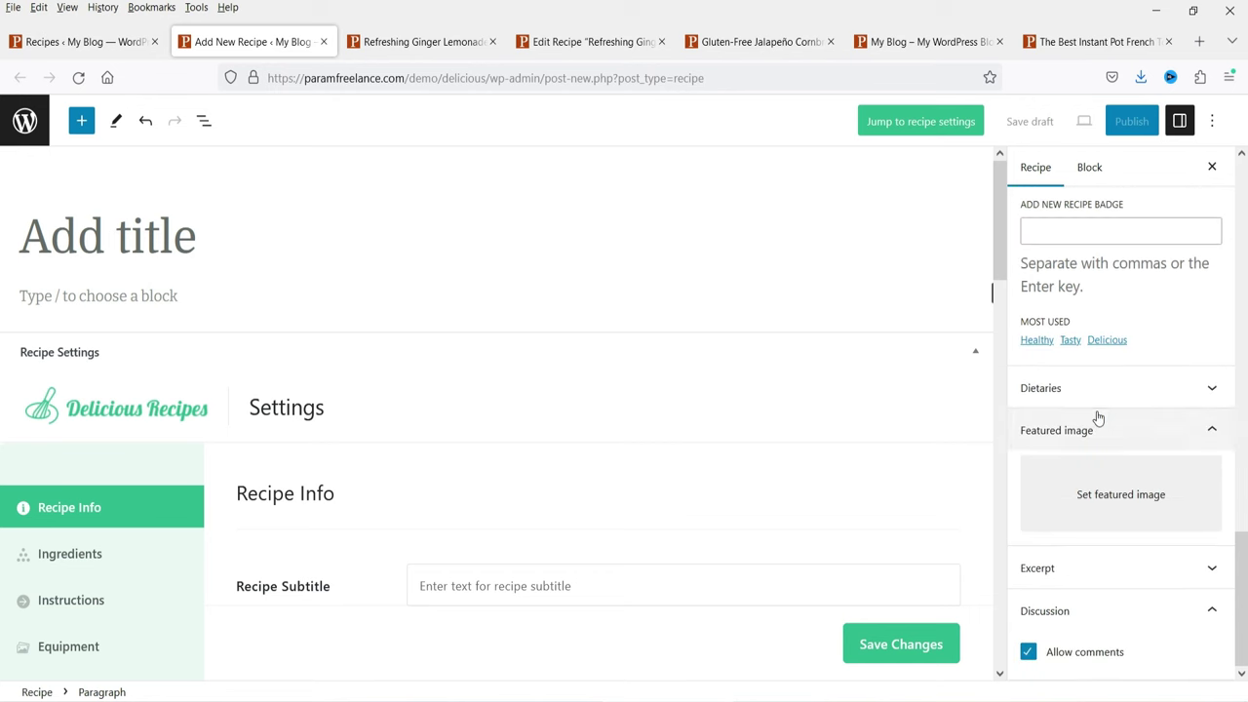
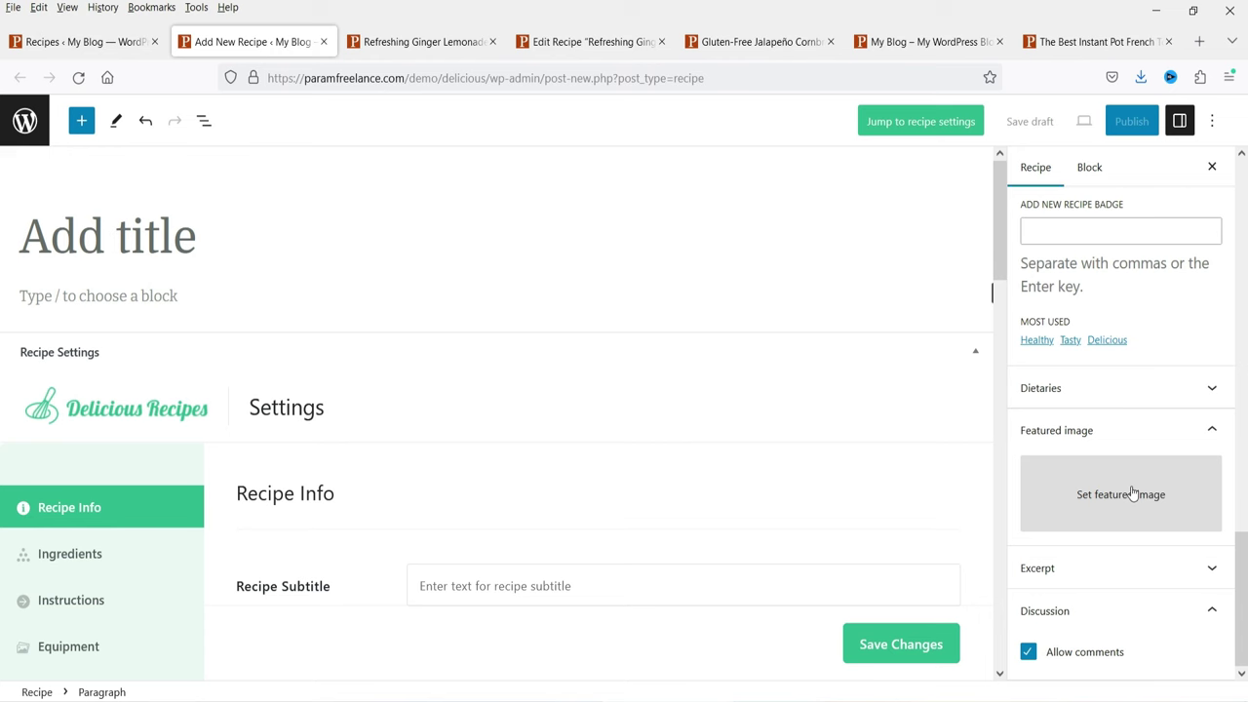
{"action": "scroll", "coordinate": [423, 335], "scroll_direction": "down", "scroll_amount": 5}
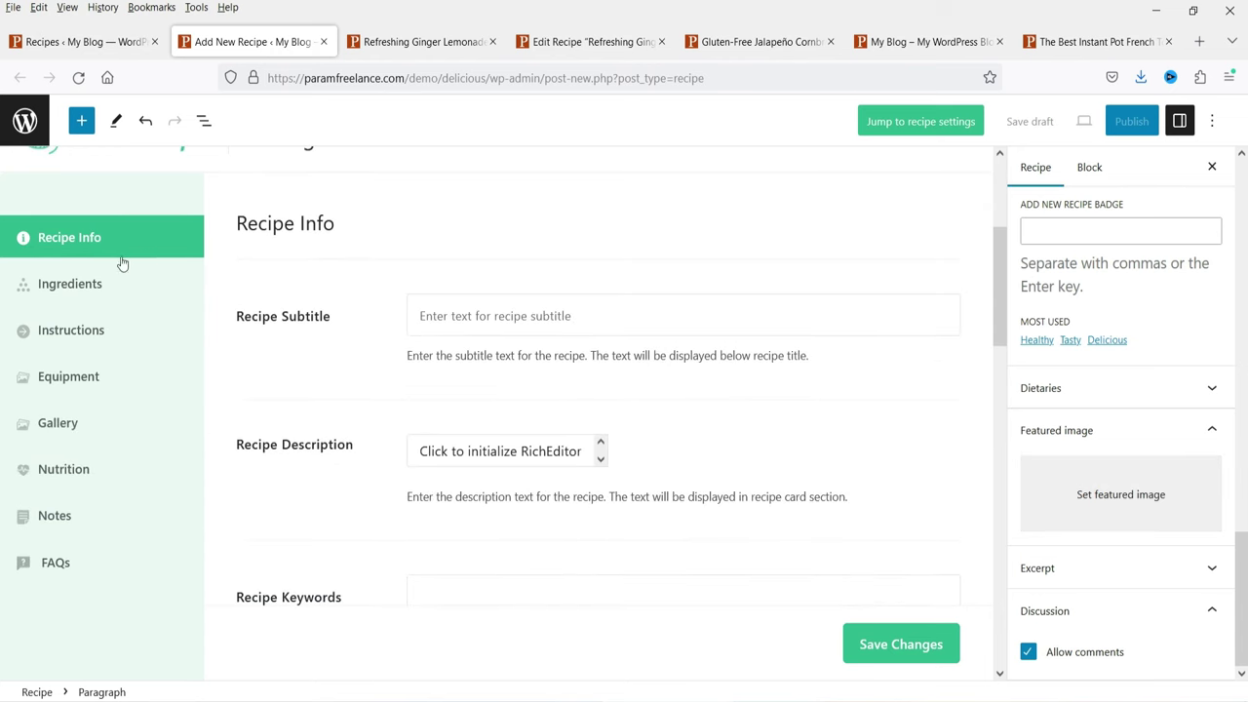
Step: Examine the new recipe's subtitle, description, keywords, difficulty, preparation, cooking time, cooking temperature and rest time fields
{"action": "left_click", "coordinate": [476, 316]}
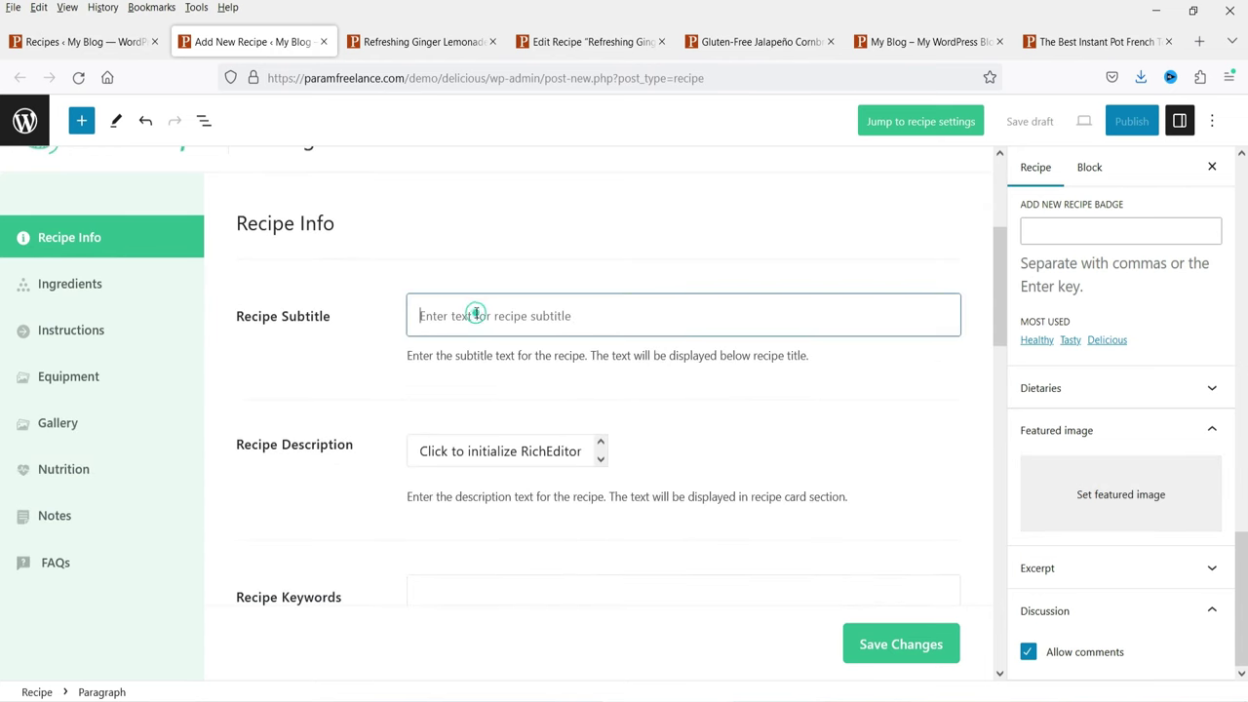
{"action": "scroll", "coordinate": [566, 372], "scroll_direction": "down", "scroll_amount": 2}
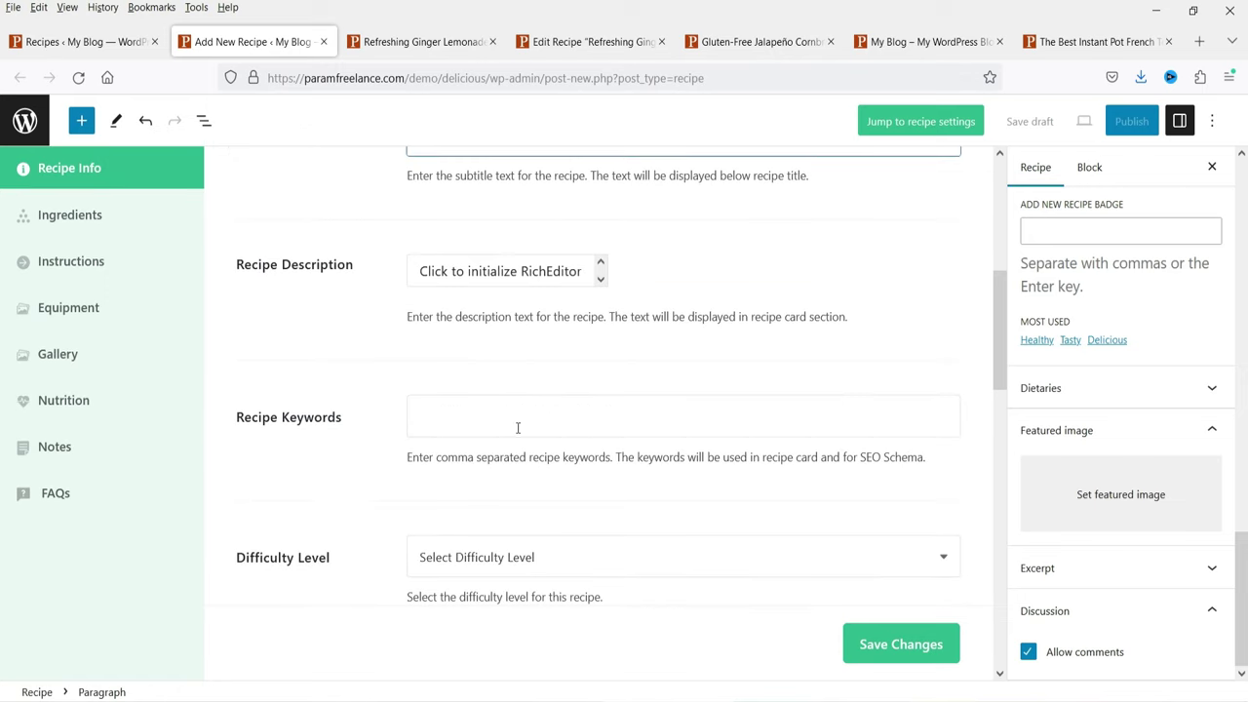
{"action": "scroll", "coordinate": [610, 540], "scroll_direction": "down", "scroll_amount": 2}
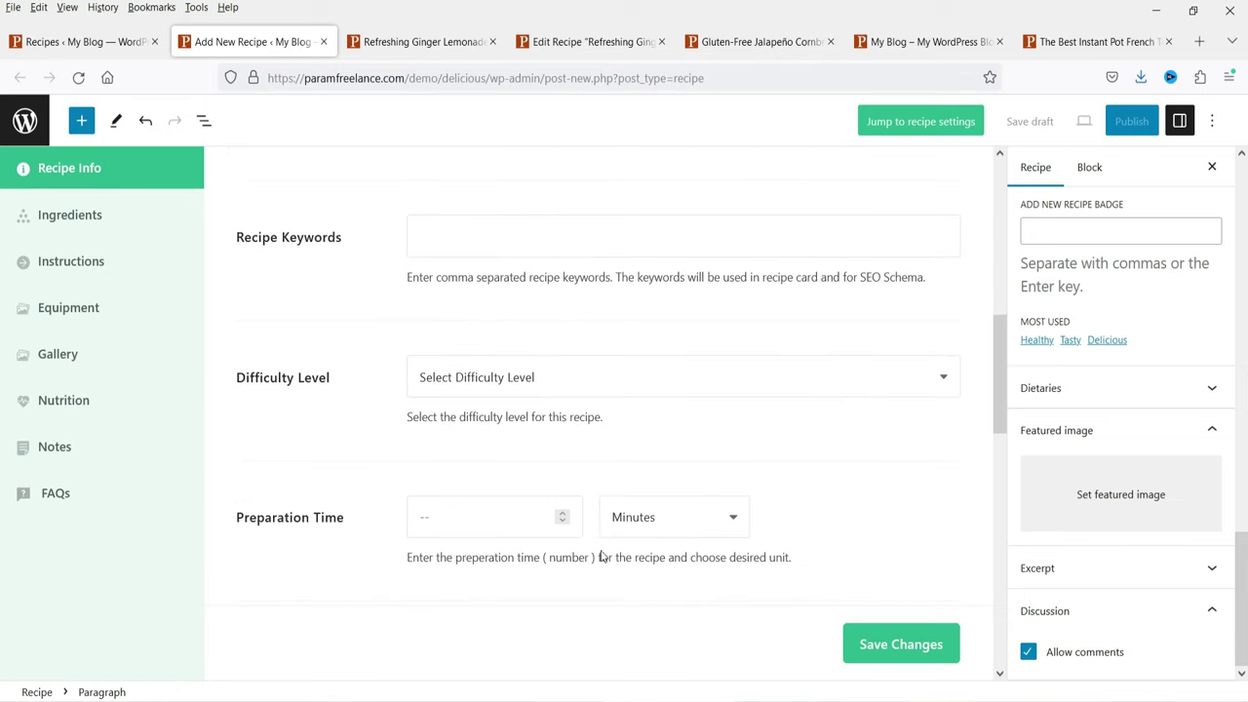
{"action": "scroll", "coordinate": [523, 430], "scroll_direction": "down", "scroll_amount": 4}
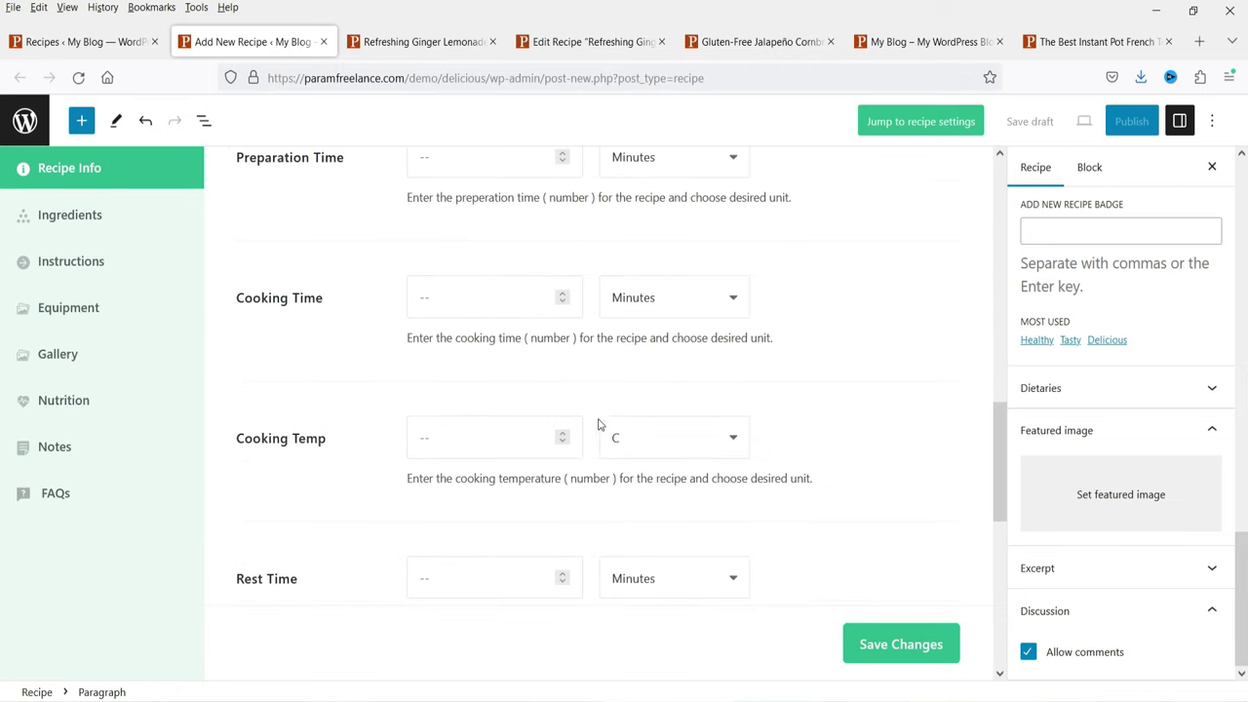
Step: Compare the blank recipe form with the Refreshing Ginger Lemonade editor, and look back through its published page
{"action": "left_click", "coordinate": [390, 42]}
{"action": "left_click", "coordinate": [582, 40]}
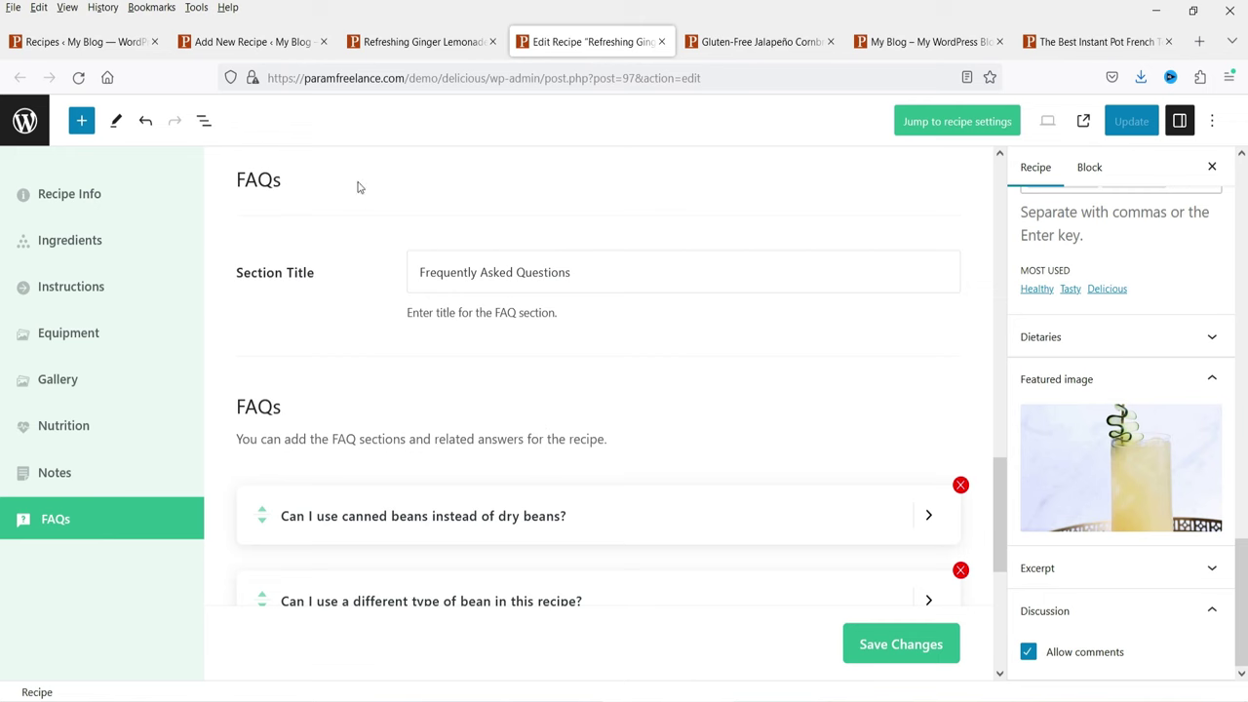
{"action": "left_click", "coordinate": [252, 42]}
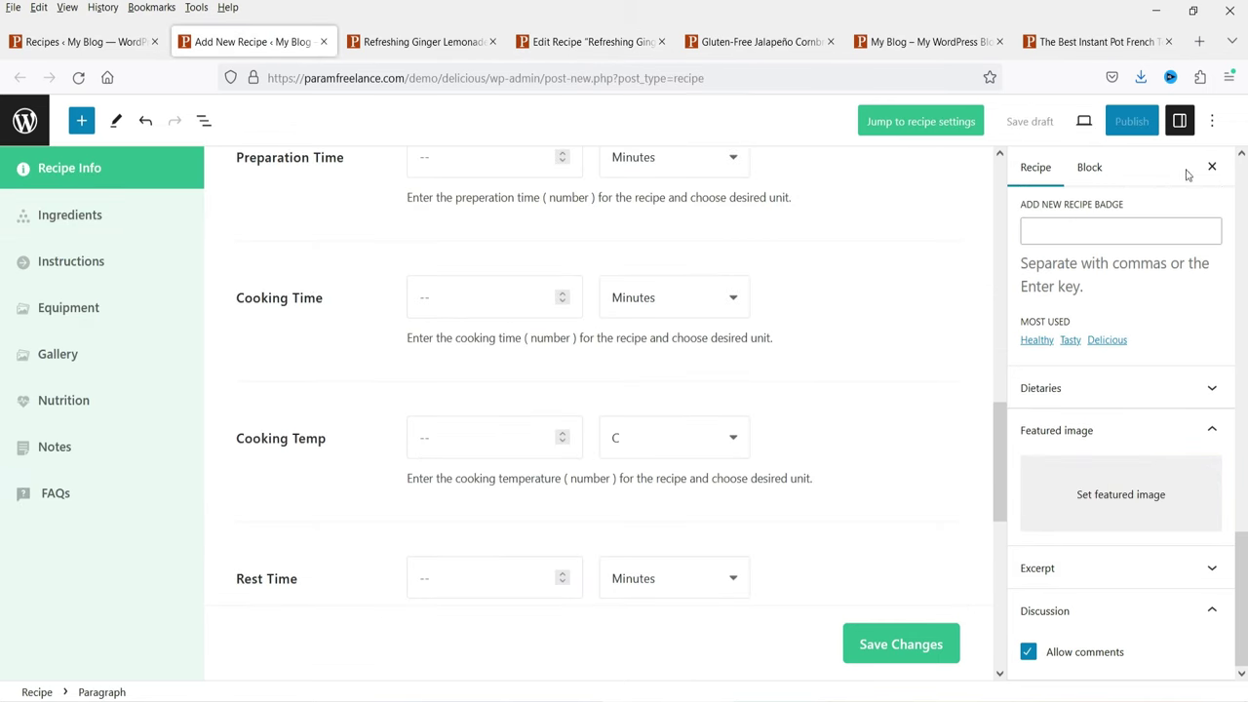
{"action": "left_click", "coordinate": [413, 42]}
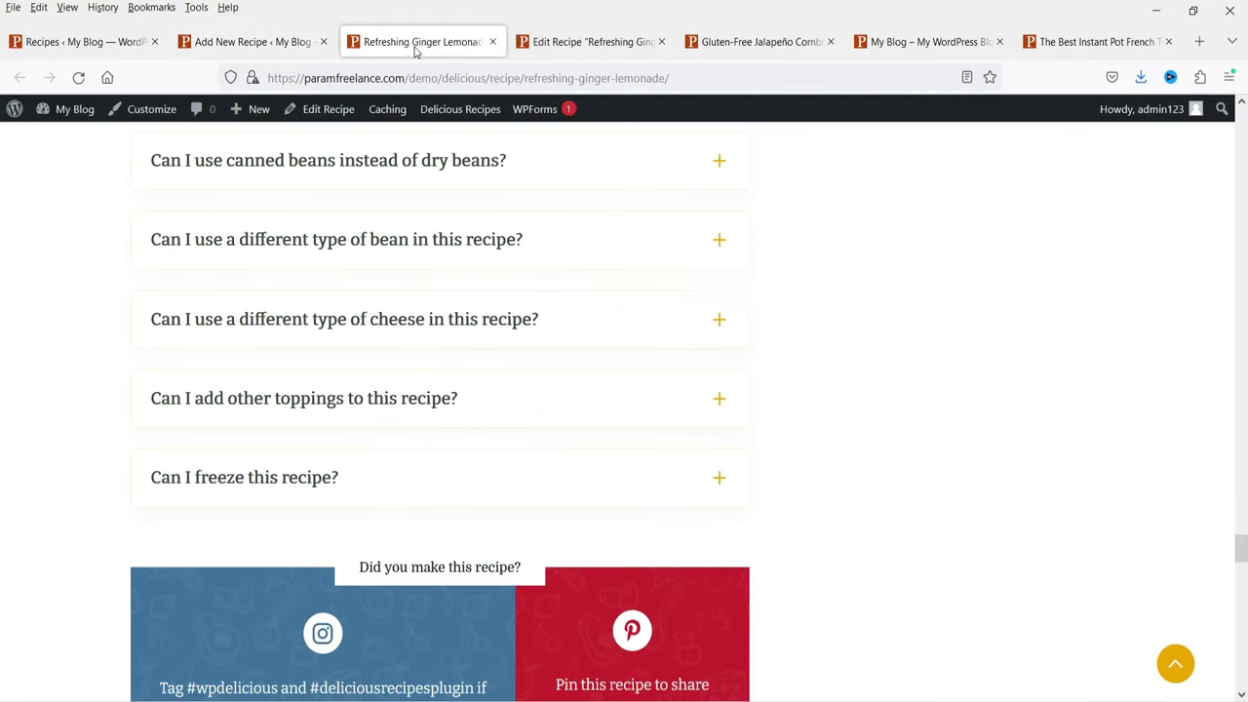
{"action": "scroll", "coordinate": [644, 299], "scroll_direction": "up", "scroll_amount": 10}
{"action": "scroll", "coordinate": [469, 328], "scroll_direction": "up", "scroll_amount": 15}
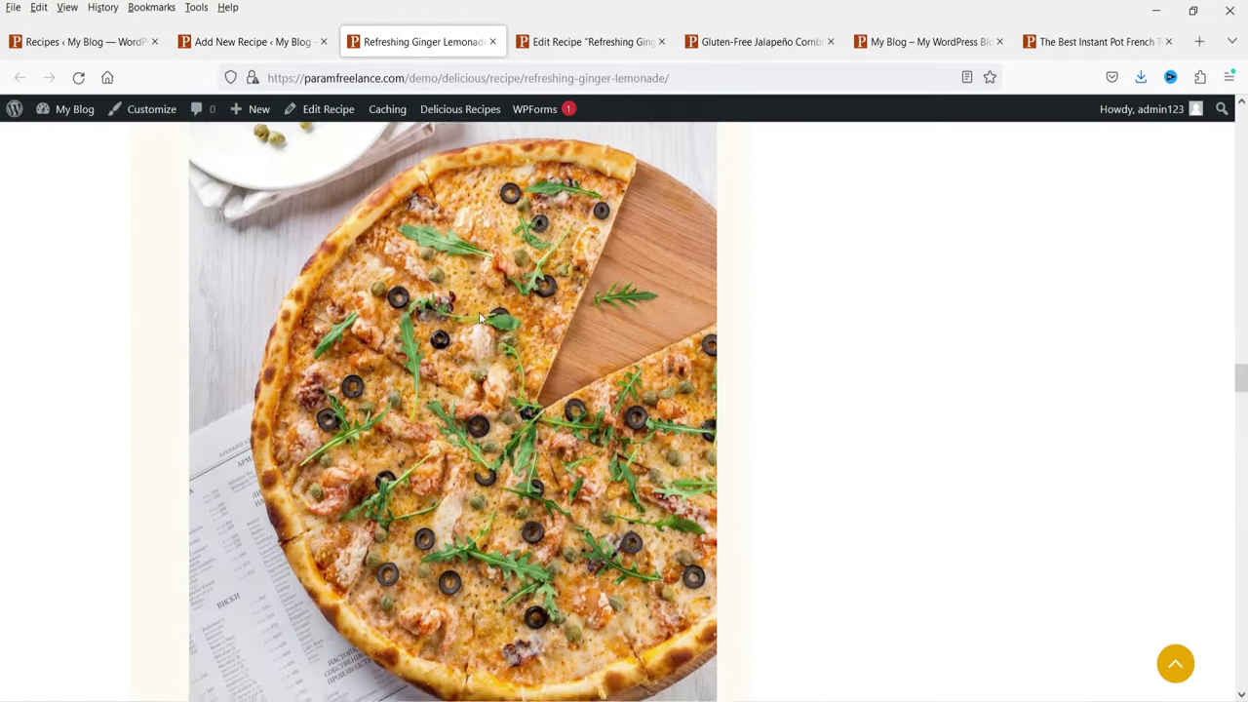
{"action": "scroll", "coordinate": [469, 332], "scroll_direction": "up", "scroll_amount": 10}
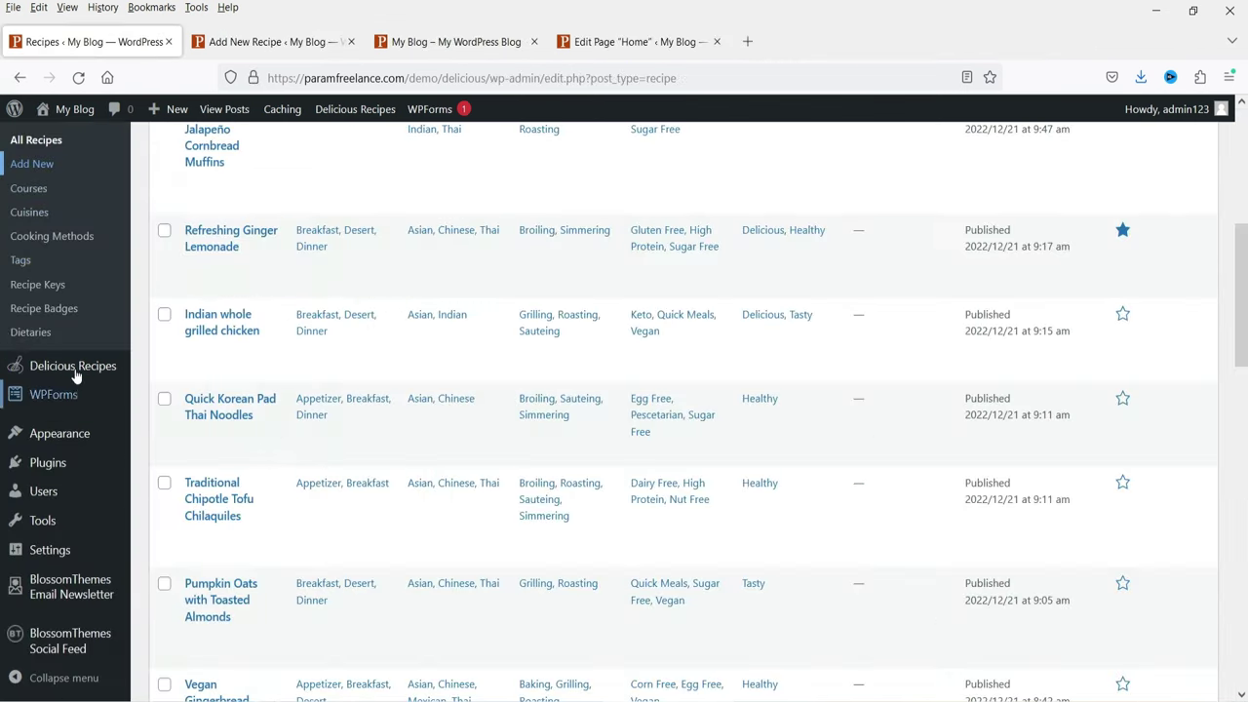
Step: Open the Delicious Recipes plugin's global settings and examine the Recipe Page options under General Settings
{"action": "mouse_move", "coordinate": [76, 370]}
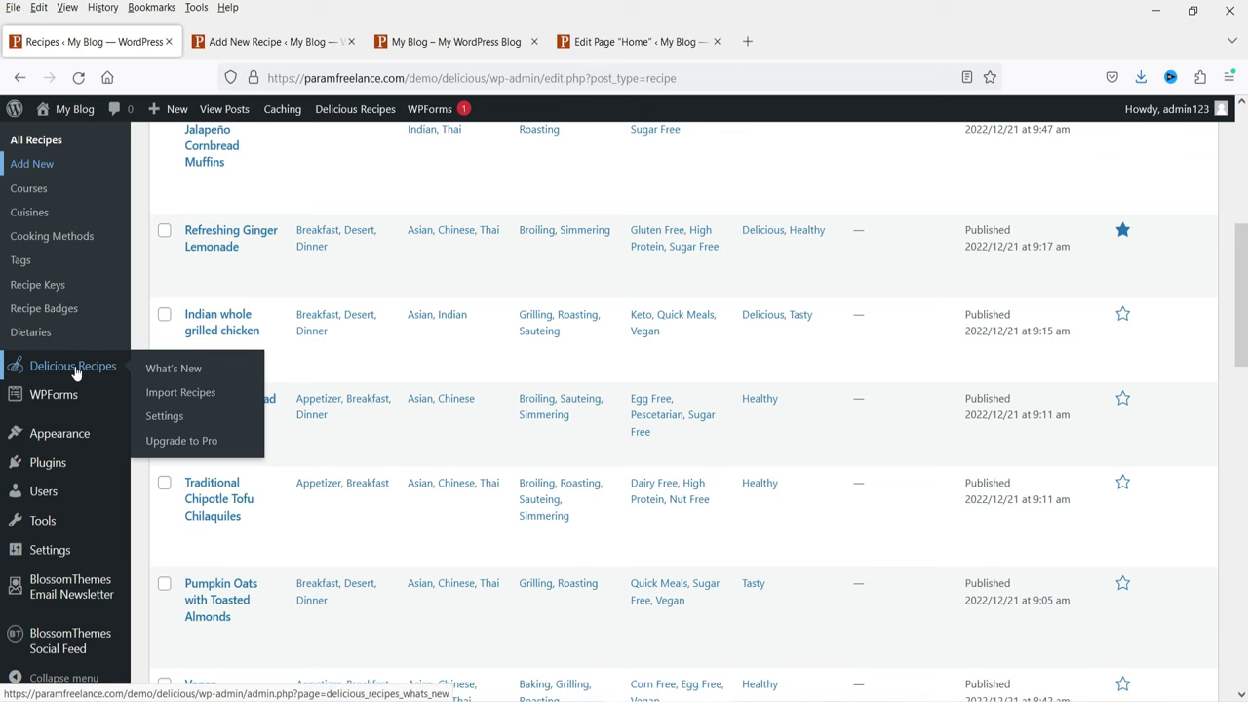
{"action": "left_click", "coordinate": [183, 419]}
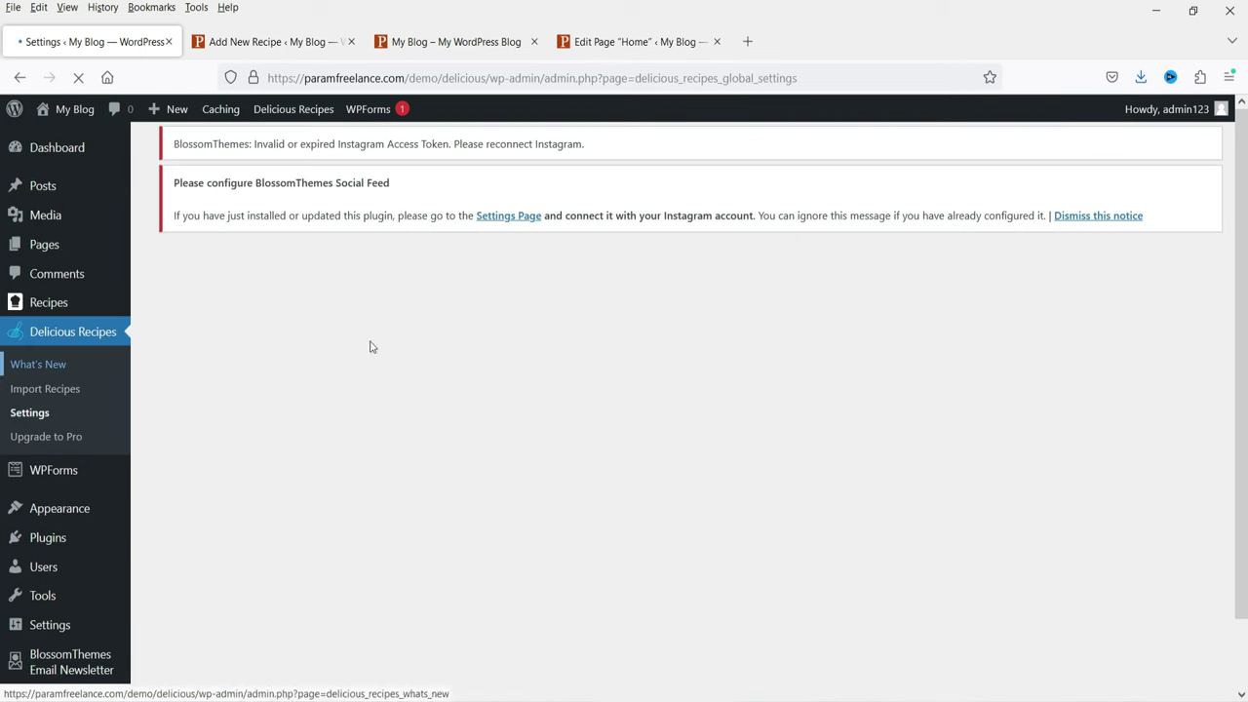
{"action": "scroll", "coordinate": [810, 343], "scroll_direction": "down", "scroll_amount": 2}
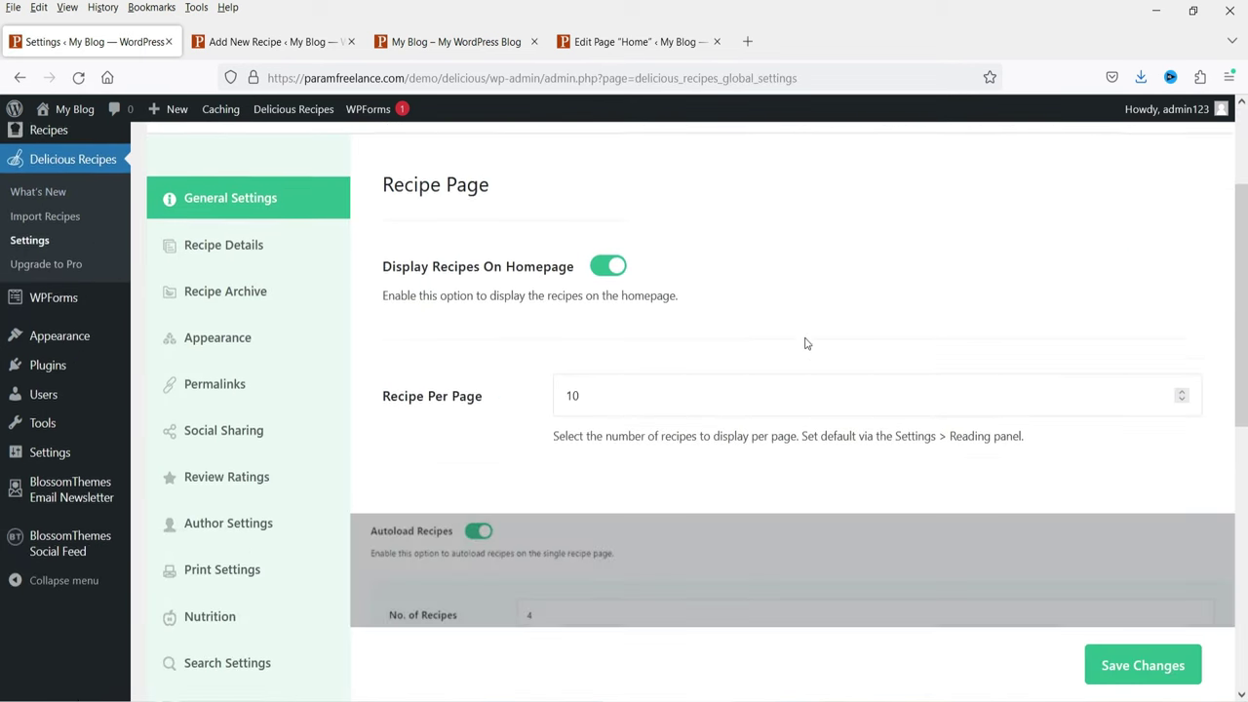
{"action": "scroll", "coordinate": [804, 336], "scroll_direction": "up", "scroll_amount": 3}
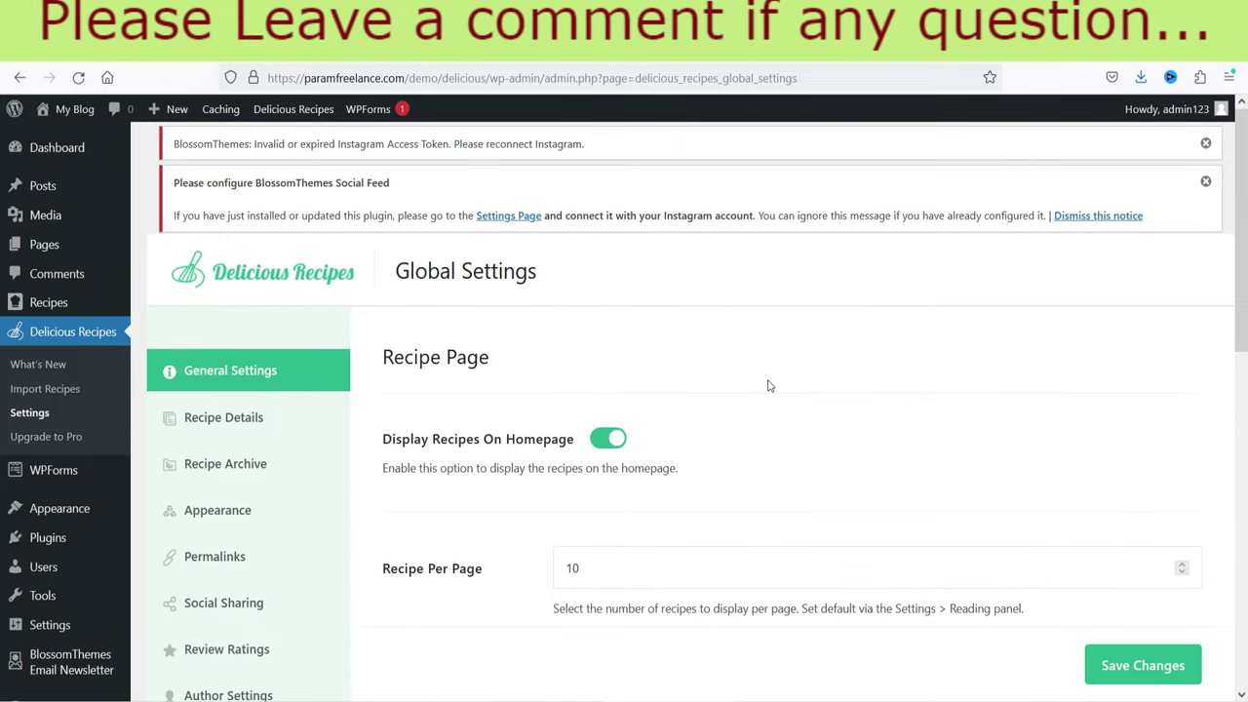
{"action": "scroll", "coordinate": [444, 363], "scroll_direction": "down", "scroll_amount": 1}
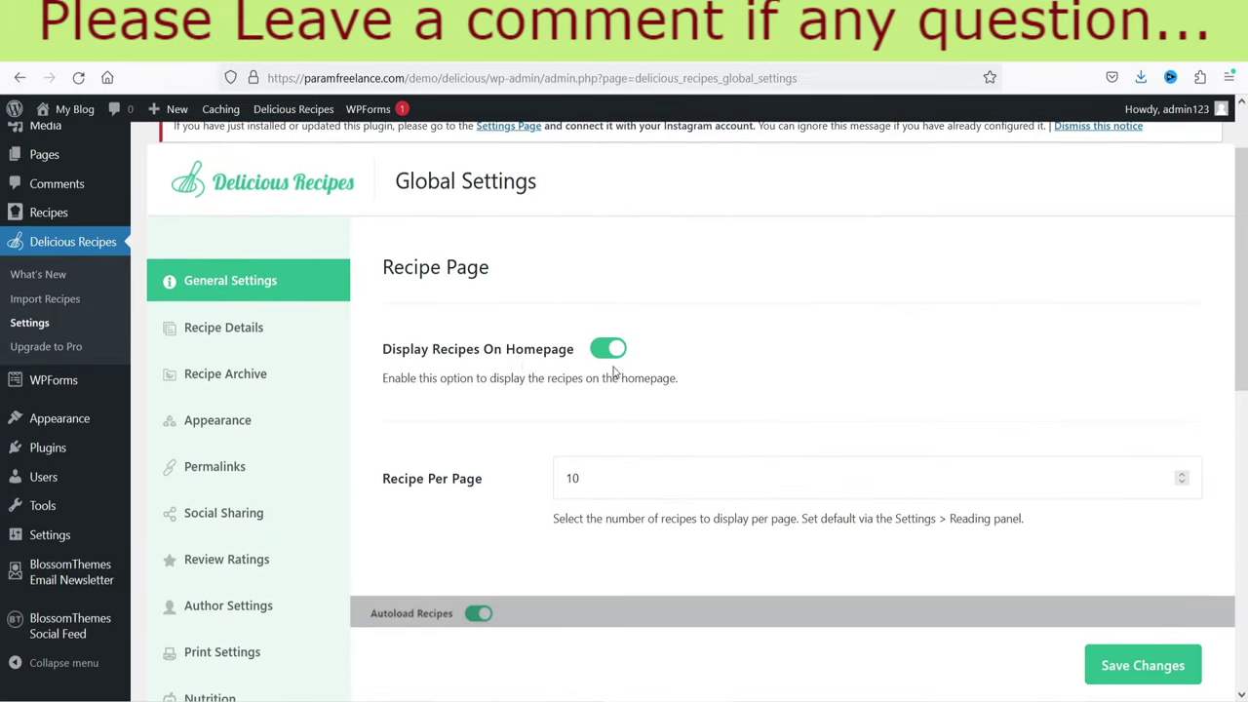
Step: Compare the homepage's Recent Recipes with the homepage display option, and examine the autoload and inline related recipe settings
{"action": "left_click", "coordinate": [450, 41]}
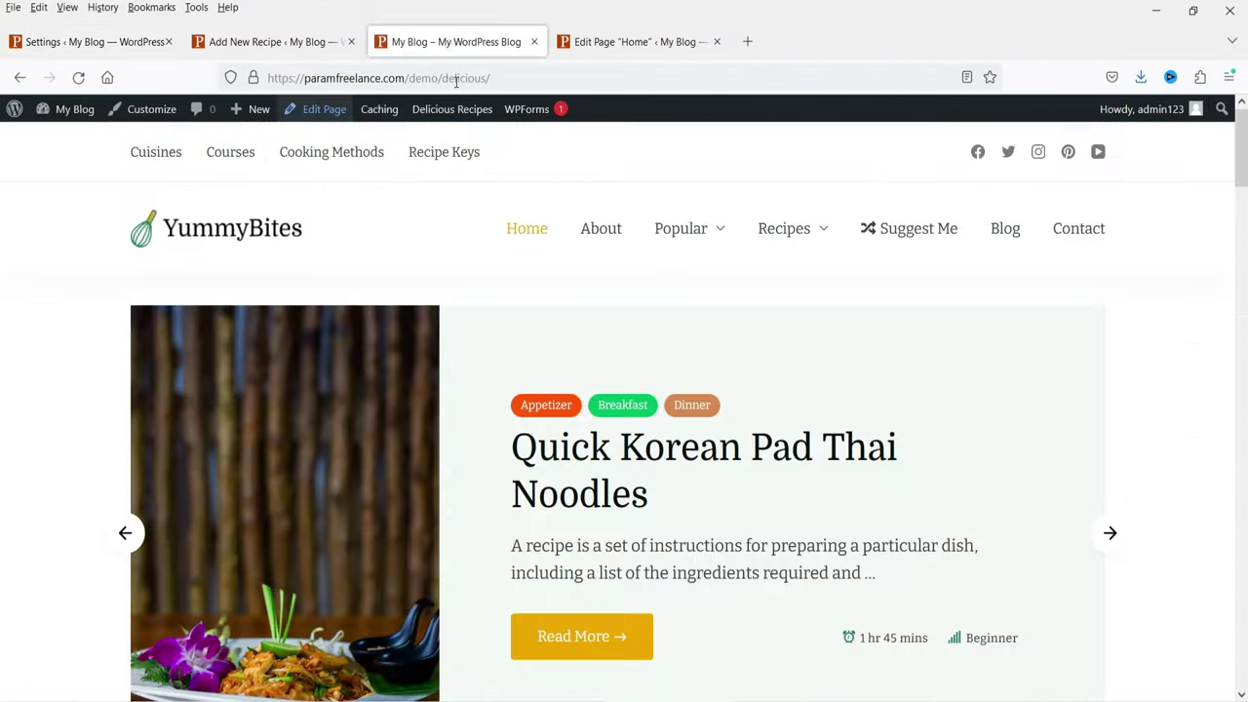
{"action": "scroll", "coordinate": [682, 390], "scroll_direction": "down", "scroll_amount": 11}
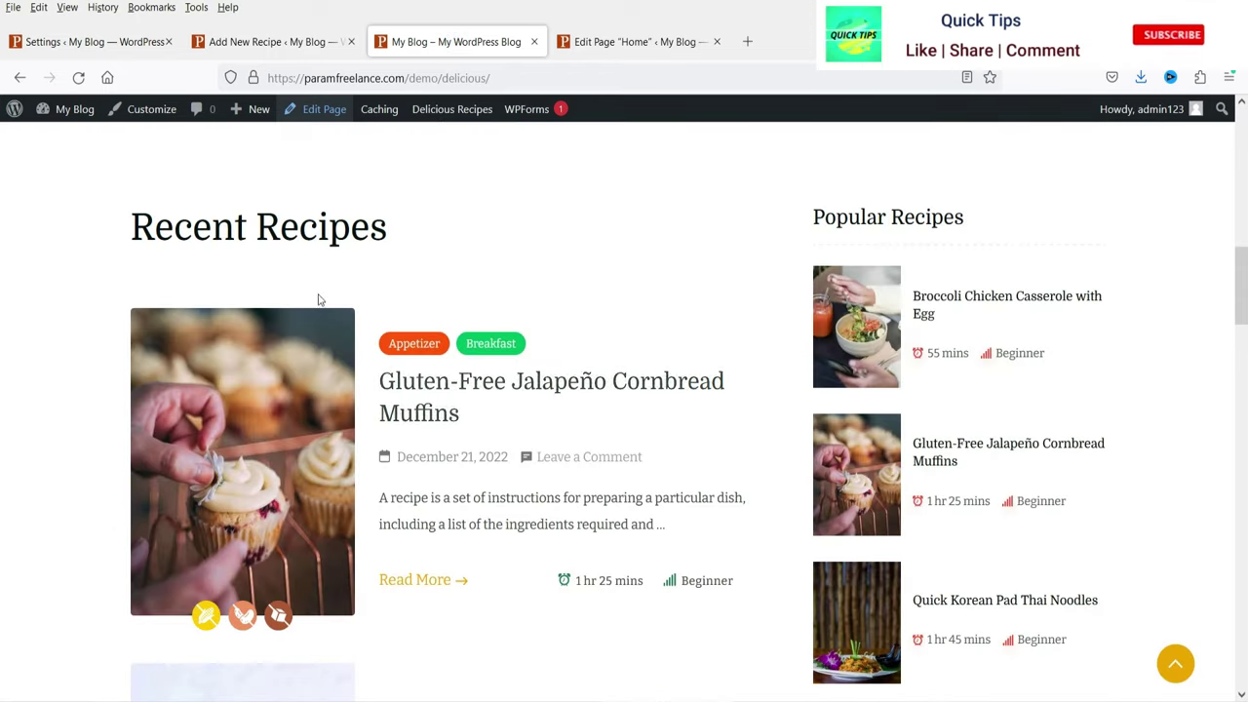
{"action": "left_click", "coordinate": [256, 41]}
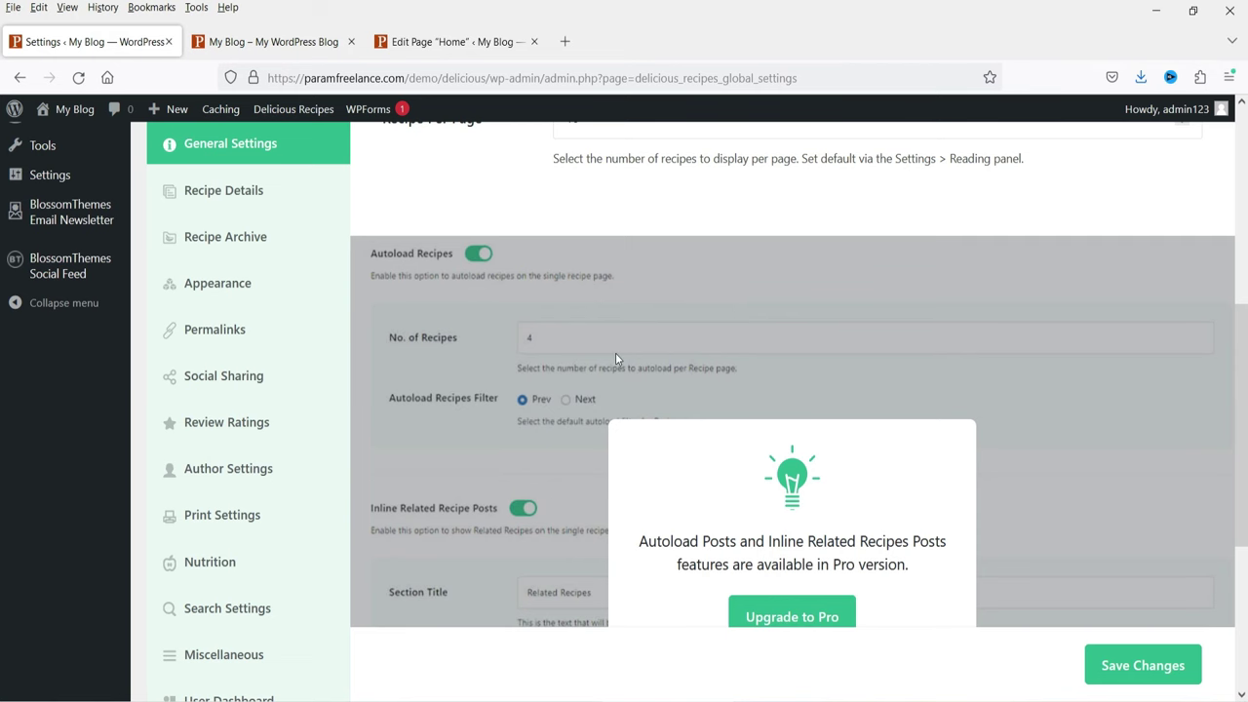
{"action": "scroll", "coordinate": [616, 355], "scroll_direction": "down", "scroll_amount": 5}
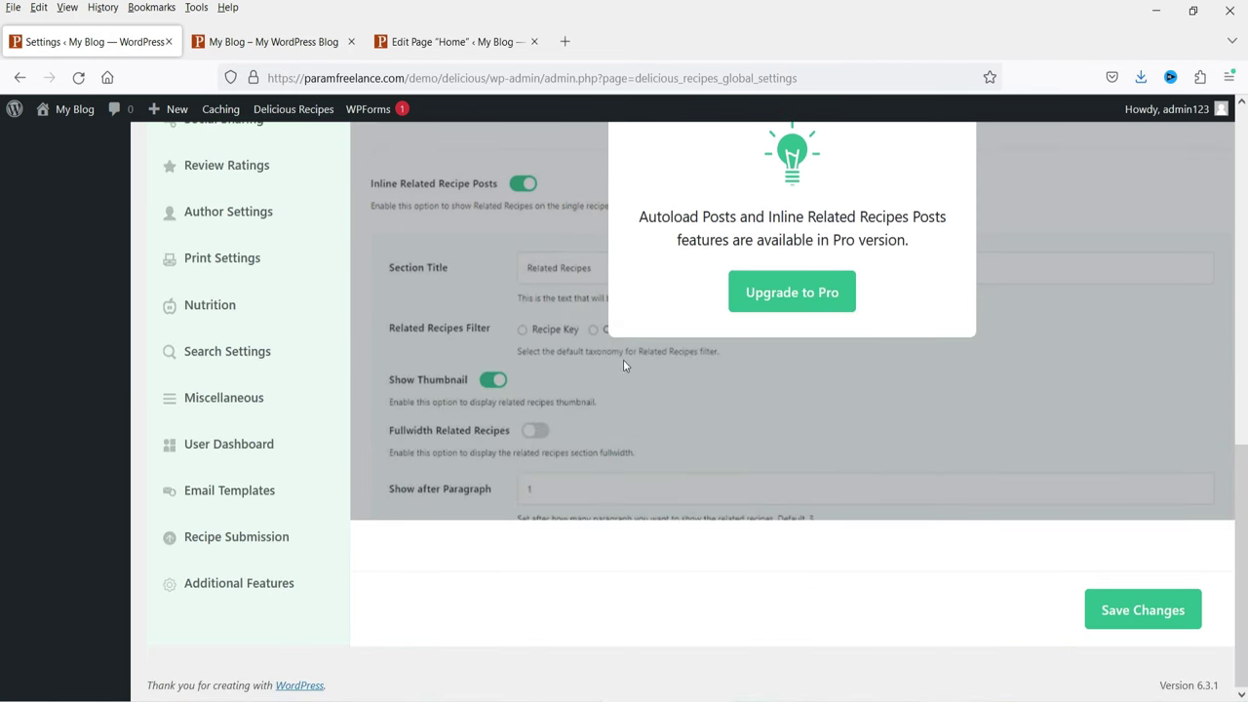
{"action": "scroll", "coordinate": [626, 375], "scroll_direction": "up", "scroll_amount": 5}
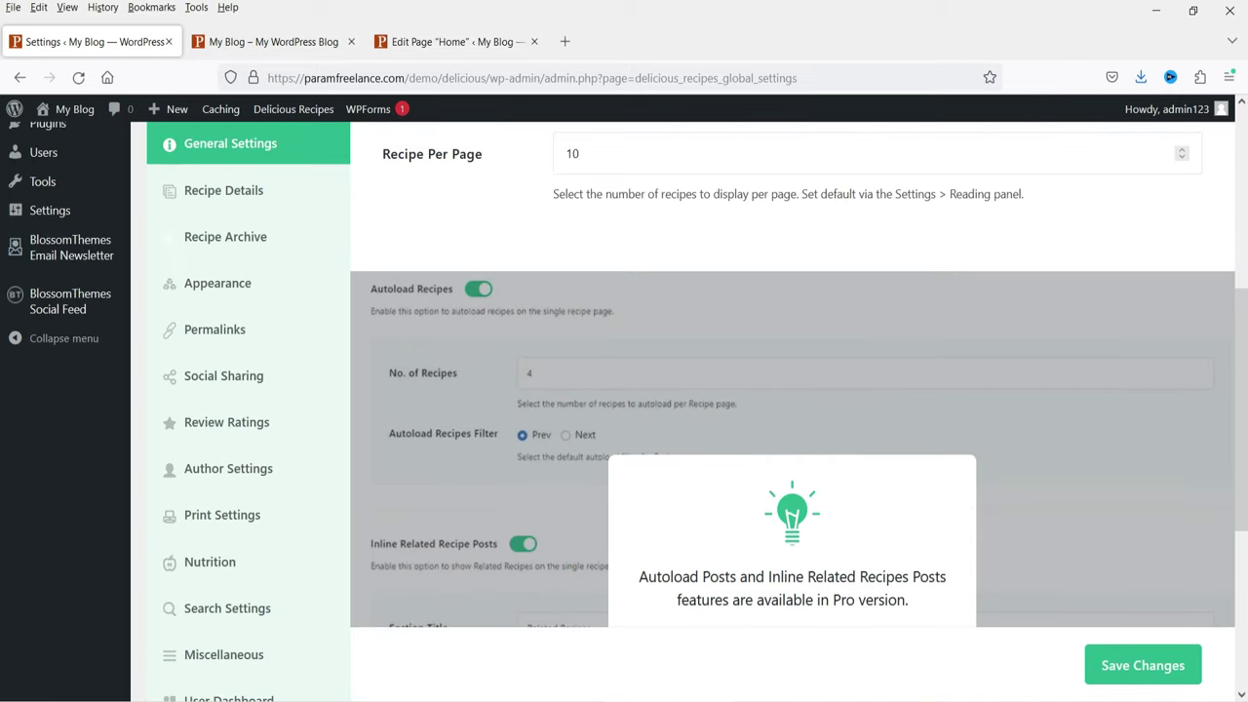
Step: Show the Global Recipe Toggles in Recipe Details, and open the Gluten-Free Jalapeño Cornbread Muffins recipe in a tab beside the settings
{"action": "left_click", "coordinate": [225, 190]}
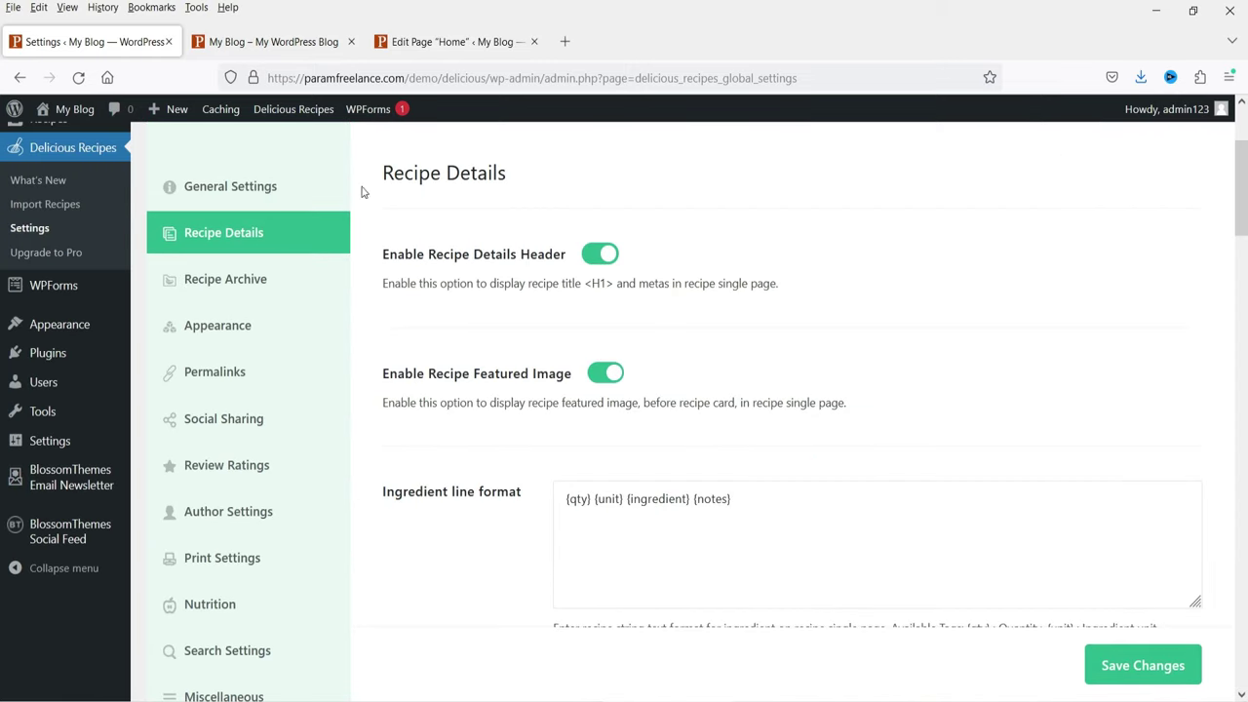
{"action": "scroll", "coordinate": [566, 390], "scroll_direction": "down", "scroll_amount": 10}
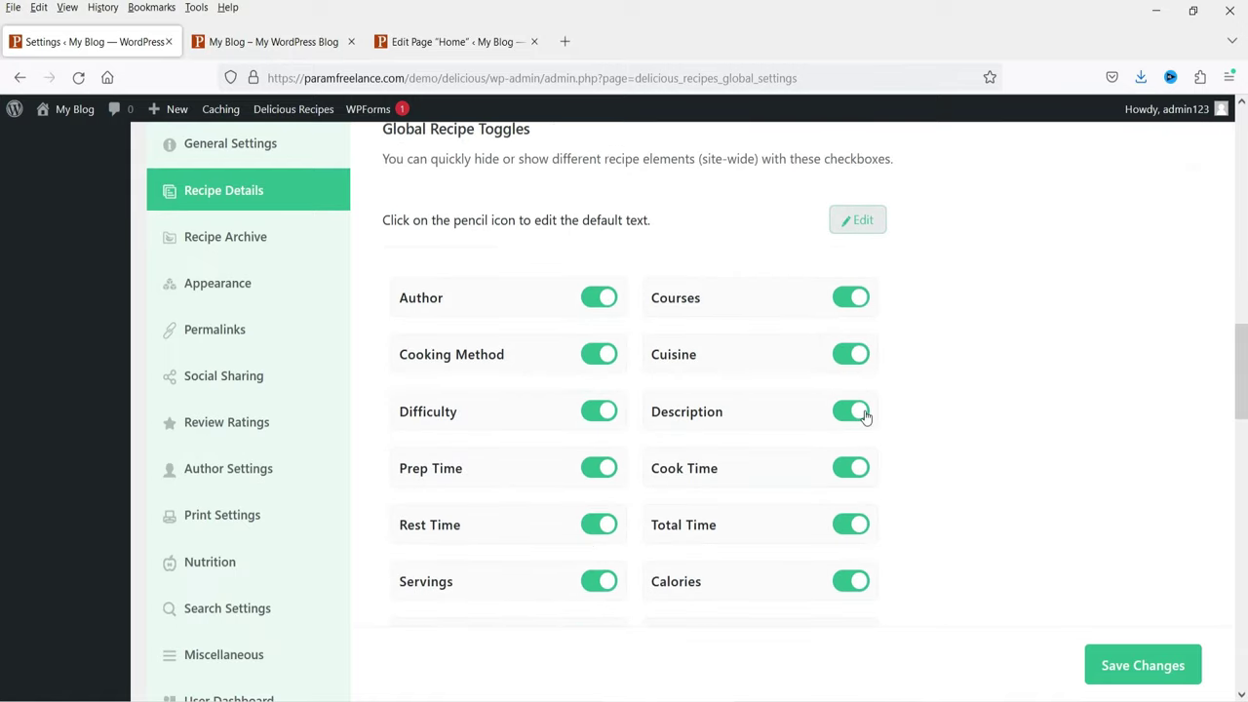
{"action": "left_click", "coordinate": [273, 41]}
{"action": "scroll", "coordinate": [614, 341], "scroll_direction": "down", "scroll_amount": 3}
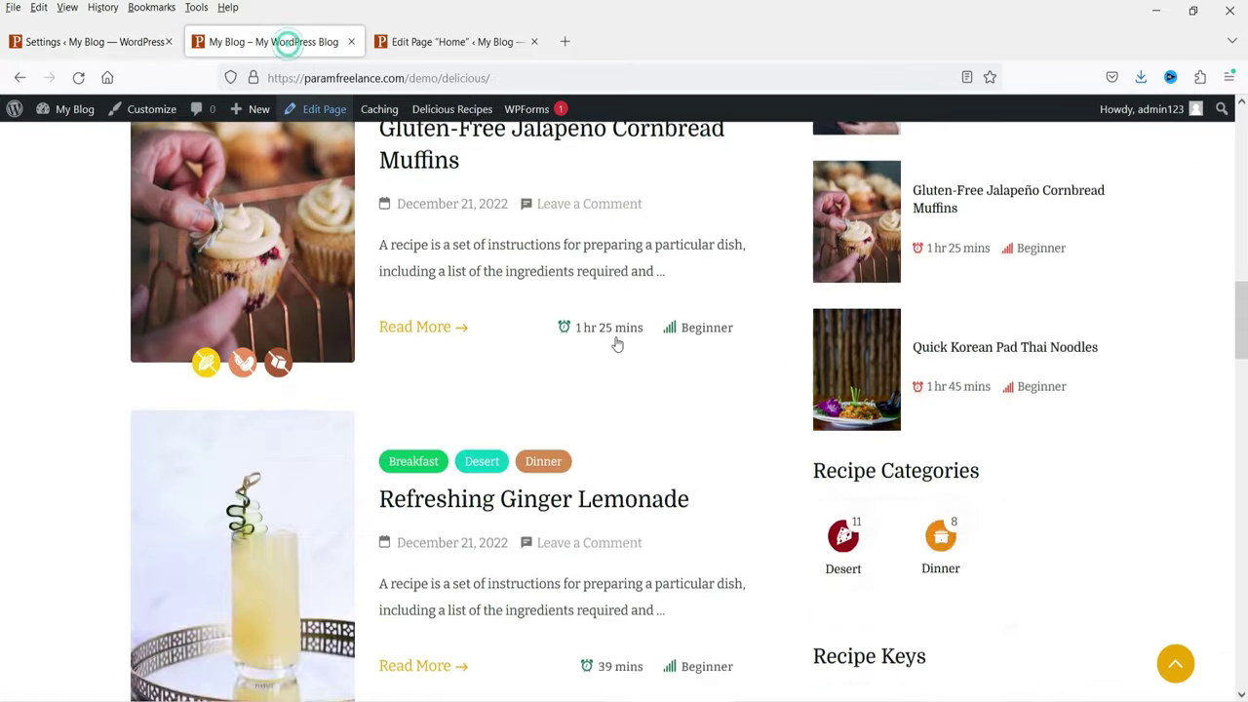
{"action": "scroll", "coordinate": [583, 353], "scroll_direction": "up", "scroll_amount": 2}
{"action": "right_click", "coordinate": [503, 304]}
{"action": "left_click", "coordinate": [546, 318]}
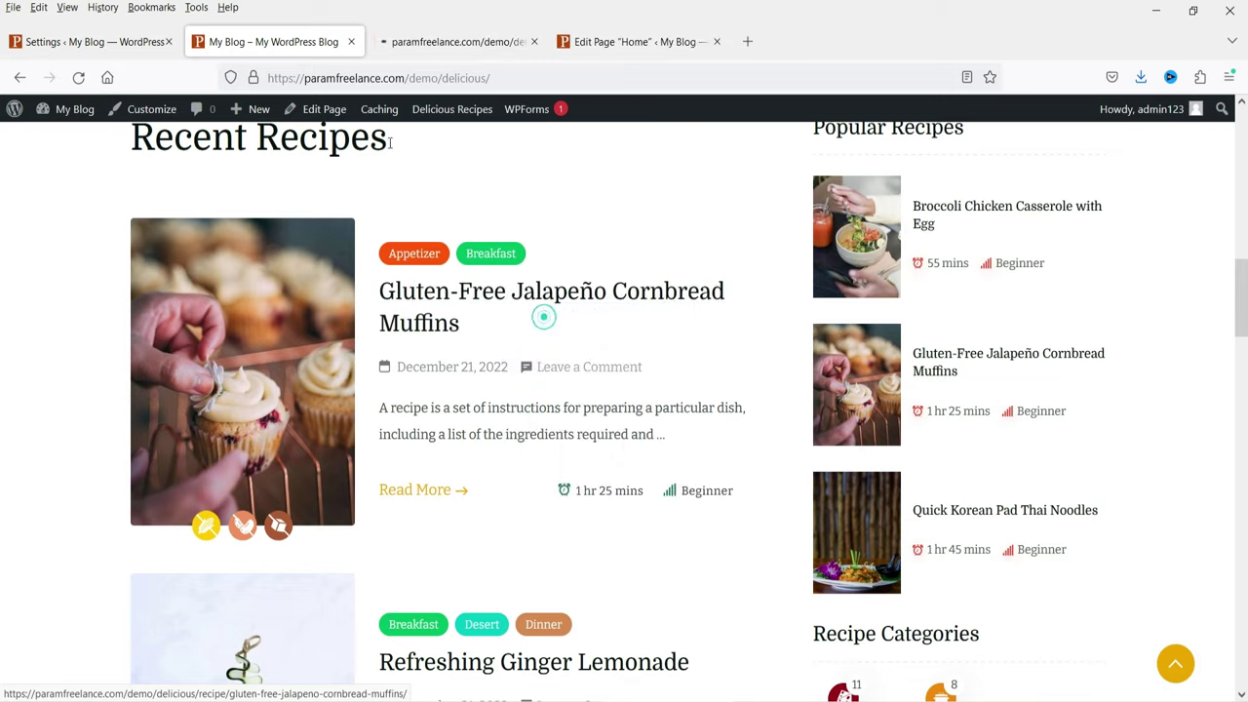
{"action": "left_click_drag", "start_coordinate": [459, 46], "coordinate": [246, 44]}
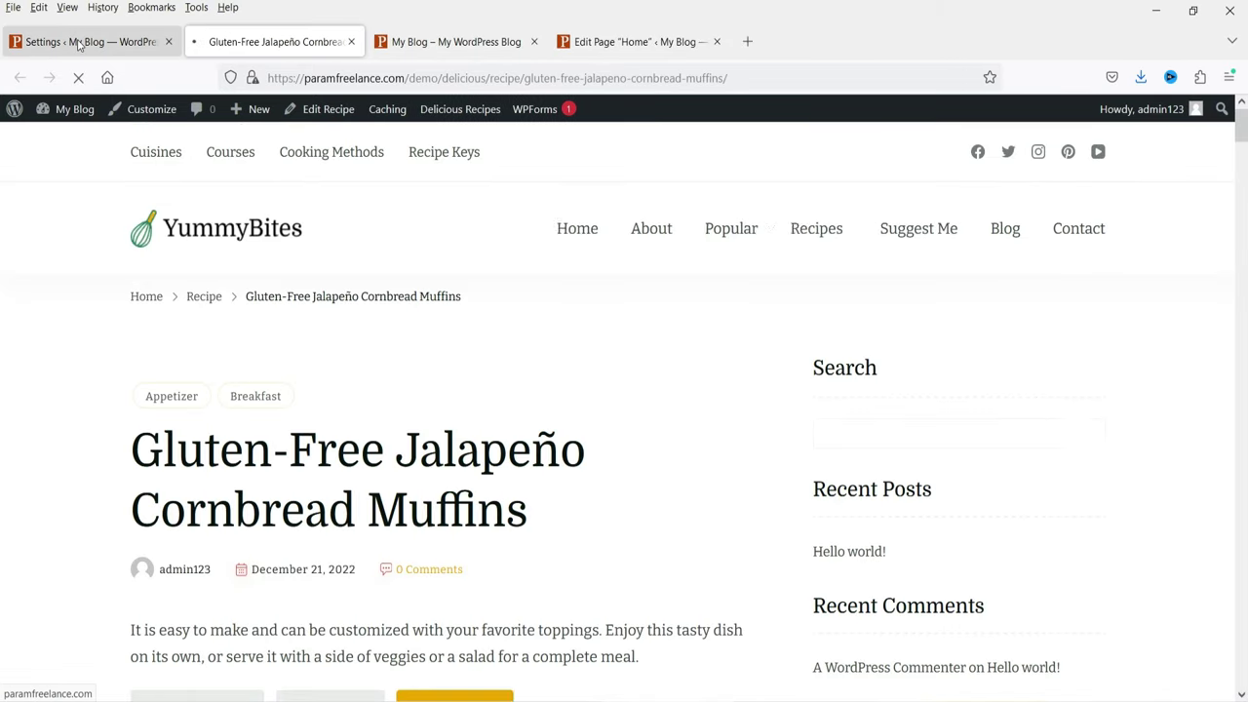
Step: Compare the Cornbread Muffins page's header and recipe card details with the Global Recipe Toggles
{"action": "scroll", "coordinate": [652, 438], "scroll_direction": "down", "scroll_amount": 4}
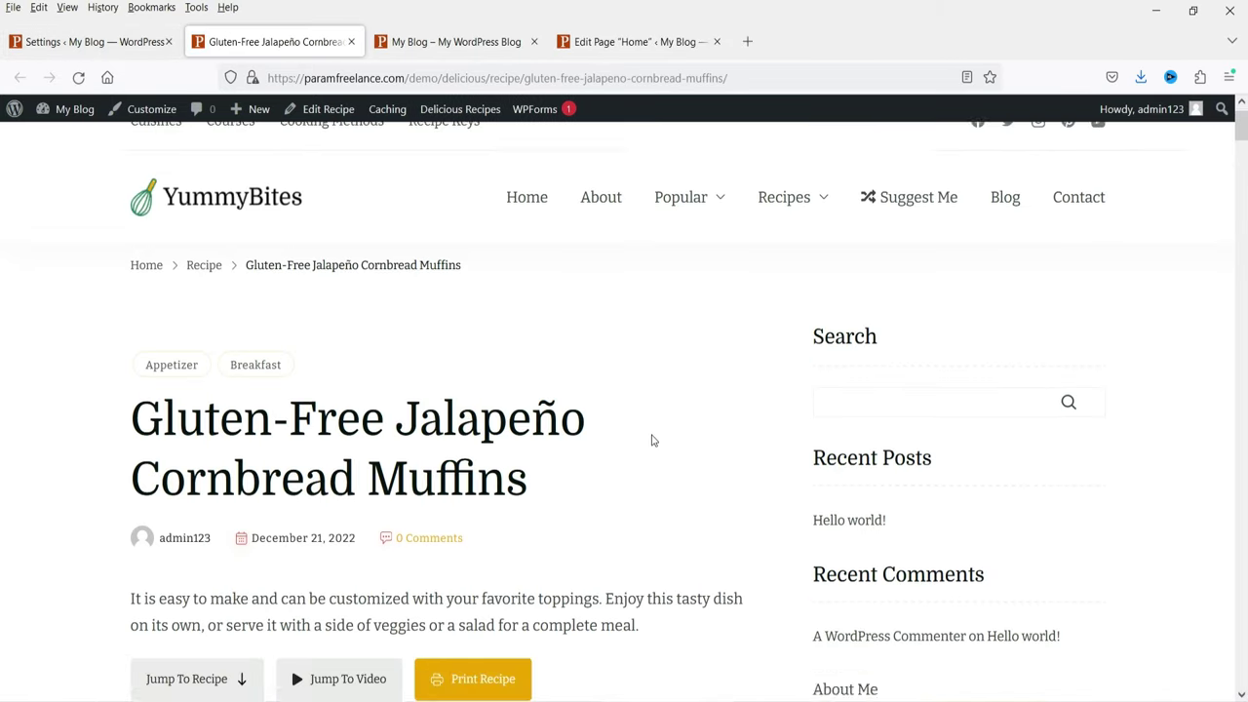
{"action": "scroll", "coordinate": [524, 264], "scroll_direction": "down", "scroll_amount": 2}
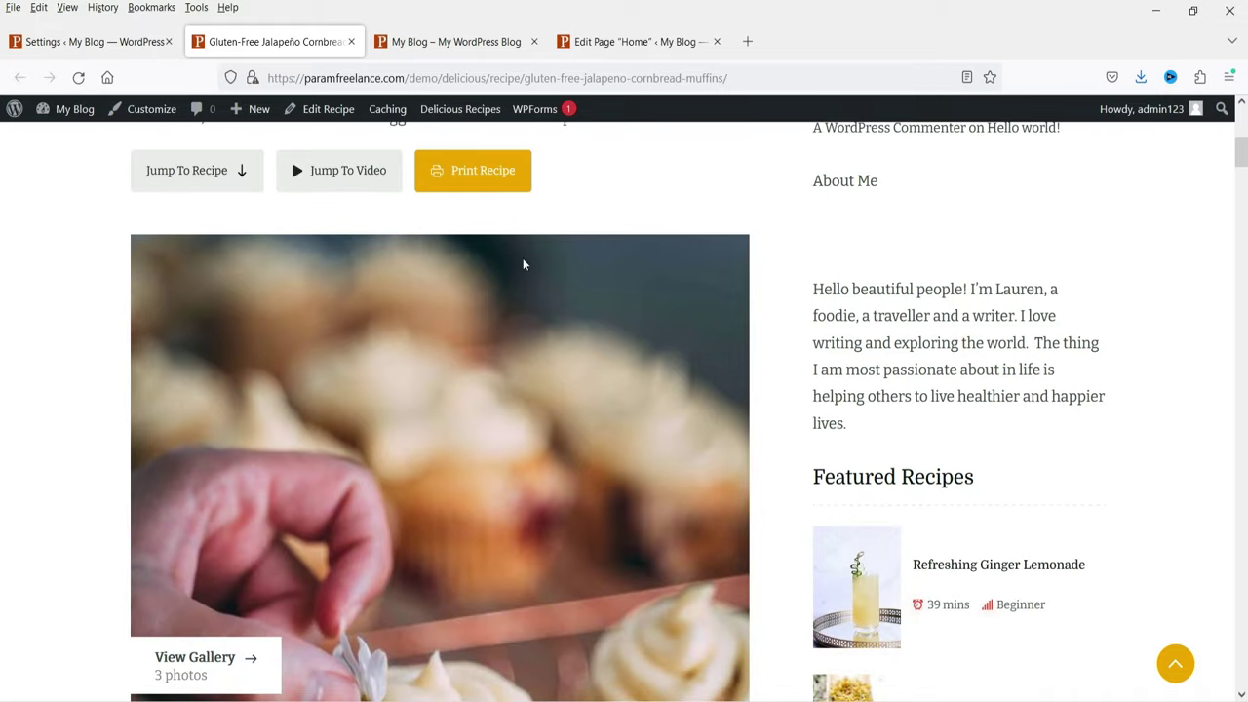
{"action": "left_click", "coordinate": [56, 41]}
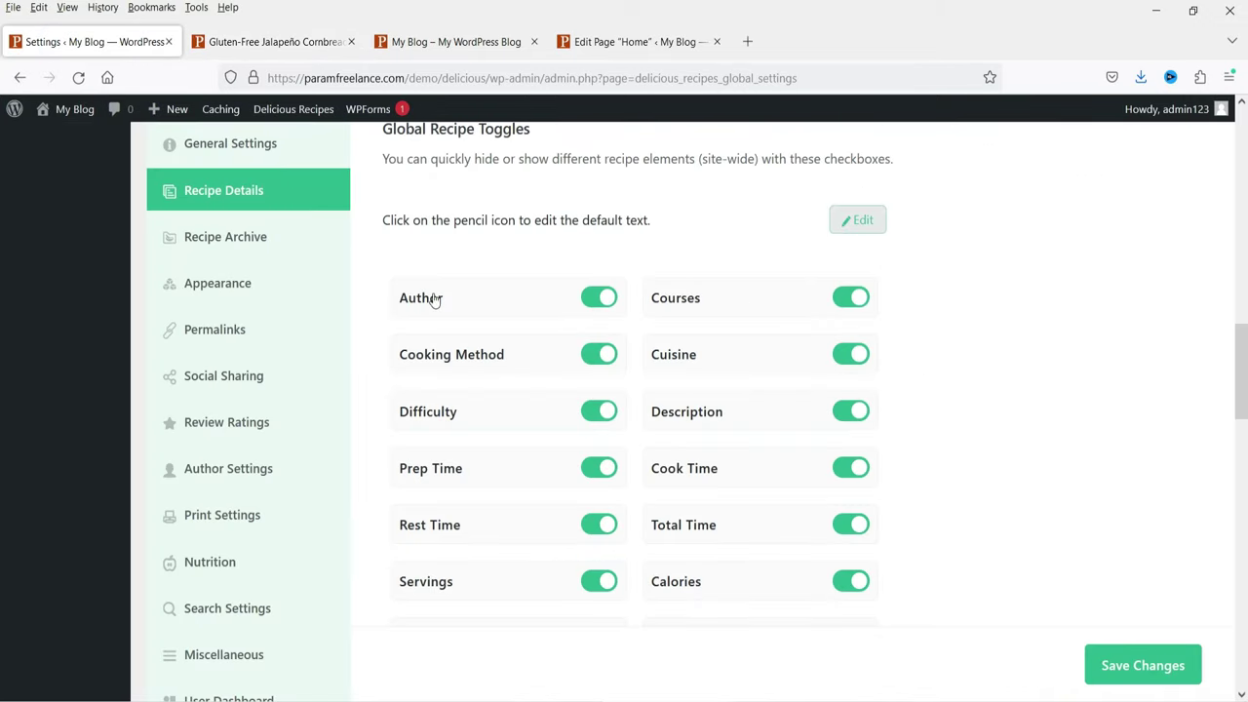
{"action": "left_click", "coordinate": [246, 44]}
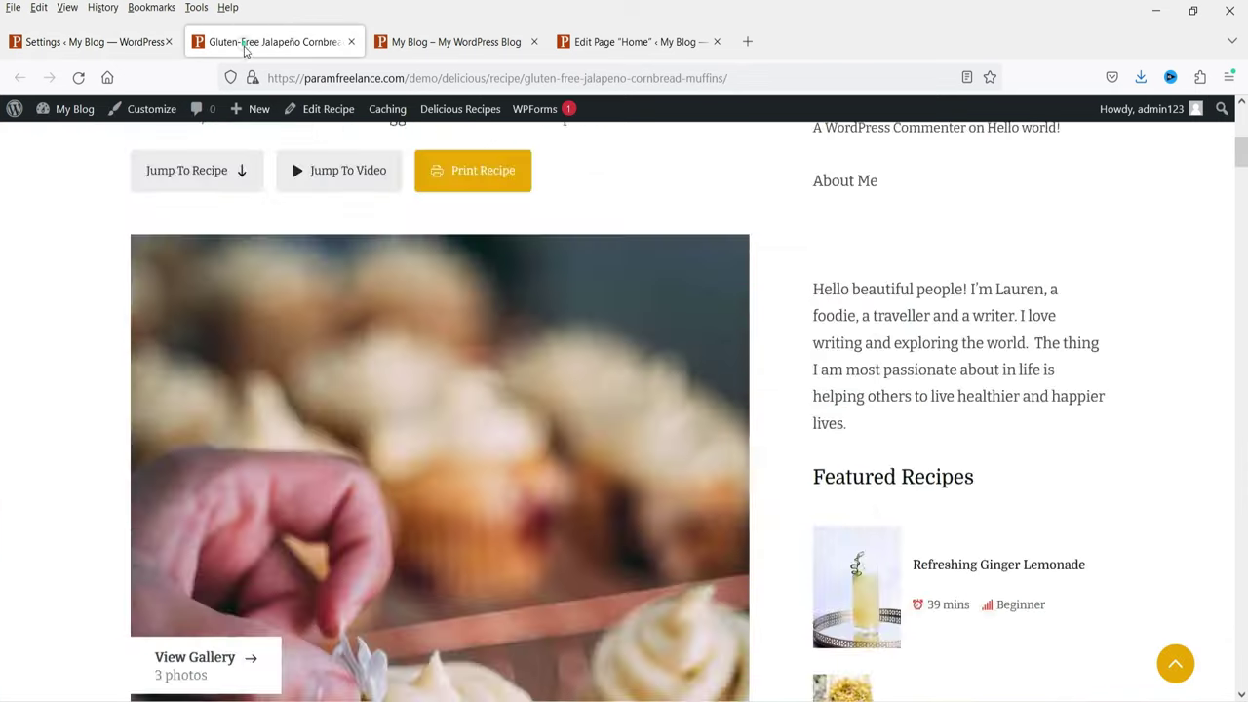
{"action": "scroll", "coordinate": [634, 429], "scroll_direction": "down", "scroll_amount": 15}
{"action": "scroll", "coordinate": [617, 421], "scroll_direction": "down", "scroll_amount": 4}
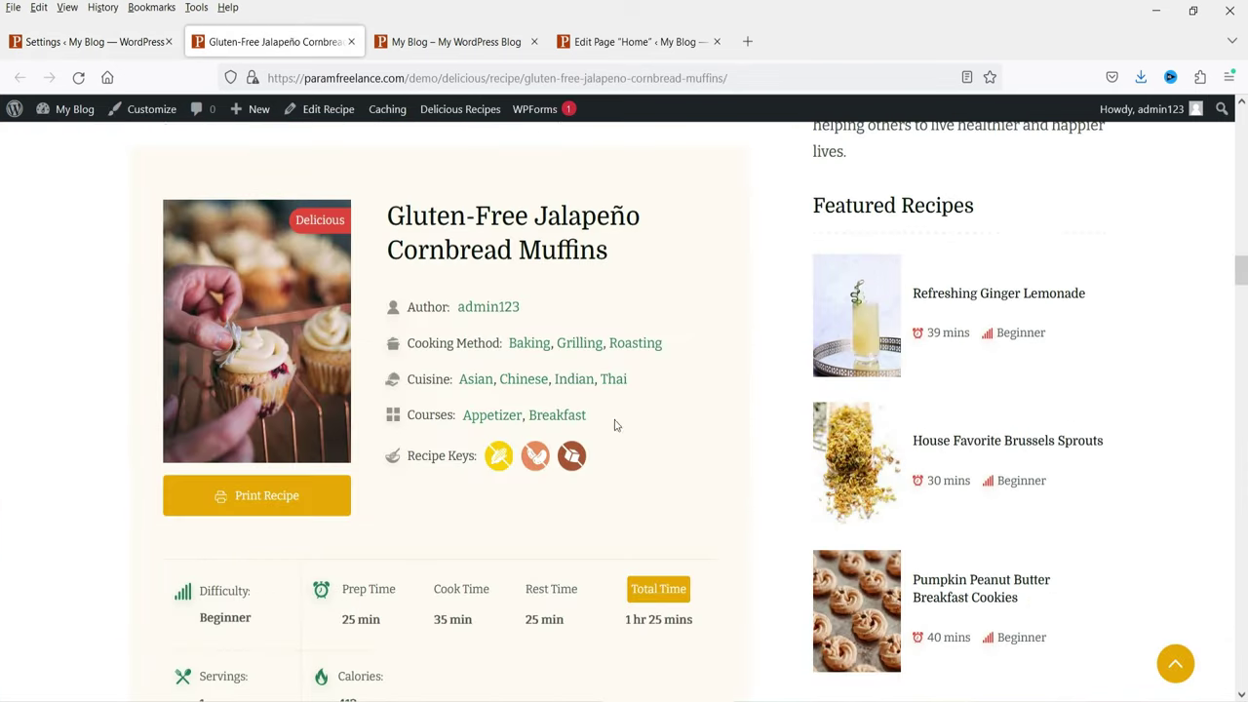
Step: Highlight the Author line on the Cornbread Muffins recipe card, and turn off Author in the Global Recipe Toggles
{"action": "left_click_drag", "start_coordinate": [537, 307], "coordinate": [410, 309]}
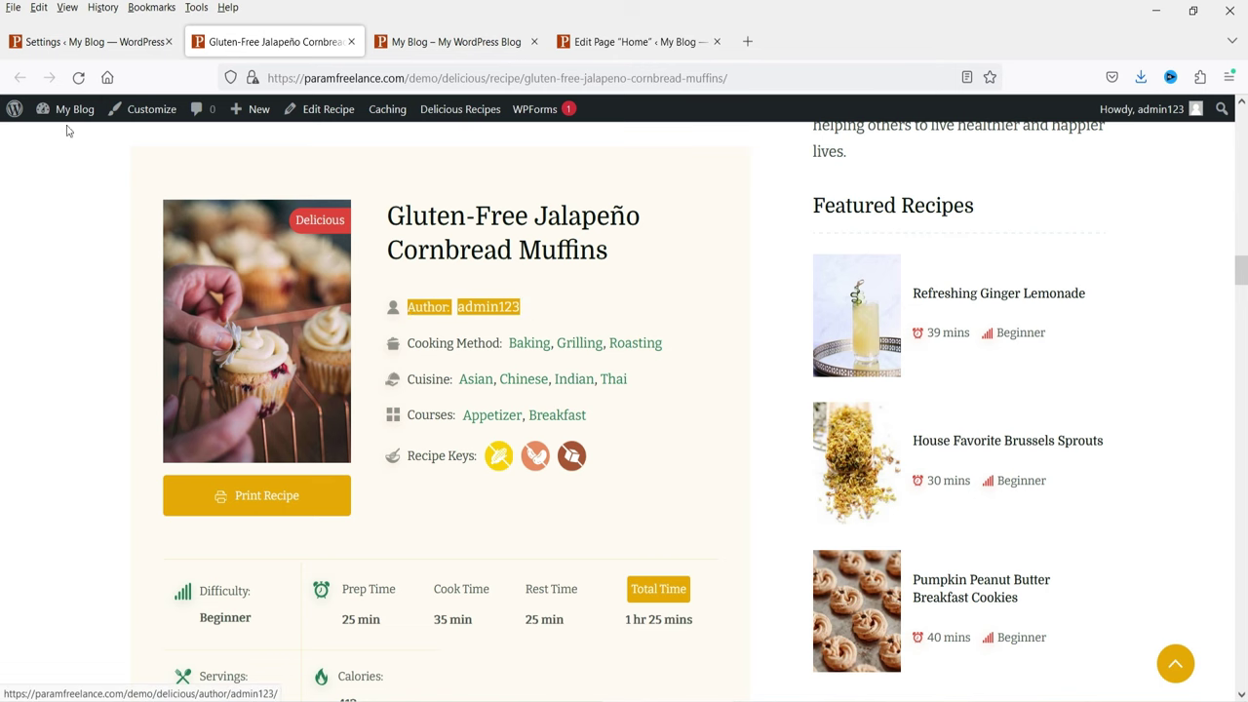
{"action": "left_click", "coordinate": [68, 41]}
{"action": "left_click", "coordinate": [590, 298]}
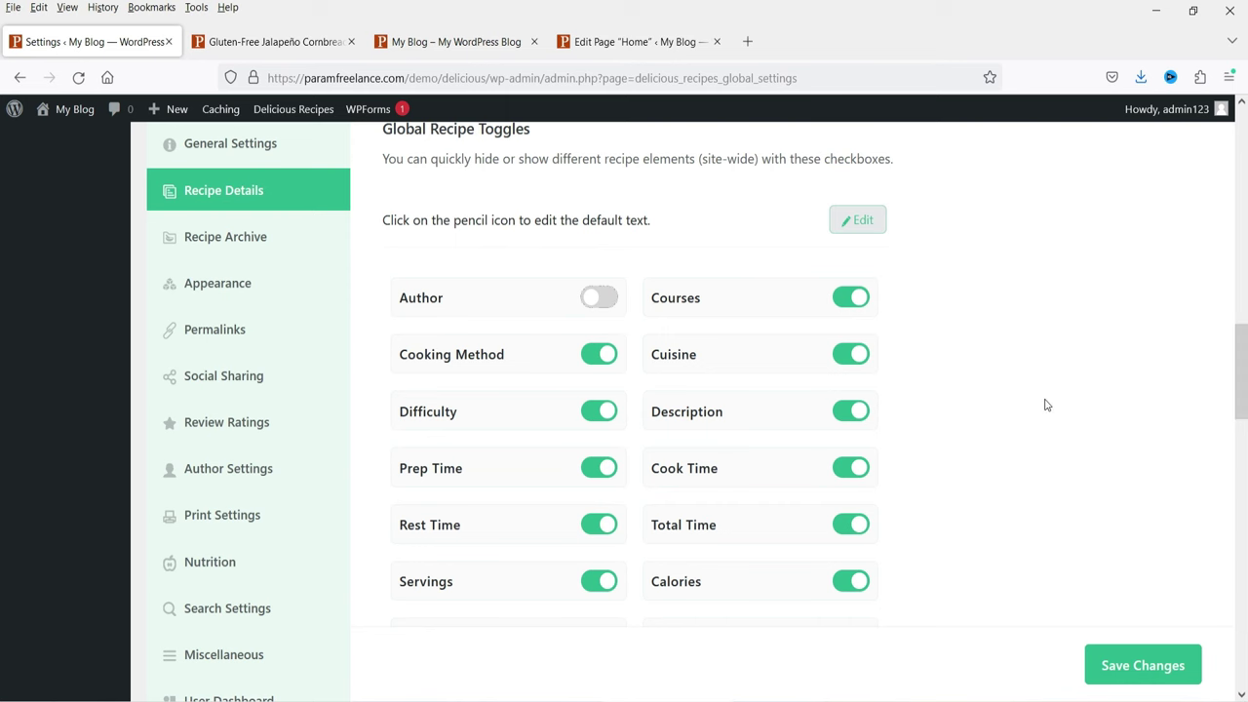
Step: Turn off Calories in the Global Recipe Toggles, and locate the calories entry on the Cornbread Muffins recipe card
{"action": "scroll", "coordinate": [1038, 414], "scroll_direction": "down", "scroll_amount": 3}
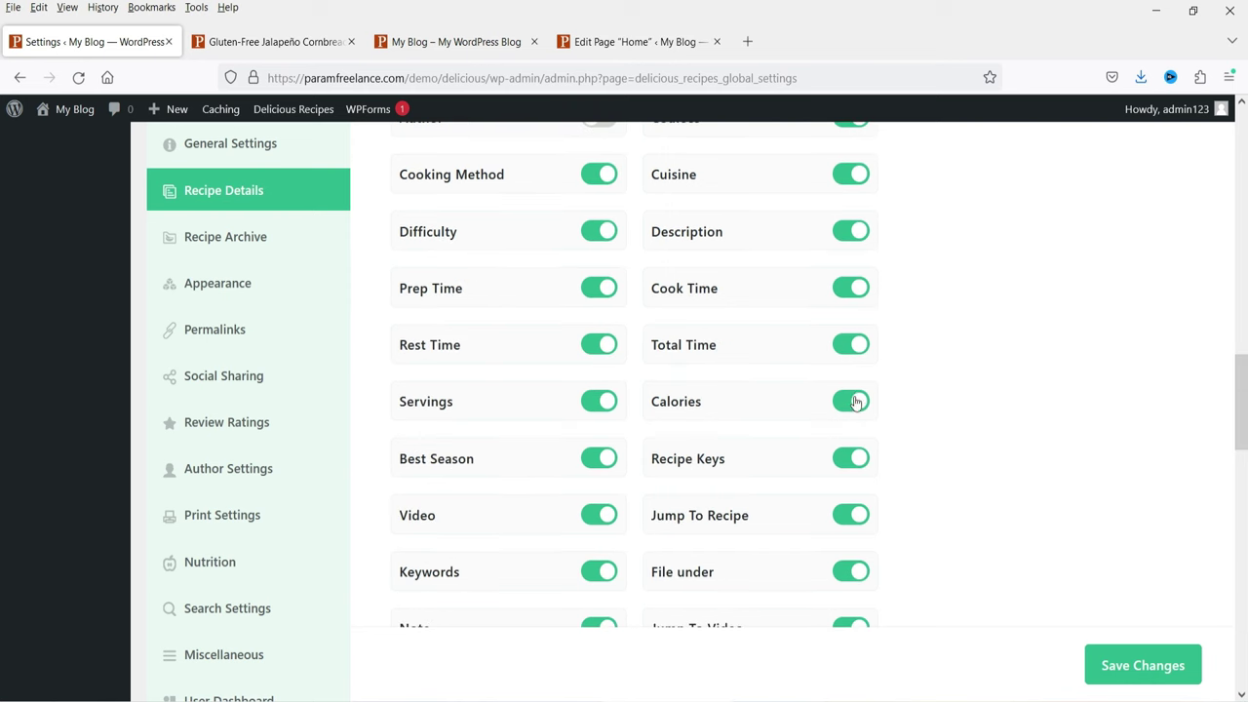
{"action": "left_click", "coordinate": [856, 403]}
{"action": "left_click", "coordinate": [243, 42]}
{"action": "scroll", "coordinate": [570, 332], "scroll_direction": "down", "scroll_amount": 3}
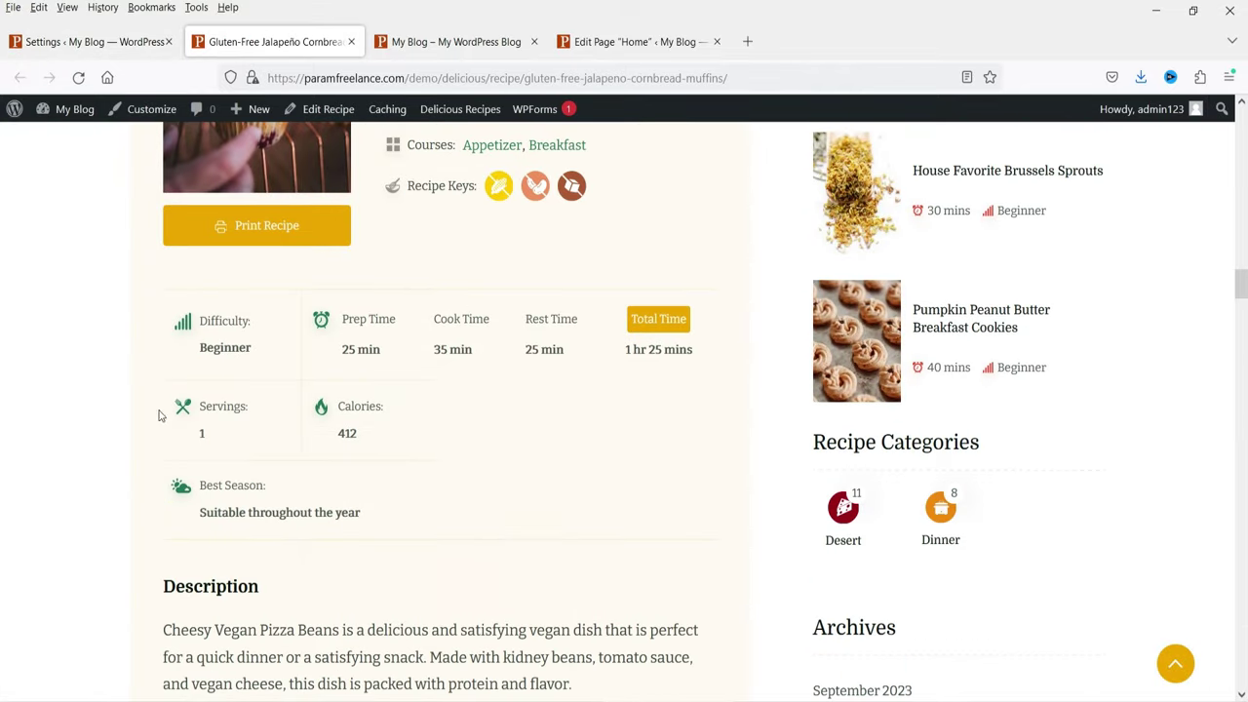
{"action": "scroll", "coordinate": [556, 384], "scroll_direction": "up", "scroll_amount": 2}
Step: Return to the Global Recipe Toggles and turn Calories back on
{"action": "key", "text": "ctrl+shift+Tab"}
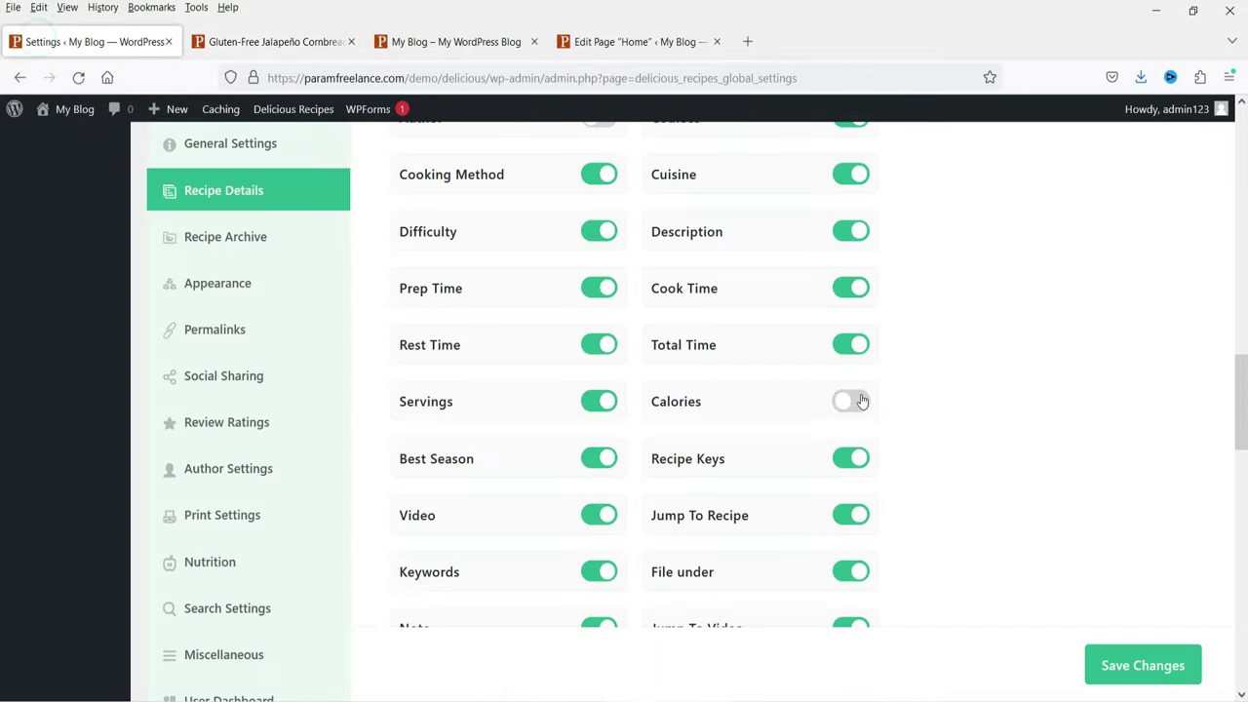
{"action": "left_click", "coordinate": [857, 400]}
{"action": "scroll", "coordinate": [605, 133], "scroll_direction": "up", "scroll_amount": 1}
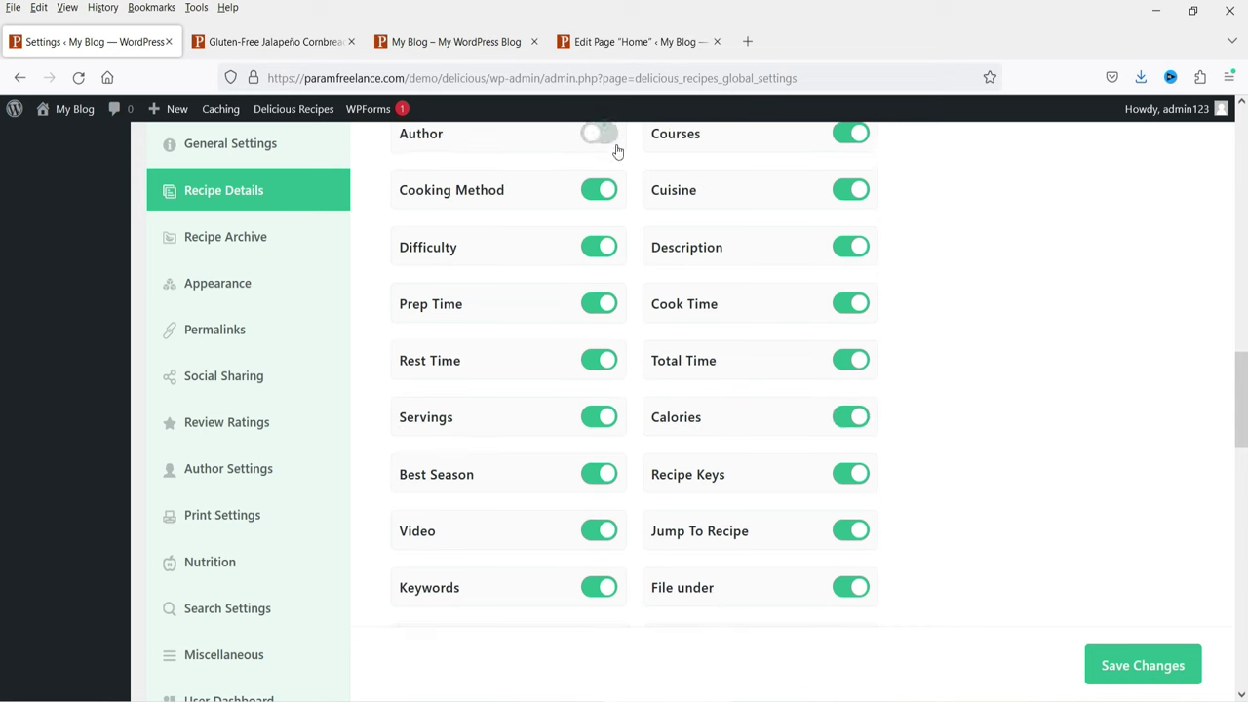
Step: Turn Author back on and Mark as complete off in the Global Recipe Toggles, leaving Estimated Cost enabled
{"action": "left_click", "coordinate": [599, 133]}
{"action": "scroll", "coordinate": [574, 346], "scroll_direction": "down", "scroll_amount": 3}
{"action": "left_click", "coordinate": [575, 345]}
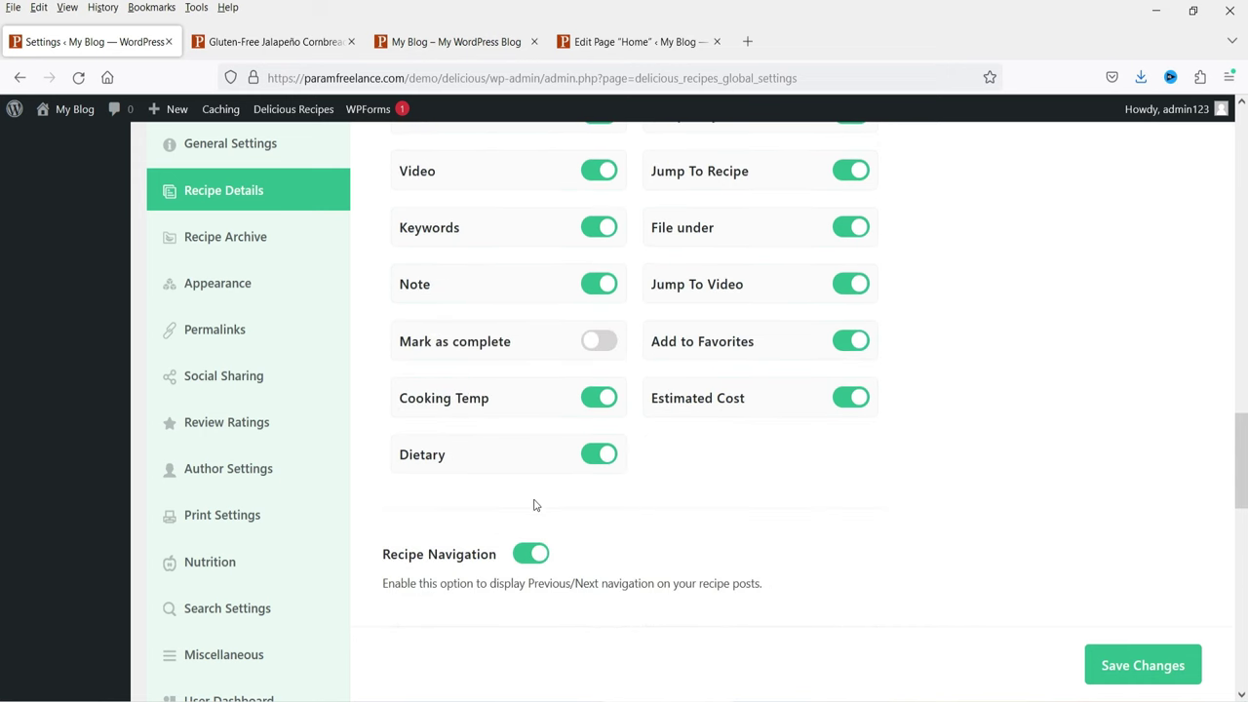
{"action": "left_click", "coordinate": [848, 402]}
{"action": "left_click", "coordinate": [857, 404]}
Step: Compare the Recipe Navigation option with the Cornbread Muffins page, and locate the previous recipe link near its end
{"action": "scroll", "coordinate": [590, 418], "scroll_direction": "down", "scroll_amount": 2}
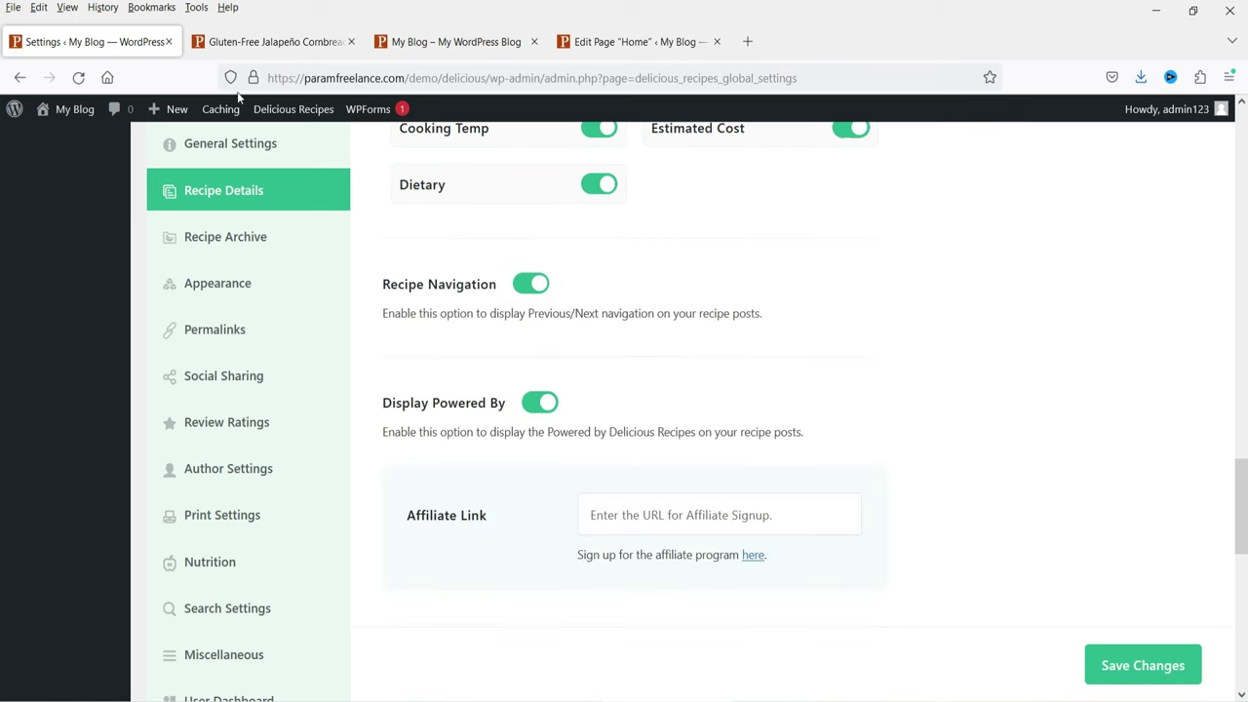
{"action": "left_click", "coordinate": [259, 42]}
{"action": "scroll", "coordinate": [468, 322], "scroll_direction": "up", "scroll_amount": 15}
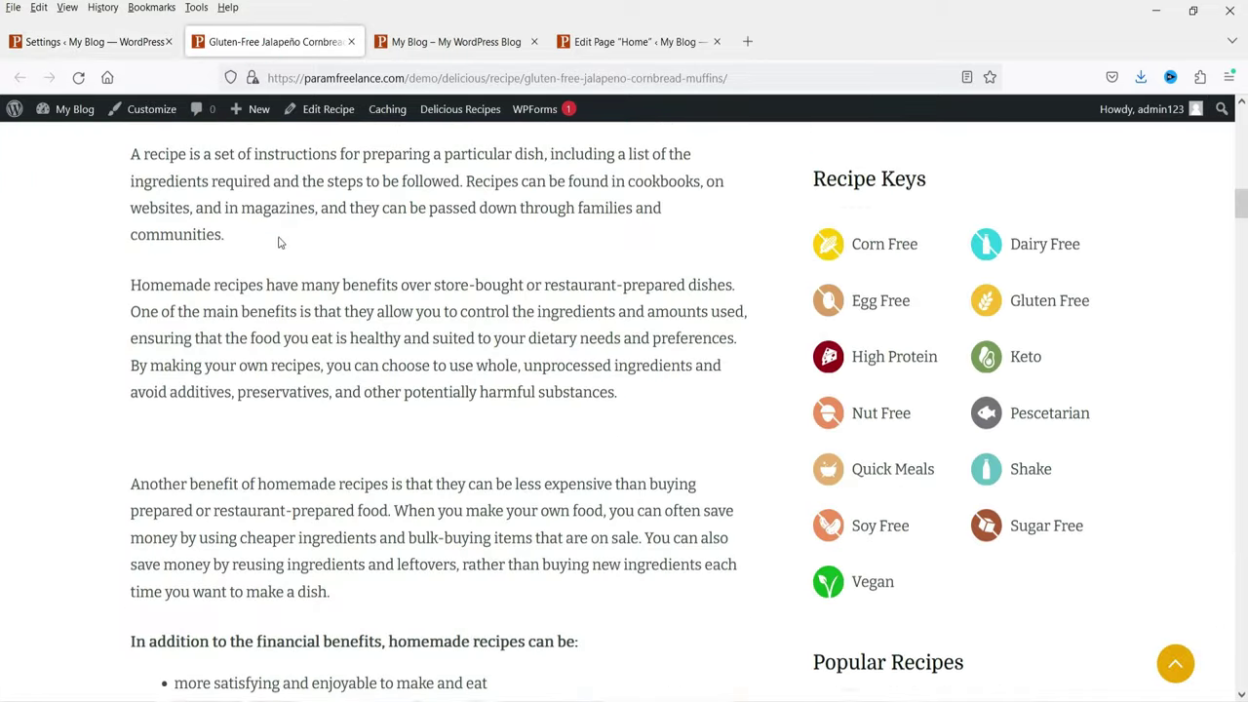
{"action": "scroll", "coordinate": [281, 239], "scroll_direction": "up", "scroll_amount": 10}
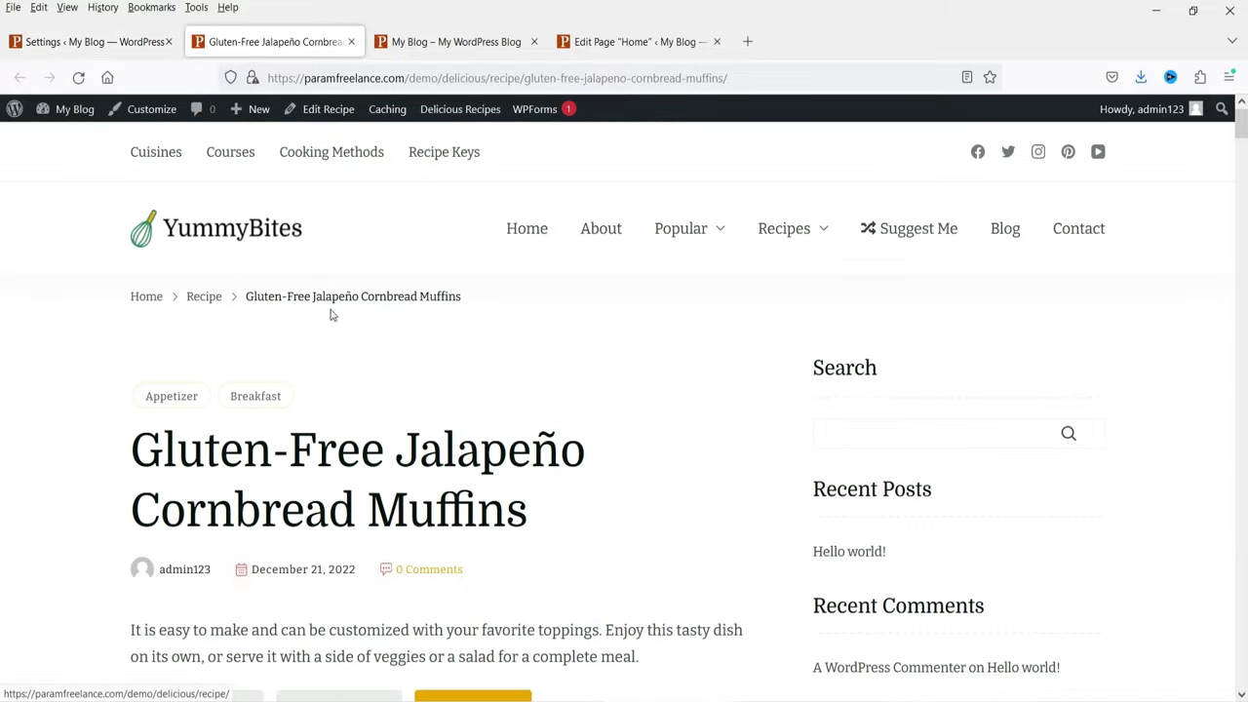
{"action": "left_click", "coordinate": [86, 37]}
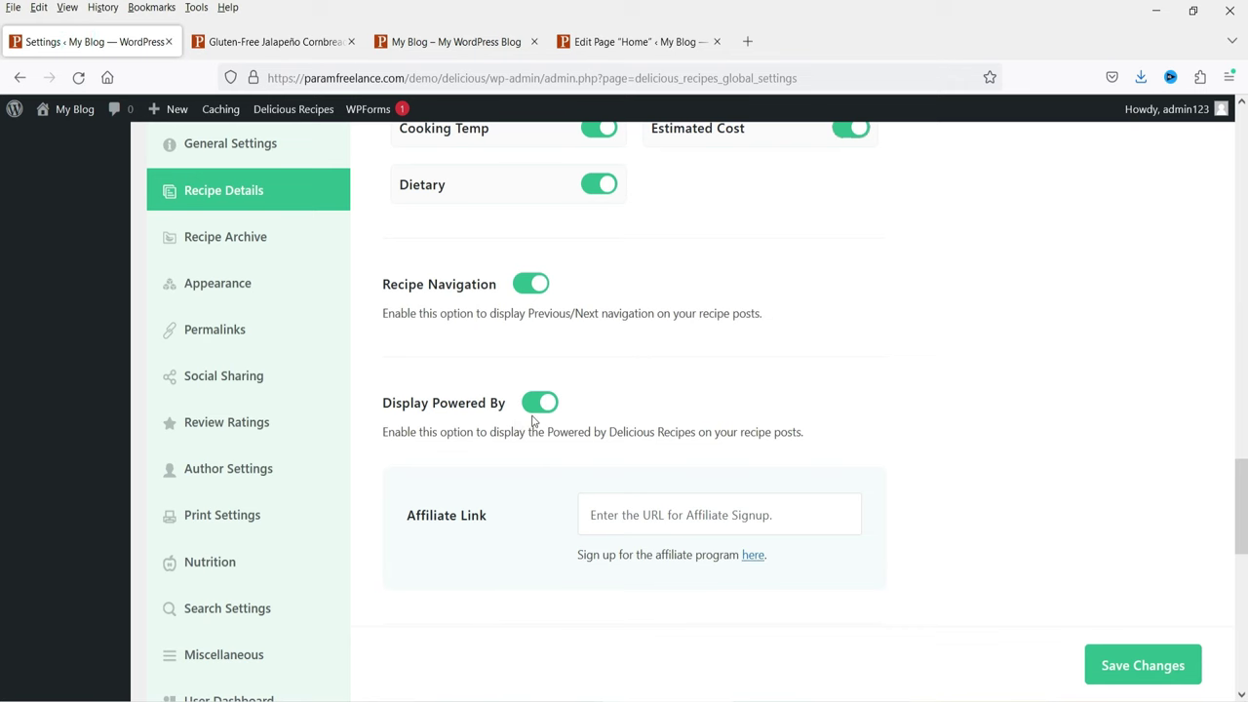
{"action": "left_click", "coordinate": [244, 42]}
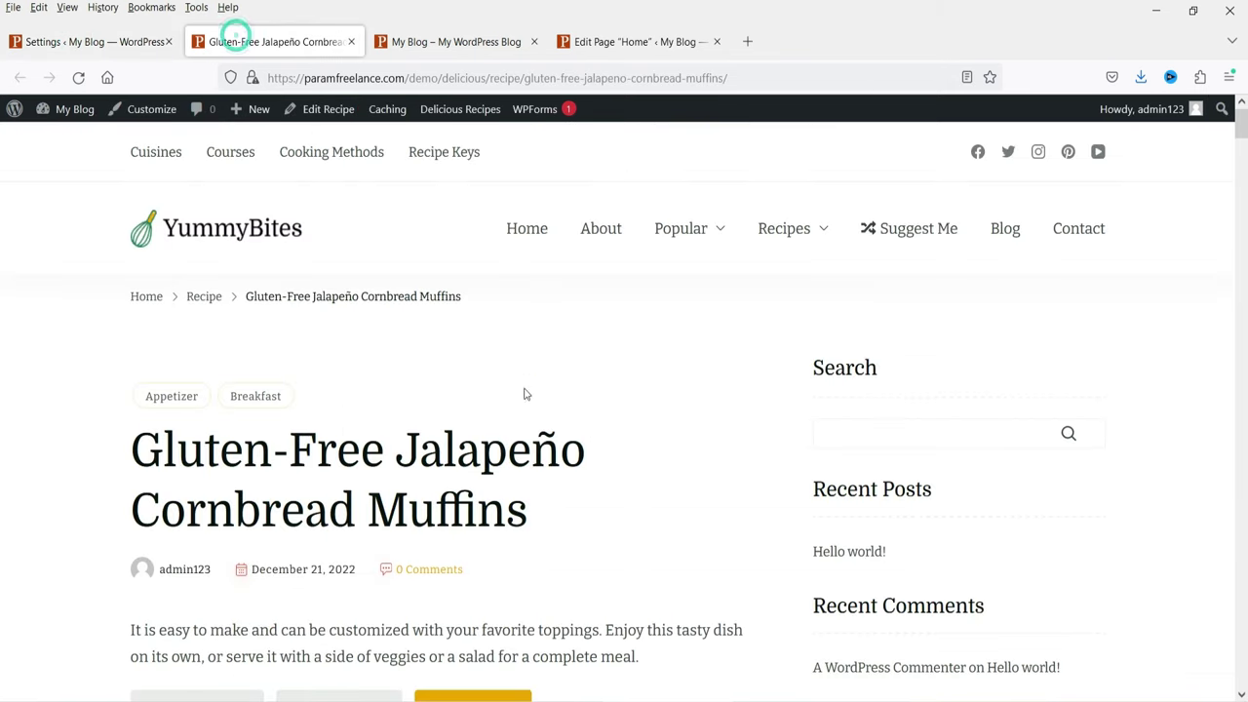
{"action": "scroll", "coordinate": [3, 319], "scroll_direction": "down", "scroll_amount": 4}
{"action": "left_click_drag", "start_coordinate": [1241, 156], "coordinate": [1204, 688]}
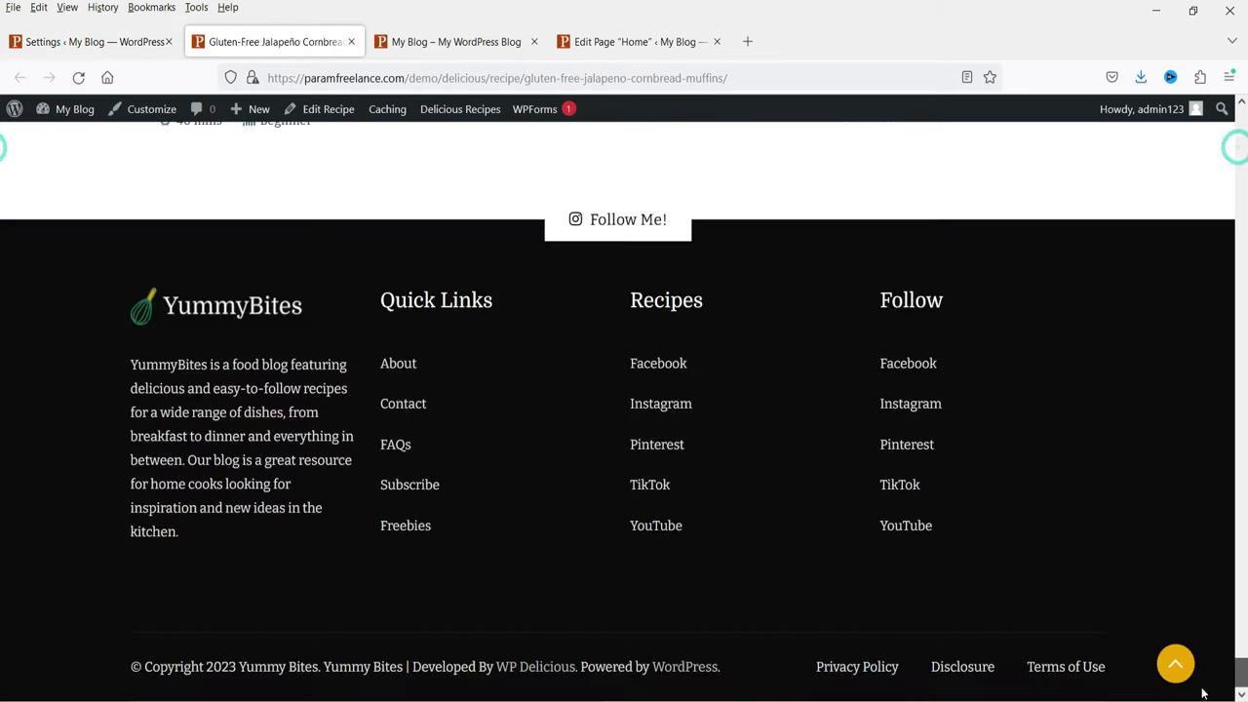
{"action": "scroll", "coordinate": [299, 462], "scroll_direction": "up", "scroll_amount": 10}
{"action": "scroll", "coordinate": [298, 462], "scroll_direction": "up", "scroll_amount": 5}
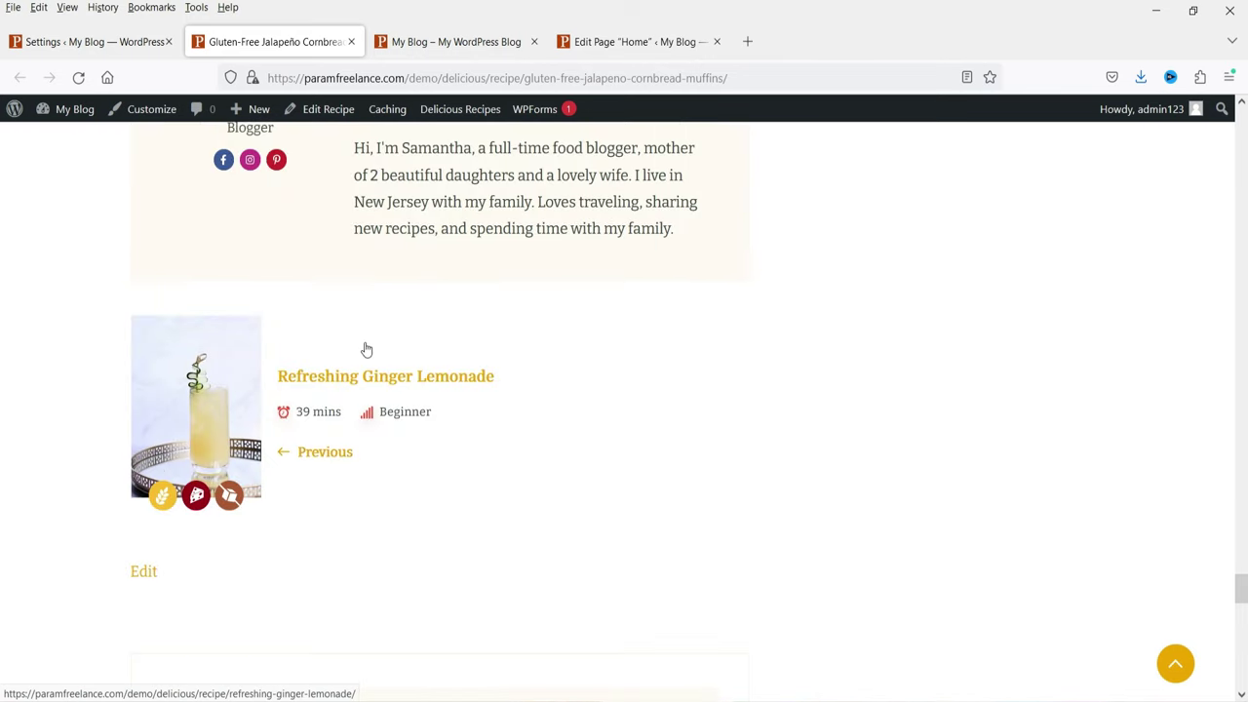
Step: Highlight the "Recipe Card powered by Delicious Recipes" line on the muffins page, and turn off Display Powered By in the Recipe Details settings
{"action": "scroll", "coordinate": [367, 349], "scroll_direction": "up", "scroll_amount": 3}
{"action": "left_click_drag", "start_coordinate": [210, 344], "coordinate": [591, 354]}
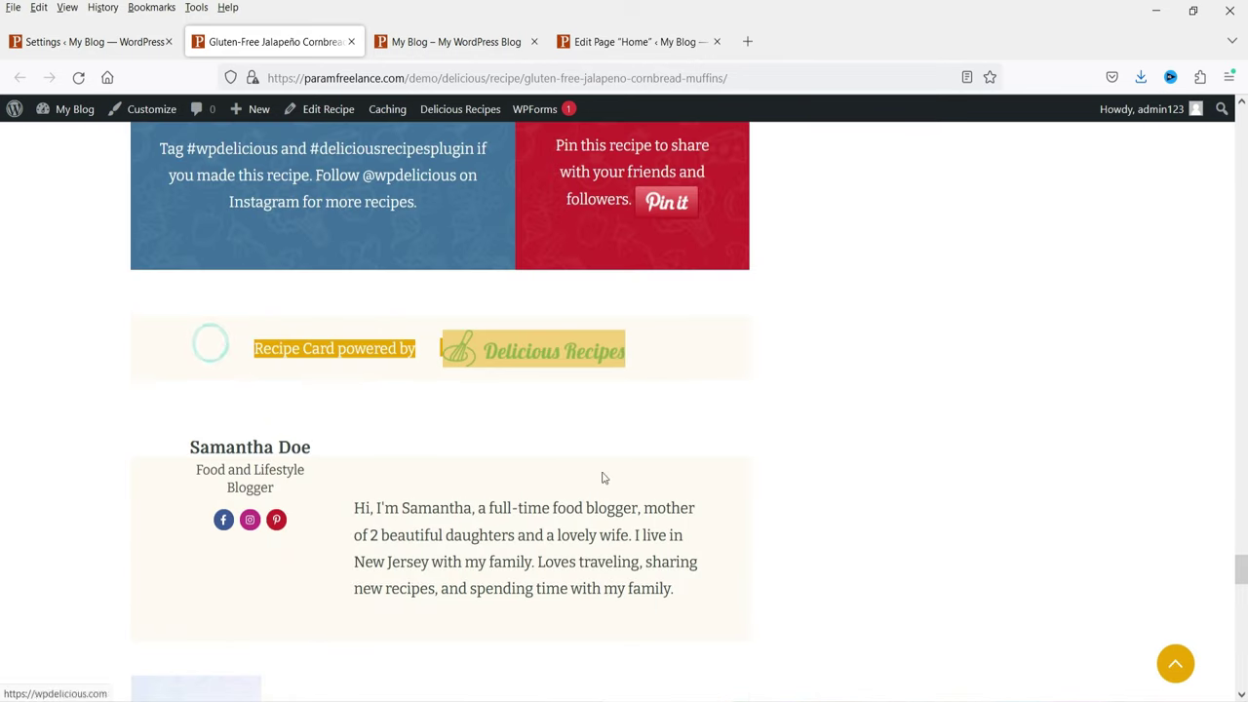
{"action": "left_click", "coordinate": [74, 41]}
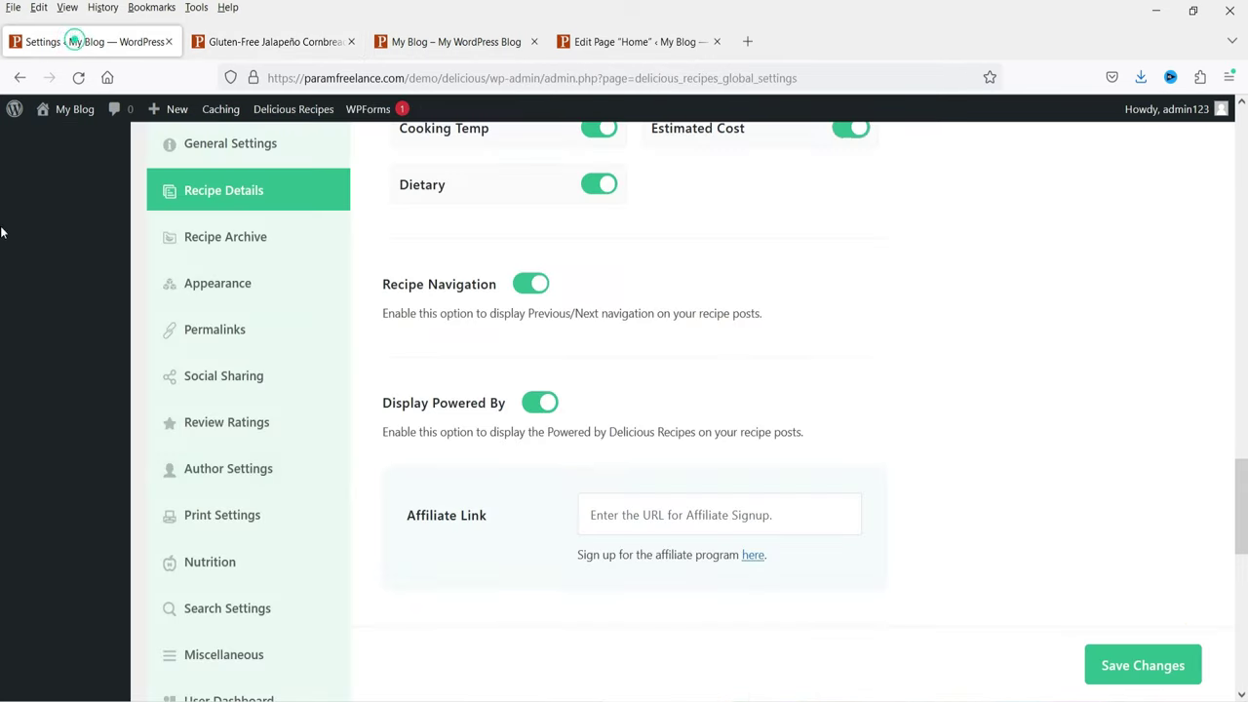
{"action": "left_click", "coordinate": [543, 406]}
Step: Examine the Display Recipe Author option, and highlight the author biography on the Cornbread Muffins page for comparison
{"action": "scroll", "coordinate": [905, 389], "scroll_direction": "down", "scroll_amount": 2}
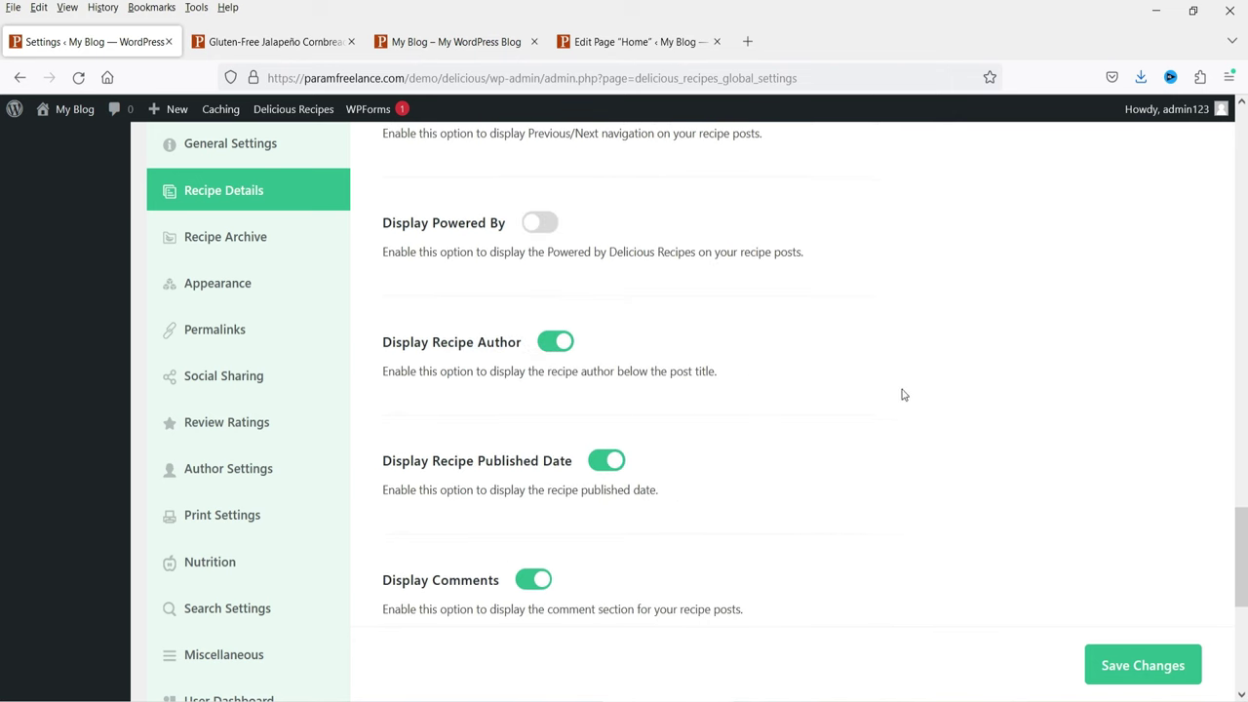
{"action": "left_click", "coordinate": [229, 40]}
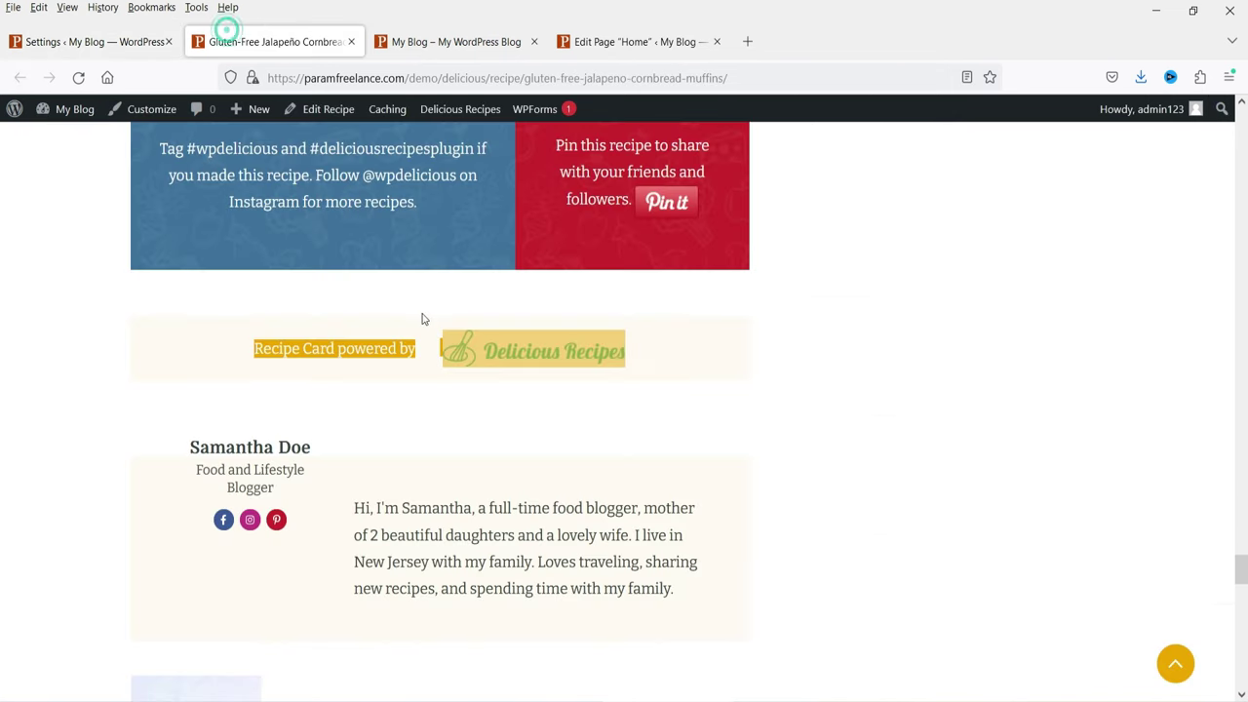
{"action": "scroll", "coordinate": [305, 359], "scroll_direction": "down", "scroll_amount": 1}
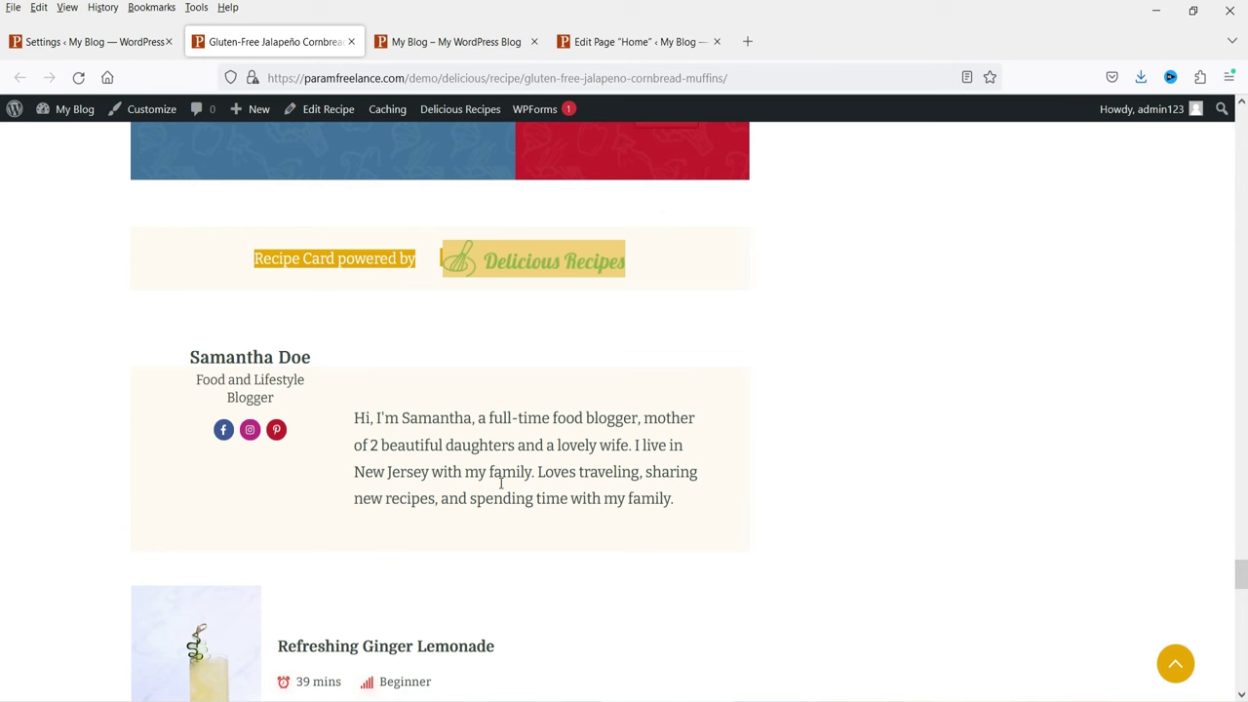
{"action": "left_click_drag", "start_coordinate": [736, 499], "coordinate": [423, 365]}
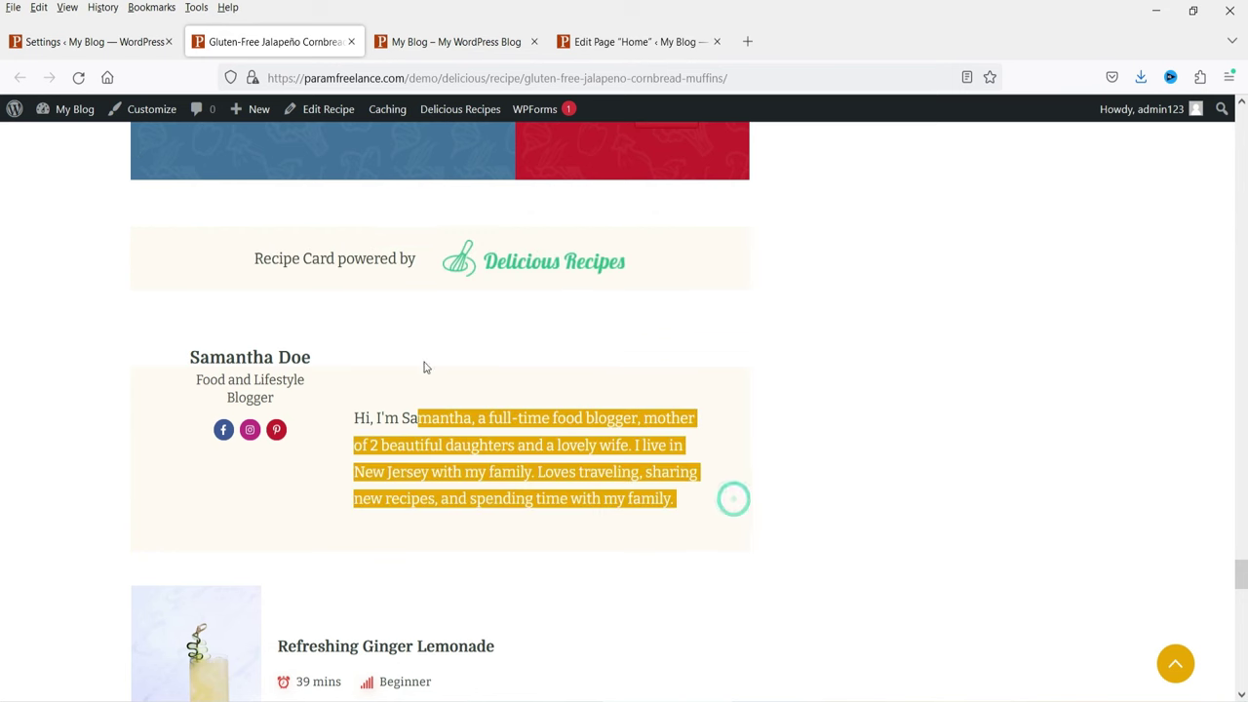
{"action": "left_click", "coordinate": [59, 39]}
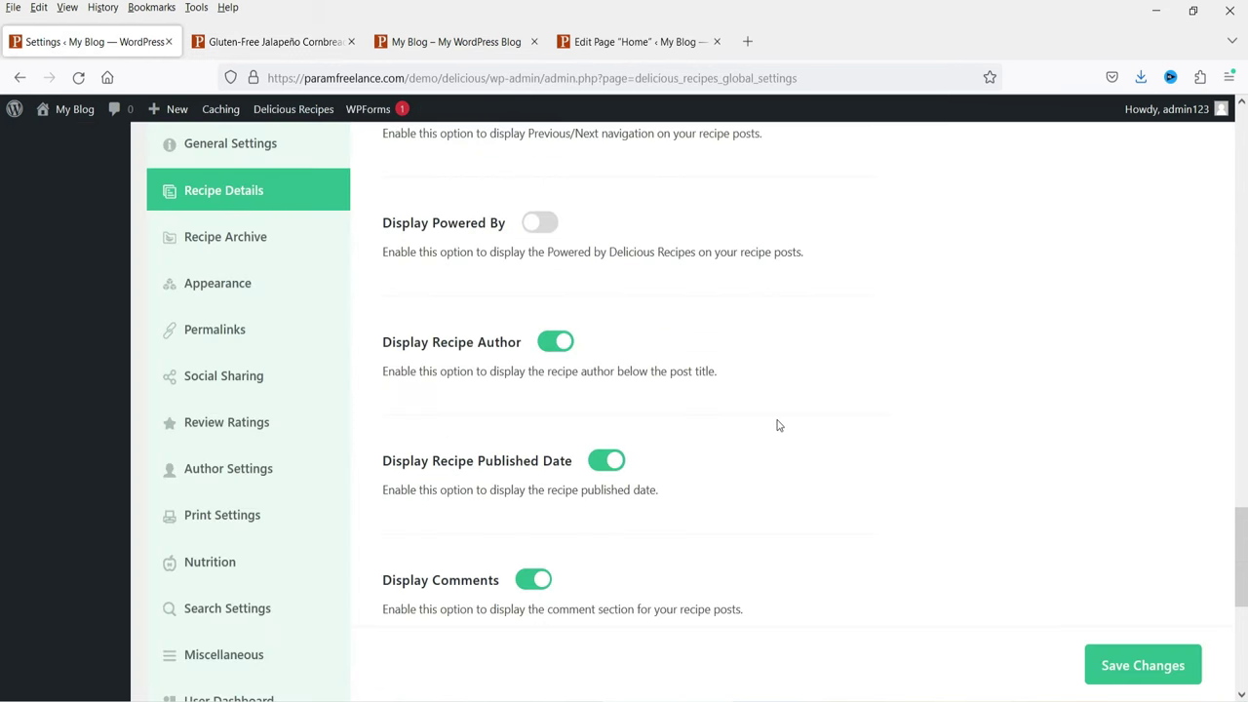
Step: Open the Recipe Archive settings, and open the Desert category archive from the blog homepage's Recipe Categories
{"action": "scroll", "coordinate": [654, 339], "scroll_direction": "up", "scroll_amount": 10}
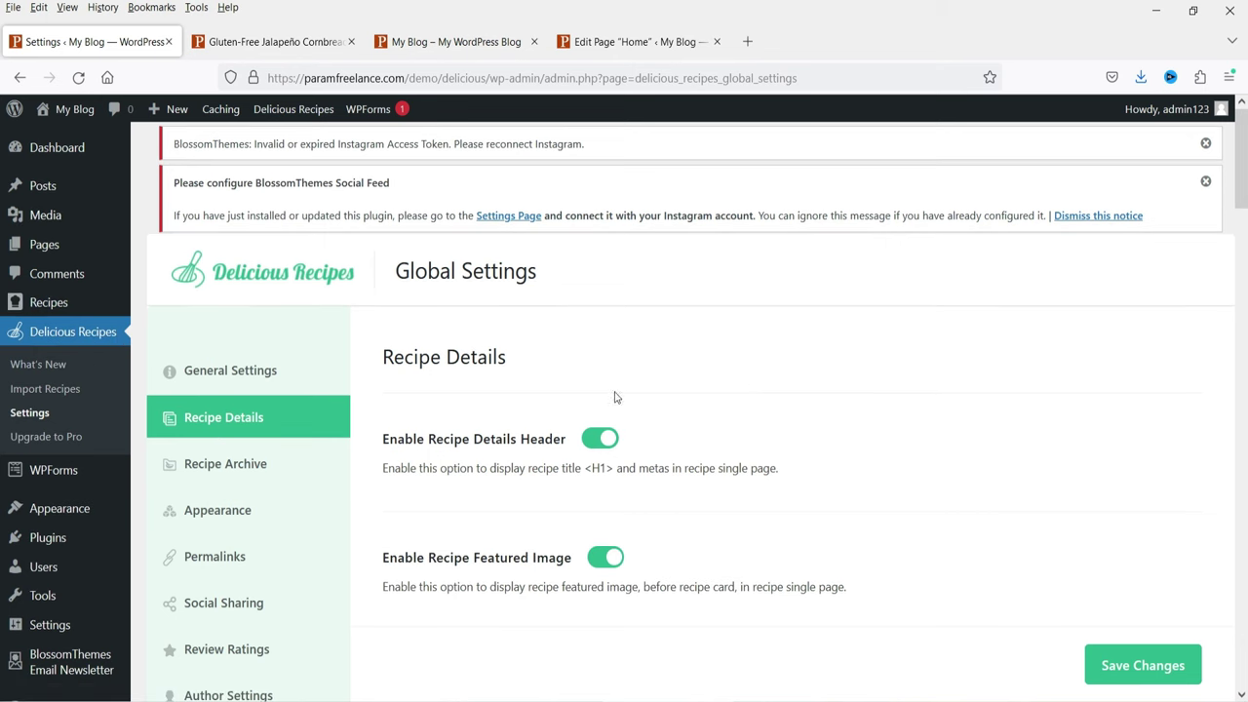
{"action": "left_click", "coordinate": [255, 468]}
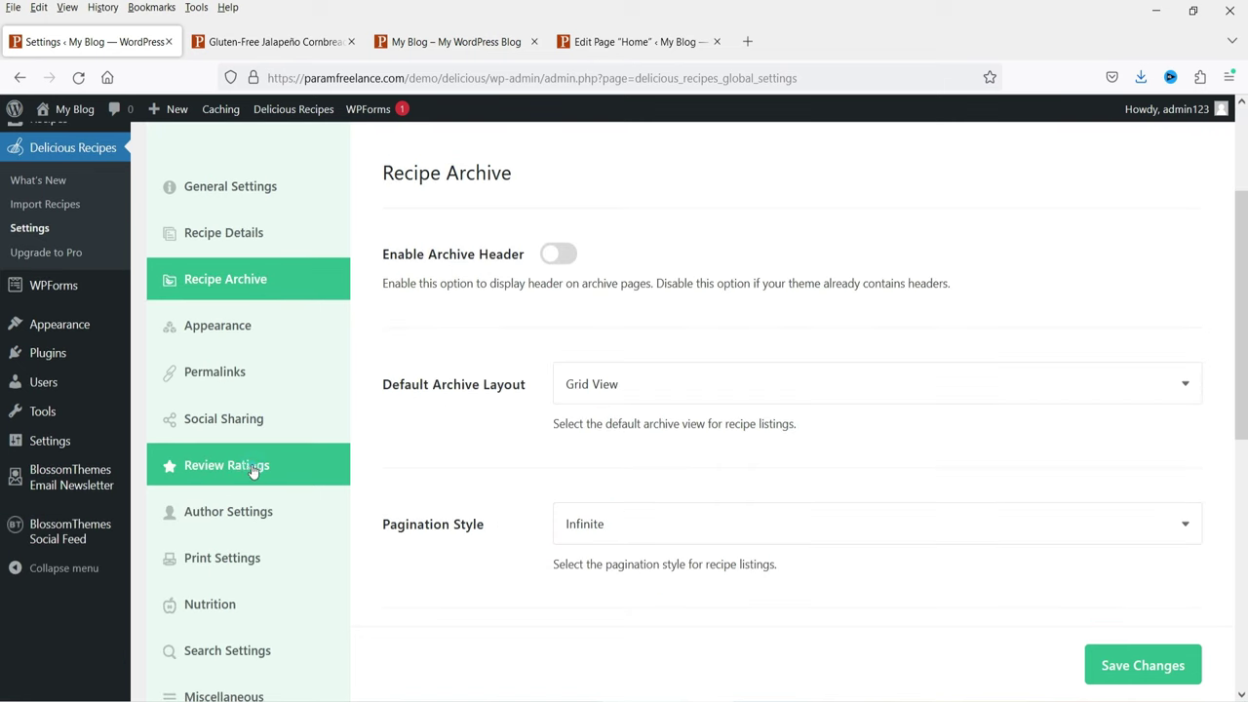
{"action": "left_click", "coordinate": [275, 41]}
{"action": "left_click", "coordinate": [419, 41]}
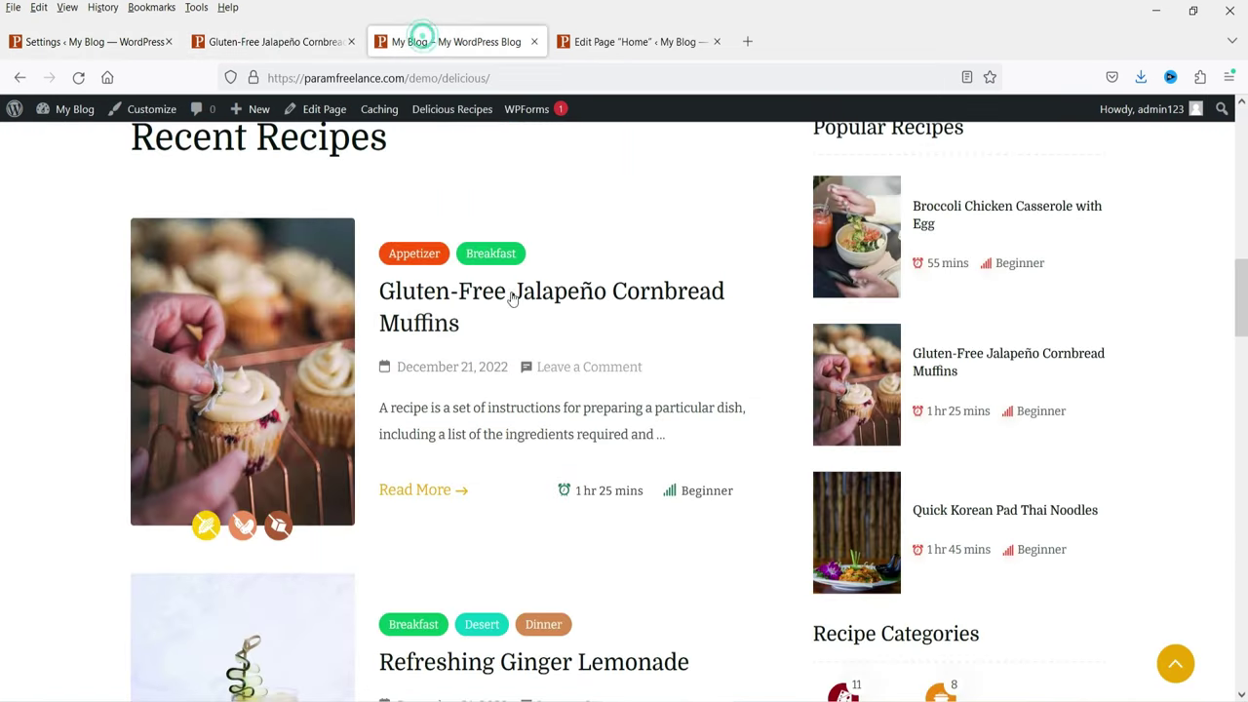
{"action": "scroll", "coordinate": [689, 251], "scroll_direction": "down", "scroll_amount": 5}
{"action": "scroll", "coordinate": [733, 368], "scroll_direction": "down", "scroll_amount": 15}
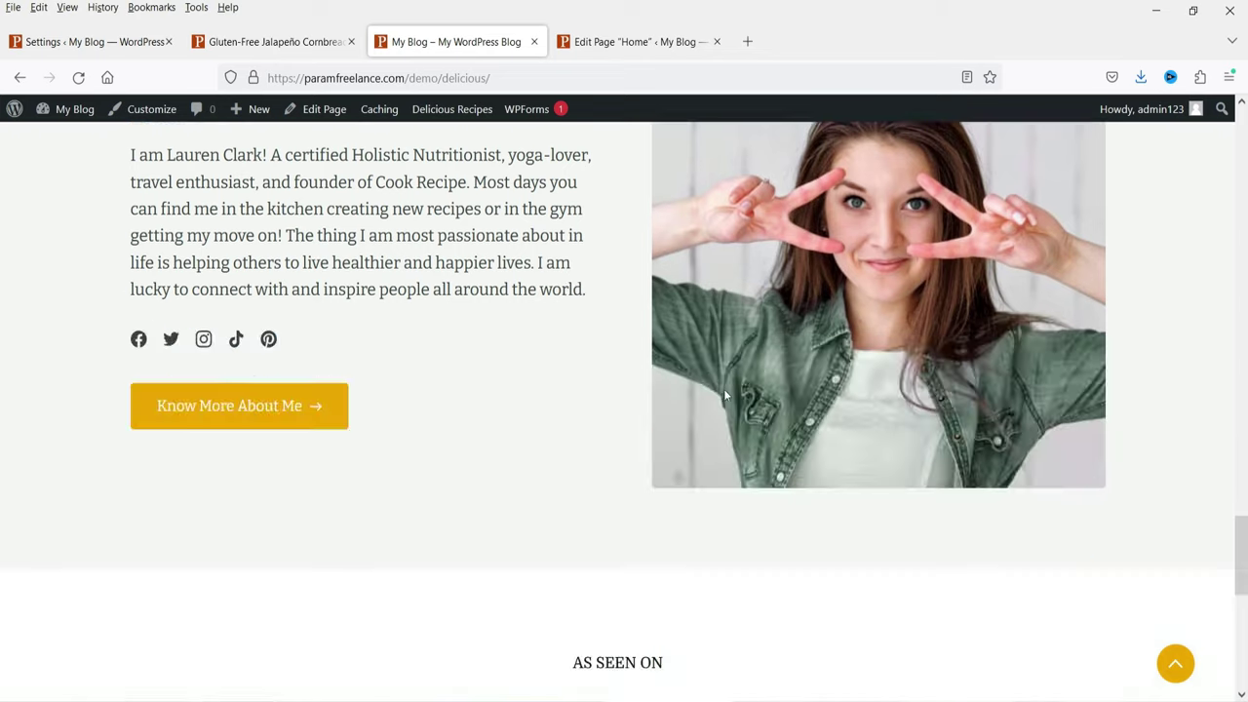
{"action": "left_click_drag", "start_coordinate": [1239, 515], "coordinate": [1243, 445]}
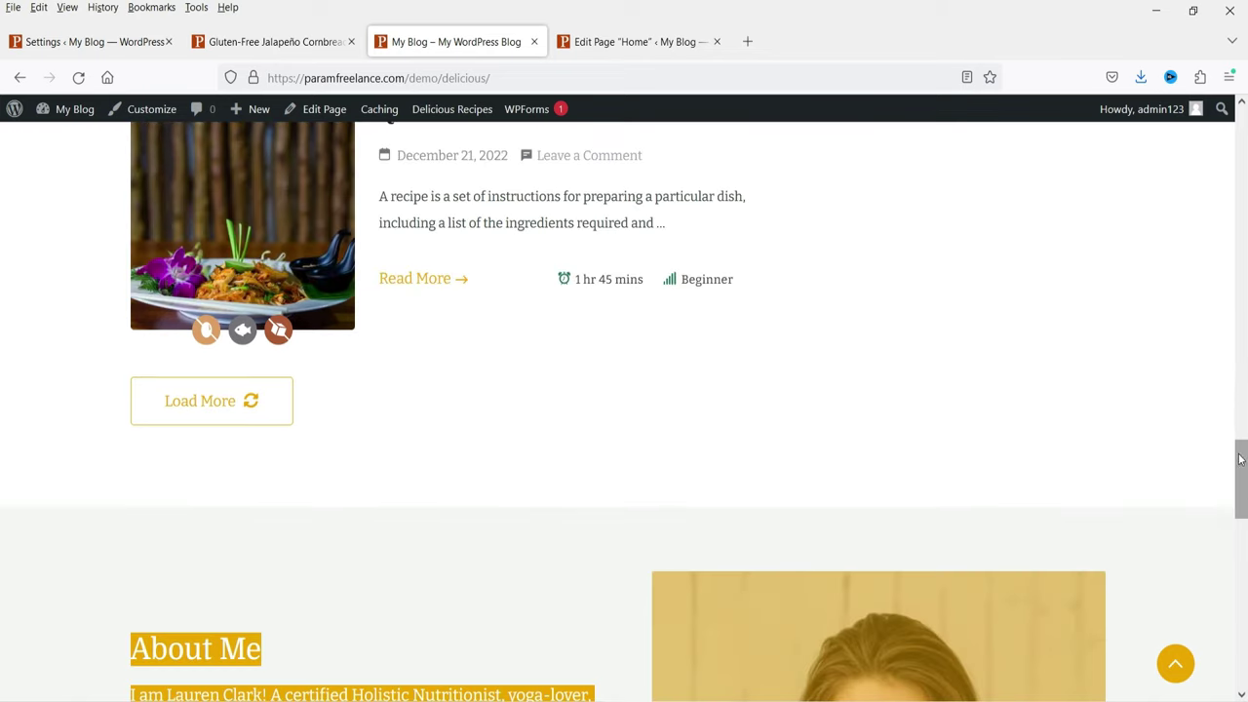
{"action": "scroll", "coordinate": [1237, 479], "scroll_direction": "up", "scroll_amount": 10}
{"action": "scroll", "coordinate": [1068, 310], "scroll_direction": "down", "scroll_amount": 5}
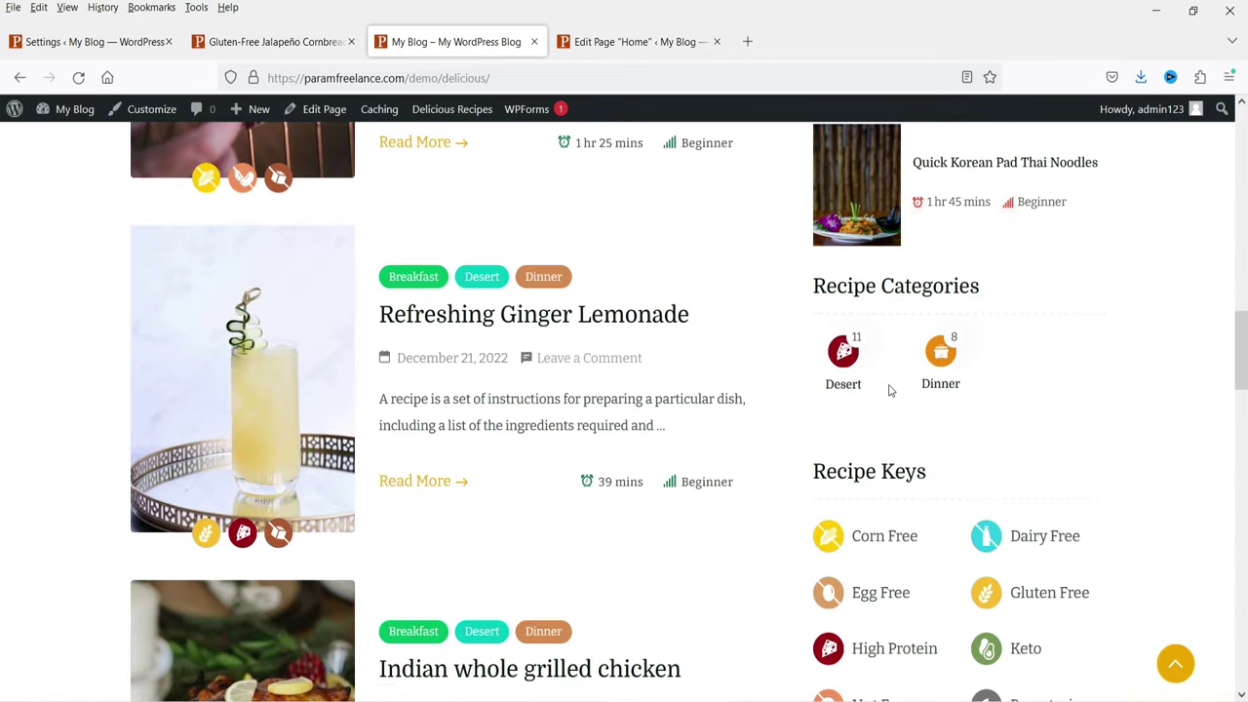
{"action": "left_click", "coordinate": [843, 359]}
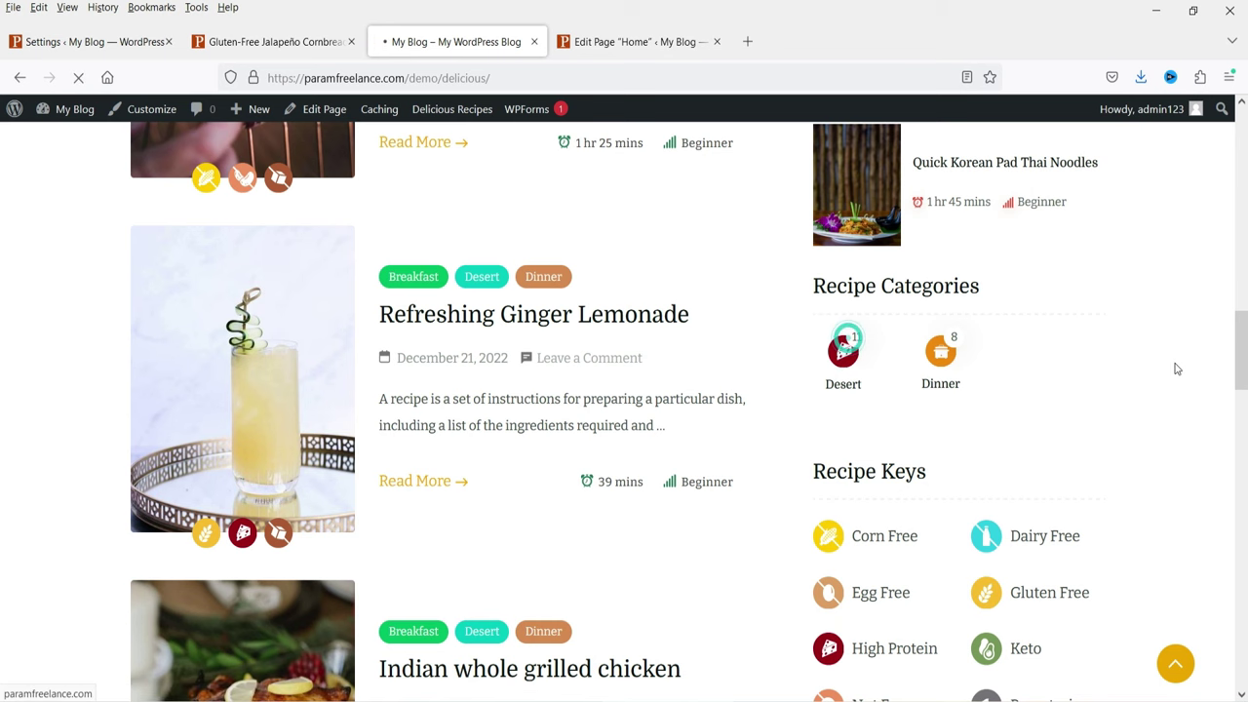
Step: Examine how recipes are listed on the Desert archive page, and compare it with the Default Archive Layout setting
{"action": "scroll", "coordinate": [1174, 361], "scroll_direction": "down", "scroll_amount": 4}
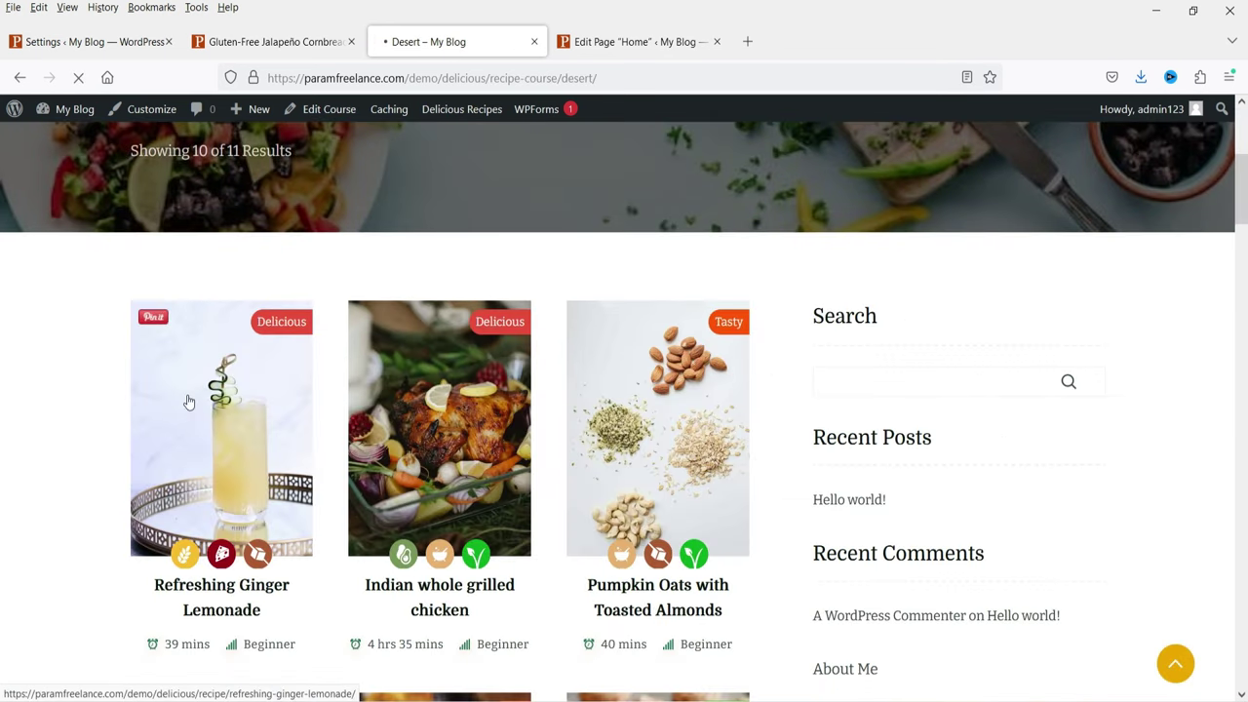
{"action": "scroll", "coordinate": [600, 408], "scroll_direction": "down", "scroll_amount": 4}
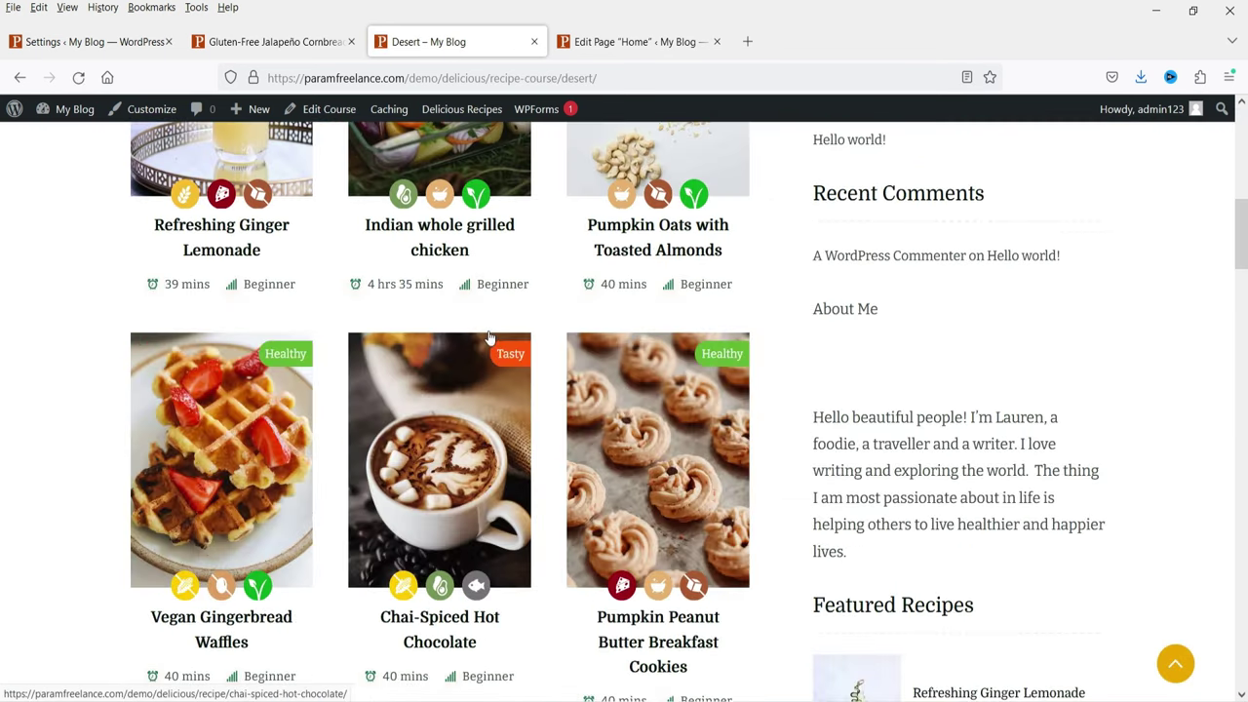
{"action": "scroll", "coordinate": [537, 325], "scroll_direction": "down", "scroll_amount": 2}
{"action": "scroll", "coordinate": [616, 501], "scroll_direction": "down", "scroll_amount": 1}
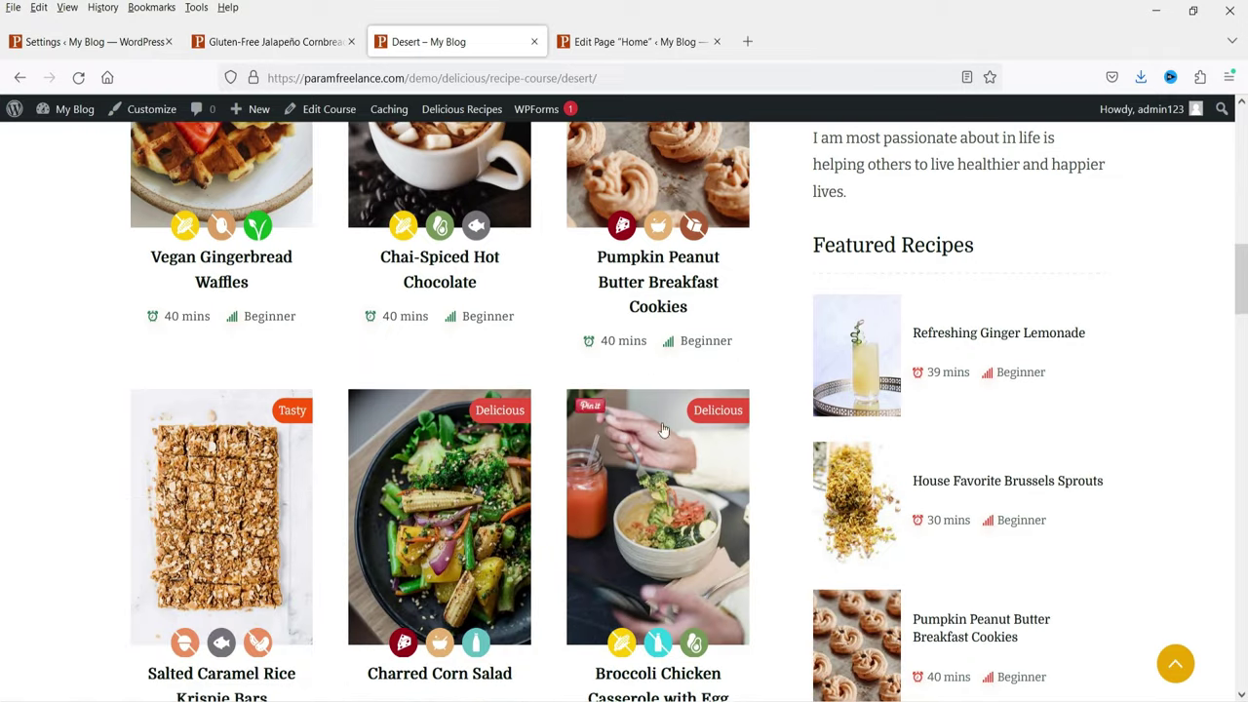
{"action": "left_click", "coordinate": [86, 45]}
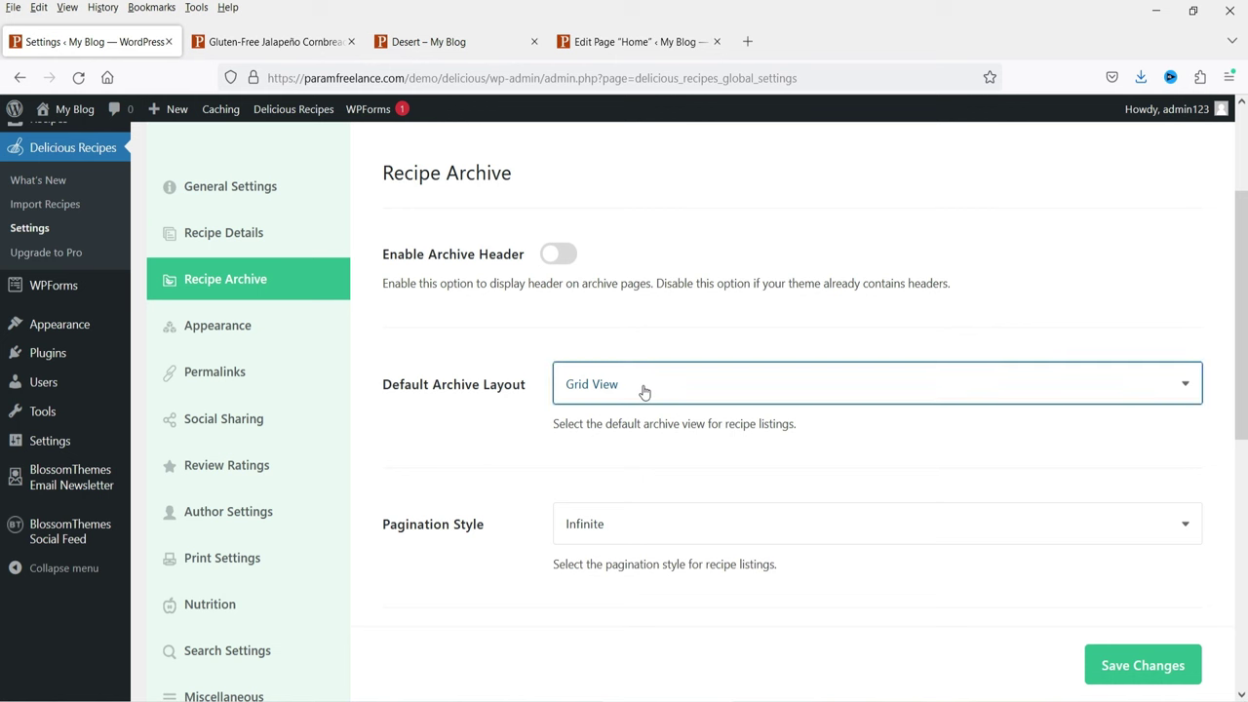
{"action": "left_click", "coordinate": [283, 42]}
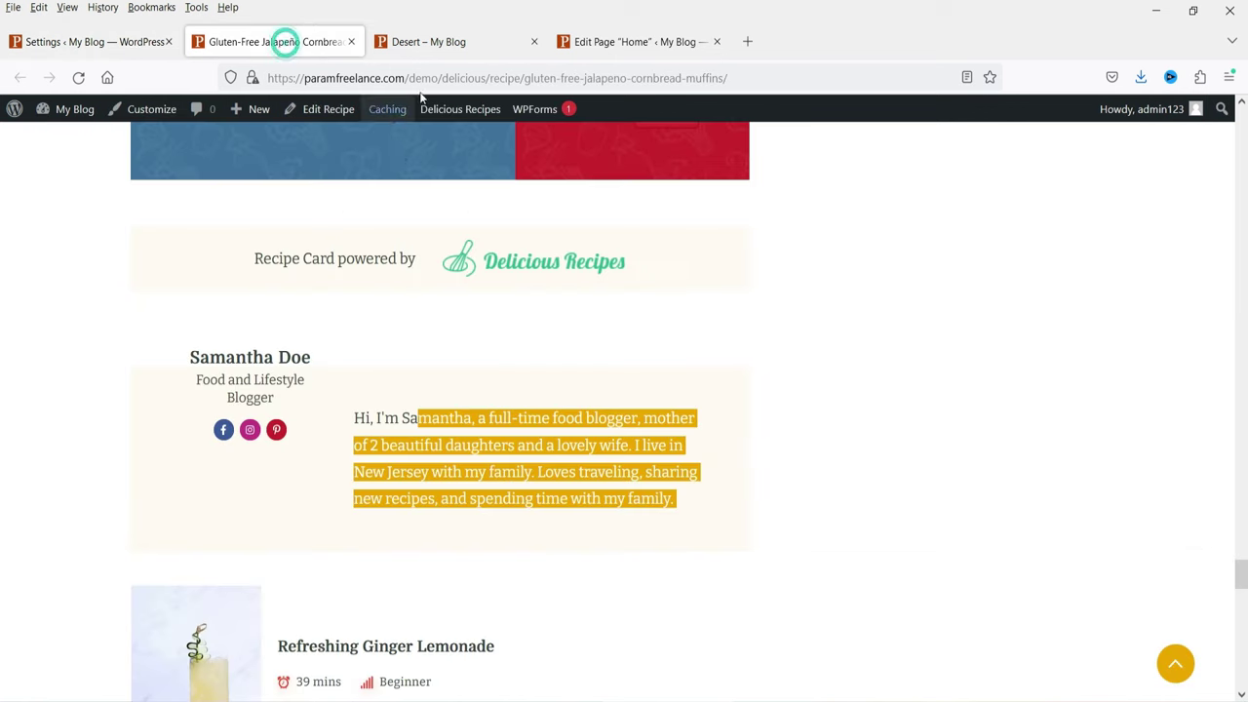
{"action": "left_click", "coordinate": [427, 41]}
{"action": "left_click", "coordinate": [88, 42]}
Step: Review the Appearance, Permalinks, Social Sharing and Review Ratings sections of the global settings
{"action": "left_click", "coordinate": [278, 481]}
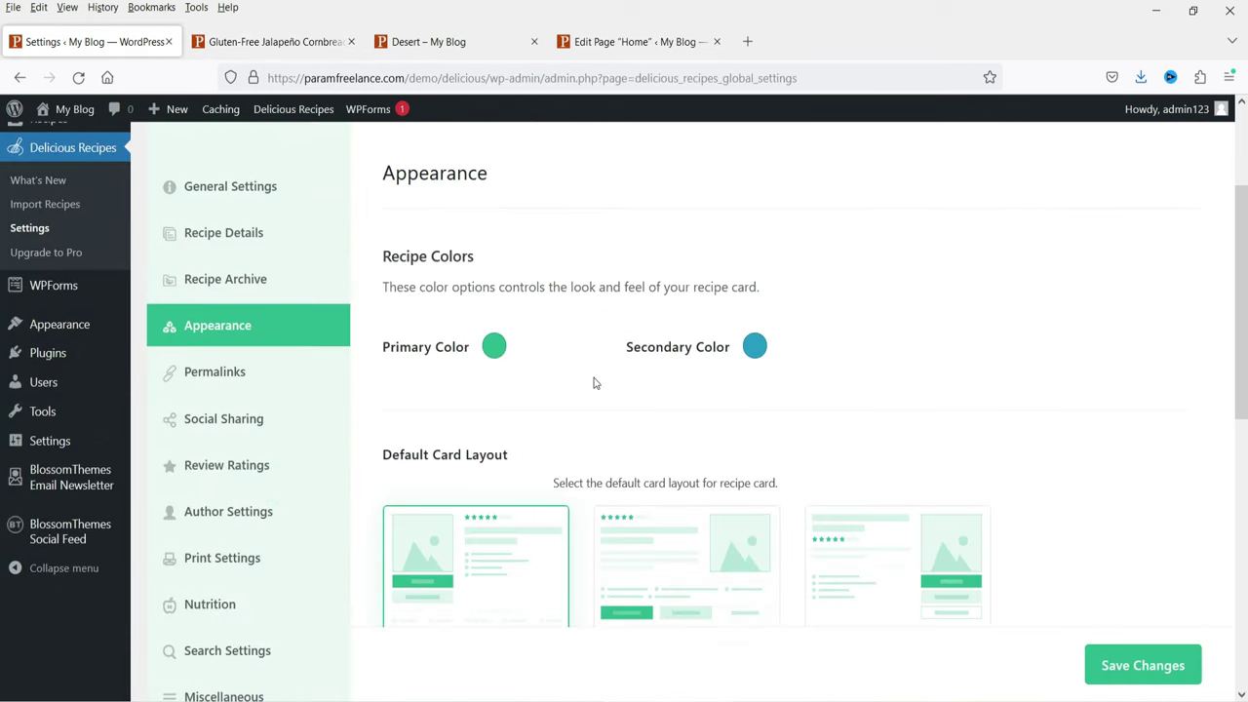
{"action": "scroll", "coordinate": [716, 390], "scroll_direction": "down", "scroll_amount": 3}
{"action": "scroll", "coordinate": [716, 390], "scroll_direction": "up", "scroll_amount": 3}
{"action": "left_click", "coordinate": [216, 380]}
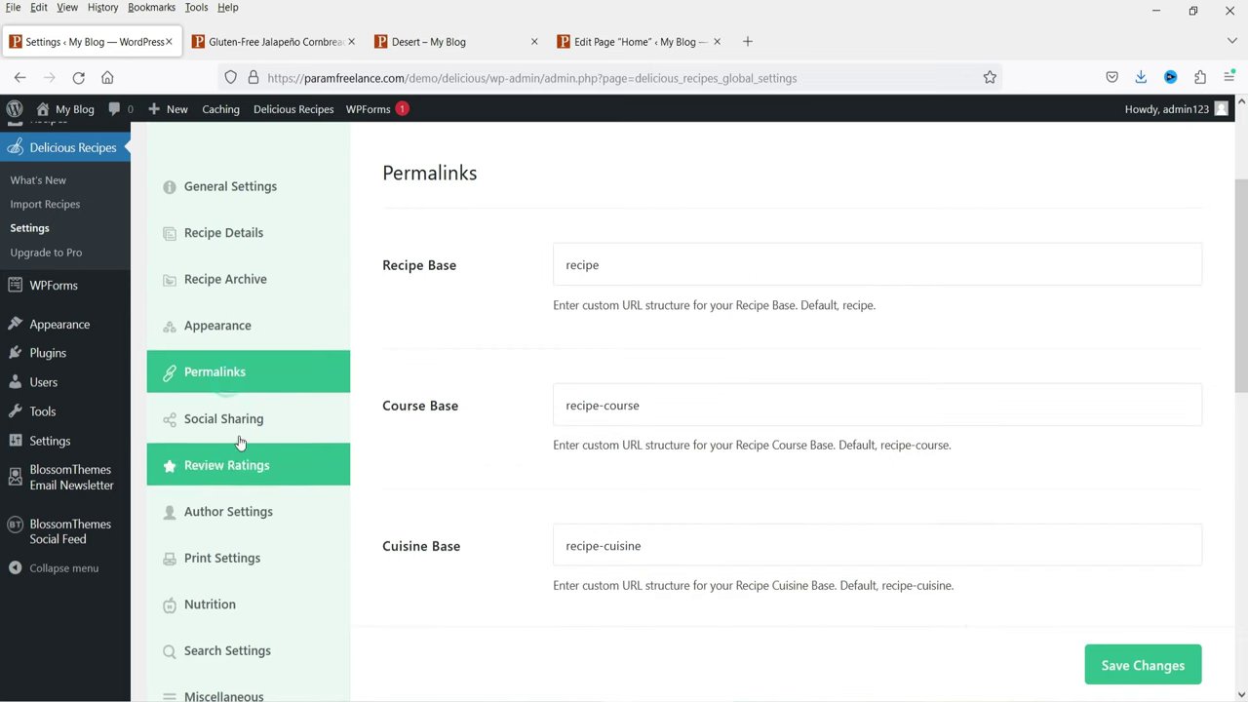
{"action": "left_click", "coordinate": [223, 421]}
{"action": "scroll", "coordinate": [292, 429], "scroll_direction": "down", "scroll_amount": 3}
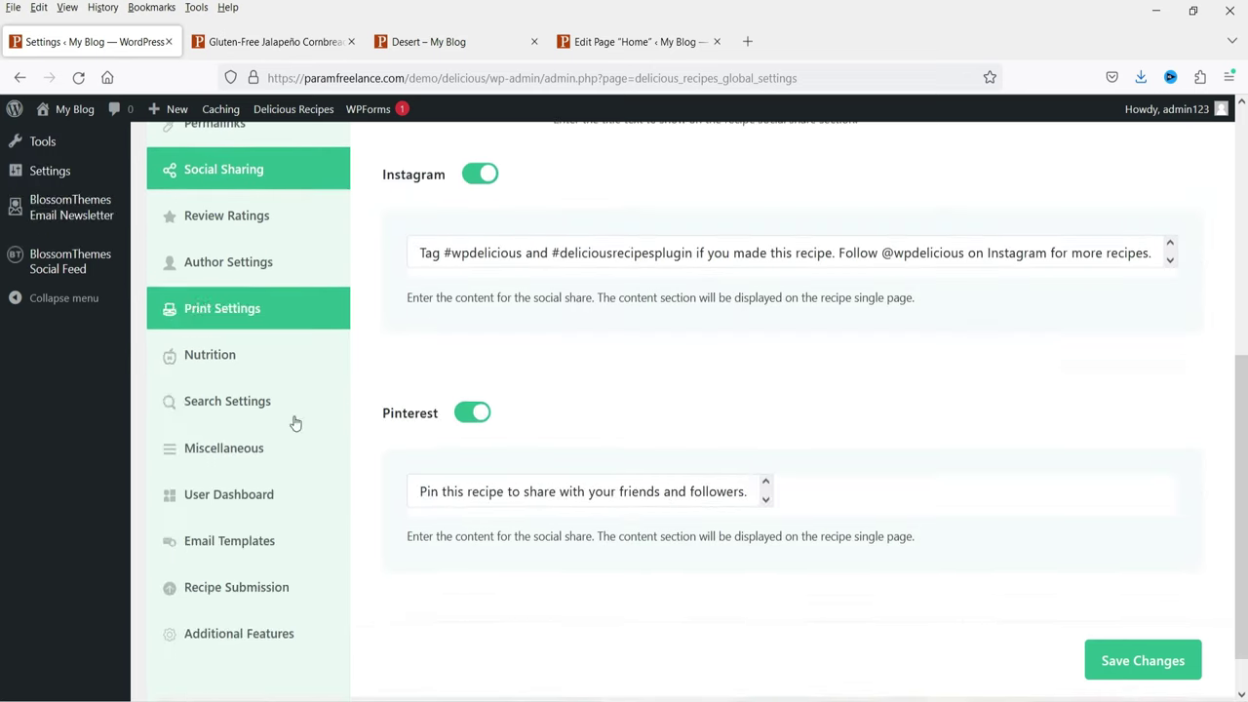
{"action": "left_click", "coordinate": [260, 226]}
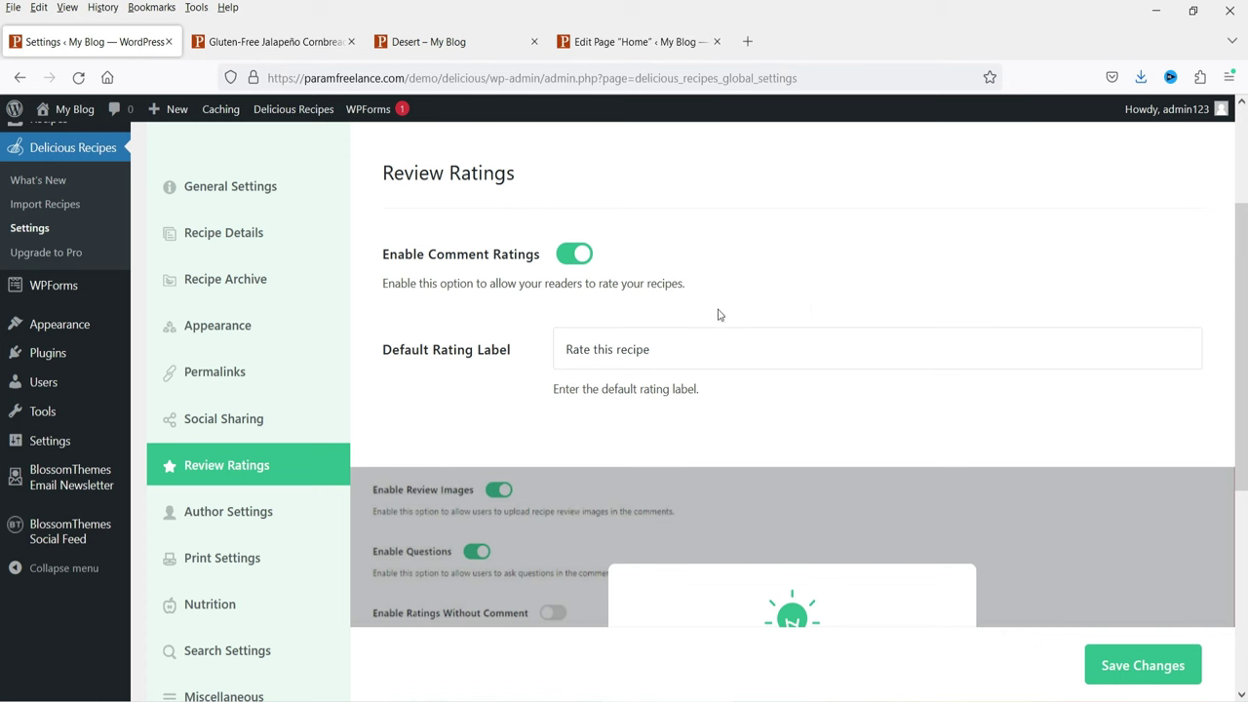
{"action": "scroll", "coordinate": [719, 314], "scroll_direction": "down", "scroll_amount": 2}
Step: Open the Author Settings, and examine the Recipe Author, Author Name, Subtitle and Description fields
{"action": "left_click", "coordinate": [234, 335]}
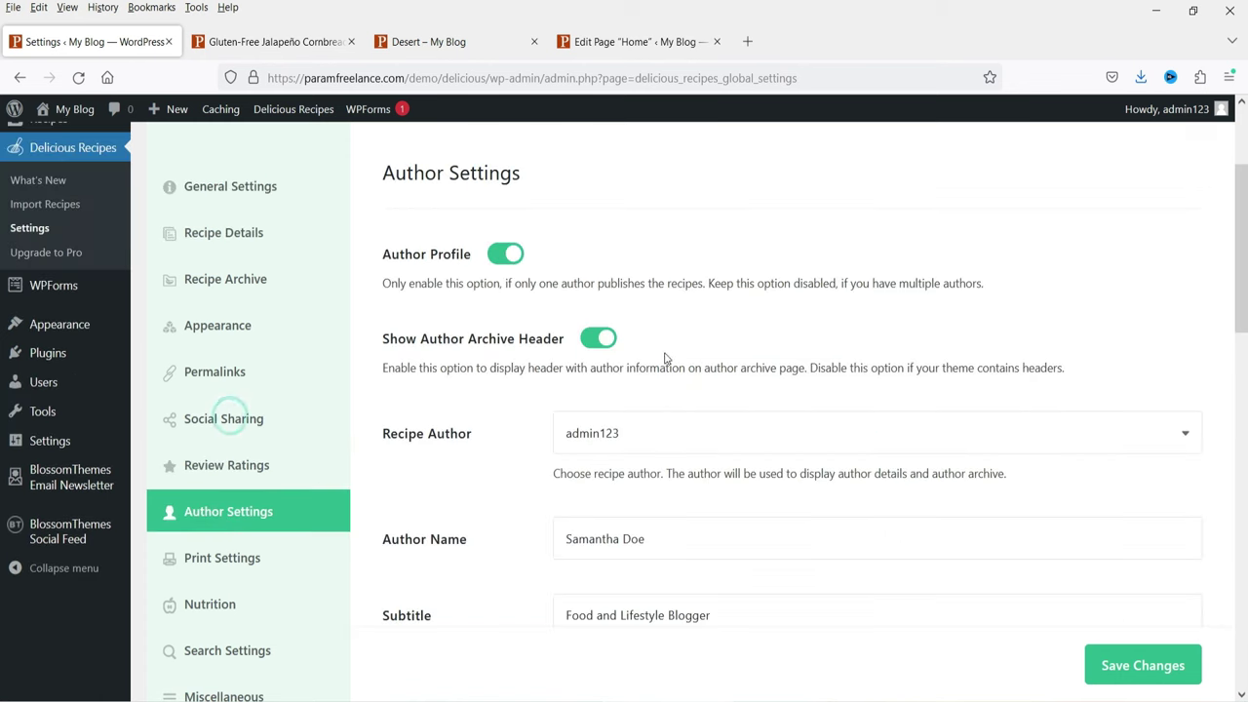
{"action": "scroll", "coordinate": [667, 382], "scroll_direction": "down", "scroll_amount": 3}
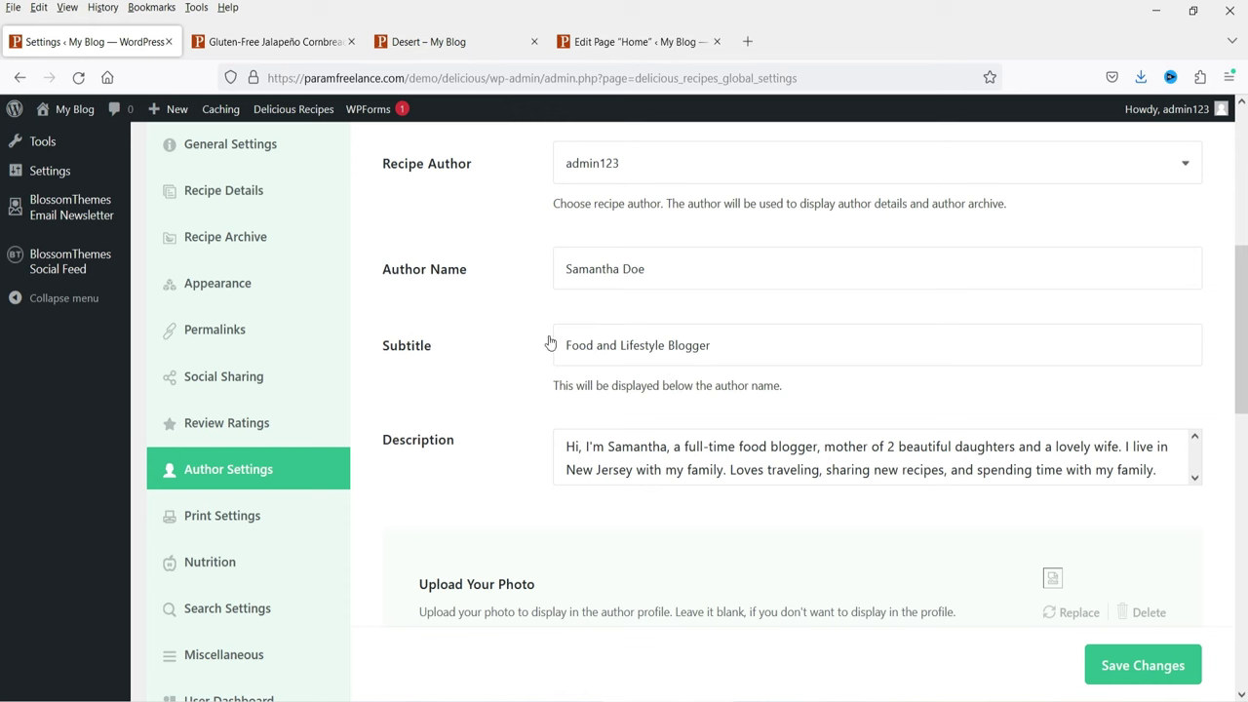
{"action": "triple_click", "coordinate": [677, 270]}
{"action": "key", "text": "Tab"}
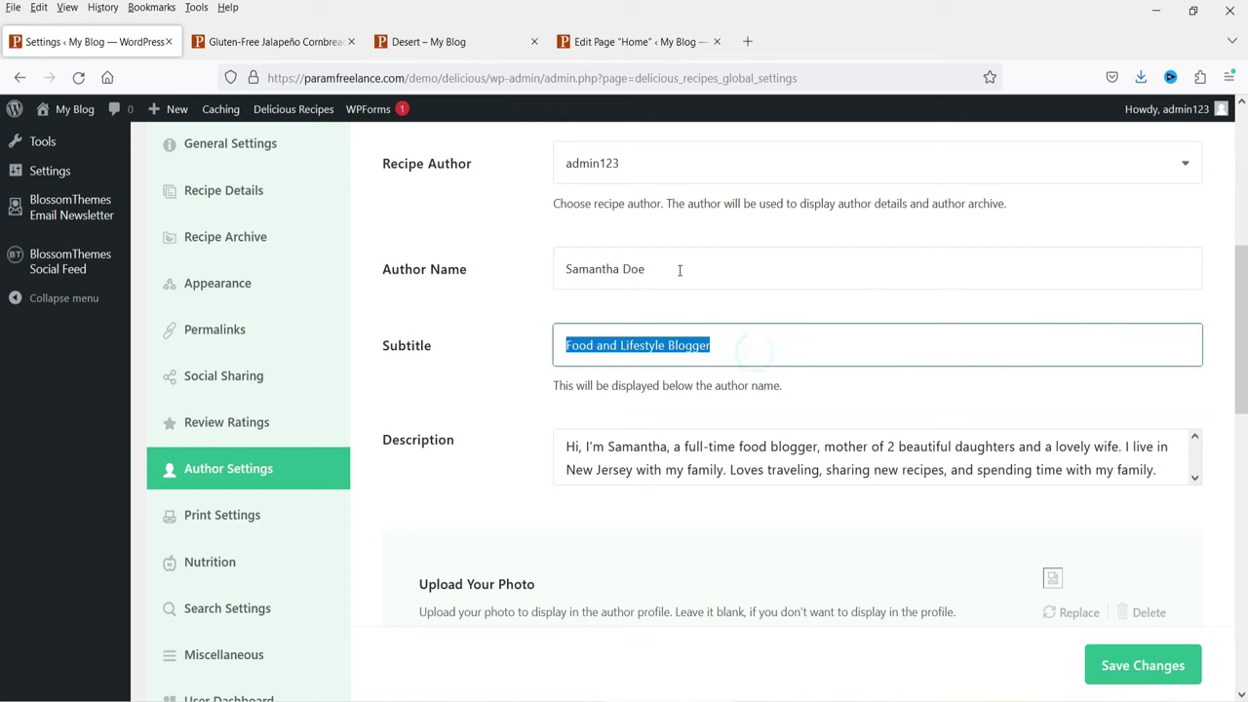
{"action": "left_click", "coordinate": [680, 270]}
{"action": "scroll", "coordinate": [675, 274], "scroll_direction": "up", "scroll_amount": 1}
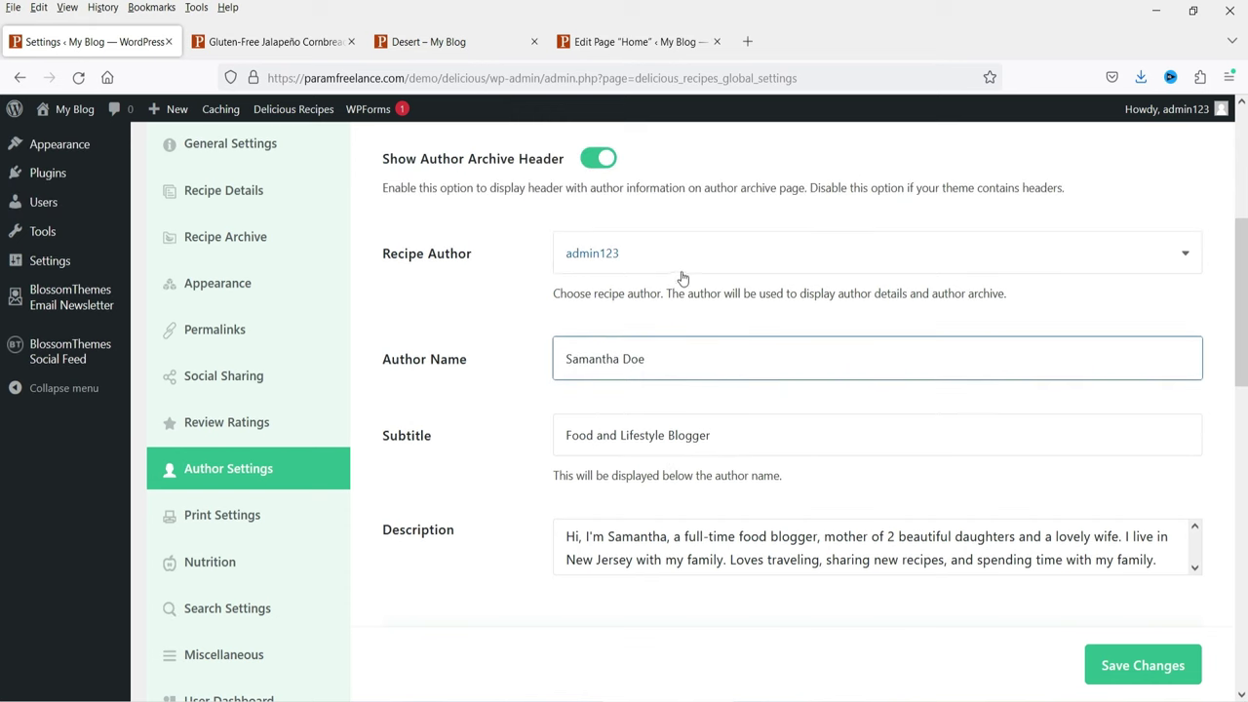
Step: Check the choices available for Recipe Author, and review the remaining Author Settings fields
{"action": "left_click", "coordinate": [855, 263]}
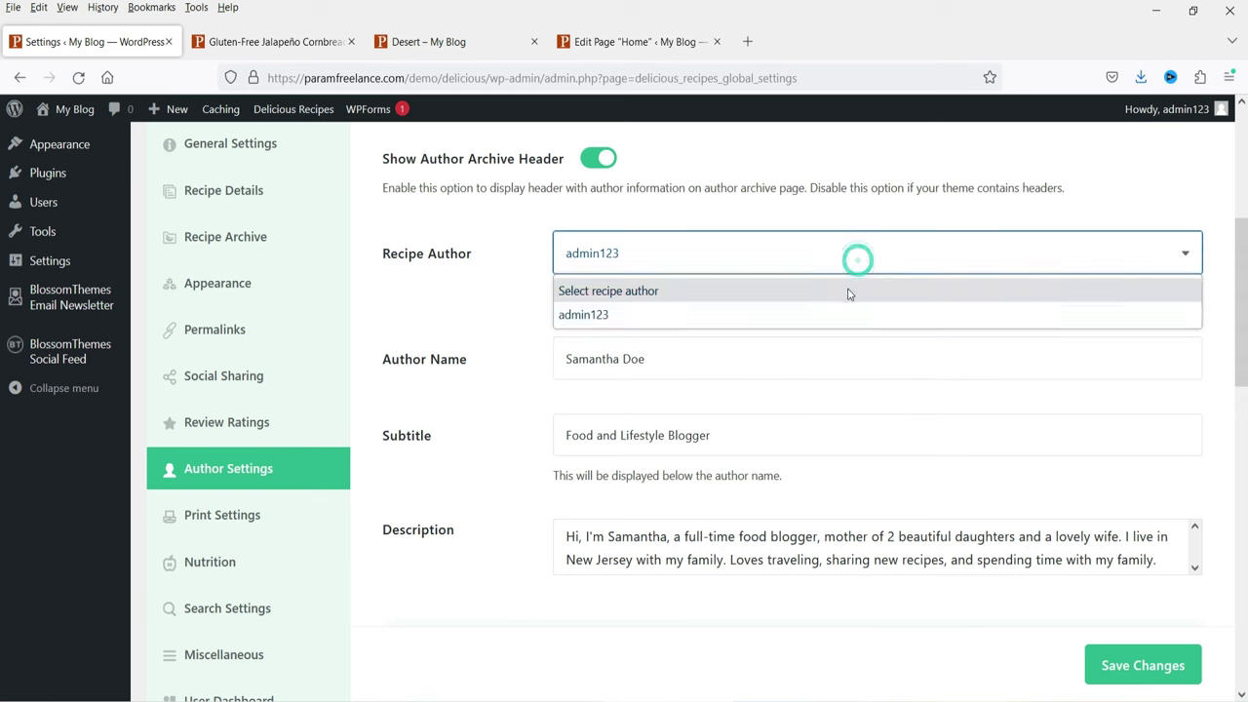
{"action": "left_click", "coordinate": [432, 304]}
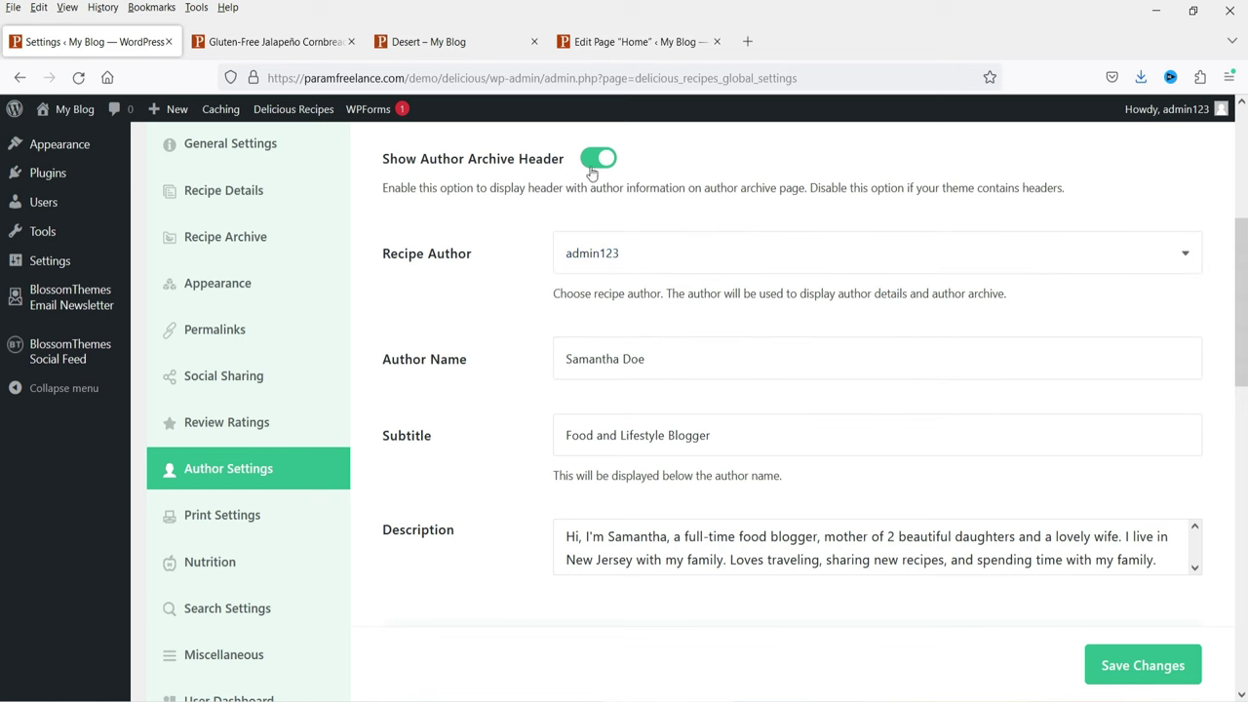
{"action": "scroll", "coordinate": [462, 432], "scroll_direction": "down", "scroll_amount": 5}
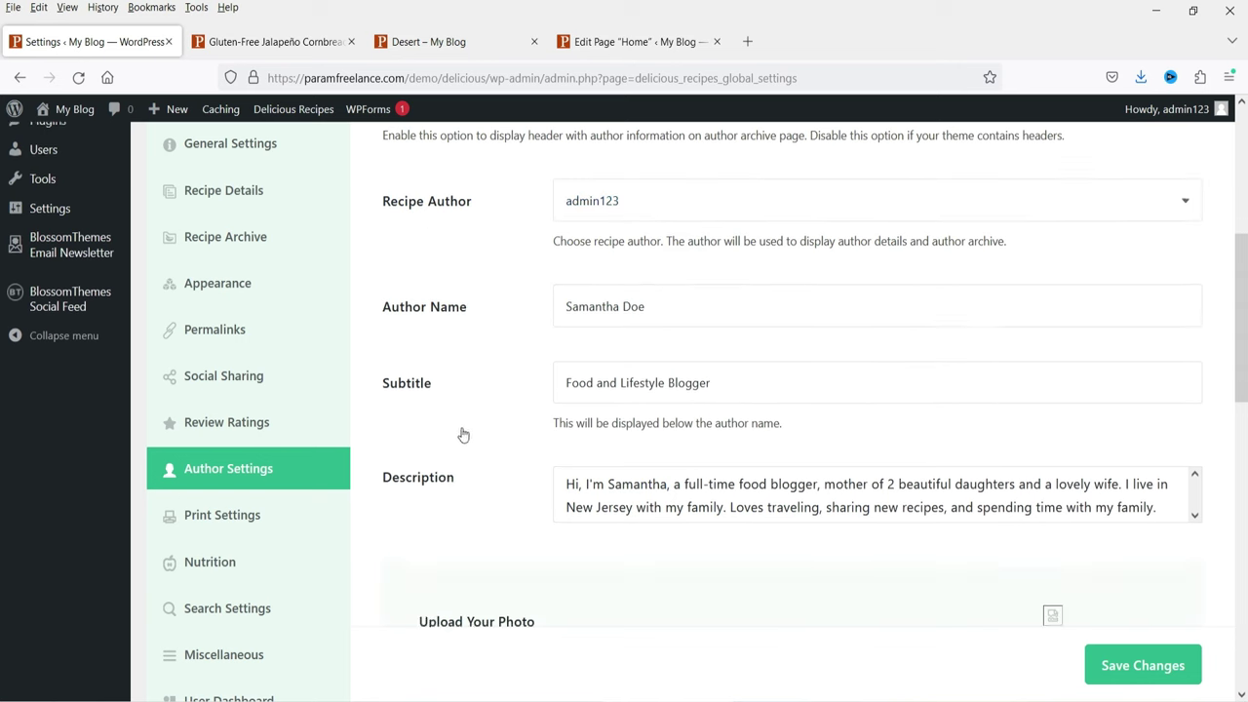
Step: Open the Print Settings, and compare the Print Recipe button options with the button on the Gluten-Free Jalapeño Cornbread Muffins page
{"action": "left_click", "coordinate": [232, 517]}
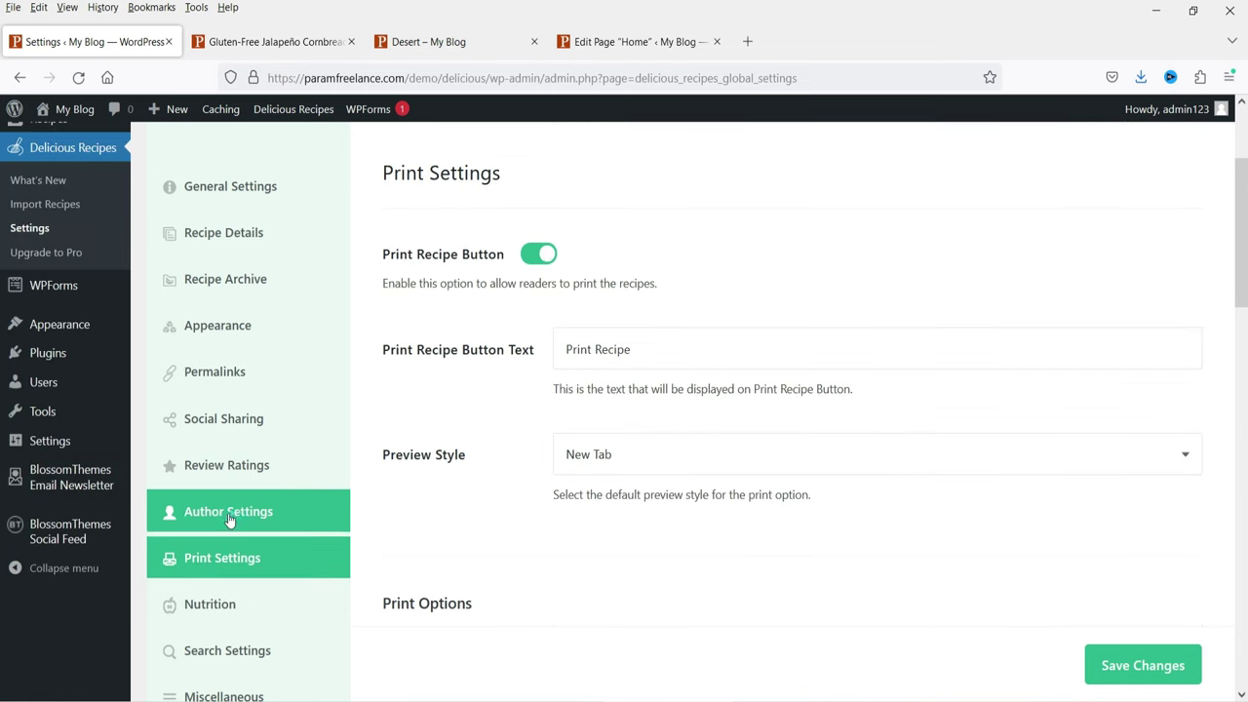
{"action": "left_click", "coordinate": [239, 41]}
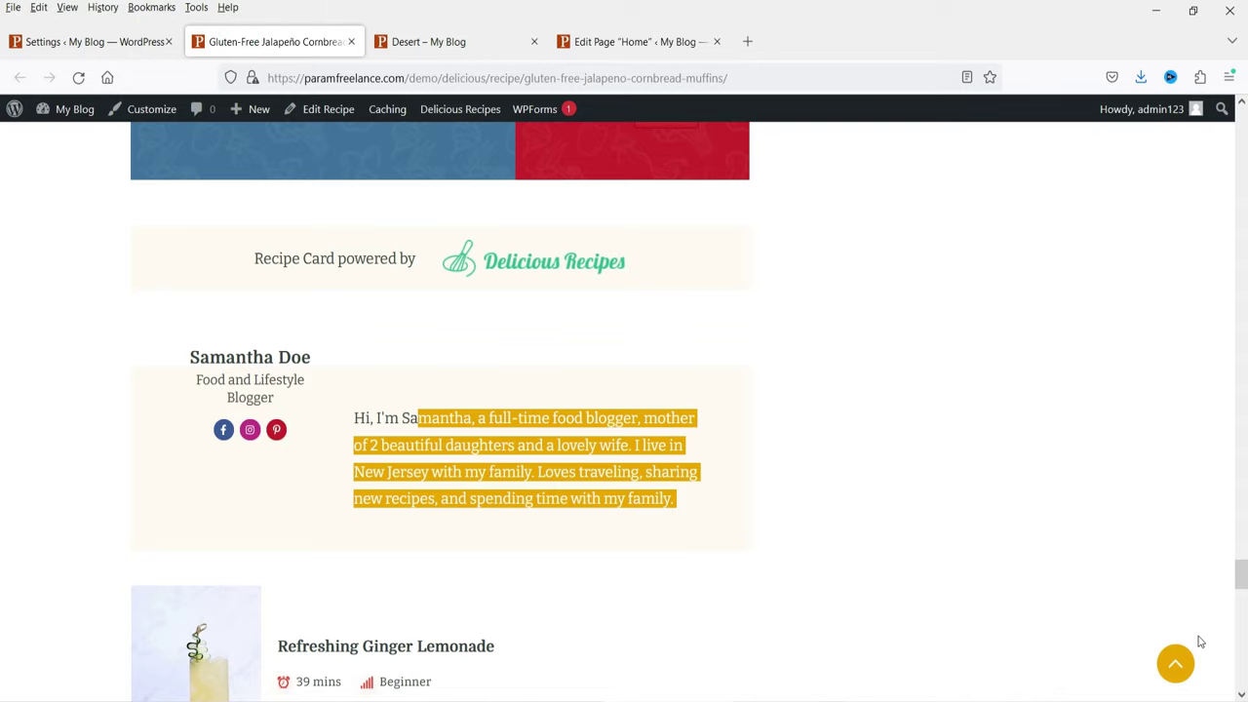
{"action": "left_click", "coordinate": [1174, 668]}
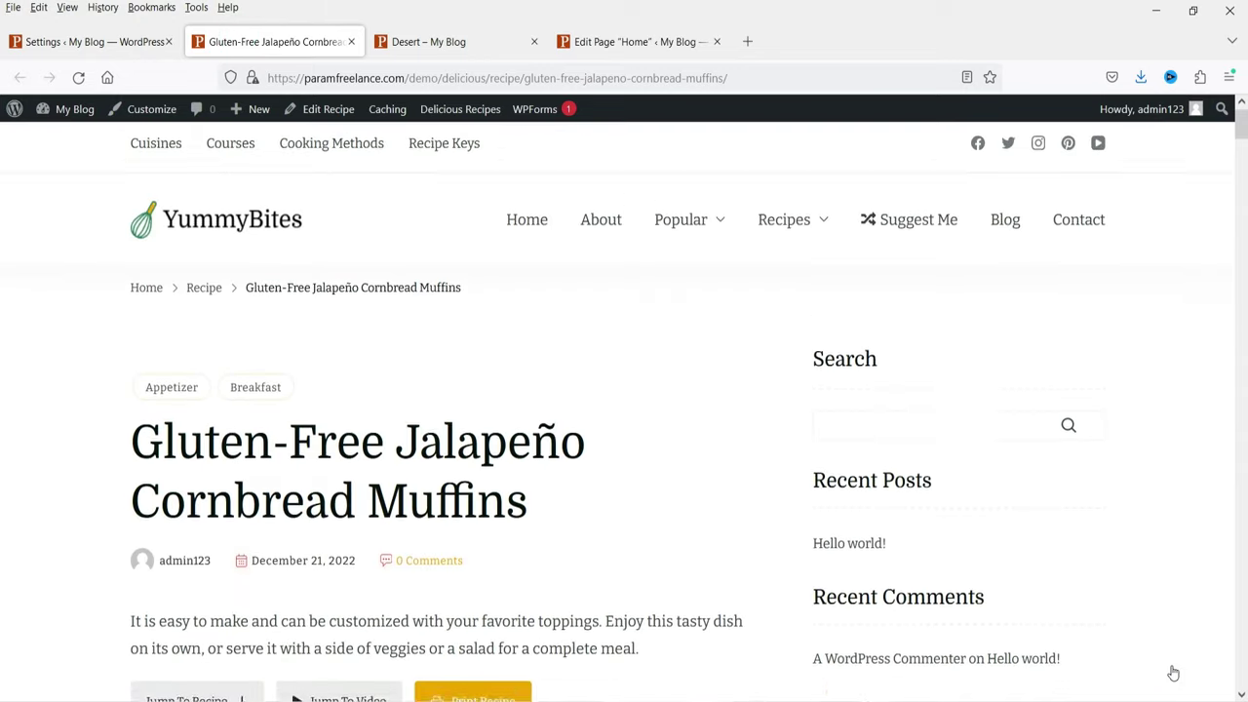
{"action": "scroll", "coordinate": [482, 369], "scroll_direction": "down", "scroll_amount": 3}
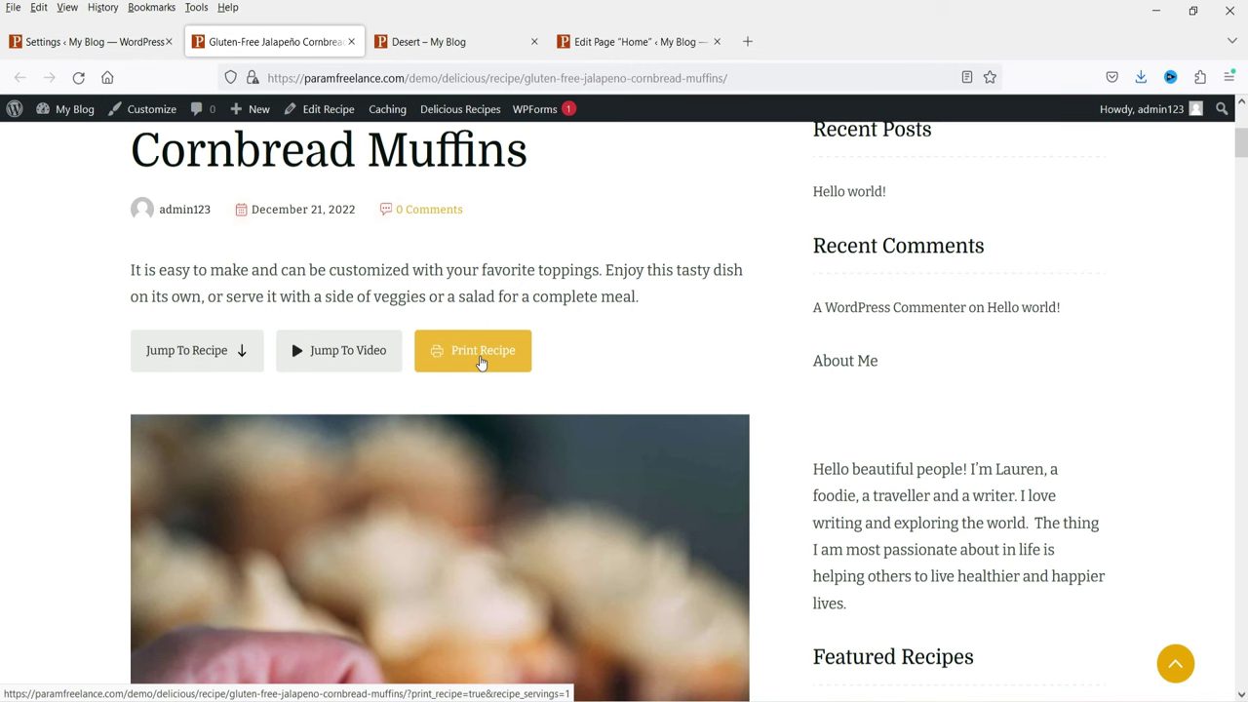
{"action": "left_click", "coordinate": [87, 41]}
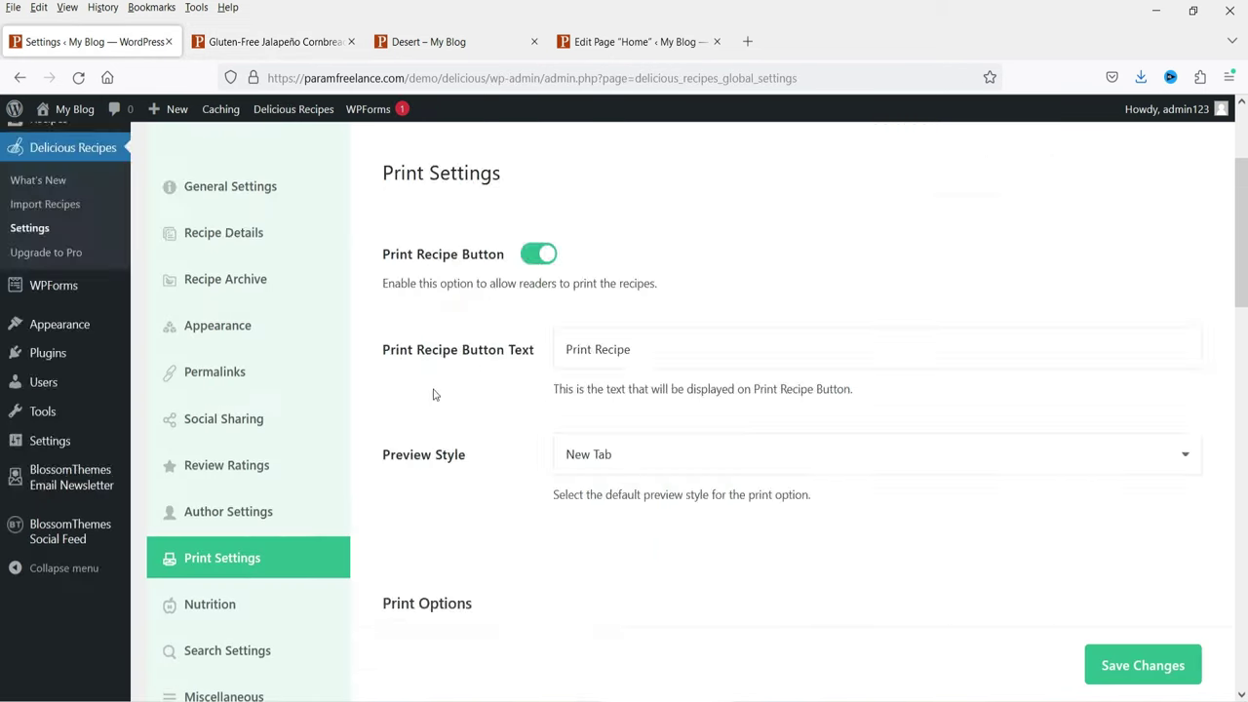
{"action": "scroll", "coordinate": [221, 585], "scroll_direction": "down", "scroll_amount": 3}
Step: Review the Nutrition settings, including the chart layouts, and the Custom Icons option in the Miscellaneous settings
{"action": "left_click", "coordinate": [220, 582]}
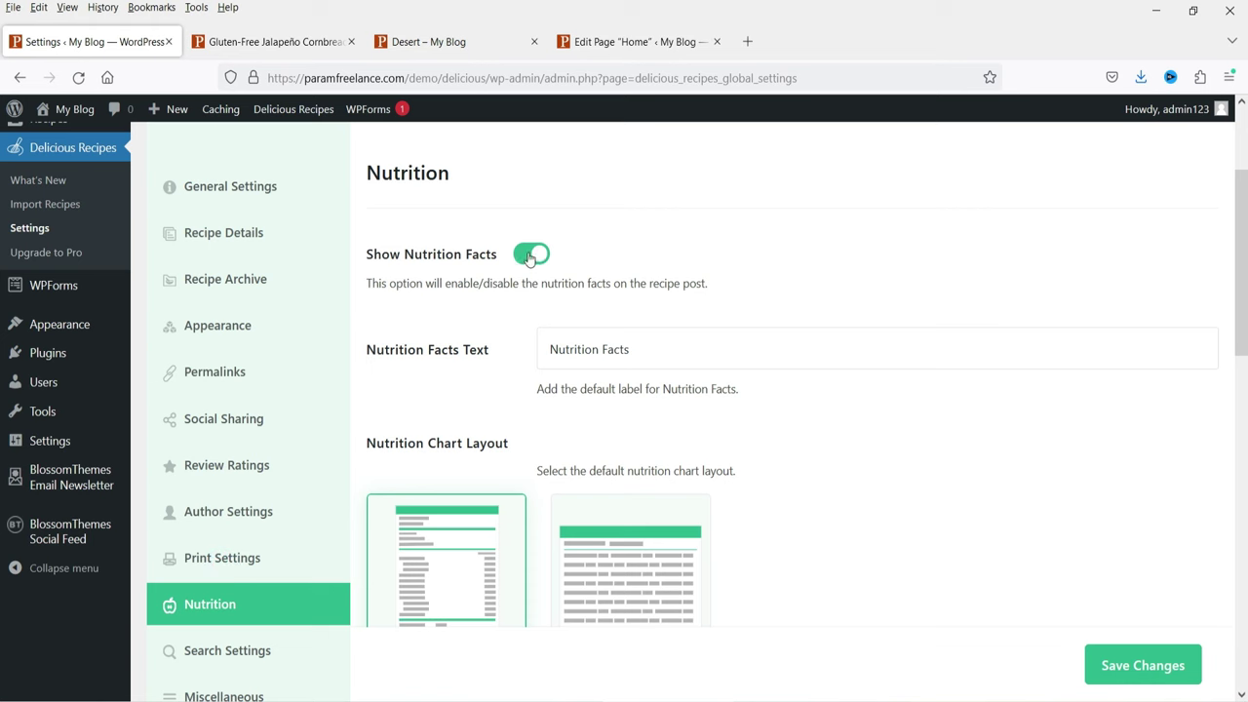
{"action": "scroll", "coordinate": [244, 585], "scroll_direction": "down", "scroll_amount": 3}
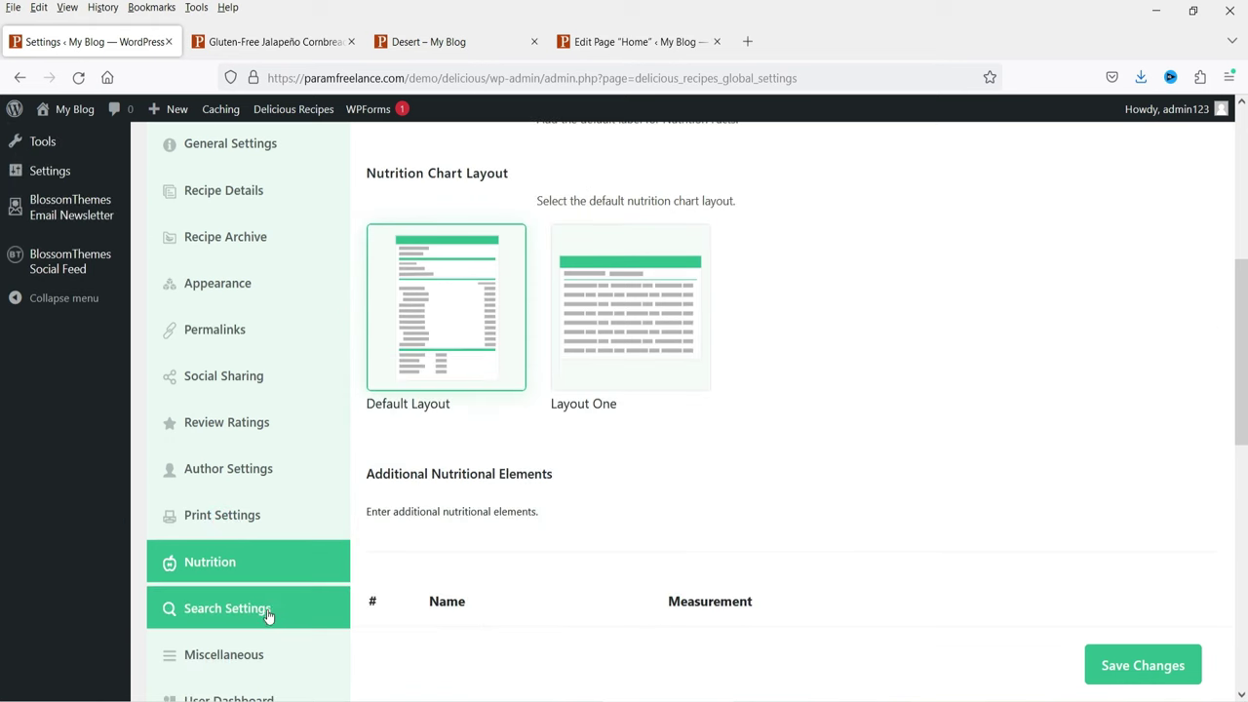
{"action": "scroll", "coordinate": [264, 624], "scroll_direction": "down", "scroll_amount": 4}
{"action": "left_click", "coordinate": [252, 655]}
{"action": "scroll", "coordinate": [575, 369], "scroll_direction": "up", "scroll_amount": 3}
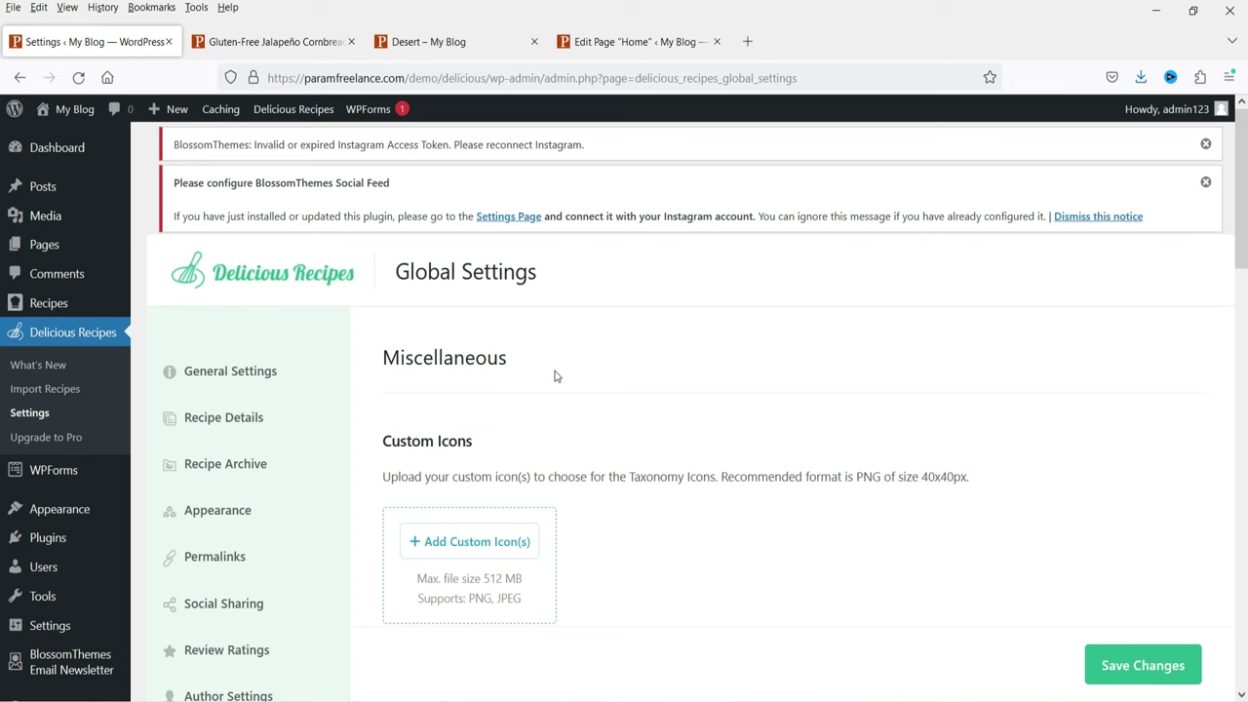
Step: Open the page for adding plugins, and check the Pro files under Download History in the WP Delicious account
{"action": "mouse_move", "coordinate": [84, 548]}
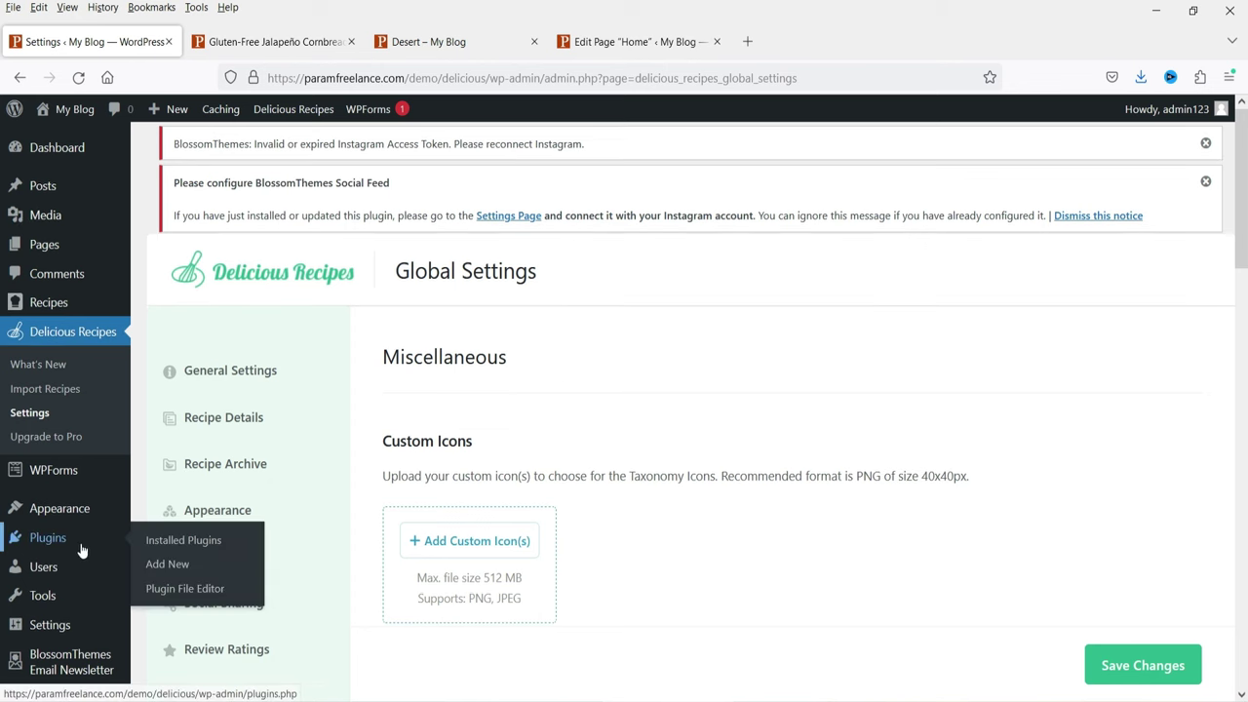
{"action": "left_click", "coordinate": [191, 568]}
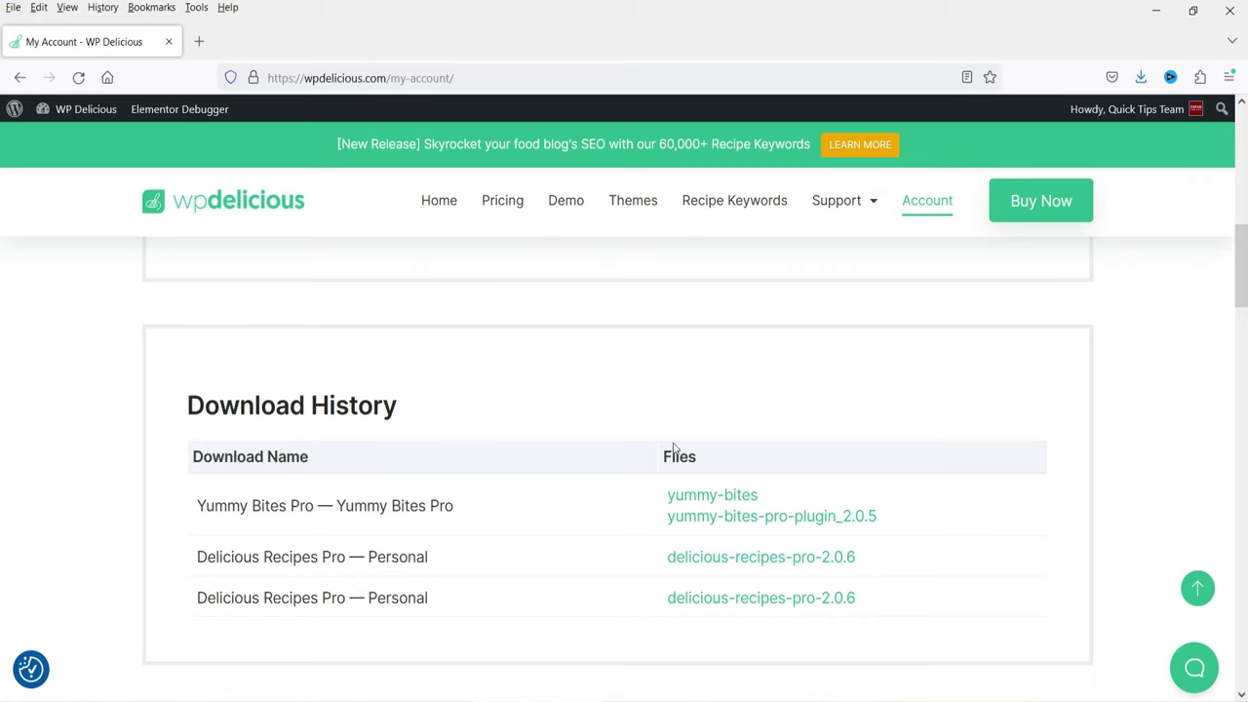
{"action": "scroll", "coordinate": [585, 468], "scroll_direction": "down", "scroll_amount": 2}
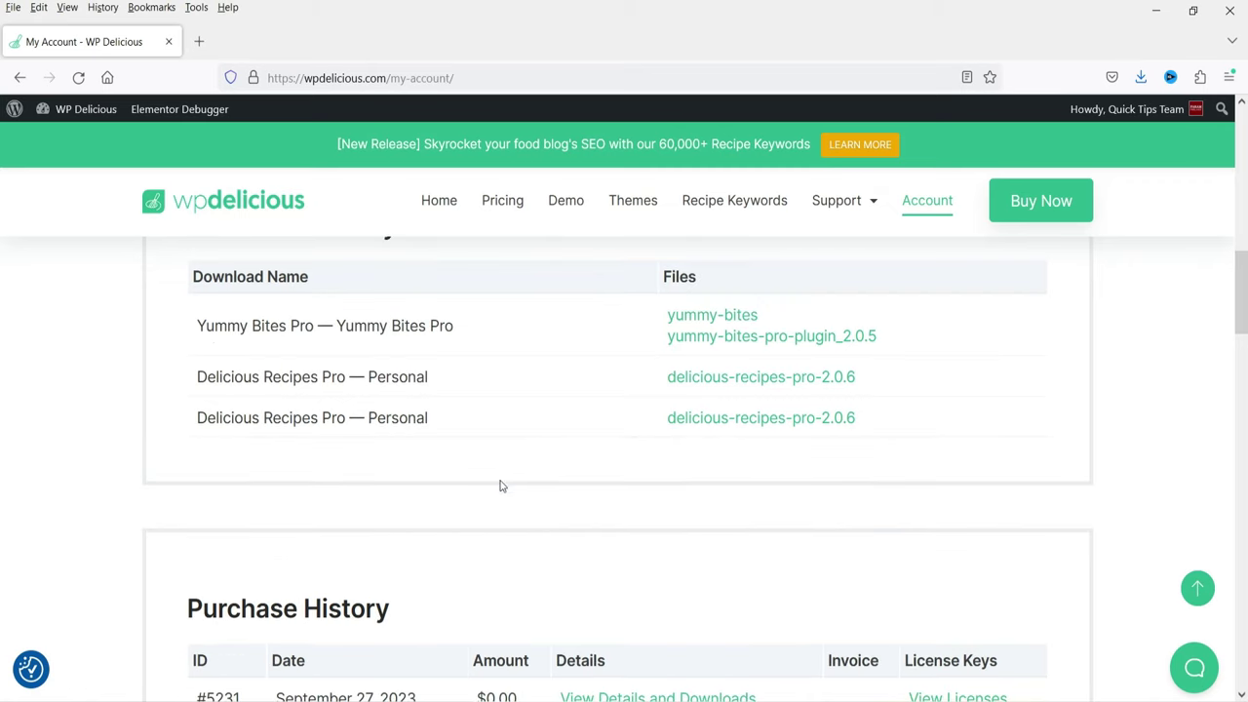
{"action": "scroll", "coordinate": [639, 441], "scroll_direction": "up", "scroll_amount": 1}
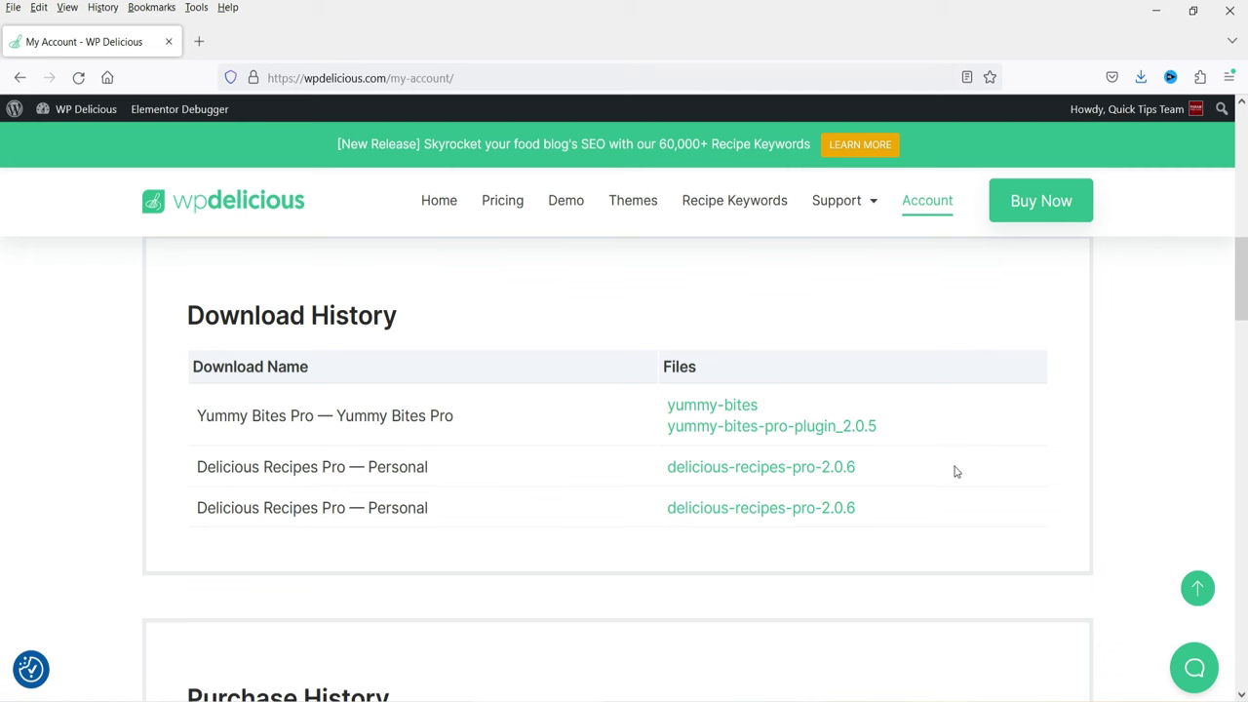
{"action": "key", "text": "alt+Tab"}
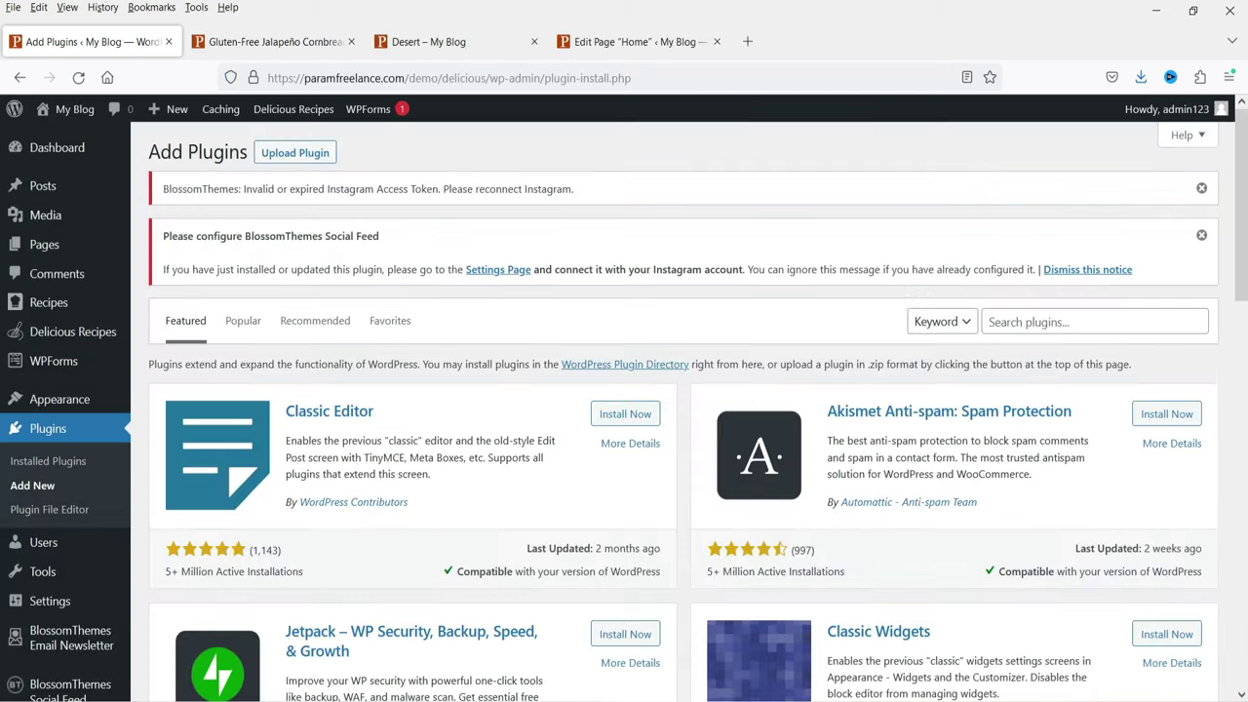
Step: Upload yummy-bites-pro-plugin_2.0.5.zip from the Desktop, then install and activate the plugin
{"action": "left_click", "coordinate": [294, 153]}
{"action": "left_click", "coordinate": [573, 439]}
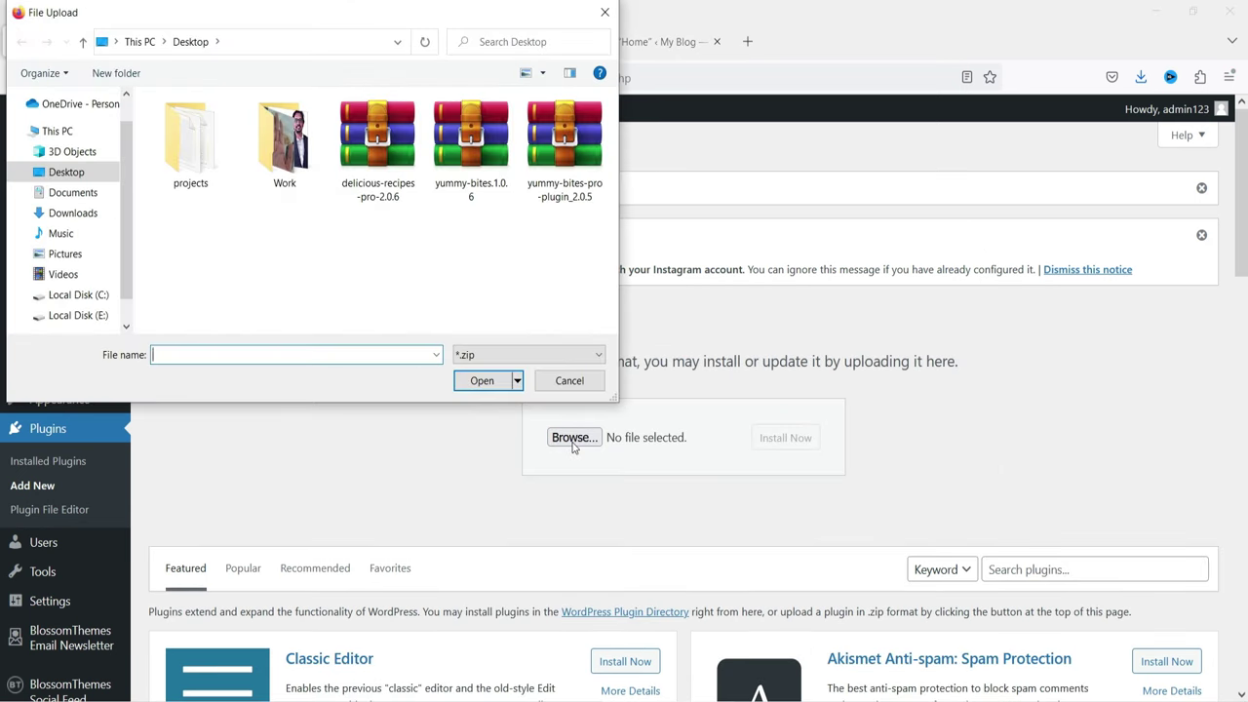
{"action": "double_click", "coordinate": [566, 147]}
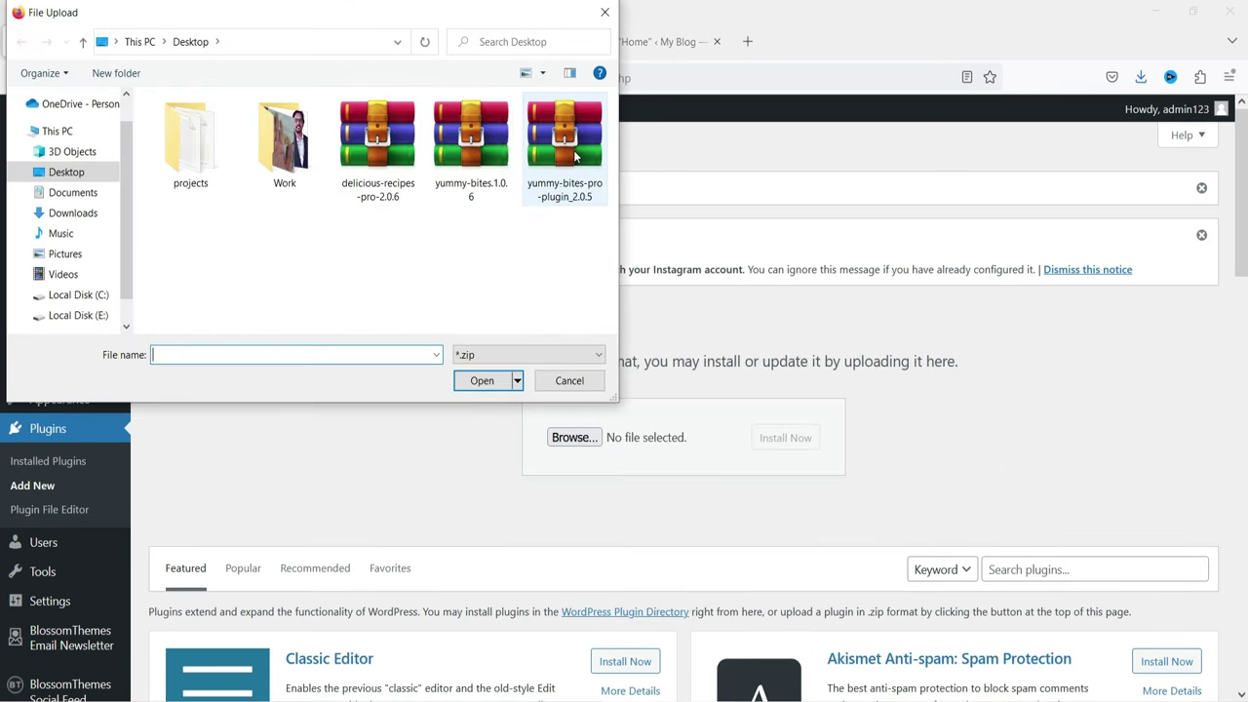
{"action": "left_click", "coordinate": [830, 450]}
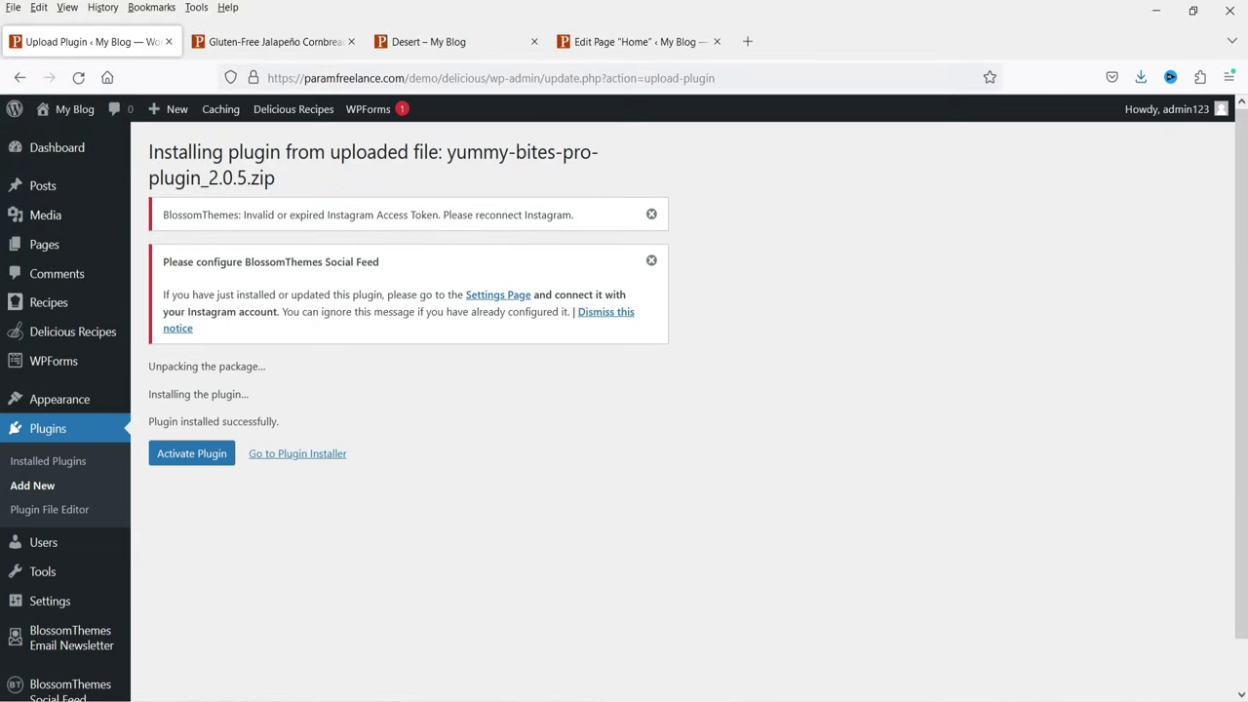
{"action": "left_click", "coordinate": [221, 469]}
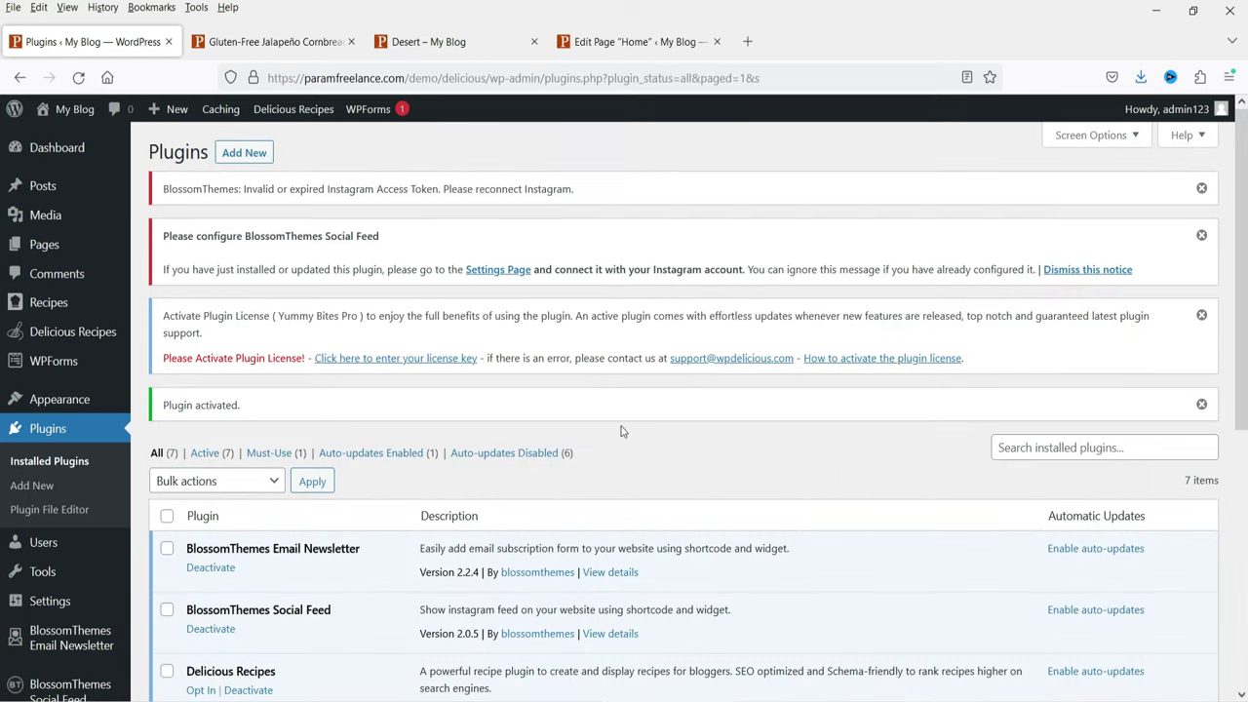
Step: Open the Yummy Bites Pro license section from the plugin notice, and activate the license
{"action": "left_click", "coordinate": [400, 358]}
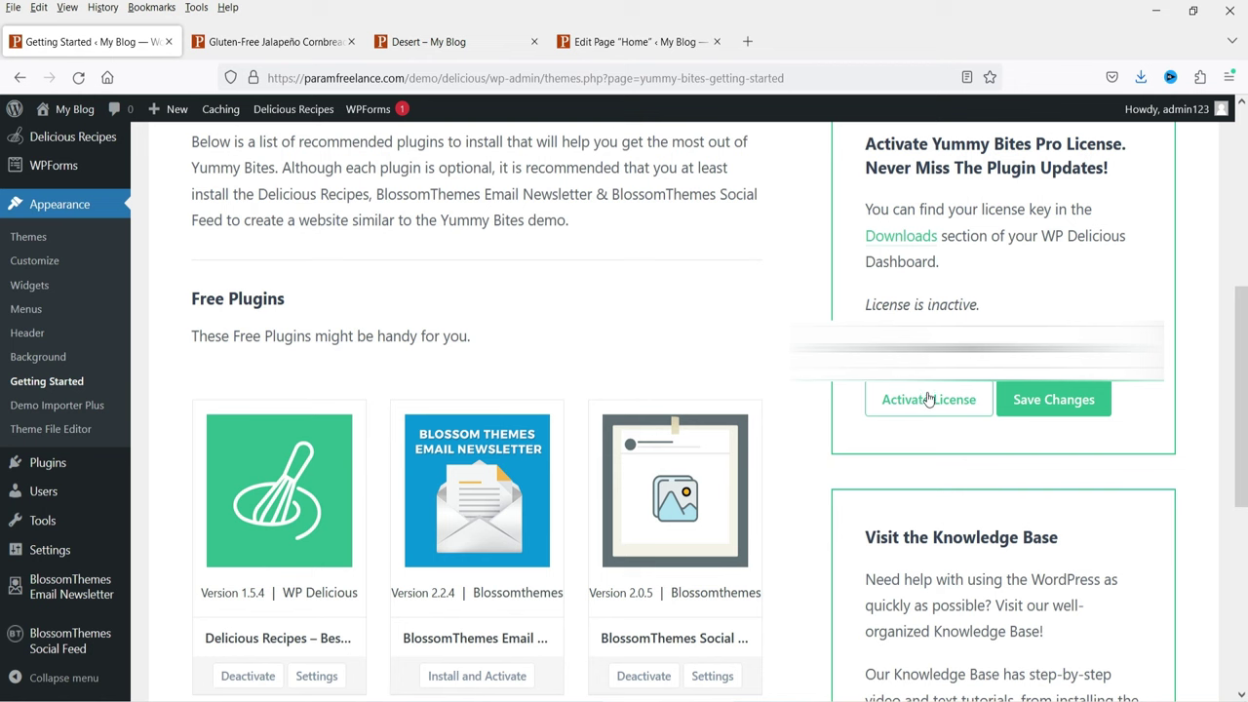
{"action": "left_click", "coordinate": [932, 403]}
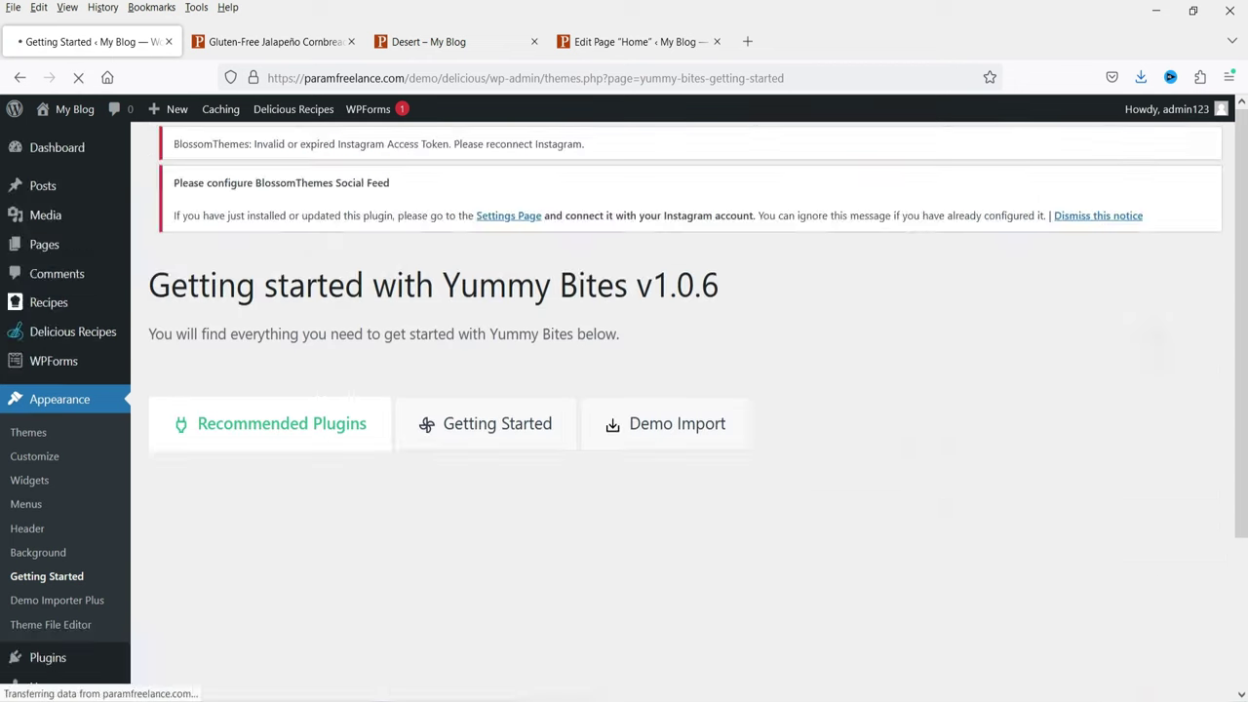
{"action": "scroll", "coordinate": [1044, 413], "scroll_direction": "down", "scroll_amount": 2}
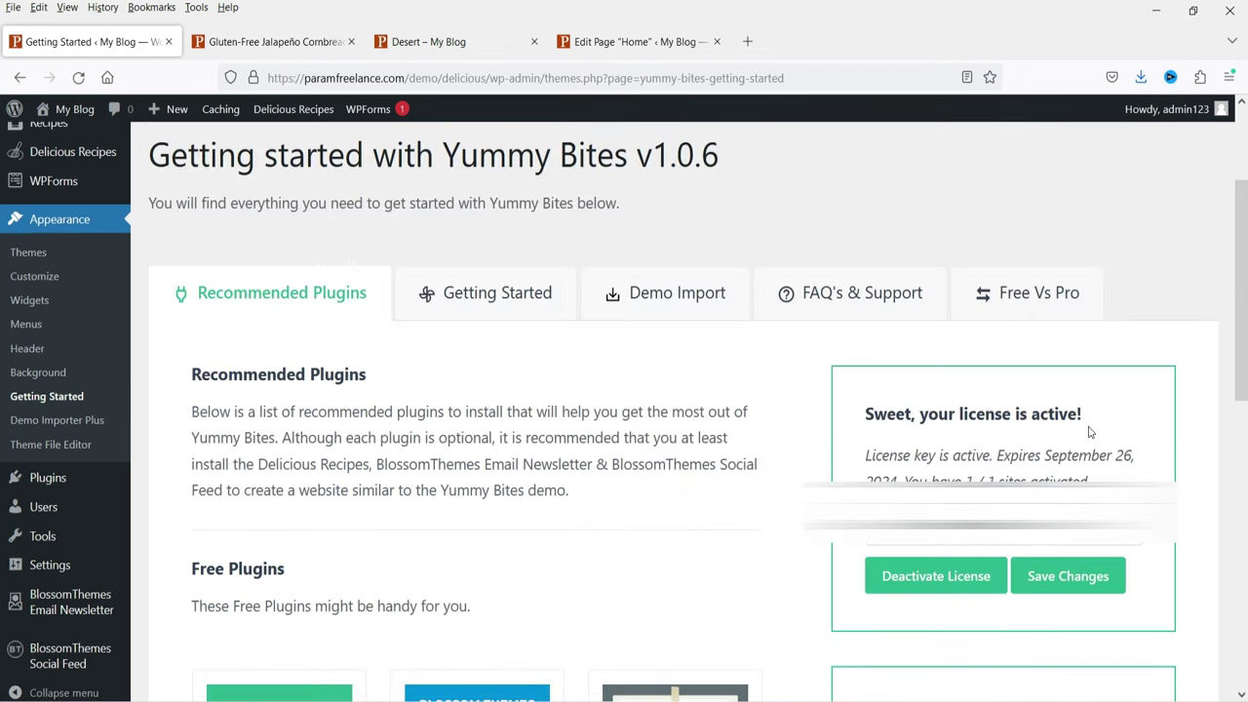
Step: Open the Delicious Recipes settings, and examine the Autoload Recipes and Inline Related Recipe Posts features under General Settings
{"action": "mouse_move", "coordinate": [85, 159]}
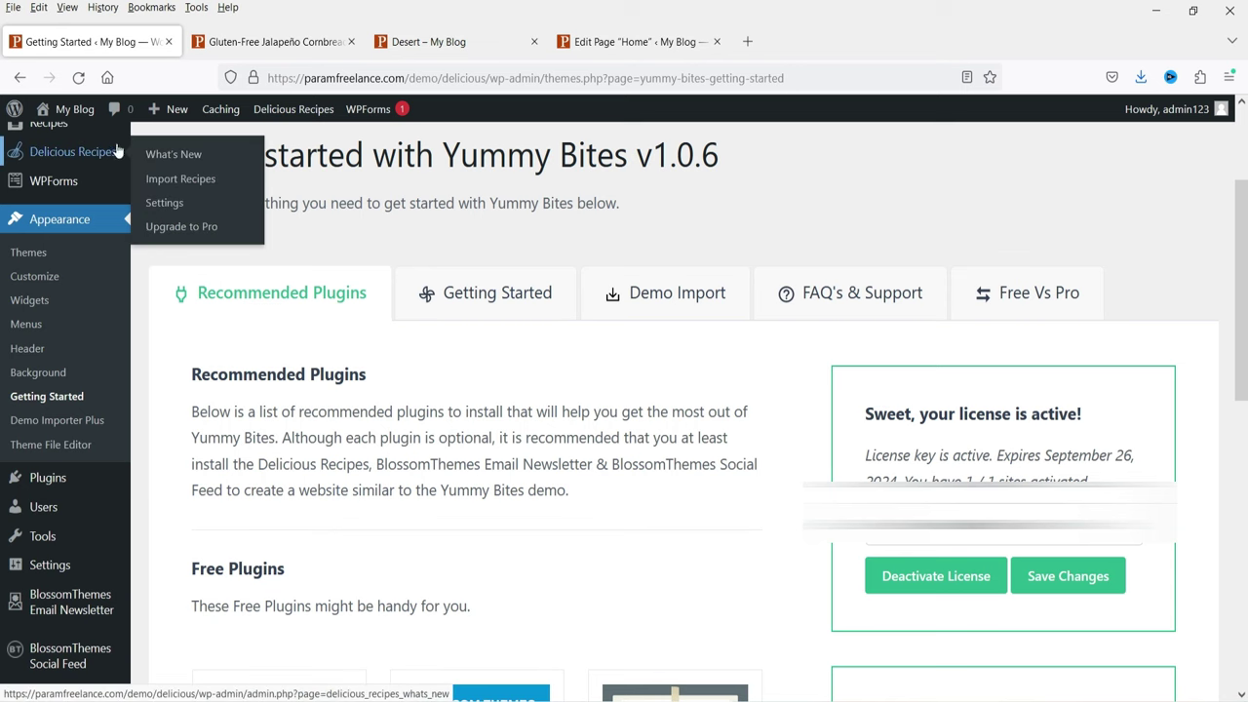
{"action": "left_click", "coordinate": [174, 202]}
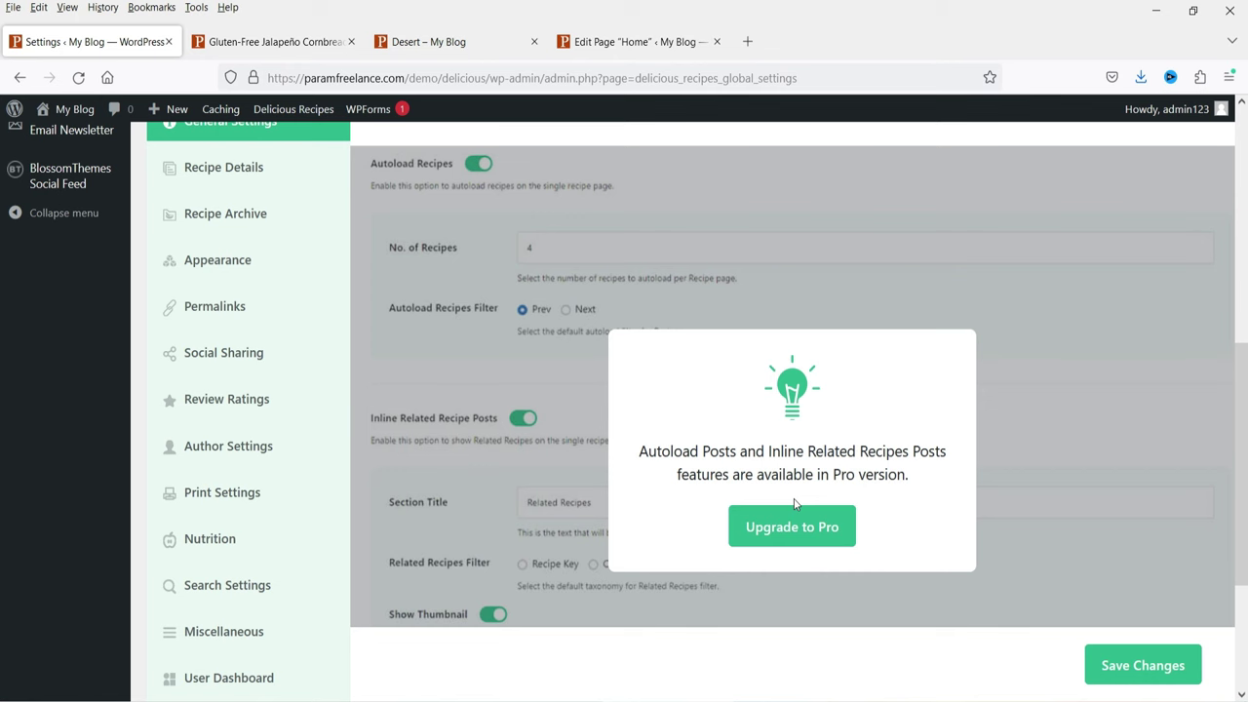
{"action": "left_click", "coordinate": [328, 448]}
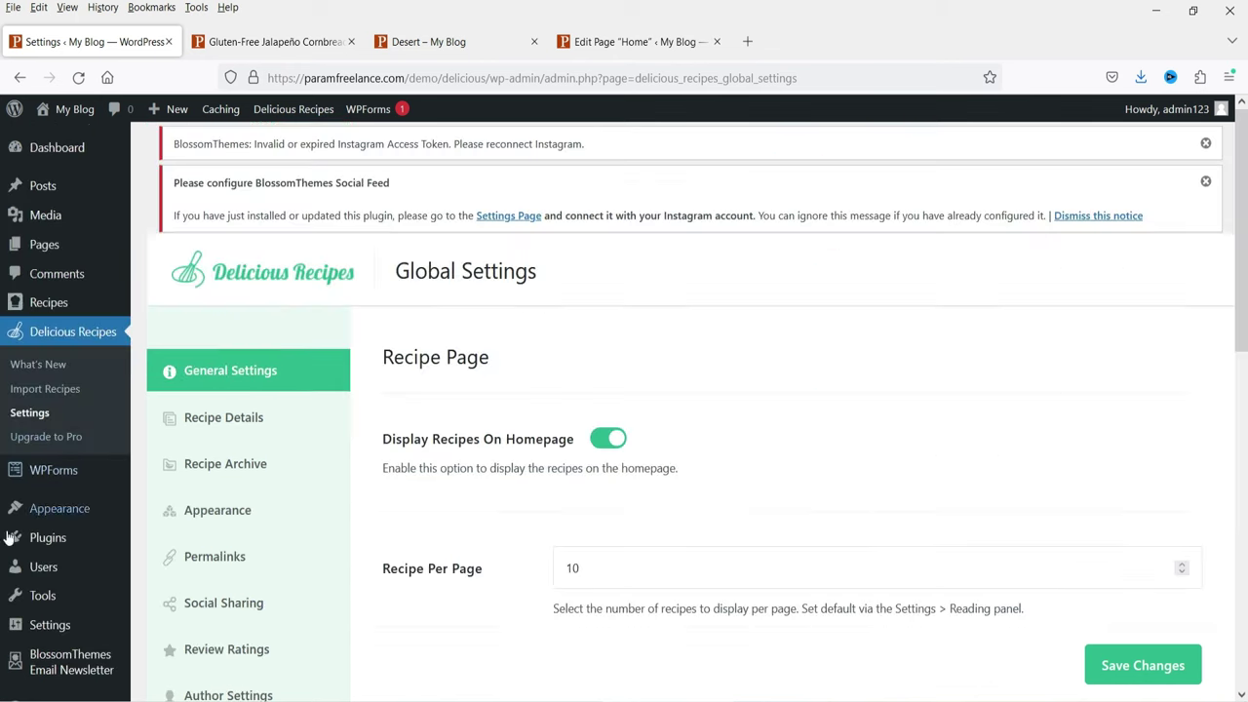
Step: Open Demo Importer Plus, and browse the available Yummy Bites and Yummy Bites Pro templates
{"action": "mouse_move", "coordinate": [59, 522]}
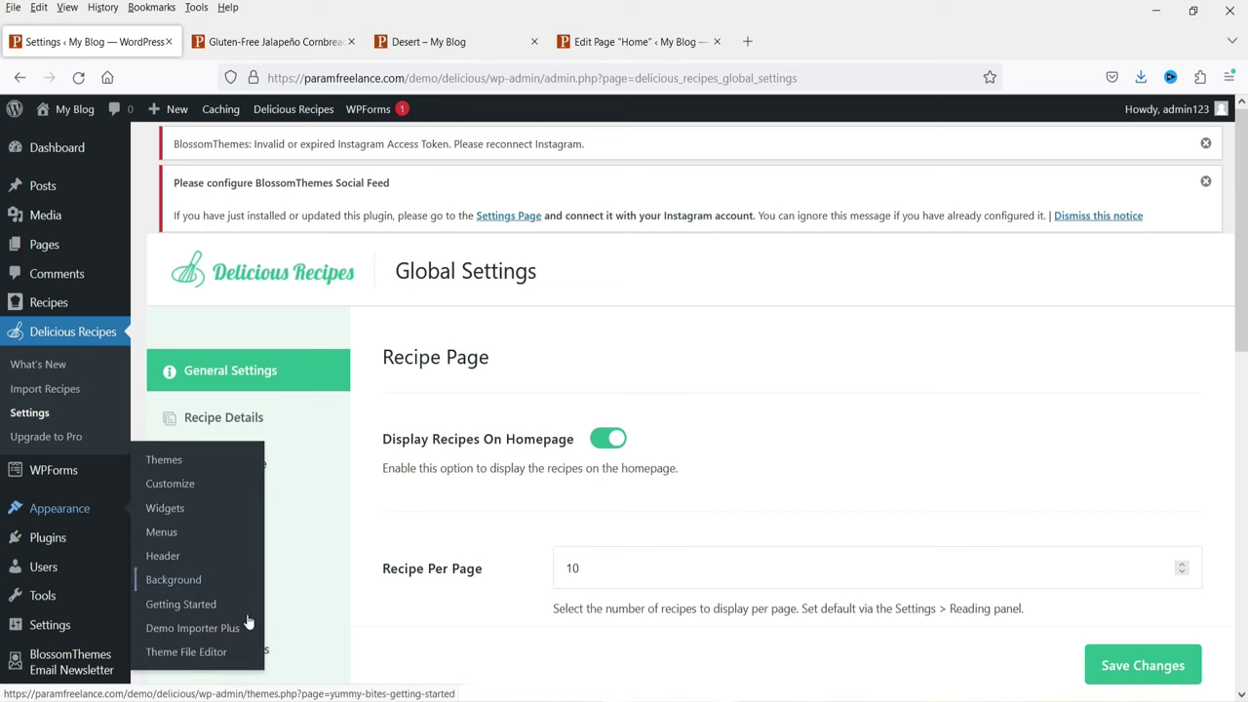
{"action": "left_click", "coordinate": [220, 629]}
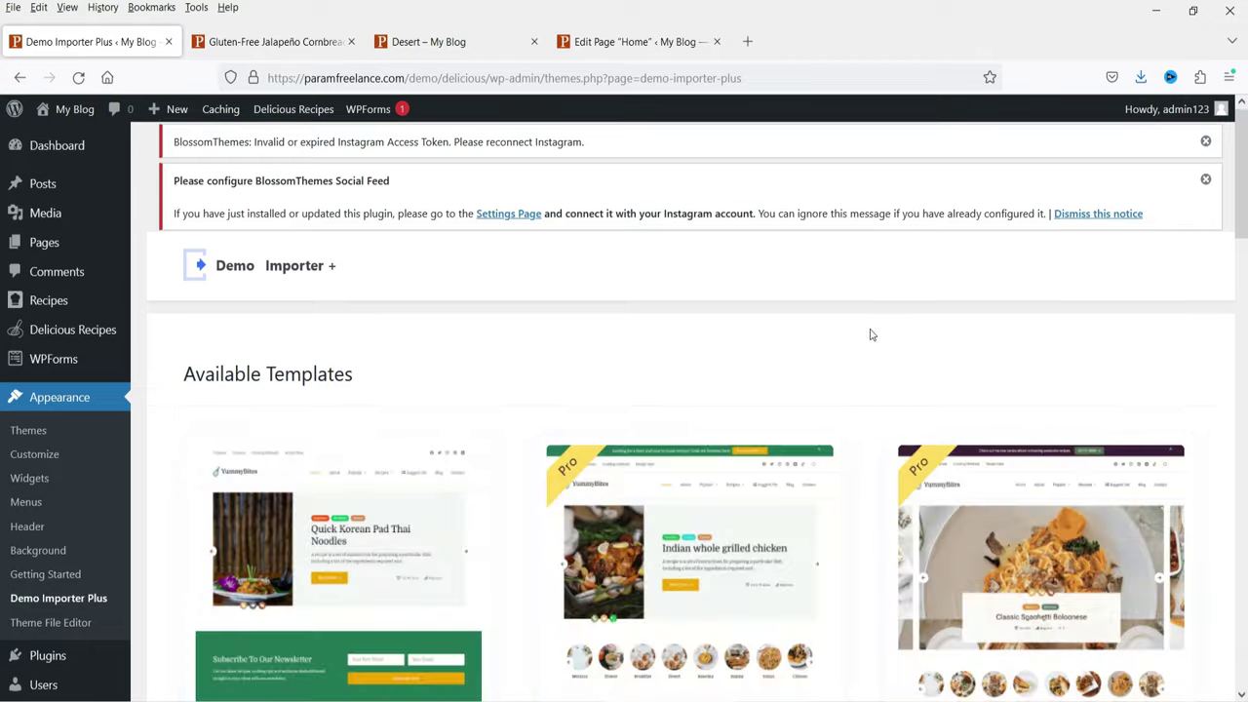
{"action": "scroll", "coordinate": [866, 331], "scroll_direction": "down", "scroll_amount": 2}
{"action": "scroll", "coordinate": [866, 332], "scroll_direction": "down", "scroll_amount": 5}
{"action": "mouse_move", "coordinate": [1039, 308]}
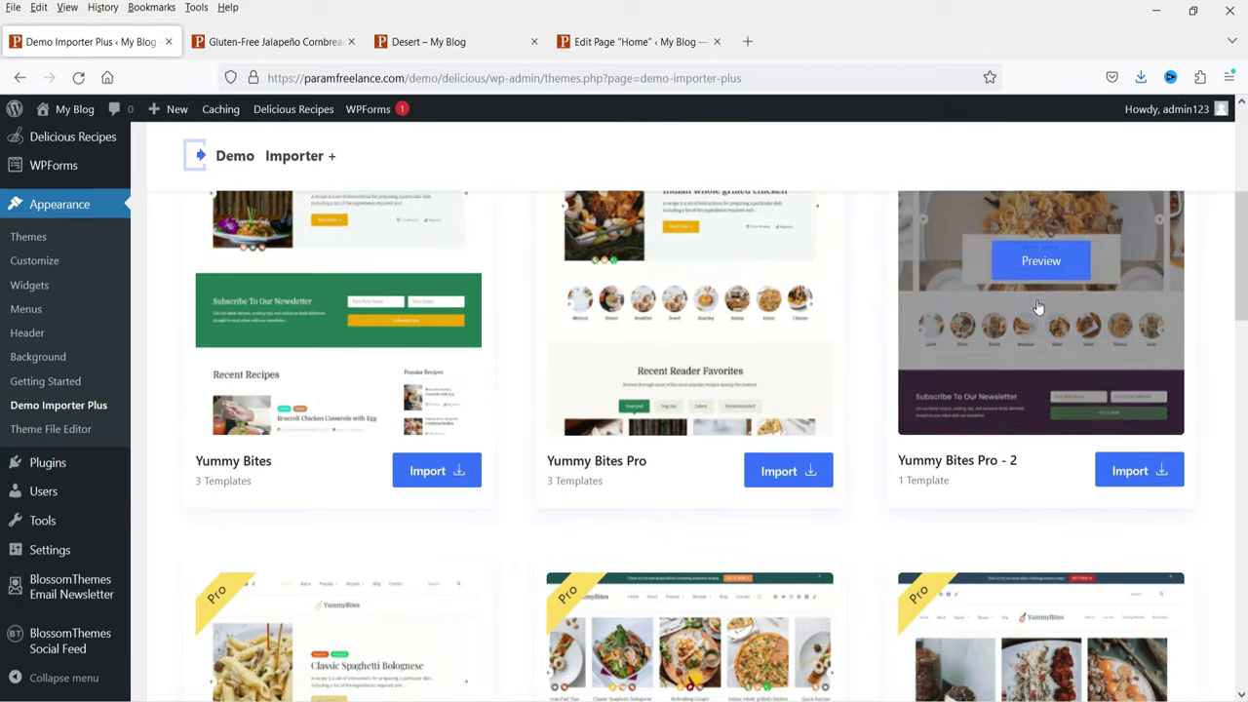
{"action": "scroll", "coordinate": [821, 372], "scroll_direction": "up", "scroll_amount": 3}
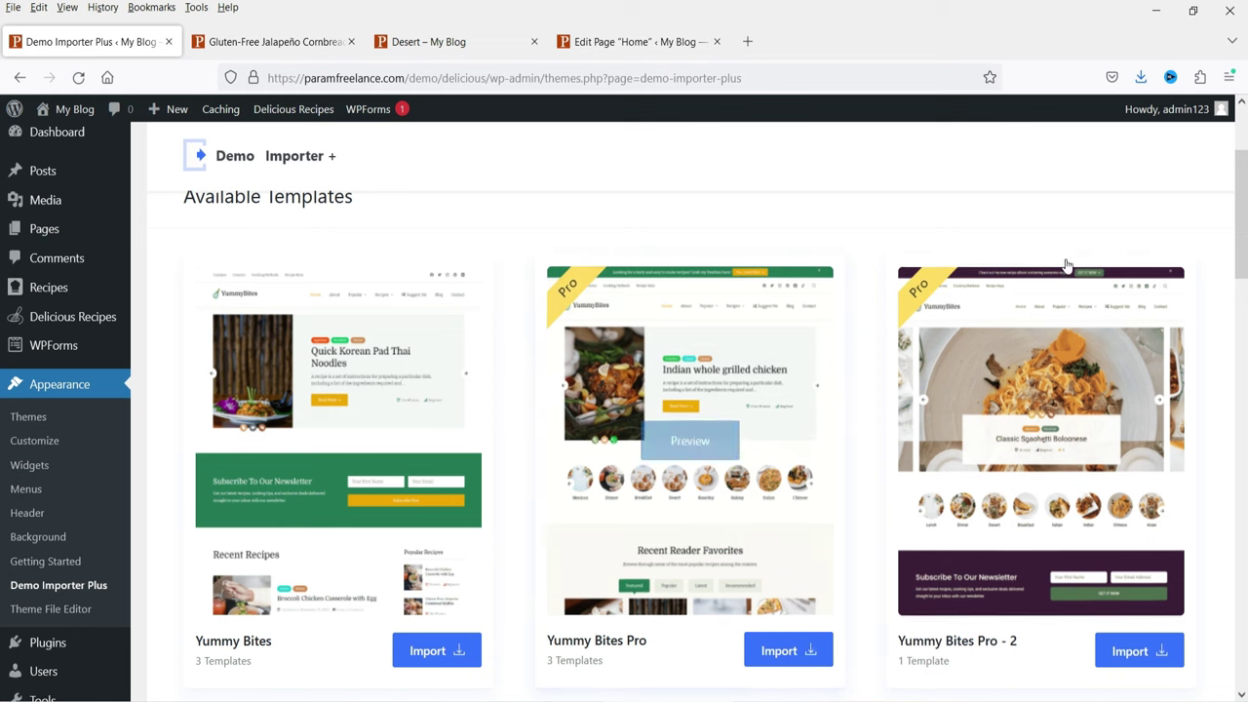
{"action": "scroll", "coordinate": [1067, 263], "scroll_direction": "down", "scroll_amount": 9}
{"action": "scroll", "coordinate": [1047, 305], "scroll_direction": "down", "scroll_amount": 5}
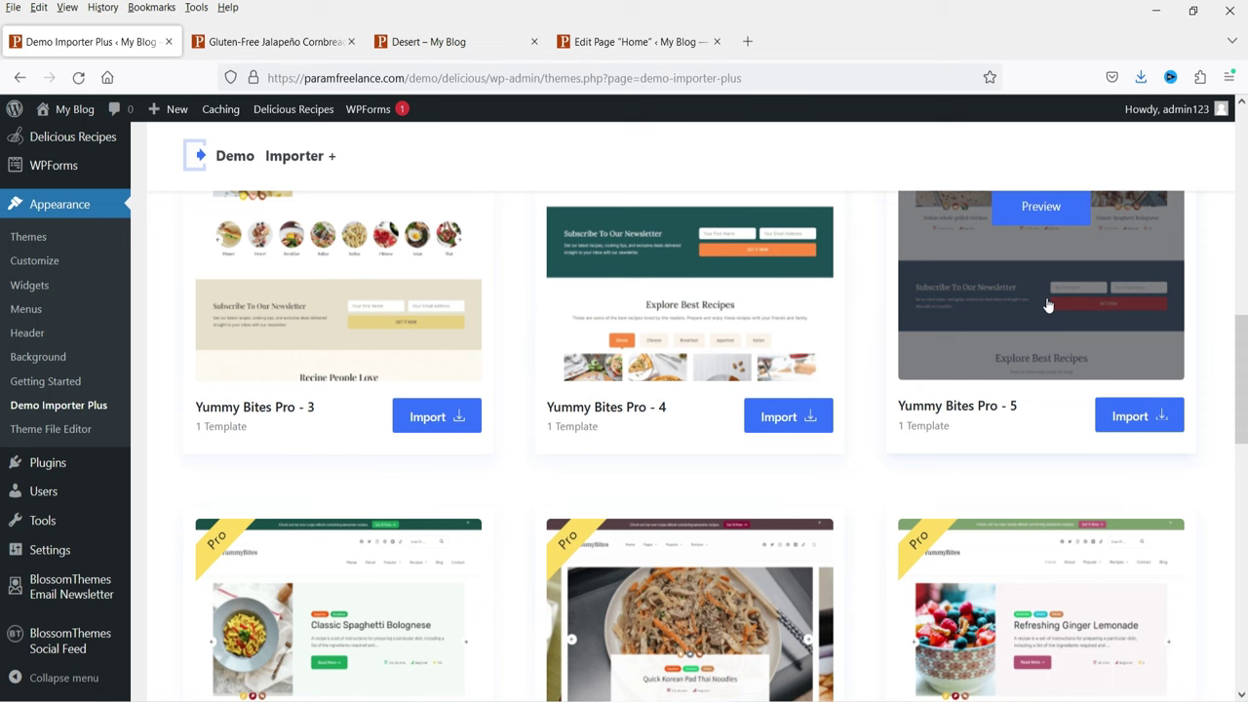
{"action": "scroll", "coordinate": [1226, 355], "scroll_direction": "down", "scroll_amount": 10}
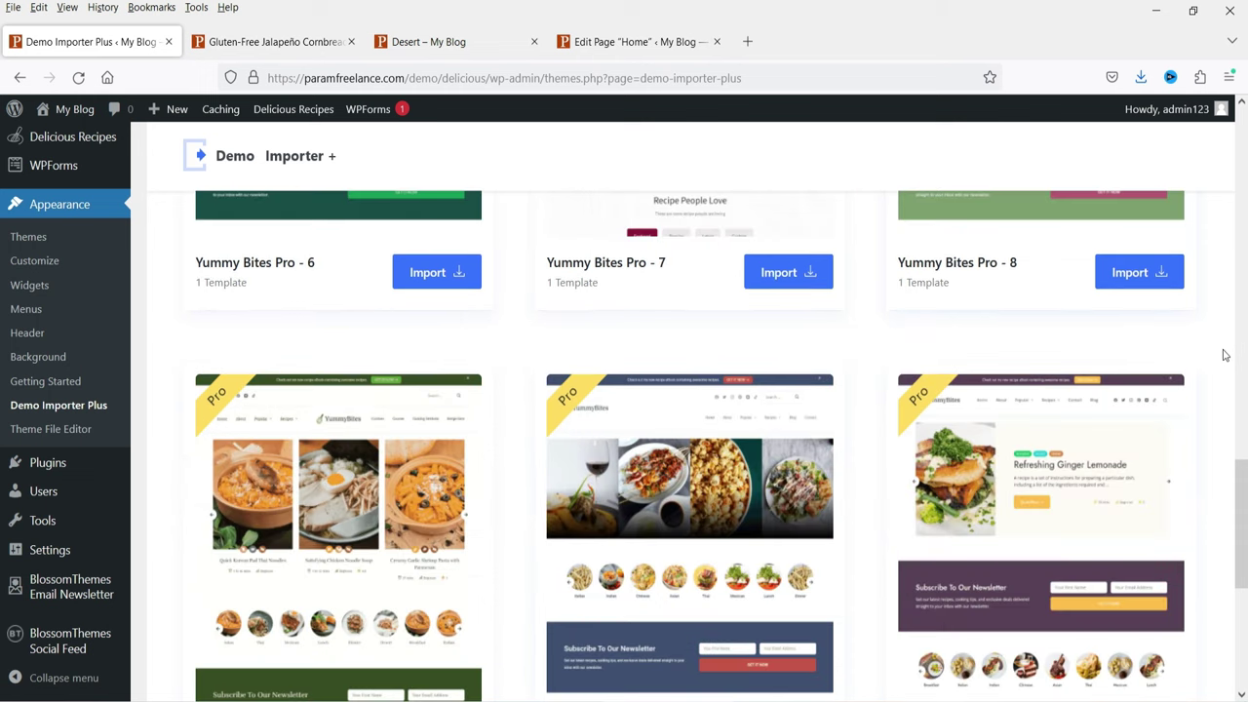
{"action": "scroll", "coordinate": [828, 390], "scroll_direction": "up", "scroll_amount": 20}
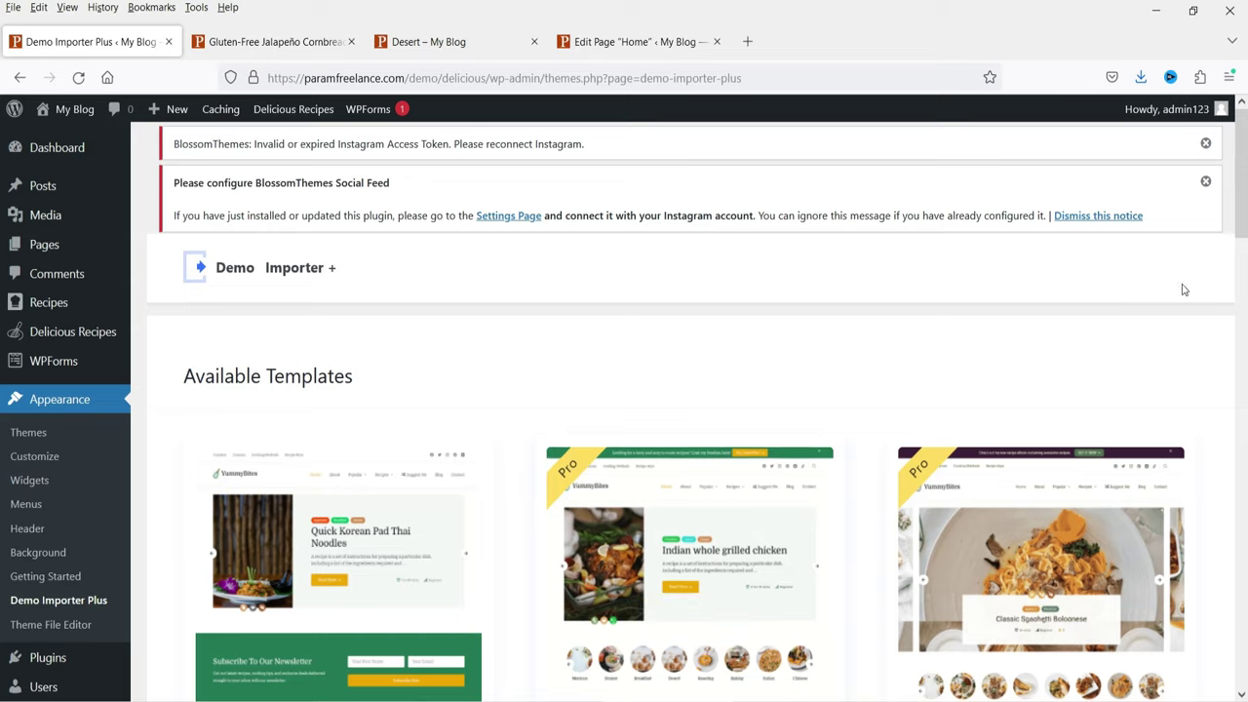
Step: Open a preview of the Yummy Bites Pro - 2 template, and return to the template list
{"action": "scroll", "coordinate": [1184, 287], "scroll_direction": "down", "scroll_amount": 10}
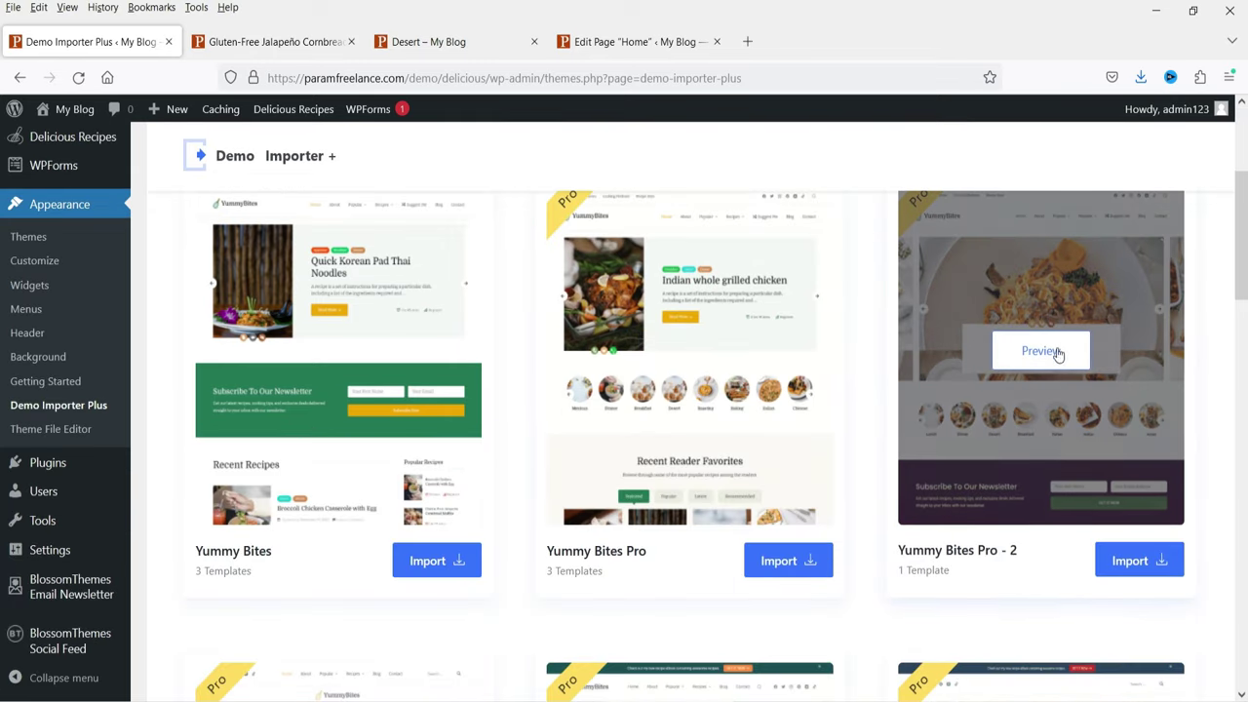
{"action": "left_click", "coordinate": [1054, 353]}
{"action": "left_click", "coordinate": [49, 41]}
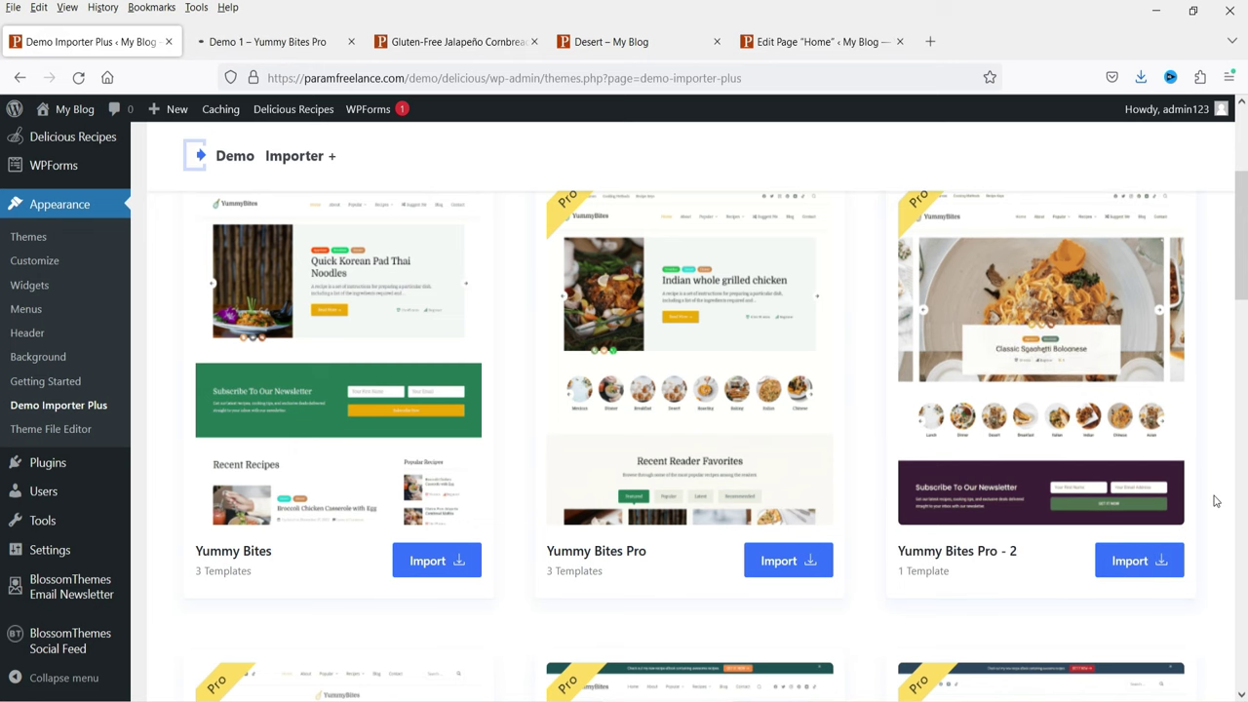
Step: Open a preview of the Yummy Bites Pro - 4 template, and look through the already opened Demo 1 homepage
{"action": "scroll", "coordinate": [1122, 468], "scroll_direction": "down", "scroll_amount": 4}
{"action": "left_click", "coordinate": [1040, 477]}
{"action": "left_click", "coordinate": [429, 42]}
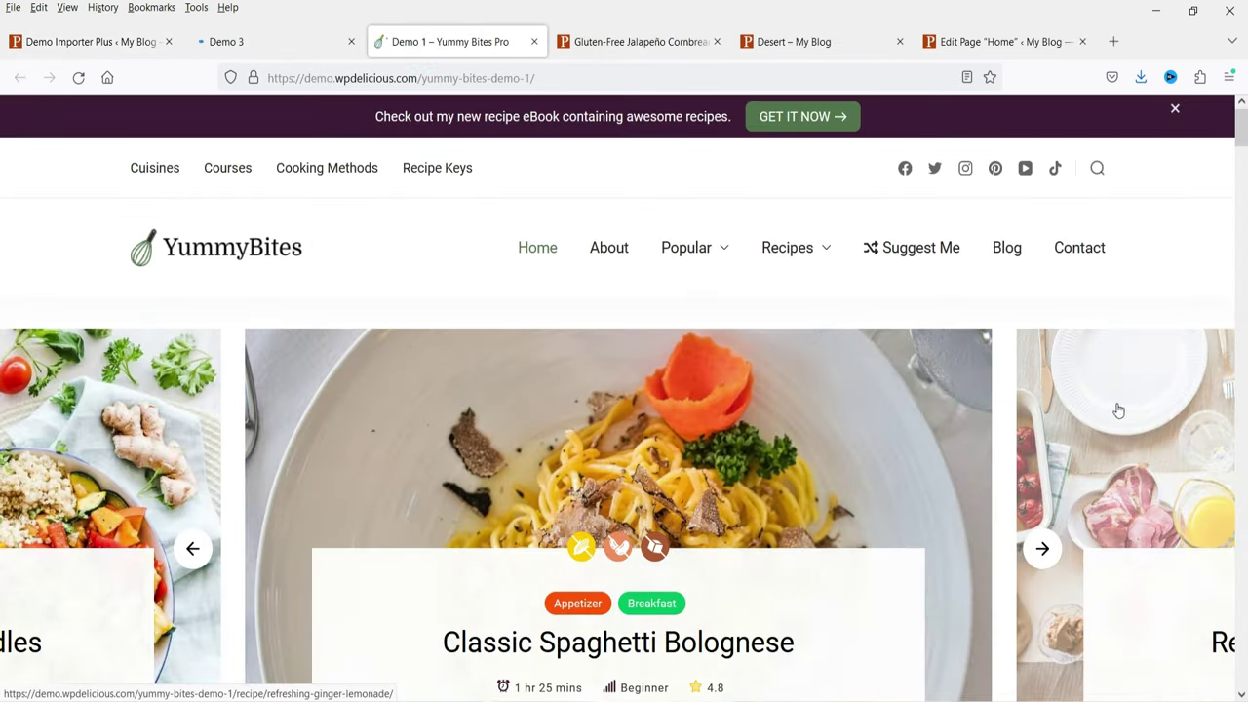
{"action": "scroll", "coordinate": [1112, 410], "scroll_direction": "down", "scroll_amount": 3}
{"action": "scroll", "coordinate": [2, 385], "scroll_direction": "down", "scroll_amount": 15}
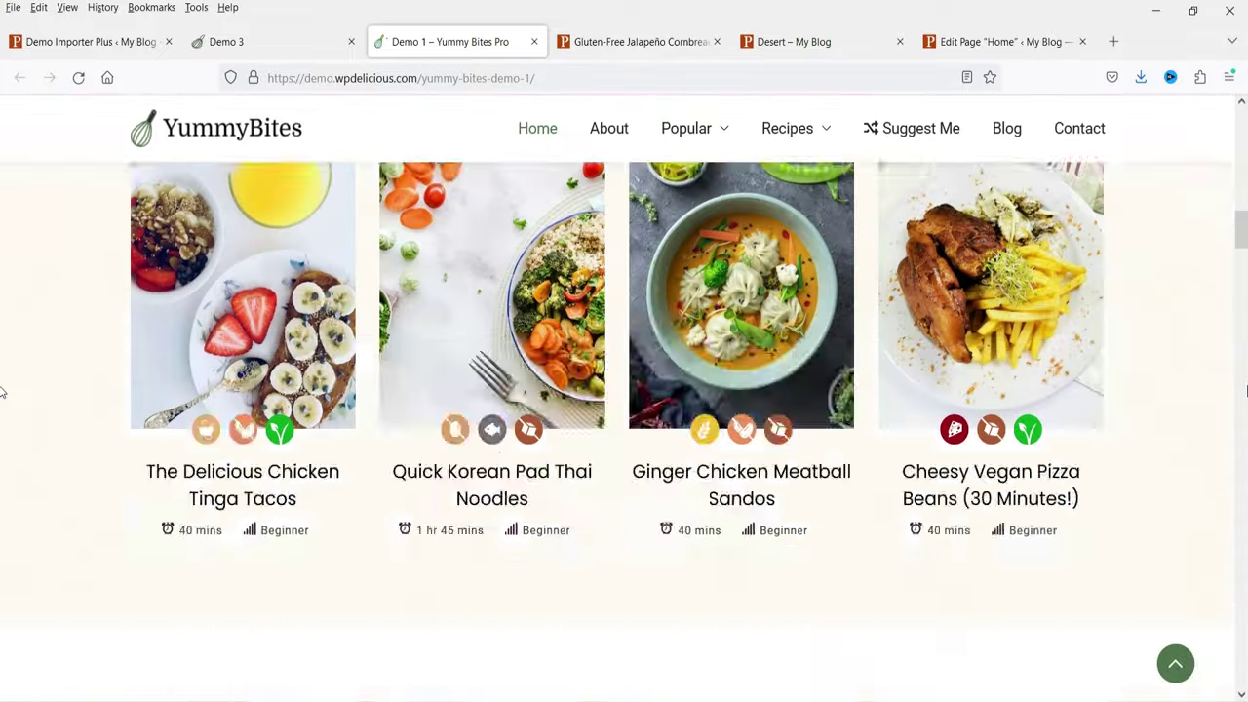
{"action": "scroll", "coordinate": [2, 395], "scroll_direction": "down", "scroll_amount": 15}
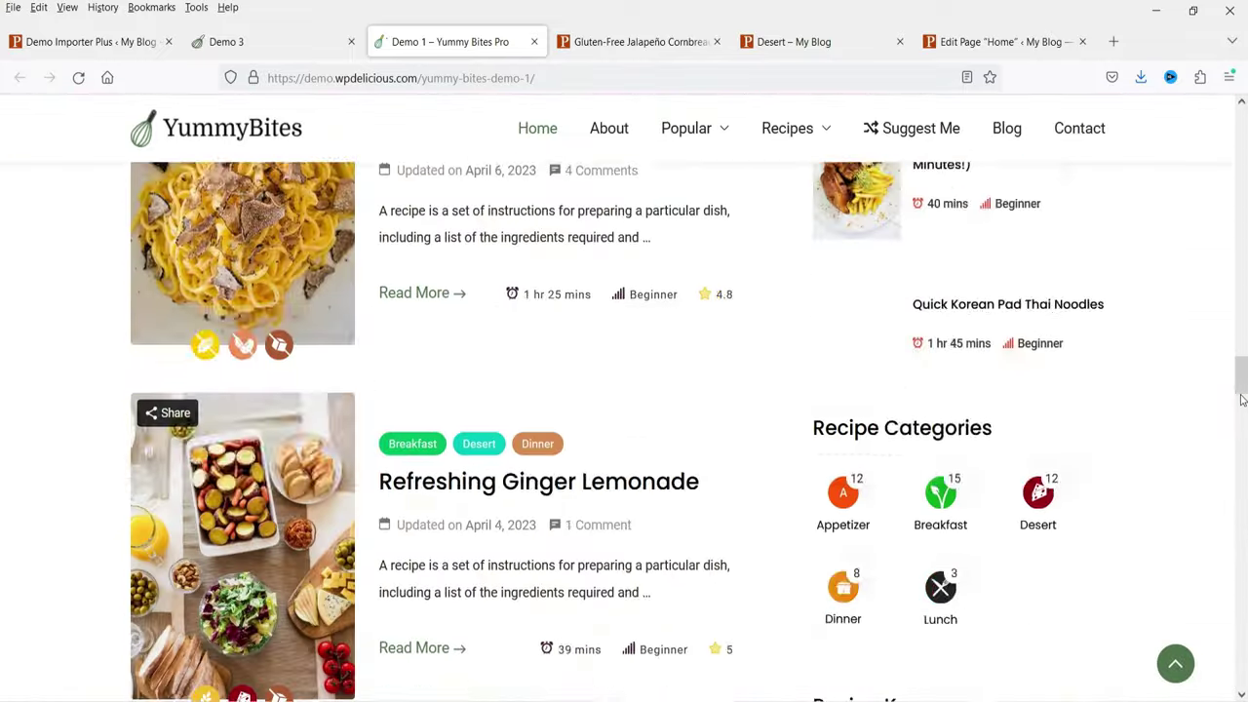
Step: Look through the Demo 3 homepage, including its recipe carousel, Explore Best Recipes, about and Recent Recipes sections
{"action": "left_click", "coordinate": [288, 42]}
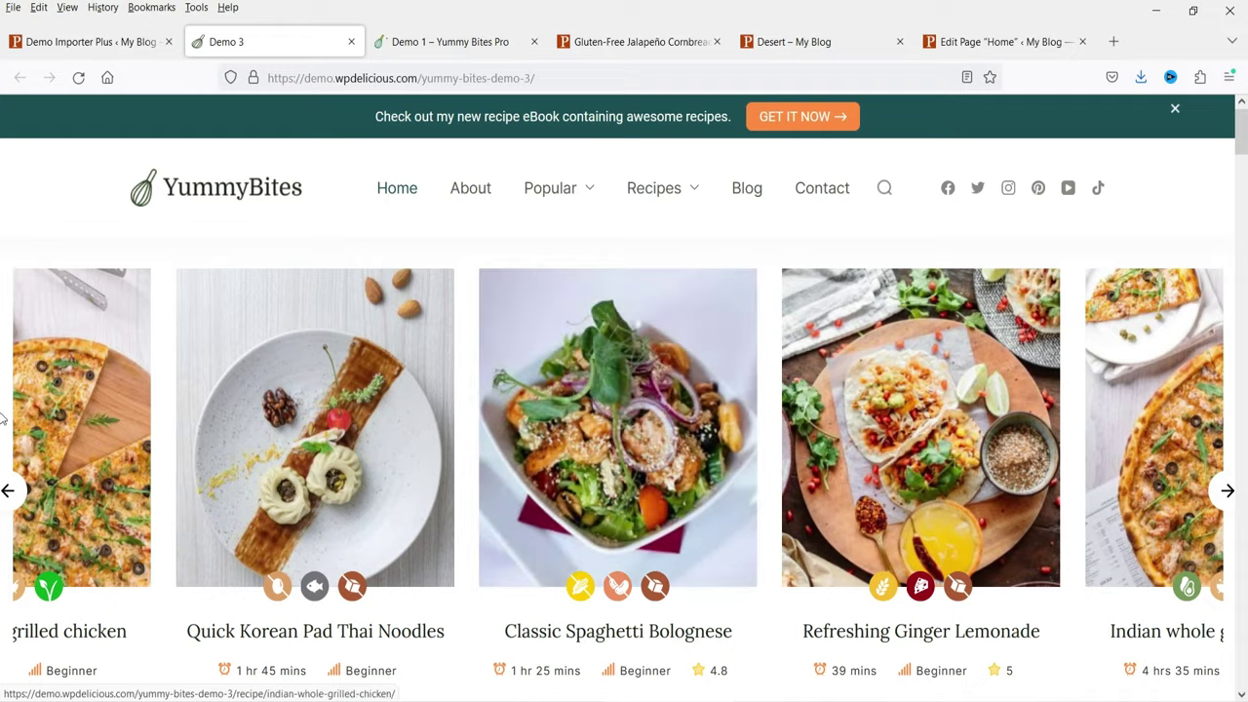
{"action": "scroll", "coordinate": [1122, 417], "scroll_direction": "down", "scroll_amount": 2}
{"action": "left_click", "coordinate": [1226, 312]}
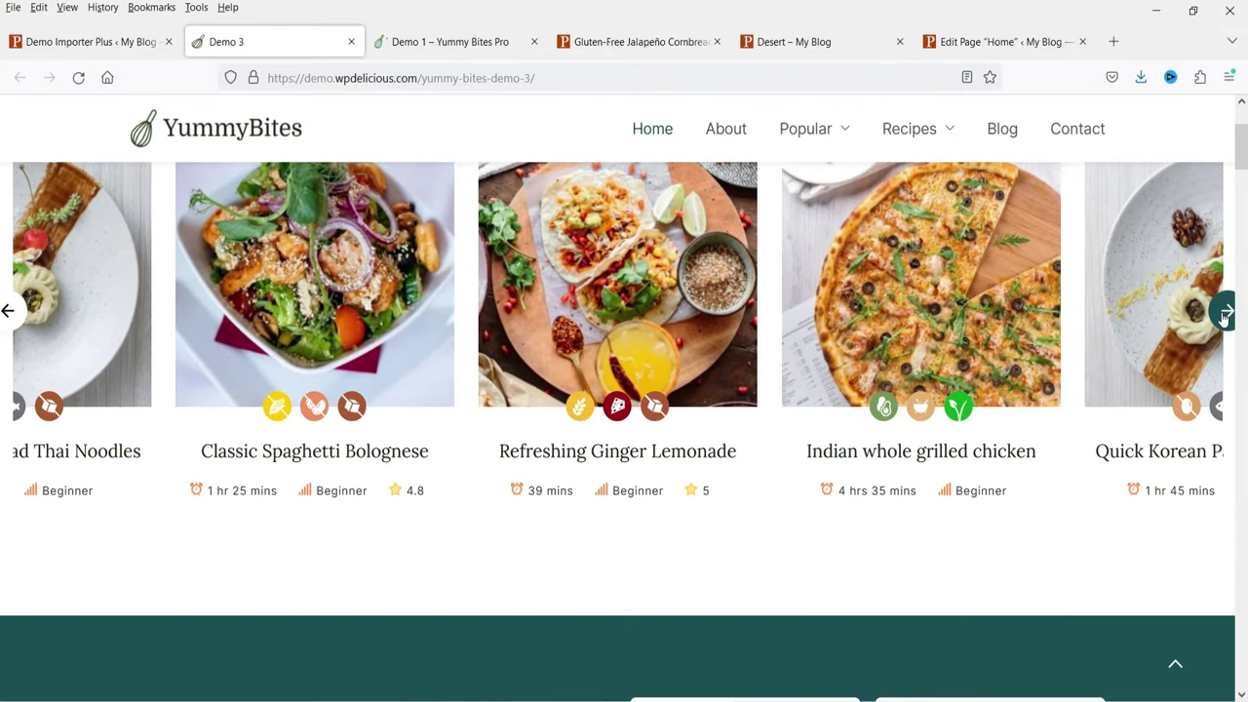
{"action": "left_click", "coordinate": [1226, 312]}
{"action": "scroll", "coordinate": [1009, 326], "scroll_direction": "down", "scroll_amount": 10}
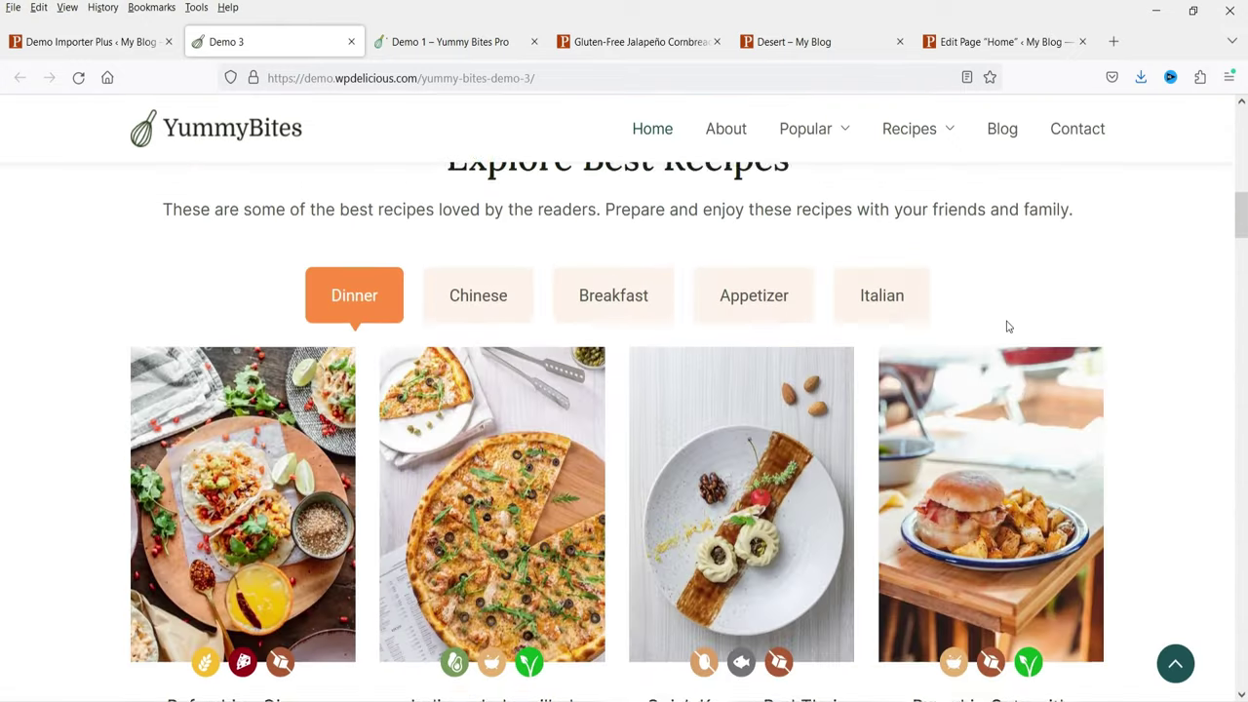
{"action": "scroll", "coordinate": [641, 292], "scroll_direction": "down", "scroll_amount": 10}
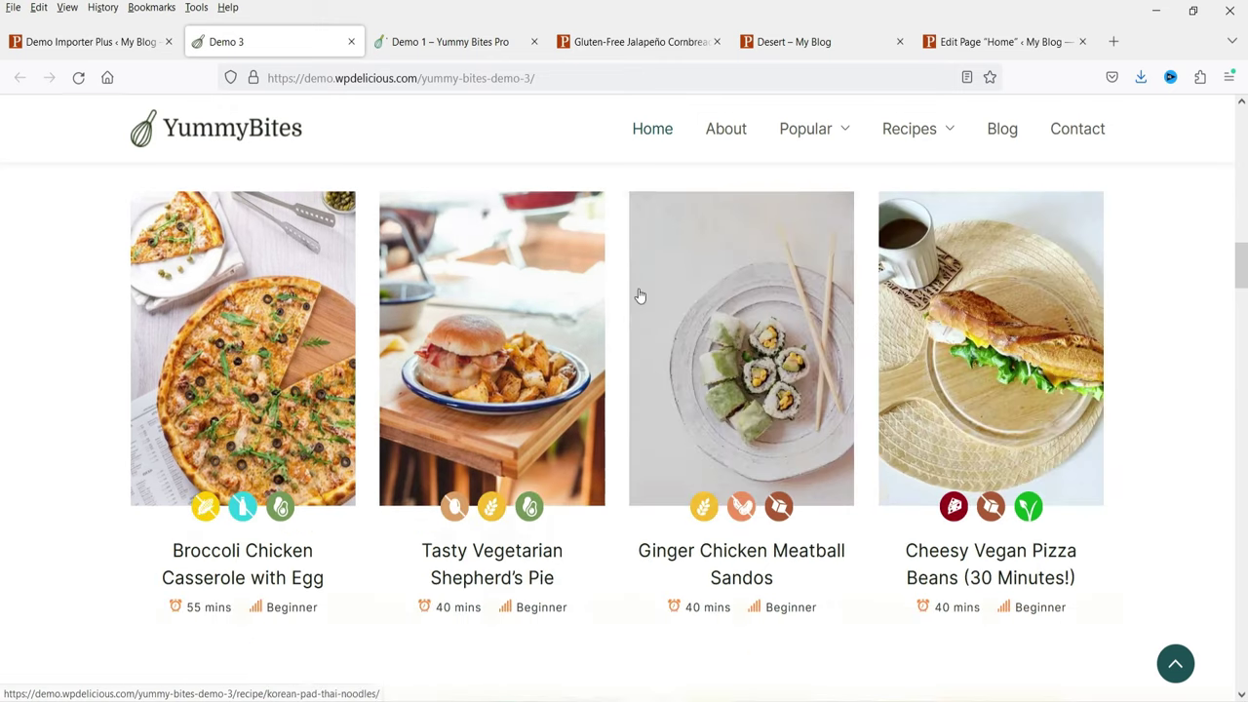
{"action": "scroll", "coordinate": [641, 291], "scroll_direction": "down", "scroll_amount": 15}
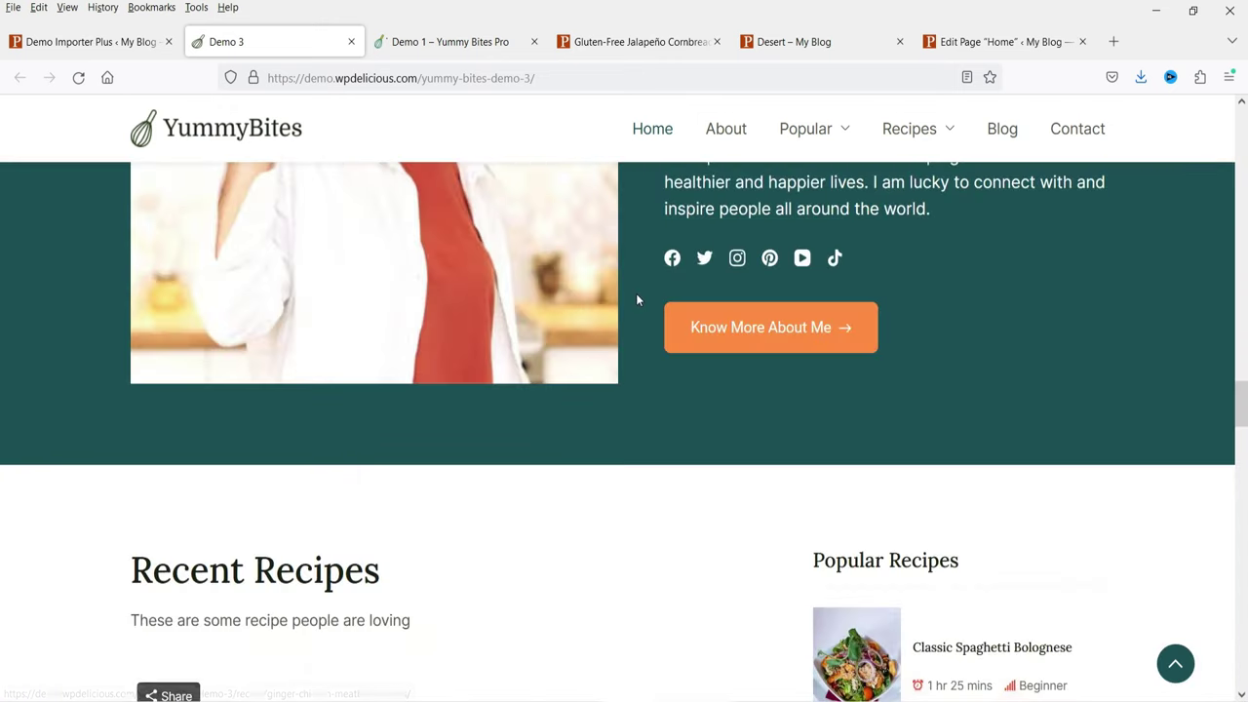
{"action": "scroll", "coordinate": [638, 295], "scroll_direction": "down", "scroll_amount": 5}
{"action": "scroll", "coordinate": [638, 296], "scroll_direction": "up", "scroll_amount": 15}
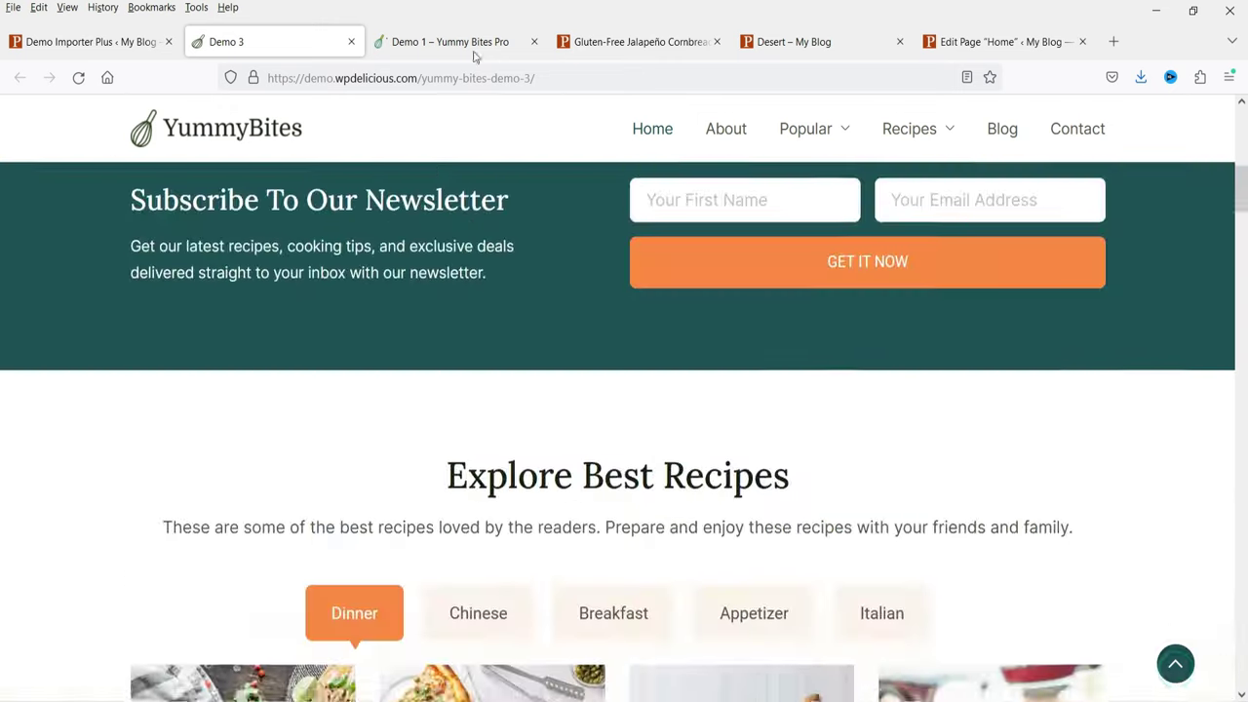
Step: Return to the Demo Importer Plus template list, and close the Demo 3 and Demo 1 previews
{"action": "left_click", "coordinate": [443, 39]}
{"action": "left_click", "coordinate": [93, 41]}
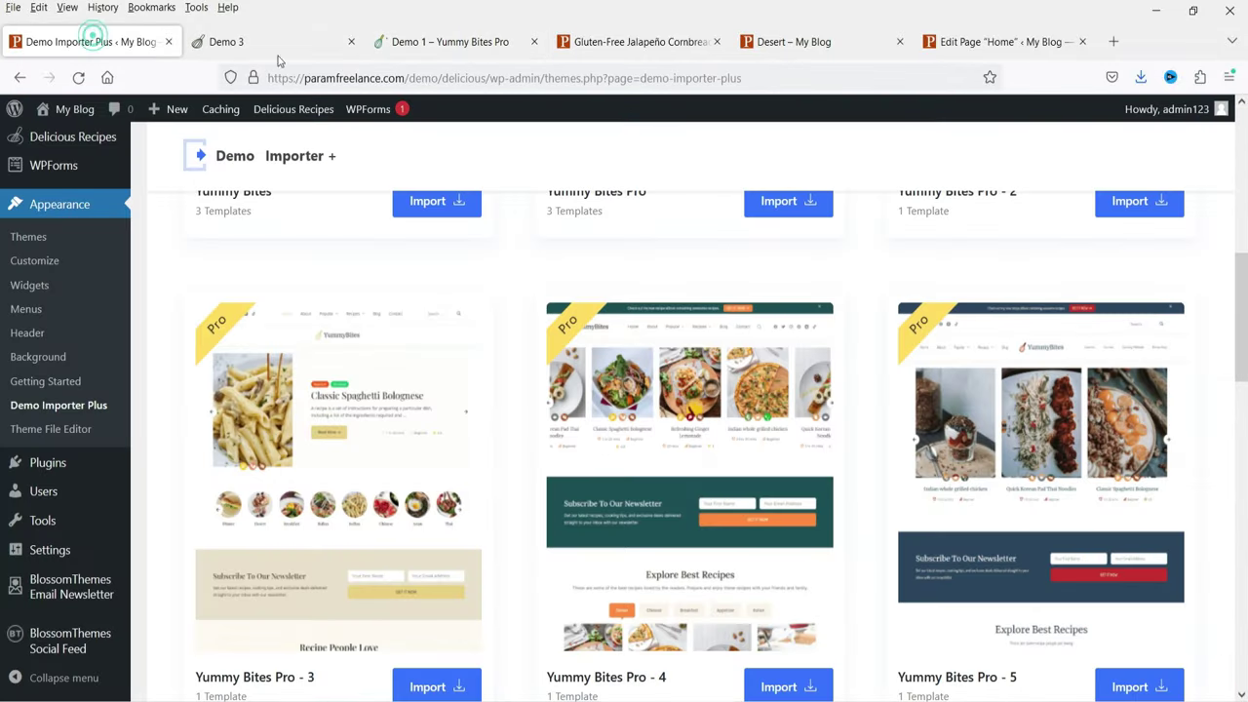
{"action": "left_click", "coordinate": [351, 44]}
{"action": "left_click", "coordinate": [351, 43]}
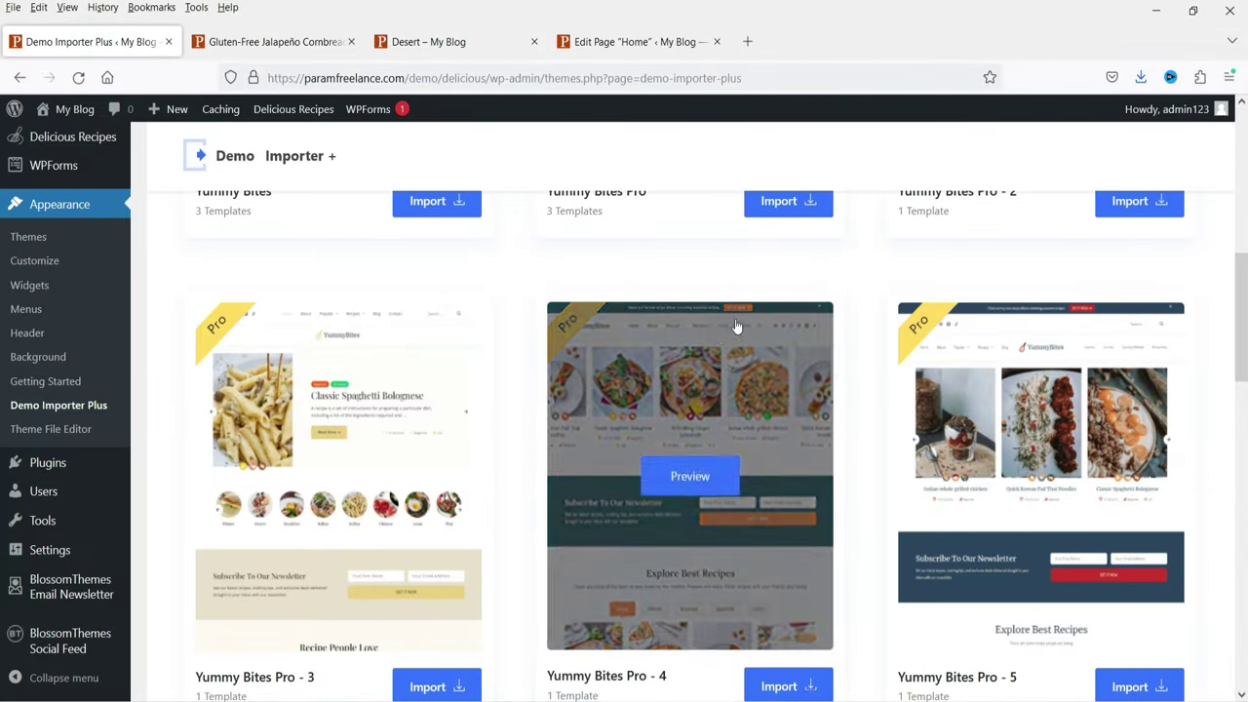
Step: Import the complete Yummy Bites Pro - 2 site, with Delete Previously Imported Site enabled alongside the customizer settings, widgets and content
{"action": "scroll", "coordinate": [1223, 413], "scroll_direction": "up", "scroll_amount": 4}
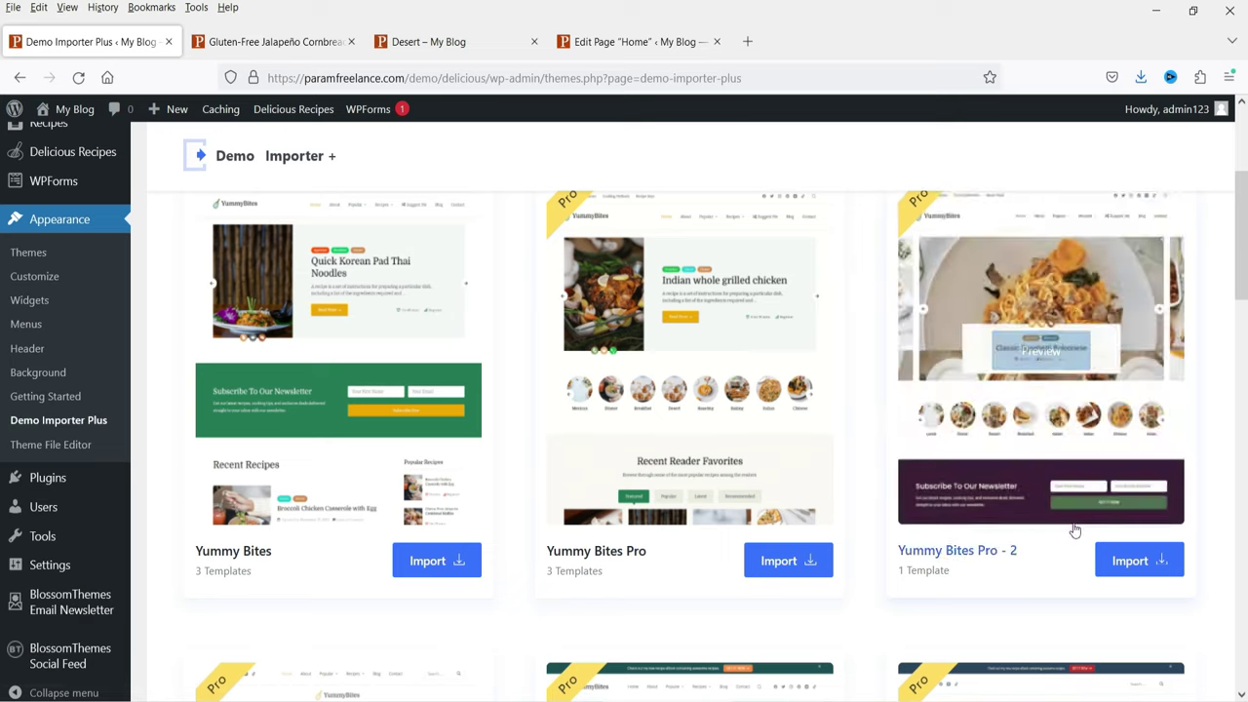
{"action": "left_click", "coordinate": [1139, 562]}
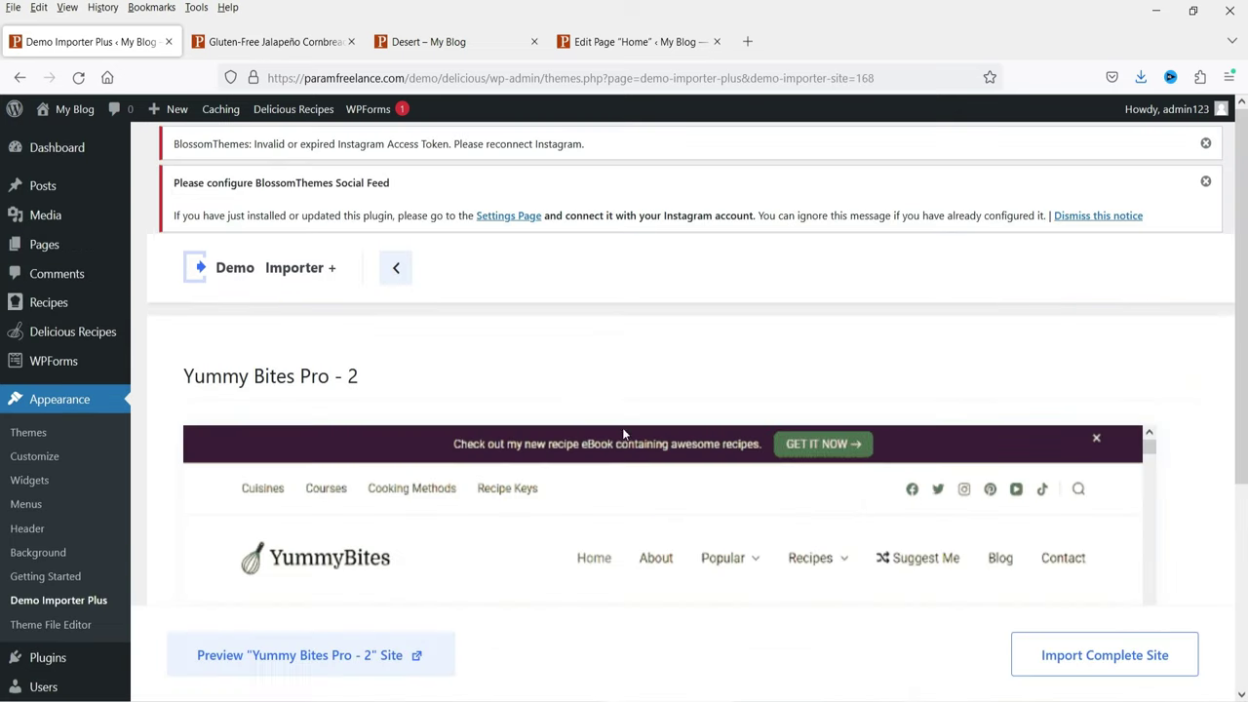
{"action": "scroll", "coordinate": [623, 427], "scroll_direction": "down", "scroll_amount": 3}
{"action": "scroll", "coordinate": [778, 405], "scroll_direction": "down", "scroll_amount": 3}
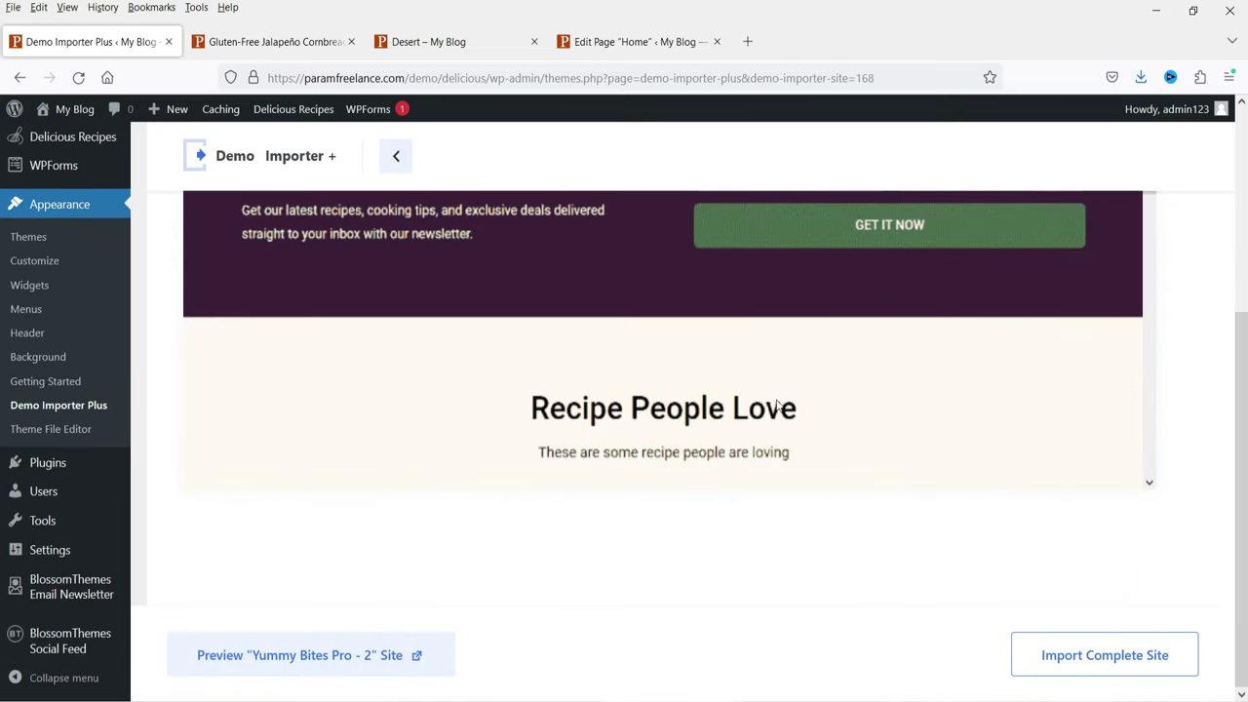
{"action": "left_click", "coordinate": [1106, 663]}
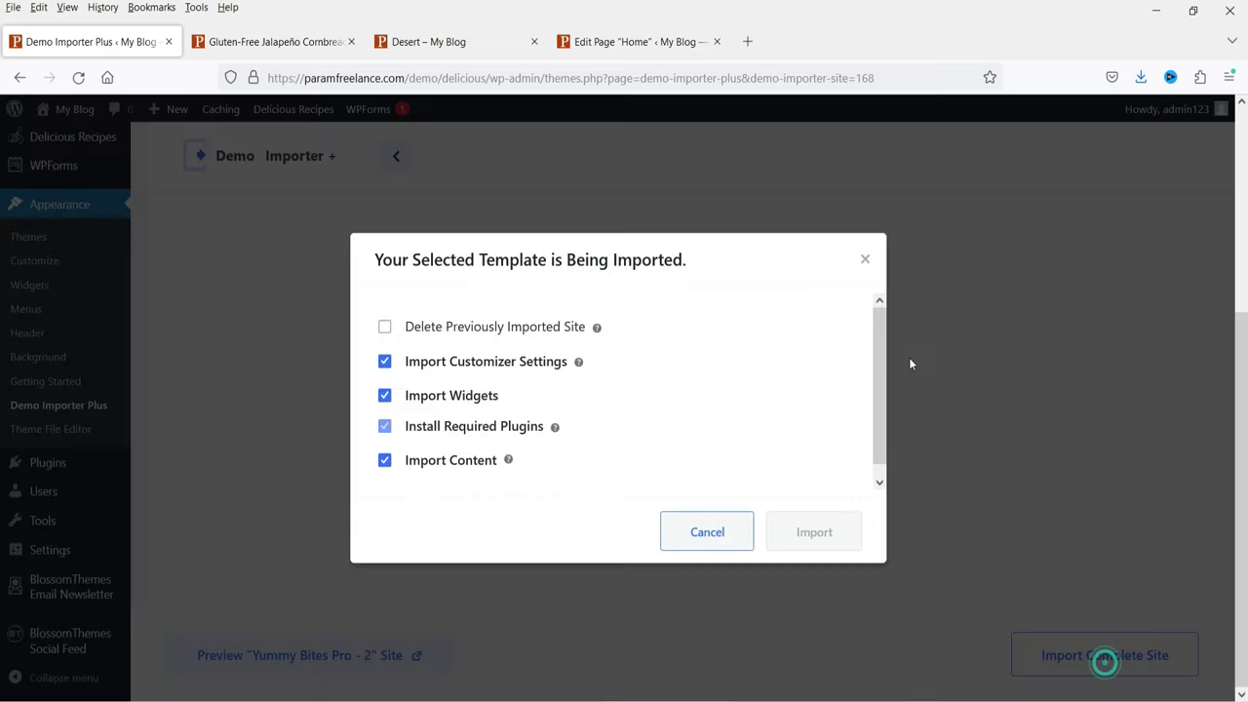
{"action": "left_click", "coordinate": [384, 330]}
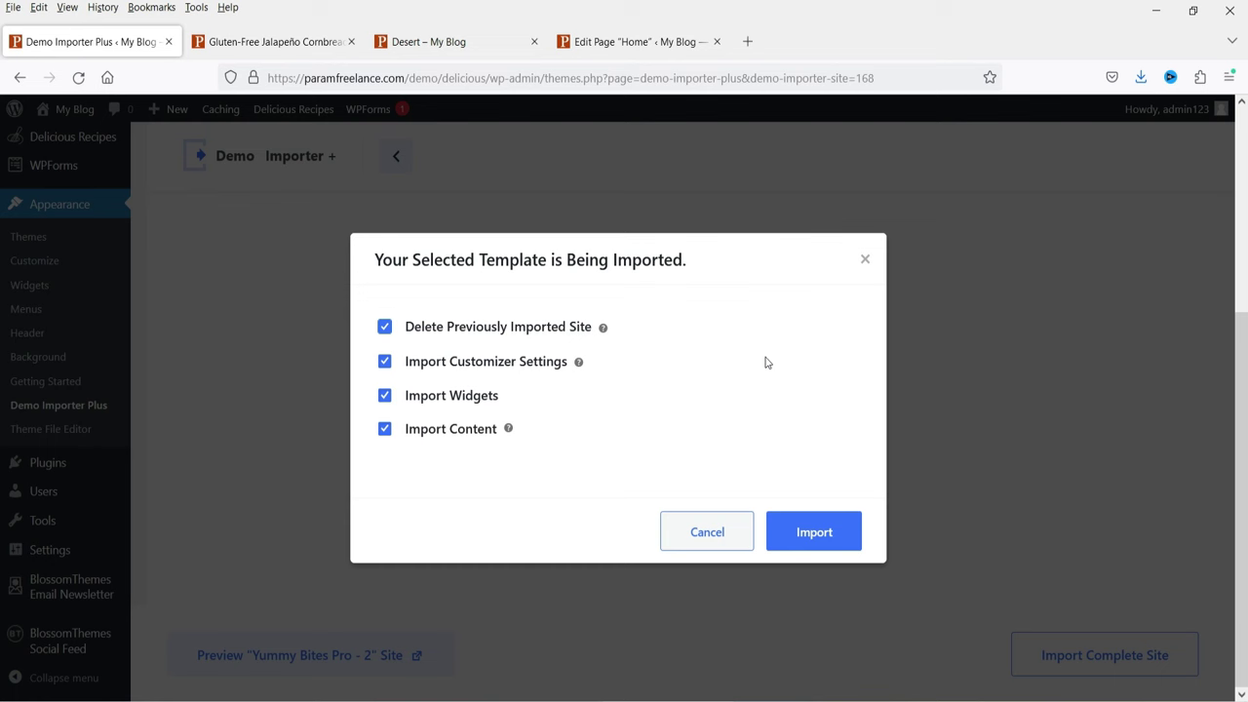
{"action": "left_click", "coordinate": [808, 538]}
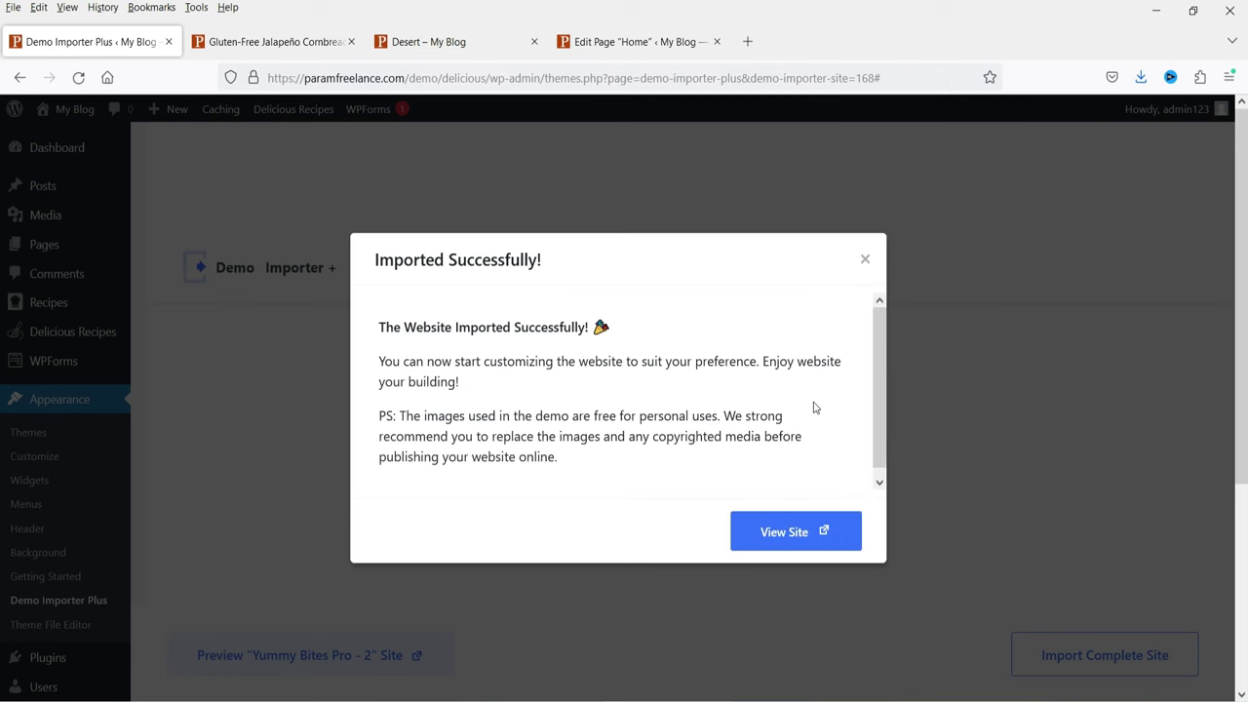
Step: View the imported site, and close the old Gluten-Free Jalapeño Cornbread, Desert and Edit Page "Home" pages
{"action": "left_click", "coordinate": [814, 533]}
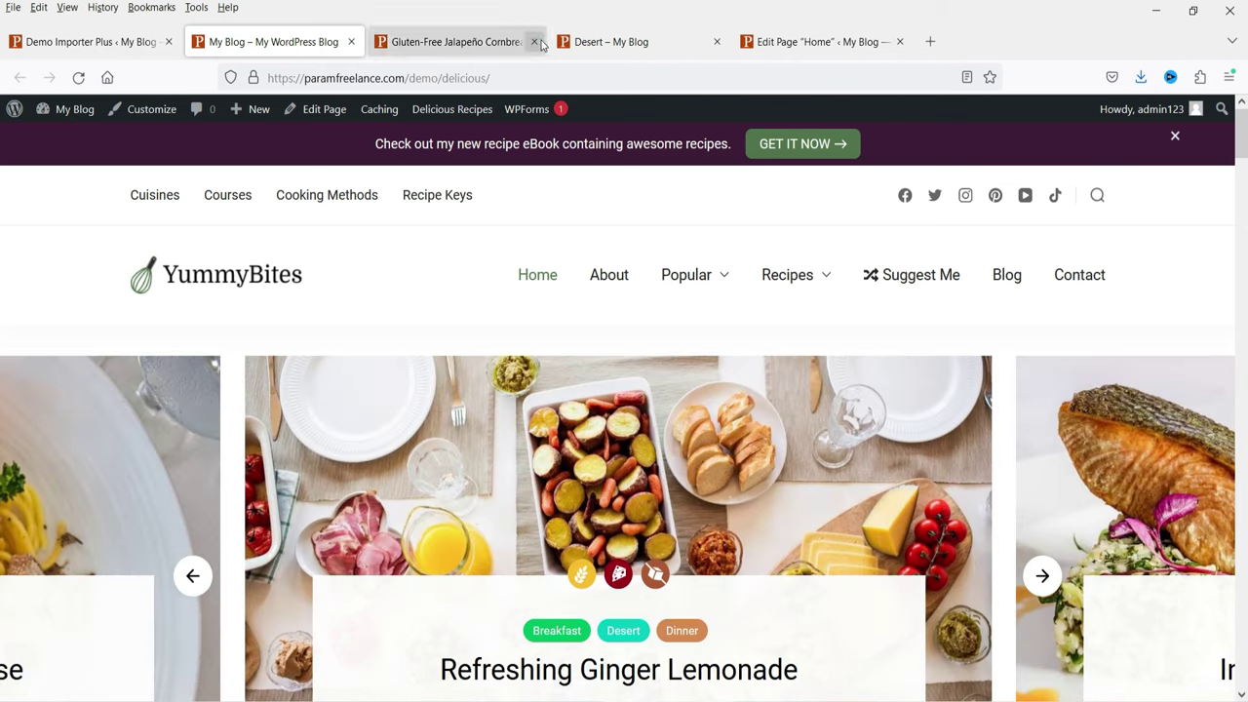
{"action": "left_click", "coordinate": [534, 41]}
{"action": "left_click", "coordinate": [534, 41]}
{"action": "left_click", "coordinate": [535, 41]}
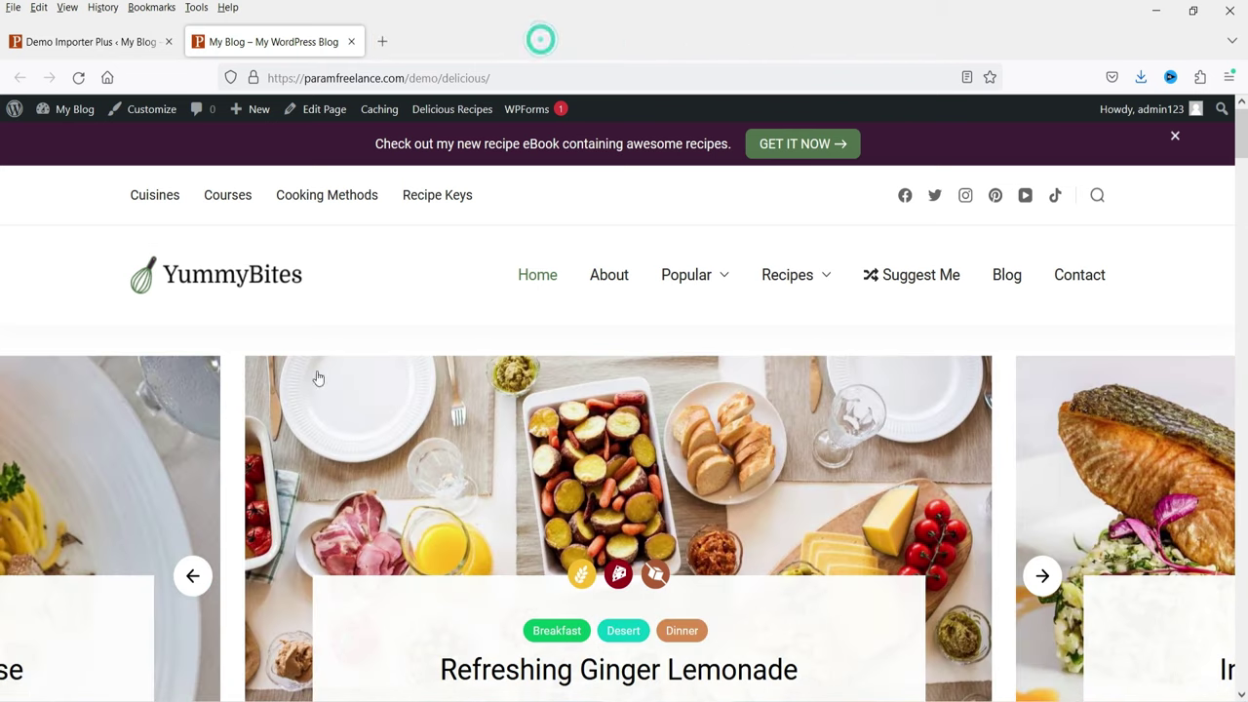
Step: Examine the imported homepage from the recipe slider through the newsletter, recipe and about sections to the footer, and return to its top
{"action": "scroll", "coordinate": [959, 336], "scroll_direction": "down", "scroll_amount": 3}
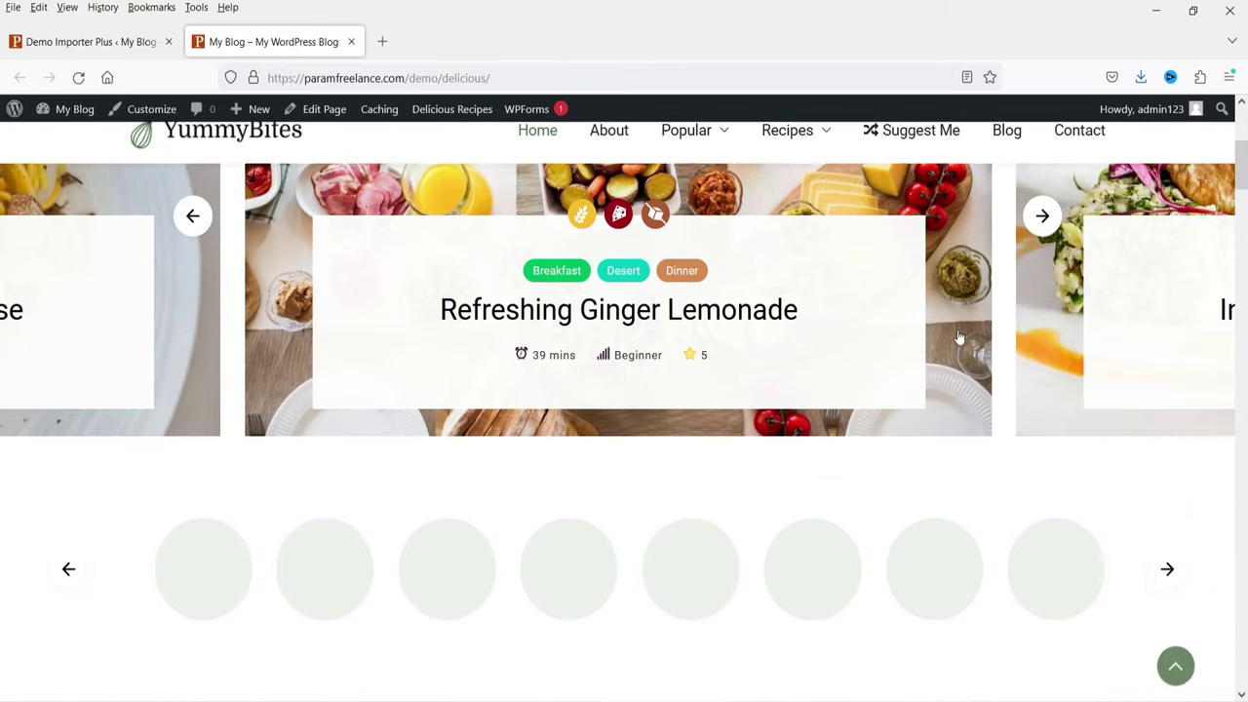
{"action": "scroll", "coordinate": [1204, 485], "scroll_direction": "up", "scroll_amount": 3}
{"action": "scroll", "coordinate": [1187, 468], "scroll_direction": "down", "scroll_amount": 3}
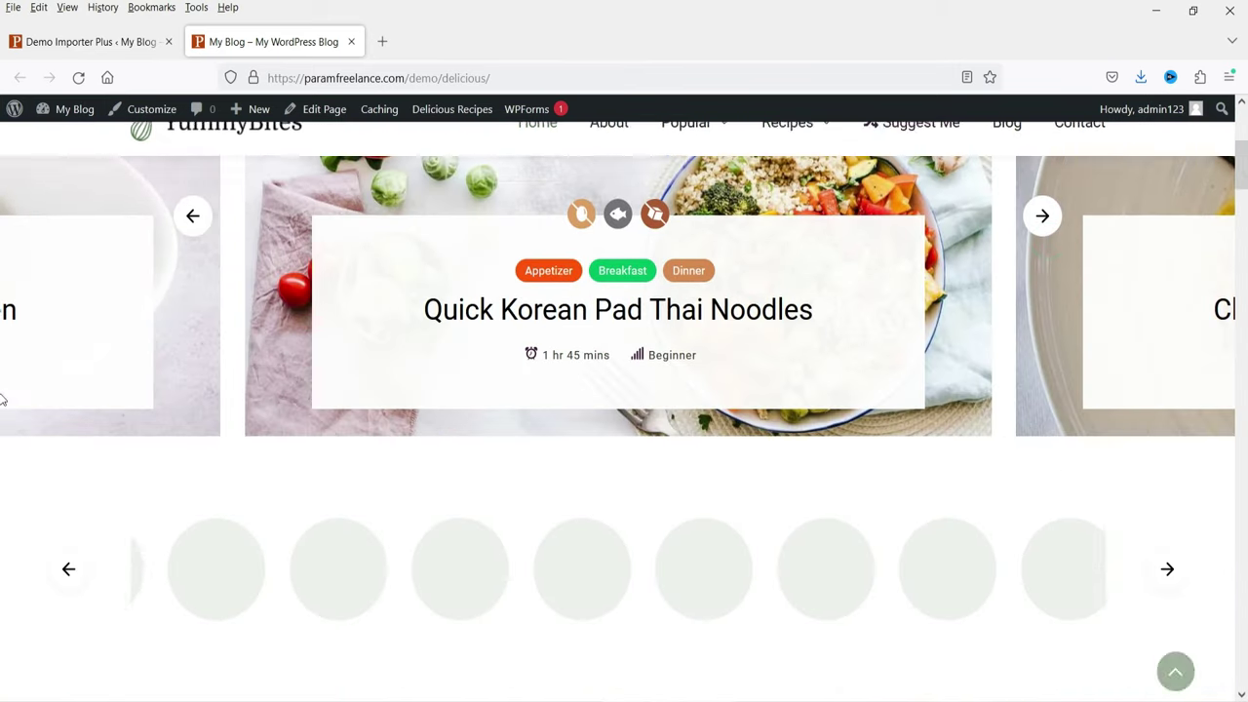
{"action": "scroll", "coordinate": [747, 396], "scroll_direction": "down", "scroll_amount": 2}
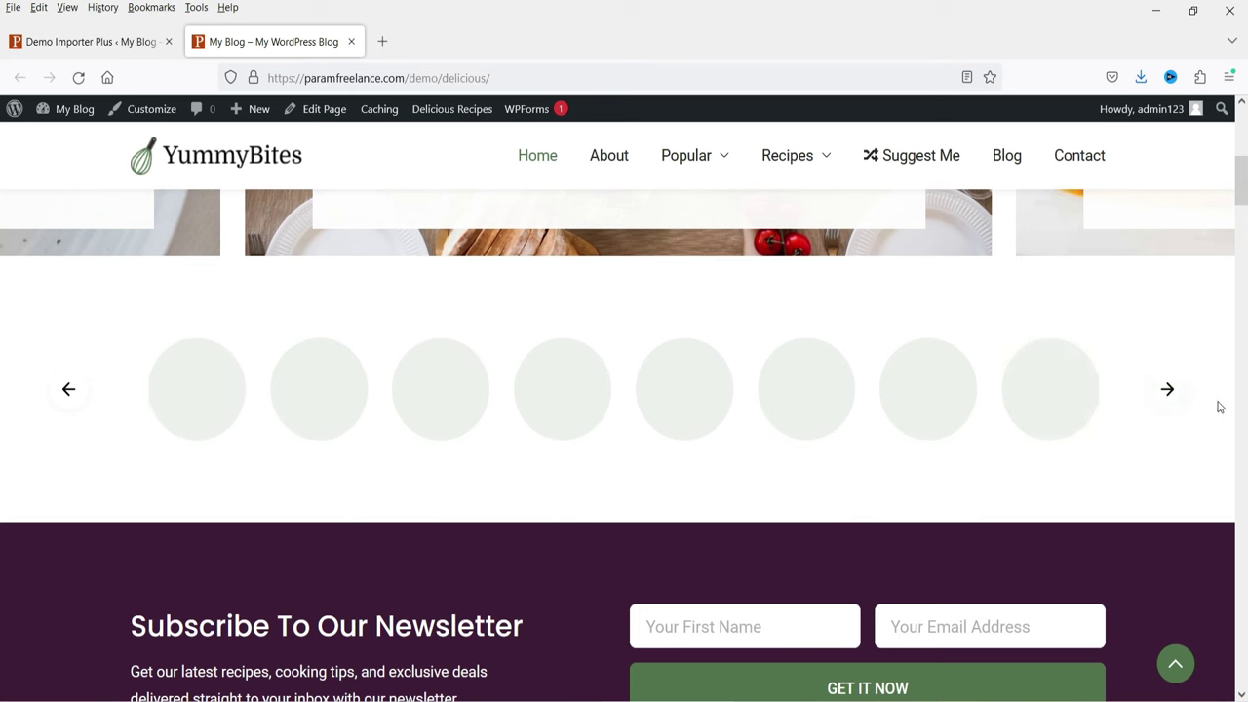
{"action": "scroll", "coordinate": [413, 393], "scroll_direction": "down", "scroll_amount": 3}
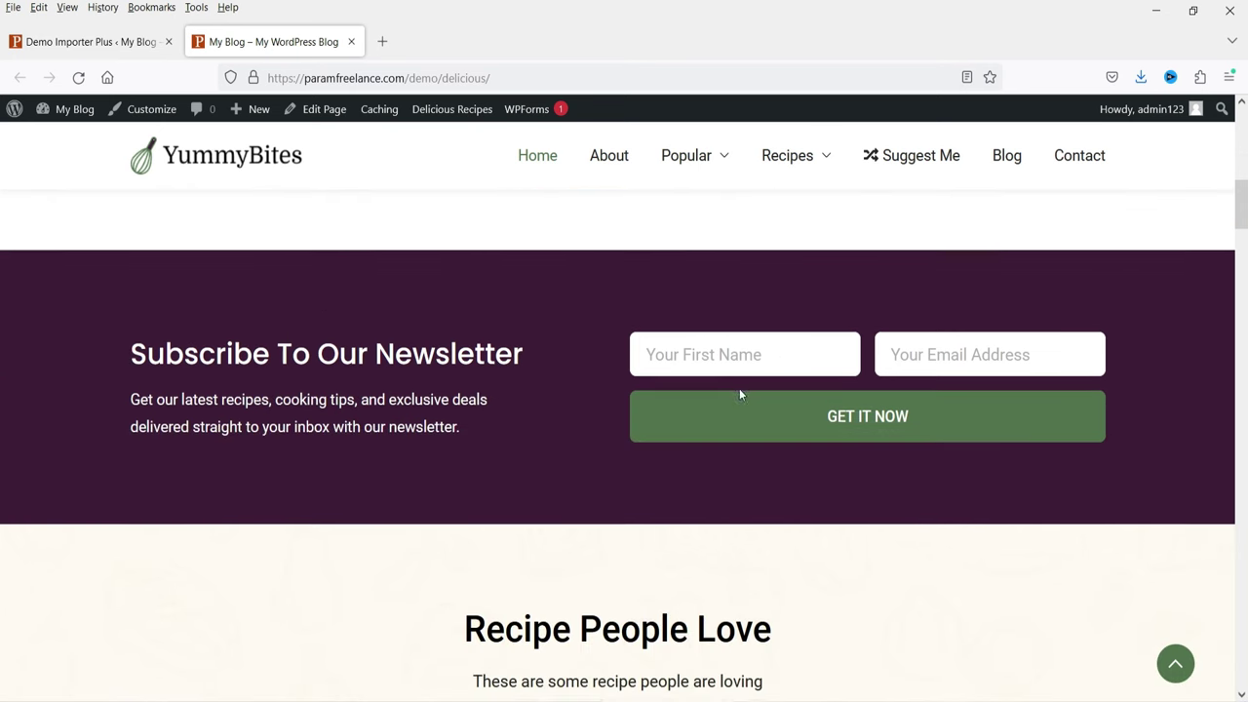
{"action": "scroll", "coordinate": [739, 394], "scroll_direction": "down", "scroll_amount": 9}
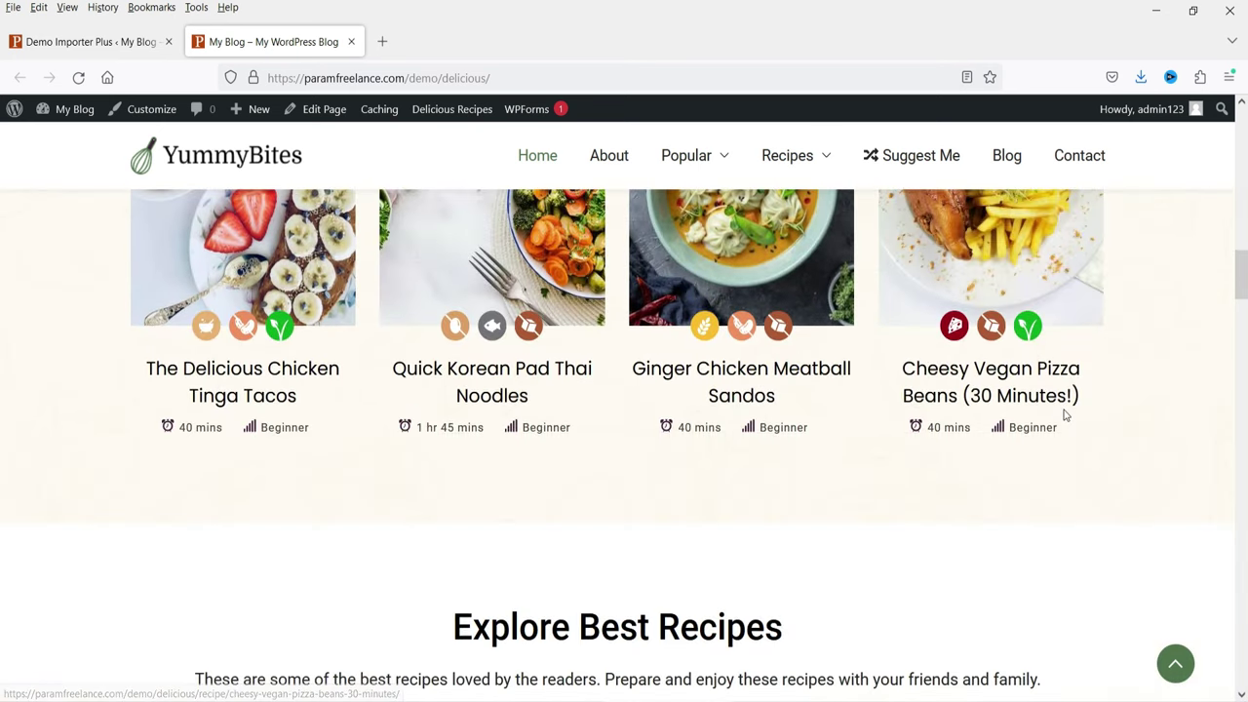
{"action": "scroll", "coordinate": [1059, 379], "scroll_direction": "down", "scroll_amount": 5}
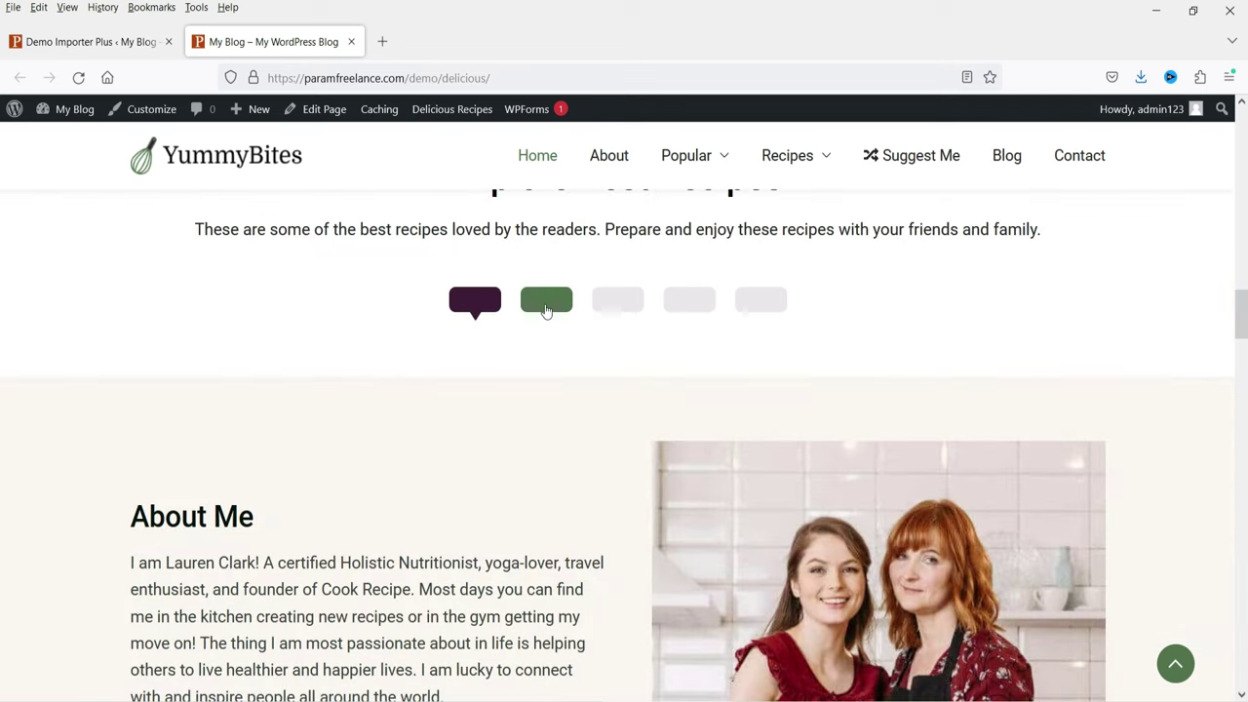
{"action": "scroll", "coordinate": [547, 311], "scroll_direction": "up", "scroll_amount": 2}
{"action": "left_click", "coordinate": [618, 483]}
{"action": "scroll", "coordinate": [300, 474], "scroll_direction": "down", "scroll_amount": 10}
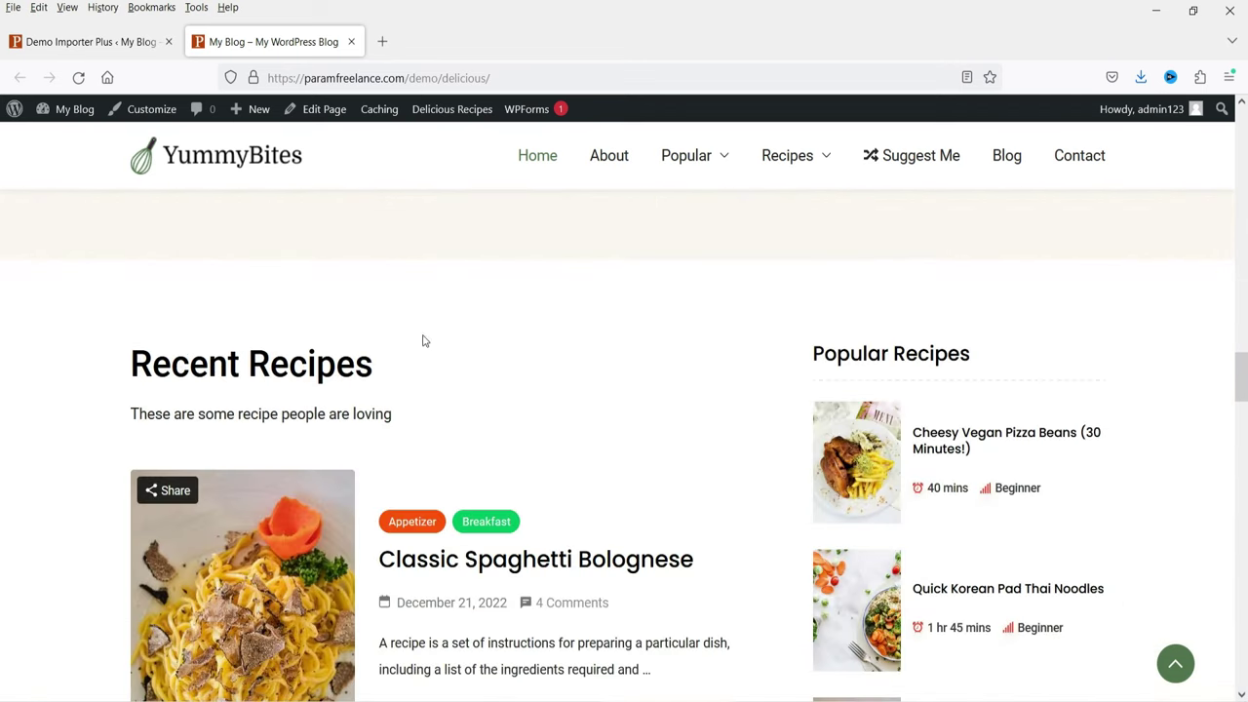
{"action": "scroll", "coordinate": [424, 340], "scroll_direction": "down", "scroll_amount": 15}
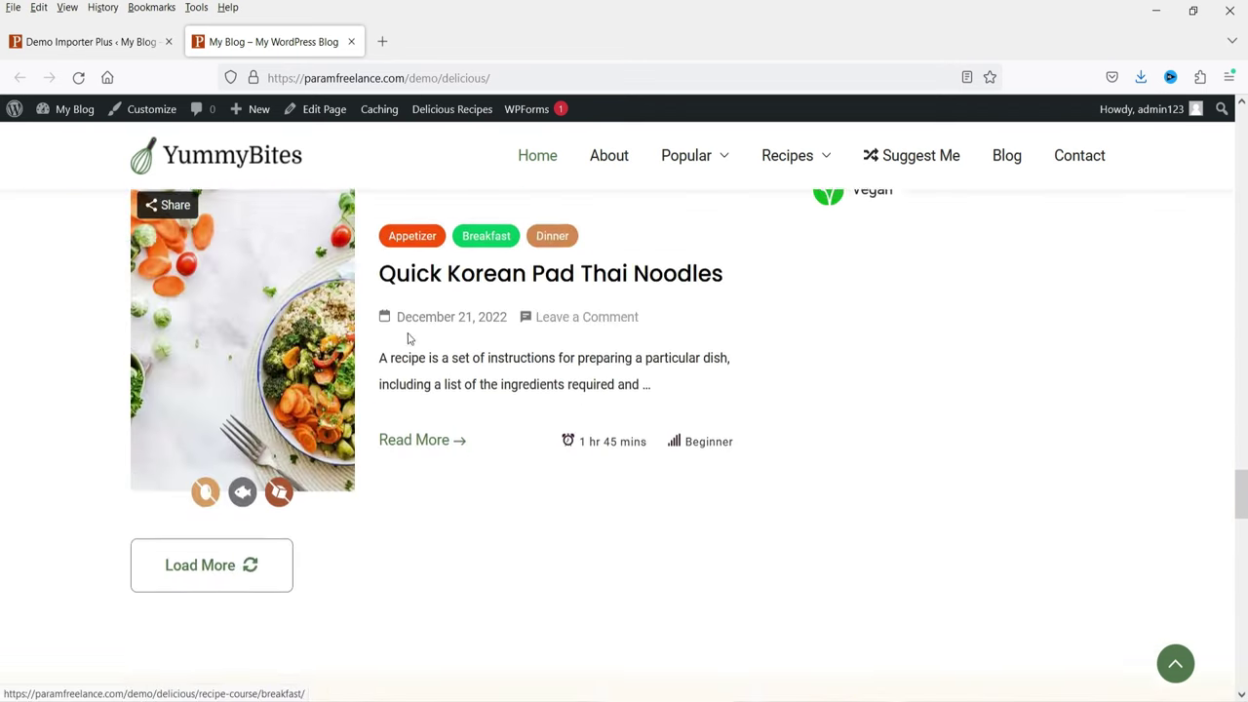
{"action": "scroll", "coordinate": [407, 340], "scroll_direction": "down", "scroll_amount": 15}
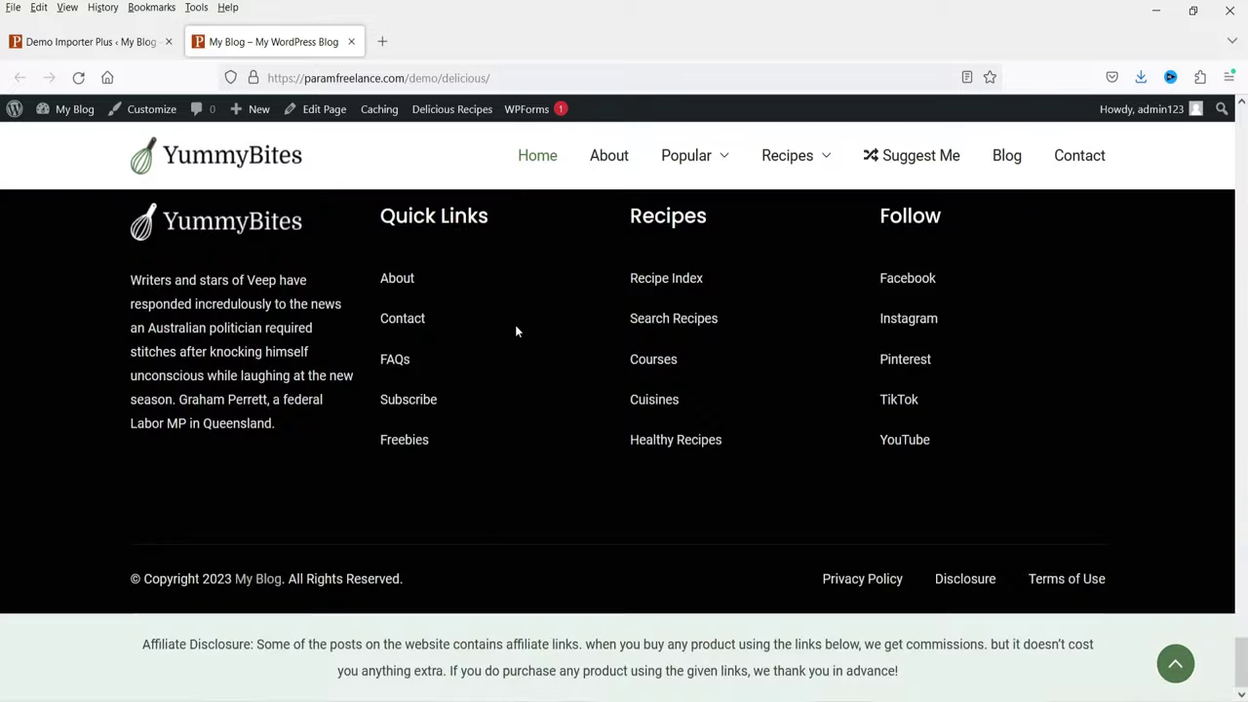
{"action": "left_click", "coordinate": [1174, 661]}
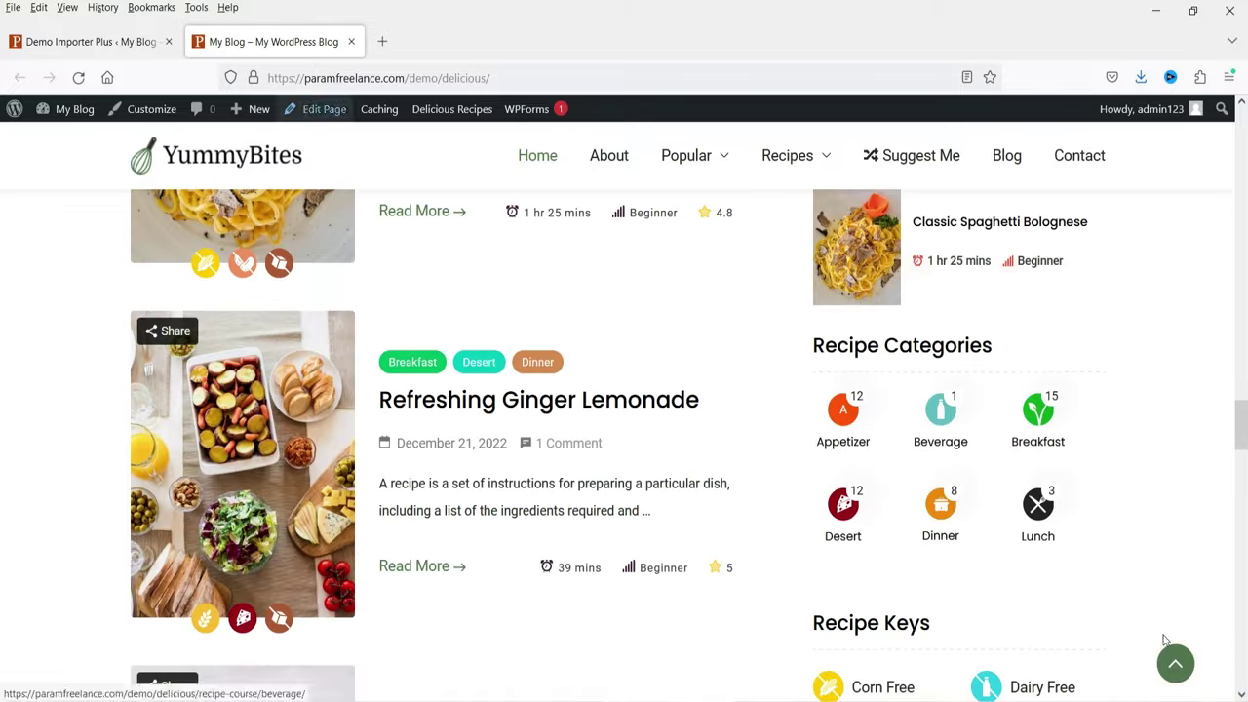
{"action": "left_click", "coordinate": [1175, 663]}
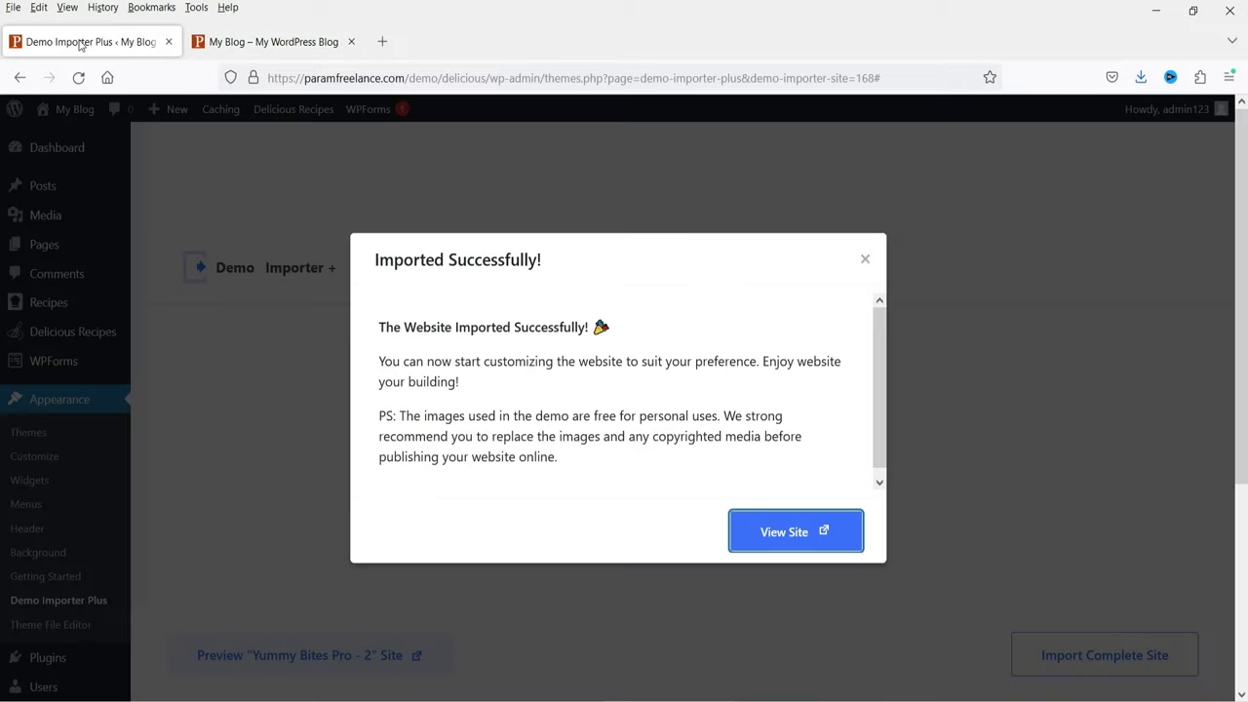
Step: Dismiss the import confirmation in Demo Importer Plus, and open the Main Header settings in the theme Customizer
{"action": "left_click", "coordinate": [78, 41]}
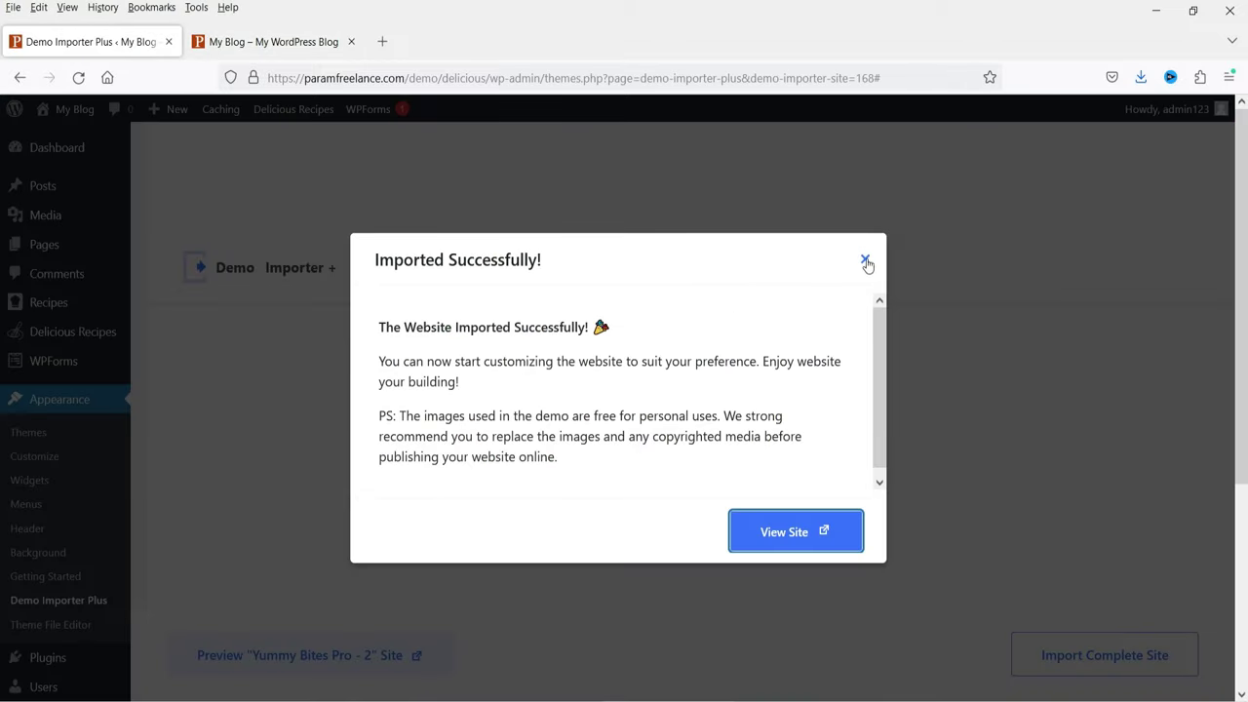
{"action": "left_click", "coordinate": [865, 261]}
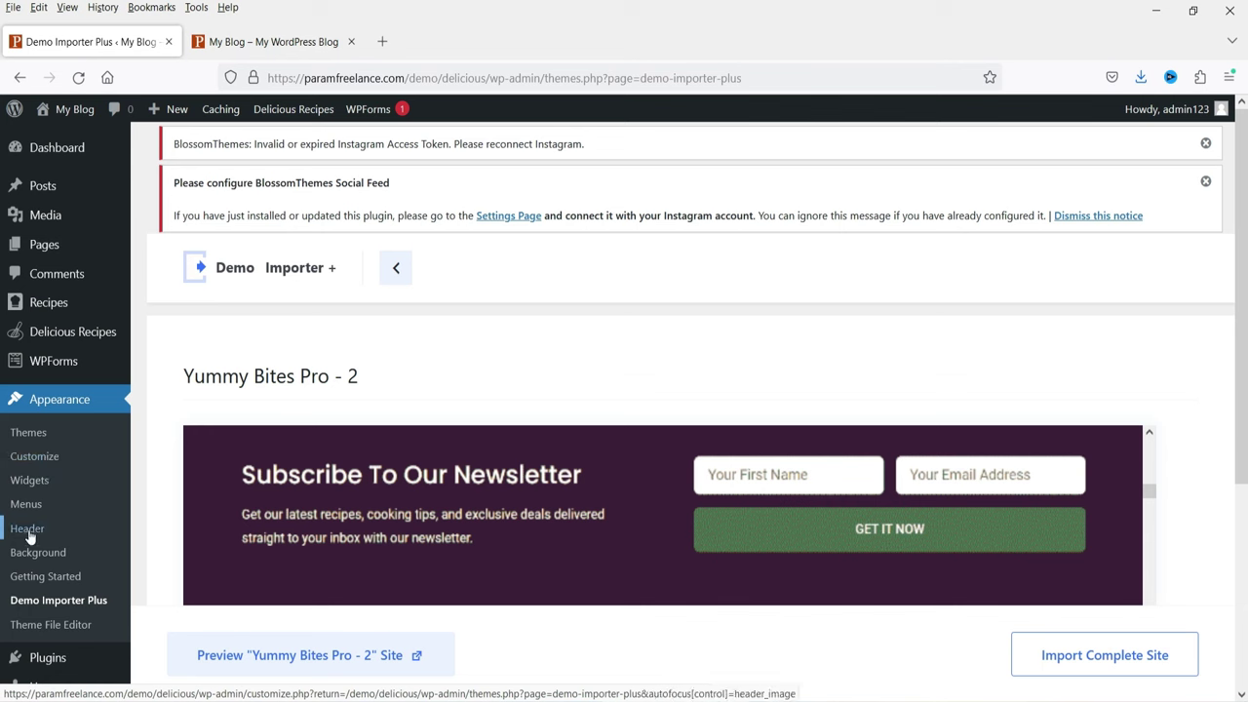
{"action": "left_click", "coordinate": [39, 456]}
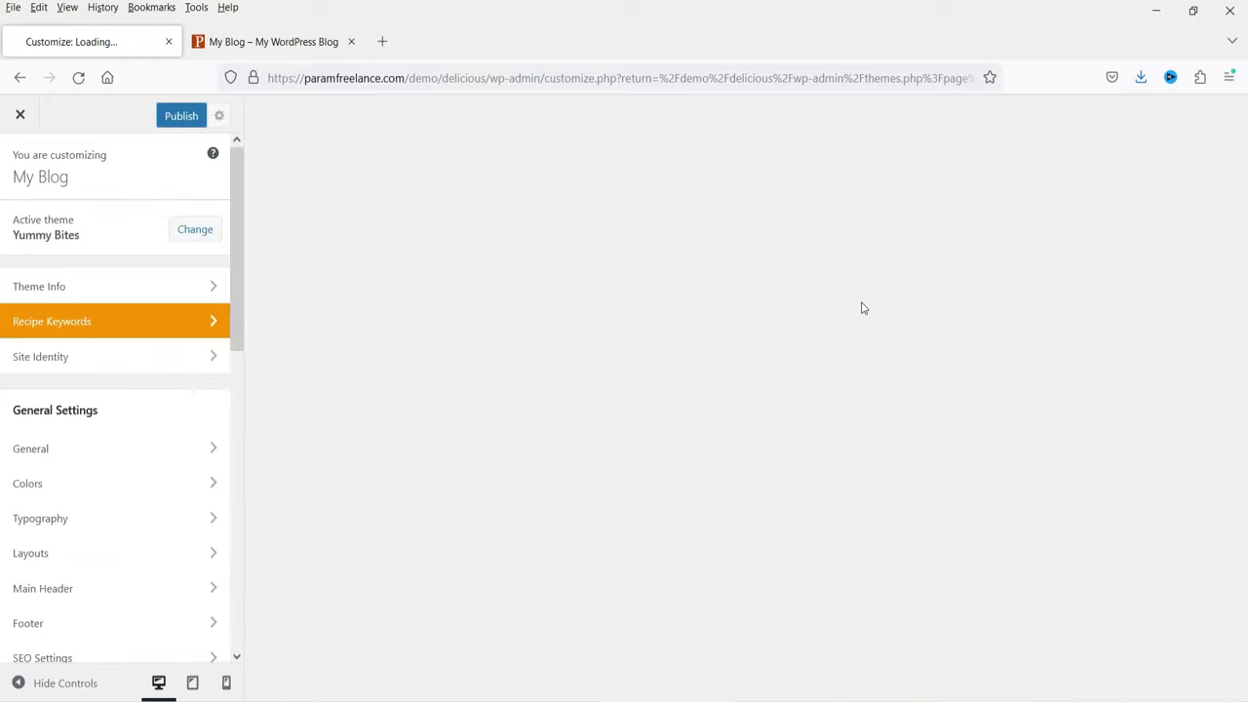
{"action": "scroll", "coordinate": [68, 321], "scroll_direction": "down", "scroll_amount": 2}
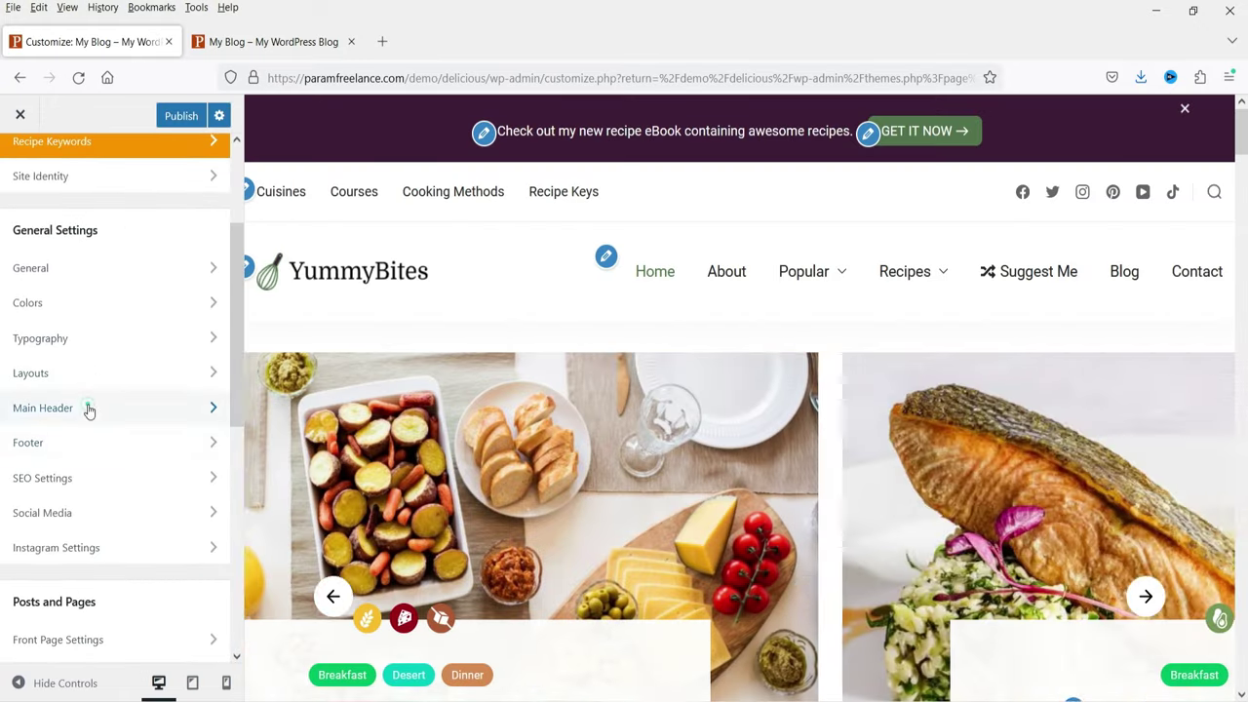
{"action": "left_click", "coordinate": [87, 408]}
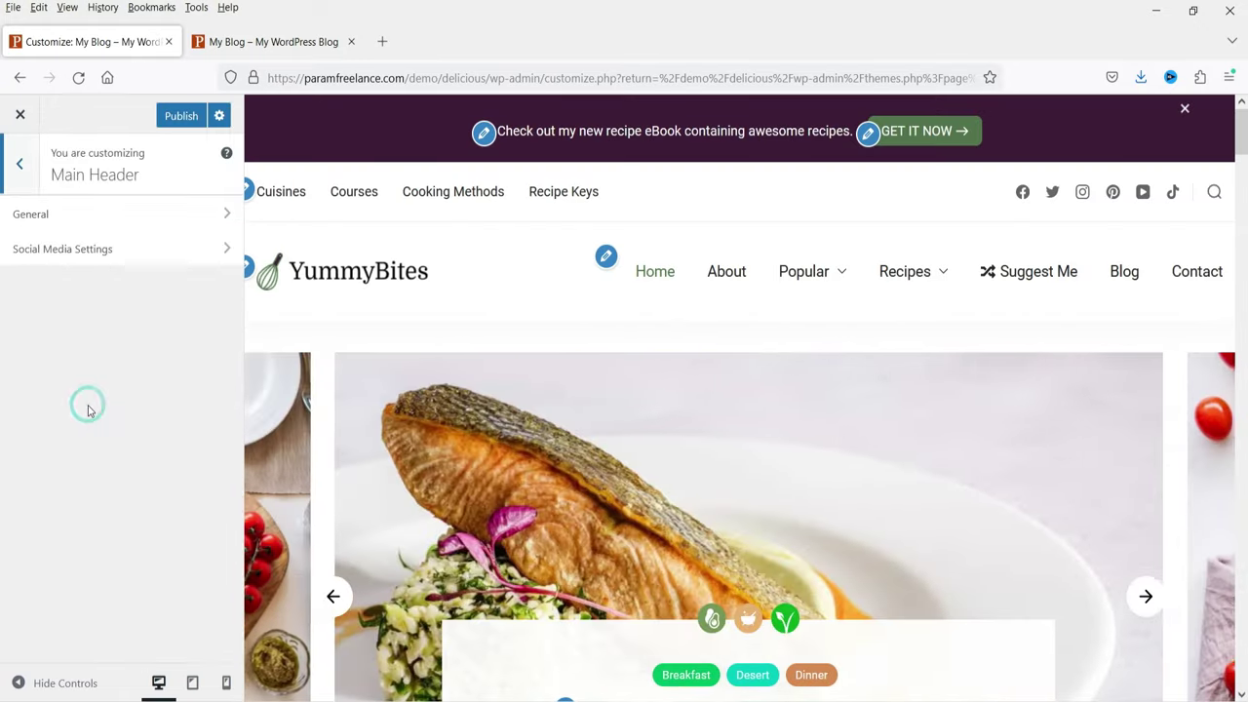
Step: Examine the Main Header's General settings, checking the header search and sticky header in the page preview
{"action": "left_click", "coordinate": [111, 215]}
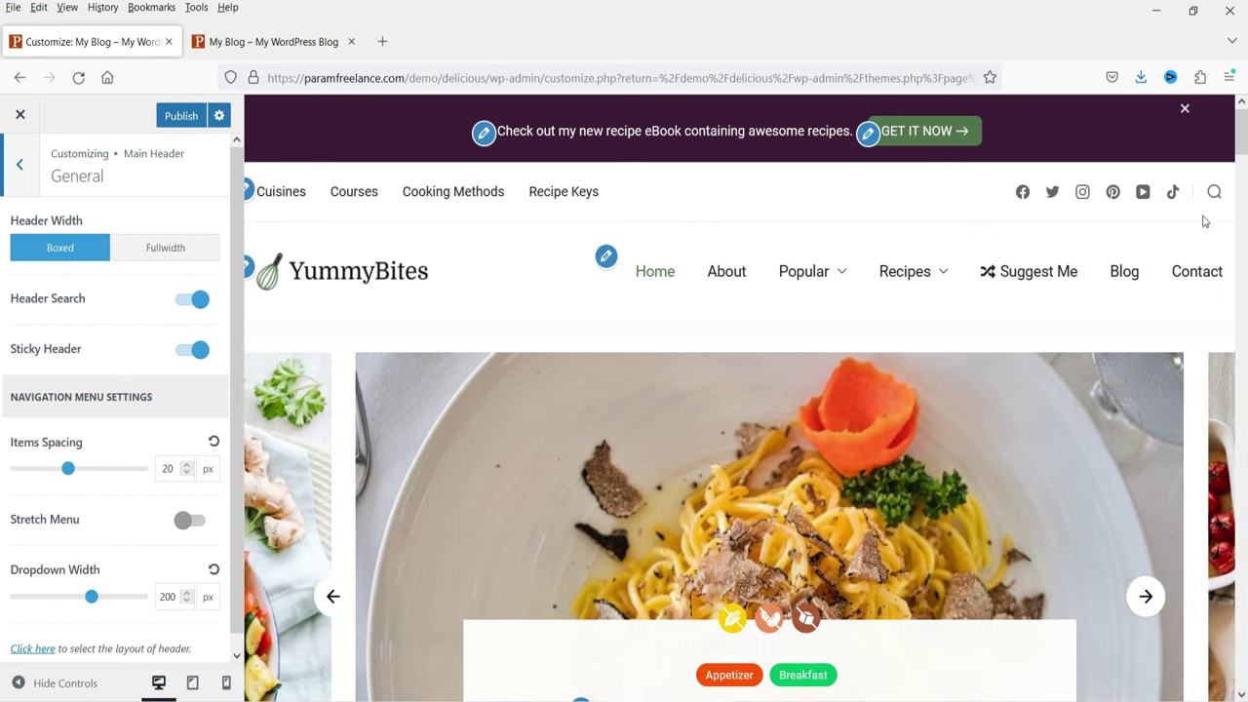
{"action": "scroll", "coordinate": [881, 370], "scroll_direction": "down", "scroll_amount": 8}
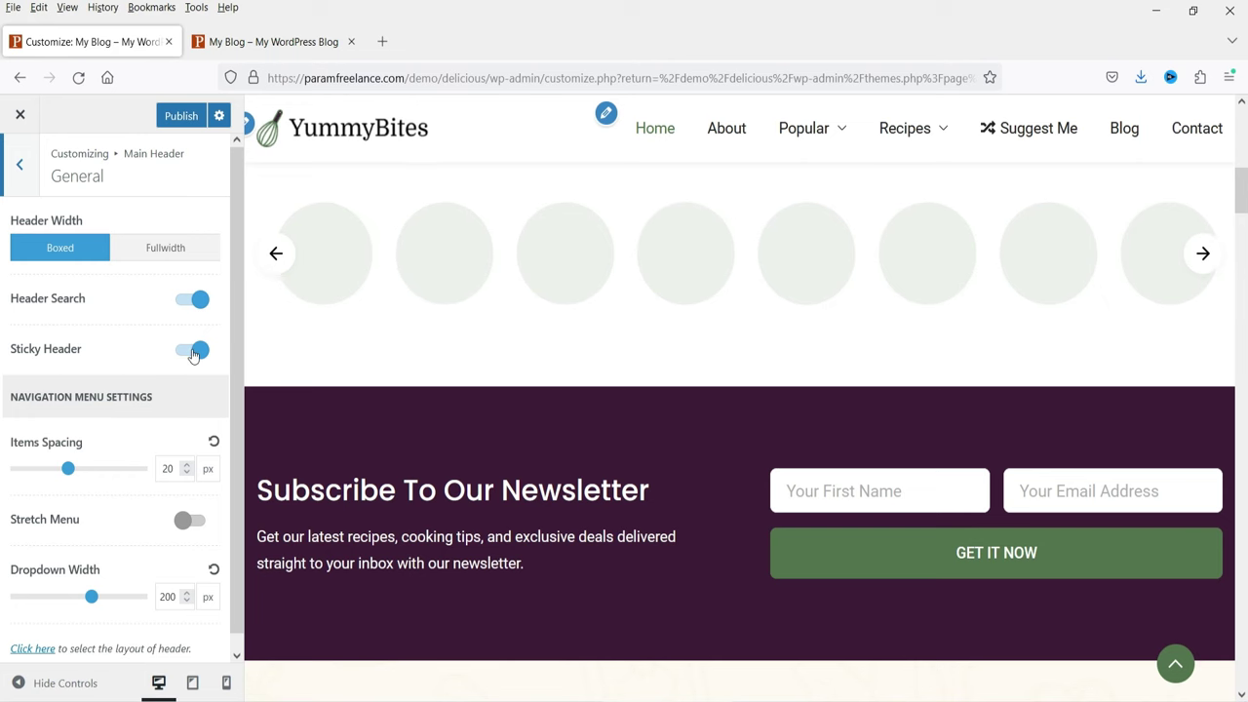
{"action": "left_click", "coordinate": [22, 163]}
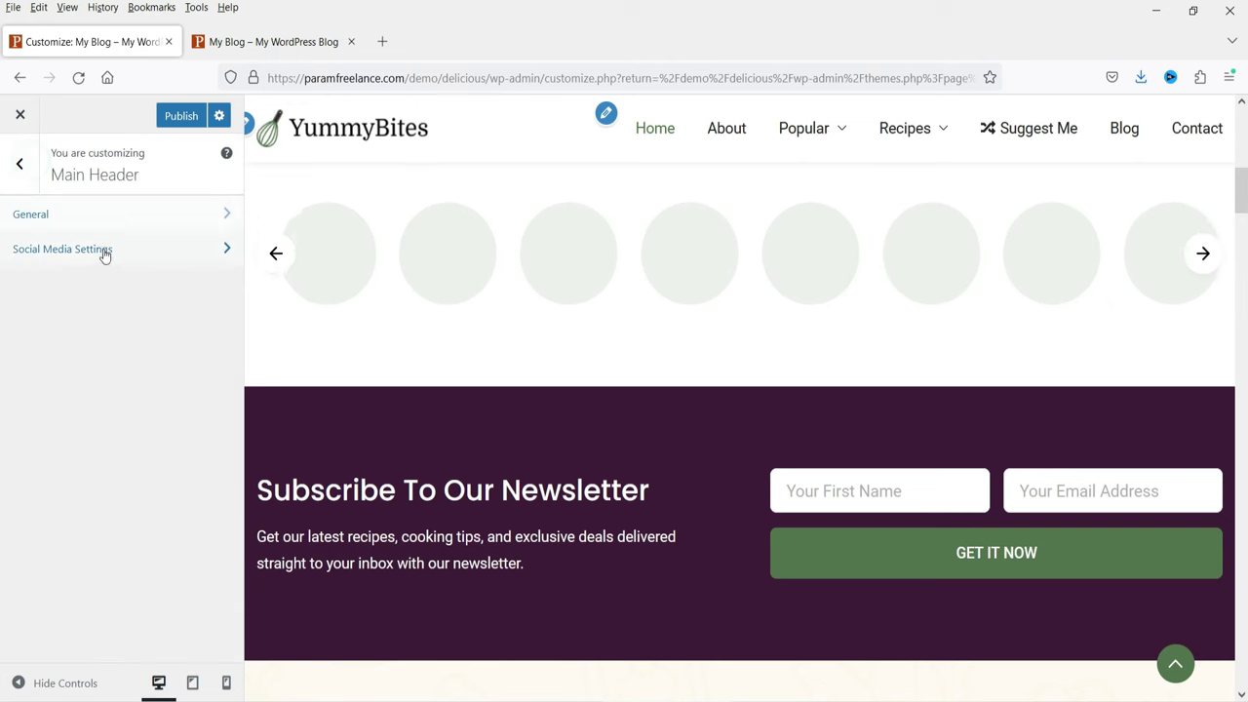
Step: Try hiding the Facebook icon in the header's Social Media Settings, and show it again
{"action": "left_click", "coordinate": [104, 248]}
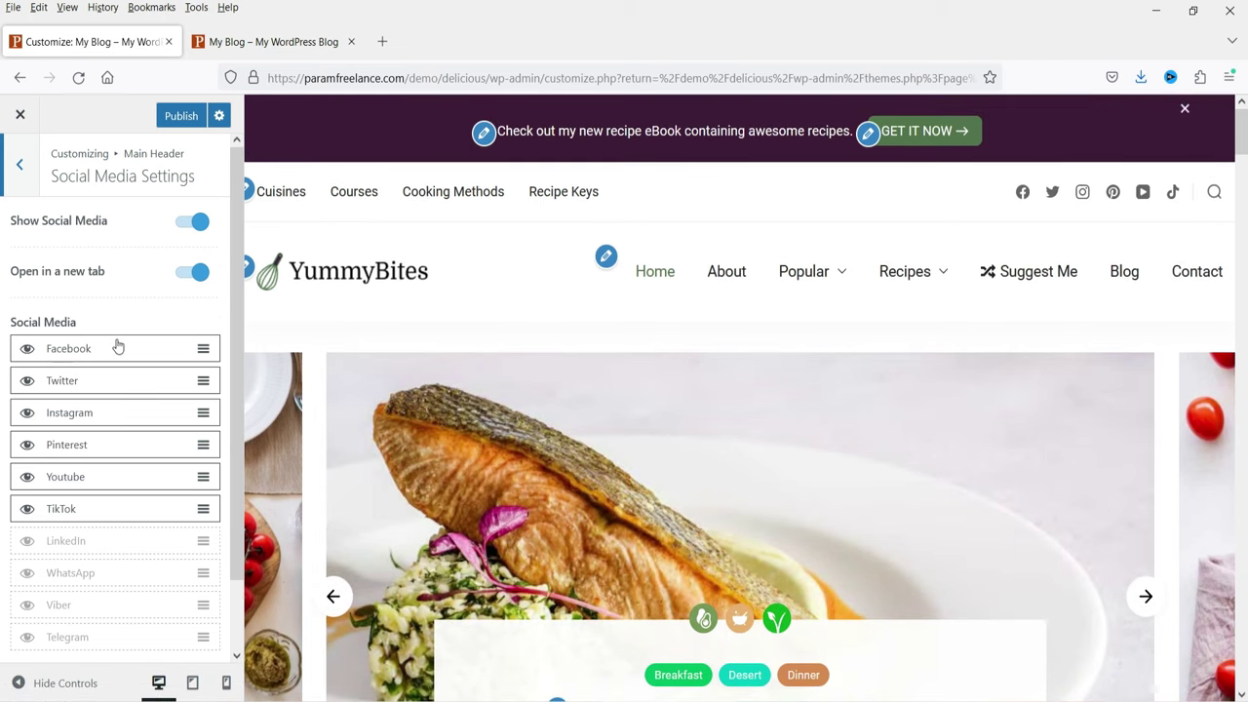
{"action": "left_click", "coordinate": [115, 341]}
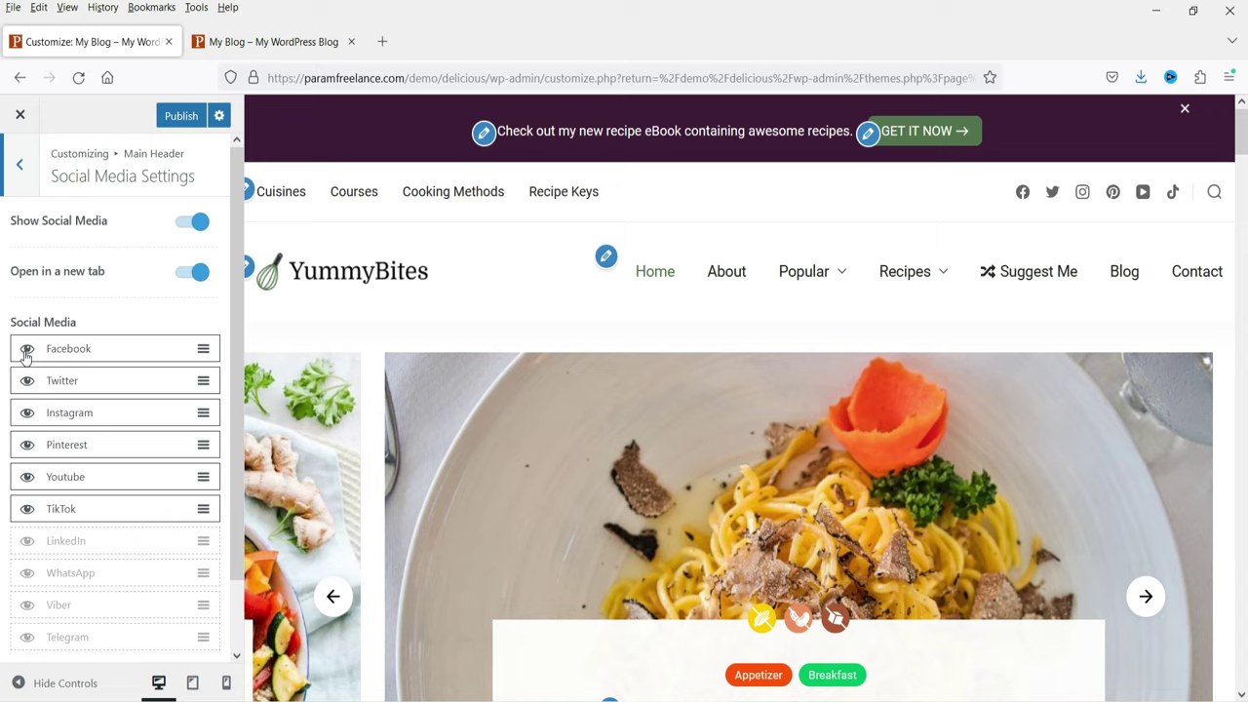
{"action": "left_click", "coordinate": [26, 351]}
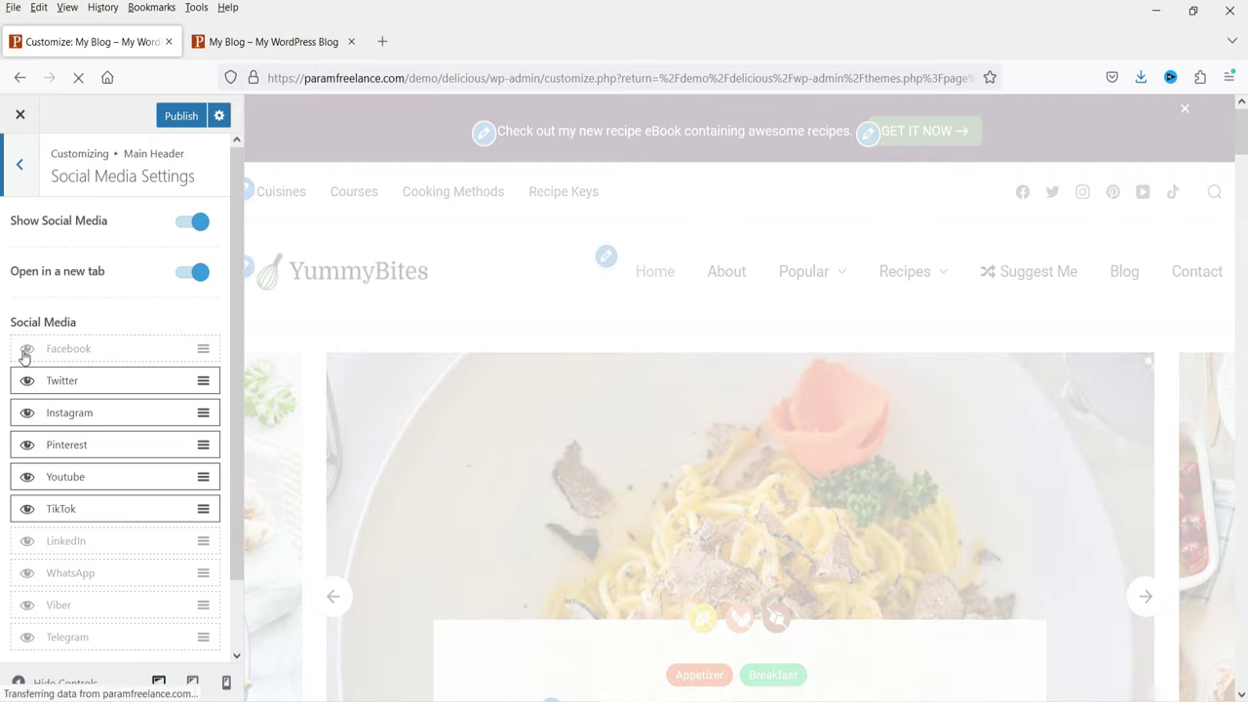
{"action": "left_click", "coordinate": [27, 349]}
{"action": "scroll", "coordinate": [122, 372], "scroll_direction": "down", "scroll_amount": 2}
{"action": "scroll", "coordinate": [116, 376], "scroll_direction": "up", "scroll_amount": 2}
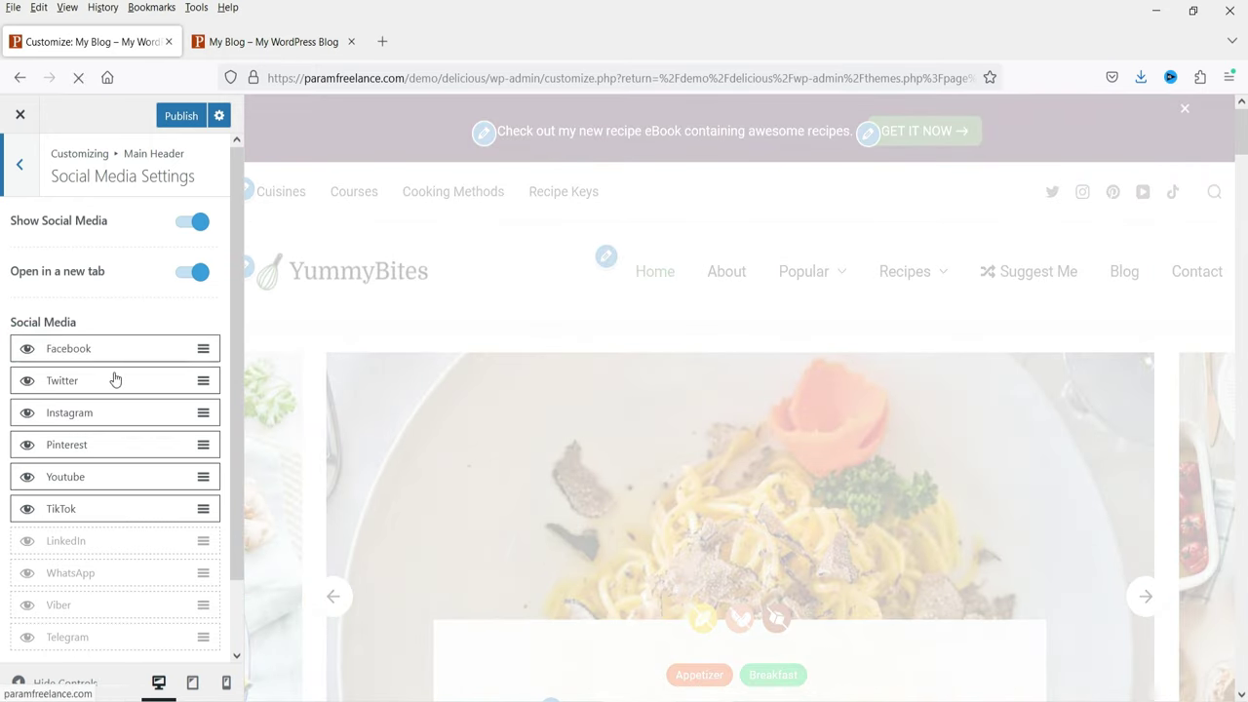
{"action": "left_click", "coordinate": [20, 167]}
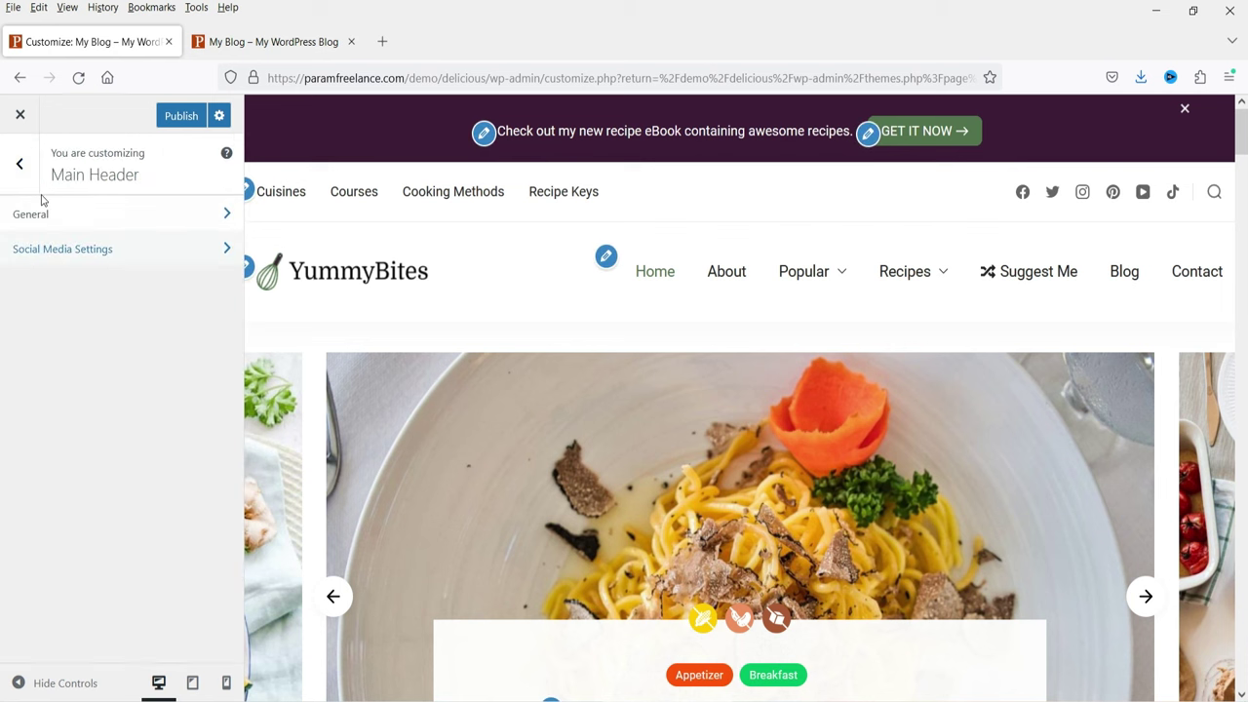
Step: Look through the General and Design options of the Footer Settings, and return to the main settings and the top of the preview
{"action": "left_click", "coordinate": [21, 164]}
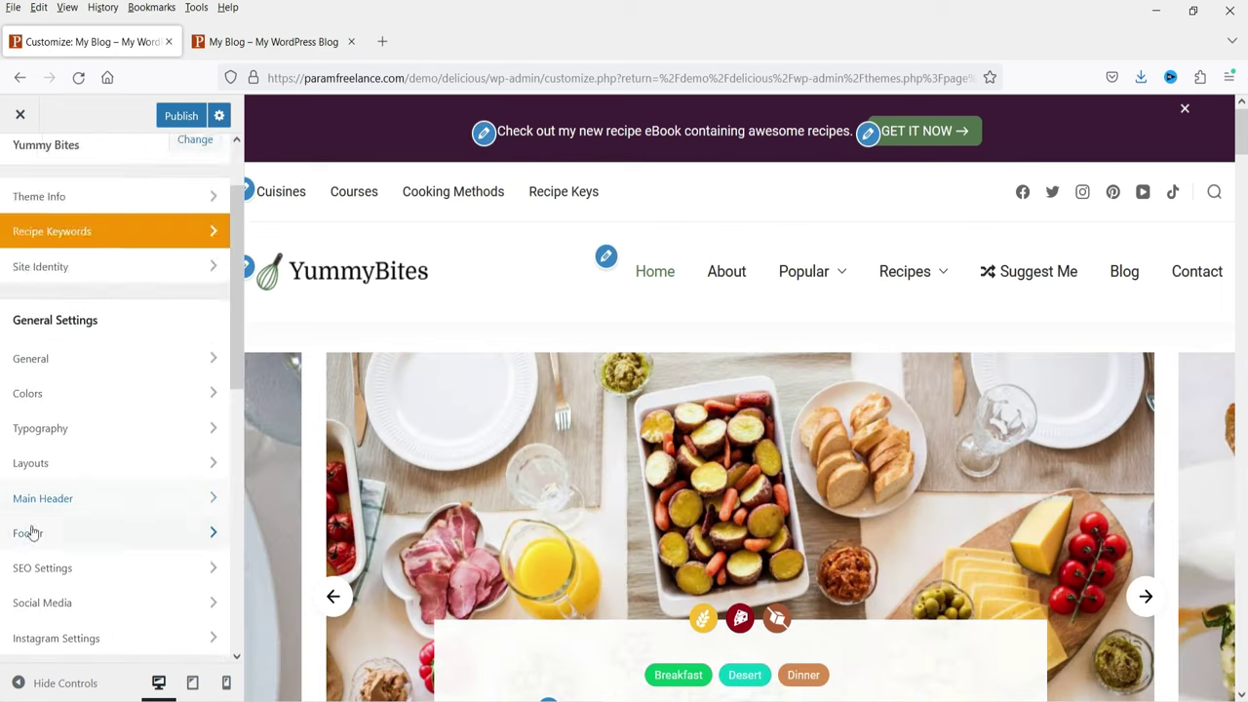
{"action": "left_click", "coordinate": [30, 530]}
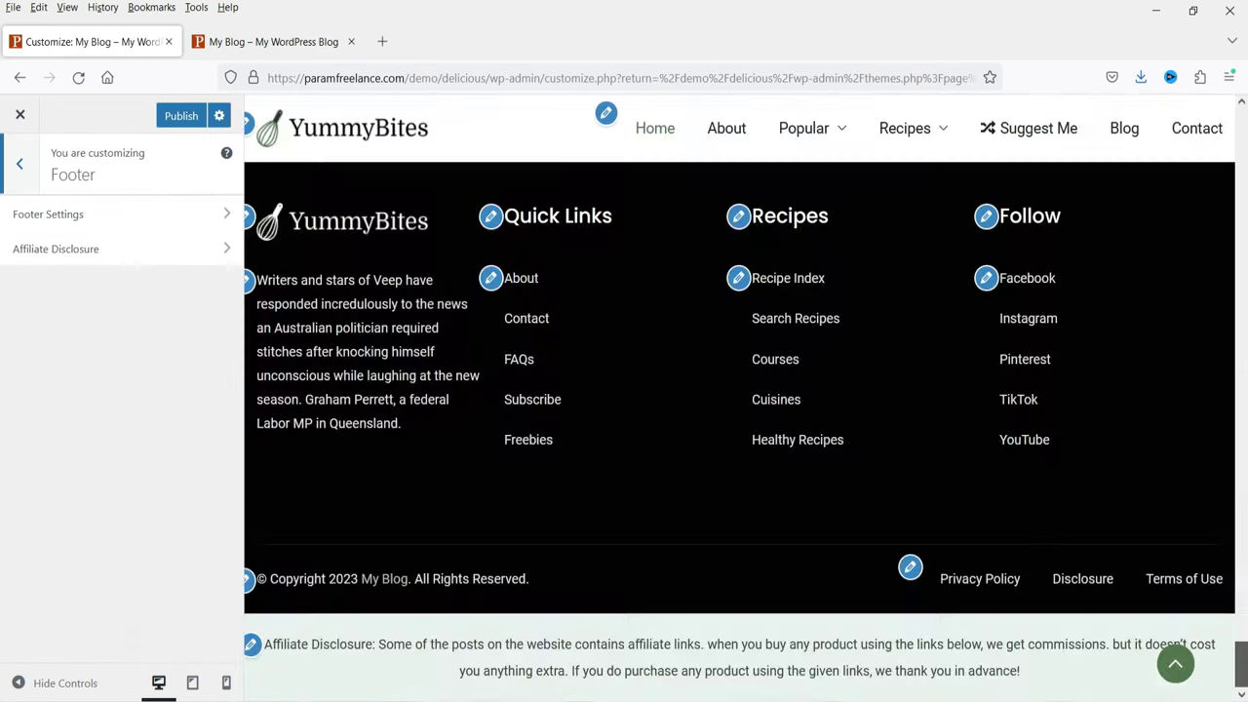
{"action": "left_click", "coordinate": [33, 212]}
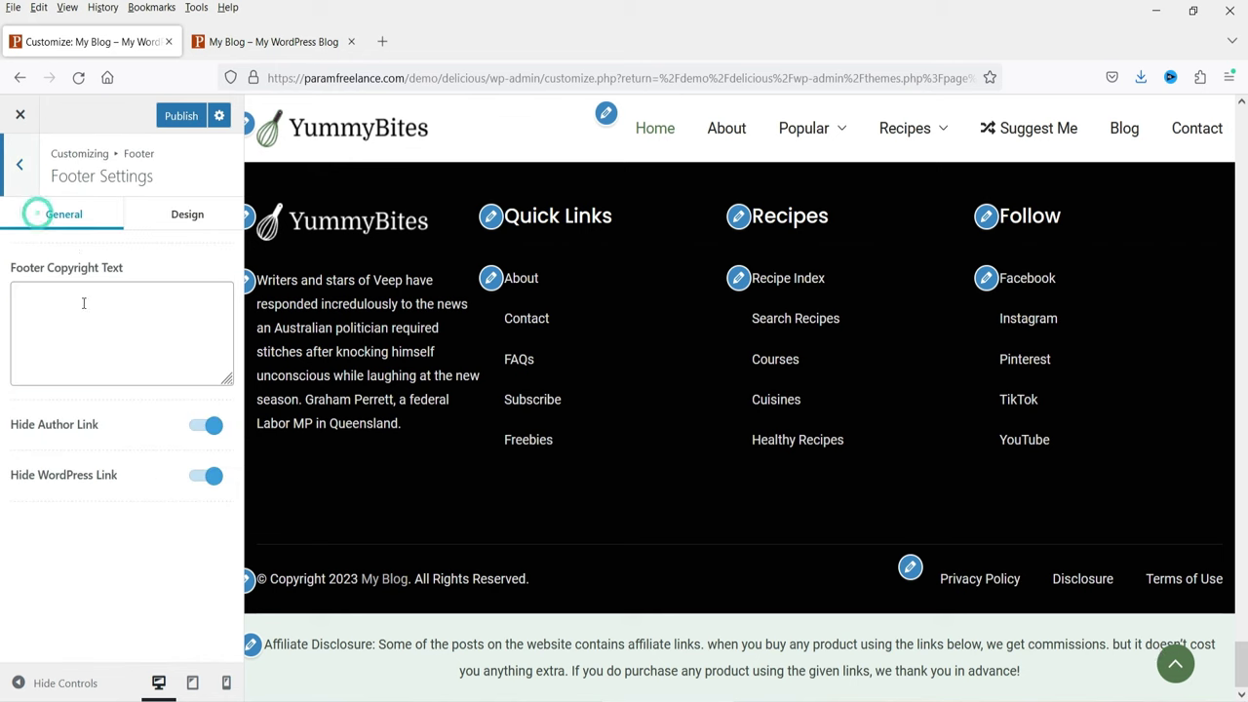
{"action": "left_click", "coordinate": [192, 220]}
{"action": "left_click", "coordinate": [54, 217]}
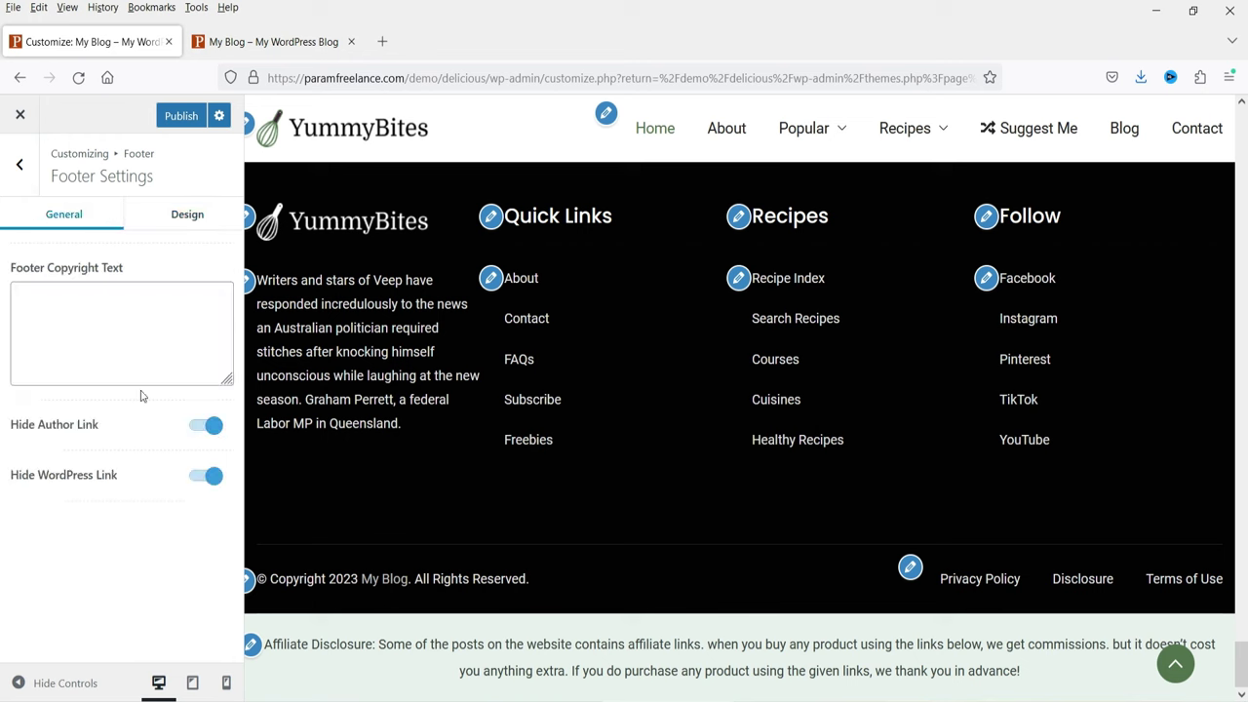
{"action": "left_click", "coordinate": [19, 164]}
{"action": "left_click", "coordinate": [20, 169]}
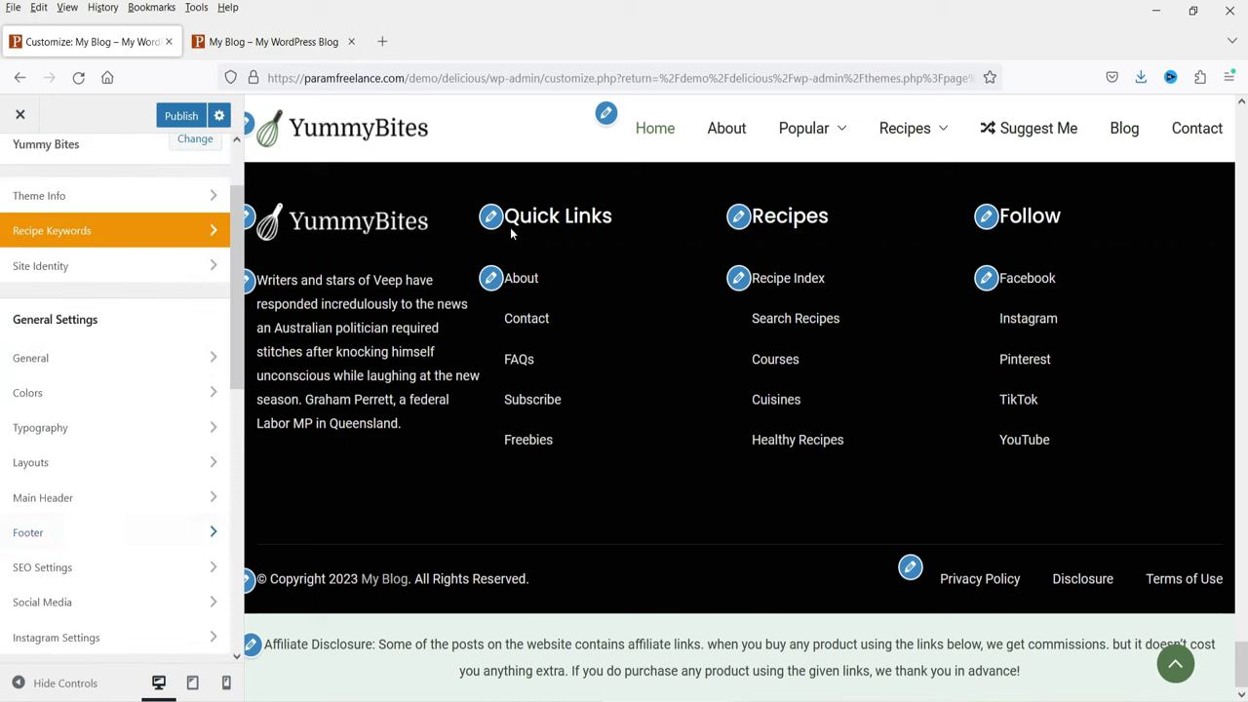
{"action": "left_click", "coordinate": [1176, 664]}
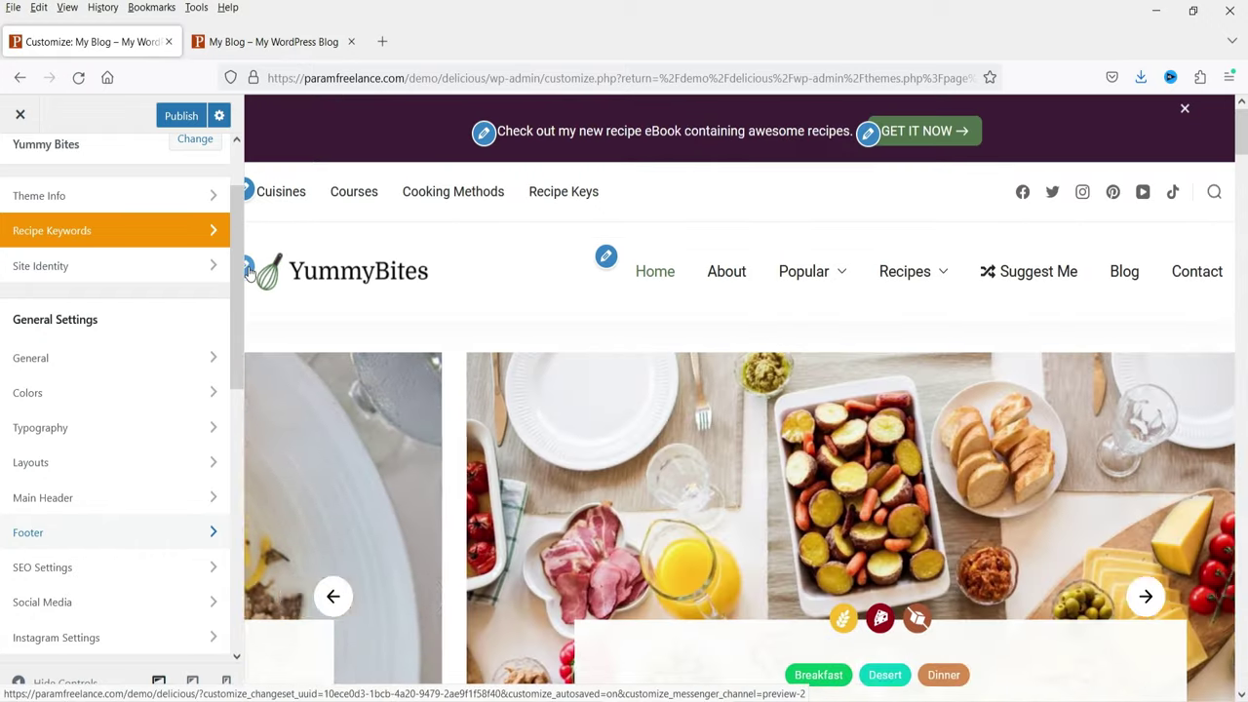
Step: Set the site title to "Param Foods" in the Site Identity settings
{"action": "left_click", "coordinate": [249, 270]}
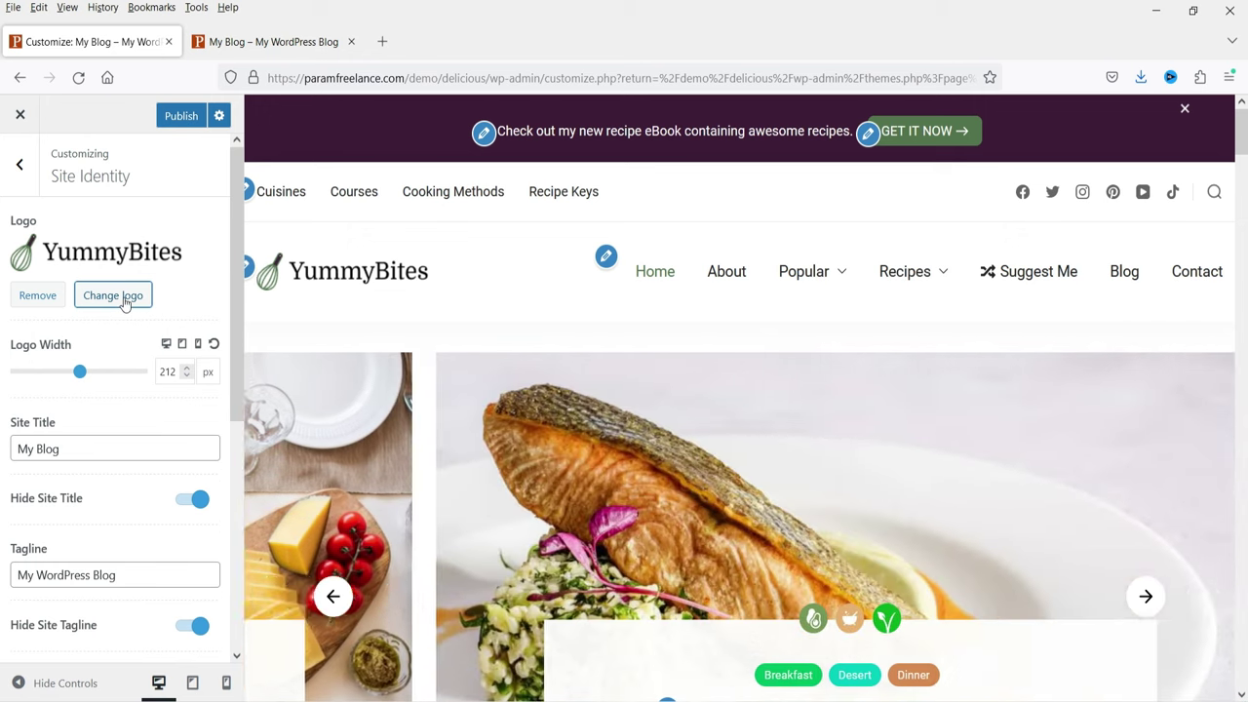
{"action": "scroll", "coordinate": [78, 332], "scroll_direction": "down", "scroll_amount": 4}
{"action": "scroll", "coordinate": [64, 291], "scroll_direction": "up", "scroll_amount": 2}
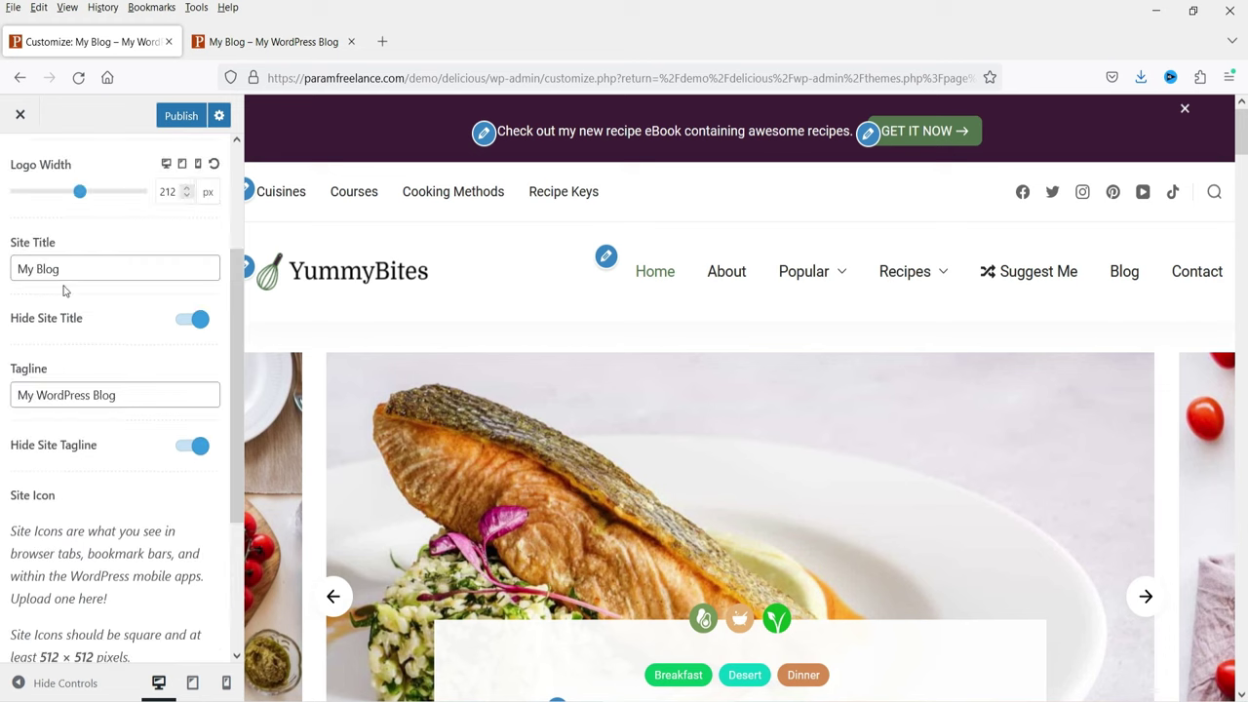
{"action": "triple_click", "coordinate": [83, 259]}
{"action": "type", "text": "Par"}
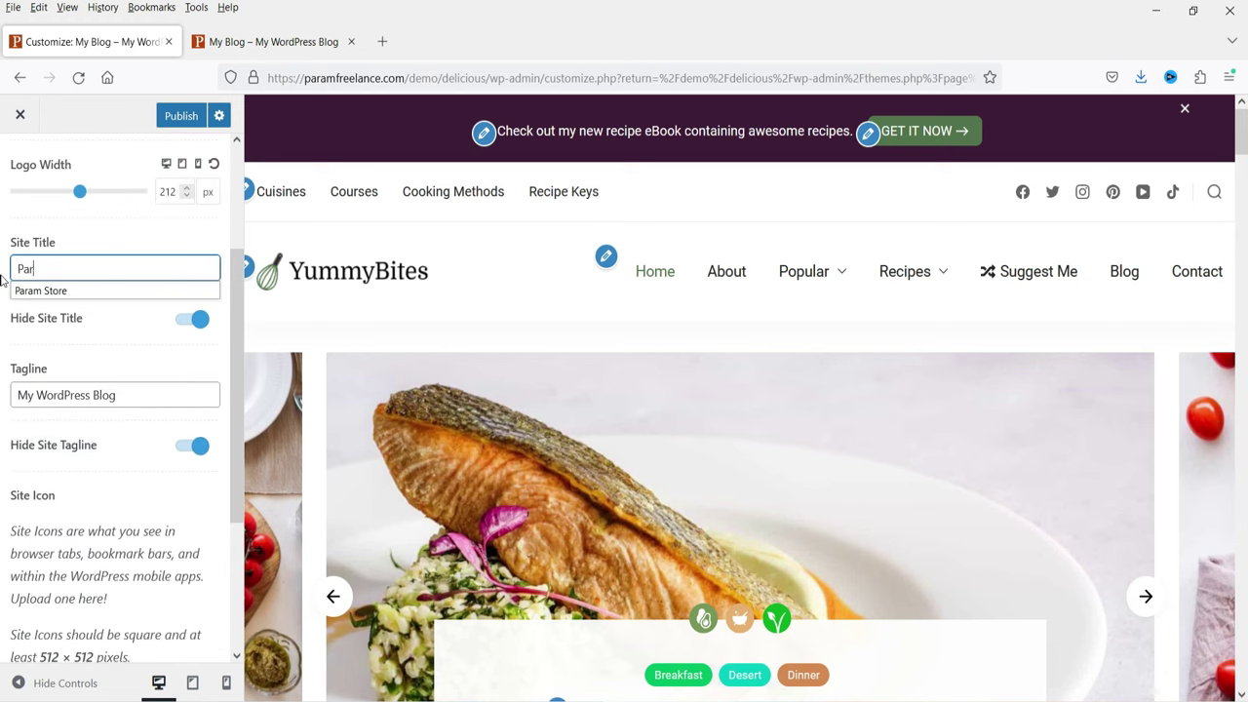
{"action": "type", "text": "am Foods"}
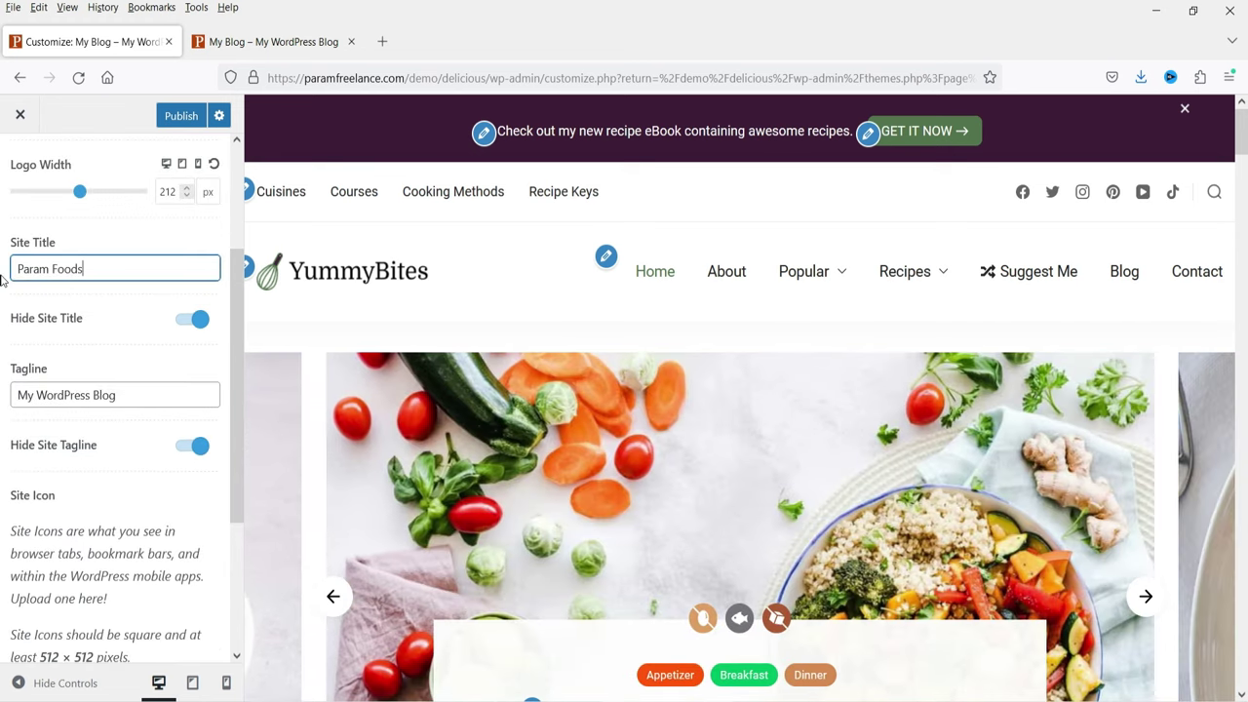
Step: Set the tagline to "Foog Blogger", and look over the remaining Site Identity options
{"action": "triple_click", "coordinate": [154, 394]}
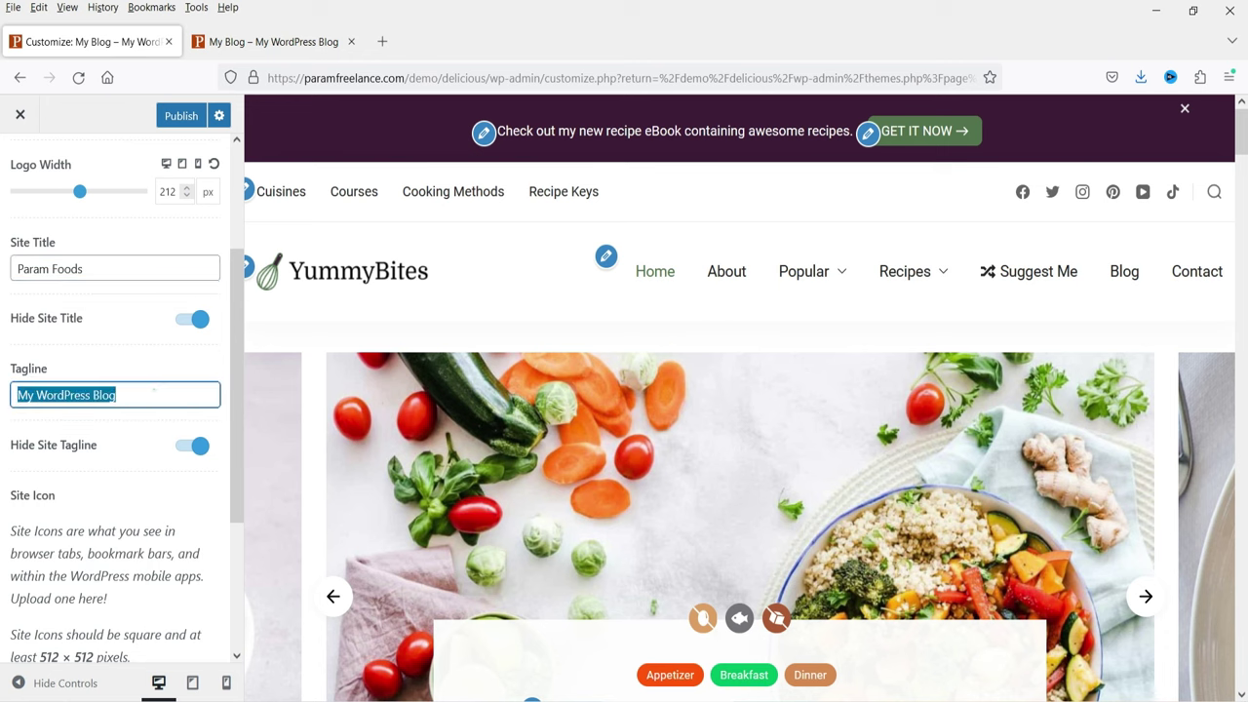
{"action": "type", "text": "G"}
{"action": "type", "text": "Foog Blogger"}
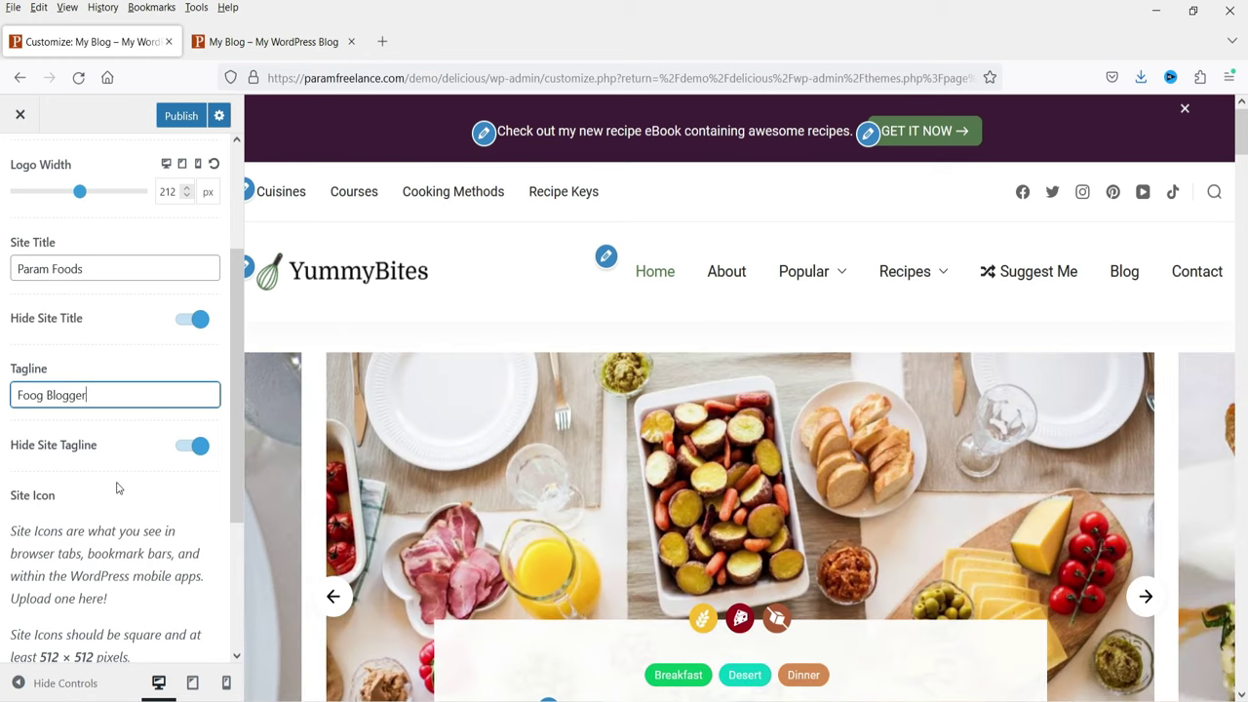
{"action": "scroll", "coordinate": [117, 488], "scroll_direction": "down", "scroll_amount": 3}
{"action": "scroll", "coordinate": [145, 365], "scroll_direction": "down", "scroll_amount": 1}
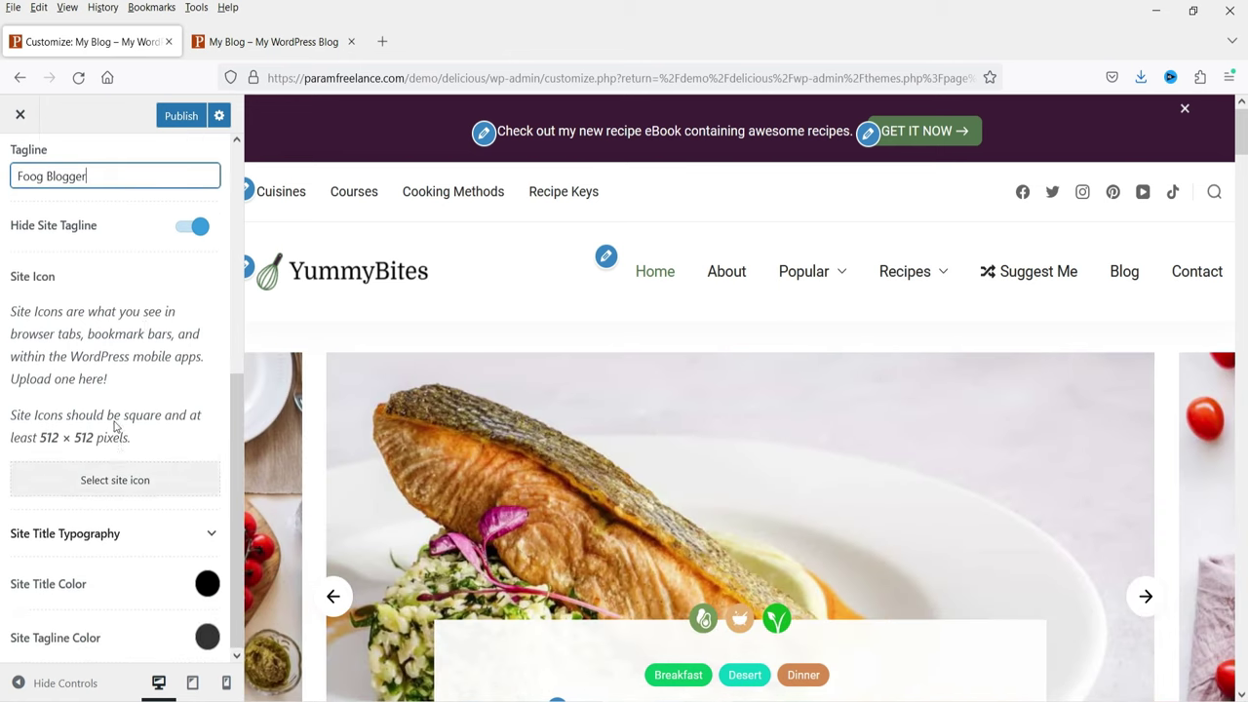
{"action": "scroll", "coordinate": [111, 423], "scroll_direction": "up", "scroll_amount": 5}
Step: View the navigation menu's location settings, and list the editable menus on the WordPress Menus page
{"action": "mouse_move", "coordinate": [844, 280]}
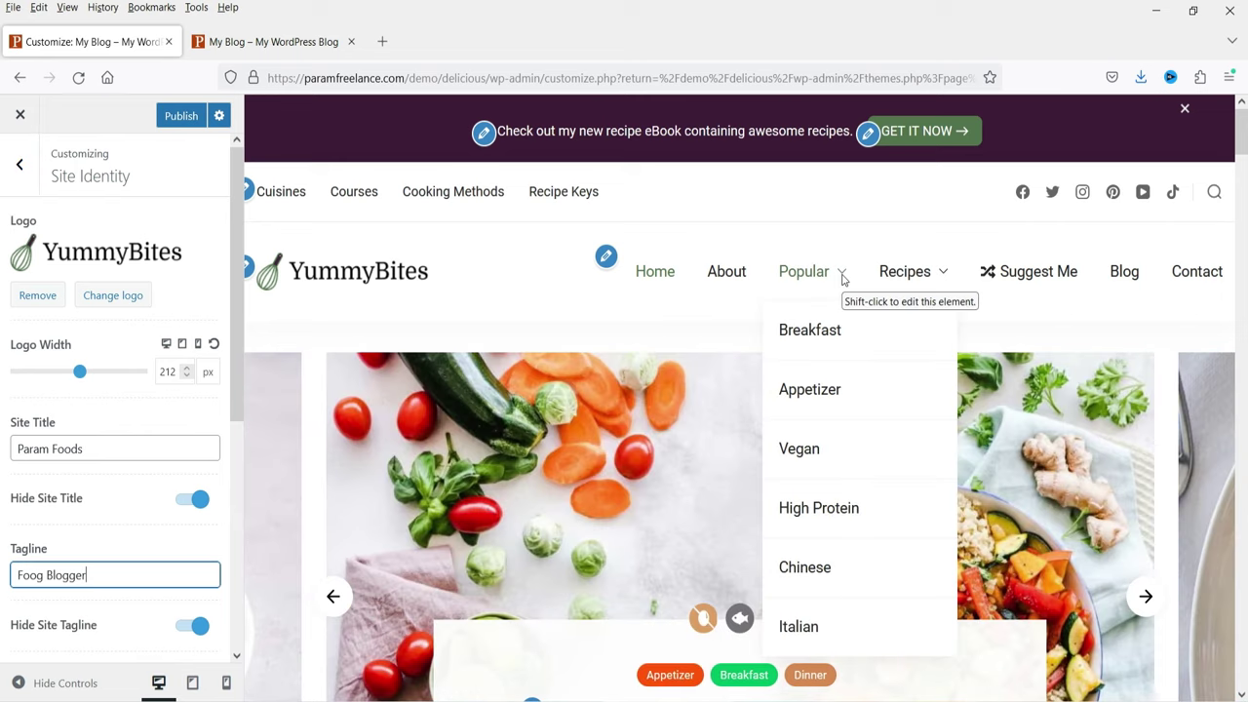
{"action": "left_click", "coordinate": [606, 257]}
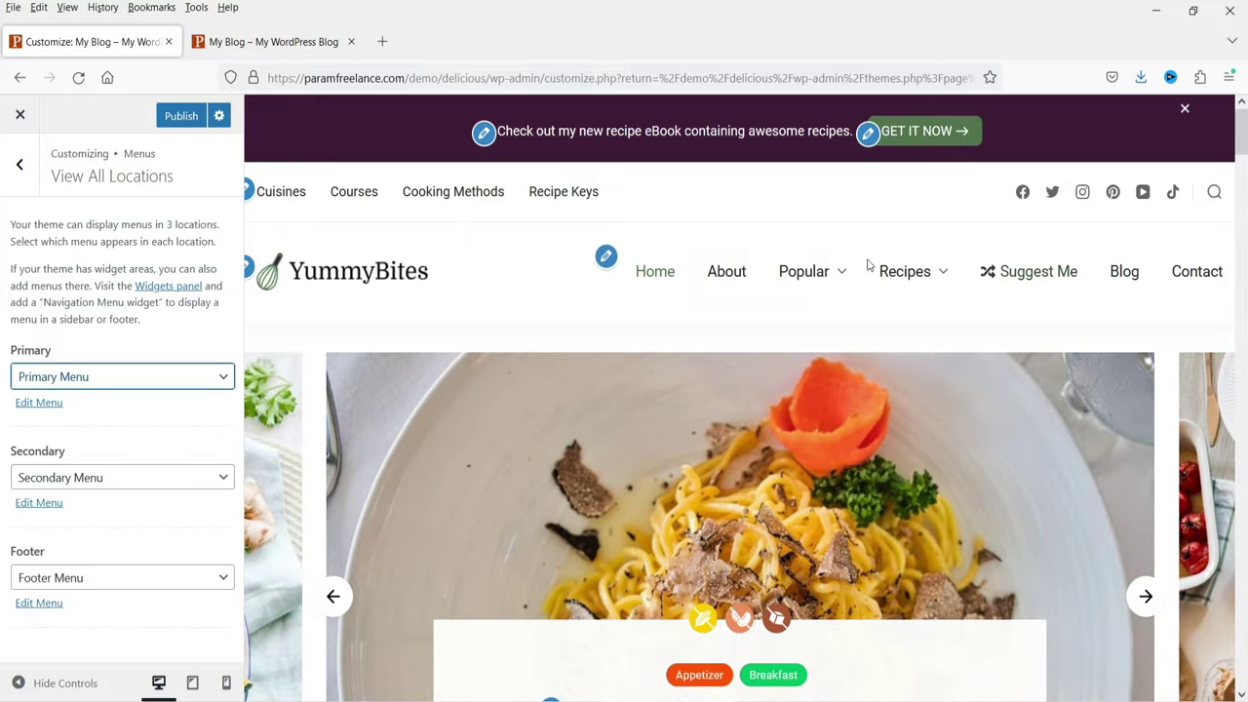
{"action": "left_click", "coordinate": [273, 41]}
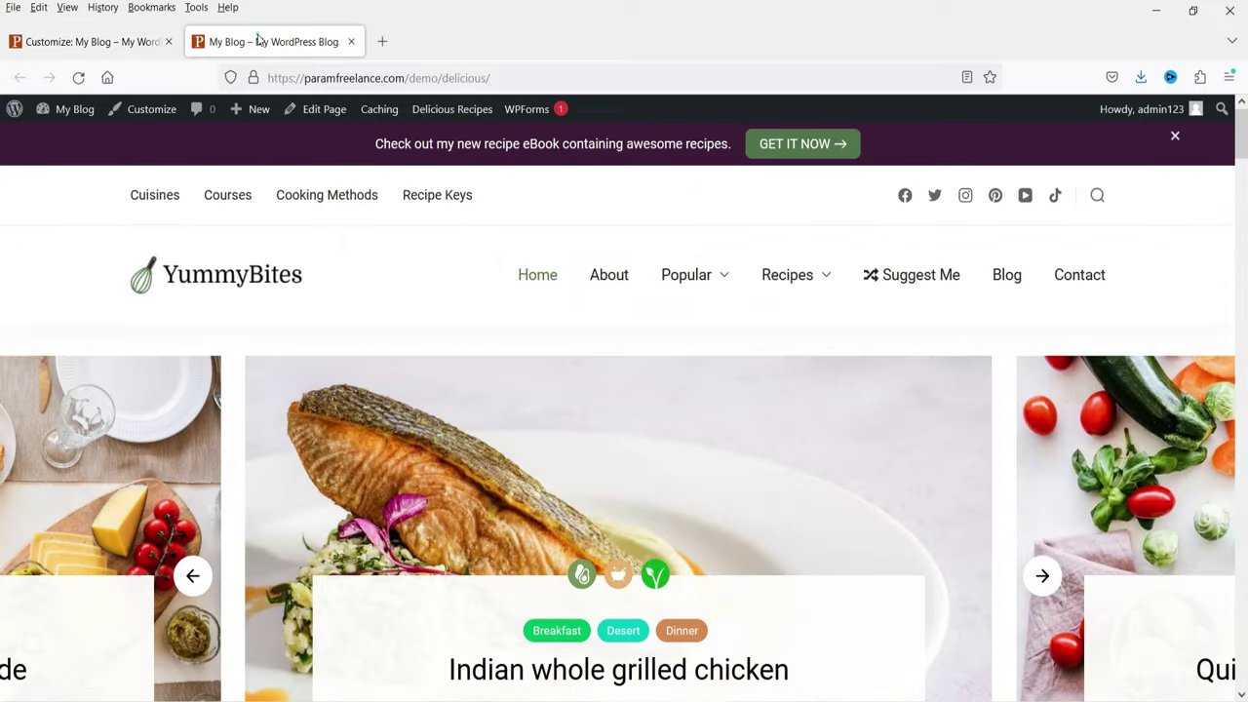
{"action": "mouse_move", "coordinate": [68, 112]}
{"action": "left_click", "coordinate": [63, 142]}
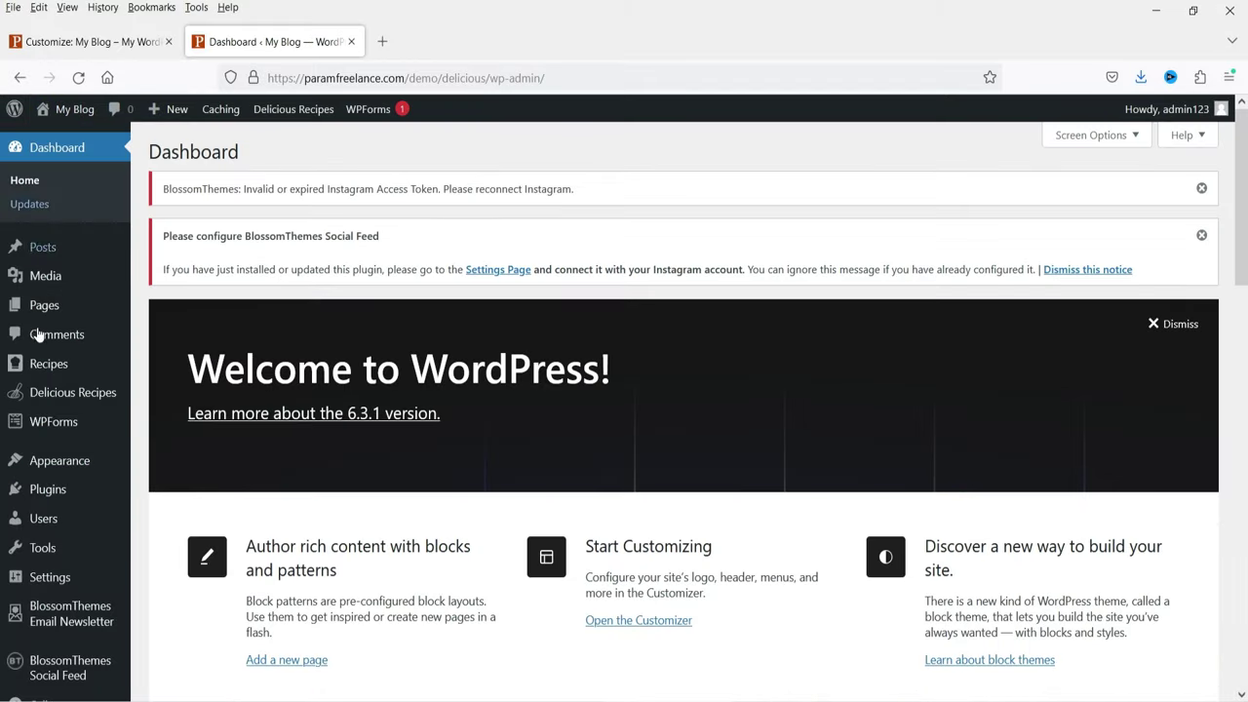
{"action": "mouse_move", "coordinate": [49, 463]}
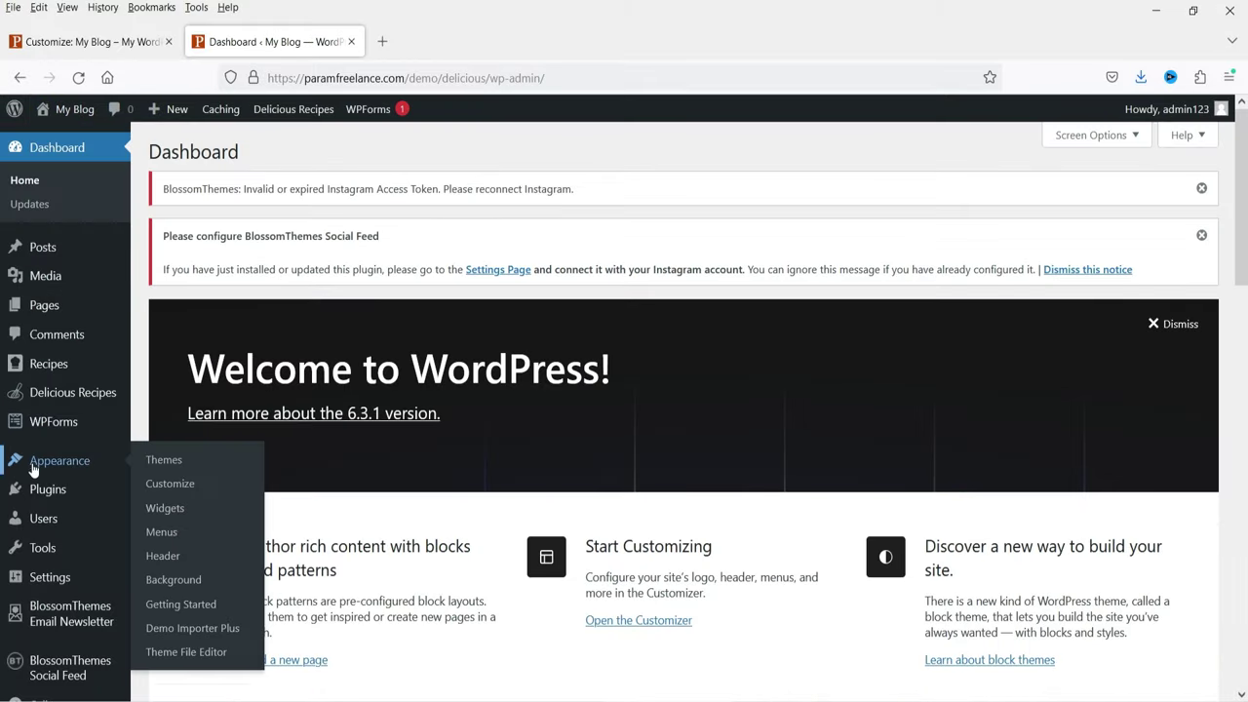
{"action": "left_click", "coordinate": [161, 535]}
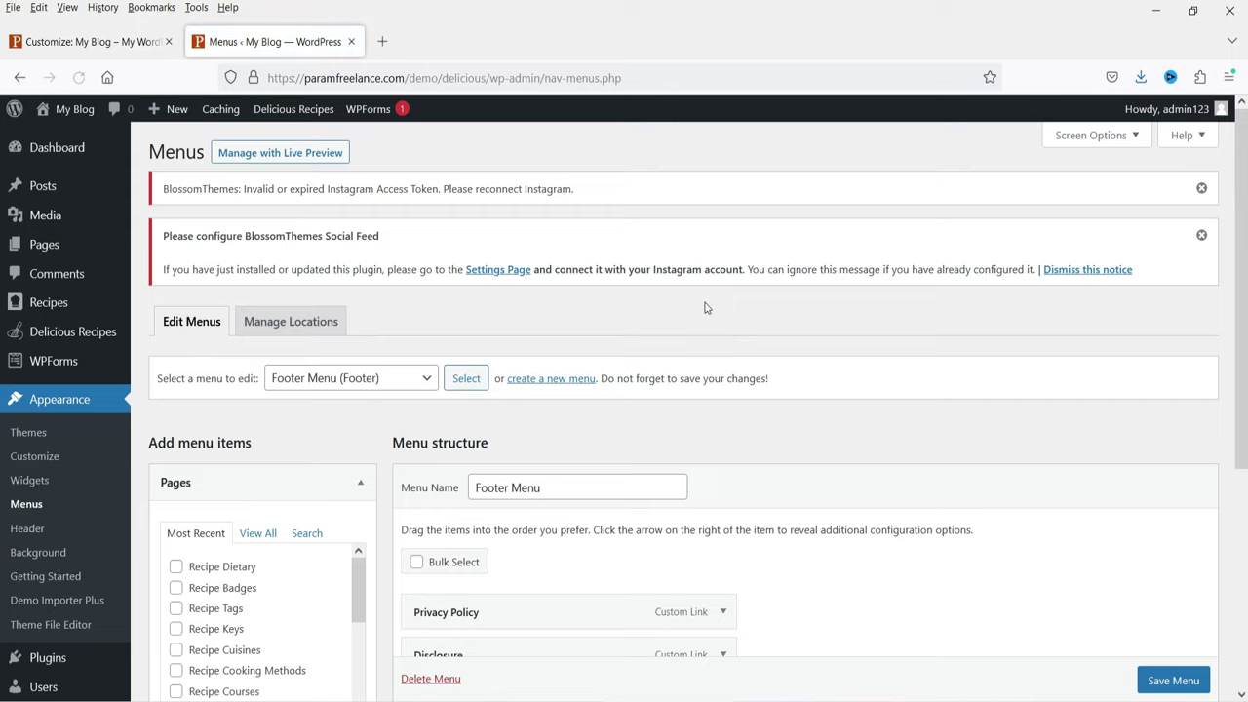
{"action": "scroll", "coordinate": [707, 308], "scroll_direction": "down", "scroll_amount": 3}
{"action": "left_click", "coordinate": [349, 199]}
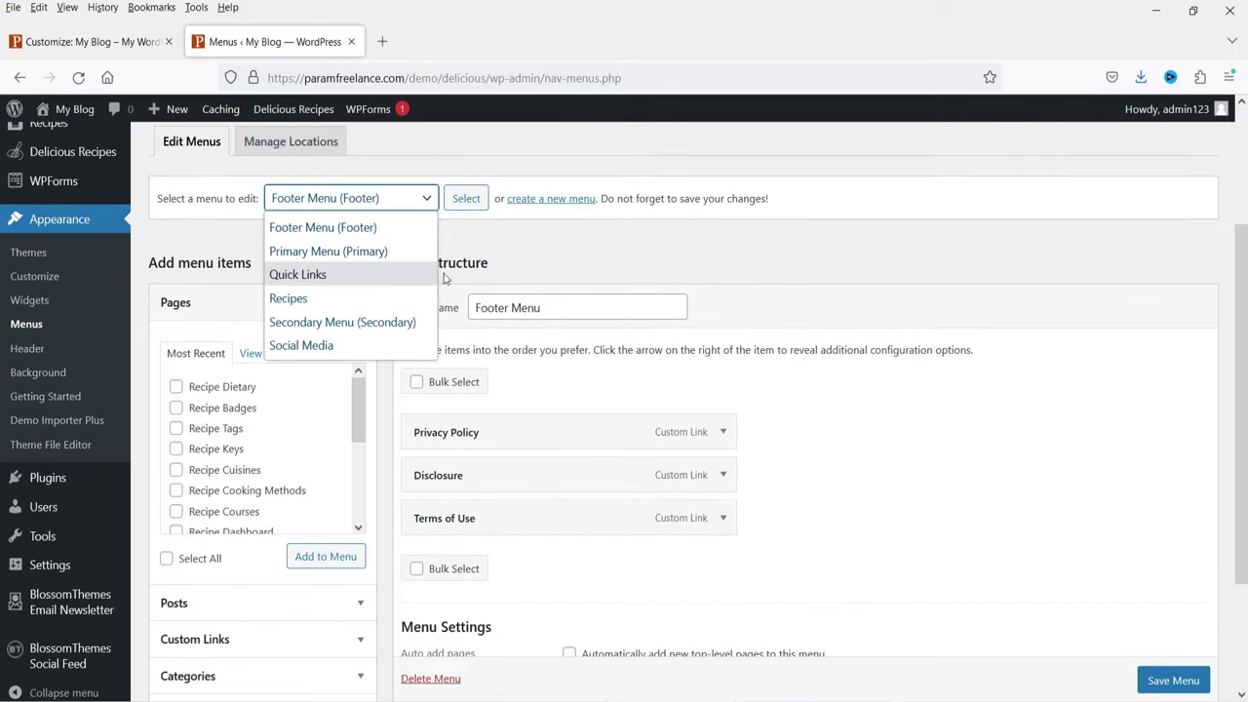
Step: Return to the Customizer and examine the Notification Bar Section's title, button label and link settings
{"action": "left_click", "coordinate": [67, 42]}
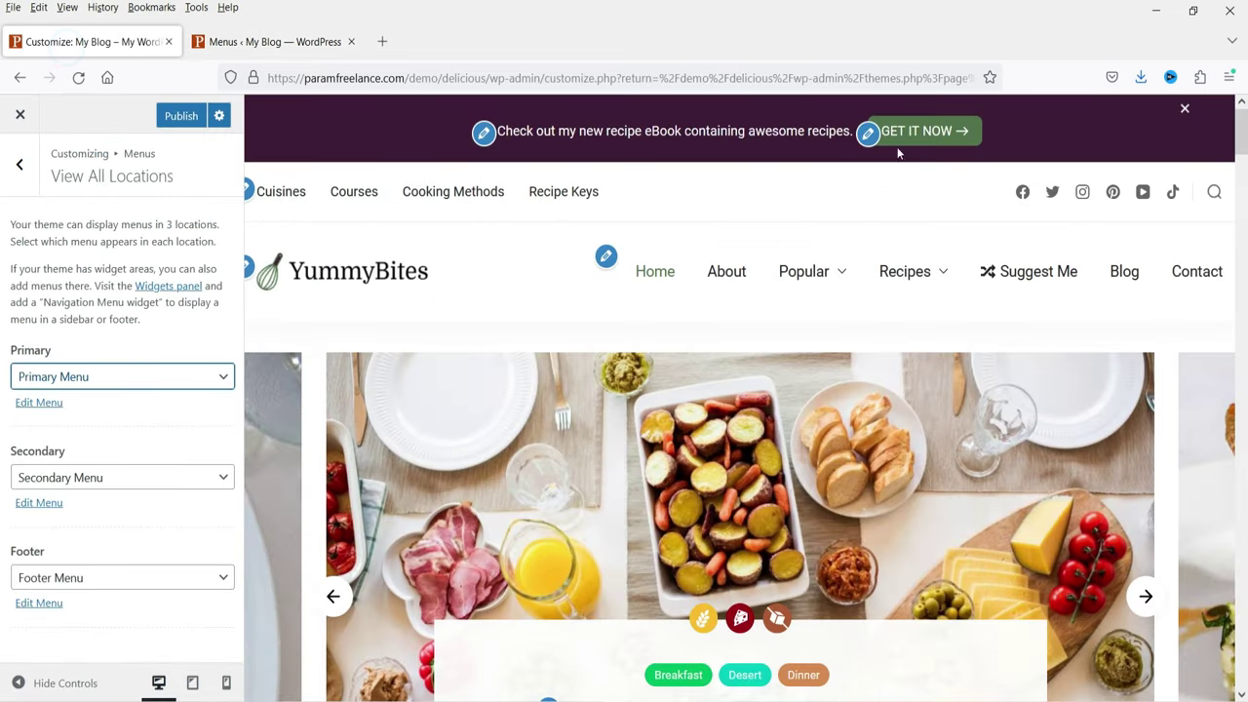
{"action": "left_click", "coordinate": [868, 133]}
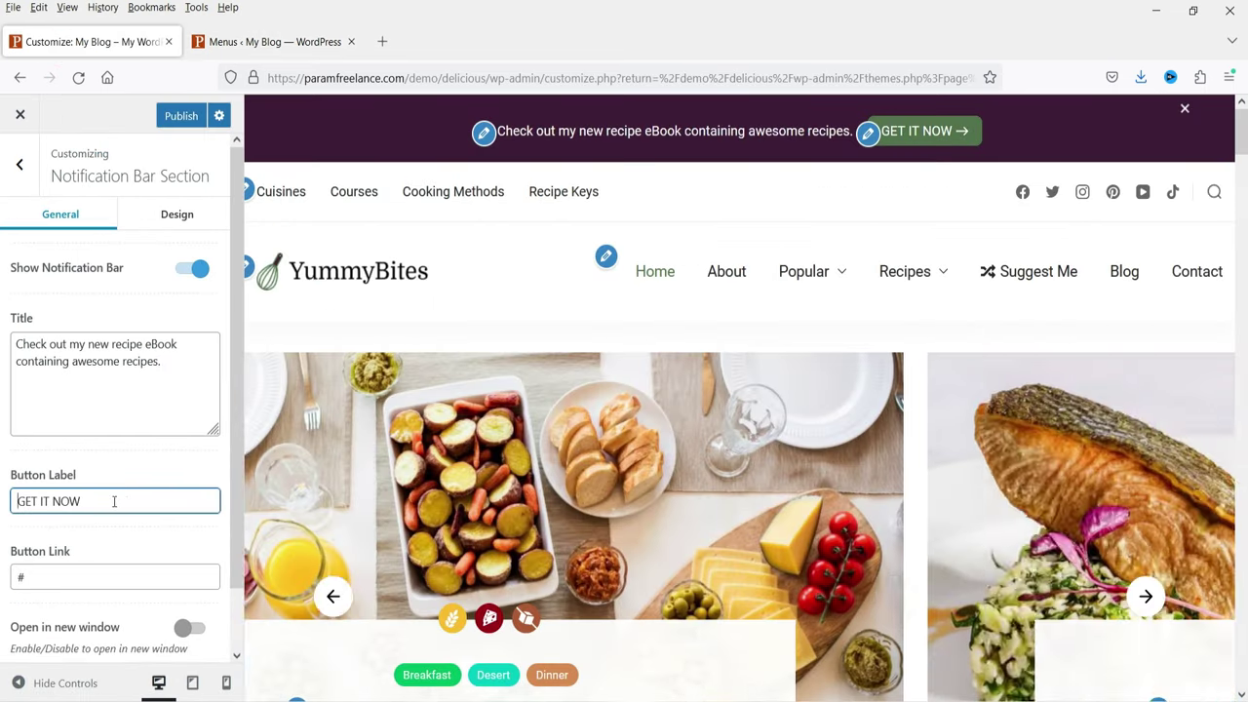
{"action": "triple_click", "coordinate": [126, 501]}
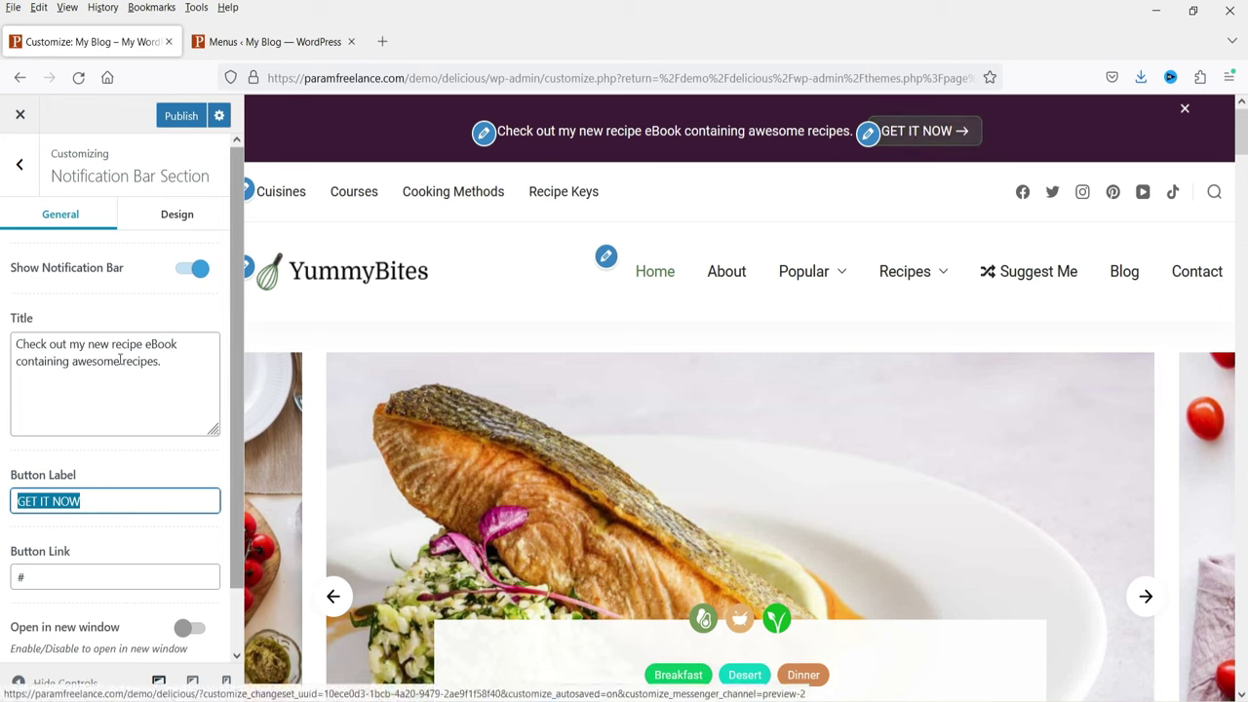
{"action": "scroll", "coordinate": [127, 390], "scroll_direction": "down", "scroll_amount": 1}
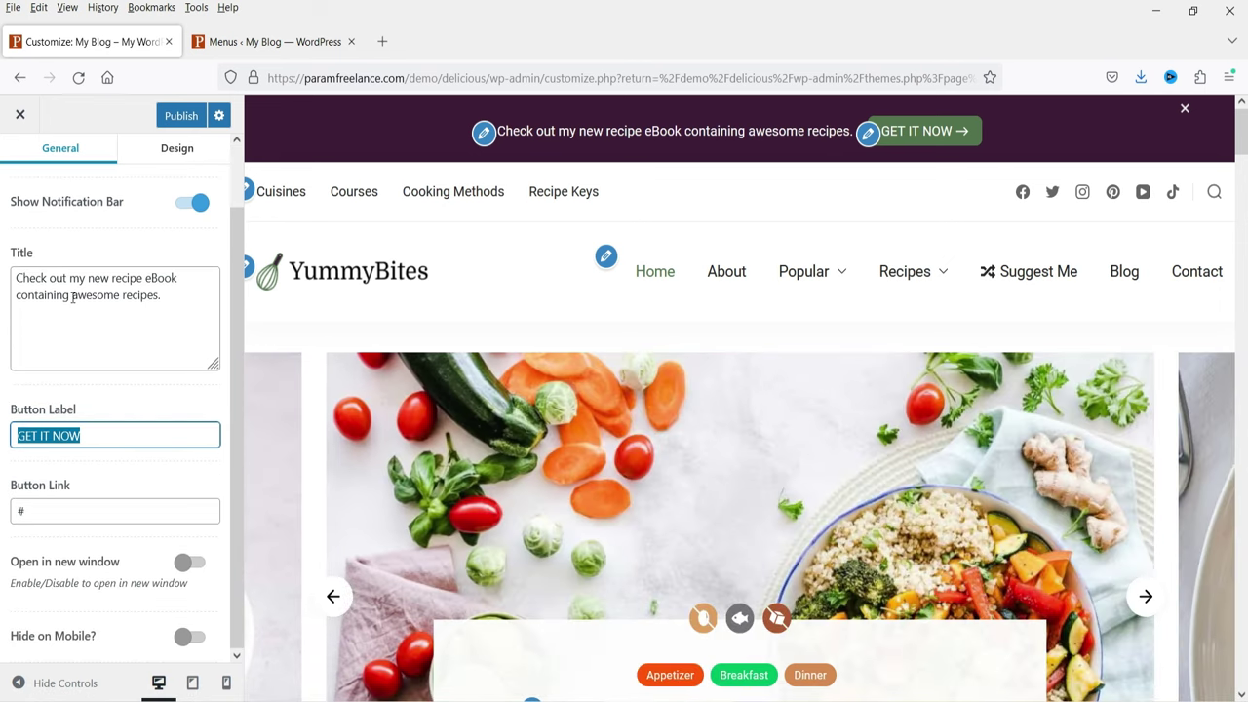
Step: Switch the notification bar off and back on, and toggle its Hide on Mobile option
{"action": "left_click", "coordinate": [193, 206]}
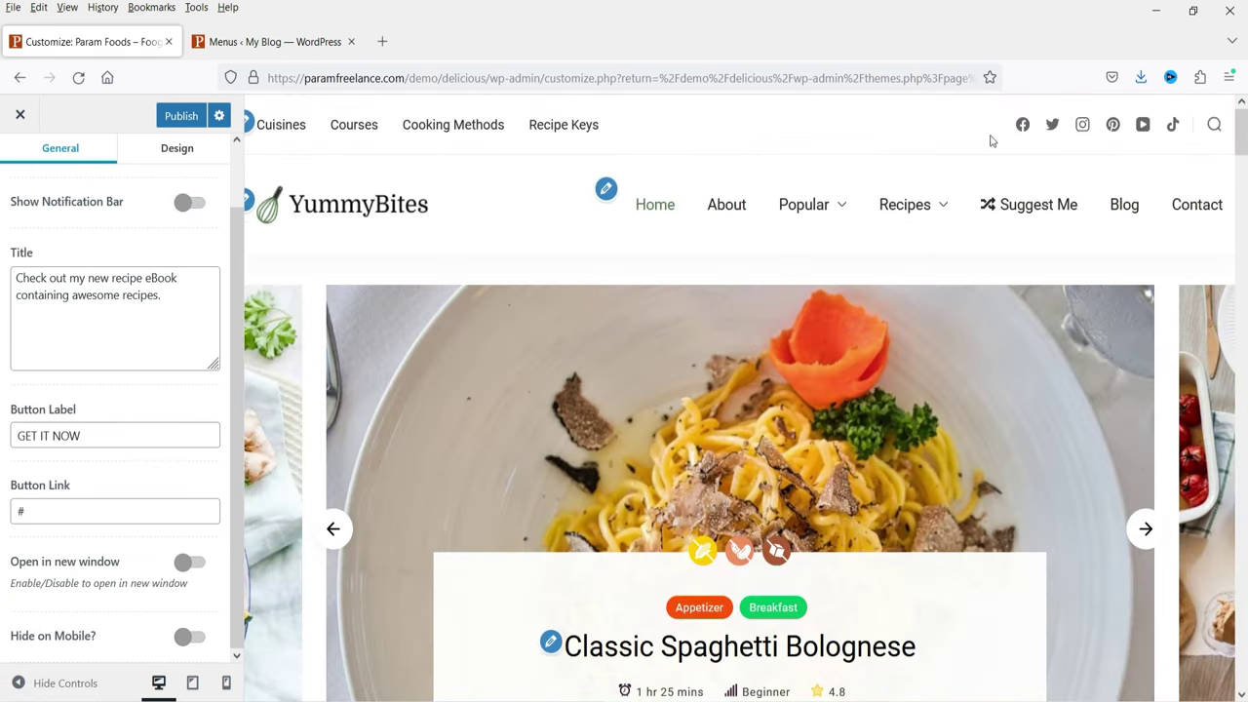
{"action": "left_click", "coordinate": [190, 204]}
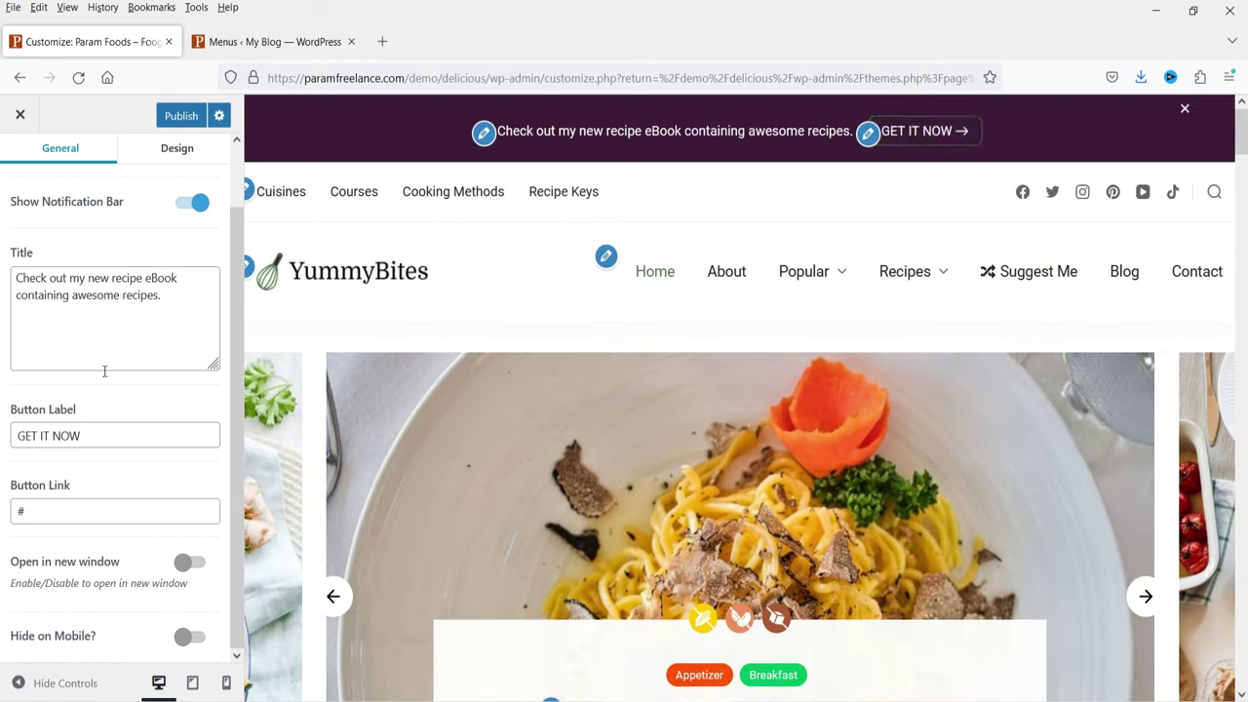
{"action": "left_click", "coordinate": [194, 640]}
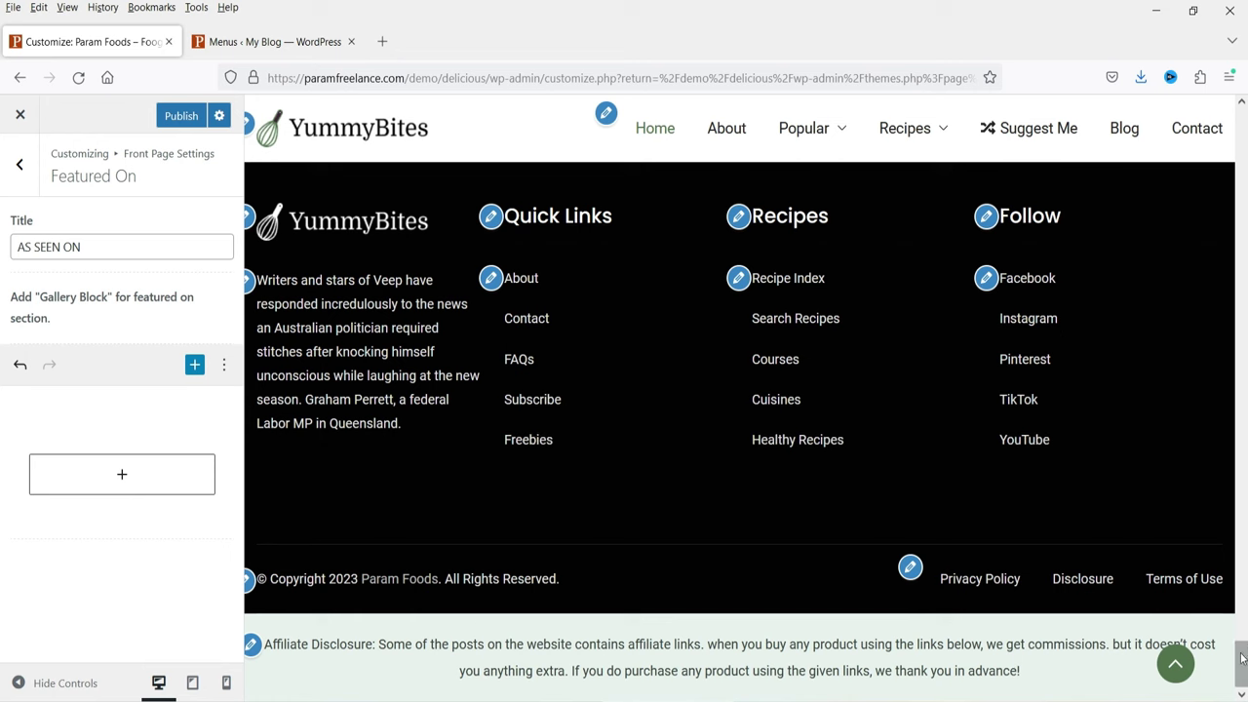
Step: Open the footer's Affiliate Disclosure settings and turn off Show Affiliate Disclosure
{"action": "left_click", "coordinate": [251, 647]}
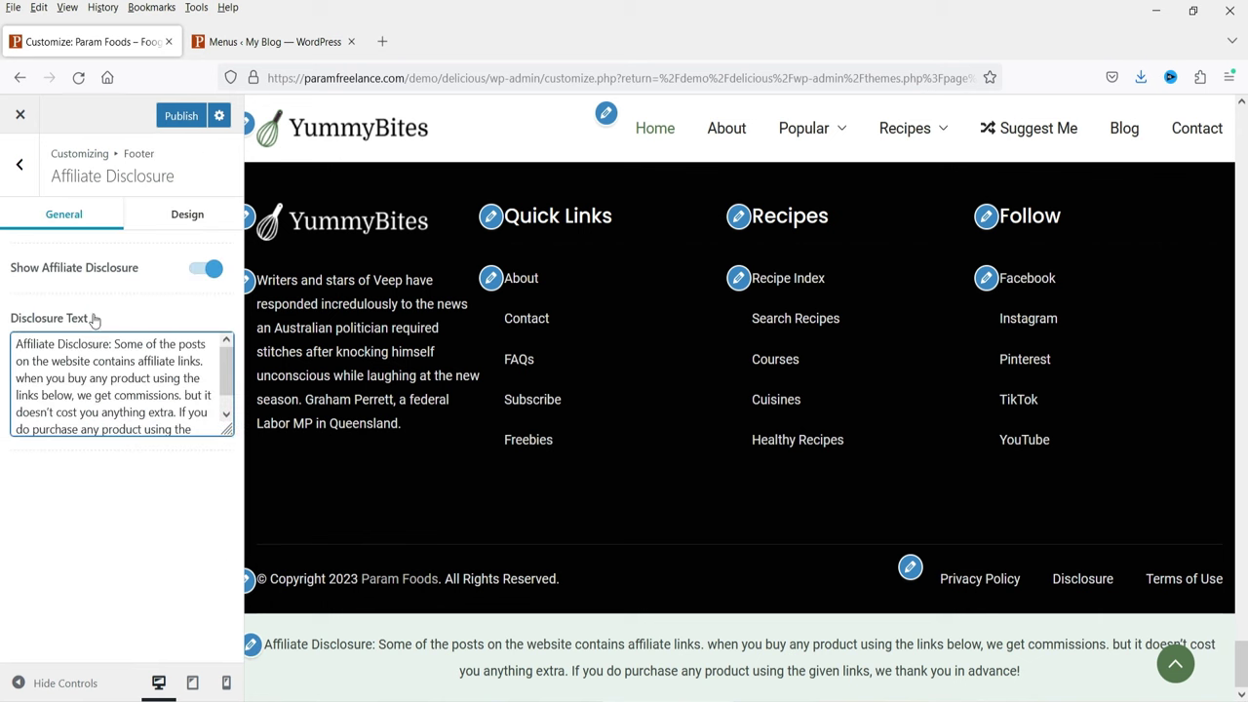
{"action": "left_click", "coordinate": [204, 269]}
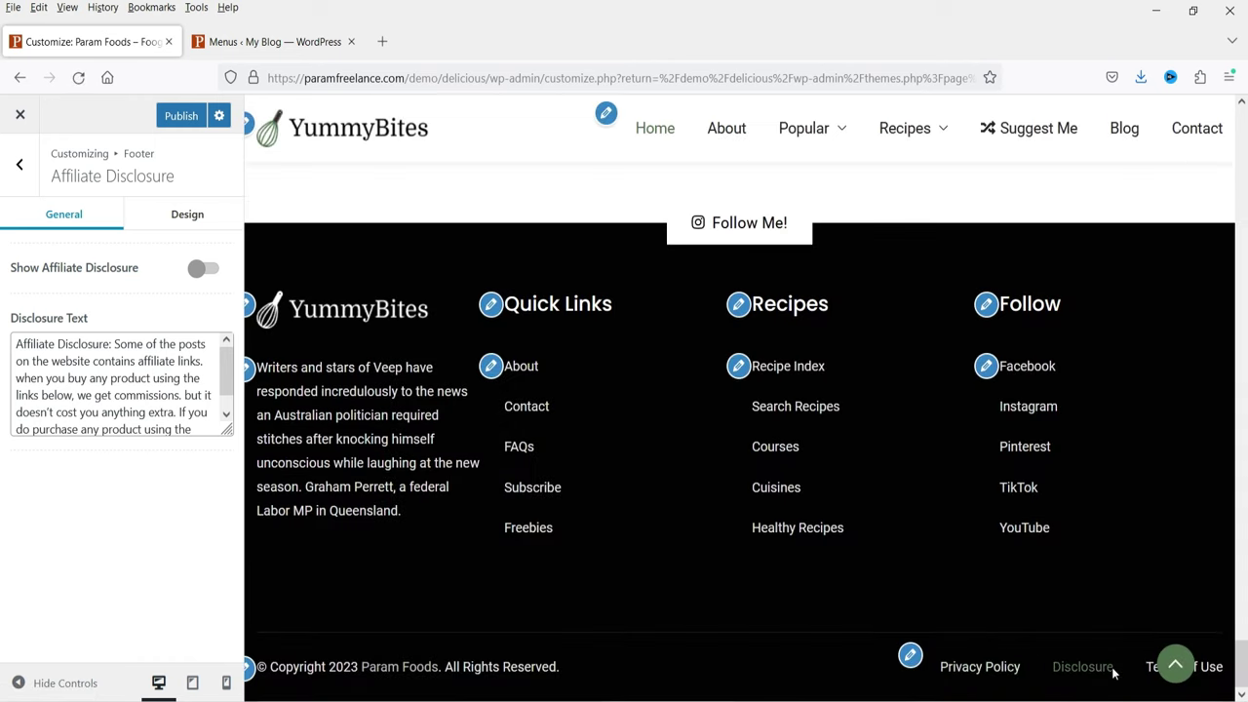
Step: Check the footer menu location and the Recipes navigation widget in Footer Three, and publish the Customizer changes
{"action": "left_click", "coordinate": [909, 656]}
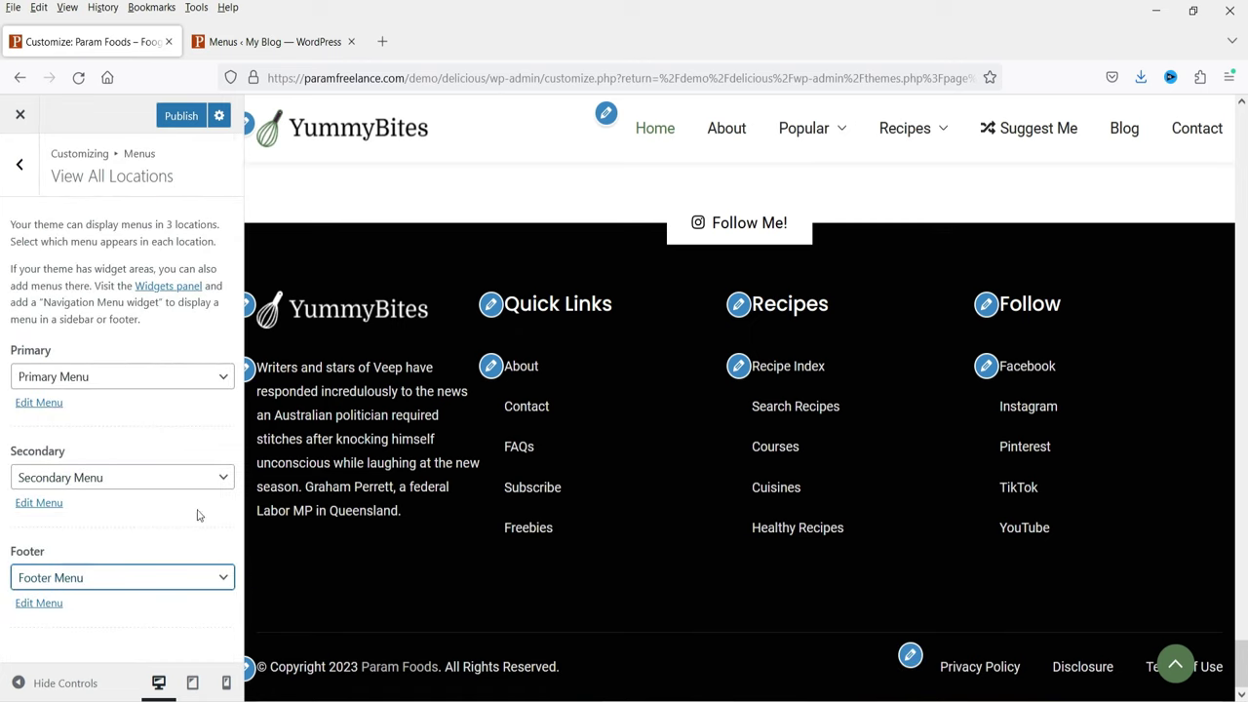
{"action": "left_click", "coordinate": [738, 304]}
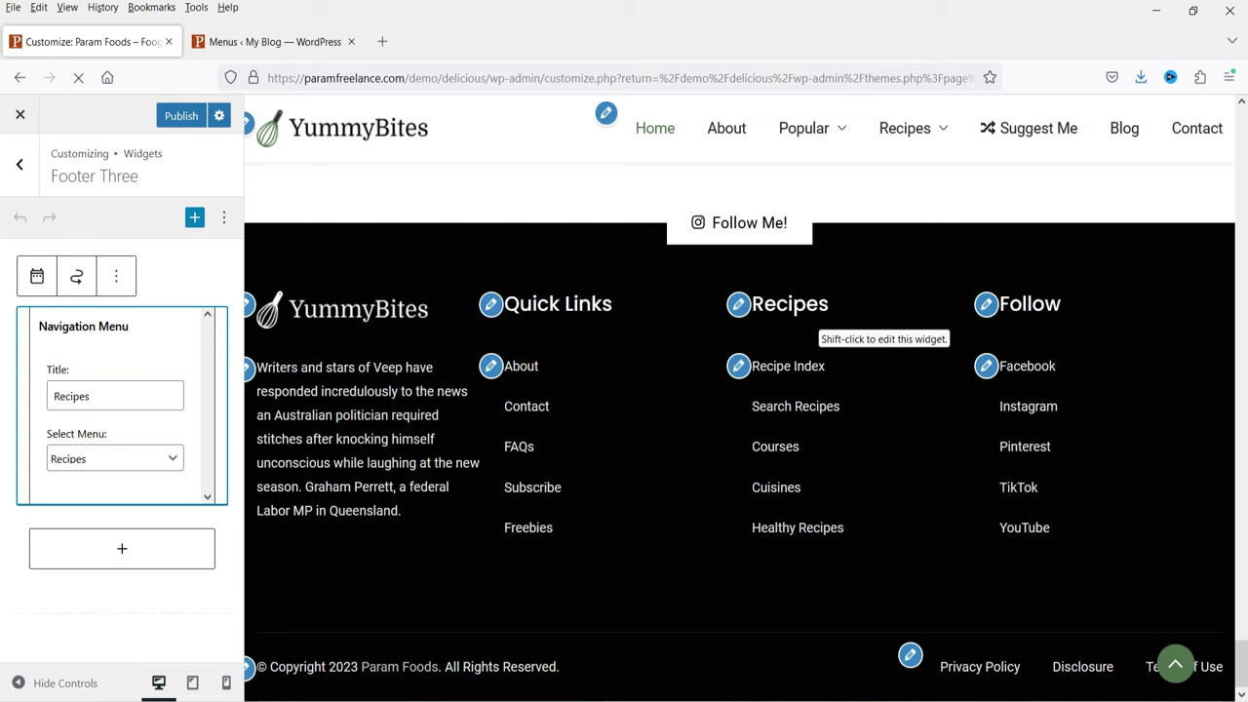
{"action": "left_click", "coordinate": [114, 398]}
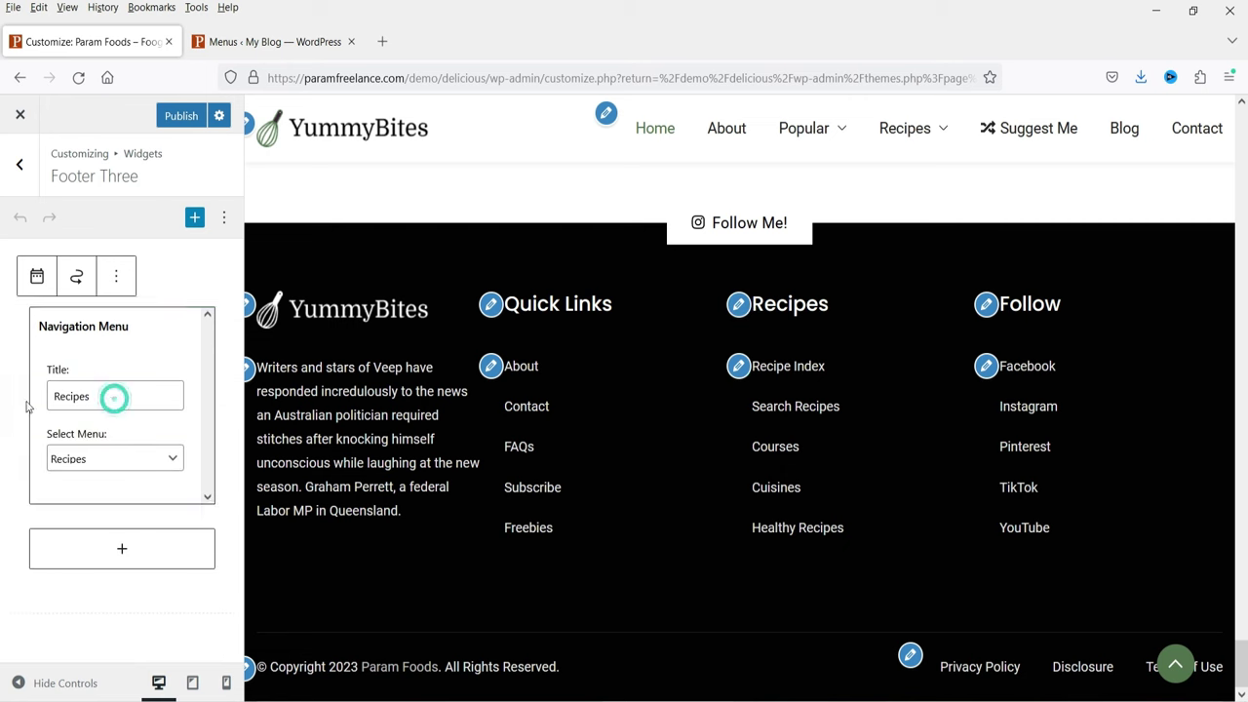
{"action": "double_click", "coordinate": [81, 396]}
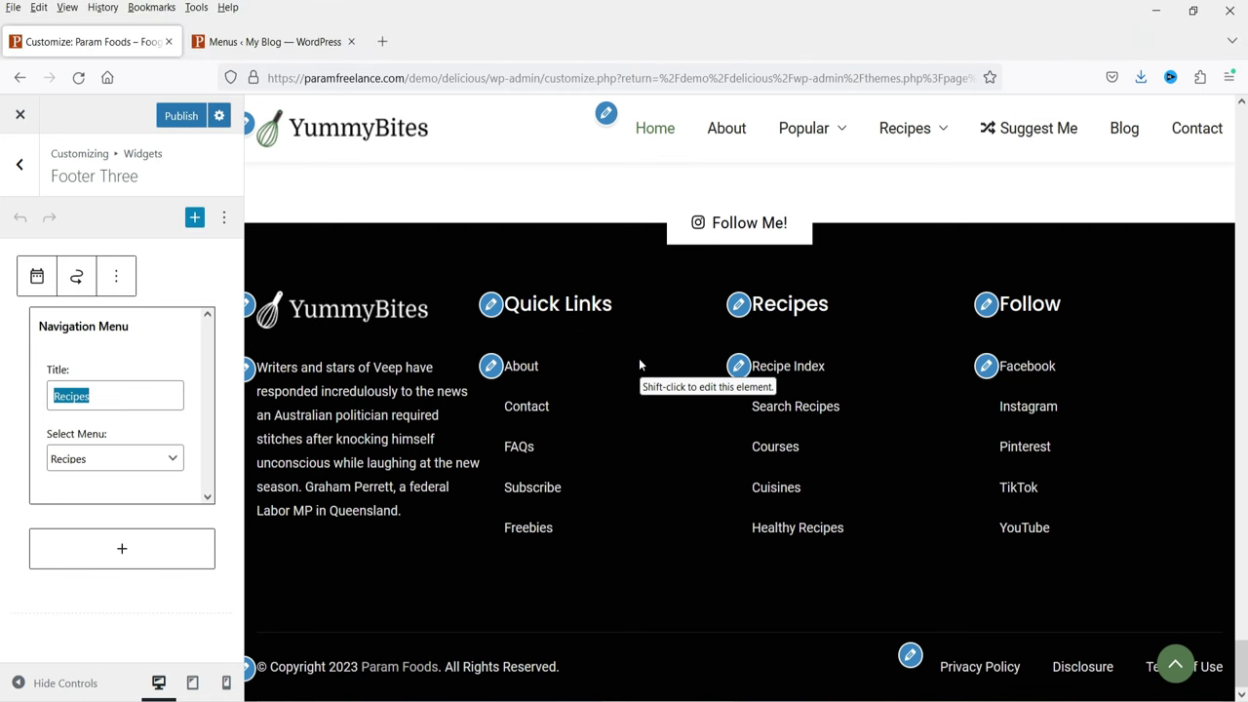
{"action": "left_click", "coordinate": [180, 116]}
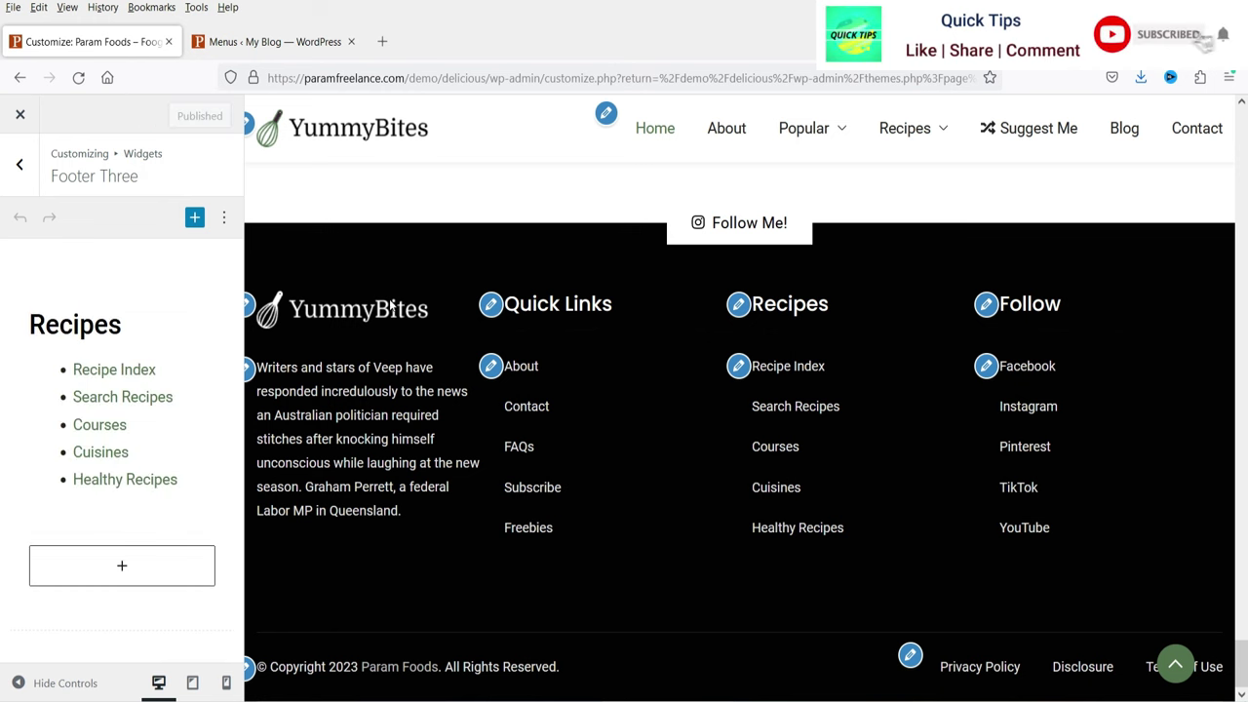
Step: Visit the live site, look over its home page down to the footer, and examine the Contact page
{"action": "left_click", "coordinate": [265, 41]}
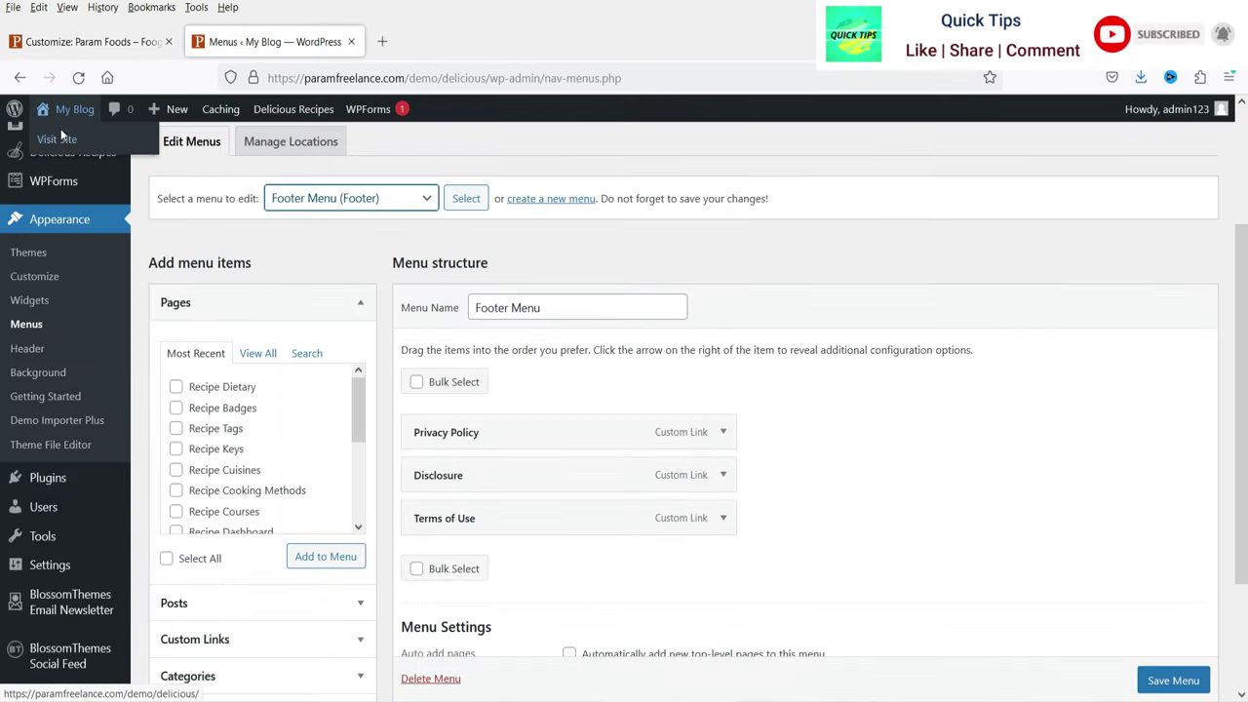
{"action": "left_click", "coordinate": [60, 131]}
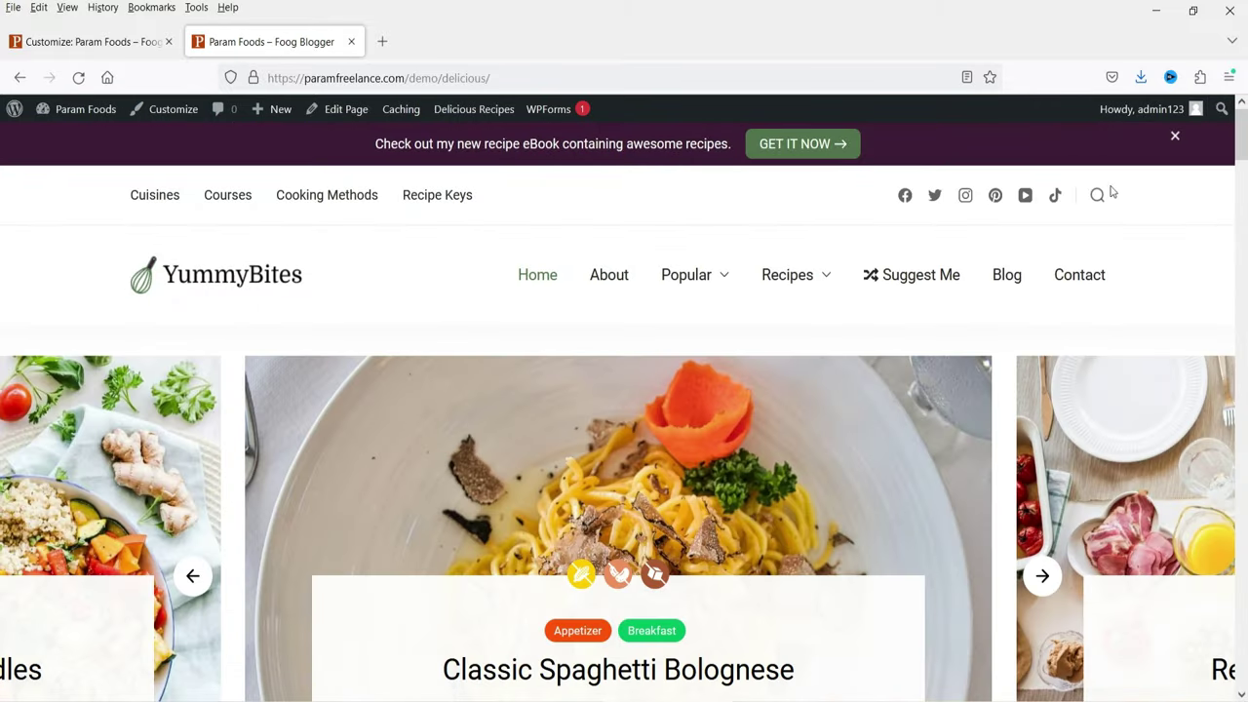
{"action": "scroll", "coordinate": [3, 399], "scroll_direction": "down", "scroll_amount": 15}
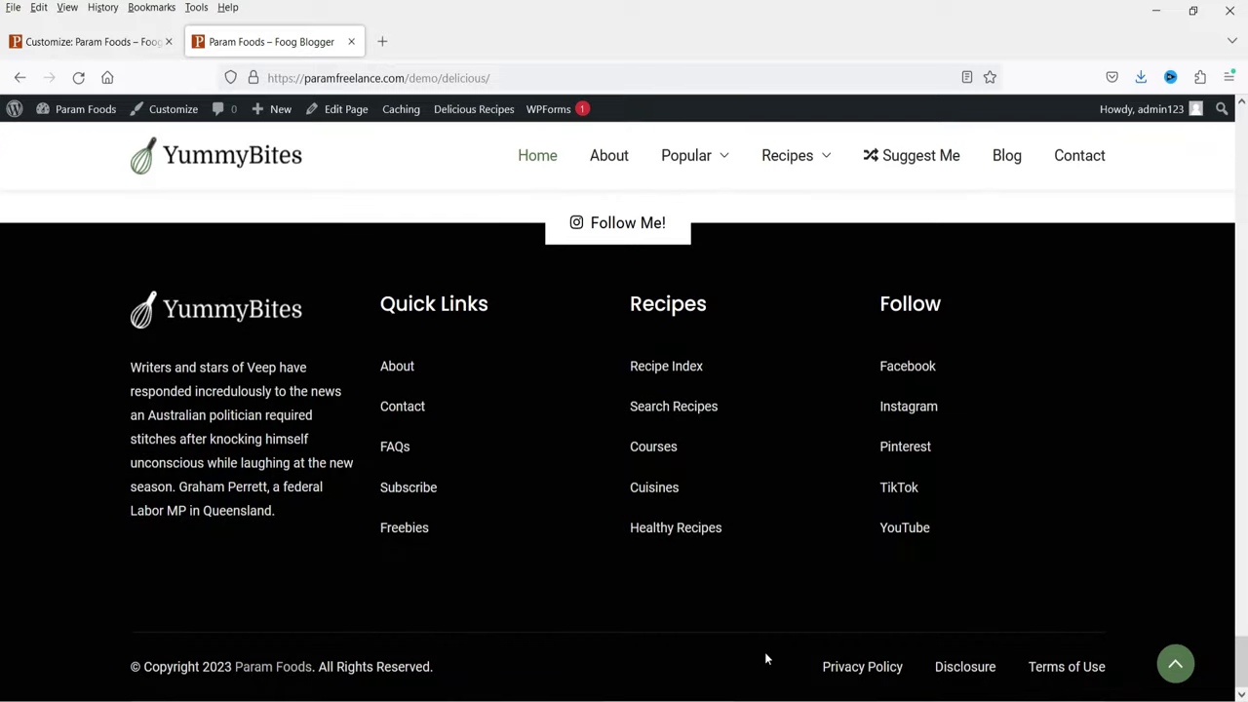
{"action": "left_click", "coordinate": [1177, 663]}
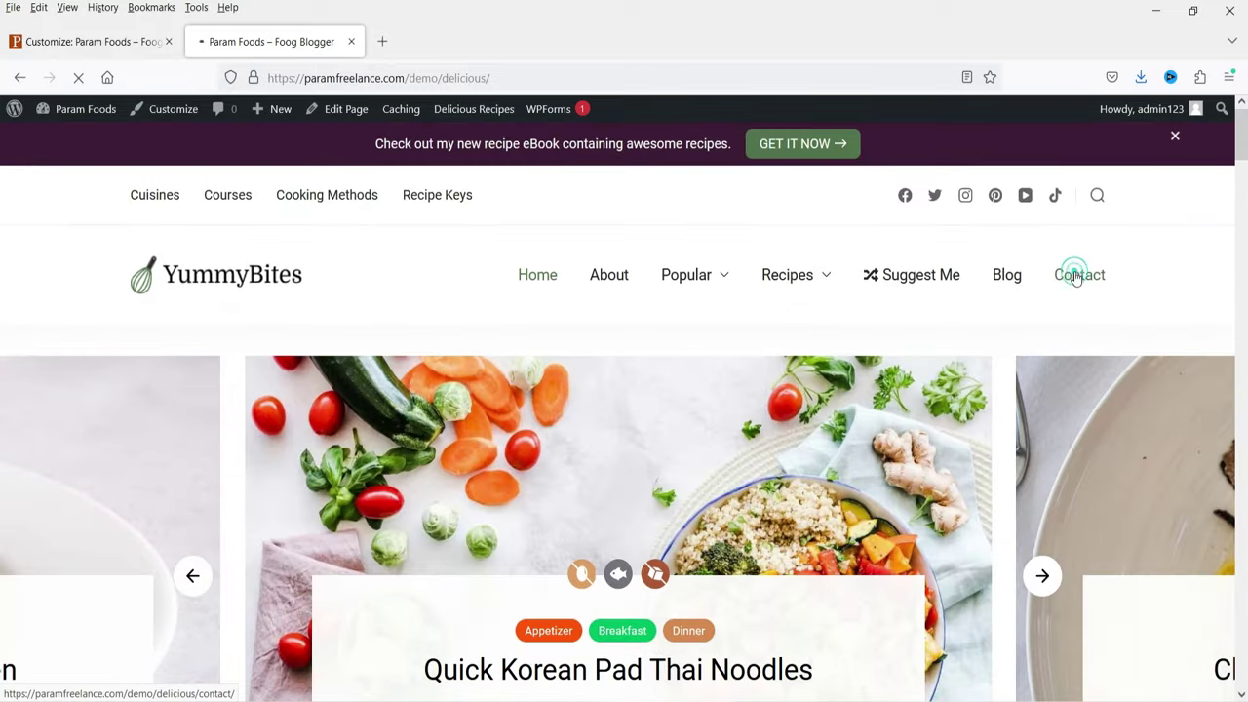
{"action": "left_click", "coordinate": [1080, 276]}
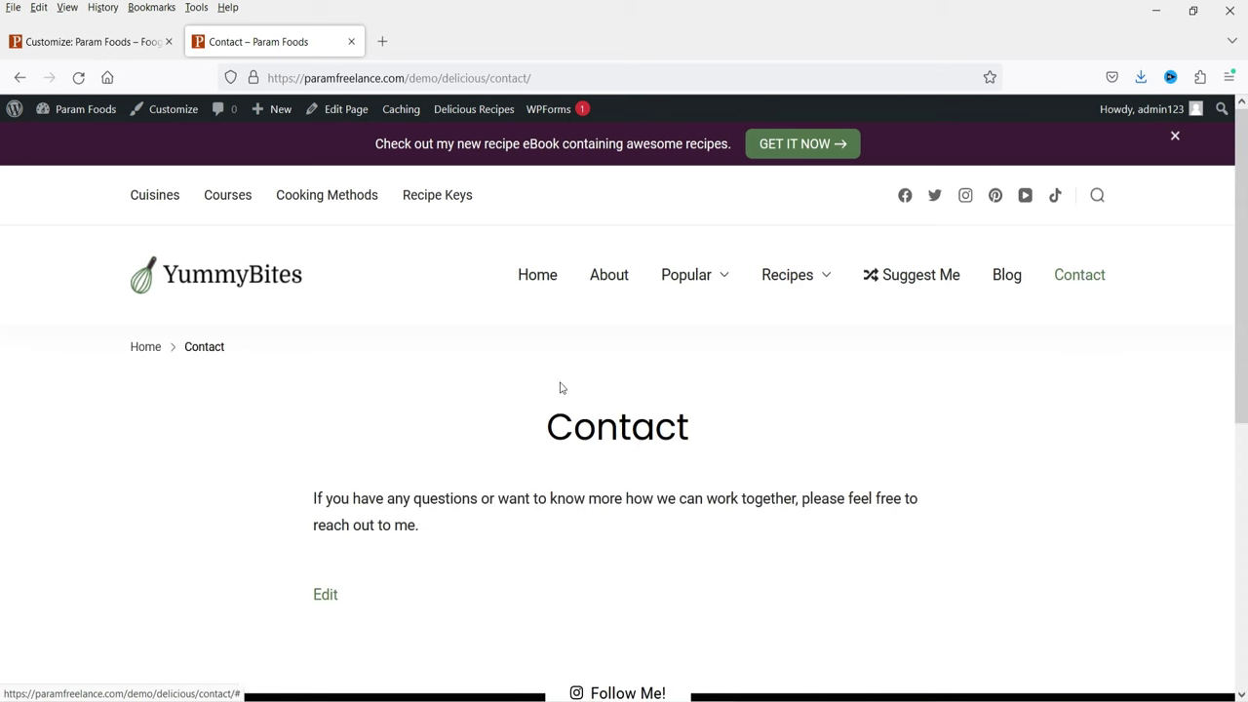
{"action": "scroll", "coordinate": [585, 380], "scroll_direction": "down", "scroll_amount": 5}
{"action": "scroll", "coordinate": [601, 373], "scroll_direction": "up", "scroll_amount": 5}
Step: Open the Contact page for editing and inspect the WPForms shortcode in its Shortcode block
{"action": "left_click", "coordinate": [367, 113]}
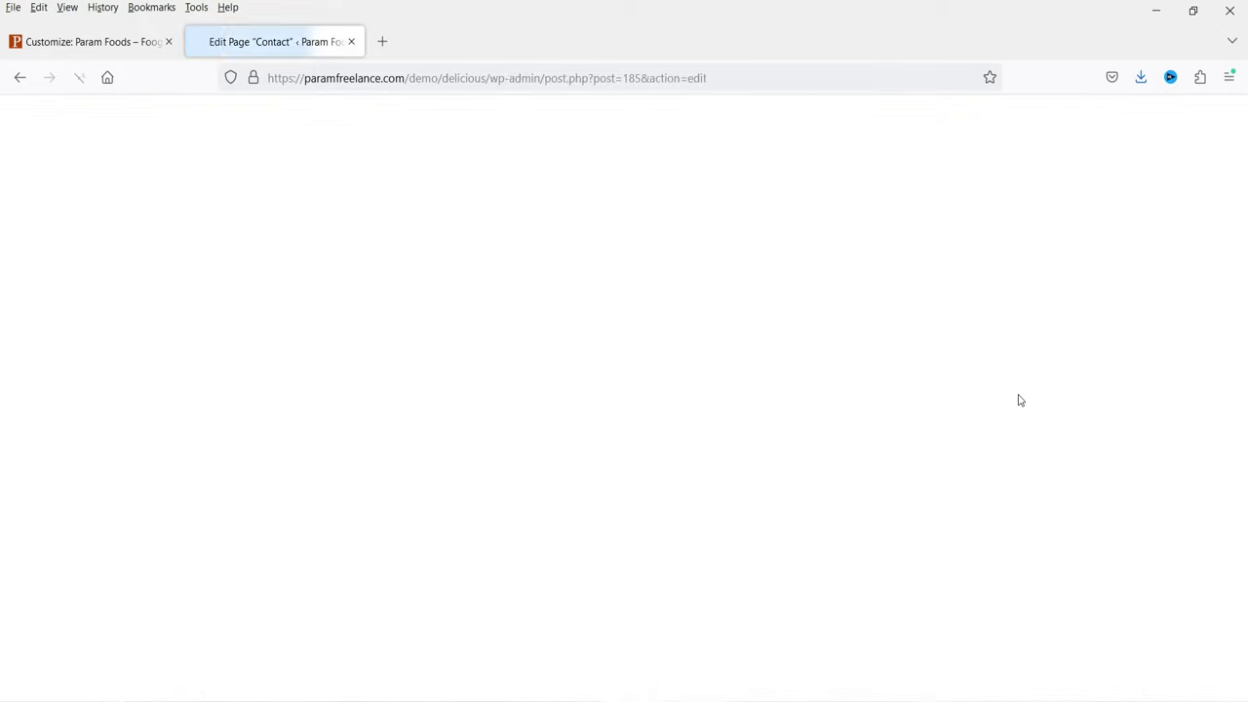
{"action": "left_click", "coordinate": [139, 451]}
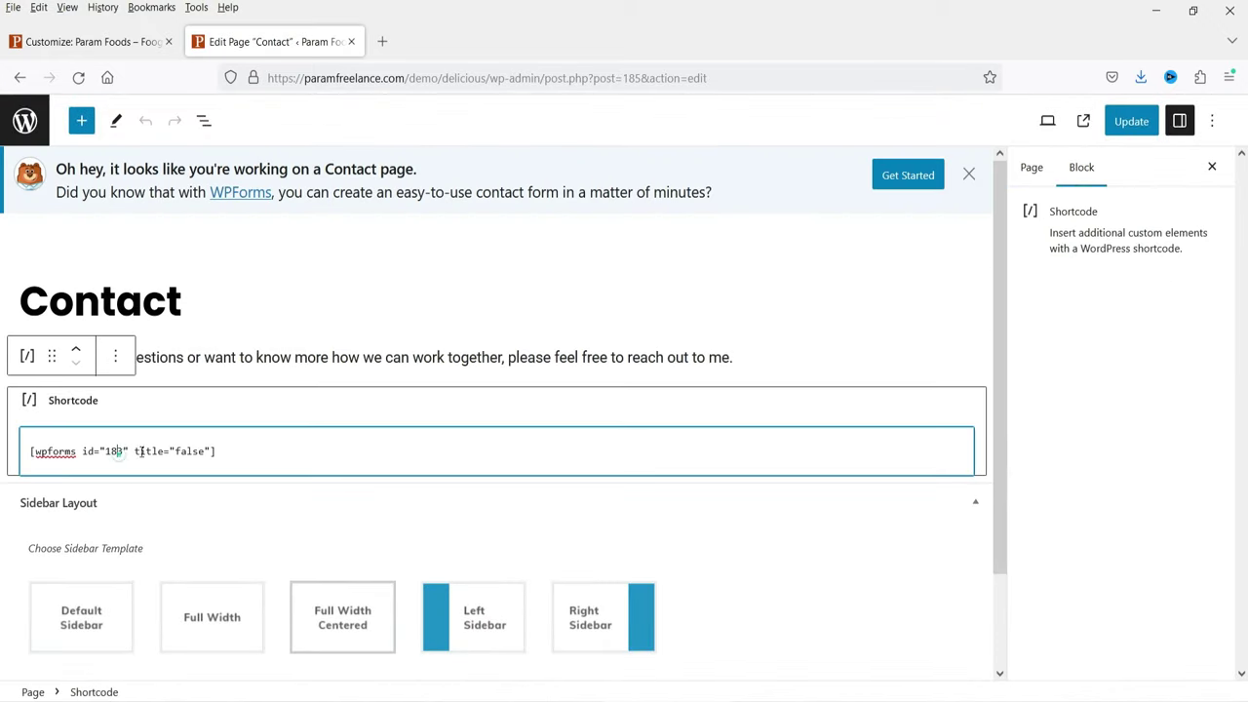
{"action": "left_click_drag", "start_coordinate": [221, 451], "coordinate": [27, 451]}
{"action": "left_click", "coordinate": [230, 456]}
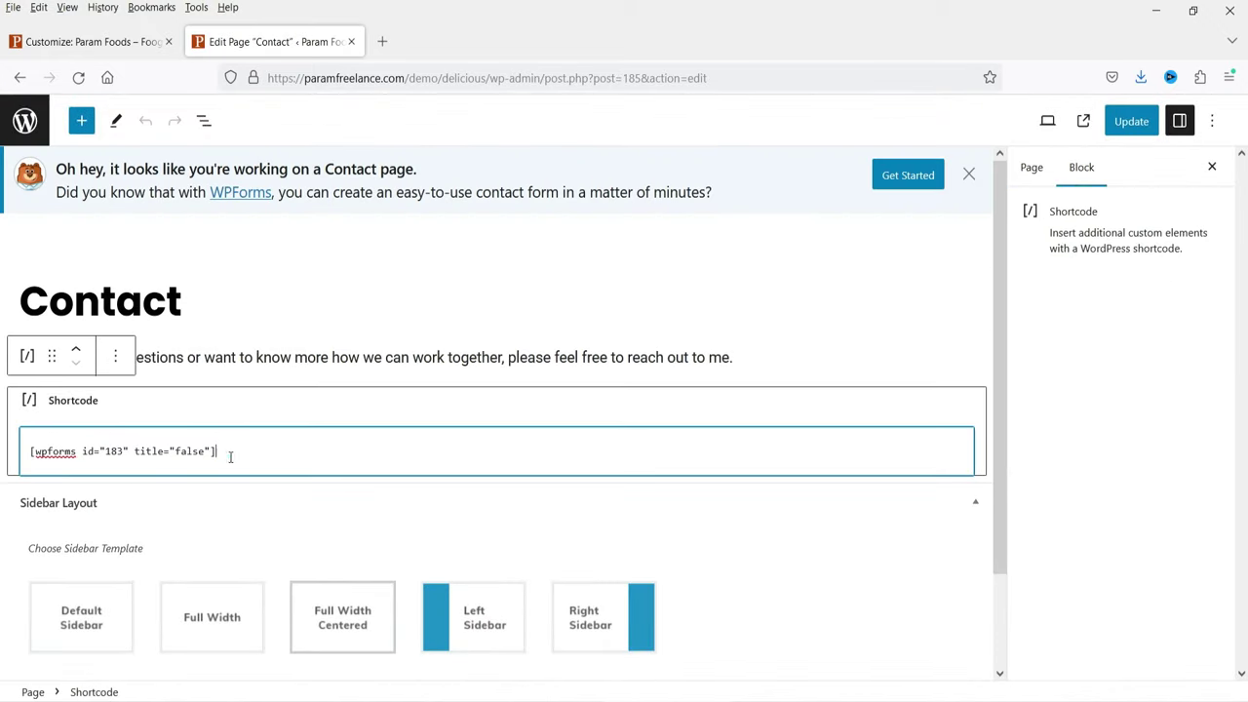
{"action": "triple_click", "coordinate": [279, 450]}
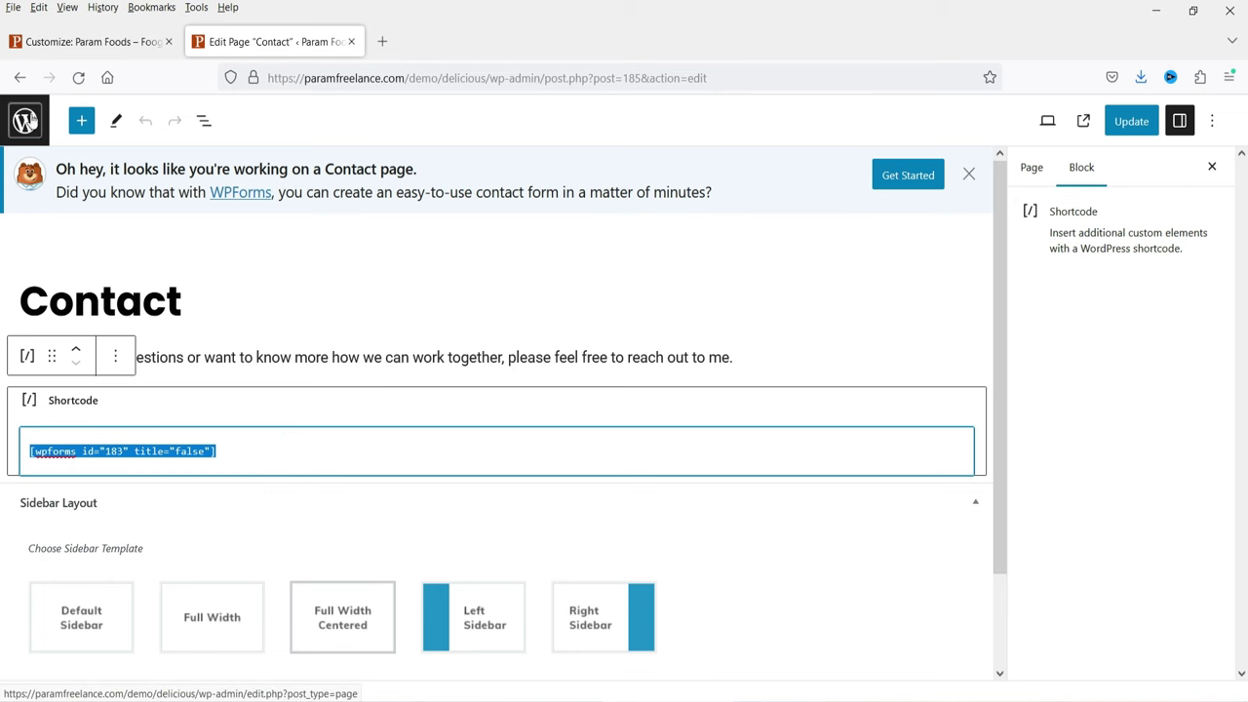
Step: Open the WordPress admin Pages list in a new tab and locate WPForms Lite among the installed plugins
{"action": "right_click", "coordinate": [31, 120]}
{"action": "left_click", "coordinate": [66, 131]}
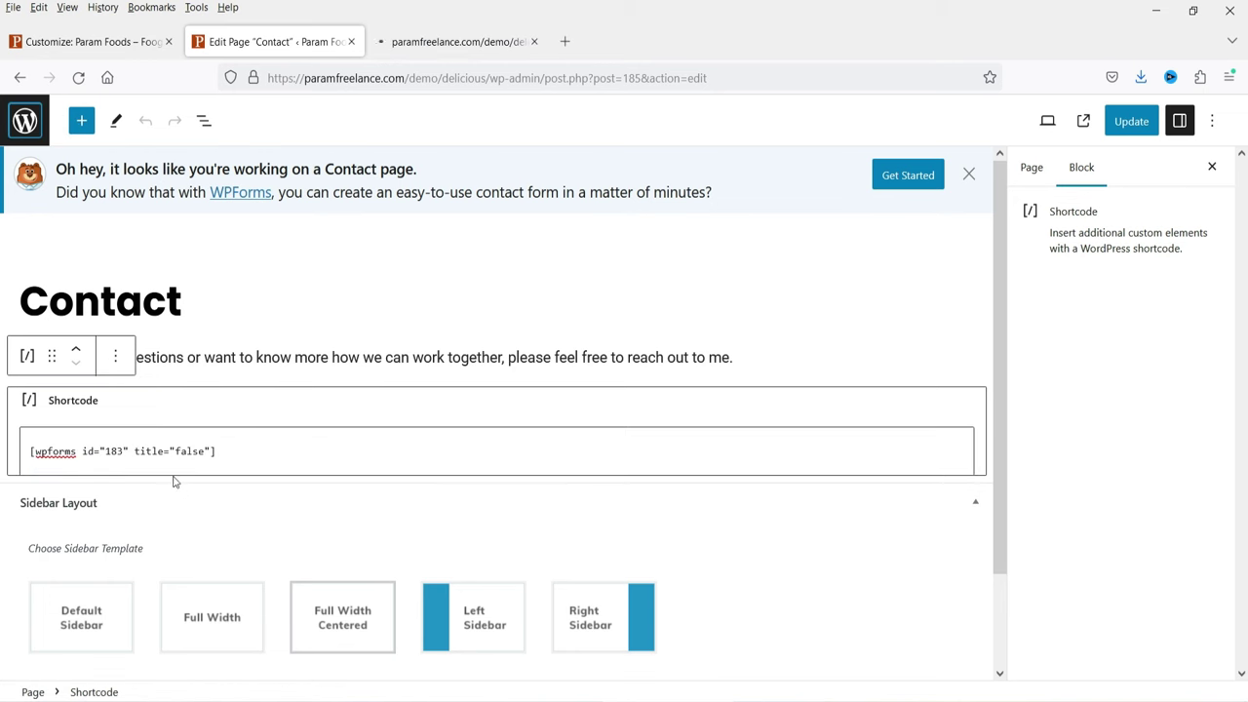
{"action": "left_click", "coordinate": [462, 41]}
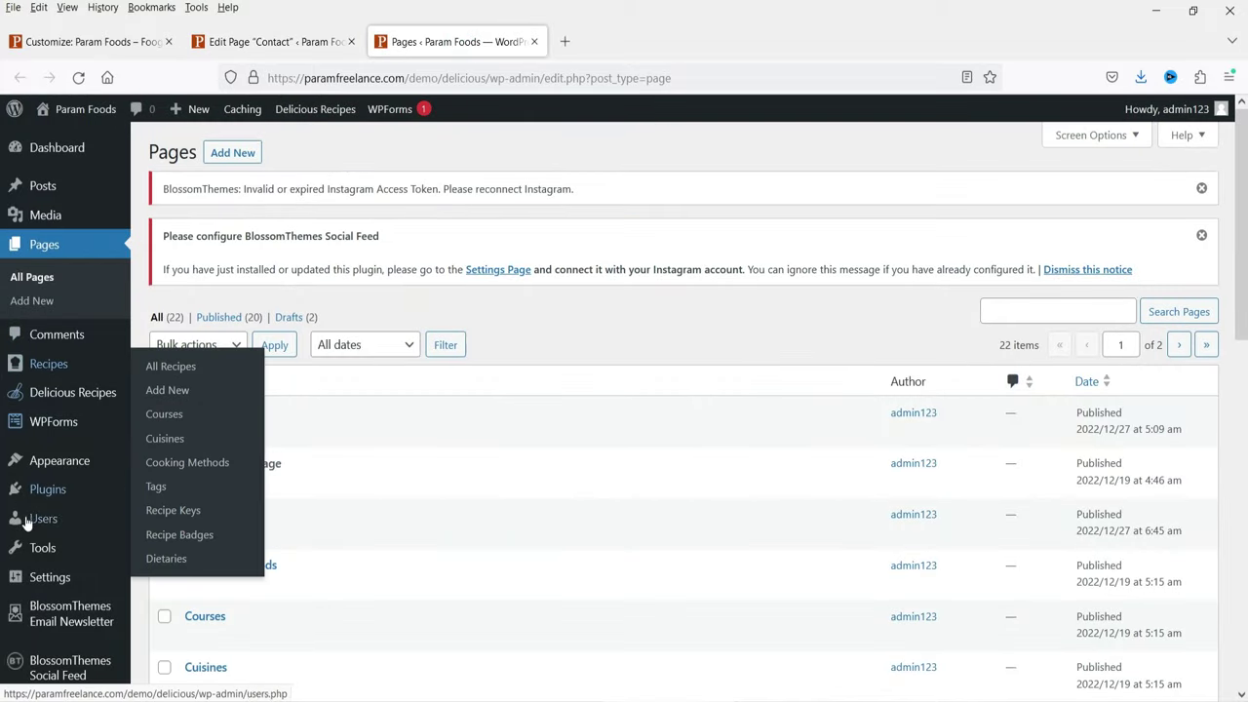
{"action": "left_click", "coordinate": [41, 489]}
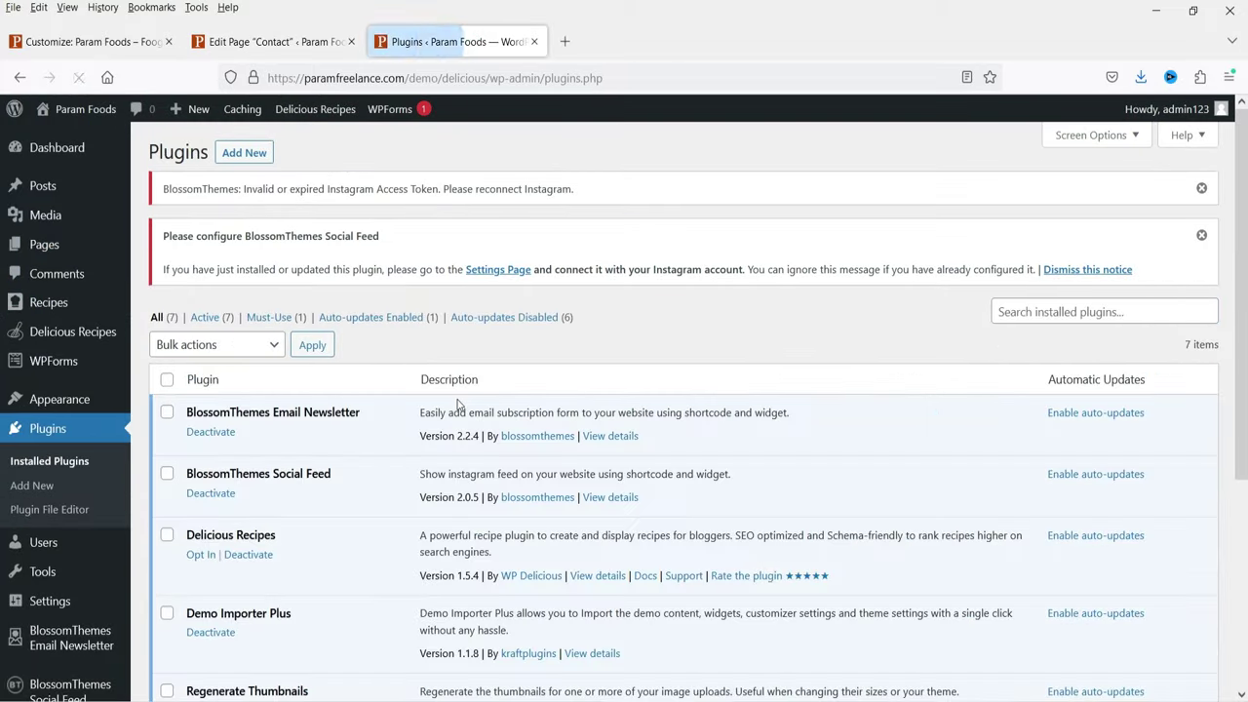
{"action": "scroll", "coordinate": [446, 404], "scroll_direction": "down", "scroll_amount": 2}
{"action": "scroll", "coordinate": [432, 390], "scroll_direction": "down", "scroll_amount": 2}
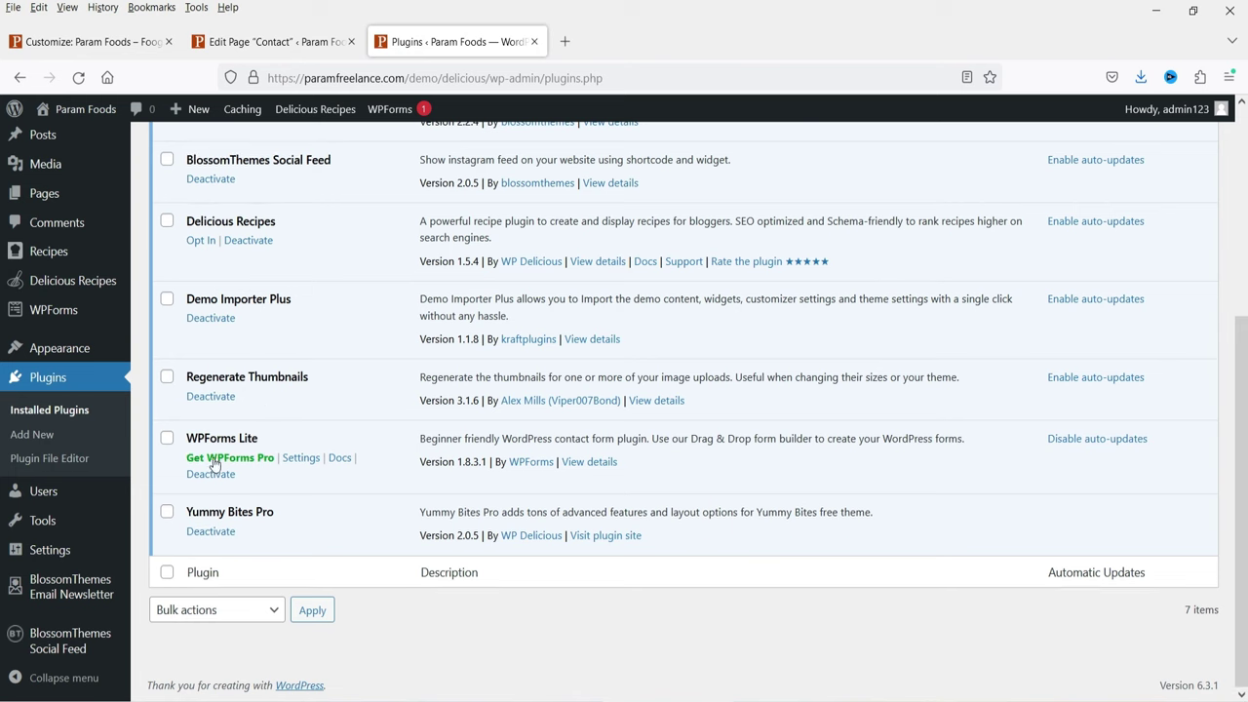
{"action": "left_click_drag", "start_coordinate": [273, 441], "coordinate": [191, 442]}
{"action": "left_click", "coordinate": [286, 444]}
Step: Create a new WPForms form from the Simple Contact Form template
{"action": "left_click", "coordinate": [56, 319]}
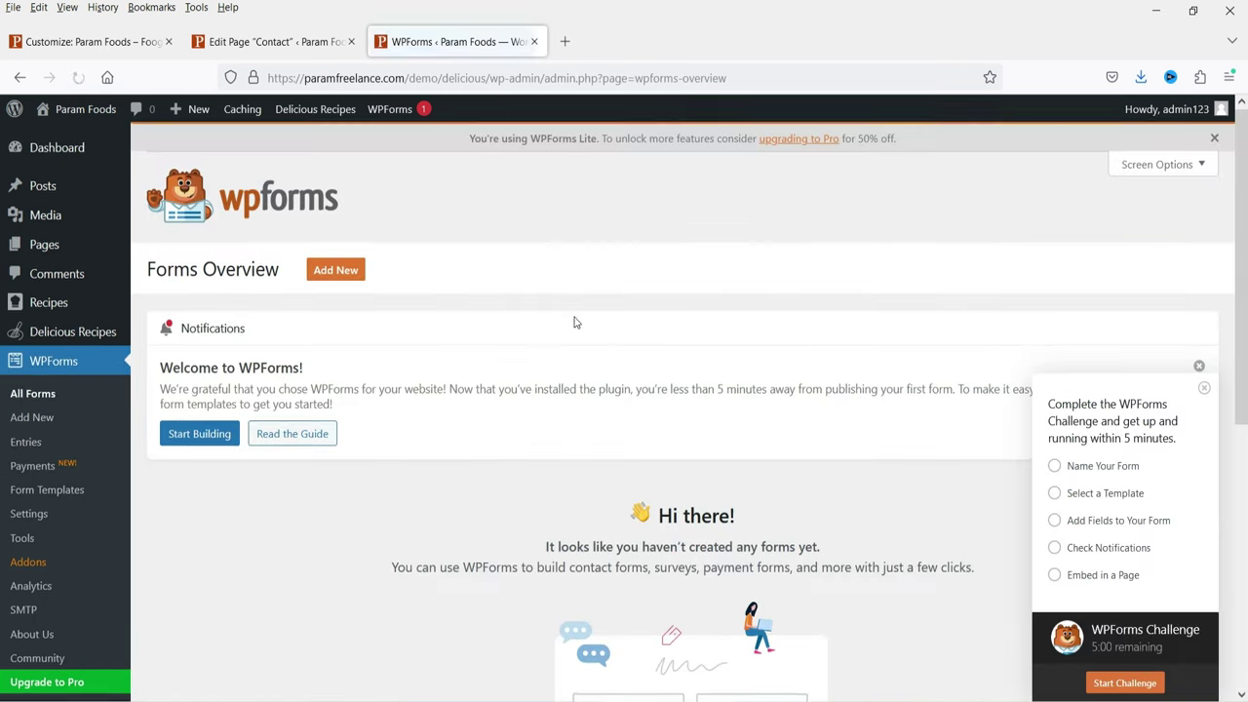
{"action": "left_click", "coordinate": [353, 276]}
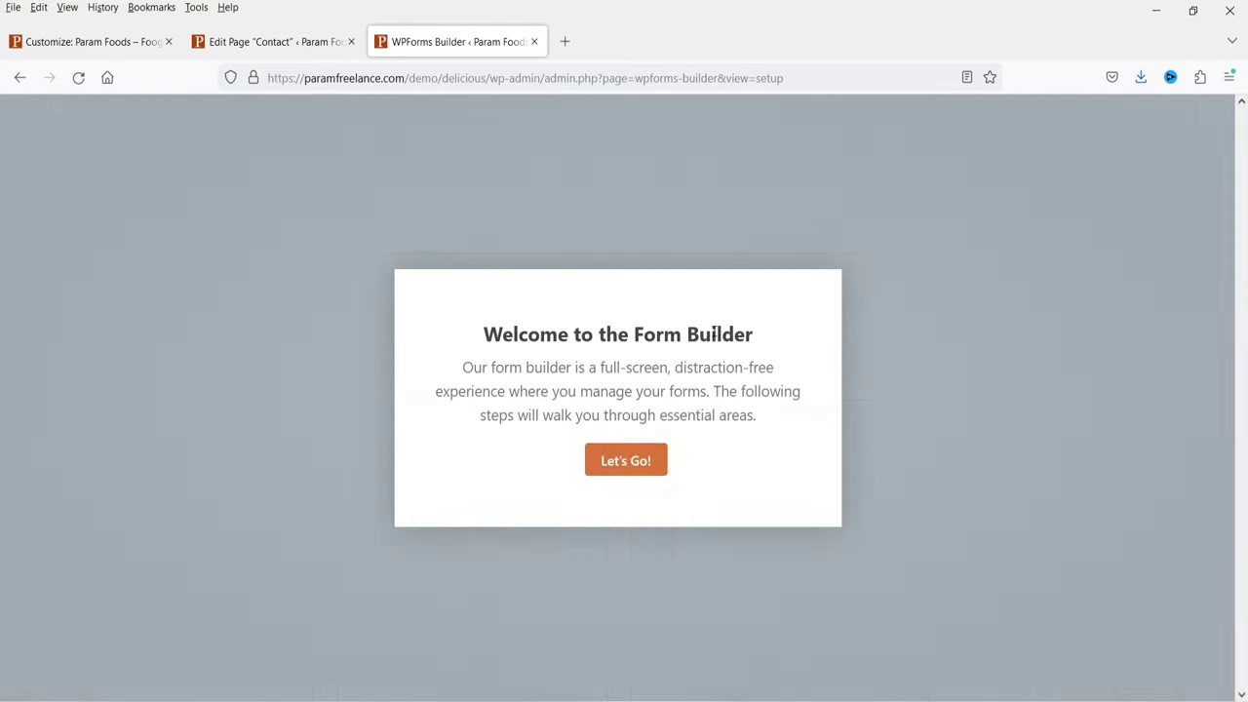
{"action": "left_click", "coordinate": [627, 455]}
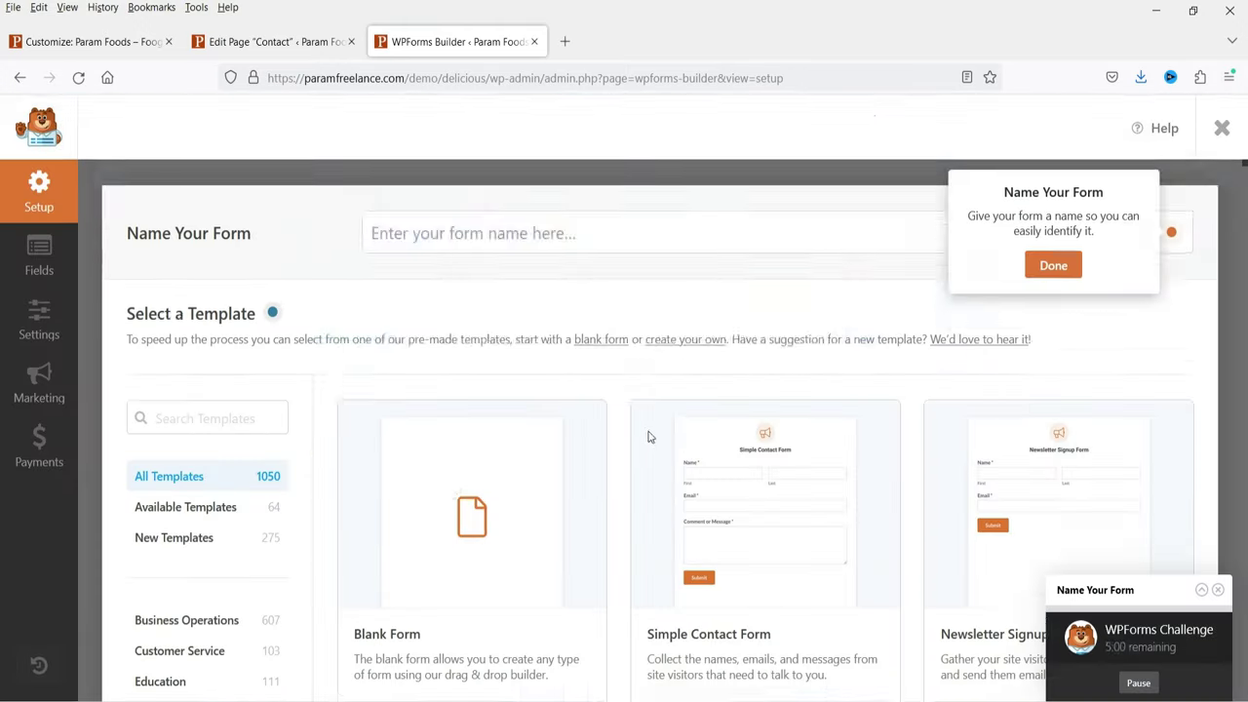
{"action": "scroll", "coordinate": [753, 338], "scroll_direction": "down", "scroll_amount": 3}
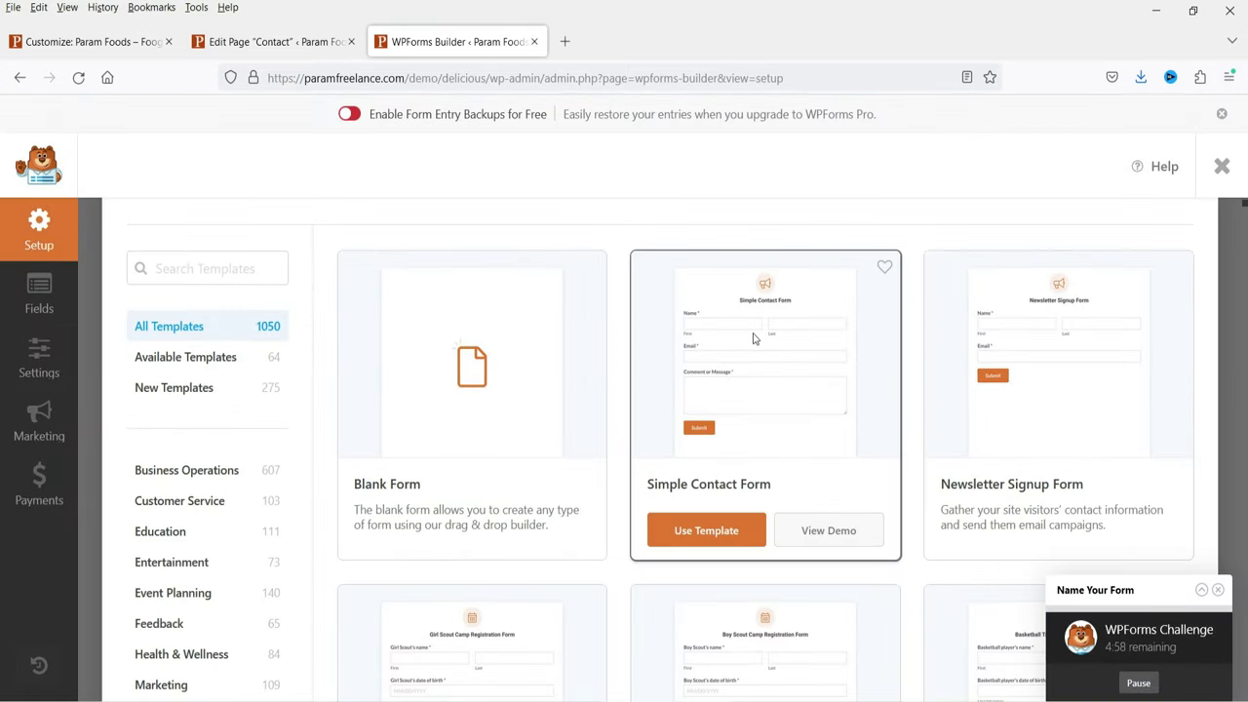
{"action": "left_click", "coordinate": [705, 531]}
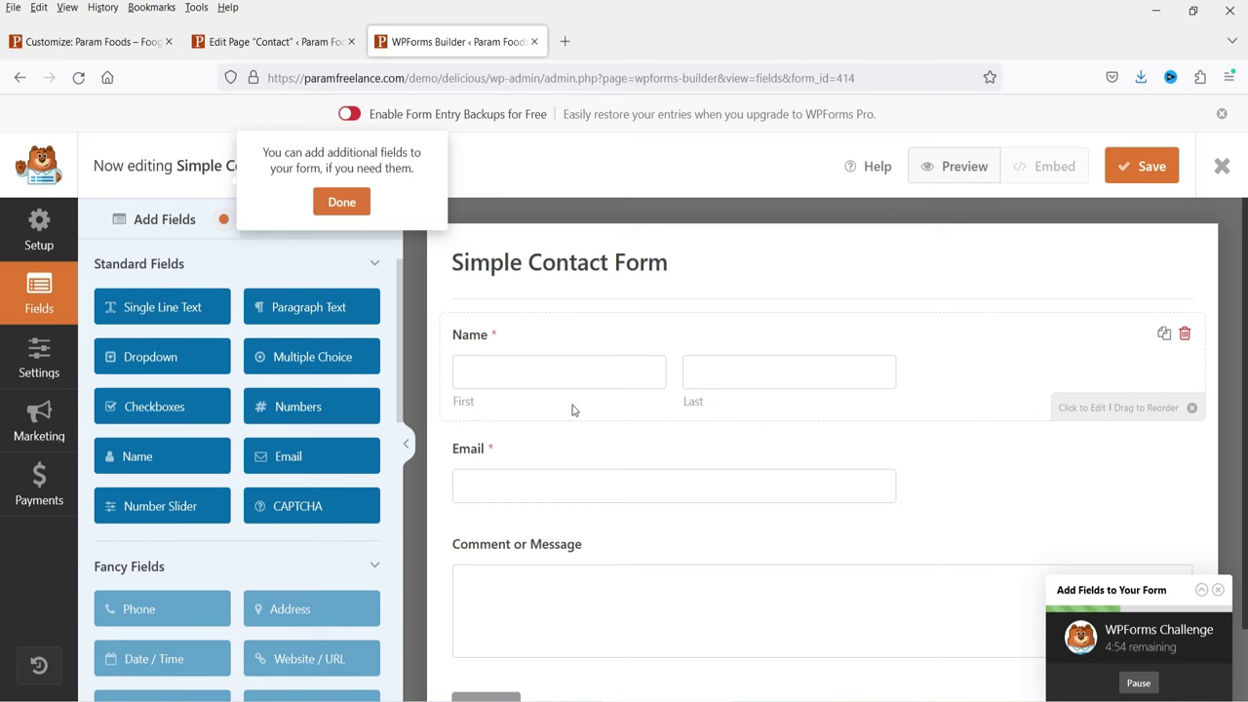
Step: Check the new form's setup page, save the form and exit the form builder
{"action": "left_click", "coordinate": [39, 237]}
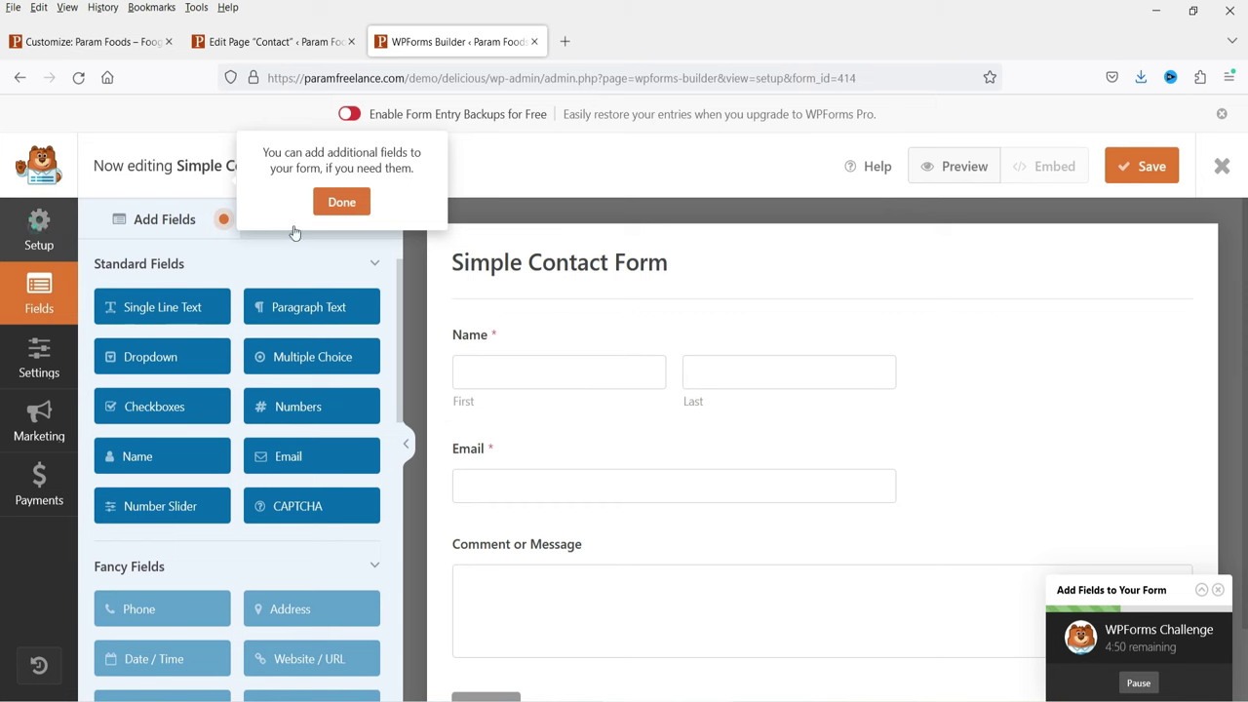
{"action": "left_click", "coordinate": [1146, 167]}
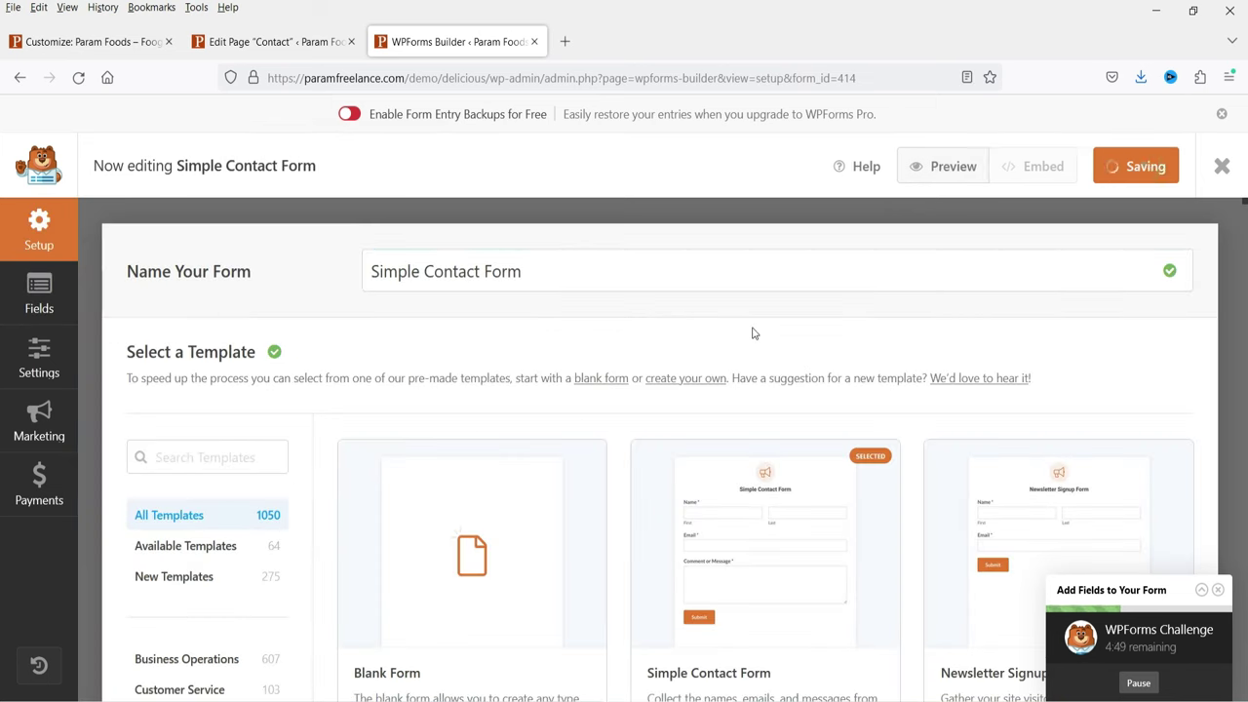
{"action": "left_click", "coordinate": [1225, 170]}
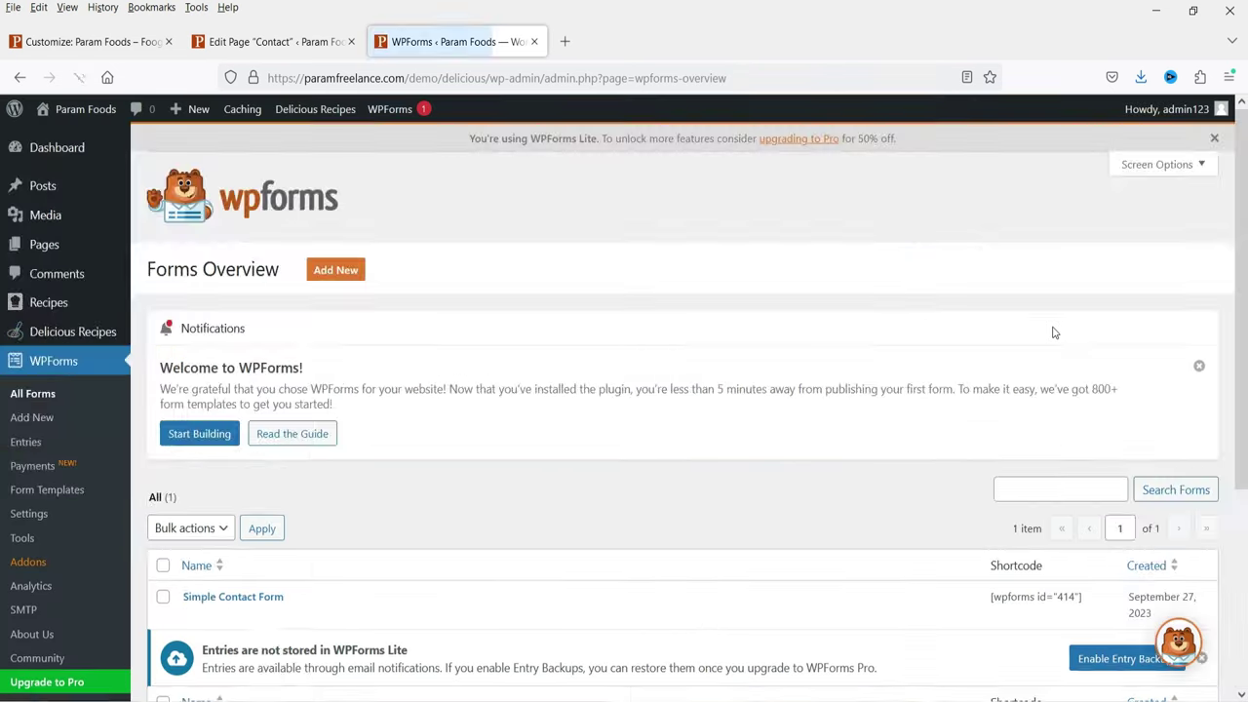
Step: Copy the Simple Contact Form's shortcode, replace the Contact page's shortcode with [wpforms id="414"], and update the page
{"action": "scroll", "coordinate": [1019, 310], "scroll_direction": "down", "scroll_amount": 3}
{"action": "triple_click", "coordinate": [1018, 309]}
{"action": "key", "text": "ctrl+c"}
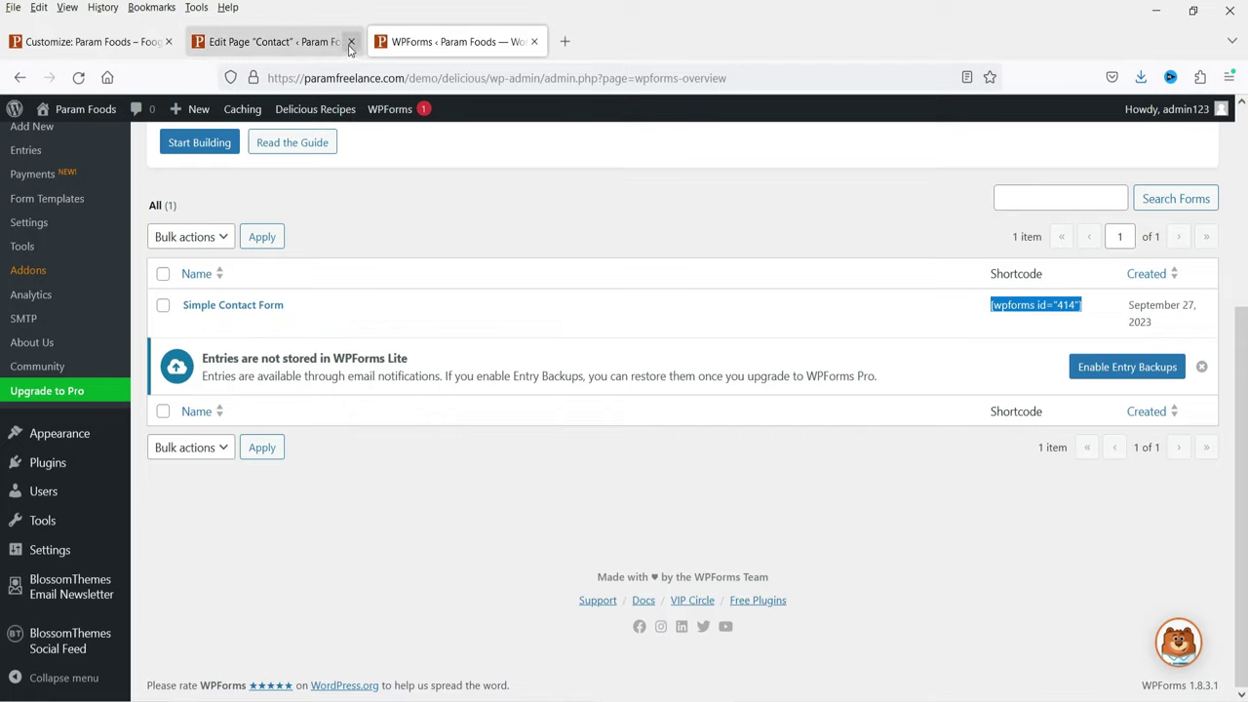
{"action": "left_click", "coordinate": [261, 42]}
{"action": "left_click", "coordinate": [250, 451]}
{"action": "triple_click", "coordinate": [250, 452]}
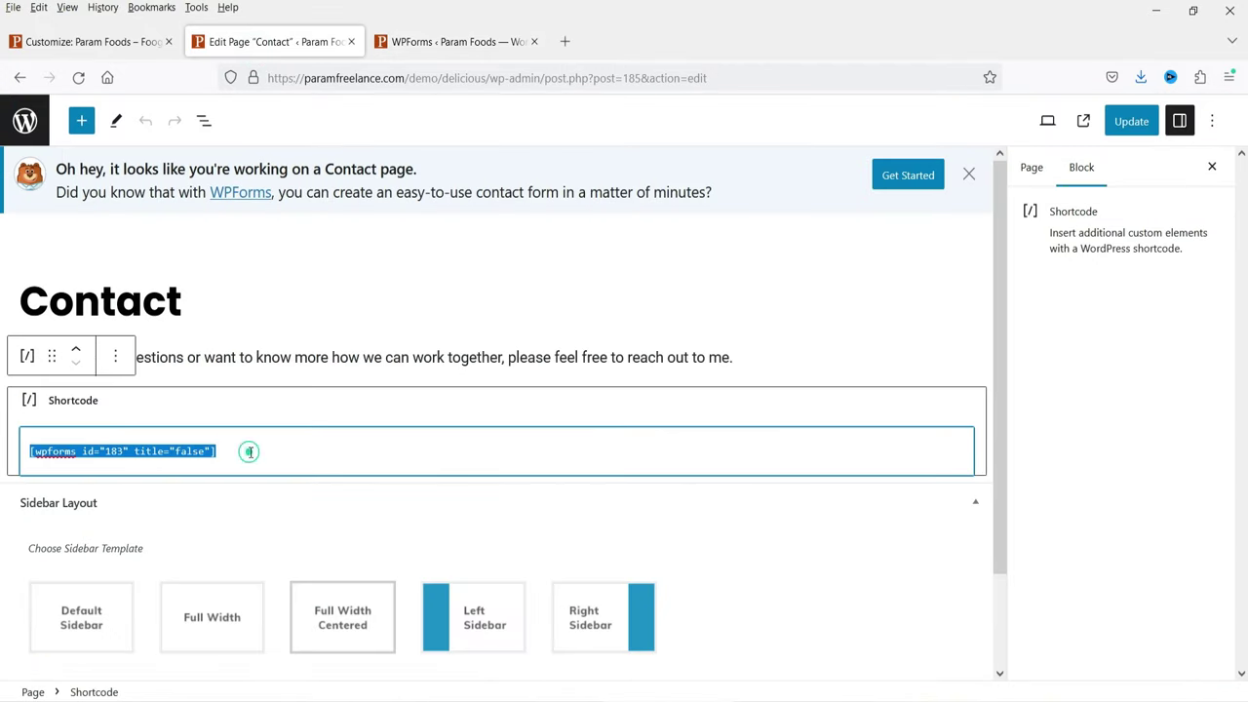
{"action": "key", "text": "ctrl+v"}
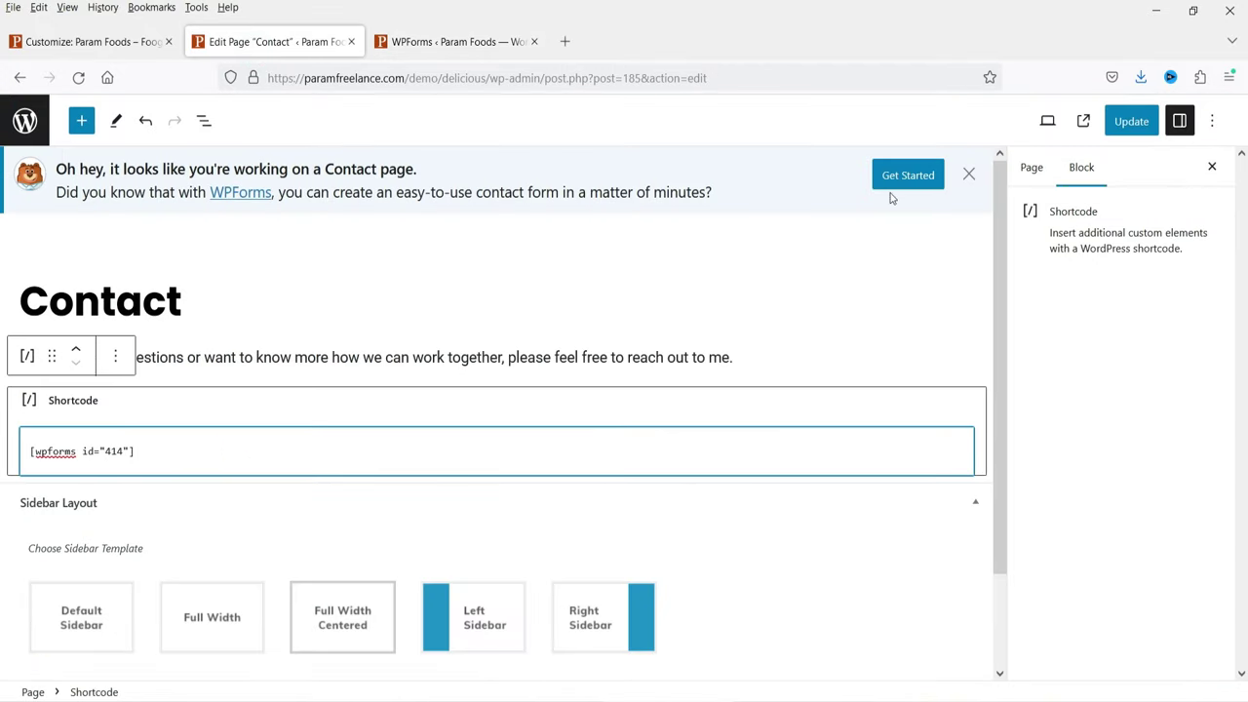
{"action": "left_click", "coordinate": [1132, 123]}
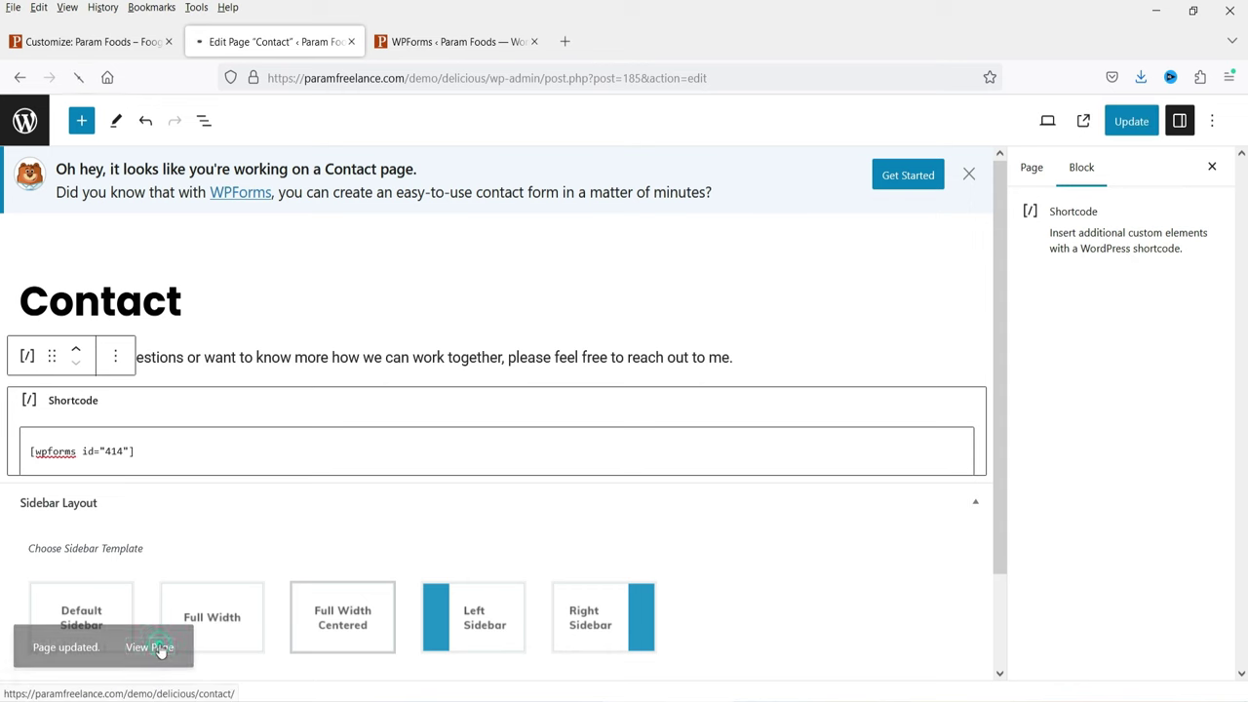
Step: View the updated Contact page to check its form, and return to the WPForms overview
{"action": "left_click", "coordinate": [151, 648]}
{"action": "scroll", "coordinate": [488, 356], "scroll_direction": "down", "scroll_amount": 2}
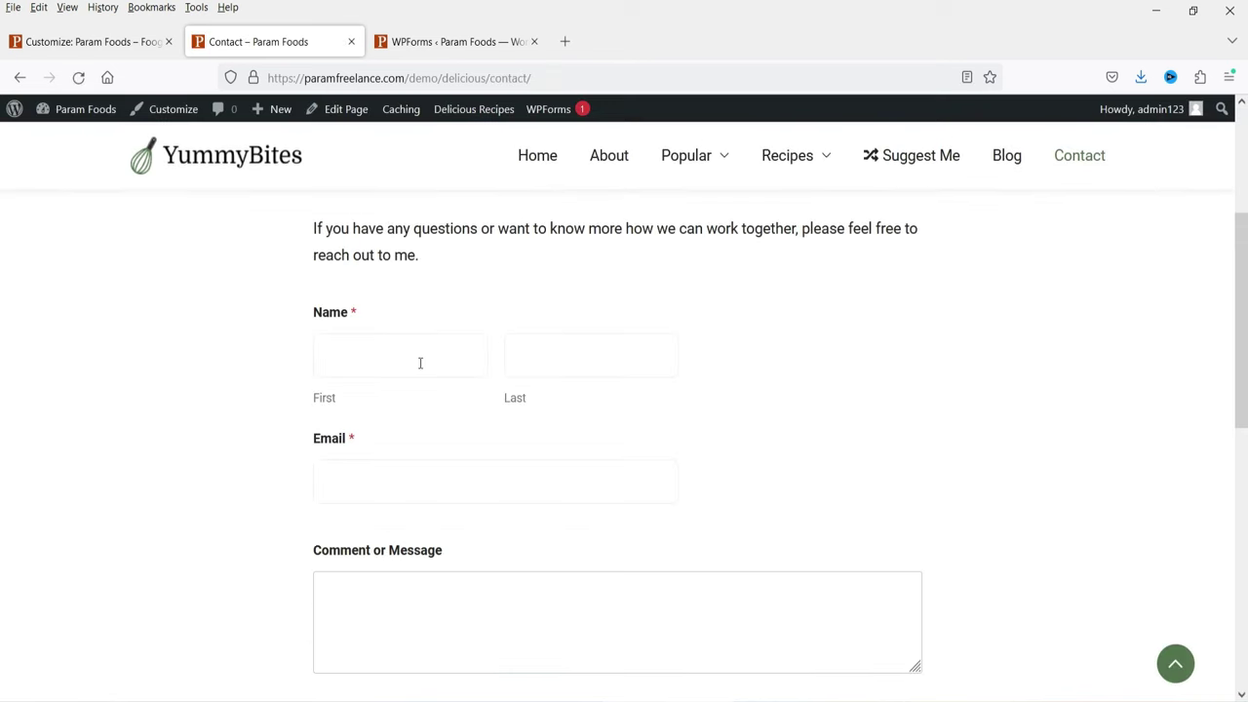
{"action": "scroll", "coordinate": [669, 316], "scroll_direction": "up", "scroll_amount": 3}
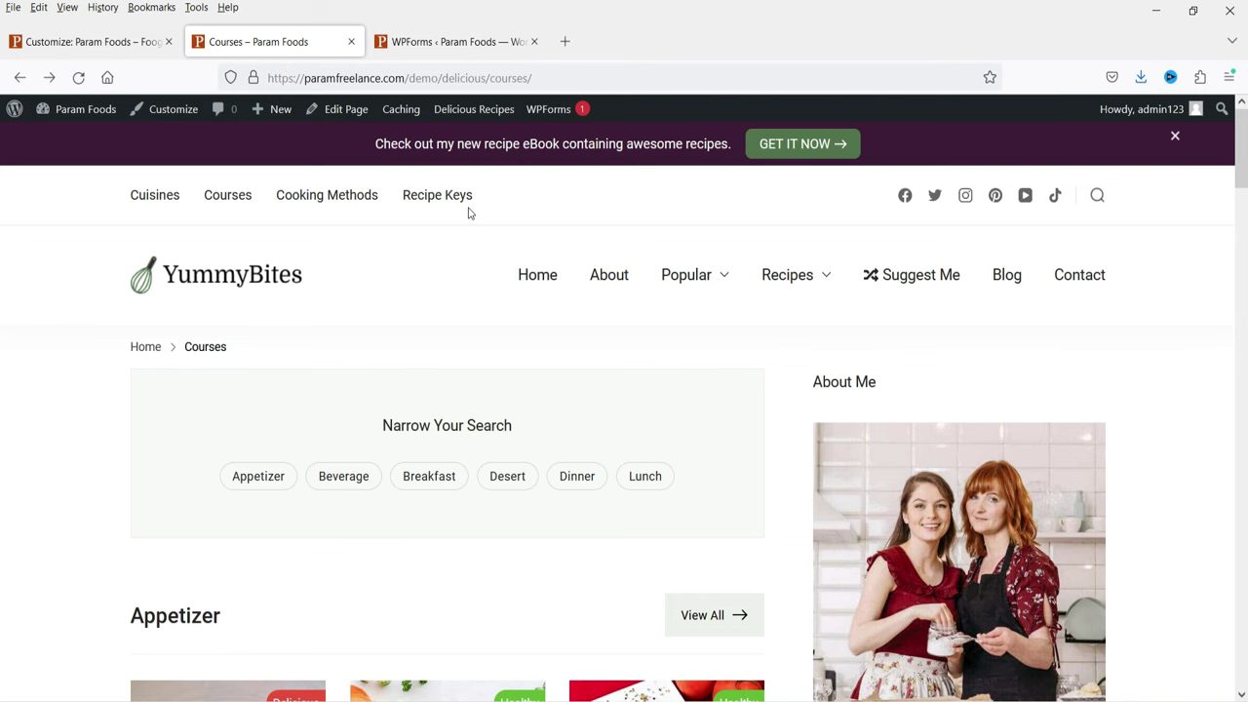
{"action": "left_click", "coordinate": [449, 41]}
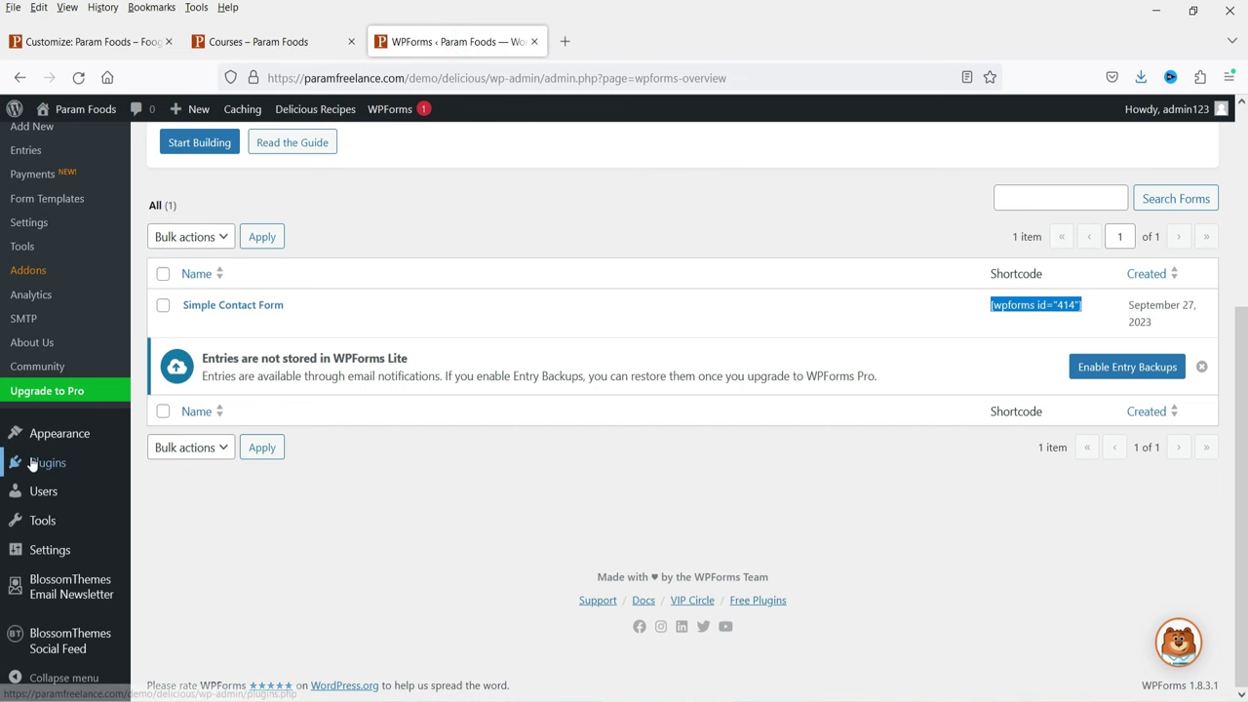
Step: Install the plugin from delicious-recipes-pro-2.0.6.zip, activate it, and open its license activation page
{"action": "mouse_move", "coordinate": [34, 462]}
{"action": "left_click", "coordinate": [161, 488]}
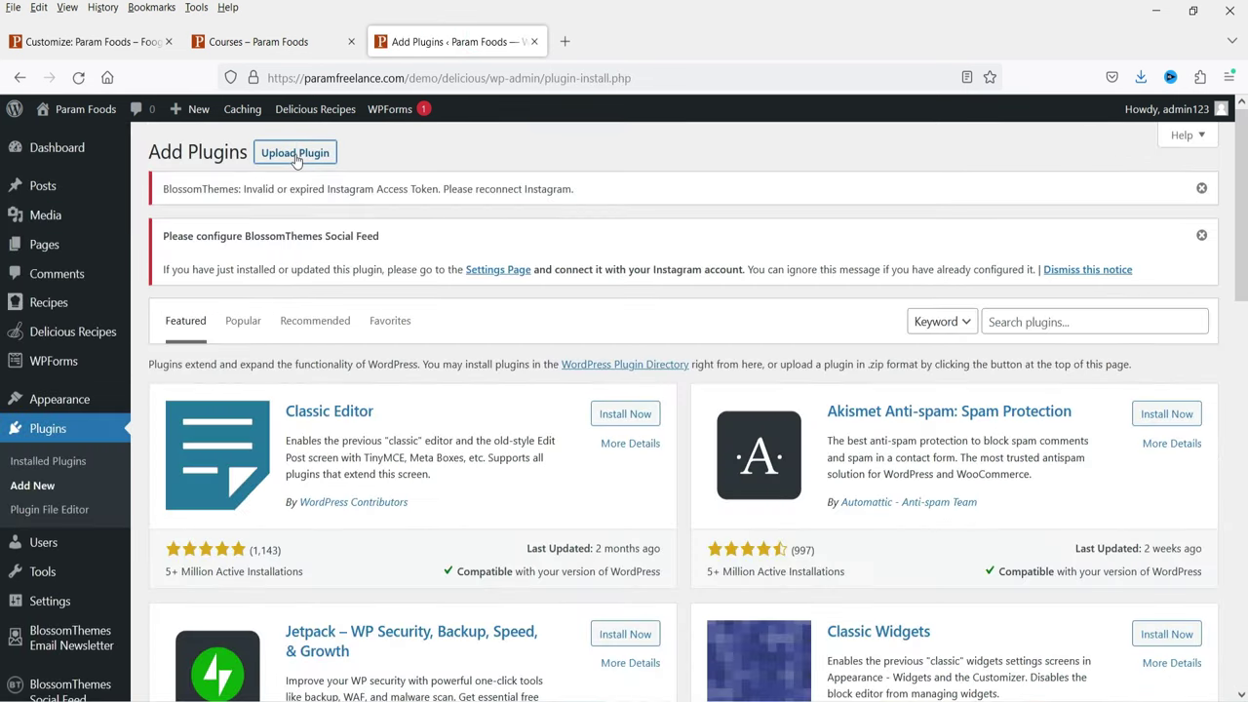
{"action": "left_click", "coordinate": [296, 156]}
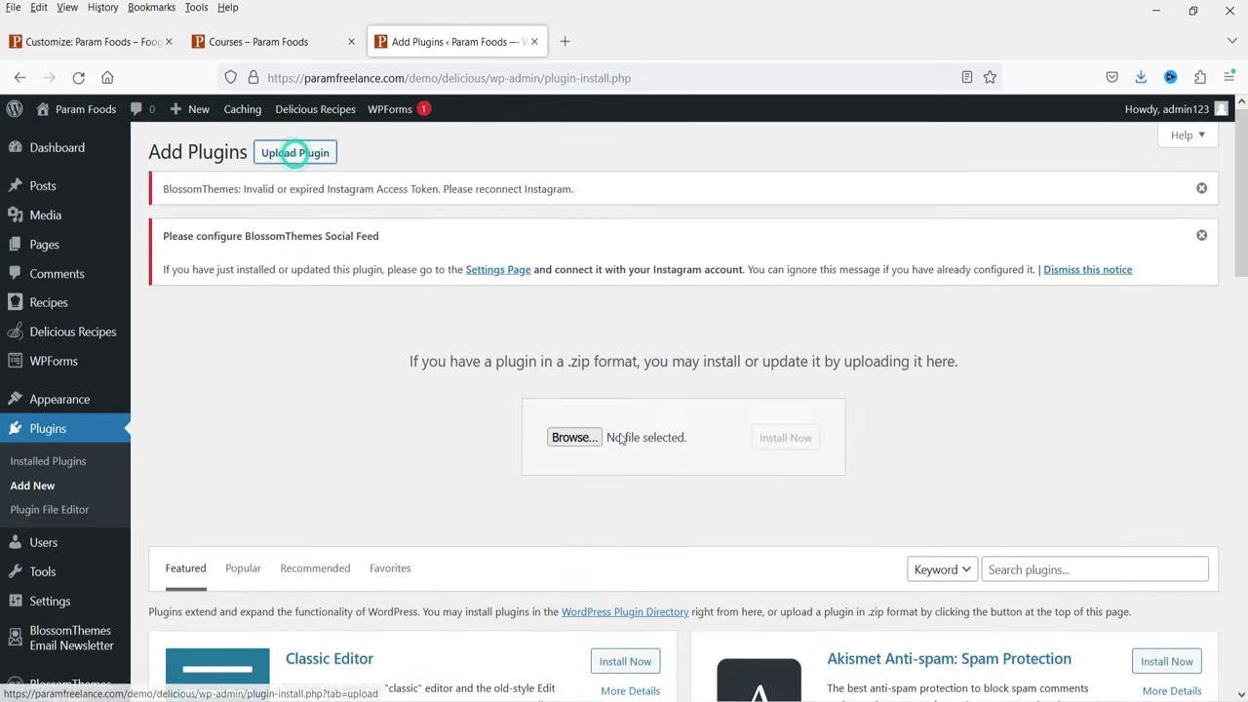
{"action": "left_click", "coordinate": [561, 437]}
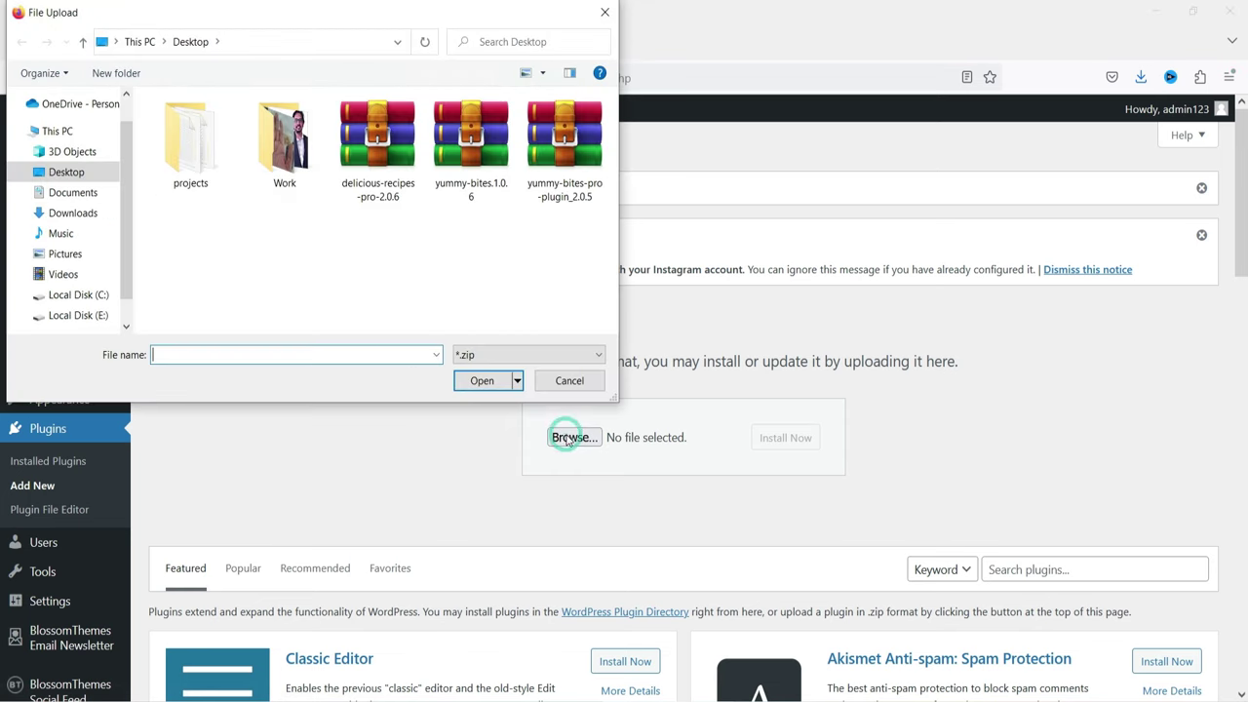
{"action": "double_click", "coordinate": [378, 146]}
{"action": "left_click", "coordinate": [798, 439]}
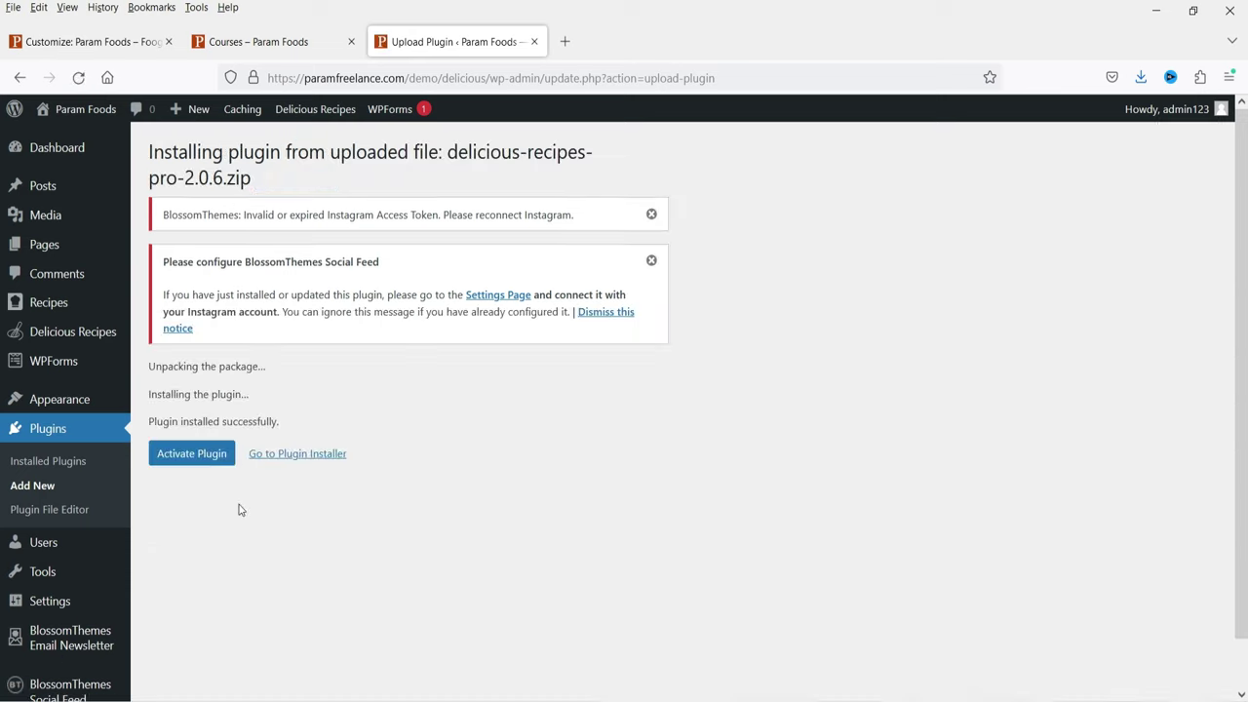
{"action": "left_click", "coordinate": [191, 454]}
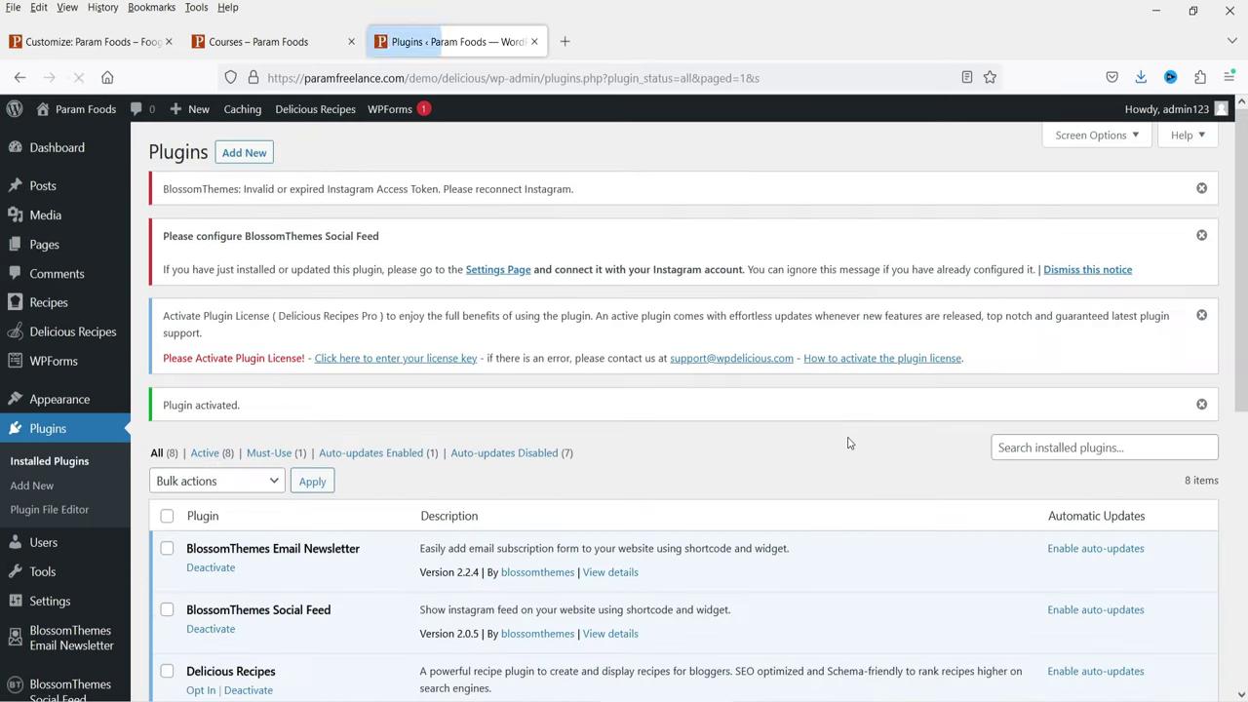
{"action": "left_click", "coordinate": [387, 361]}
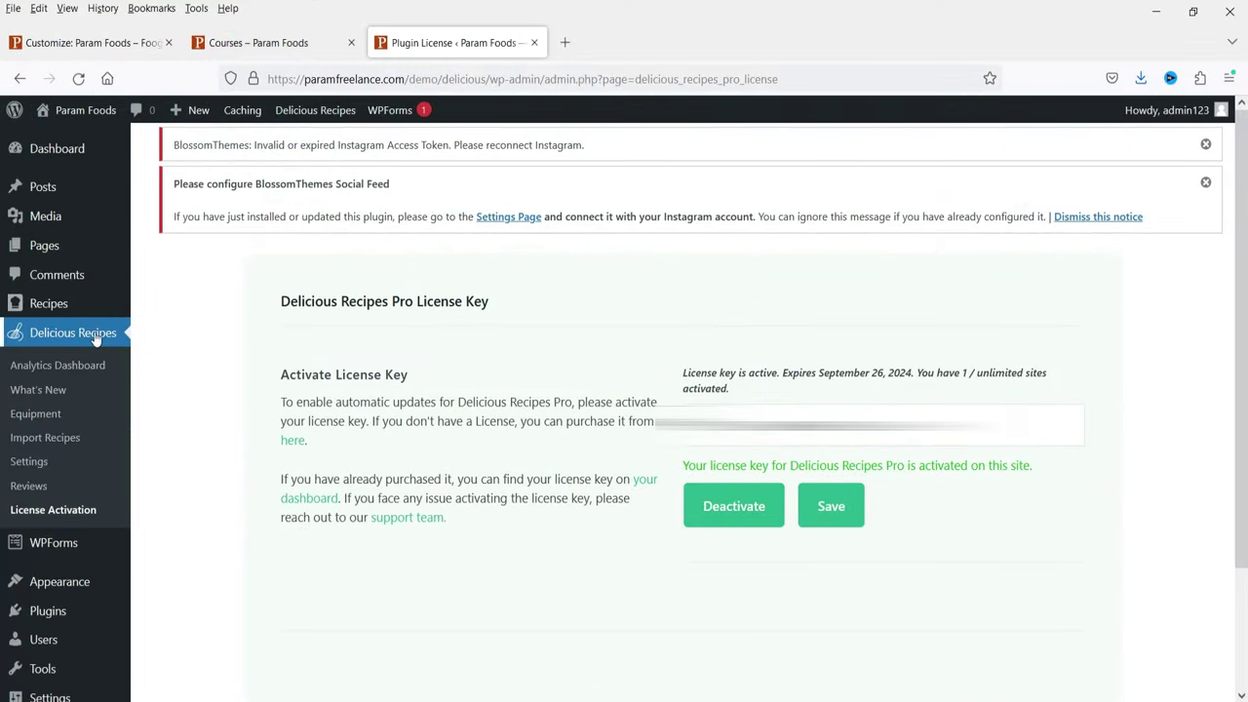
Step: Review the Delicious Recipes general settings, including the inline related recipes options
{"action": "left_click", "coordinate": [47, 458]}
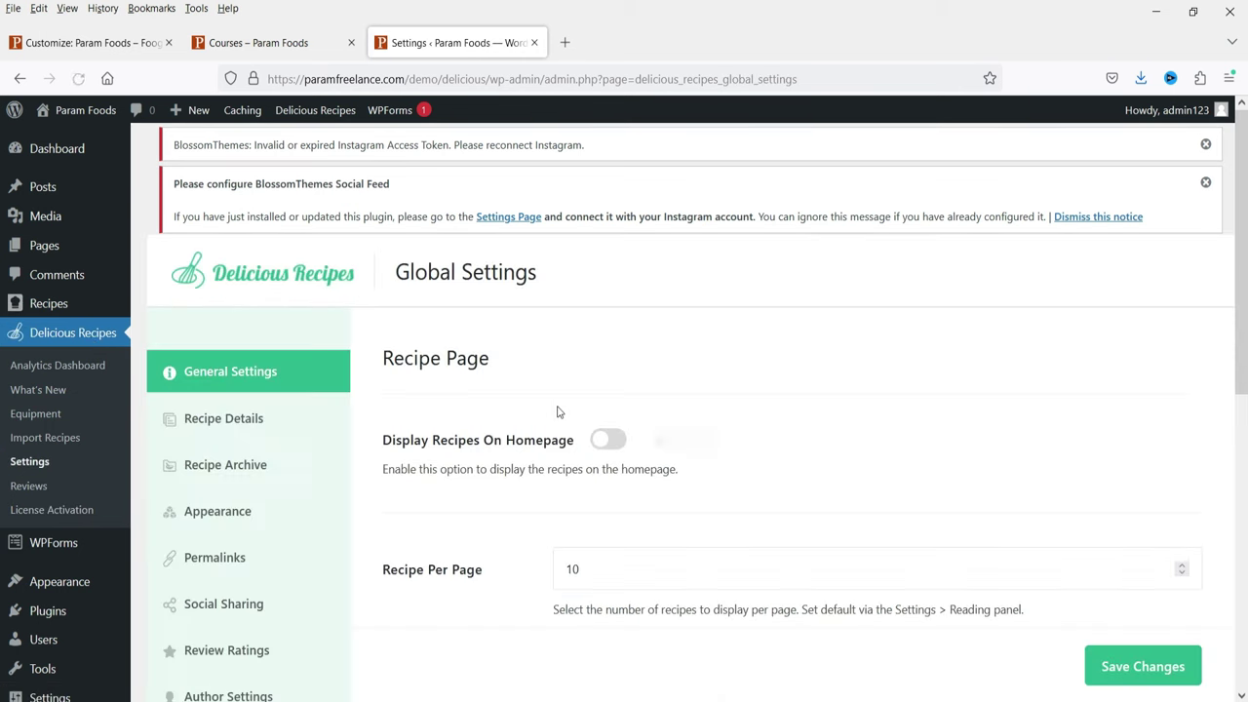
{"action": "scroll", "coordinate": [856, 354], "scroll_direction": "down", "scroll_amount": 10}
{"action": "scroll", "coordinate": [856, 355], "scroll_direction": "down", "scroll_amount": 3}
{"action": "scroll", "coordinate": [856, 354], "scroll_direction": "up", "scroll_amount": 3}
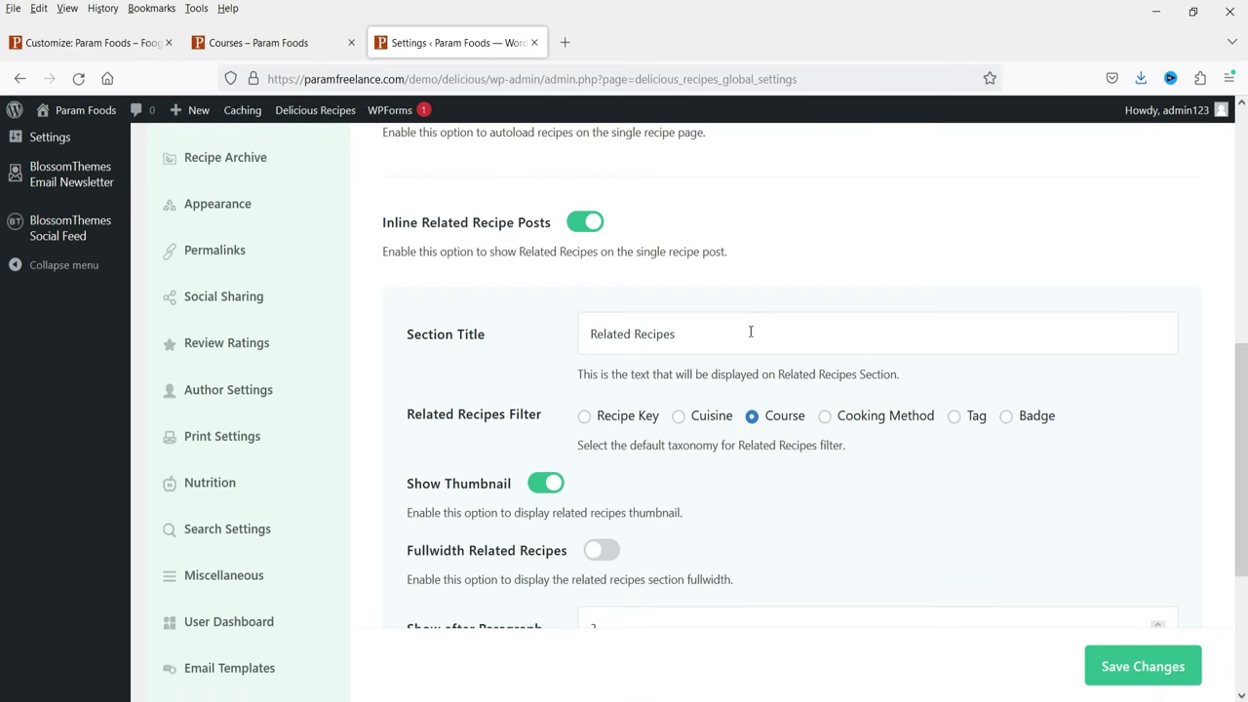
{"action": "scroll", "coordinate": [794, 353], "scroll_direction": "down", "scroll_amount": 2}
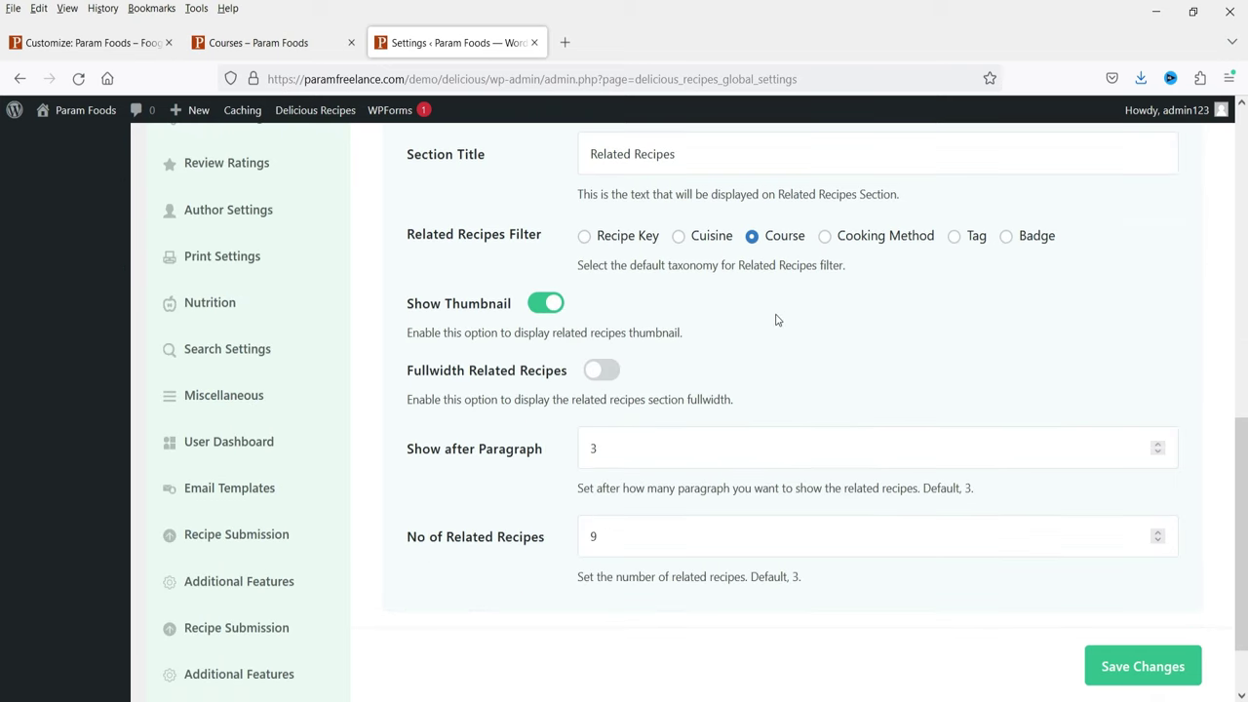
{"action": "scroll", "coordinate": [778, 320], "scroll_direction": "up", "scroll_amount": 2}
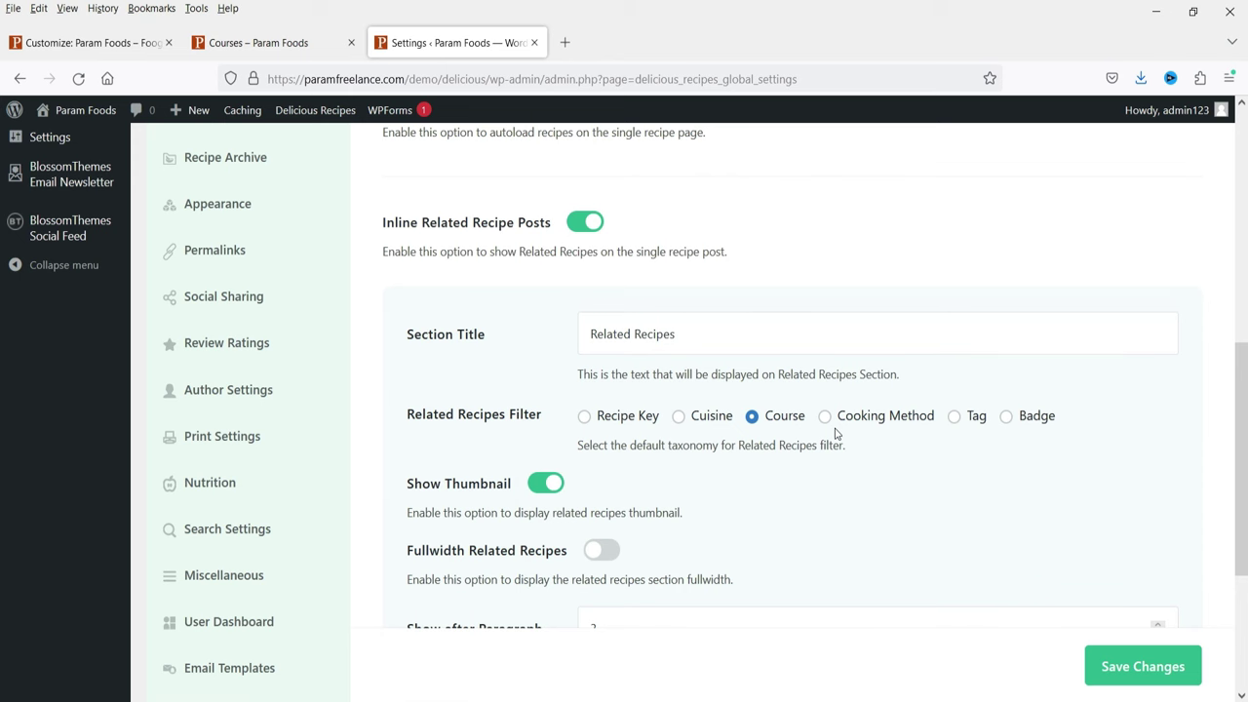
Step: Review the Recipe Details settings, from adjustable servings to the recipe display toggles and image cropping
{"action": "scroll", "coordinate": [836, 434], "scroll_direction": "up", "scroll_amount": 8}
{"action": "left_click", "coordinate": [264, 190]}
{"action": "scroll", "coordinate": [887, 429], "scroll_direction": "down", "scroll_amount": 4}
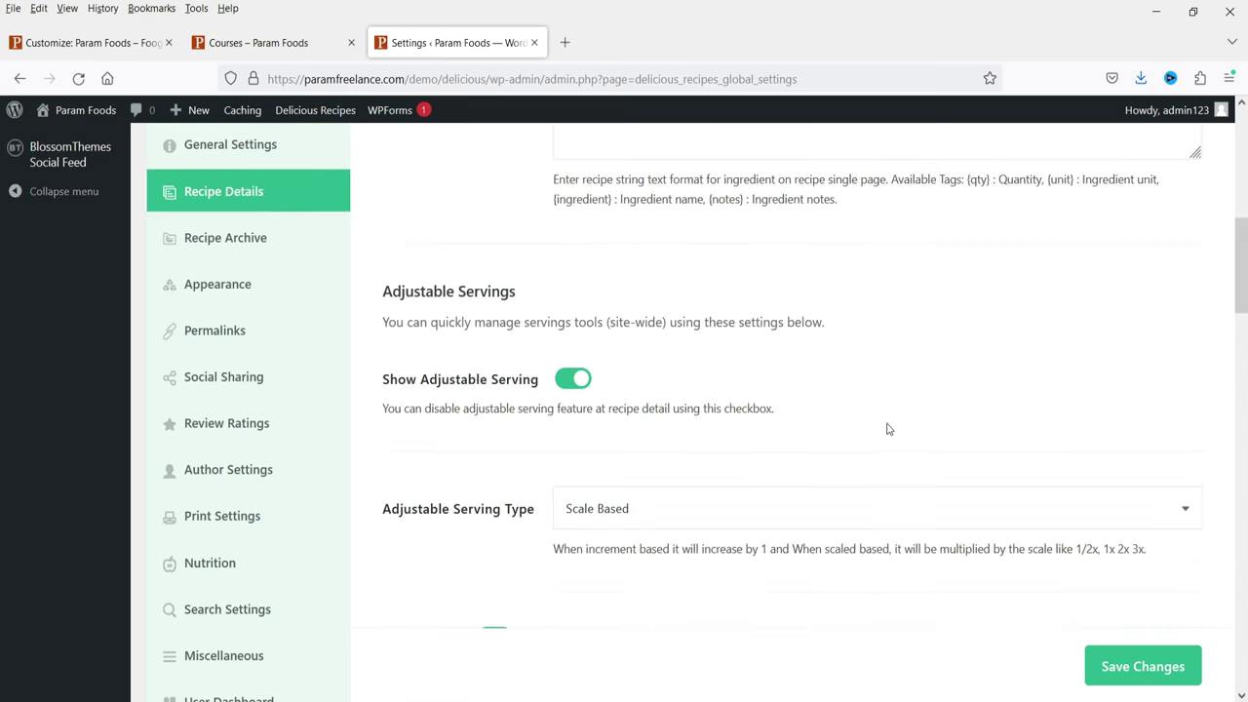
{"action": "scroll", "coordinate": [888, 429], "scroll_direction": "down", "scroll_amount": 15}
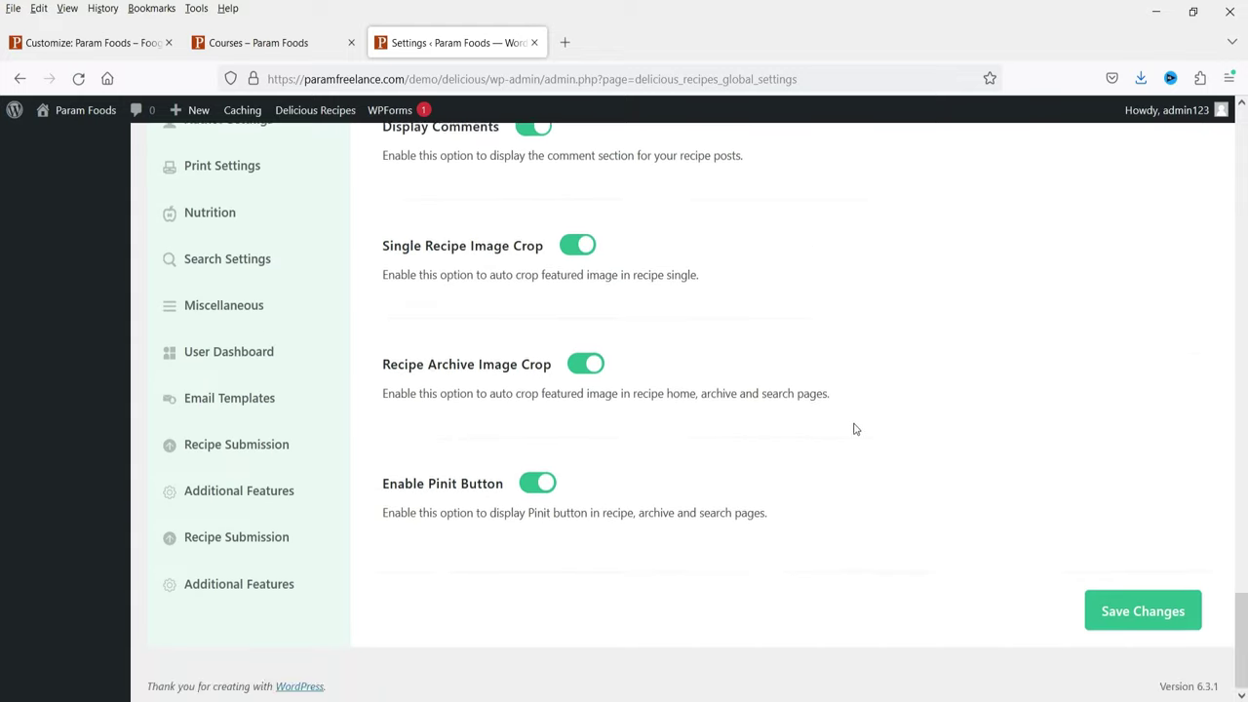
{"action": "scroll", "coordinate": [849, 426], "scroll_direction": "up", "scroll_amount": 10}
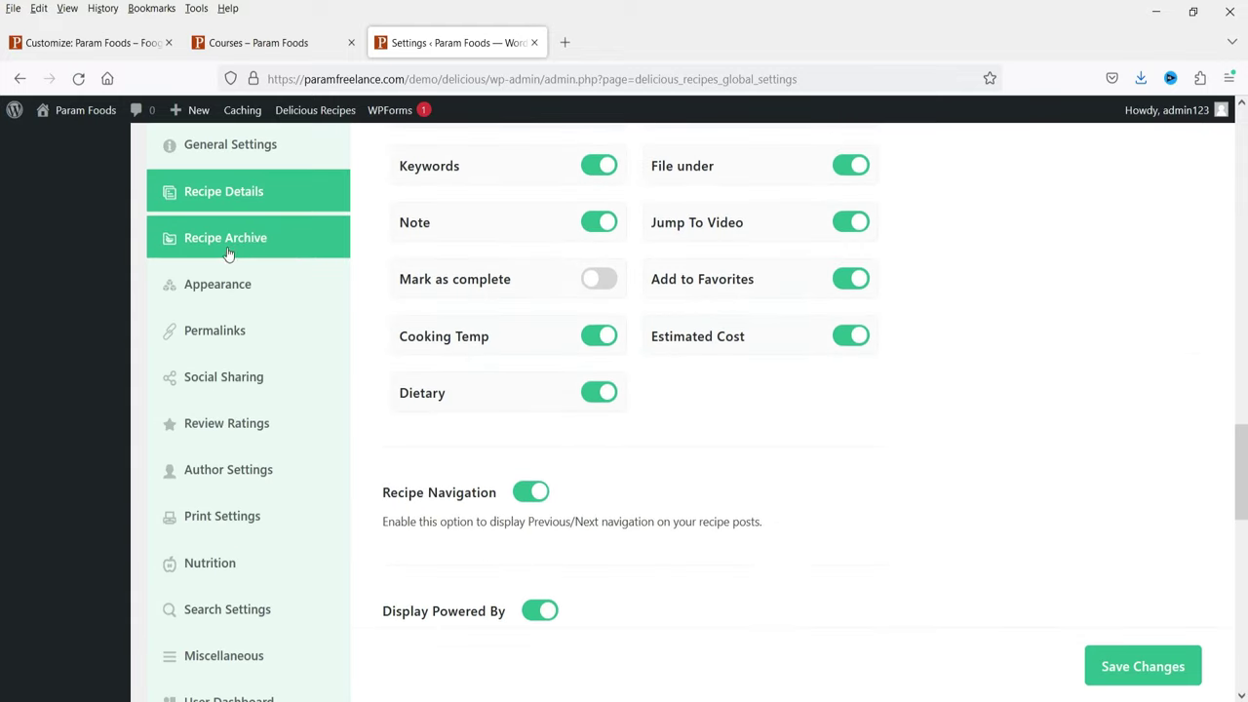
Step: Review the Recipe Archive settings for the archive header, default layout and pagination style
{"action": "left_click", "coordinate": [227, 254]}
{"action": "scroll", "coordinate": [999, 367], "scroll_direction": "down", "scroll_amount": 3}
{"action": "scroll", "coordinate": [1000, 369], "scroll_direction": "up", "scroll_amount": 5}
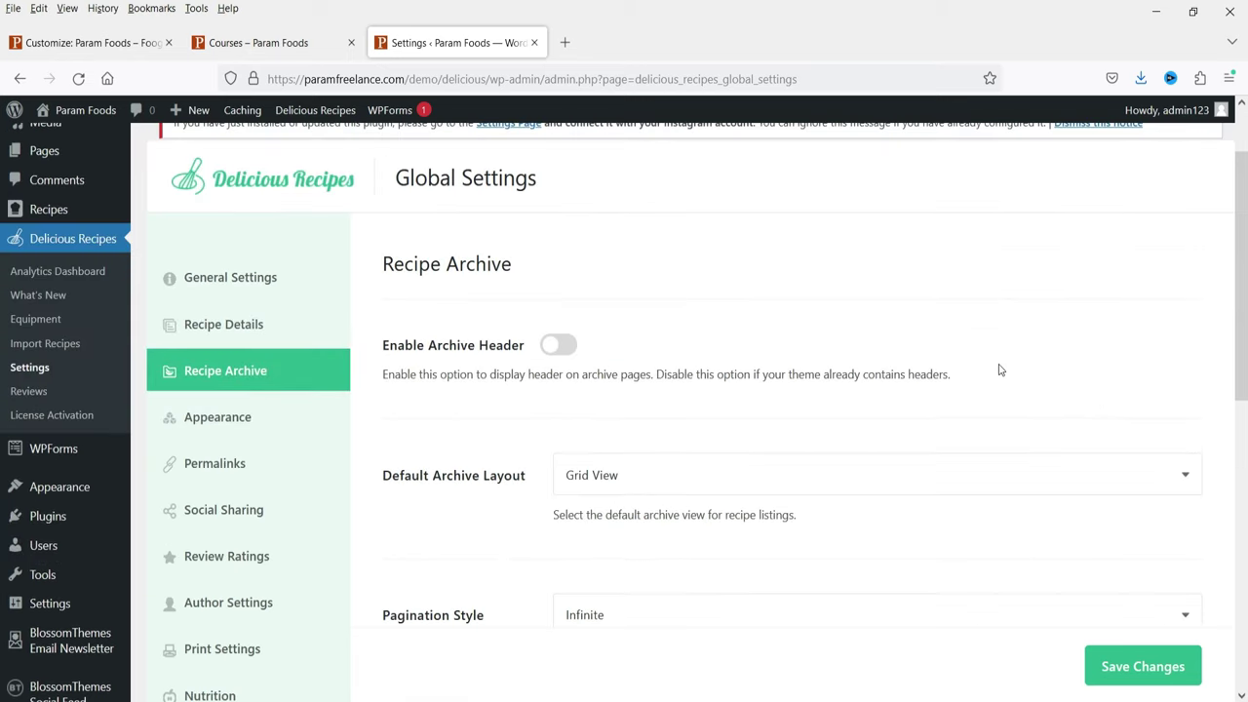
{"action": "scroll", "coordinate": [999, 370], "scroll_direction": "down", "scroll_amount": 2}
{"action": "scroll", "coordinate": [998, 371], "scroll_direction": "up", "scroll_amount": 1}
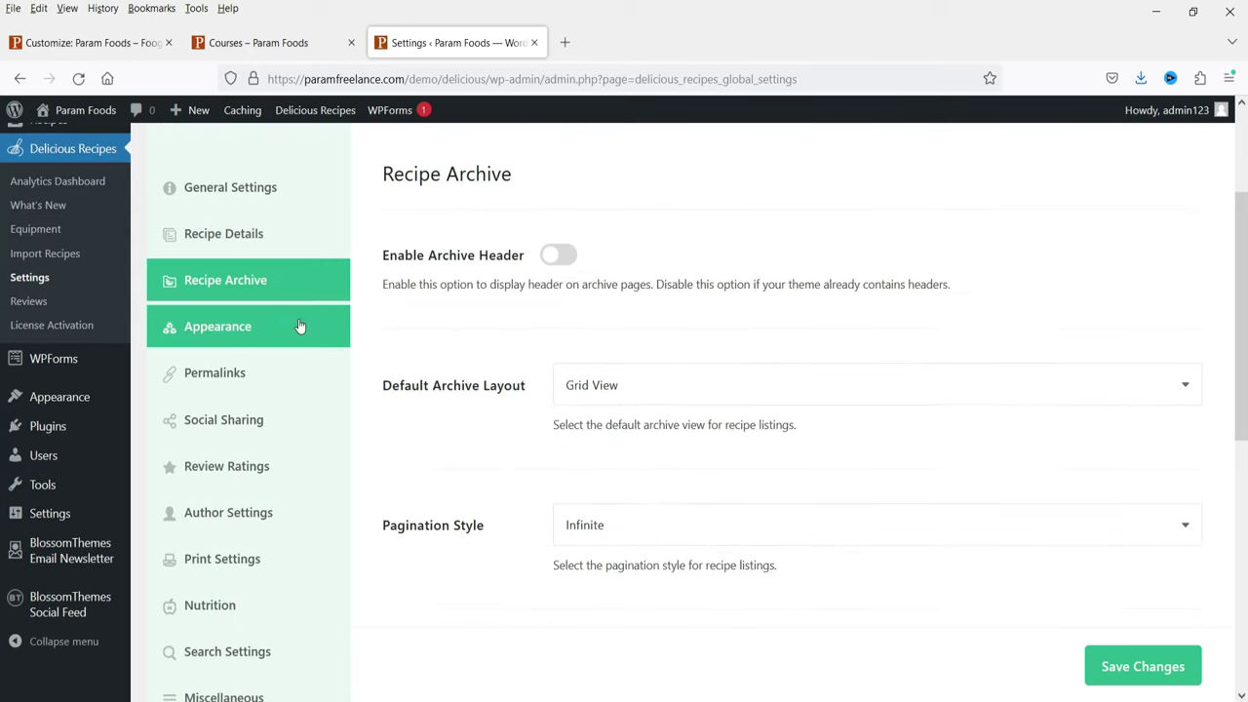
Step: Examine the Appearance settings for the primary and secondary colors and the available recipe card layouts
{"action": "left_click", "coordinate": [297, 326]}
{"action": "scroll", "coordinate": [792, 348], "scroll_direction": "down", "scroll_amount": 2}
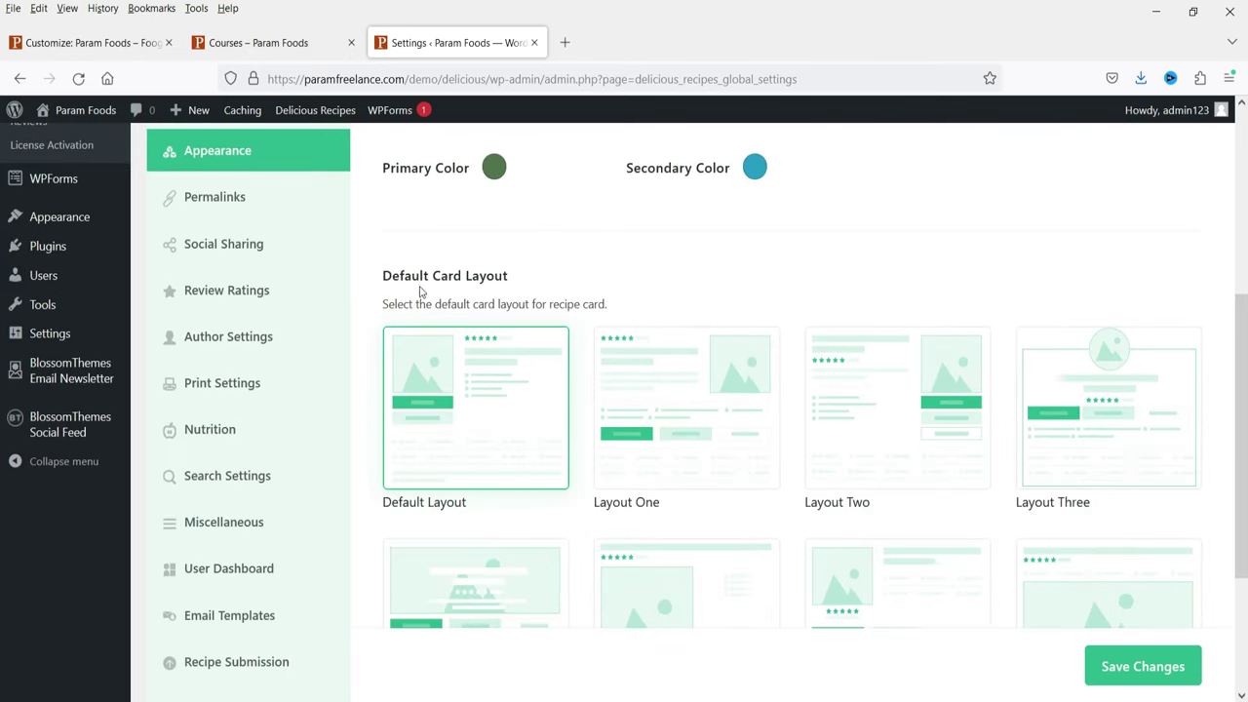
{"action": "scroll", "coordinate": [798, 314], "scroll_direction": "up", "scroll_amount": 2}
{"action": "scroll", "coordinate": [798, 314], "scroll_direction": "down", "scroll_amount": 4}
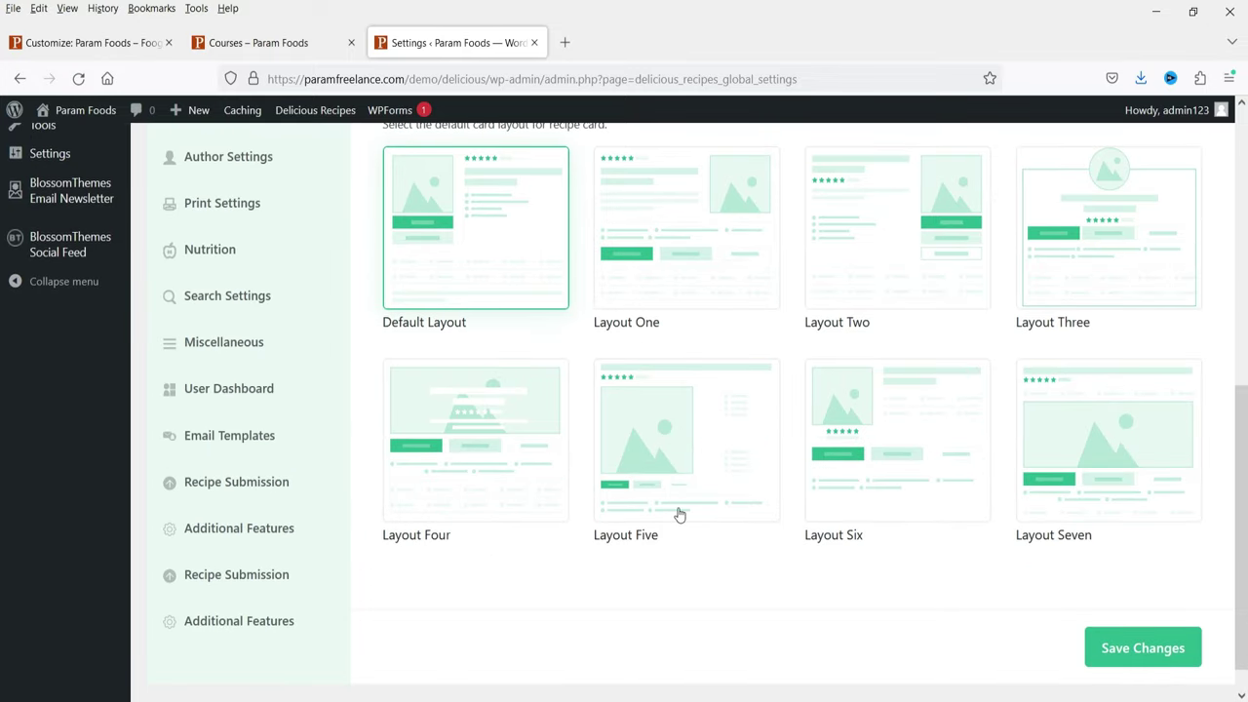
{"action": "scroll", "coordinate": [748, 388], "scroll_direction": "down", "scroll_amount": 5}
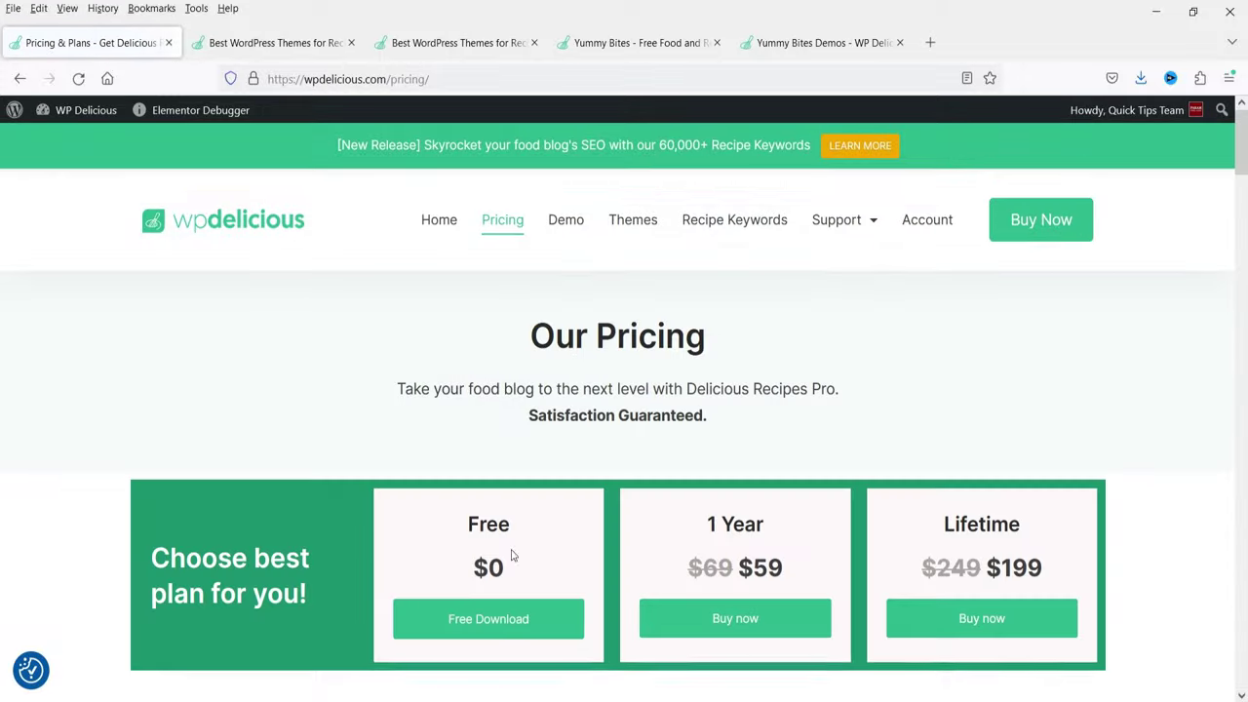
Step: Compare the plans on the WP Delicious pricing page, and look through the site's Demo Importer Plus templates
{"action": "scroll", "coordinate": [608, 377], "scroll_direction": "down", "scroll_amount": 5}
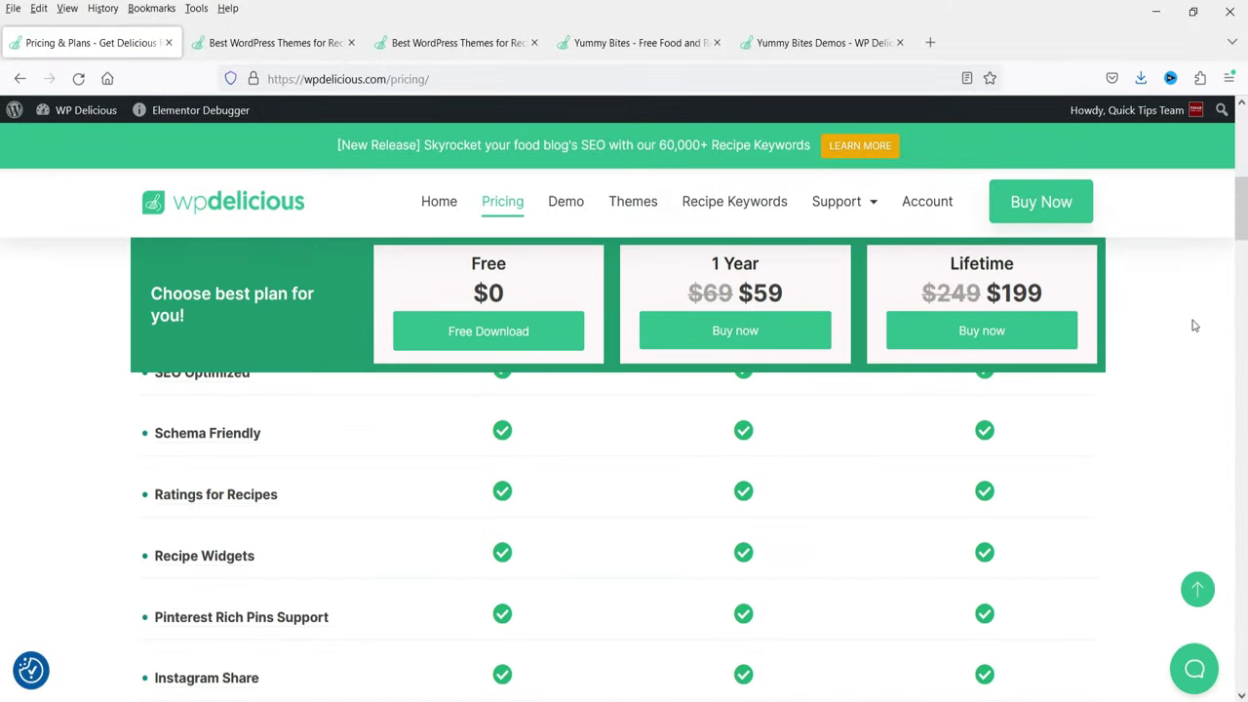
{"action": "scroll", "coordinate": [1129, 364], "scroll_direction": "down", "scroll_amount": 6}
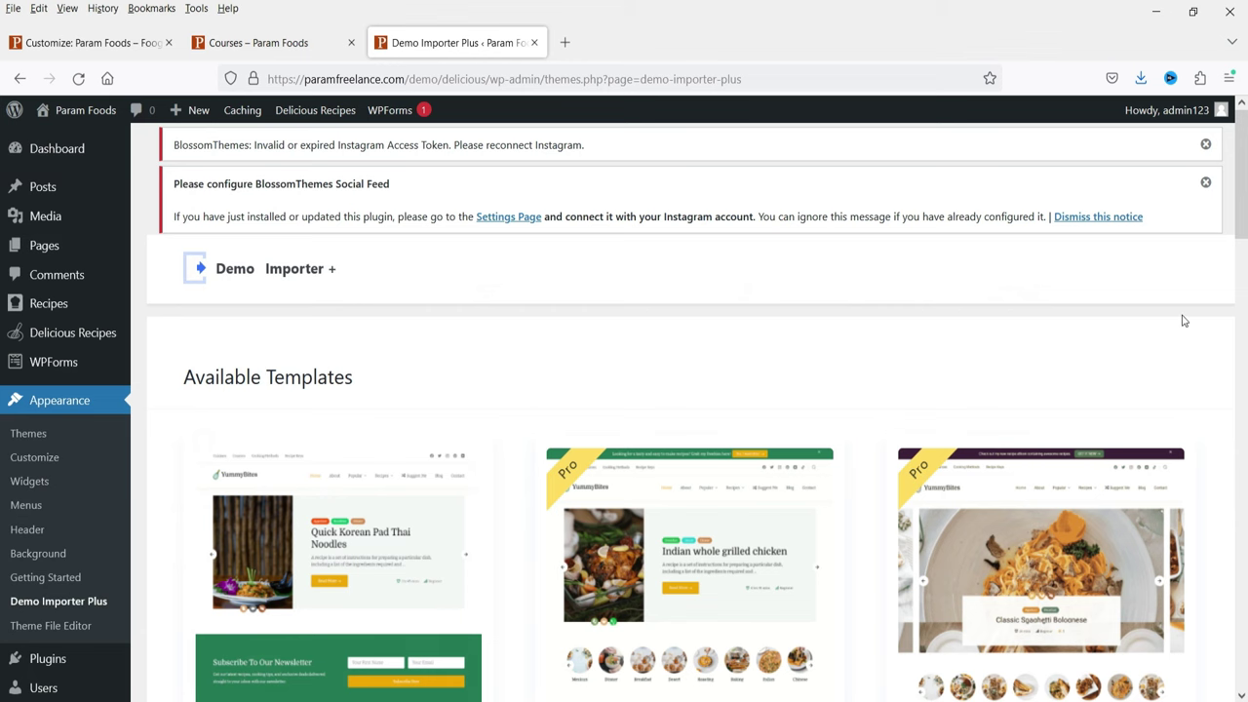
{"action": "scroll", "coordinate": [1203, 292], "scroll_direction": "down", "scroll_amount": 2}
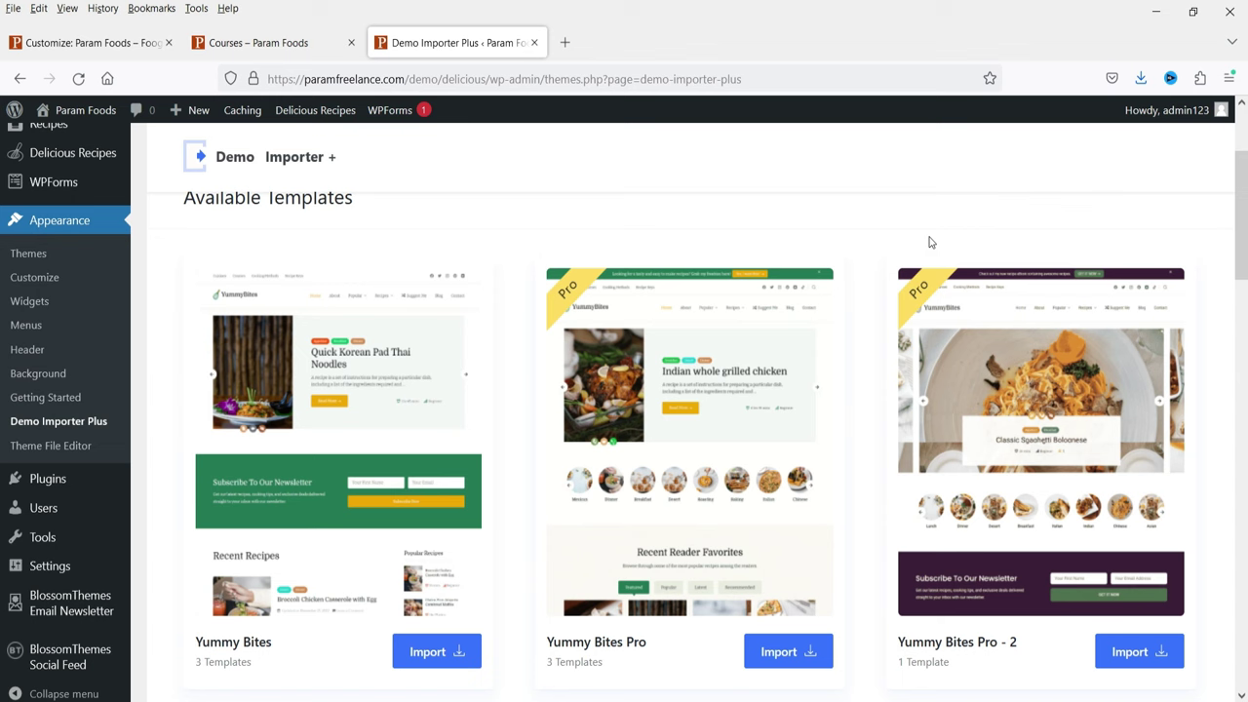
{"action": "scroll", "coordinate": [929, 242], "scroll_direction": "down", "scroll_amount": 3}
{"action": "scroll", "coordinate": [925, 247], "scroll_direction": "up", "scroll_amount": 5}
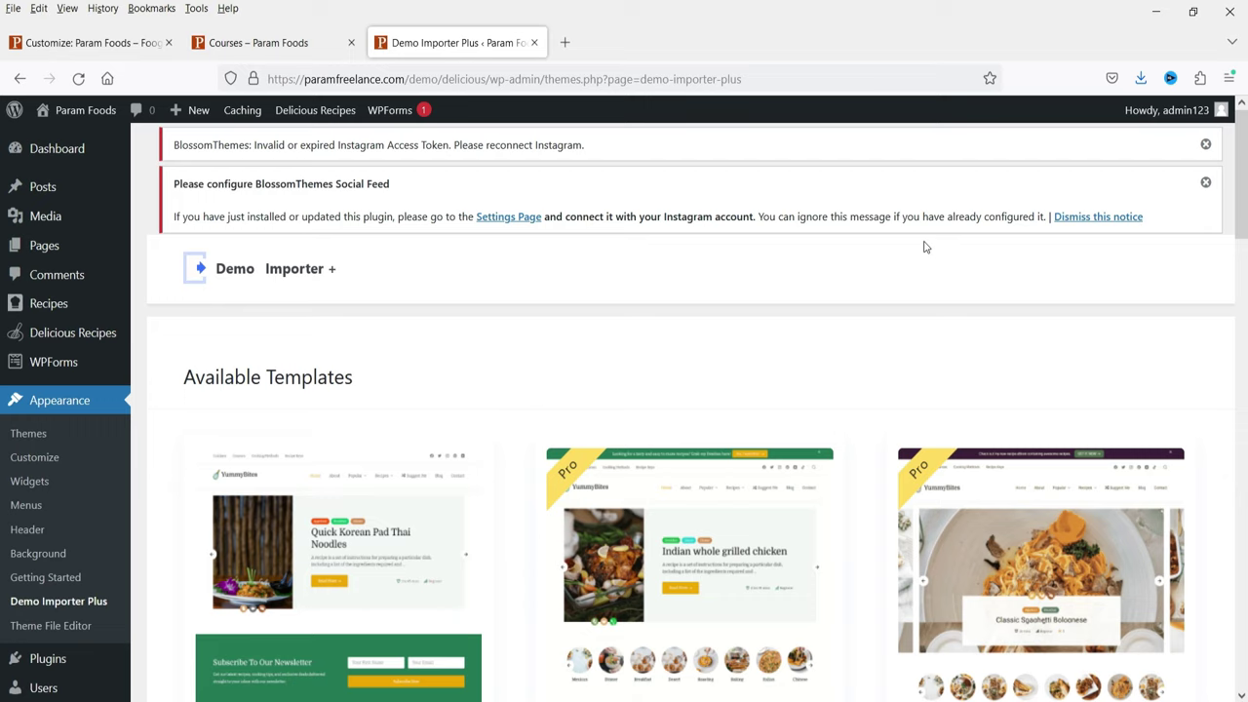
Step: Return to the live Param Foods site and open its homepage
{"action": "left_click", "coordinate": [258, 42]}
{"action": "left_click", "coordinate": [532, 276]}
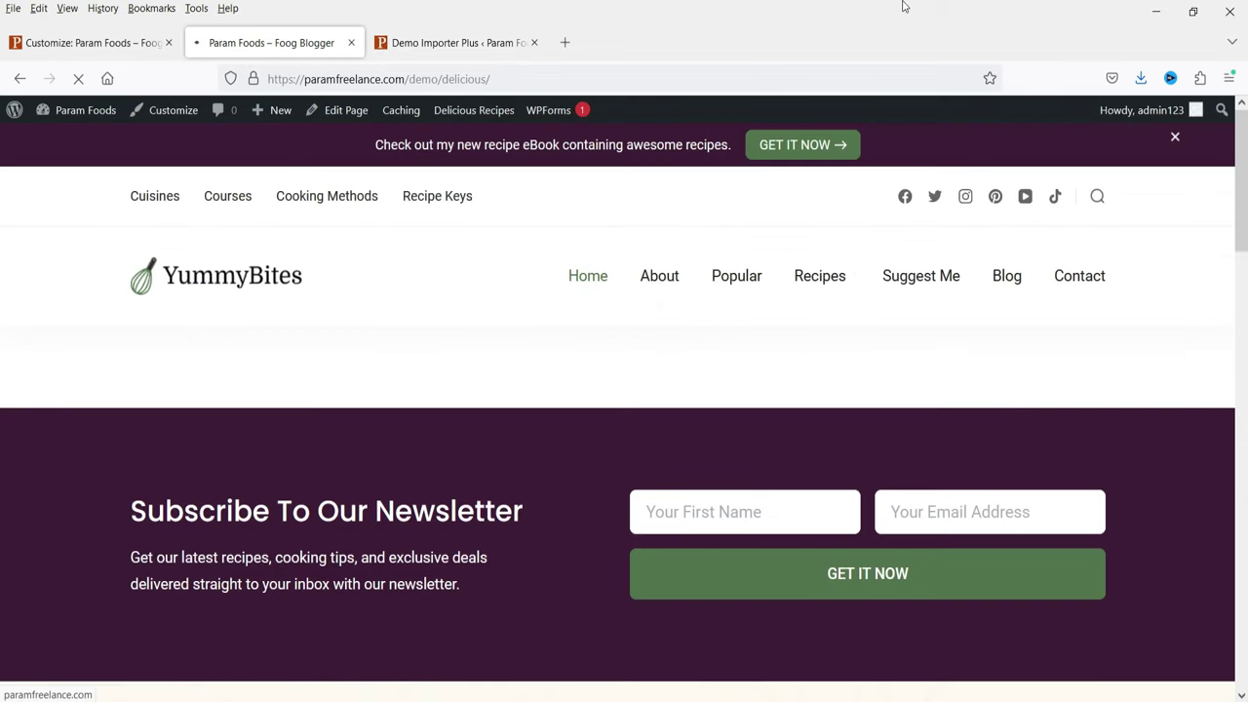